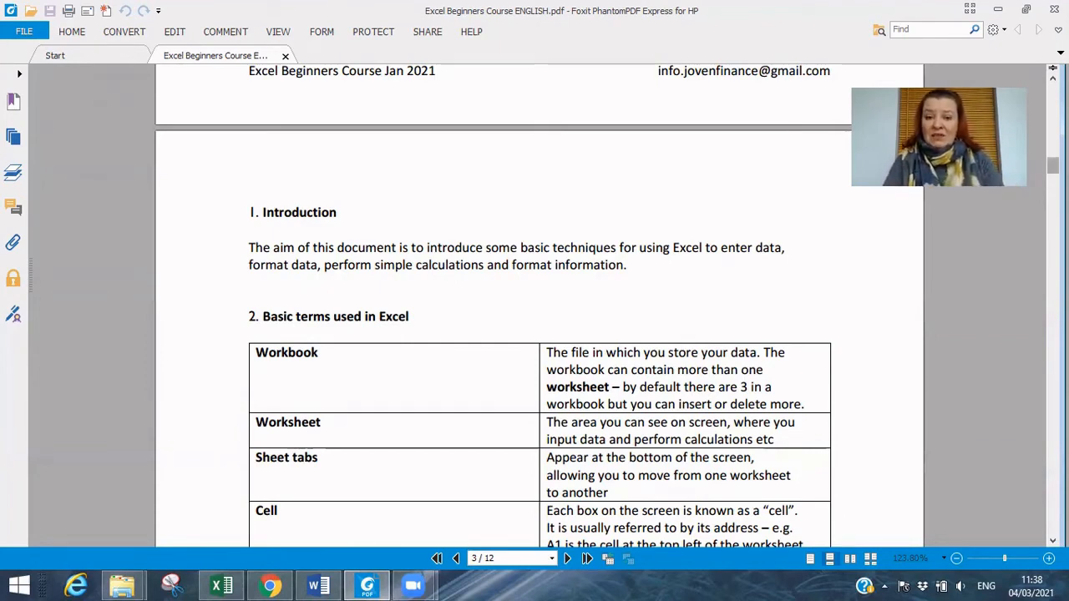
Bring the whole "Basic terms used in Excel" table on page 3 of the PDF into view.
scroll(538, 306, down, 3)
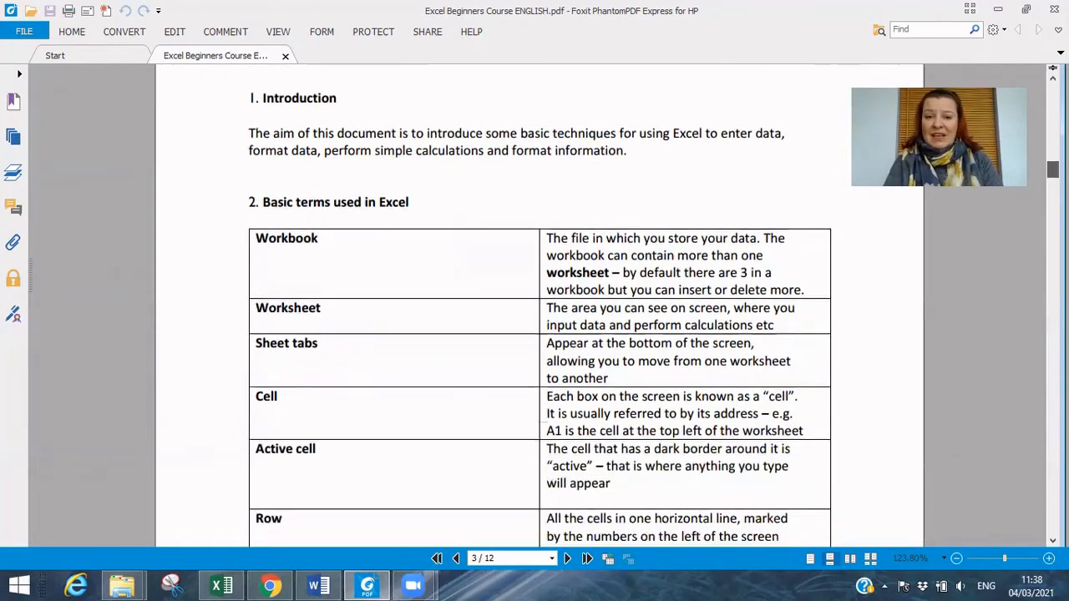
scroll(539, 306, down, 2)
scroll(538, 305, down, 1)
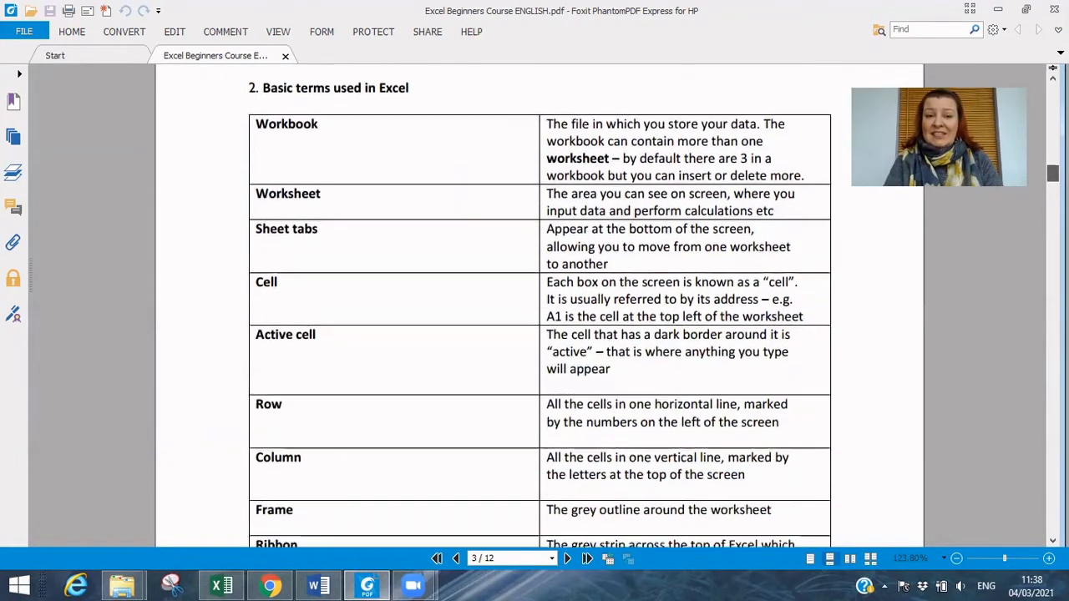
click(956, 559)
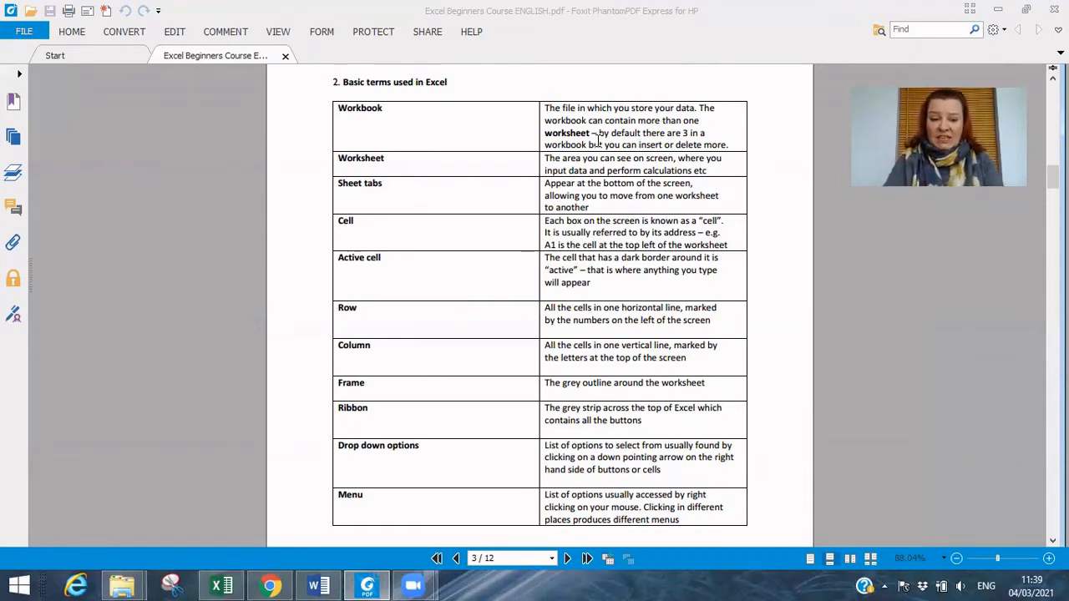
Switch to Excel and create a new blank workbook.
click(222, 584)
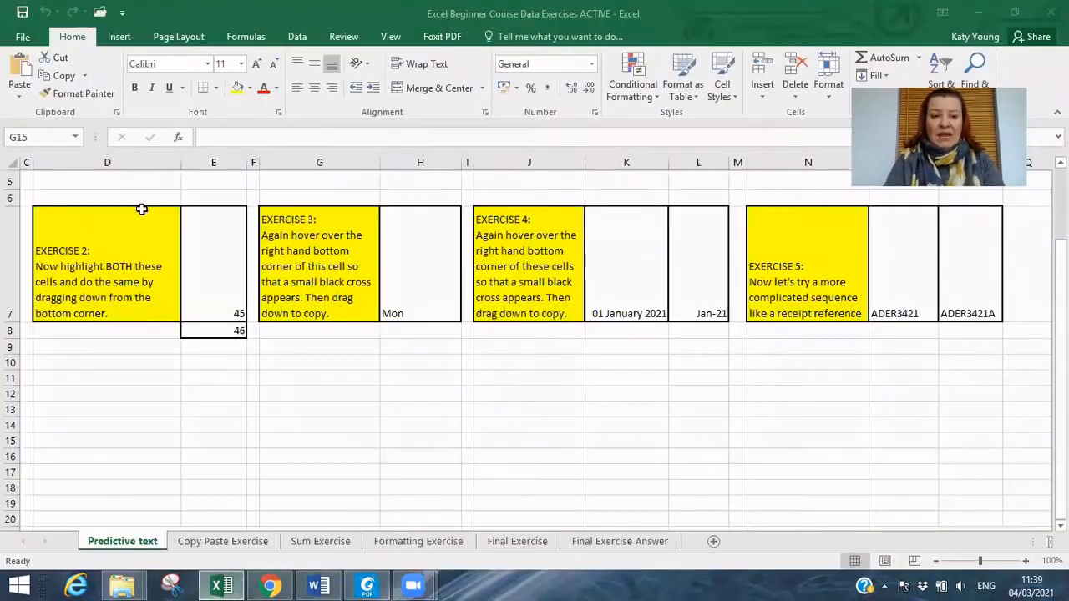
key(alt+f)
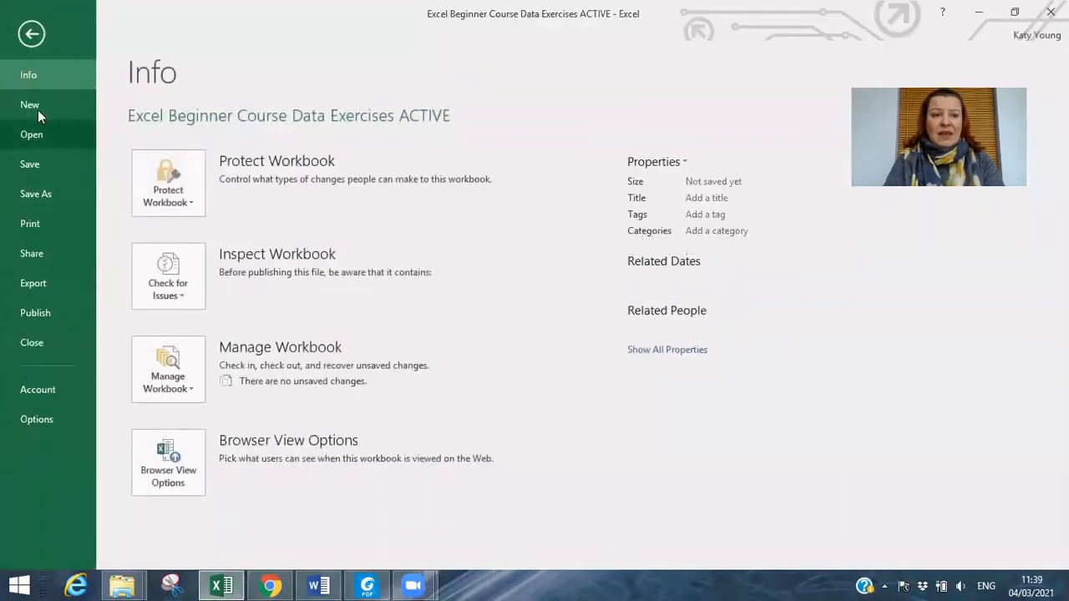
click(38, 108)
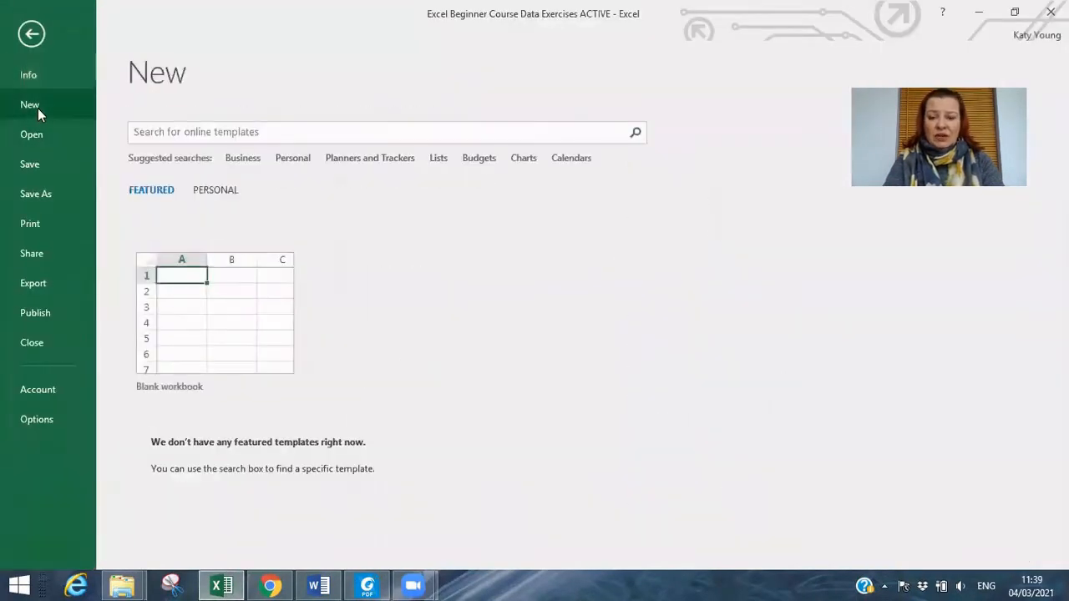
click(258, 363)
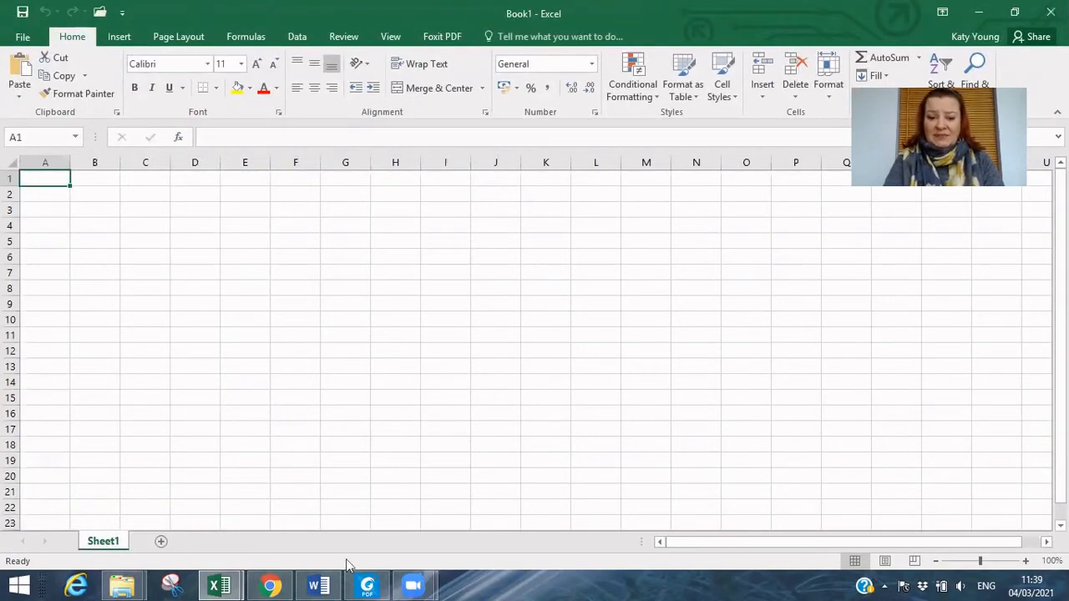
Consult the worksheet definition in the Foxit PDF, return to Book1 in Excel, and add worksheets Sheet2 and Sheet3.
click(373, 584)
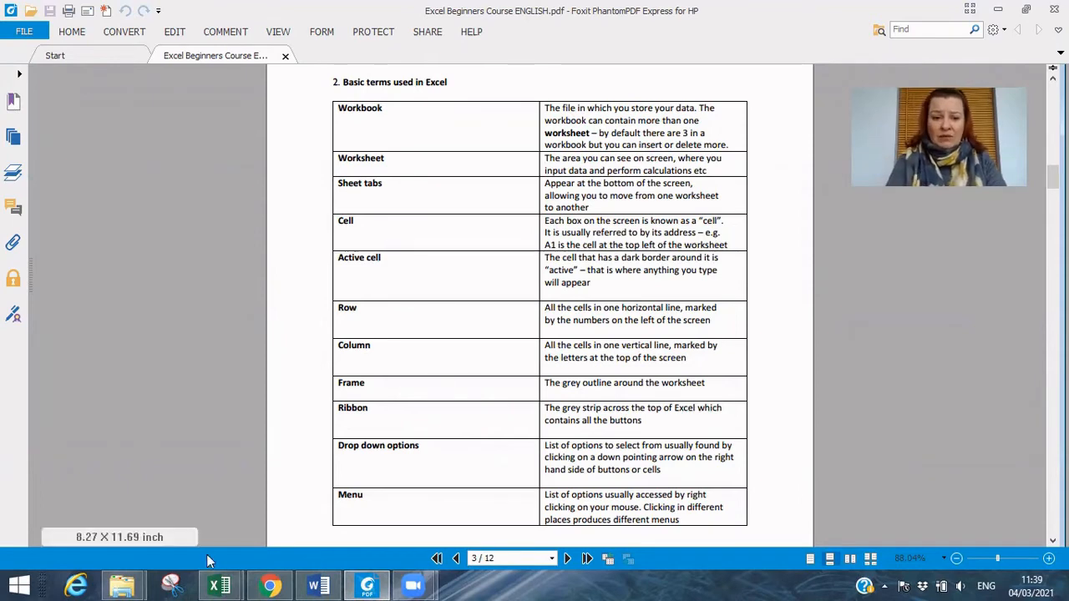
mouse_move(220, 585)
click(290, 503)
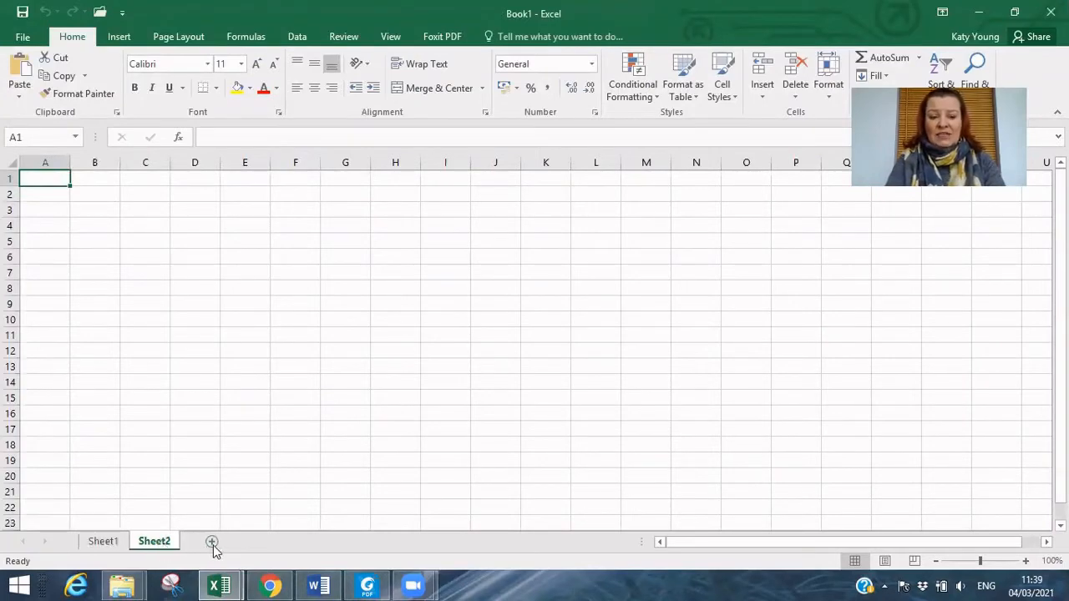
click(235, 541)
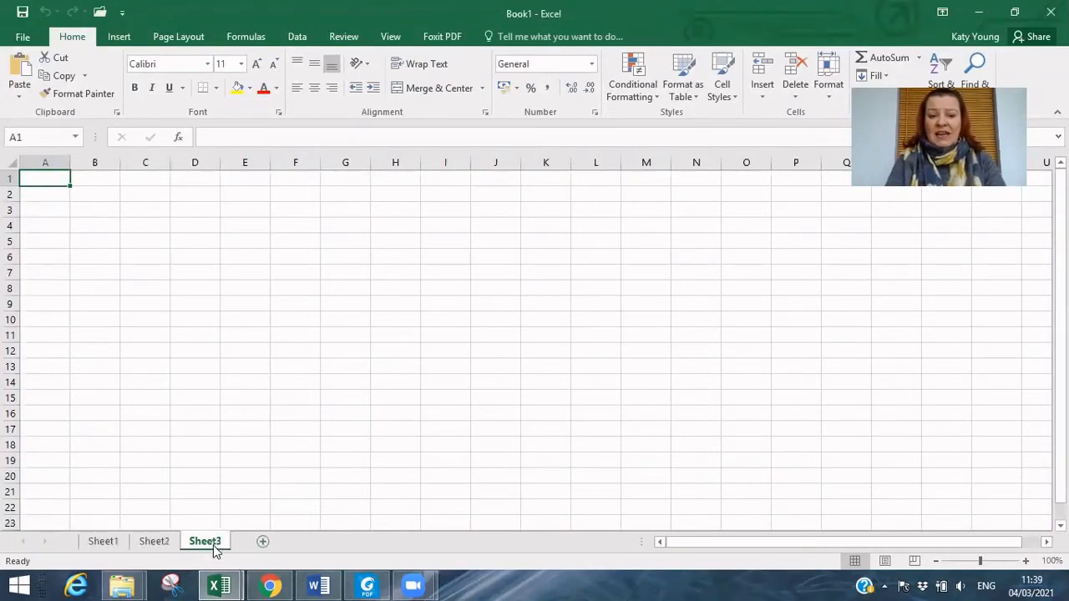
Move back and forth between Sheet1, Sheet2 and Sheet3, finishing on Sheet1.
click(155, 542)
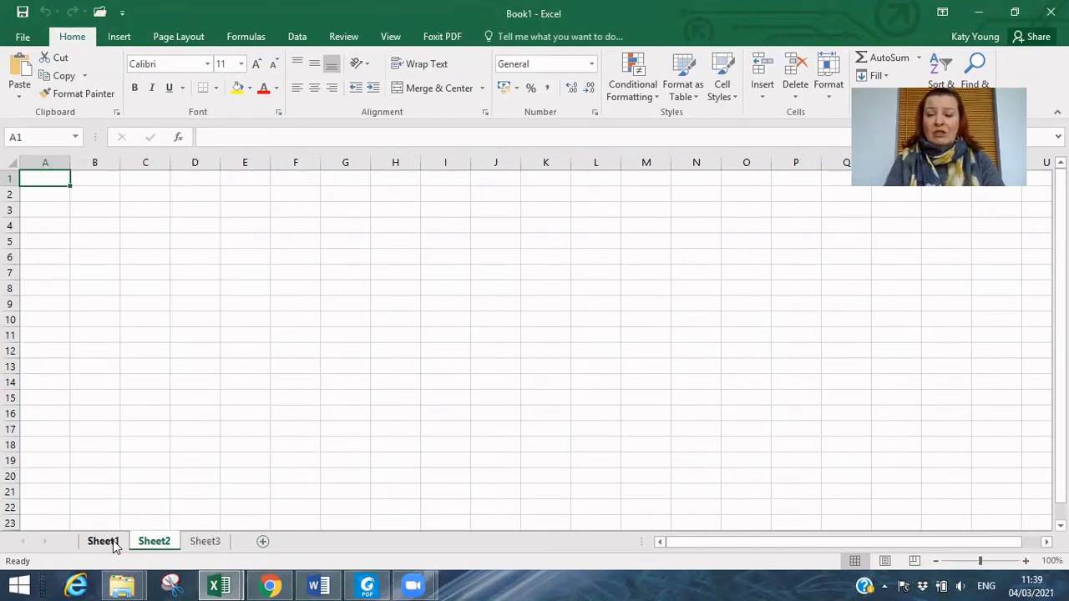
click(113, 541)
click(150, 544)
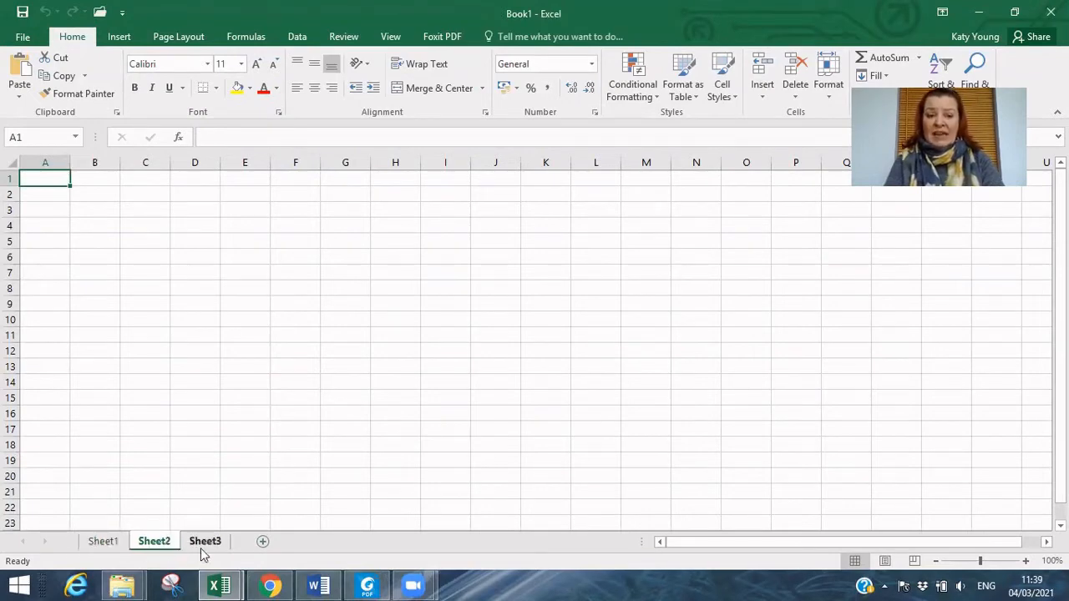
click(202, 548)
click(154, 543)
click(108, 543)
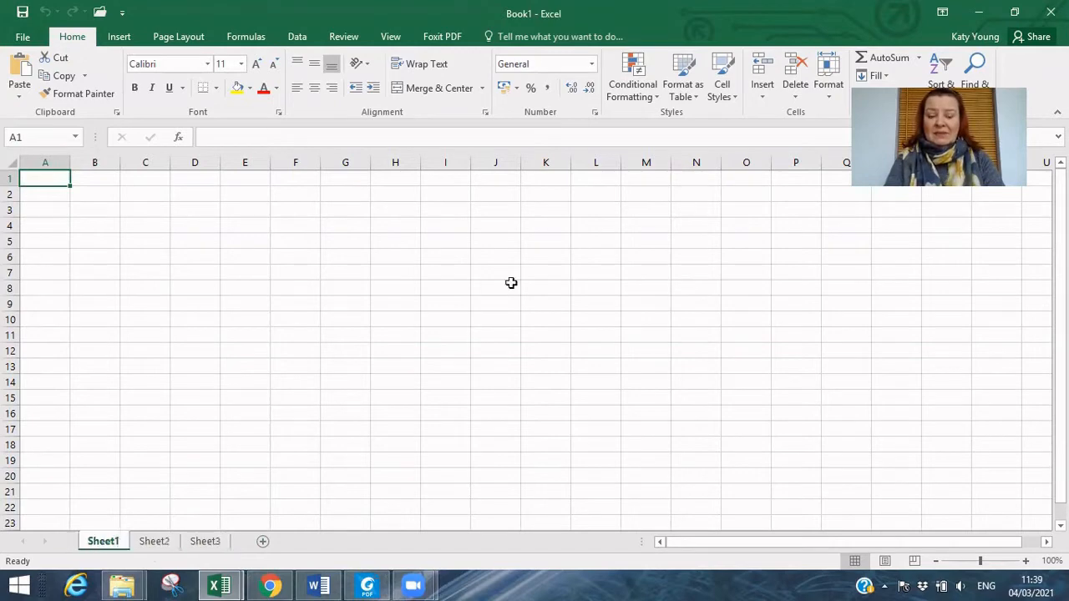
Check the cell definitions in the PDF and examine cell addresses in Book1 by selecting D6, F9, range D5:F13 and H10.
click(374, 583)
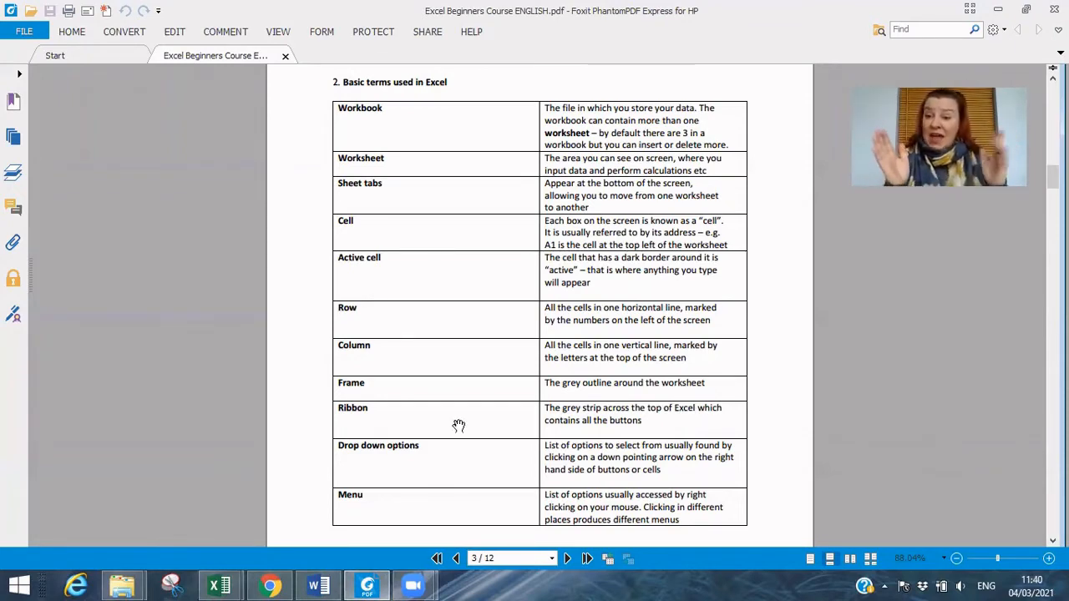
click(219, 585)
click(333, 485)
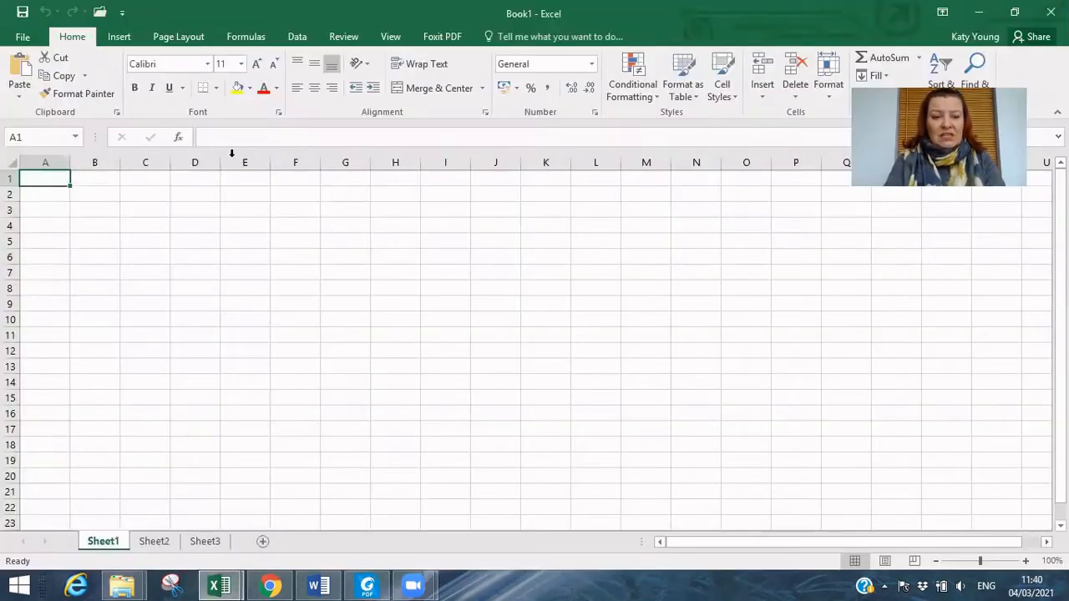
click(190, 257)
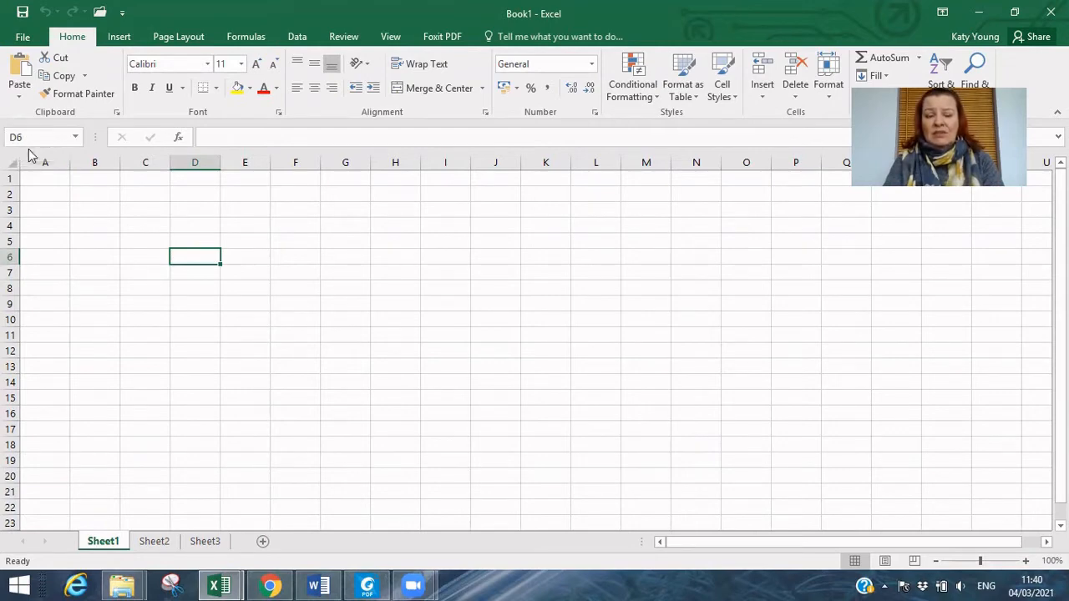
click(296, 301)
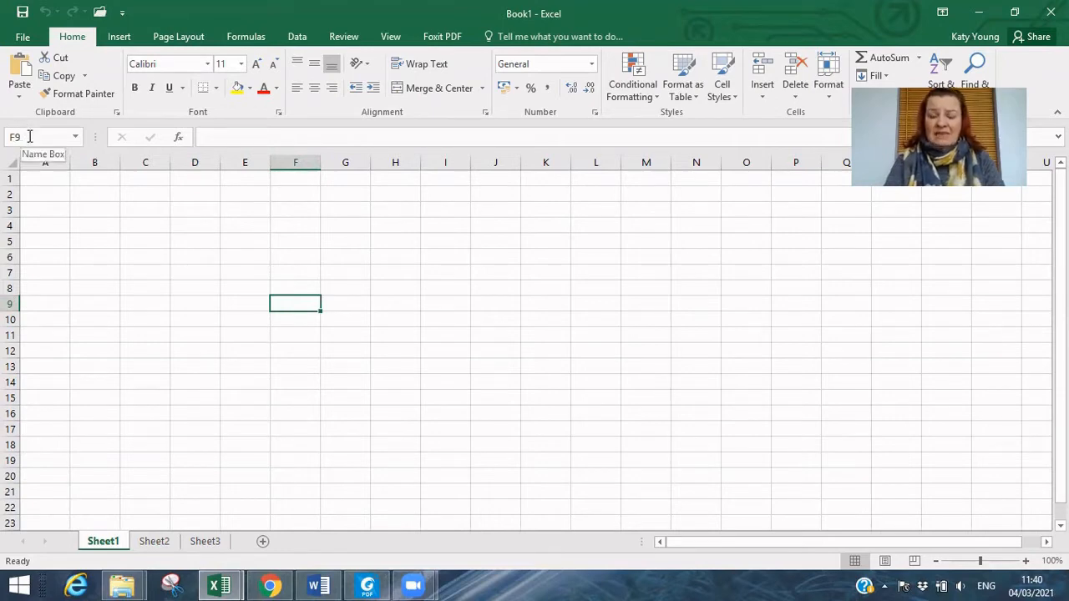
drag(193, 243, 317, 370)
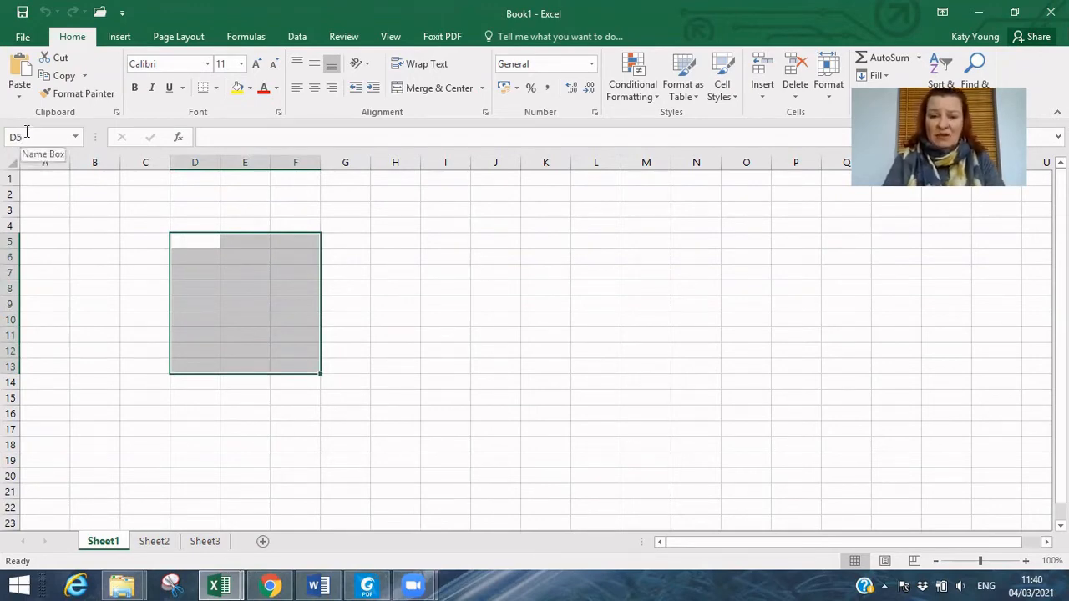
click(390, 321)
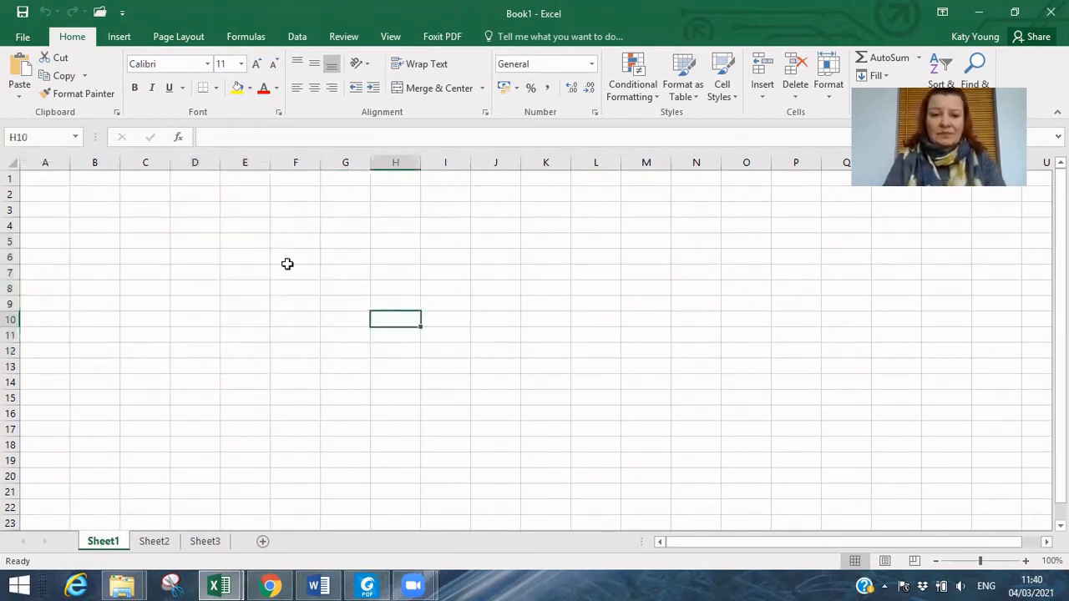
Enter the sample text "fbgjdgjkd" in E5, "dhfghjdfgk" in H8 and "lskfjskjfkl" in E12.
click(239, 240)
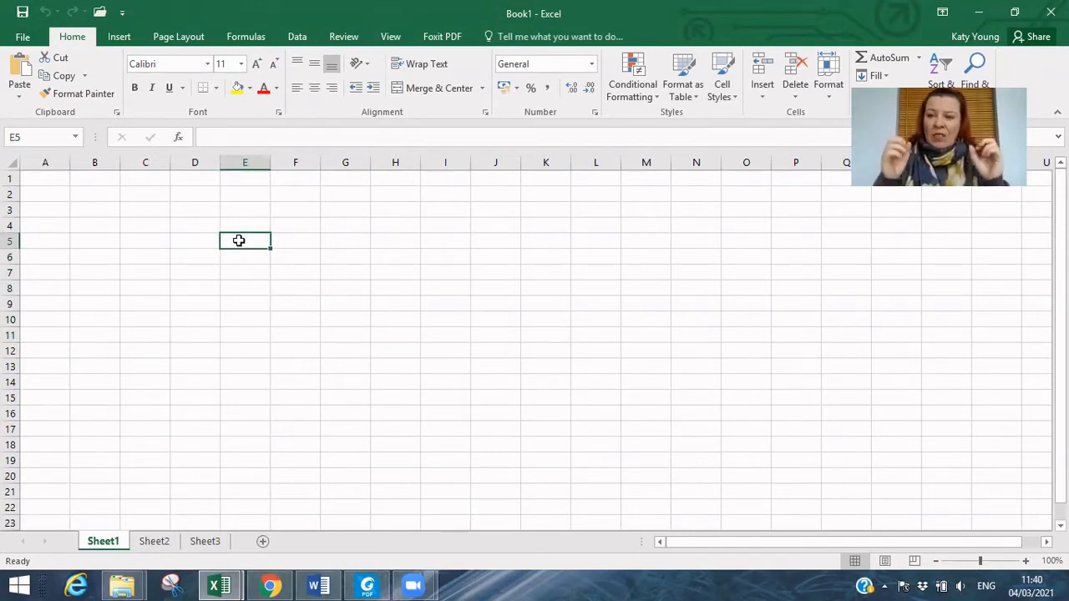
text(fbgjdgjkd)
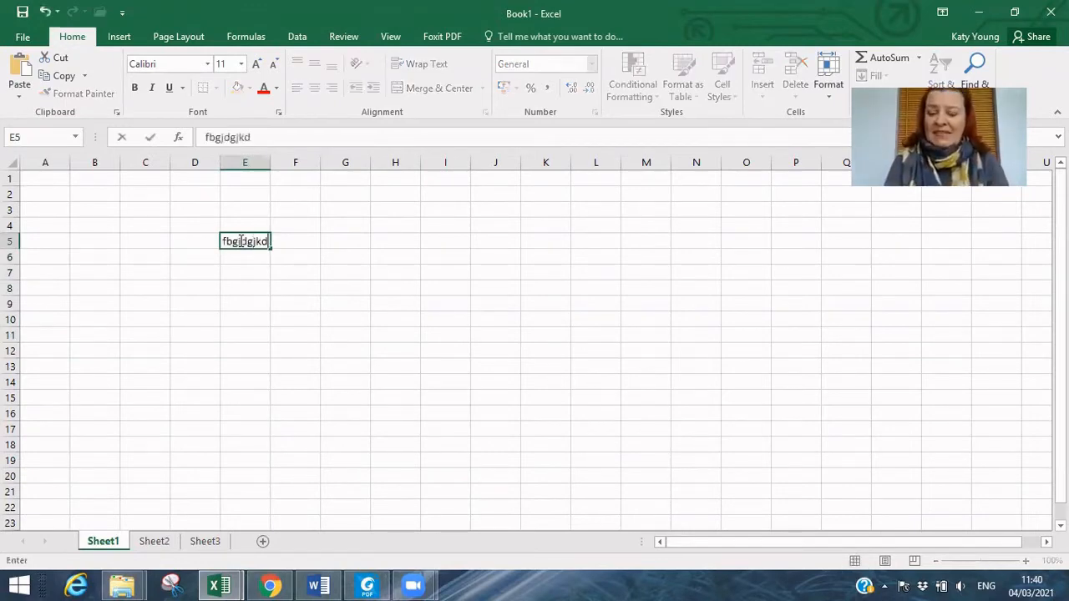
key(Return)
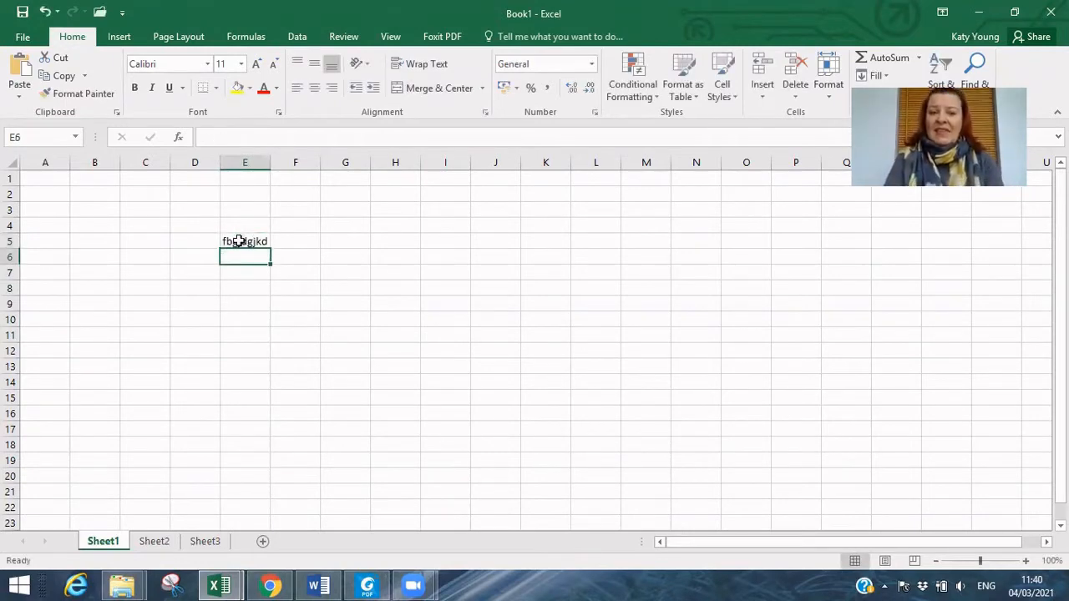
click(388, 292)
text(dhfghjdfgk)
key(Return)
click(260, 351)
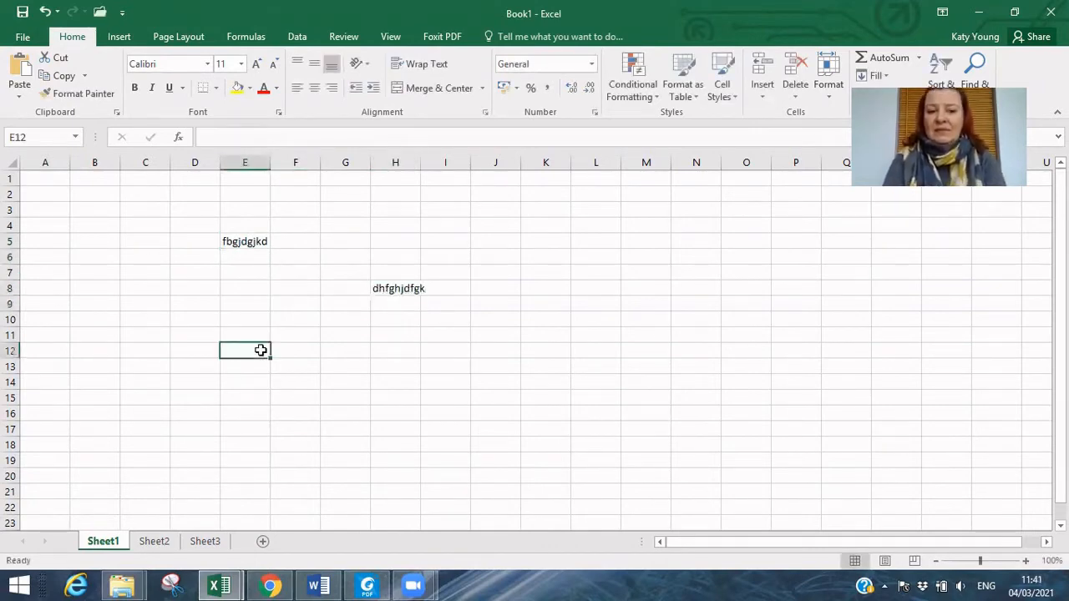
text(lskfjskjfkl)
key(Return)
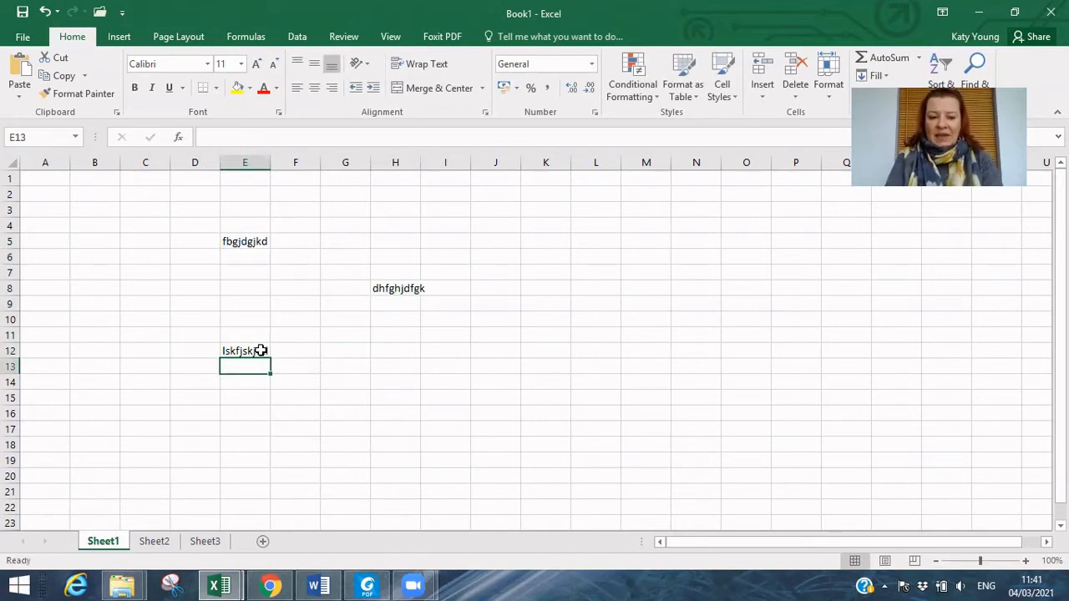
Consult the PDF's row and column definitions and select cells down column A and a block starting at A1 in Book1.
click(369, 585)
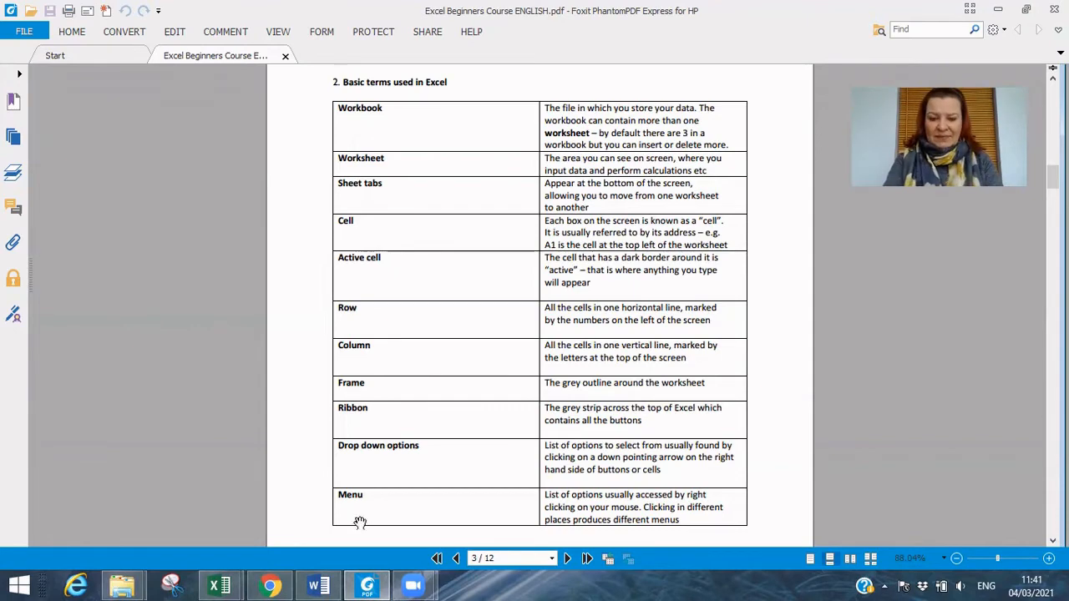
click(215, 585)
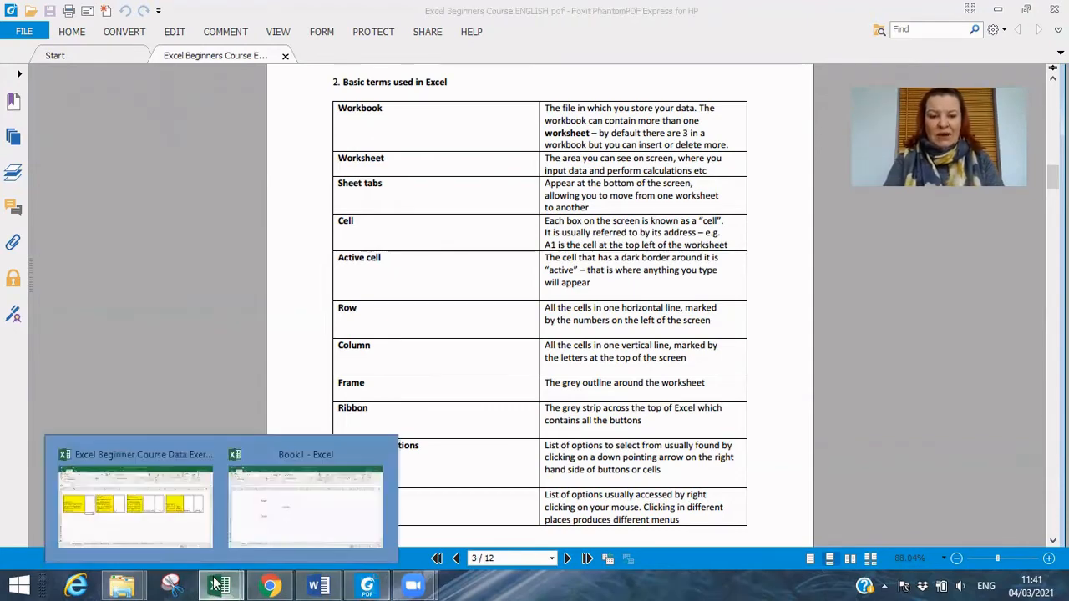
click(302, 514)
drag(52, 178, 50, 304)
drag(52, 177, 355, 250)
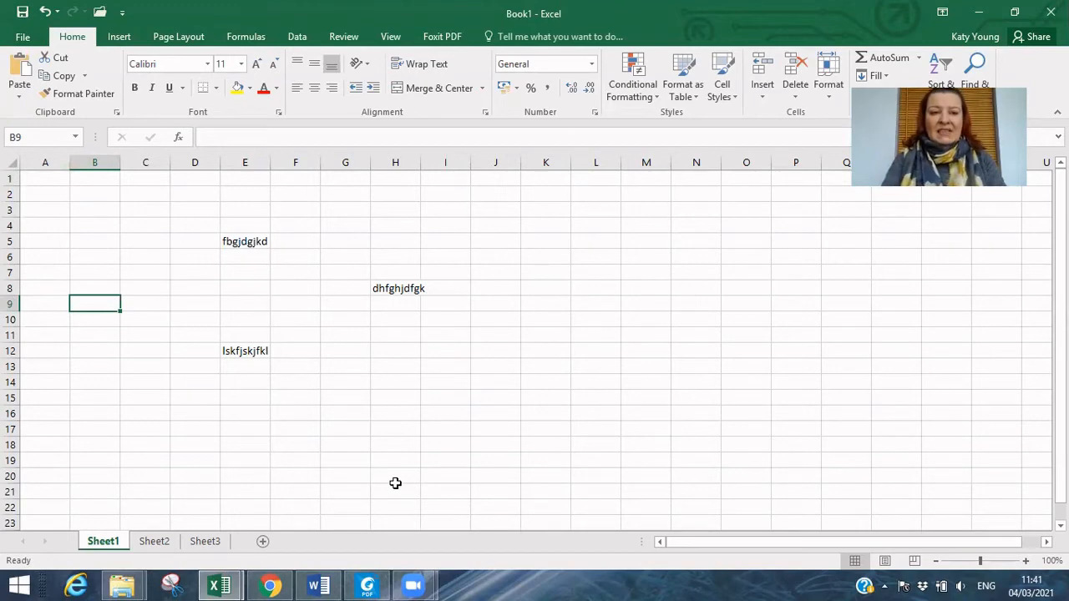
Check the ribbon definition in the PDF and examine Book1's Insert, Page Layout and Data ribbon commands, ending on Home.
click(371, 585)
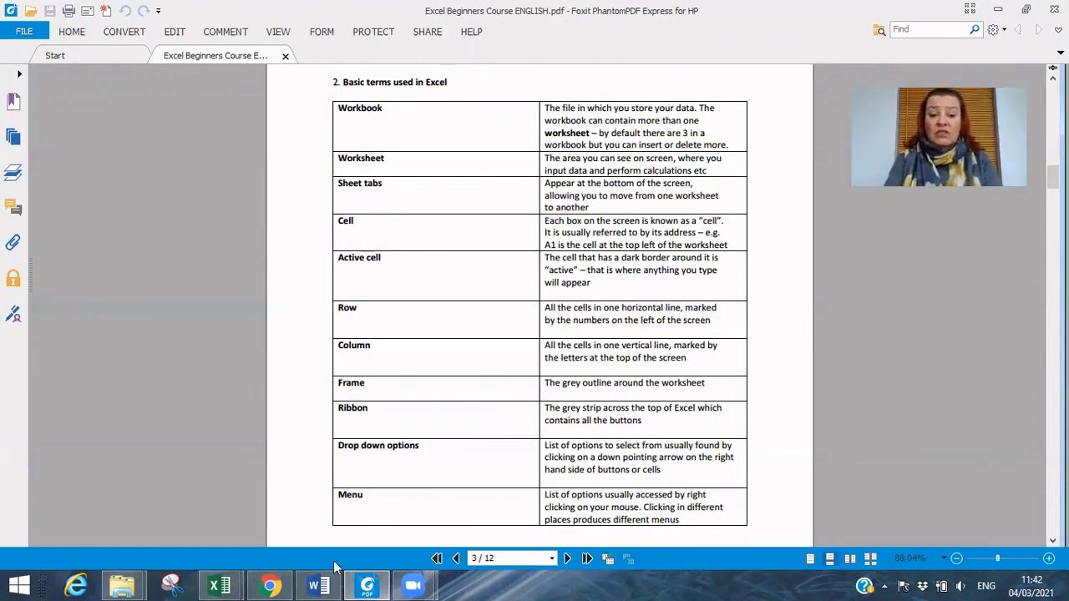
mouse_move(219, 585)
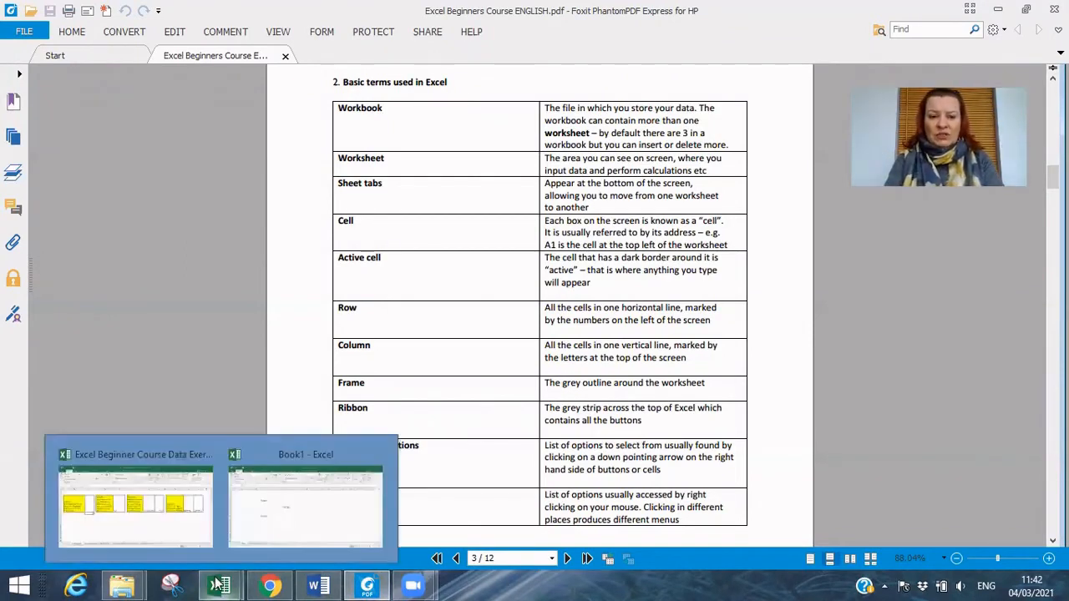
click(291, 533)
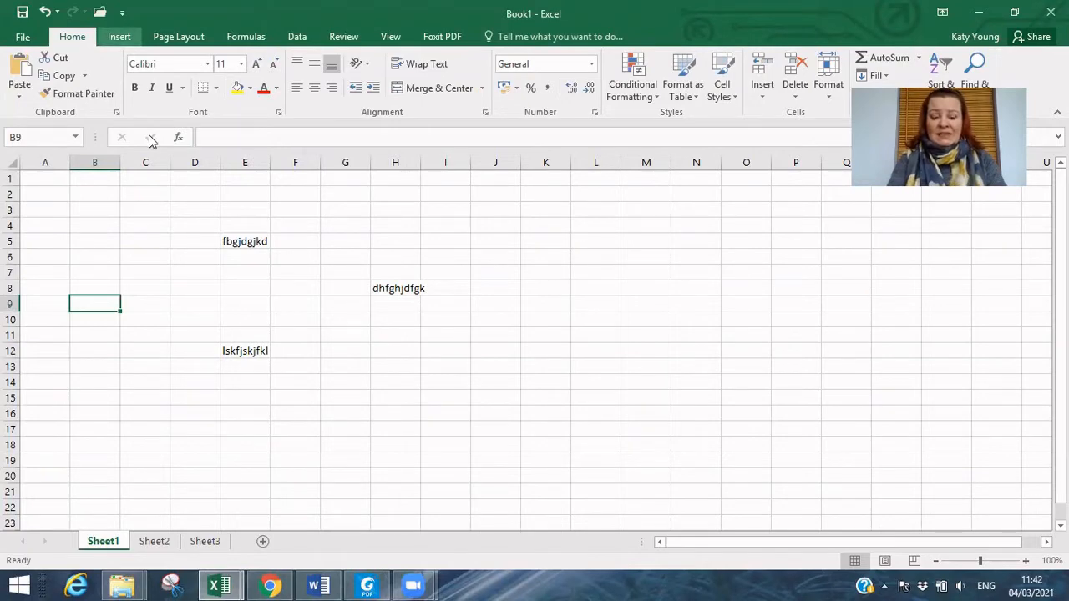
click(118, 37)
click(179, 36)
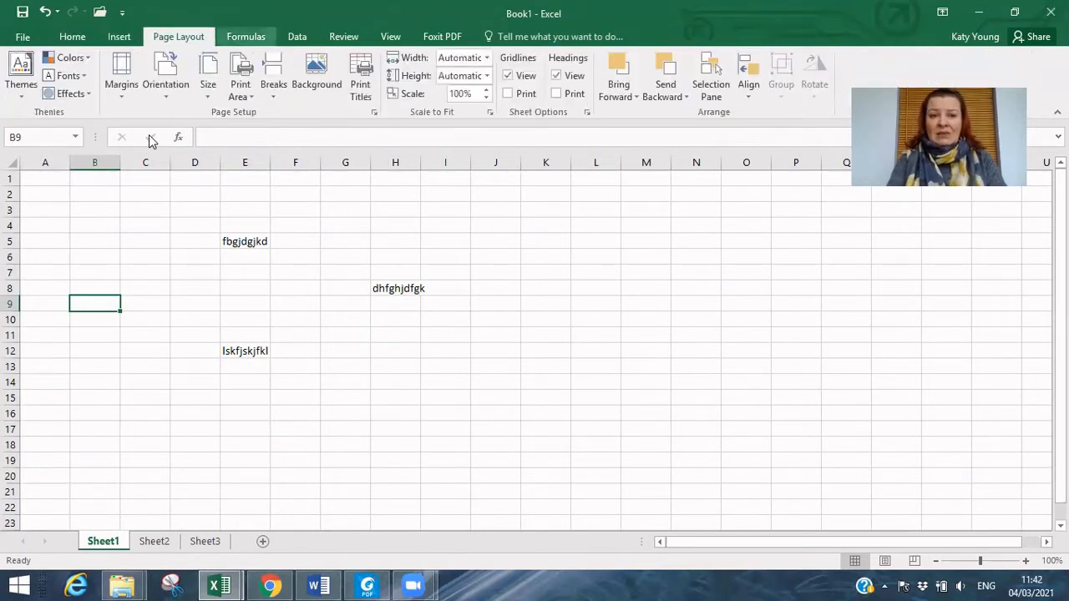
click(297, 37)
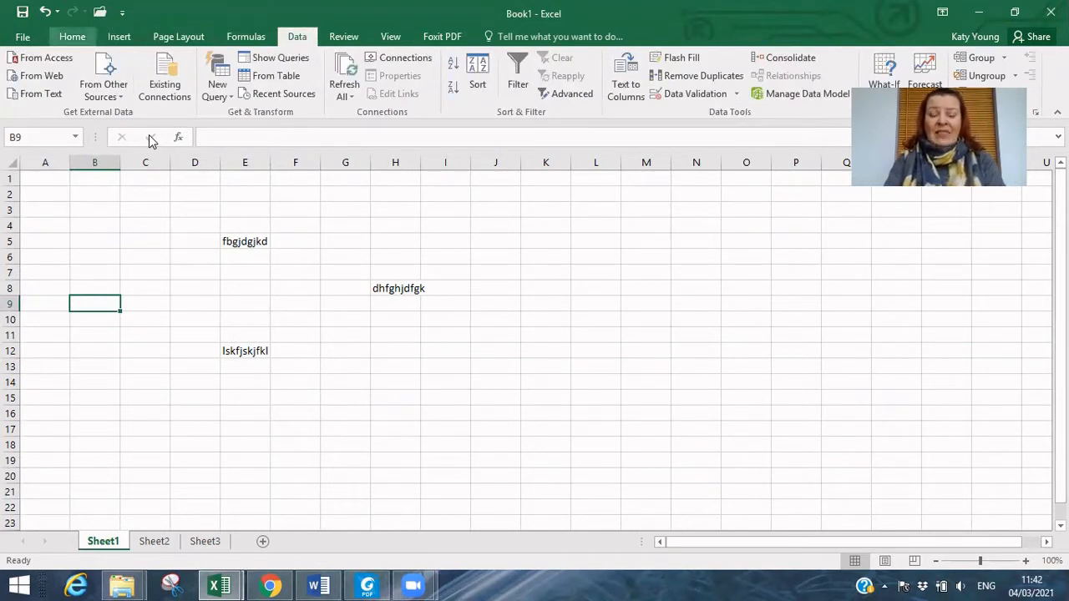
click(72, 37)
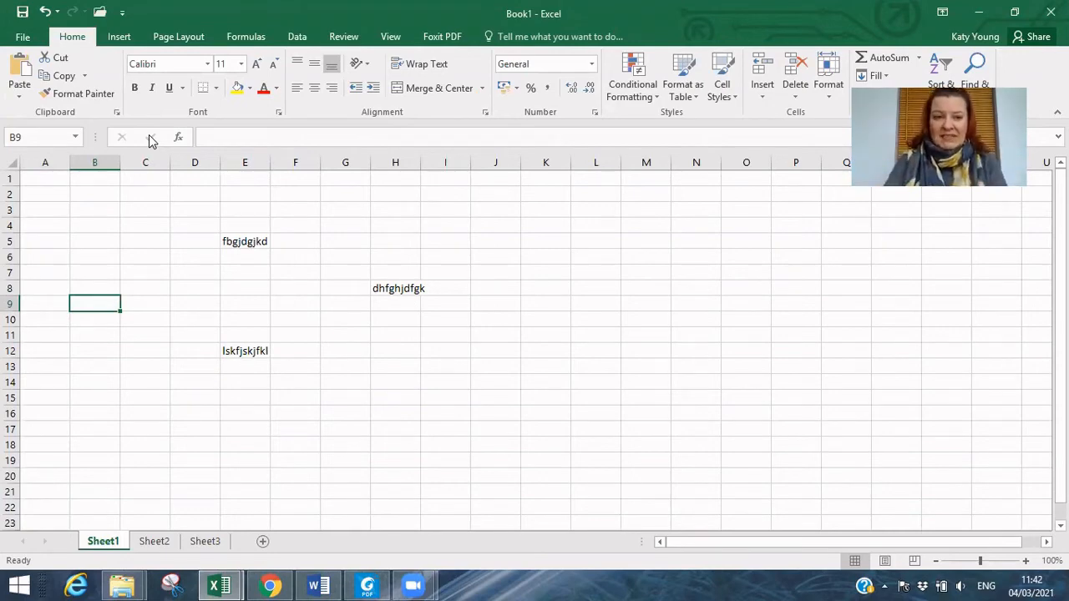
Recheck the terms table in the Foxit PDF and minimize it to return to Book1 in Excel.
click(367, 585)
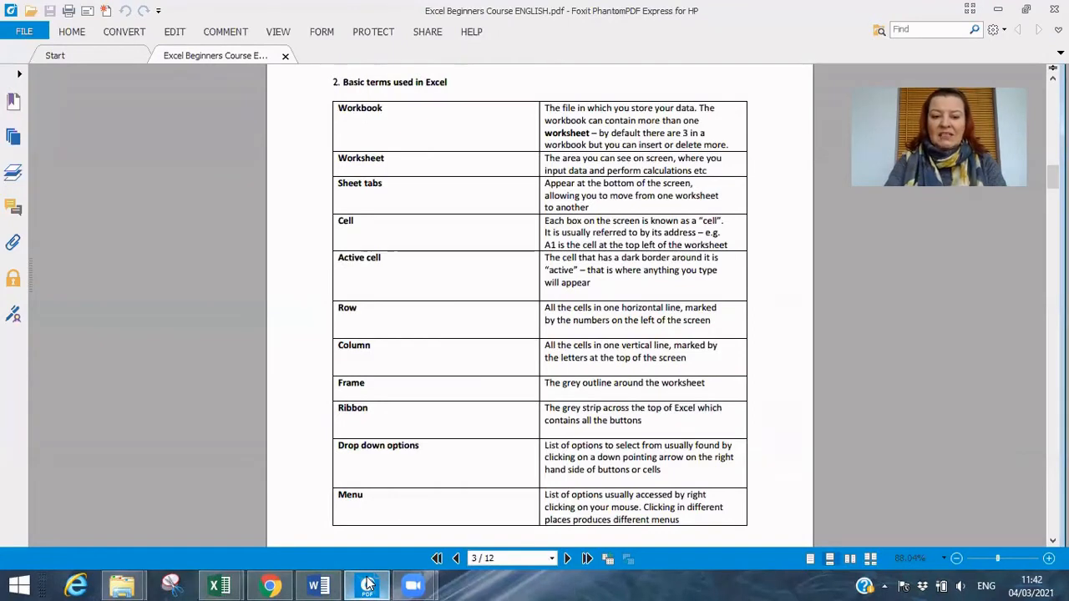
click(1002, 14)
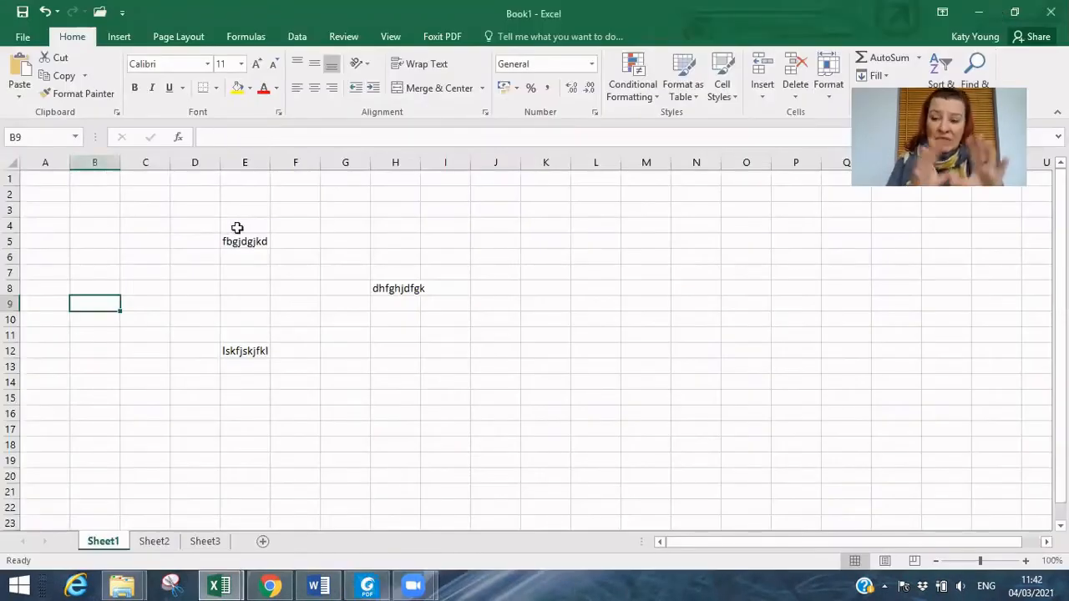
Examine the available options for font colour, merging cells, underlining and borders in Book1.
click(276, 88)
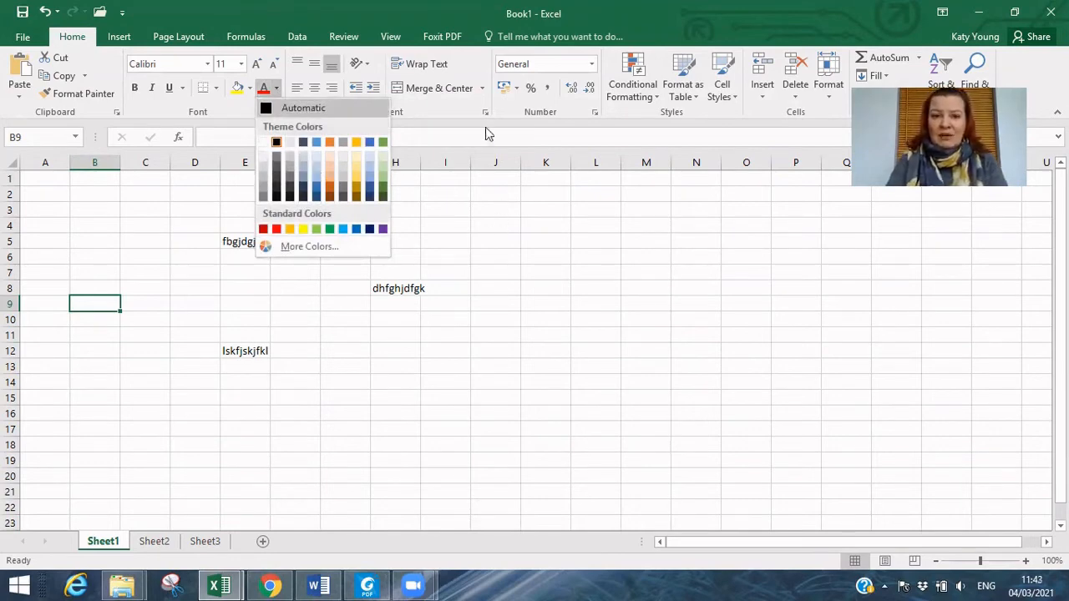
click(481, 98)
click(483, 91)
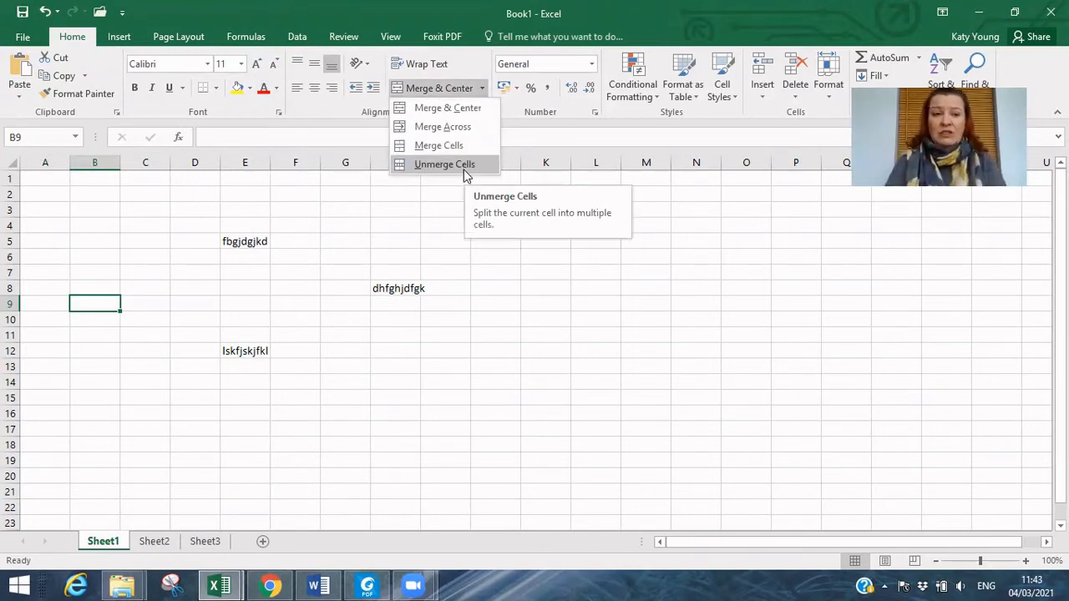
click(184, 89)
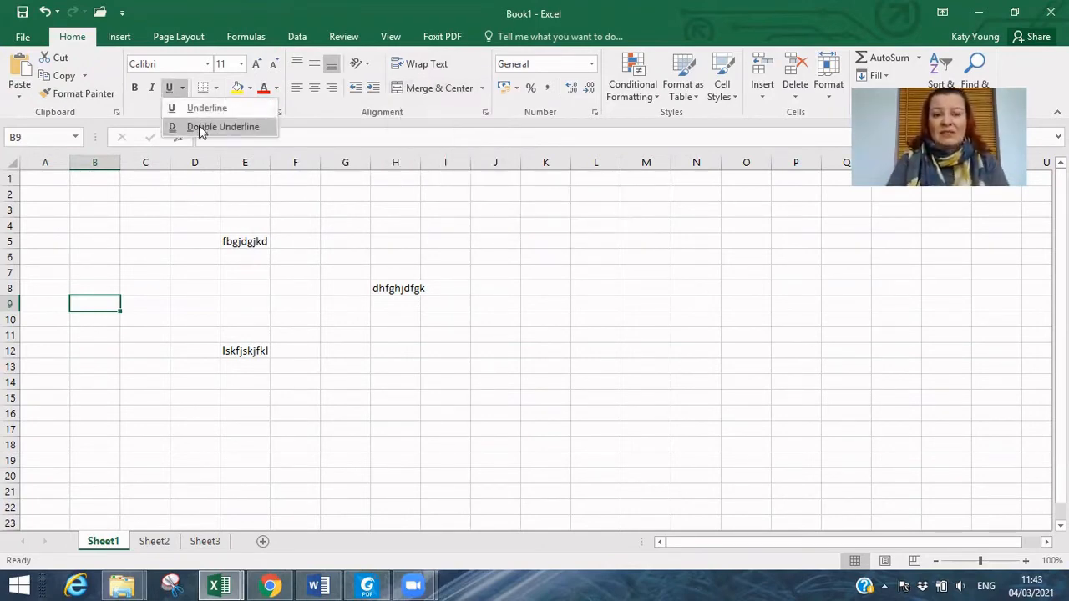
click(216, 89)
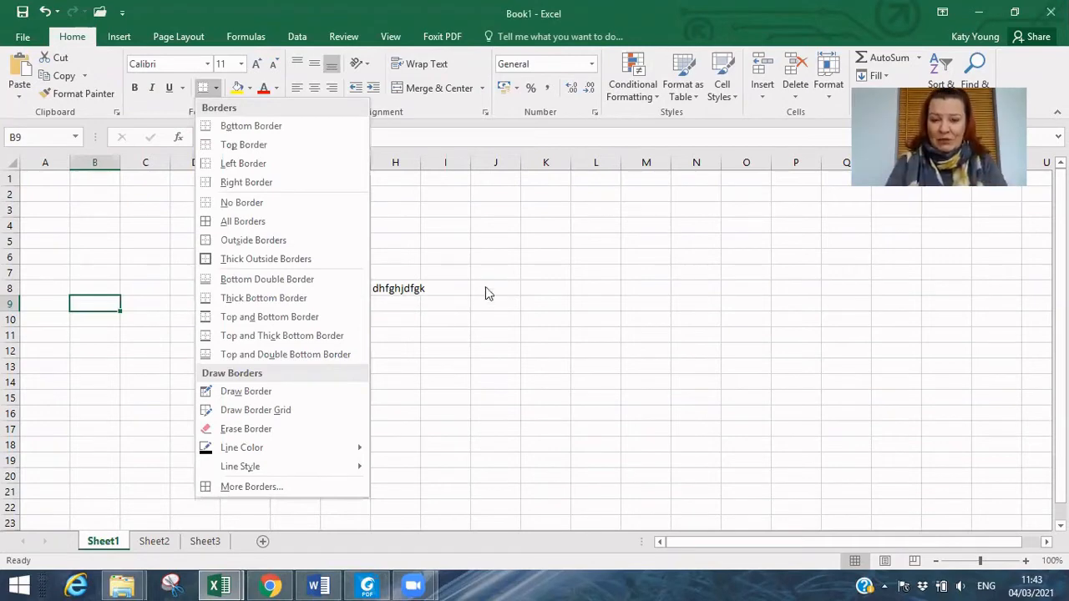
click(497, 257)
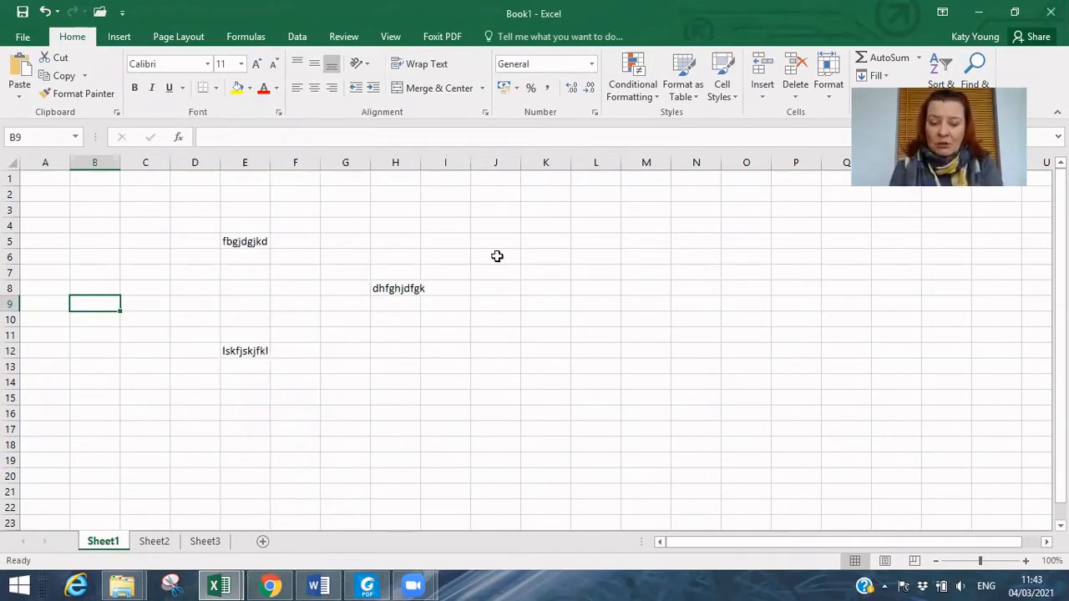
Examine the context options available for cells J11 and G16 and for the whole of column B.
right_click(504, 334)
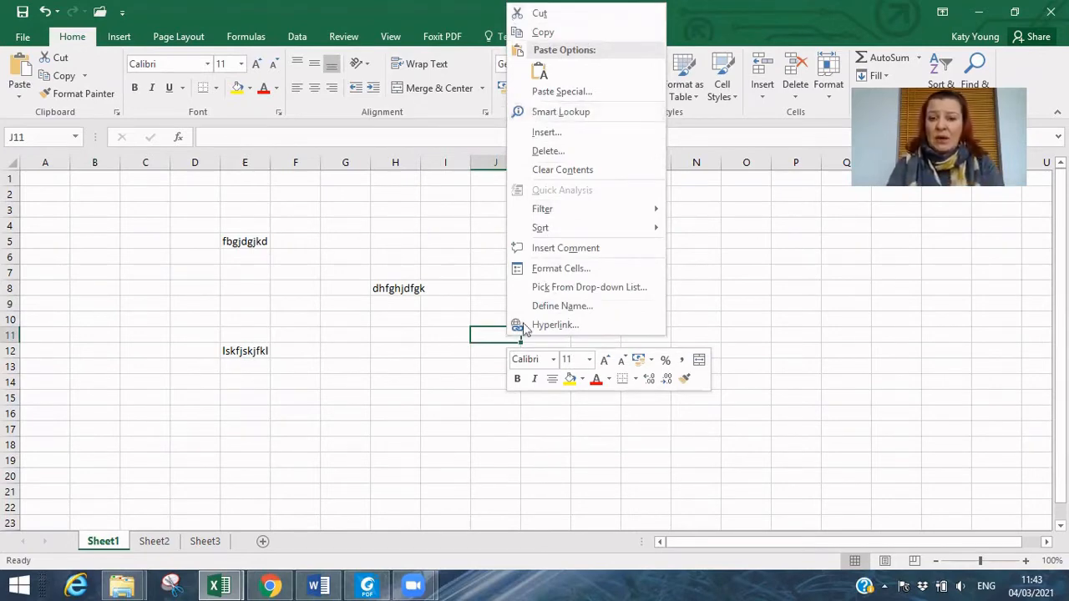
click(338, 415)
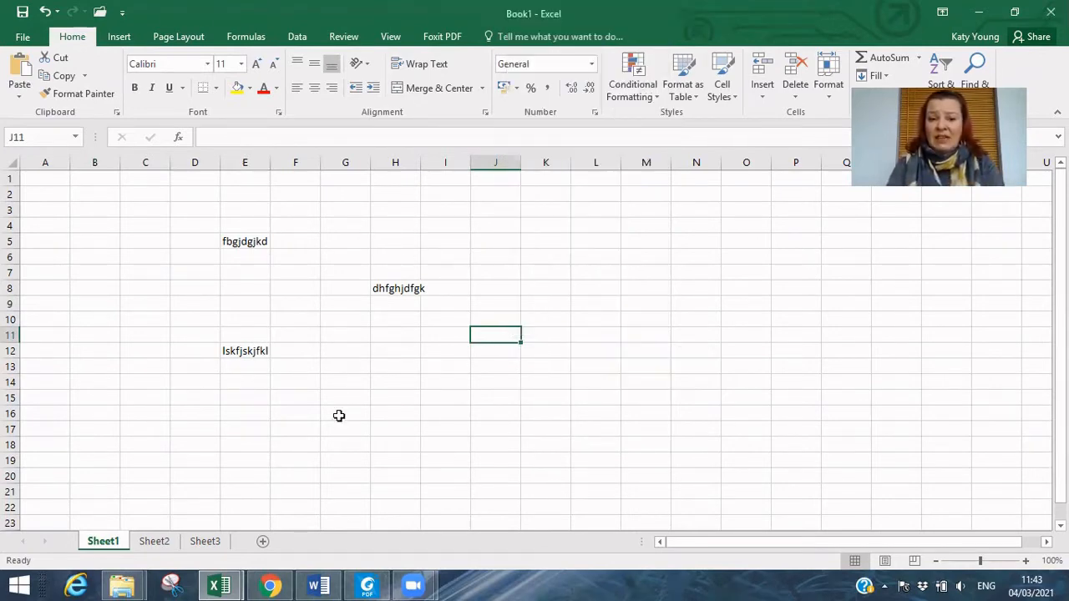
right_click(338, 416)
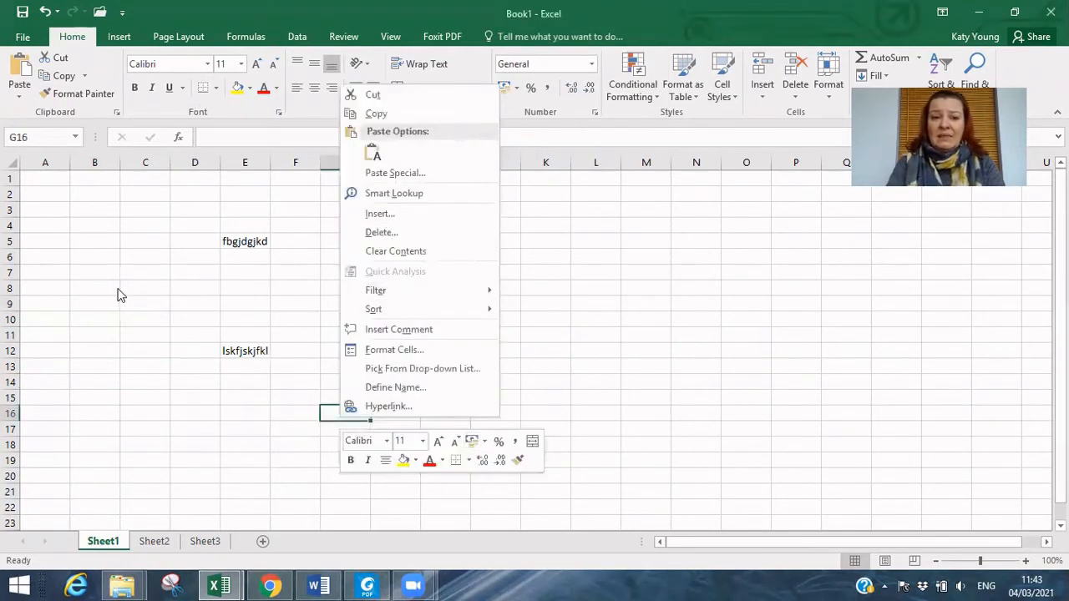
click(101, 225)
click(96, 162)
right_click(101, 167)
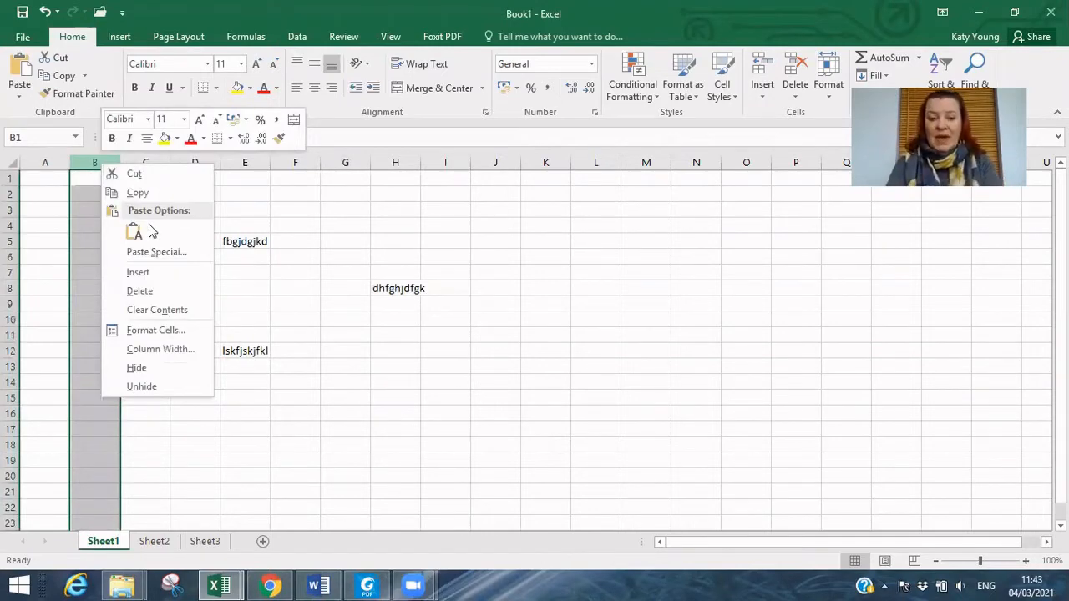
key(Escape)
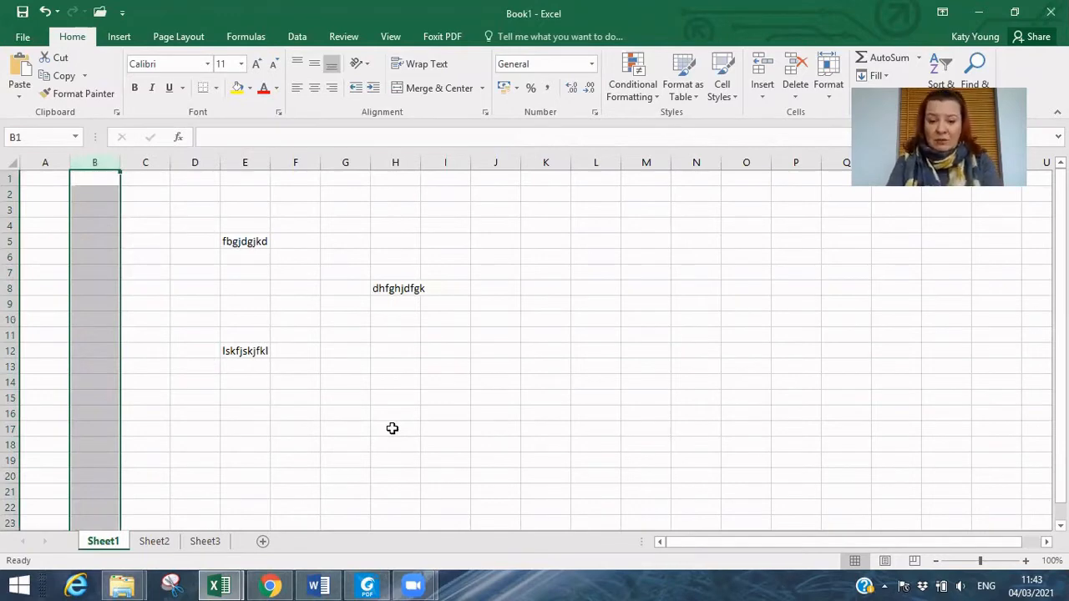
View the Home, Insert and Page Layout commands in turn while Book1's ribbon is collapsed.
click(374, 584)
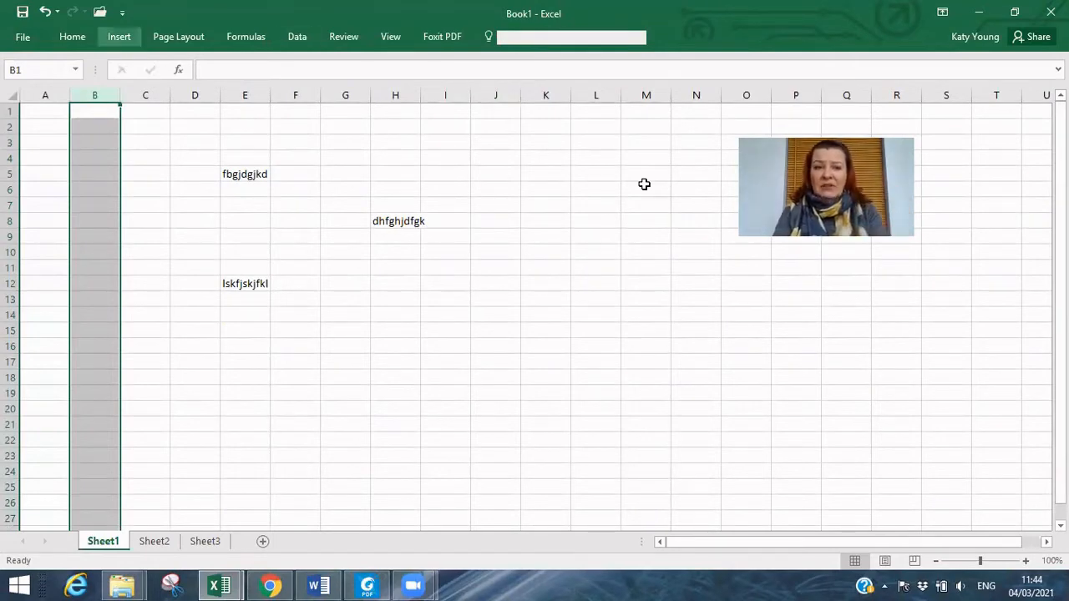
click(72, 37)
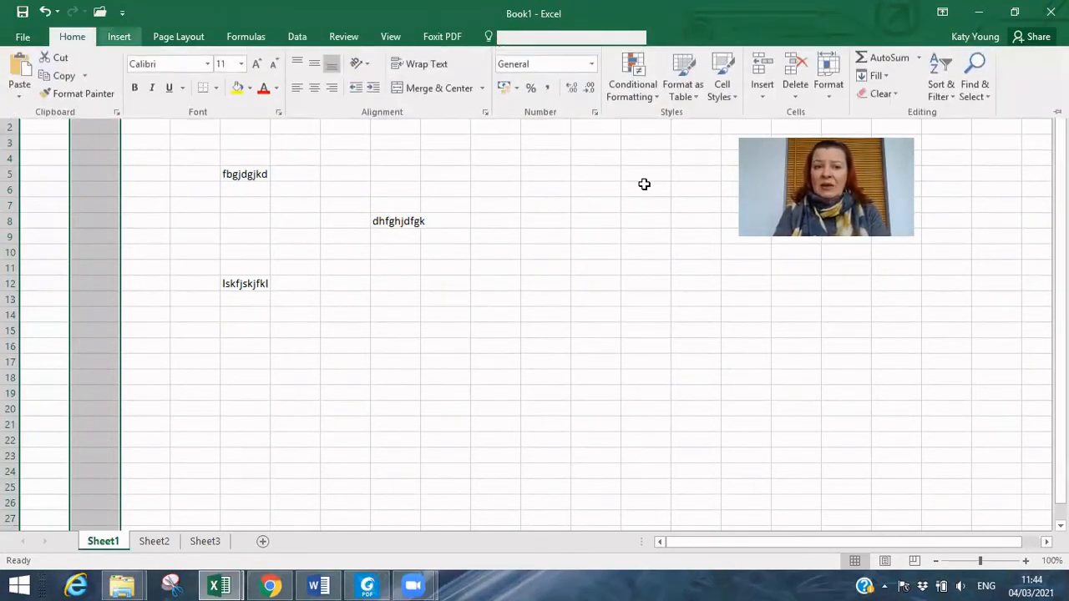
click(119, 37)
click(178, 37)
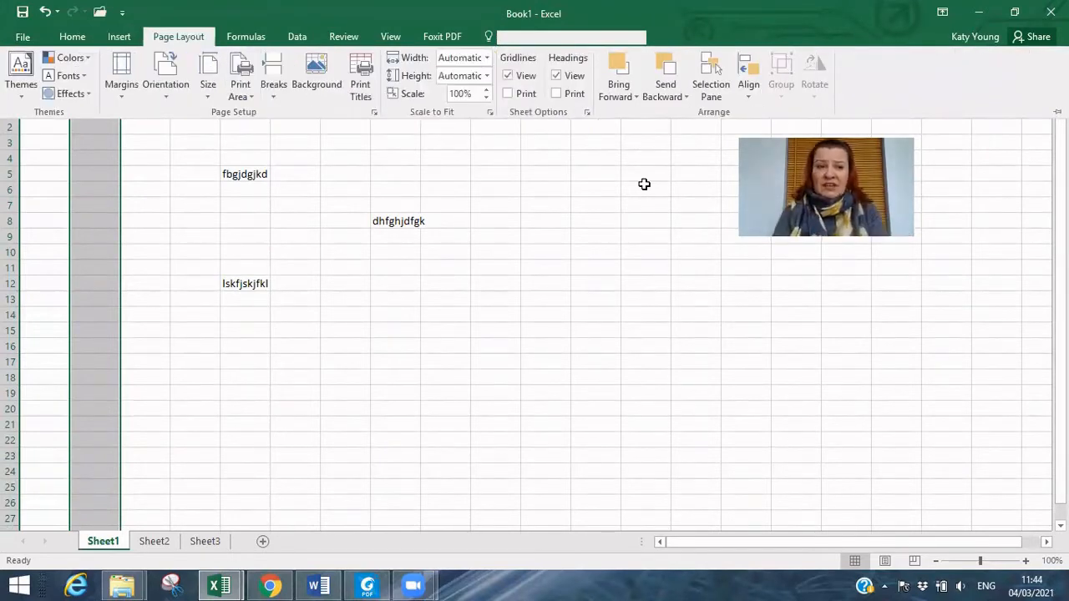
click(72, 37)
click(308, 221)
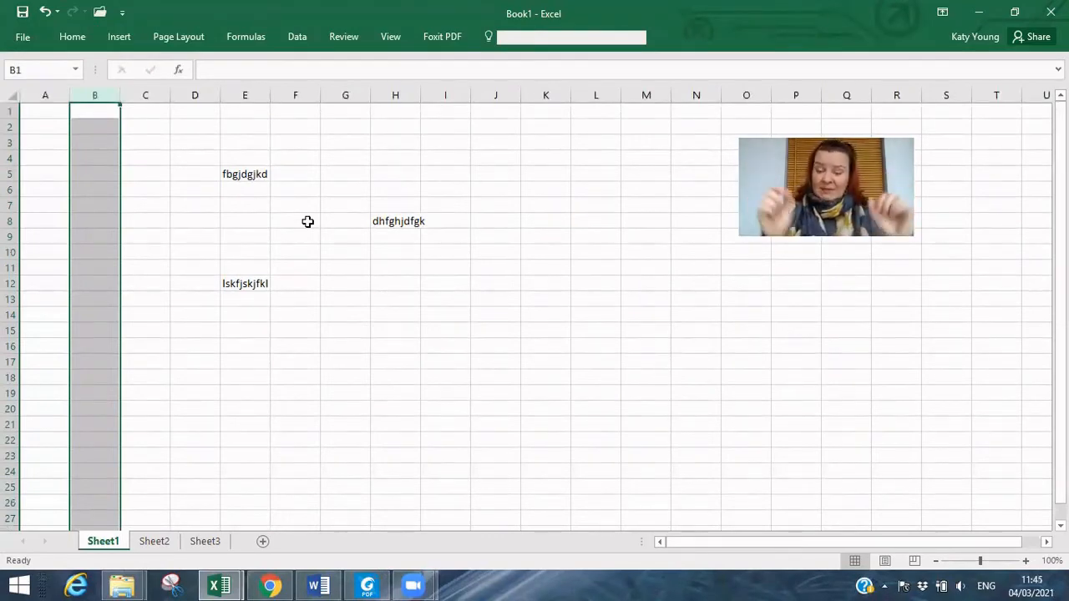
Show the Home commands, pin the ribbon open and select cell J10.
key(alt)
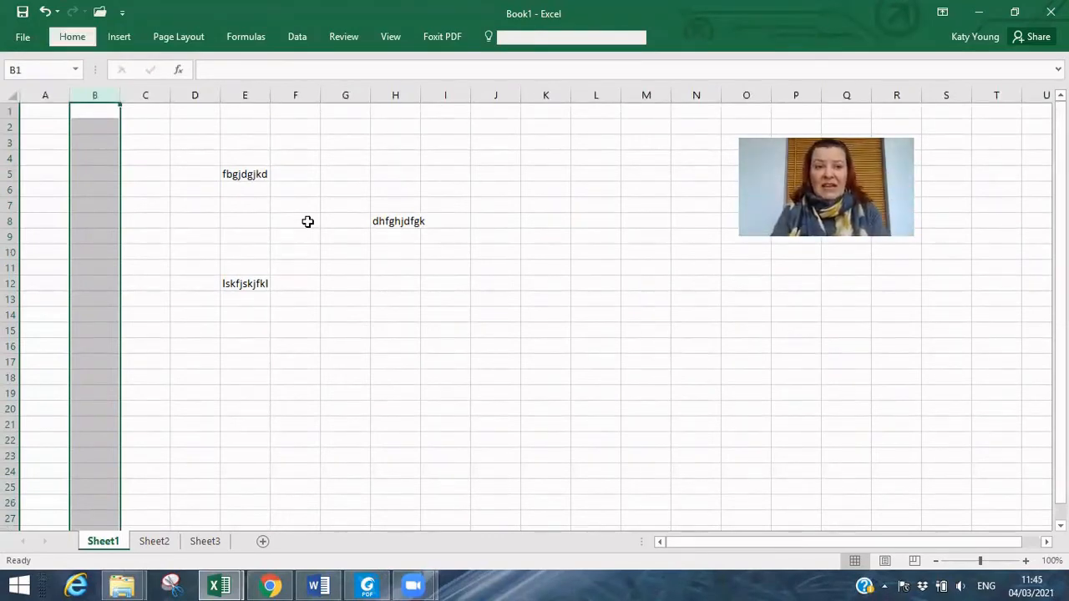
key(h)
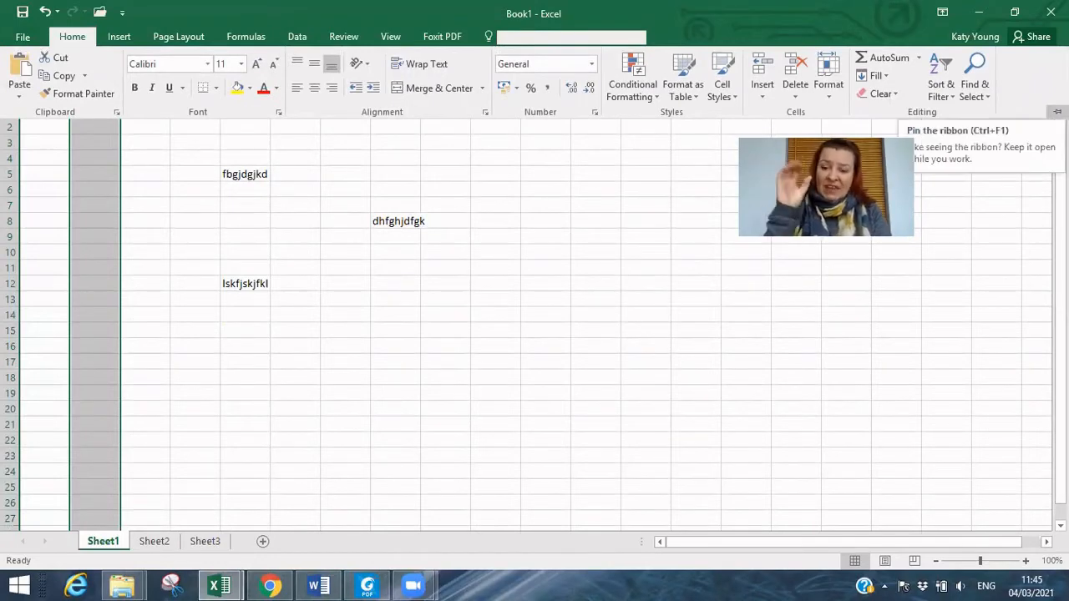
key(ctrl+F1)
click(511, 315)
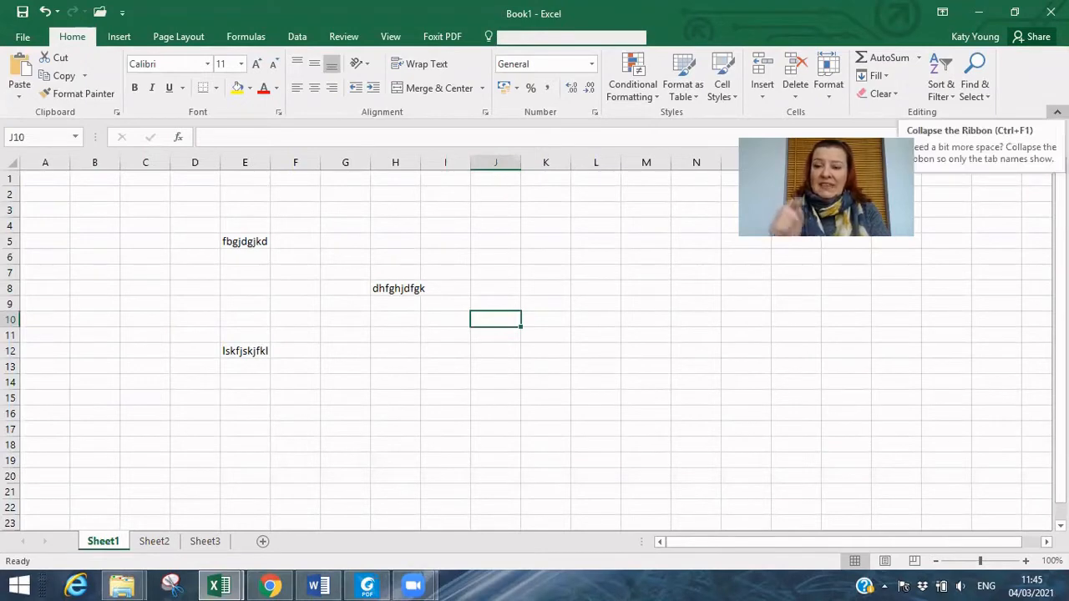
Collapse the ribbon, and pin it open again with the Home commands shown.
click(1056, 111)
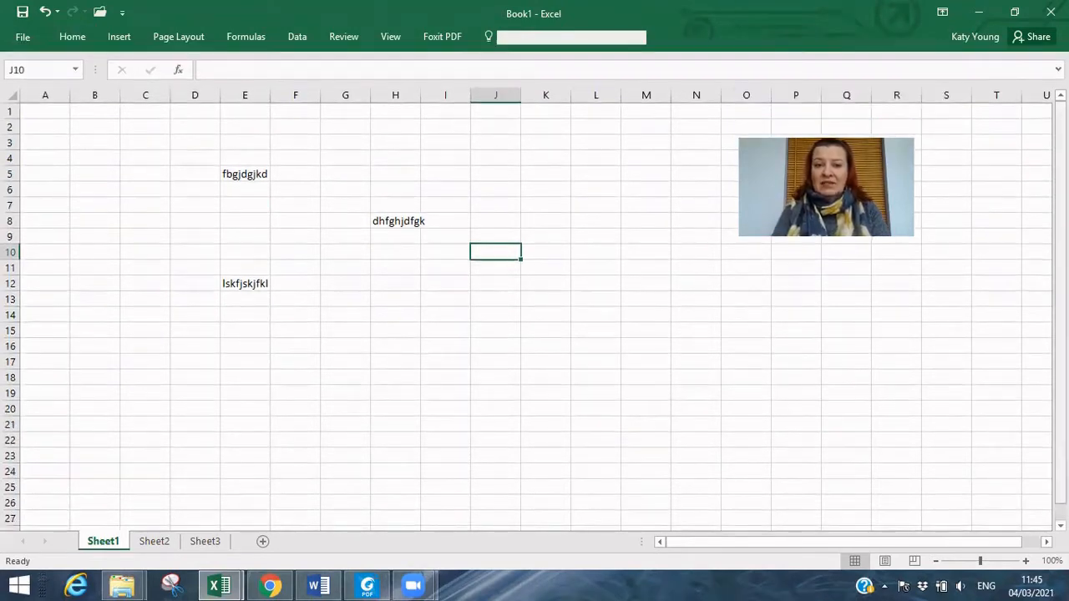
click(600, 171)
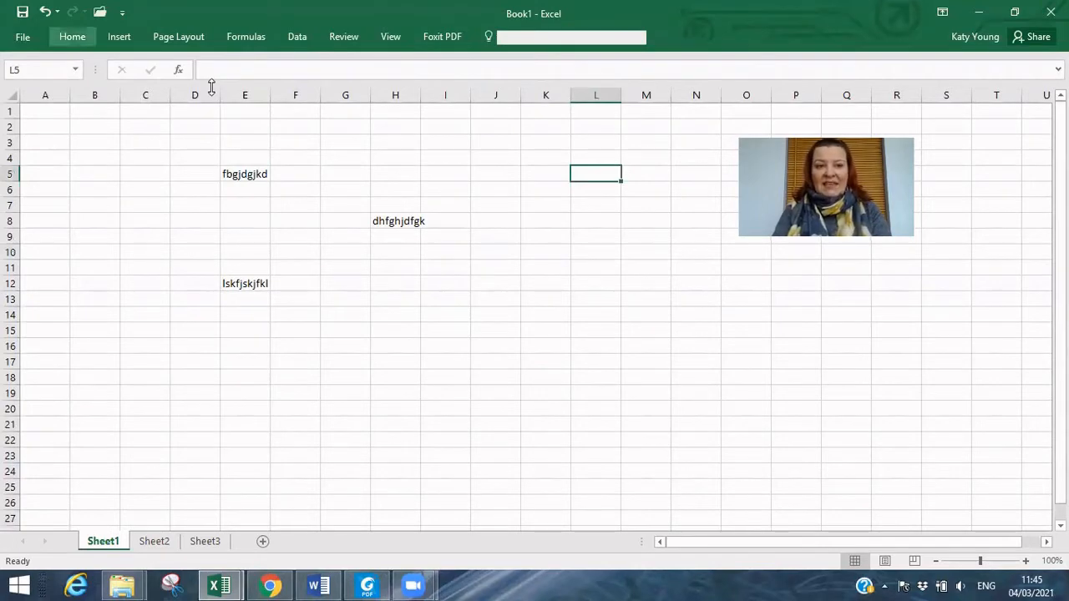
click(73, 37)
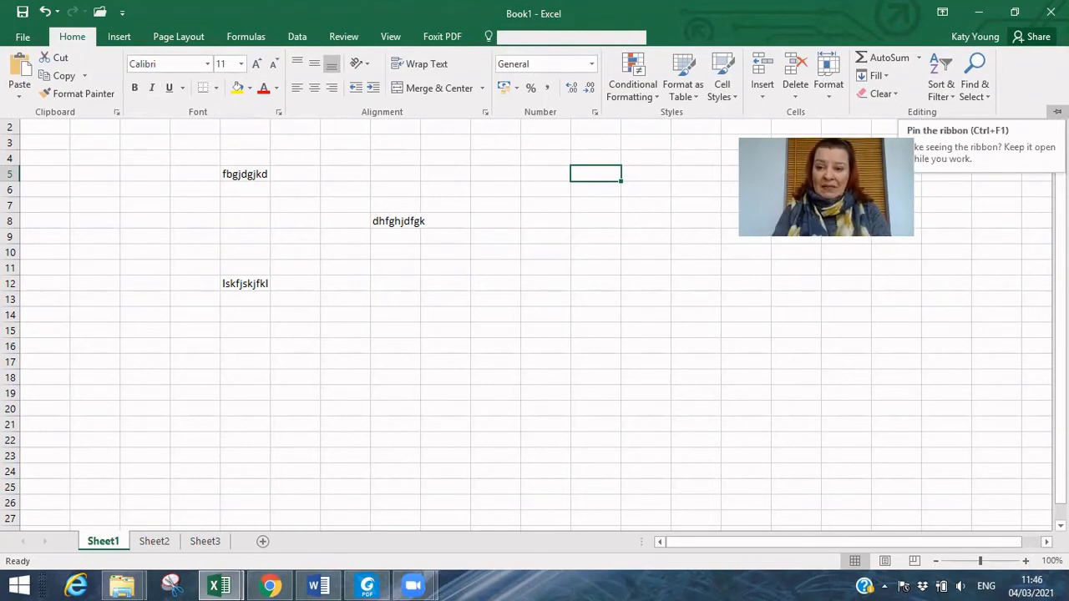
click(1058, 112)
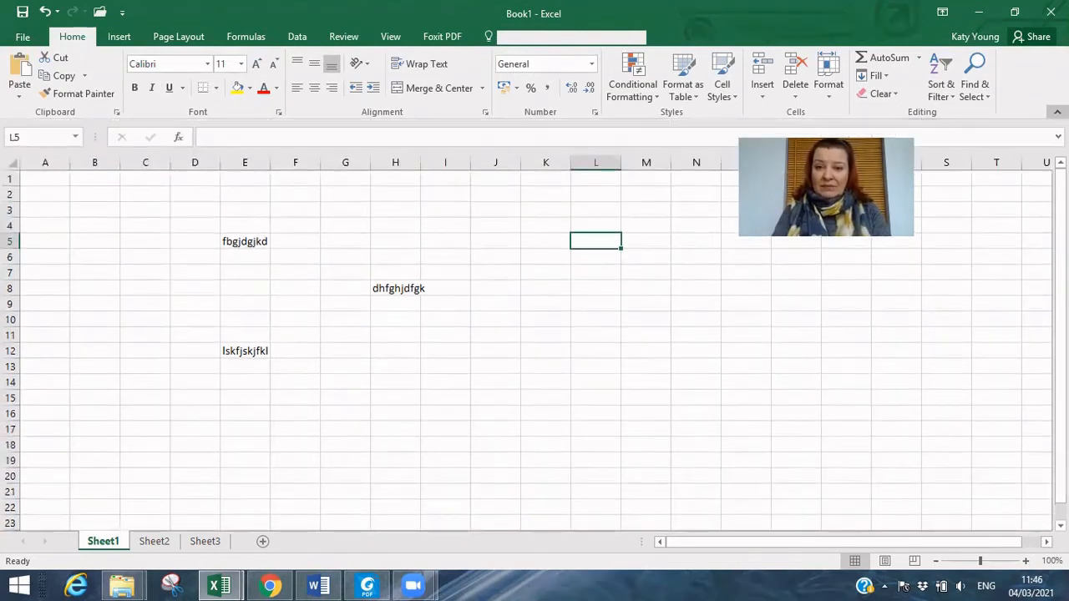
Switch from the PDF's "Moving around in Excel" section to Book1 and move the cell selection down column J from J10 to J18.
click(468, 365)
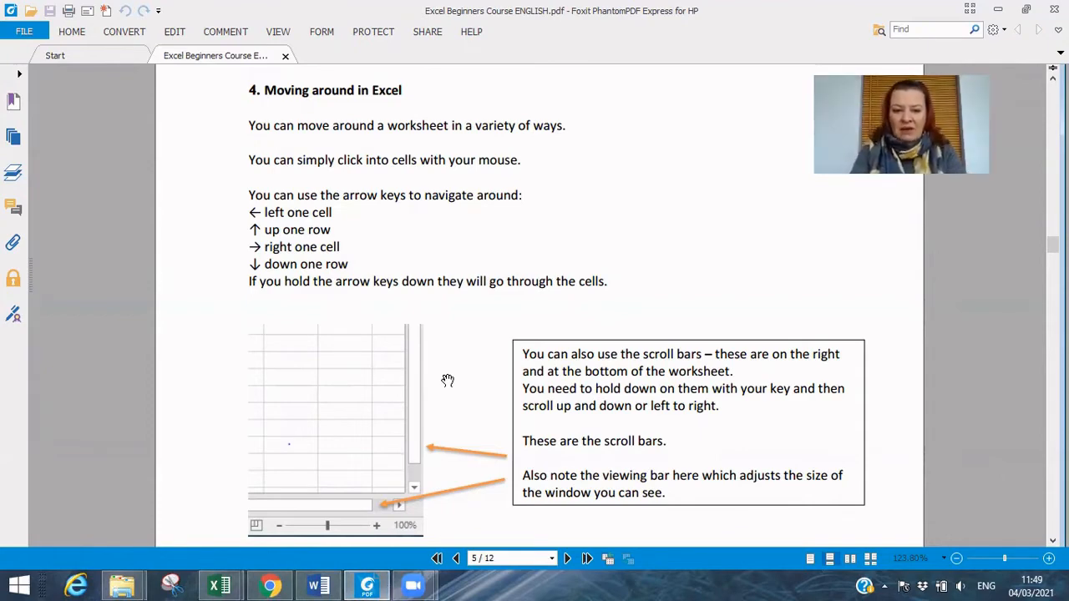
click(226, 584)
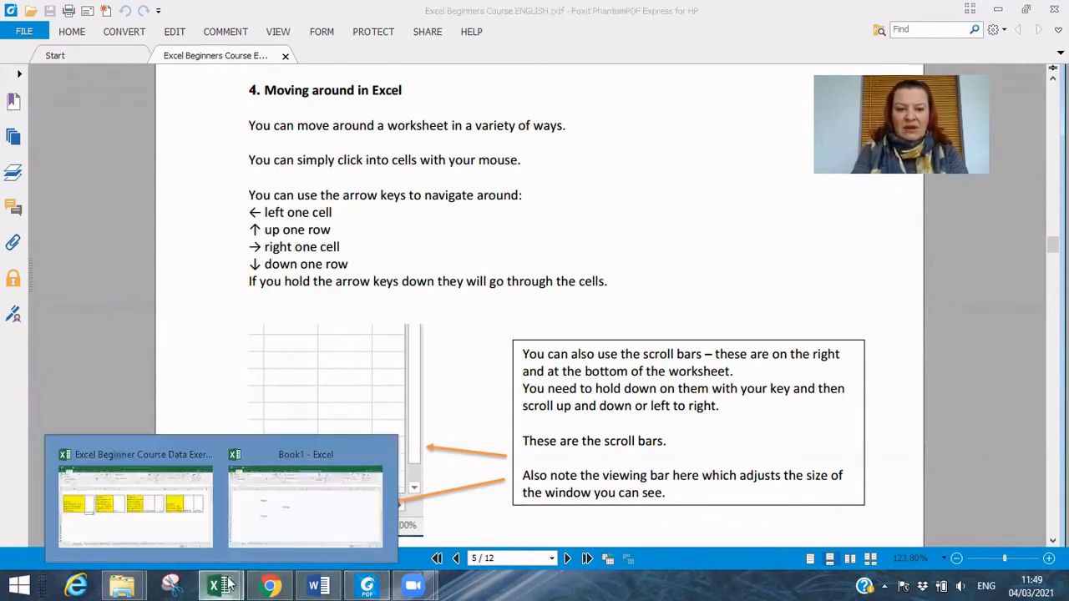
click(292, 522)
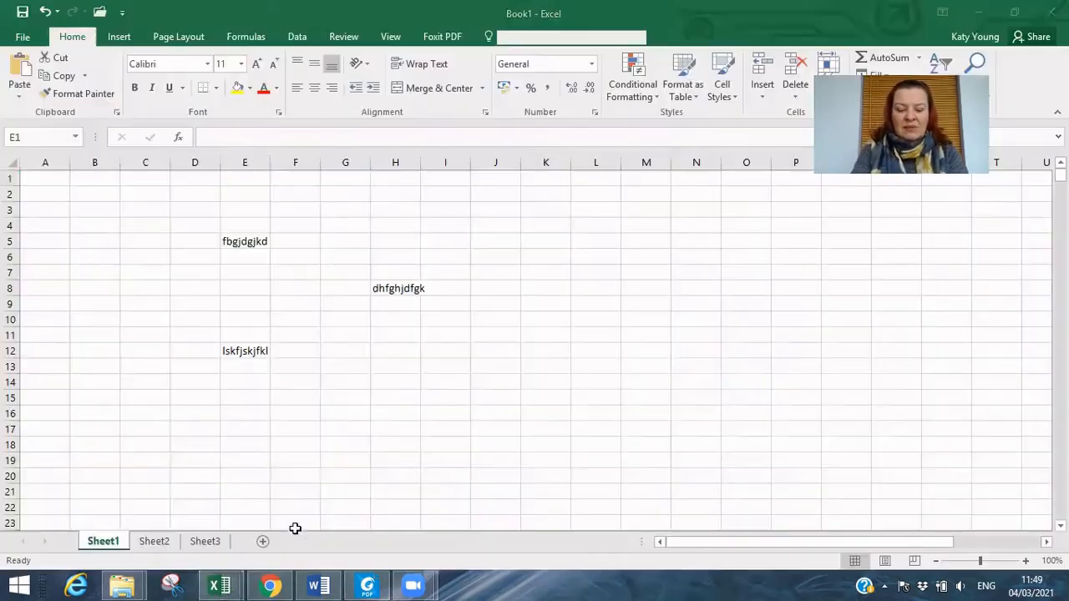
click(508, 319)
key(Down)
key(Down)
key(Down)
key(Down)
key(Down)
key(Down)
key(Down)
key(Down)
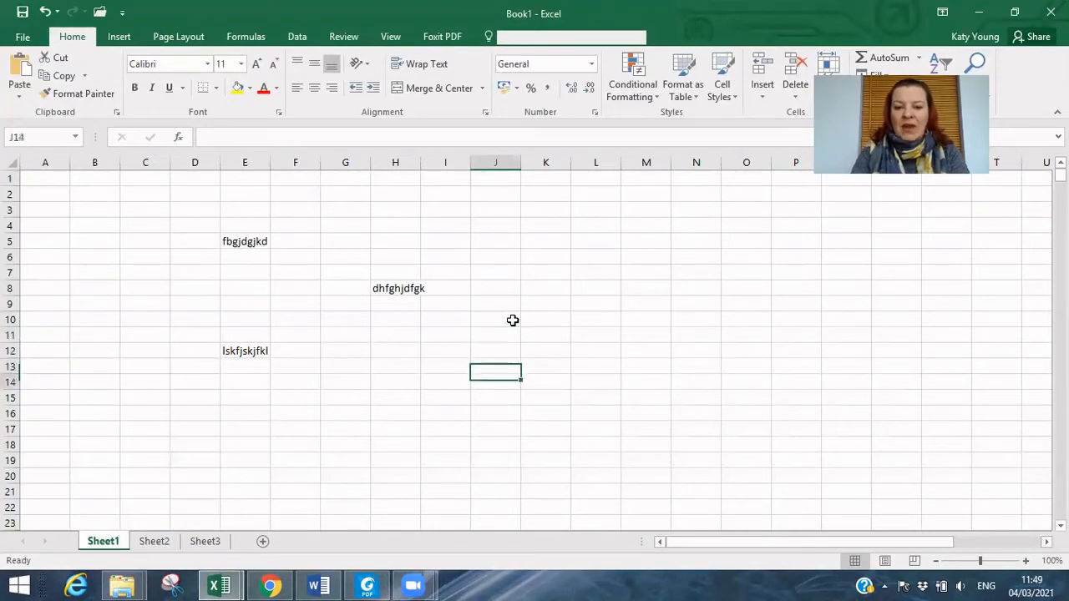
Move the cell selection left along row 18 and back right as far as column P.
key(Left)
key(Left)
key(Left)
key(Left)
key(Right)
key(Right)
key(Right)
key(Right)
key(Right)
key(Right)
key(Right)
key(Right)
key(Right)
key(Right)
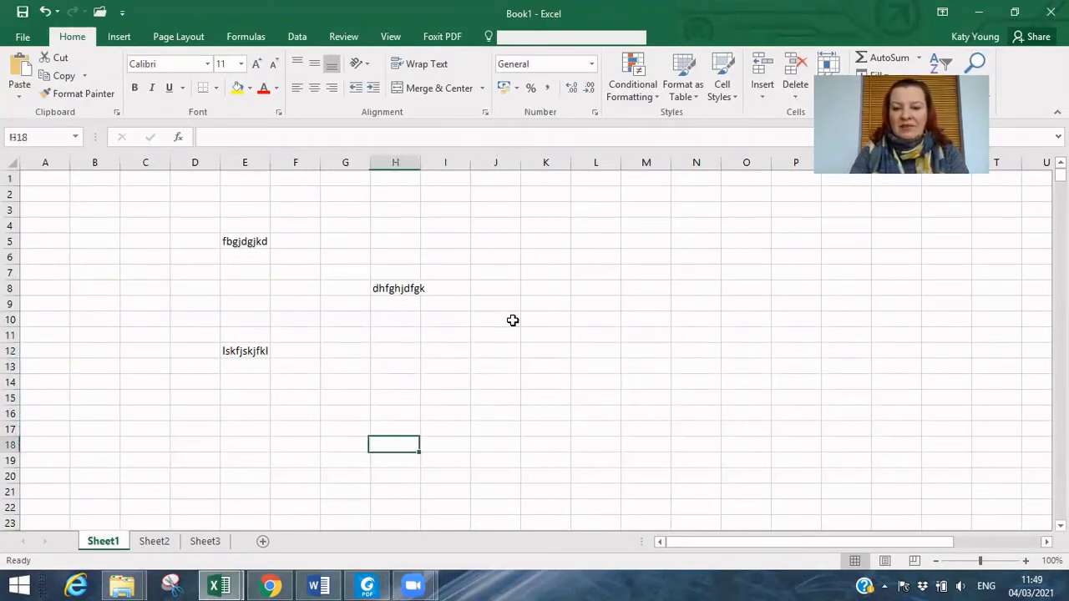
Move the cell selection up column P to row 11 and left along that row to J11.
key(Up)
key(Up)
key(Up)
key(Up)
key(Up)
key(Up)
key(Up)
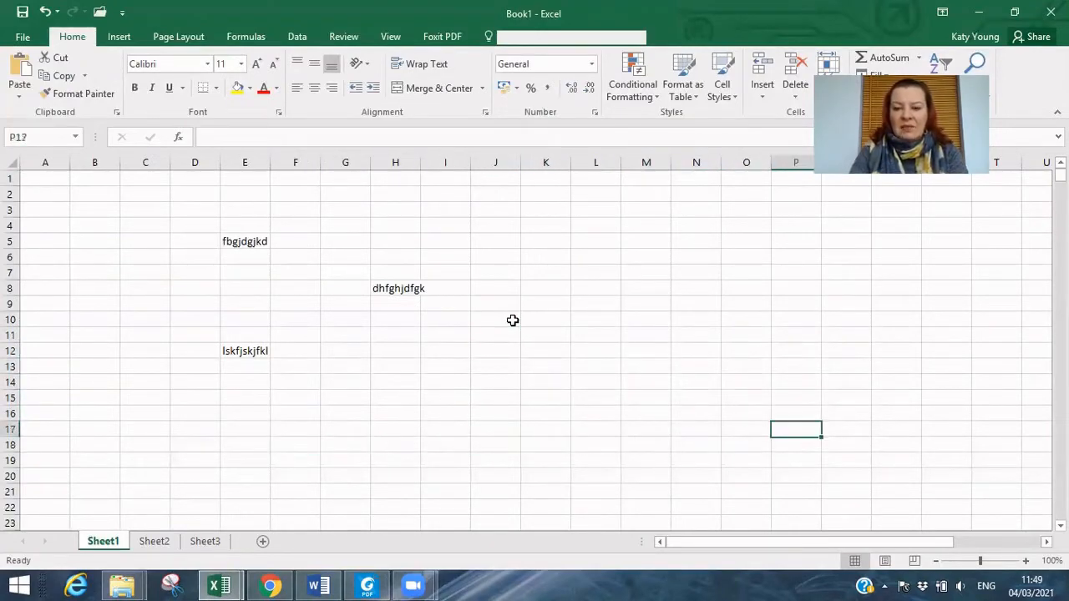
key(Left)
key(Left)
key(Left)
key(Left)
key(Left)
key(Left)
key(Left)
key(Left)
key(Left)
key(Left)
key(Left)
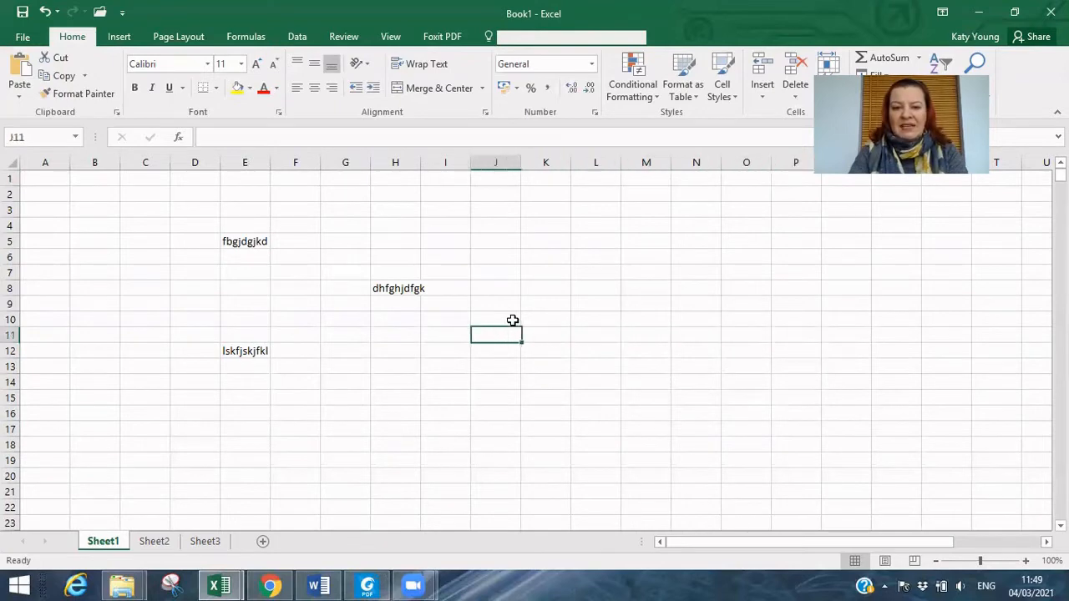
Move the cell selection up and left across the sheet to column B and down to B13.
key(Up)
key(Up)
key(Up)
key(Up)
key(Left)
key(Left)
key(Left)
key(Down)
key(Down)
key(Down)
key(Down)
key(Down)
key(Down)
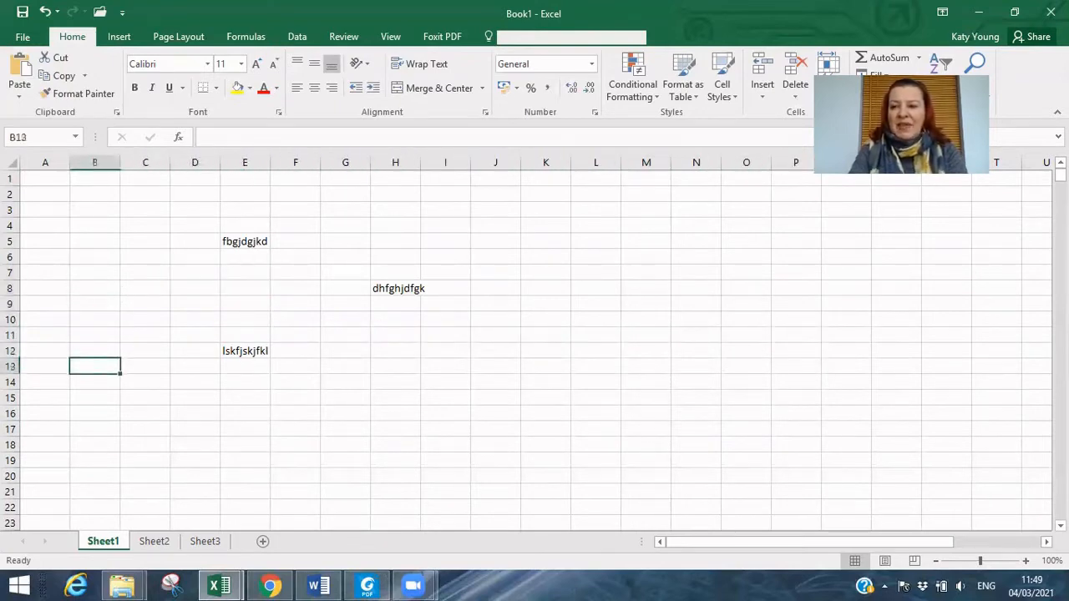
Scroll Sheet1 vertically and horizontally to view other parts of the worksheet.
mouse_move(1059, 175)
mouse_down()
mouse_move(1059, 233)
mouse_move(1059, 175)
mouse_up()
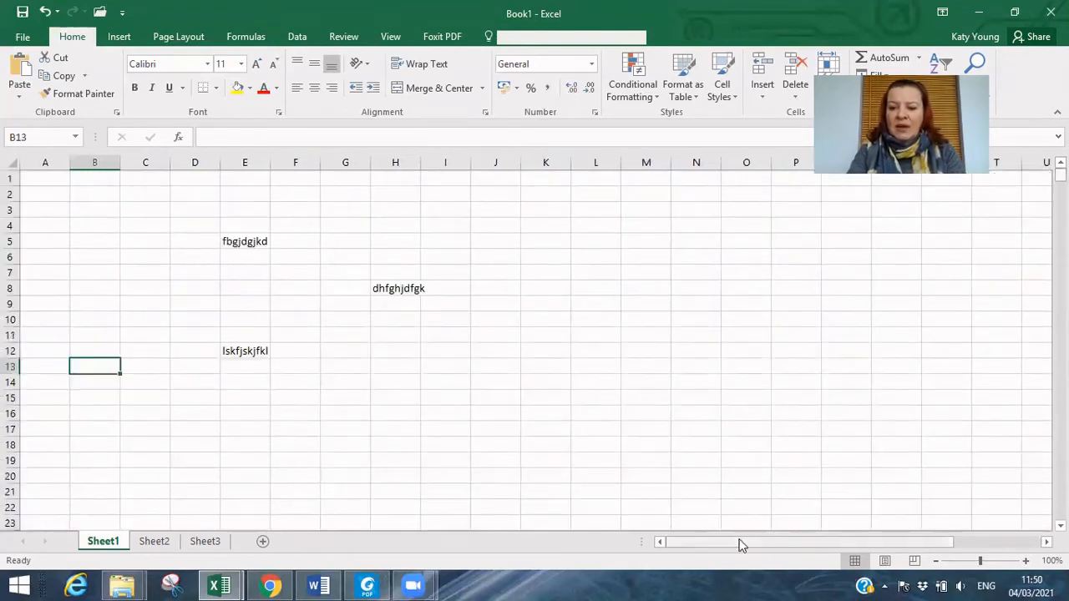
mouse_move(742, 544)
mouse_down()
mouse_move(811, 544)
mouse_move(721, 544)
mouse_up()
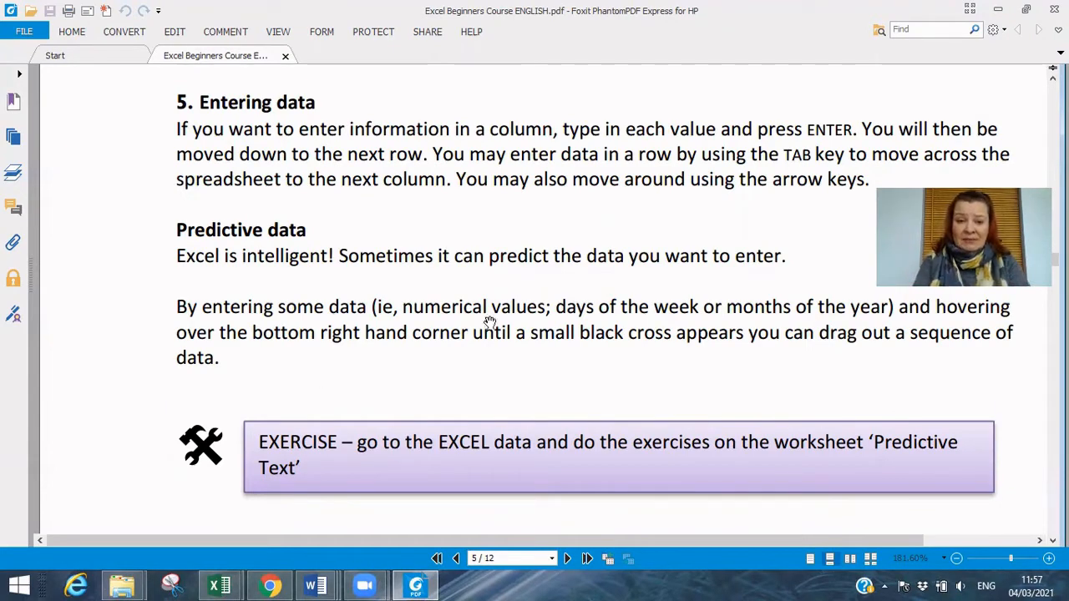
Switch from the PDF's "Entering data" section to Book1 and enter 1, 2, d, g and e down cells C4 to C8.
mouse_move(220, 586)
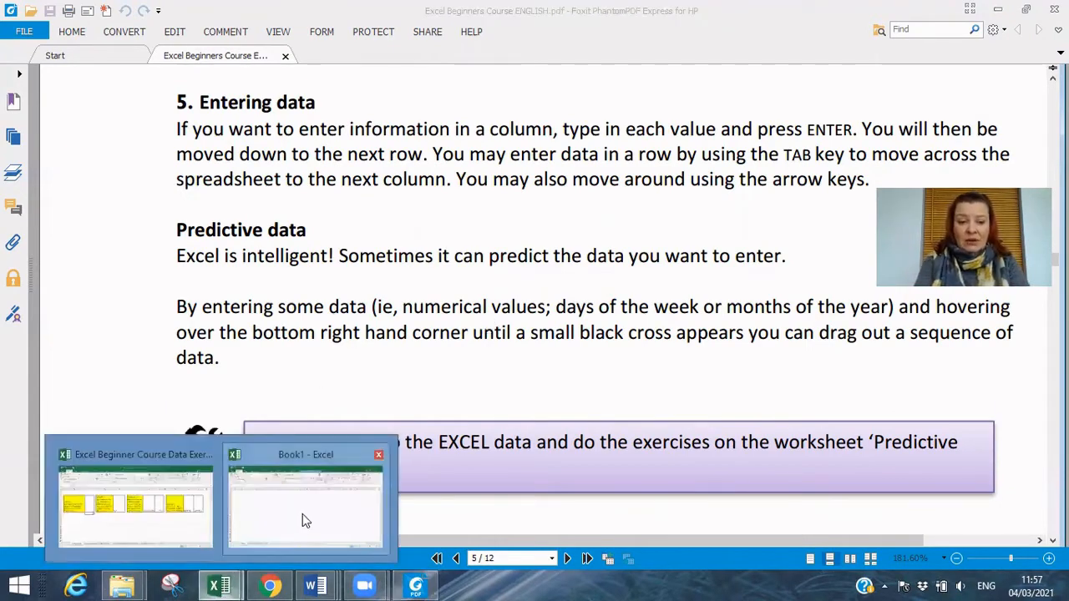
click(301, 516)
click(139, 223)
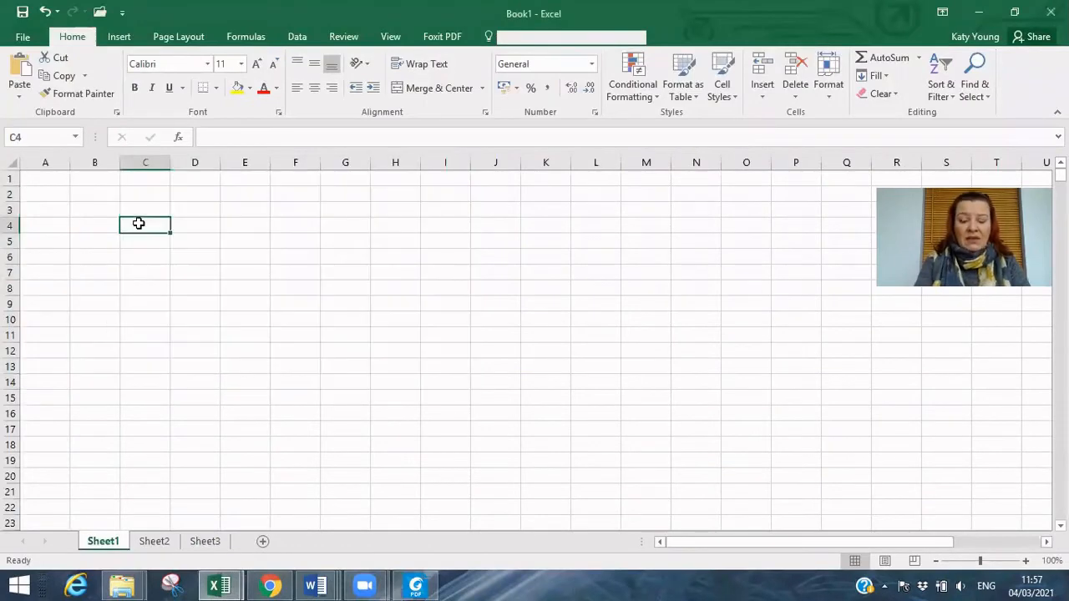
text(1)
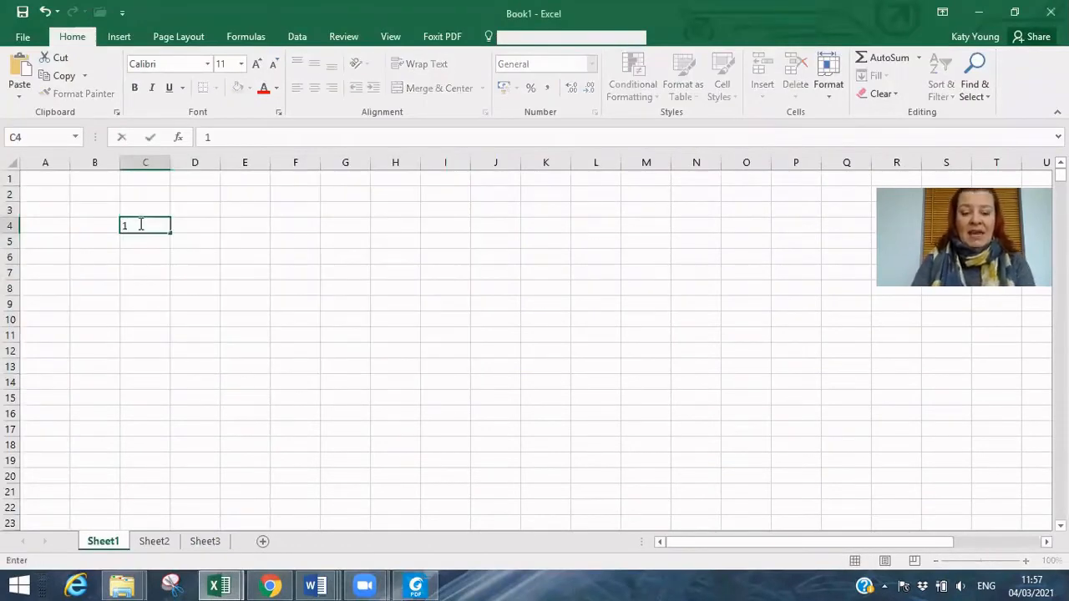
key(Return)
text(2)
key(ctrl+Return)
key(Return)
text(d)
key(Return)
text(g)
key(Return)
text(e)
key(Return)
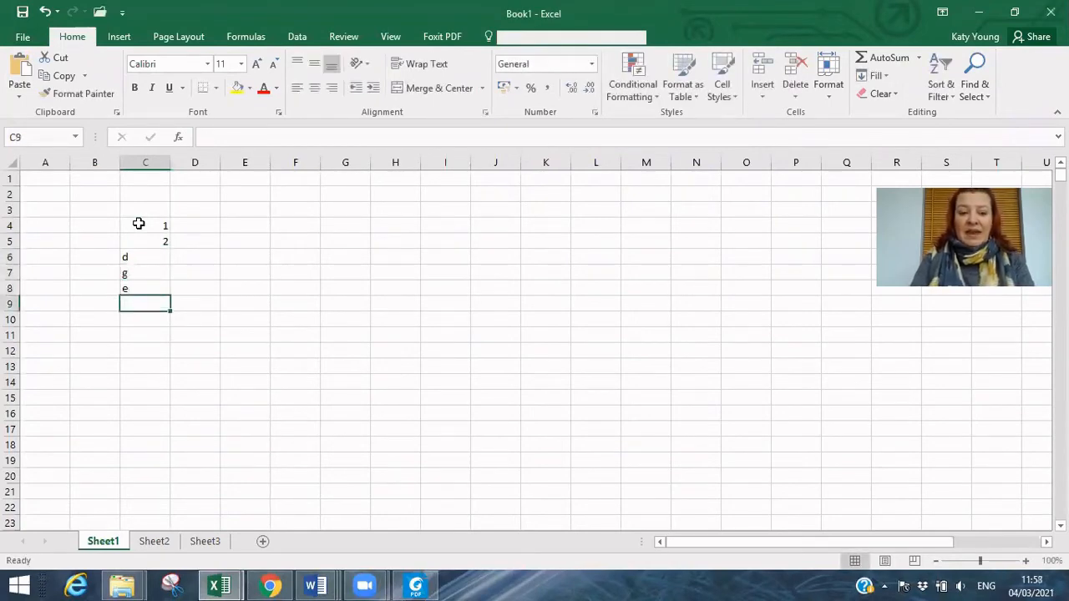
Enter s, h, kldhflk, kljfhgkldj and kldkld across row 12 from C12 to G12.
key(Return)
key(Return)
key(Return)
text(s)
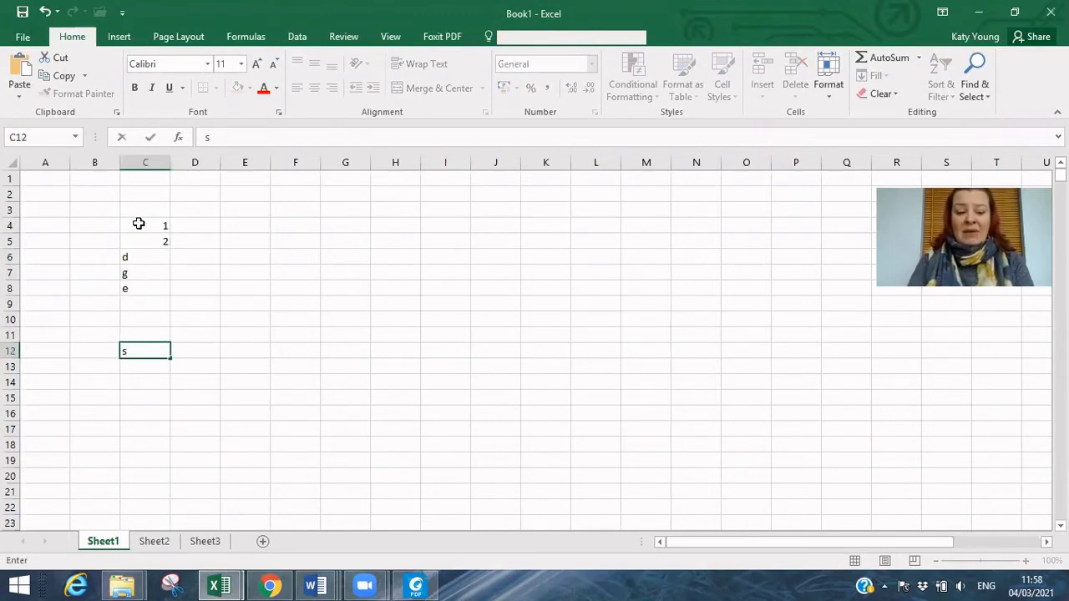
key(Tab)
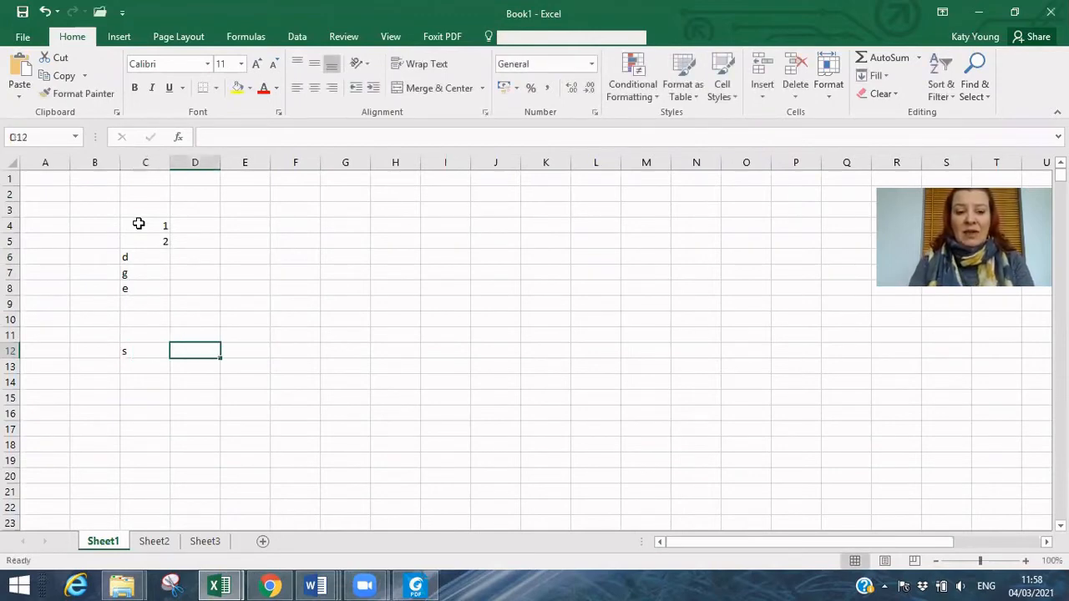
text(h)
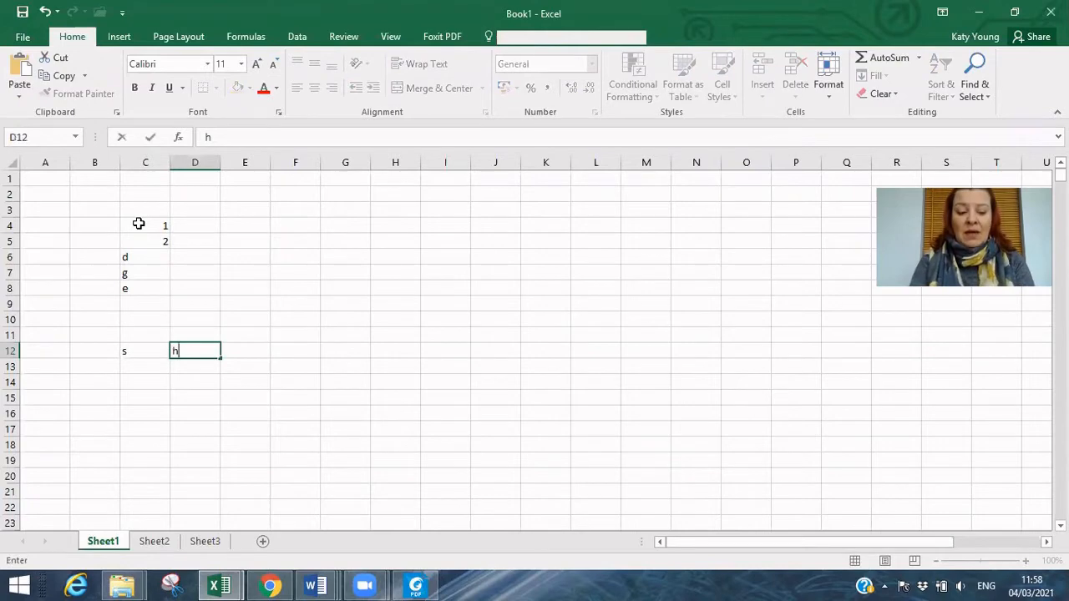
key(Tab)
text(kldhflk)
key(Tab)
text(kljfngkldj)
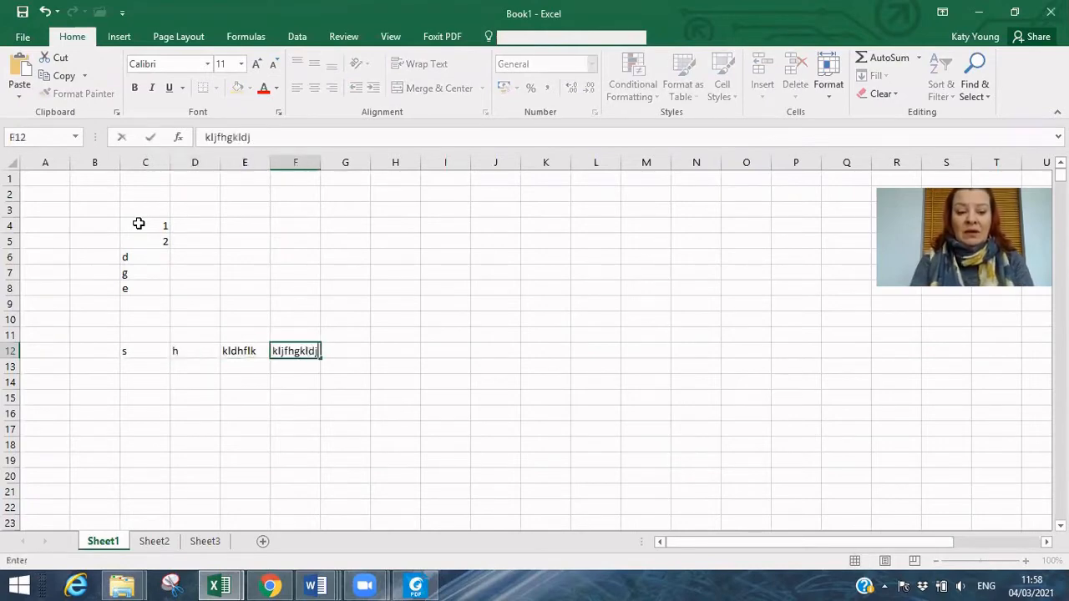
key(Tab)
text(kldkld)
key(Return)
Move the cell selection across and up the sheet to L7 and enter jdkjd there.
key(Tab)
key(Right)
key(Right)
key(Right)
key(Right)
key(Right)
key(Right)
key(Right)
key(Right)
key(Up)
key(Up)
key(Up)
key(Up)
key(Up)
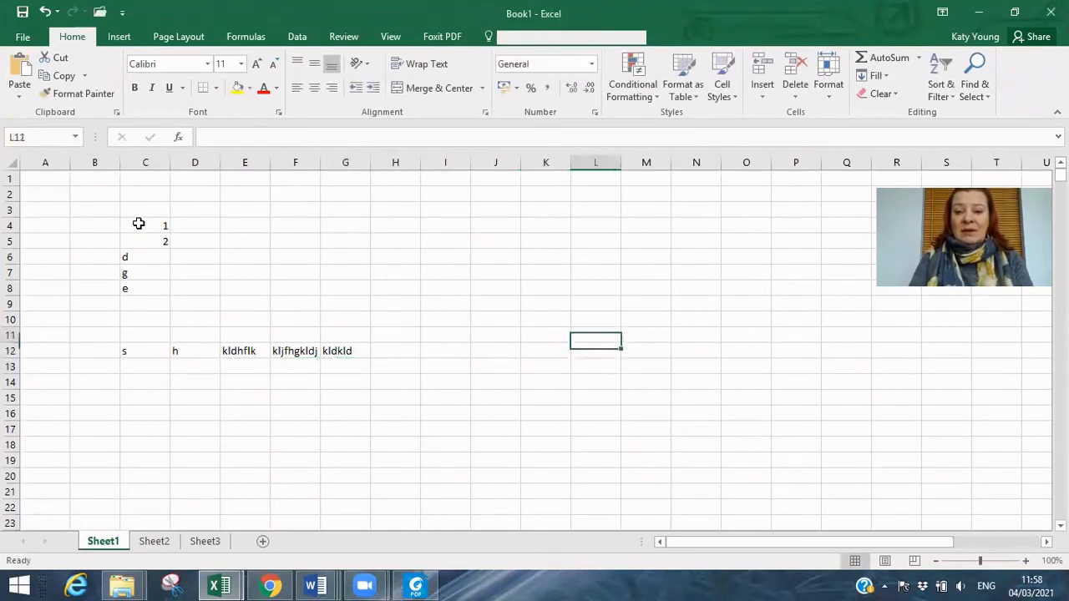
key(Up)
text(jdkjd)
key(Return)
Move the cell selection to N10 and enter kjfjskk.
key(Right)
key(Right)
key(Down)
key(Down)
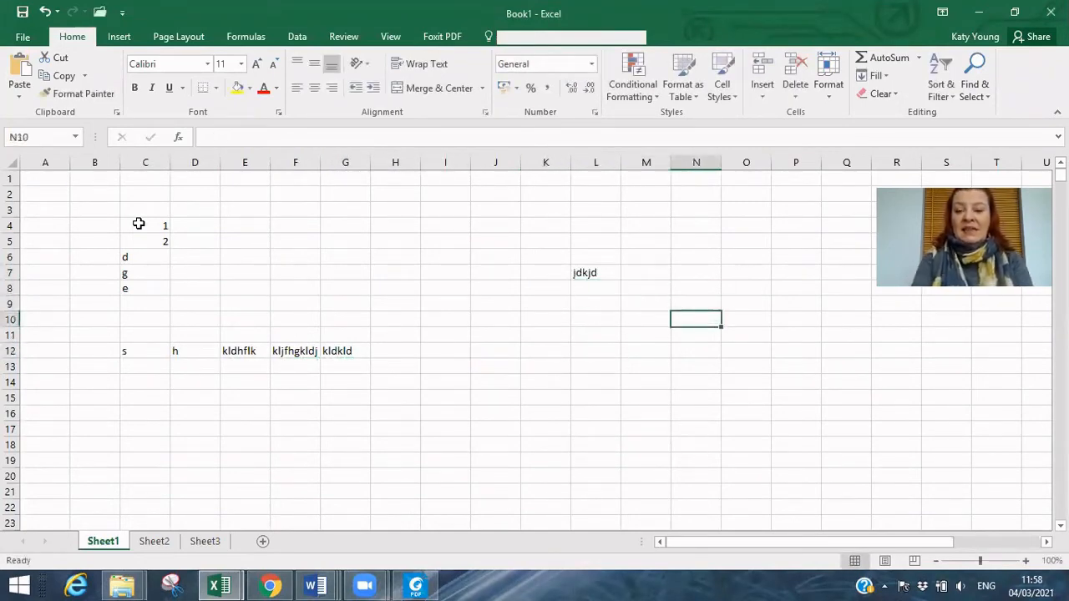
text(kjfjskk)
key(Return)
Move the cell selection to Q13 and enter sjkfhsjf.
key(Down)
key(Down)
key(Right)
key(Right)
key(Right)
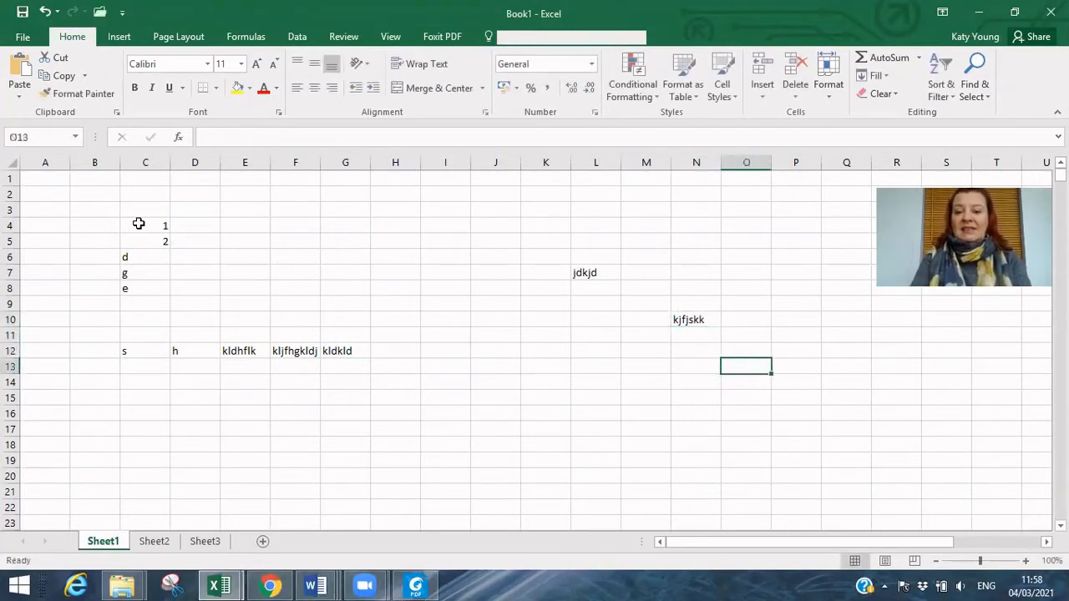
text(sjkfhsjf)
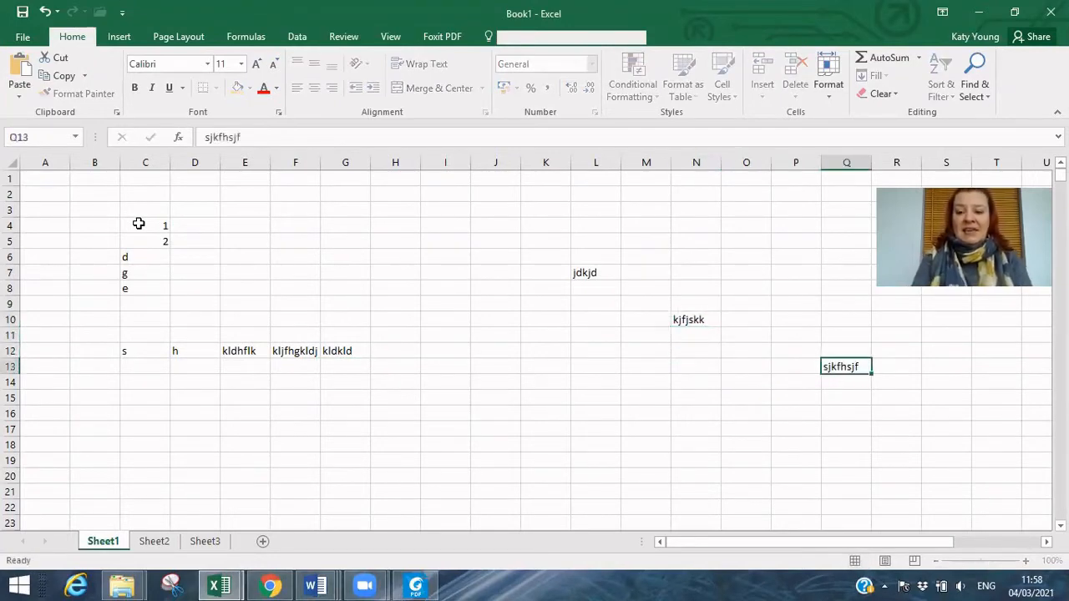
key(Return)
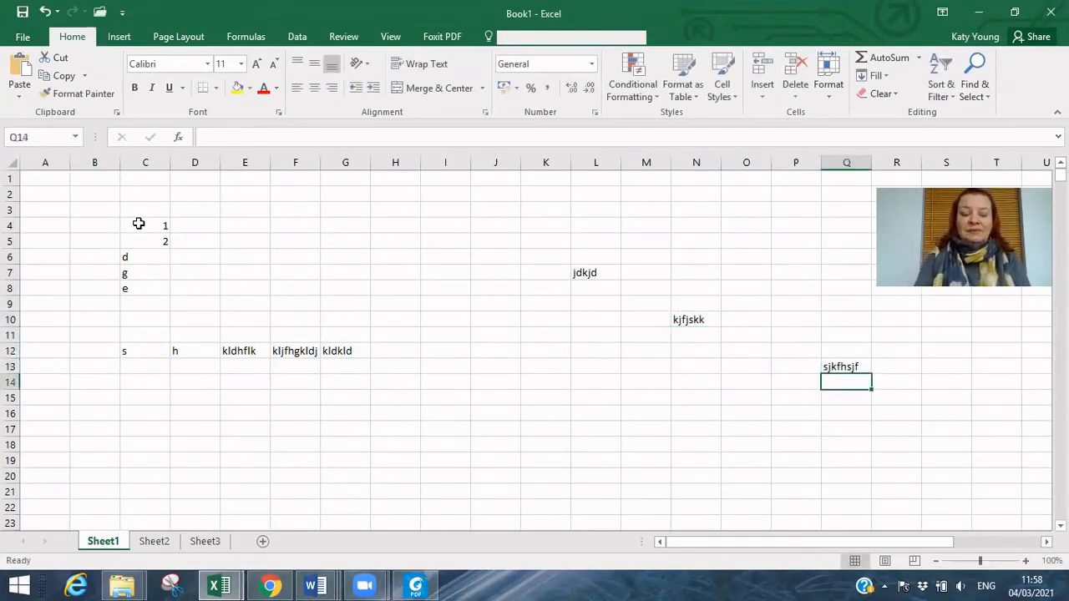
Select all of Sheet1 and delete its contents.
click(15, 163)
key(Delete)
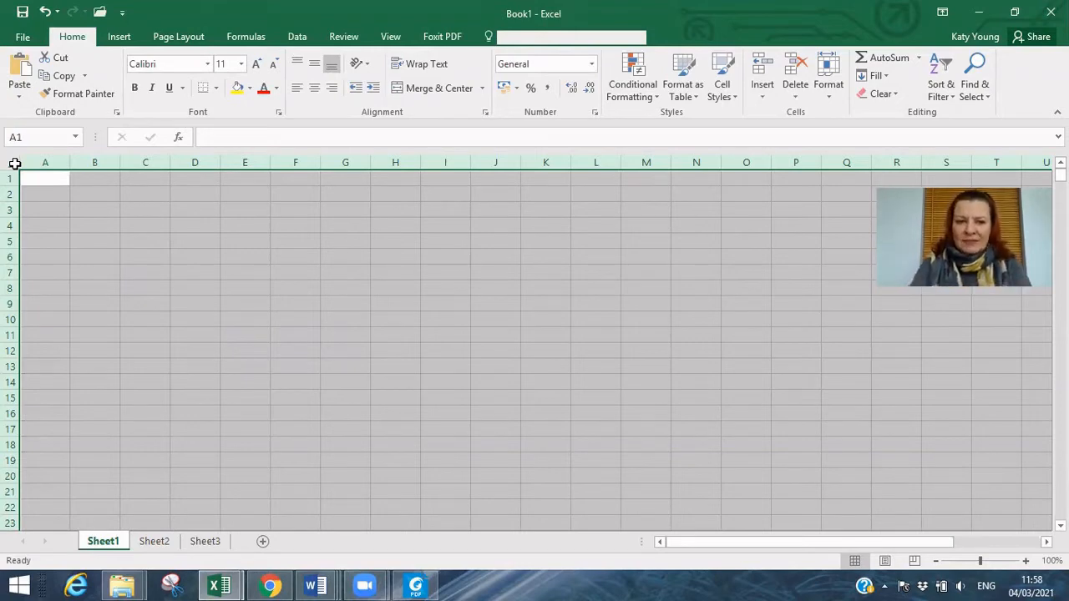
Enter 1 in B3 and copy it down column B to B11 with the fill handle.
click(102, 215)
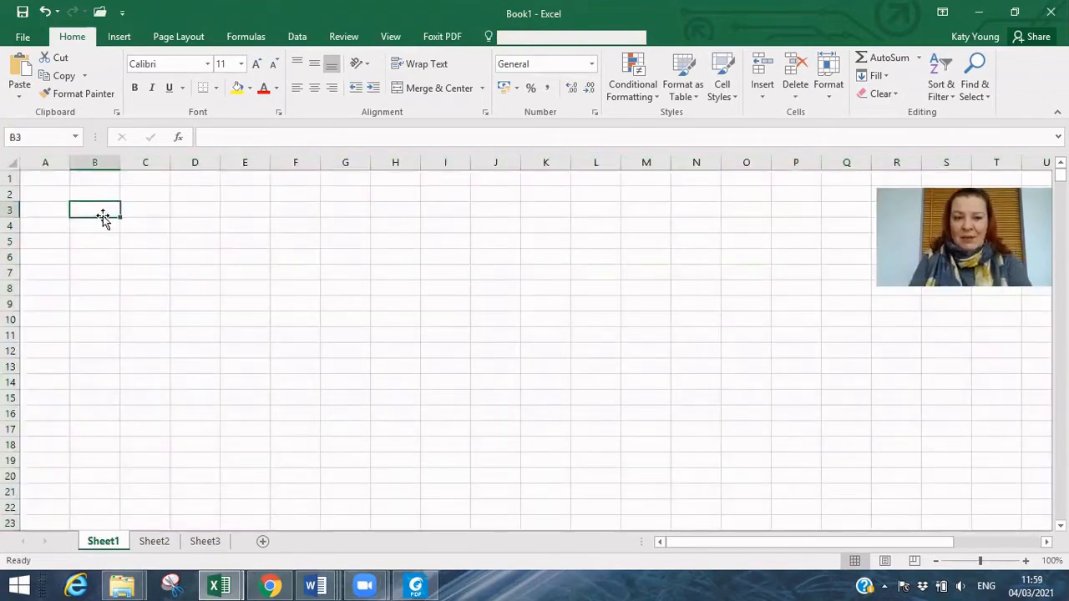
text(1)
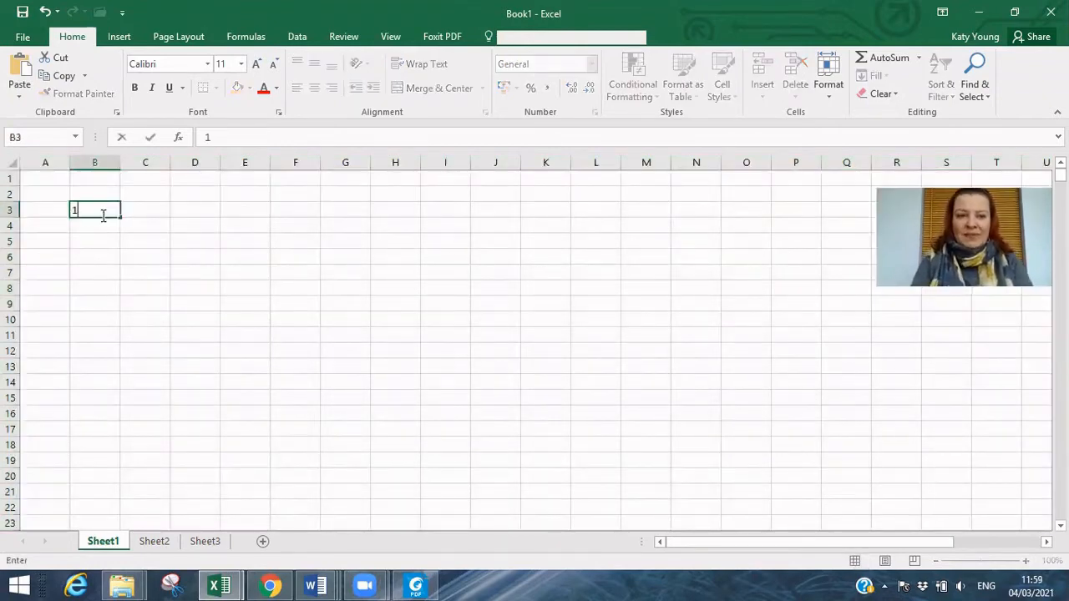
key(Return)
click(114, 208)
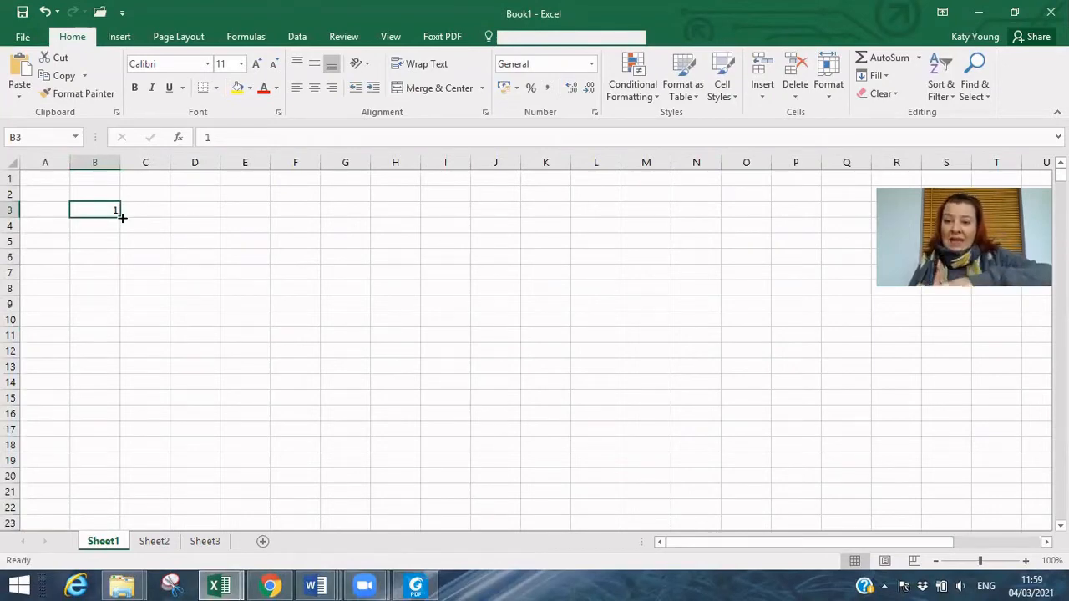
drag(122, 217, 126, 349)
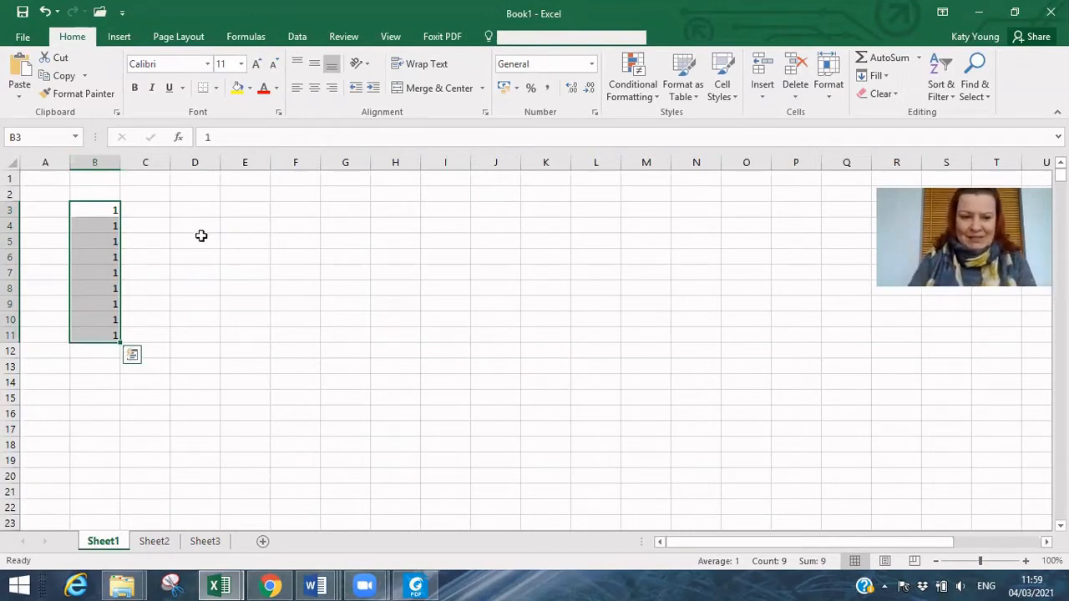
Enter 1 in D3 and 2 in D4, and extend the pair as a series down to D17.
click(196, 208)
text(1)
key(Return)
text(2)
key(Return)
drag(197, 209, 202, 224)
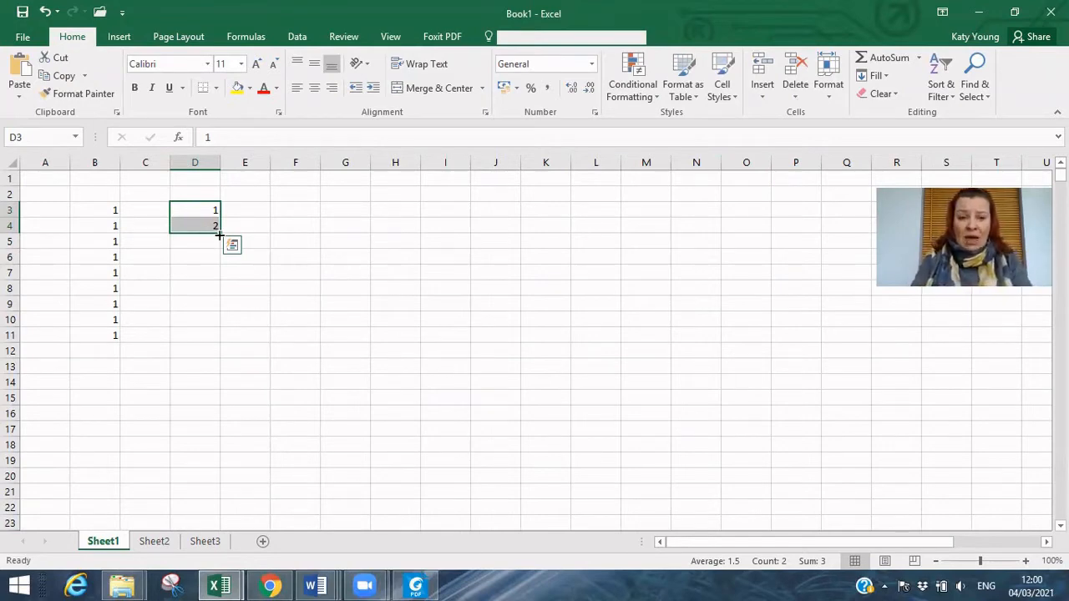
drag(218, 236, 211, 429)
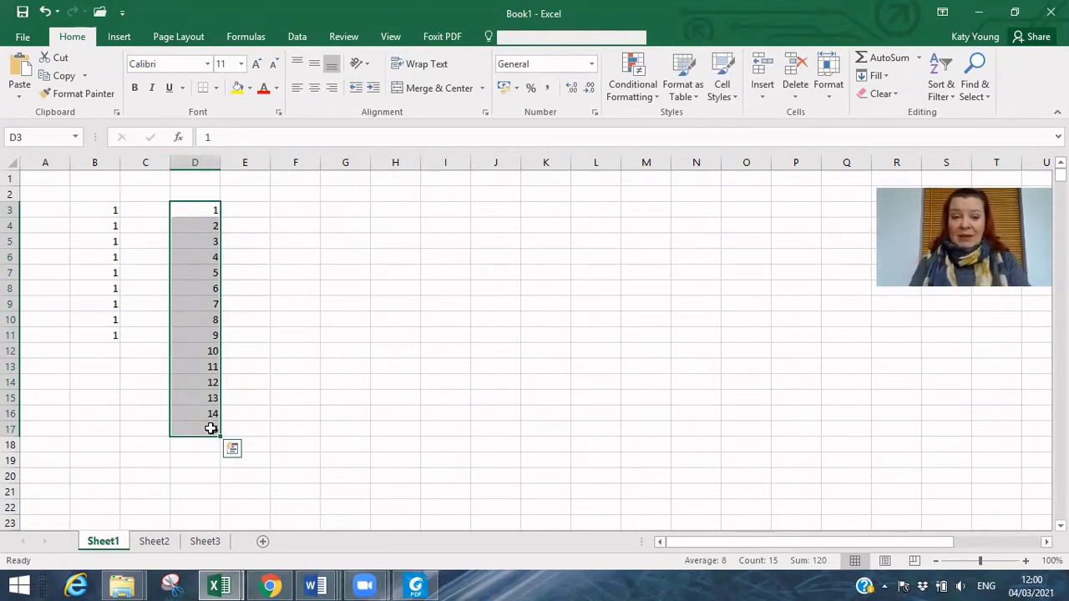
Enter Mon in F3 and autofill the weekdays down to F14.
click(288, 212)
text(Mon)
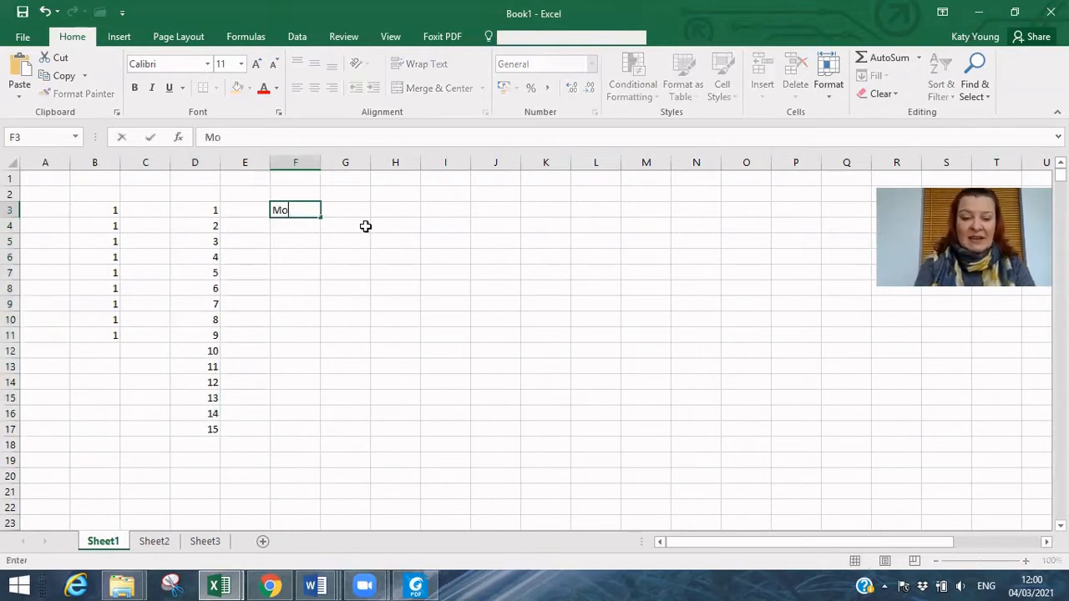
key(Return)
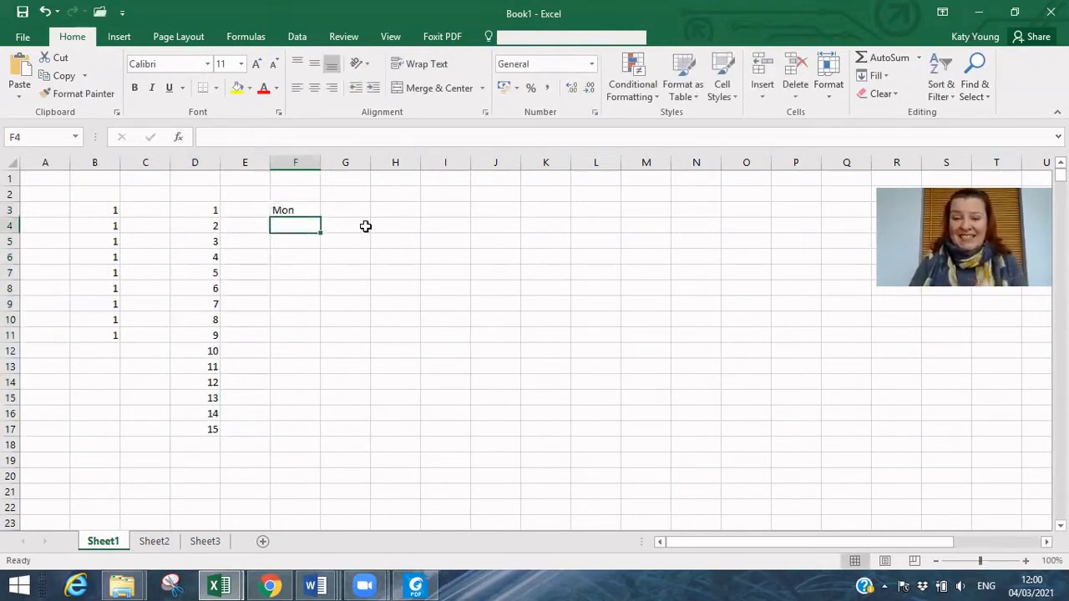
click(301, 210)
drag(321, 219, 314, 390)
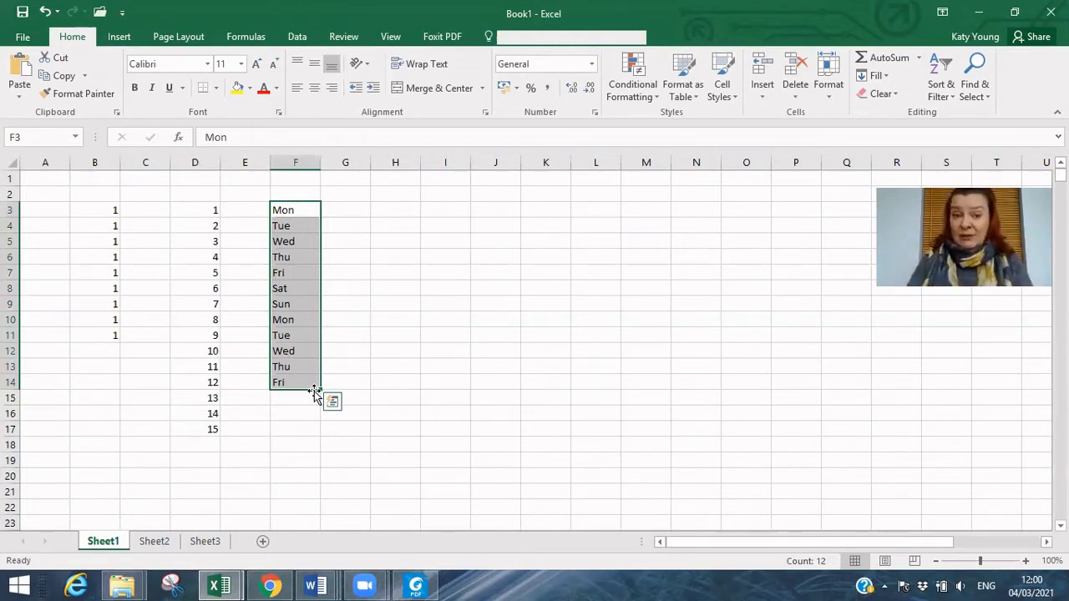
Enter Jan in H3 and autofill the months down to H15.
click(387, 209)
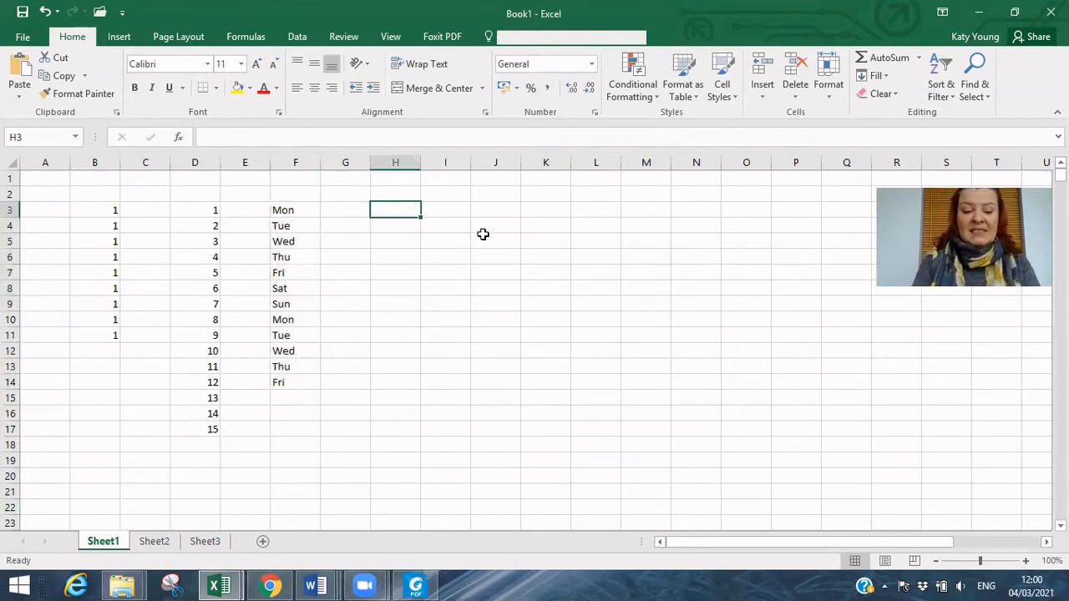
text(Jan)
key(Return)
click(407, 210)
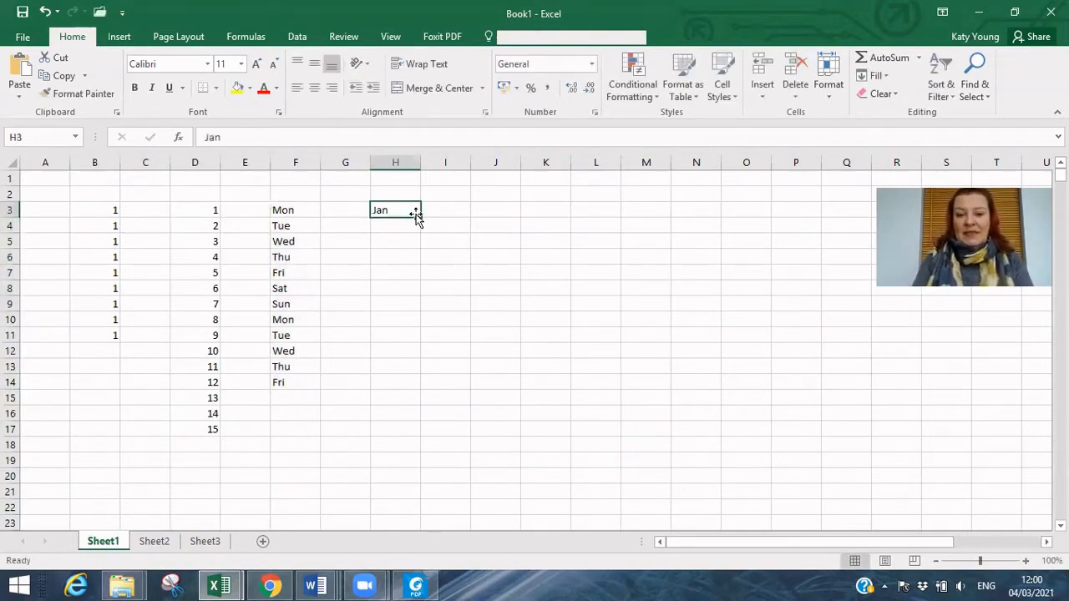
drag(418, 217, 407, 408)
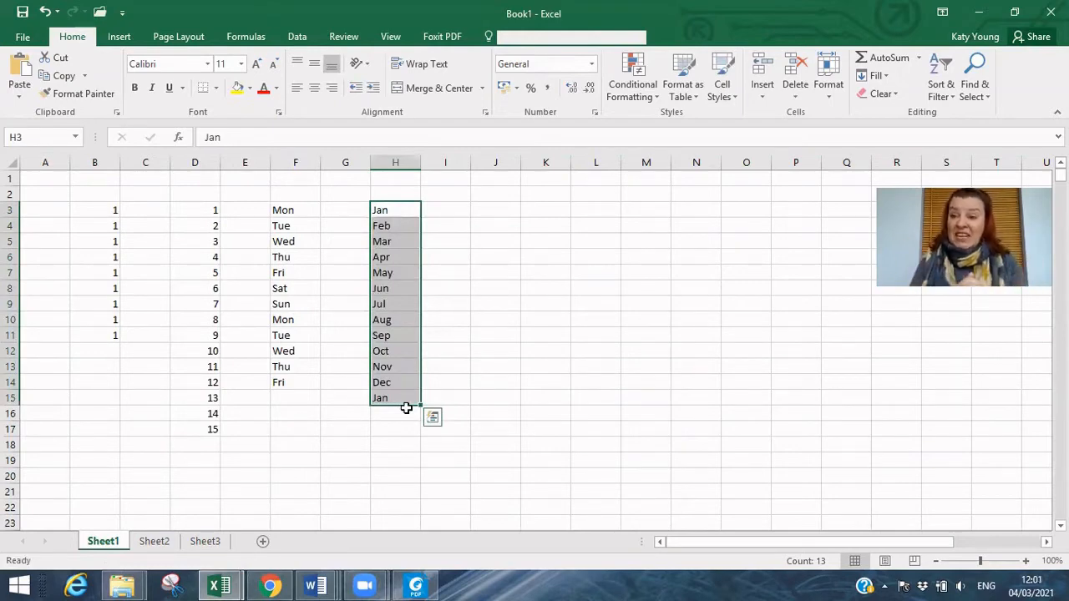
Enter Mar in J3 and autofill the months down to J11.
click(501, 211)
text(Mar)
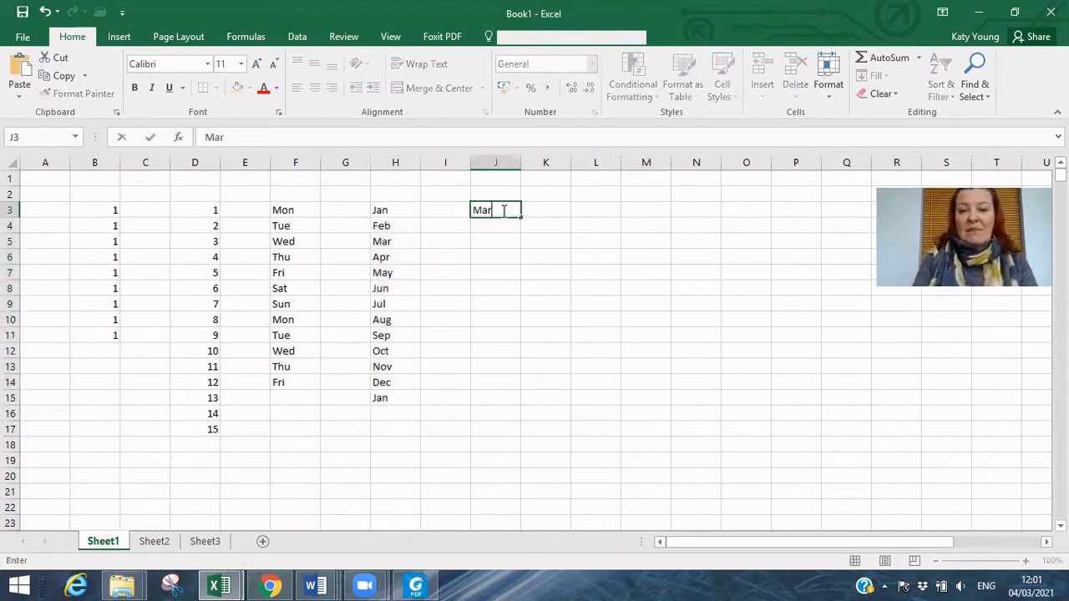
key(Return)
click(504, 211)
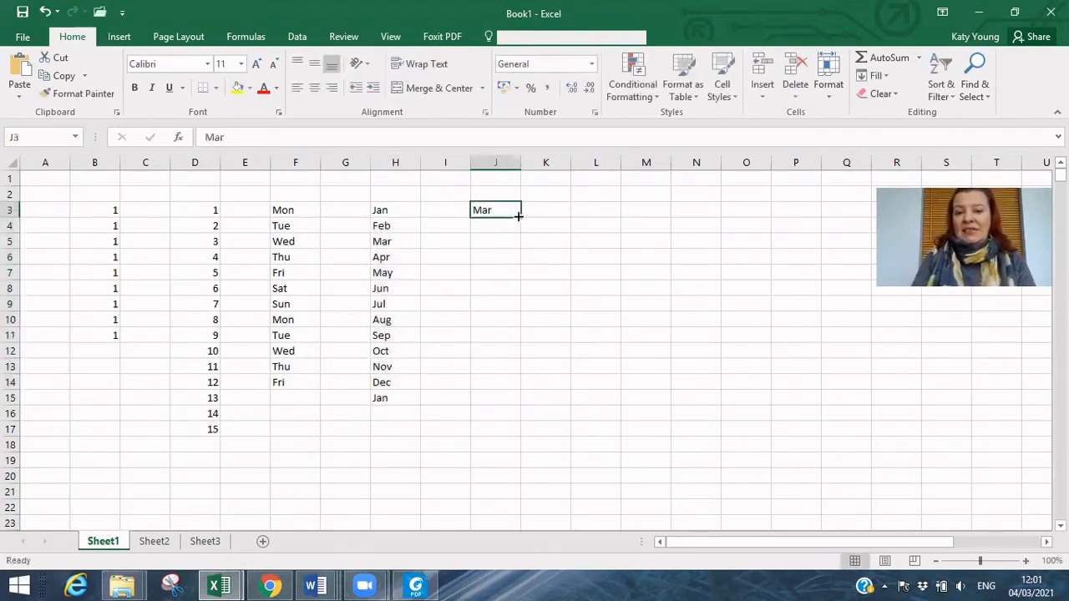
drag(519, 224, 513, 342)
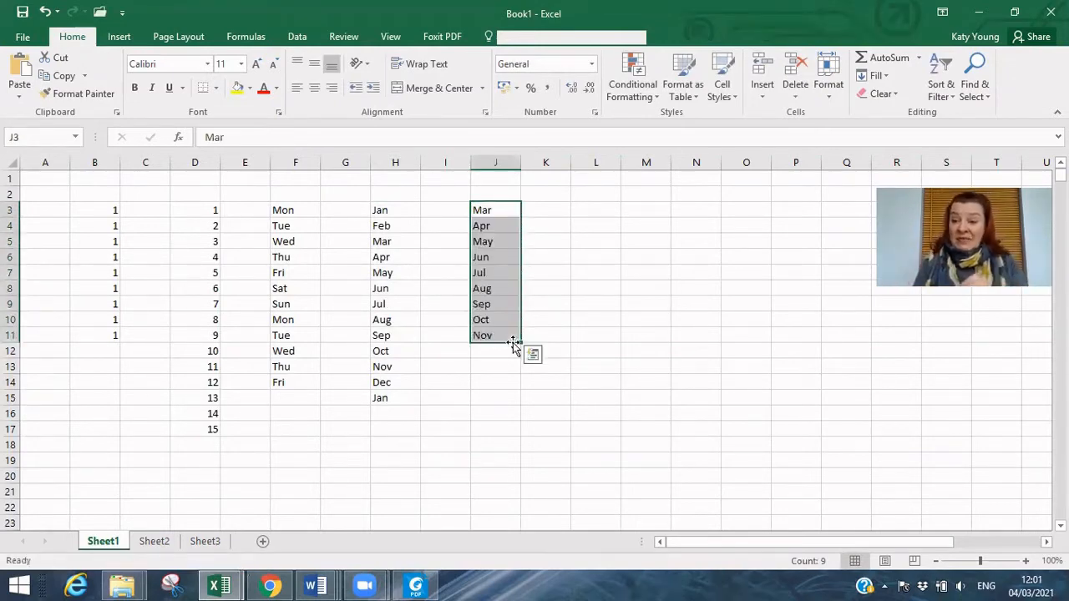
Switch to the Excel Beginner Course Data Exercises ACTIVE workbook and fill Exercise 1's value from B7 down to B15.
click(422, 586)
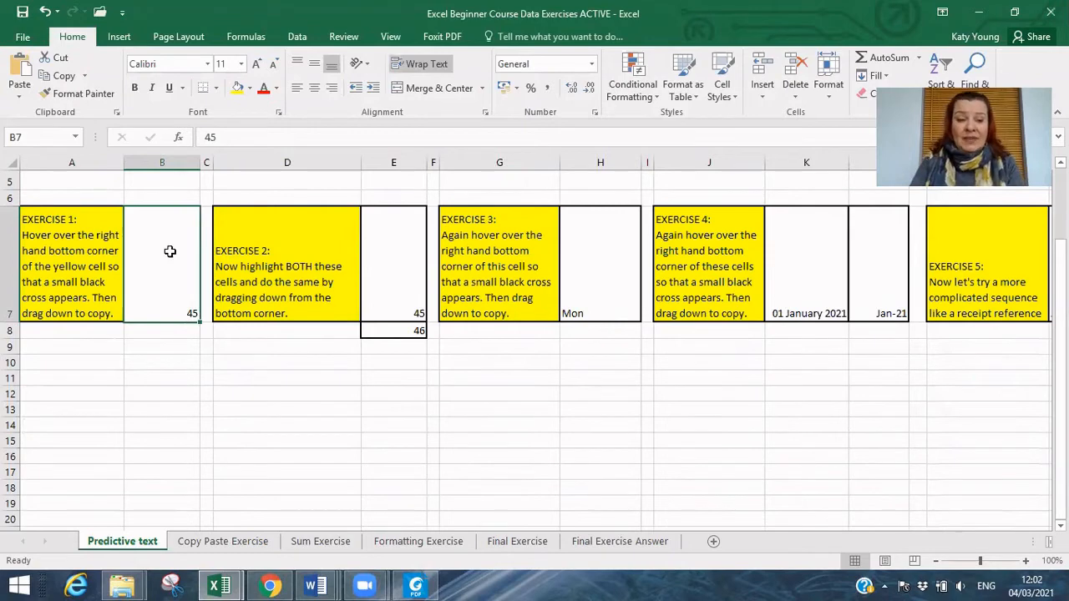
drag(200, 321, 196, 454)
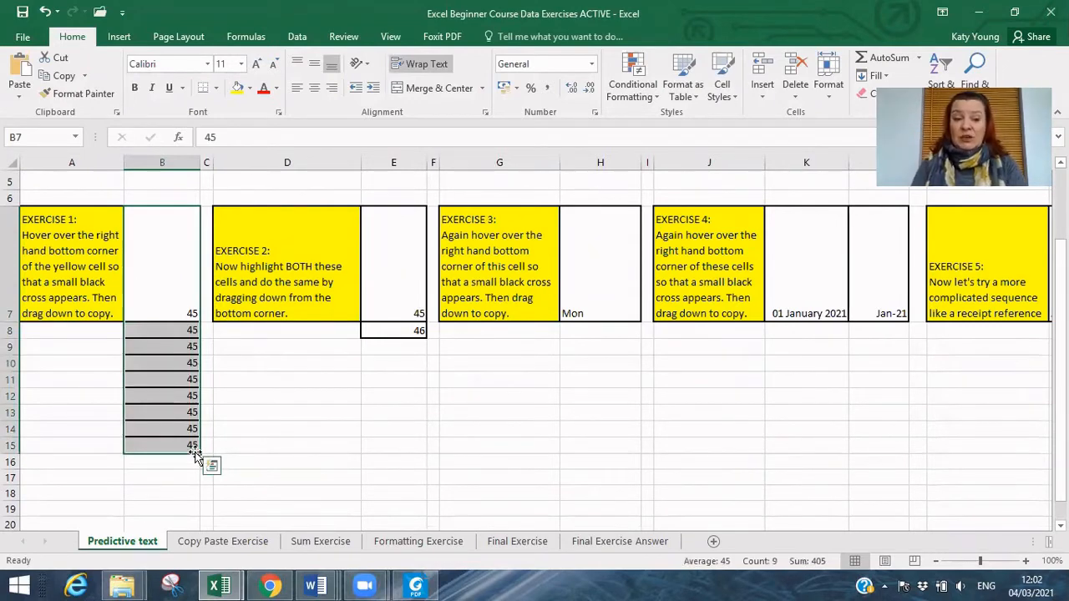
Select both Exercise 2 cells, E7 and E8, and extend their number series down to E16.
click(388, 413)
drag(408, 298, 405, 332)
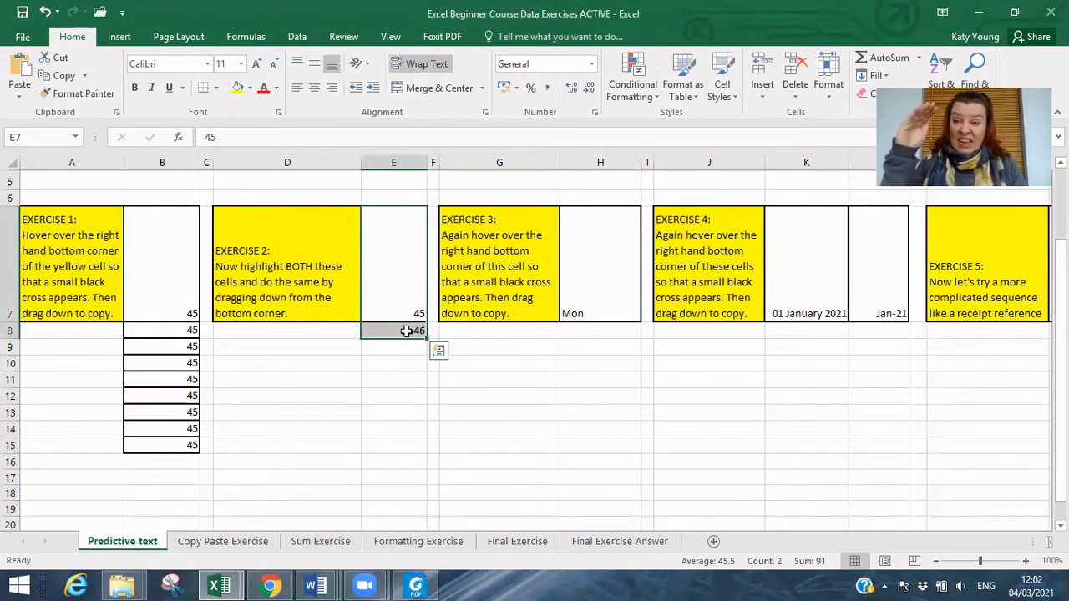
click(485, 377)
drag(402, 297, 397, 327)
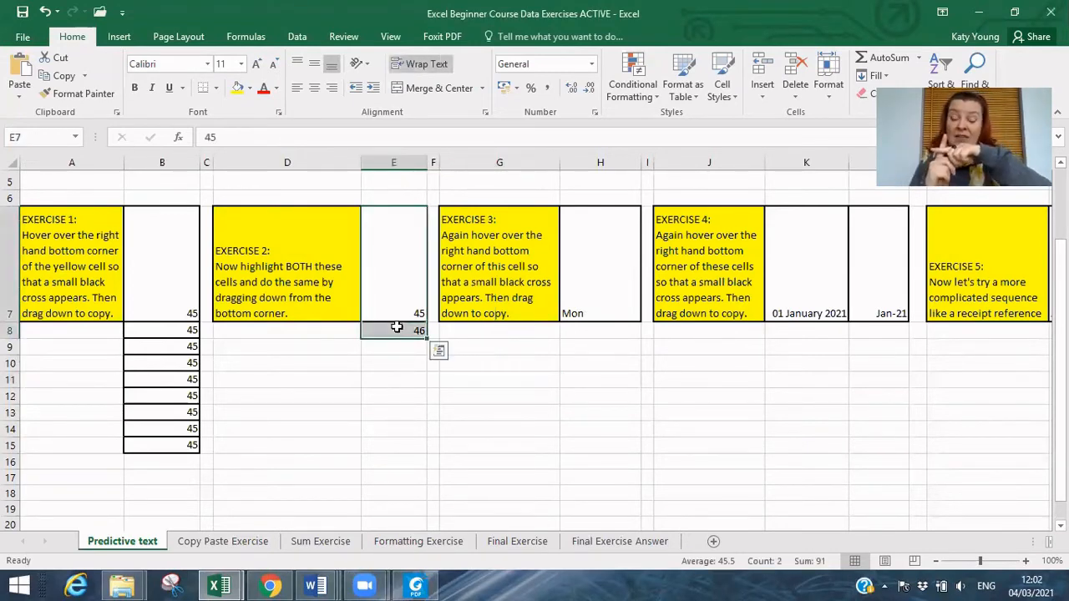
drag(426, 338, 419, 472)
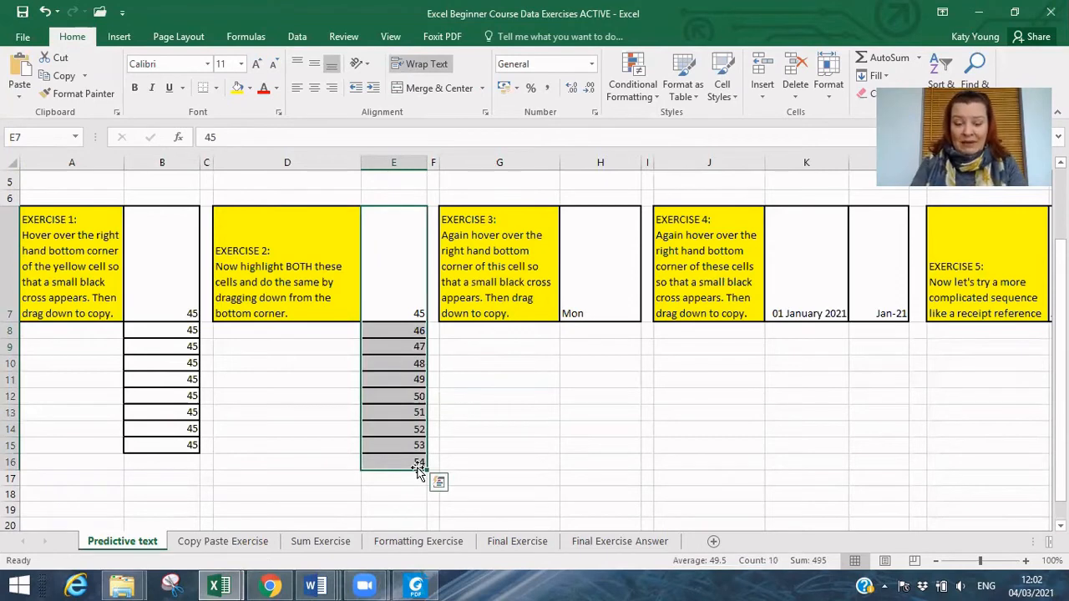
Autofill the Exercise 3 weekday from H7 down to H15.
click(589, 288)
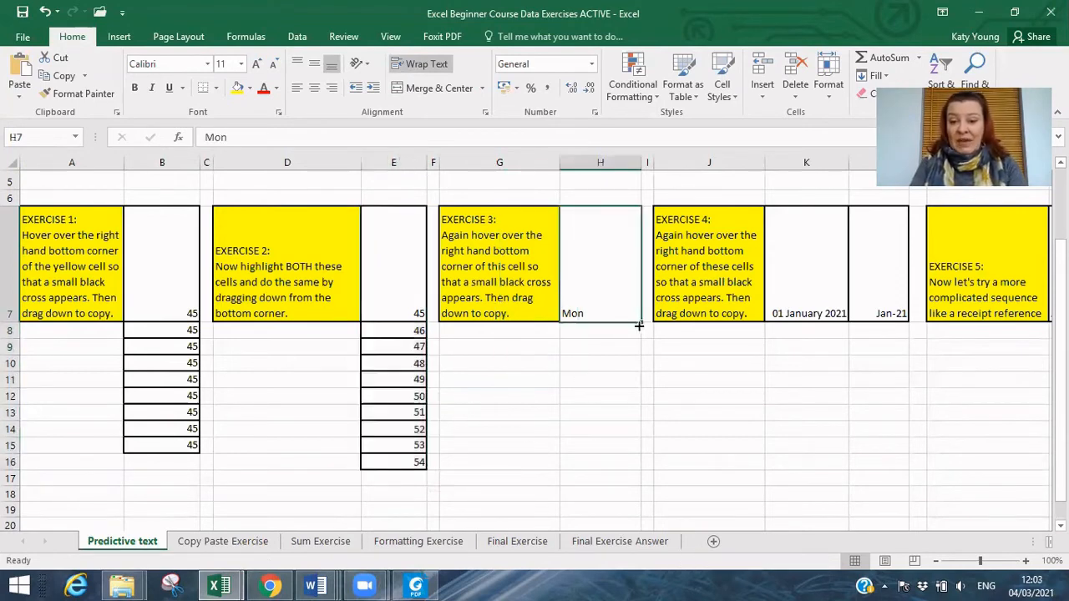
drag(640, 324, 630, 456)
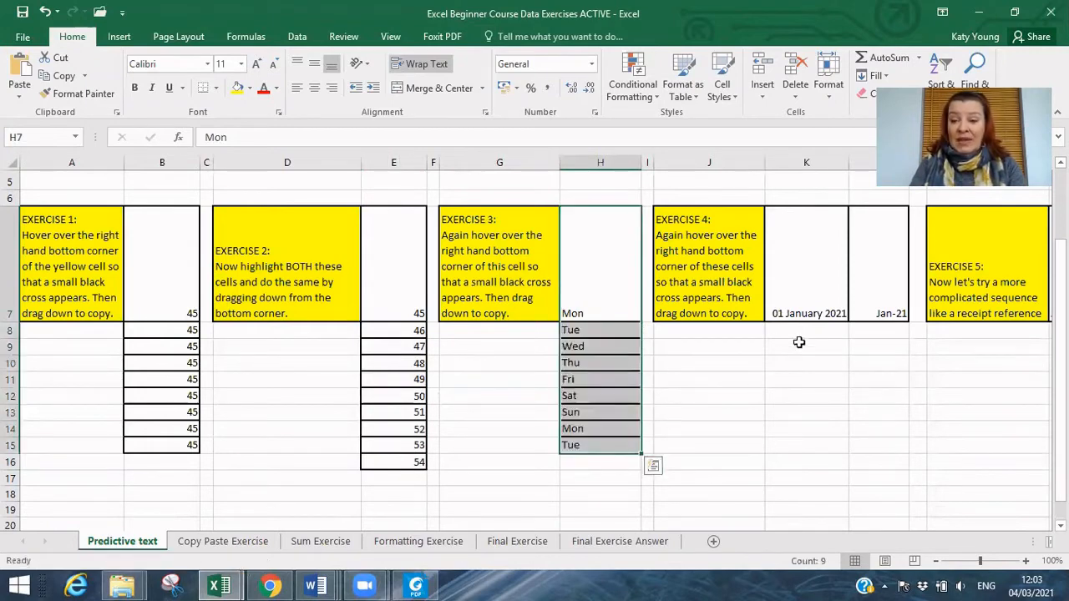
Bring Exercises 4 and 5 fully into view and autofill Exercise 4's full date from K7 down to K15.
click(809, 297)
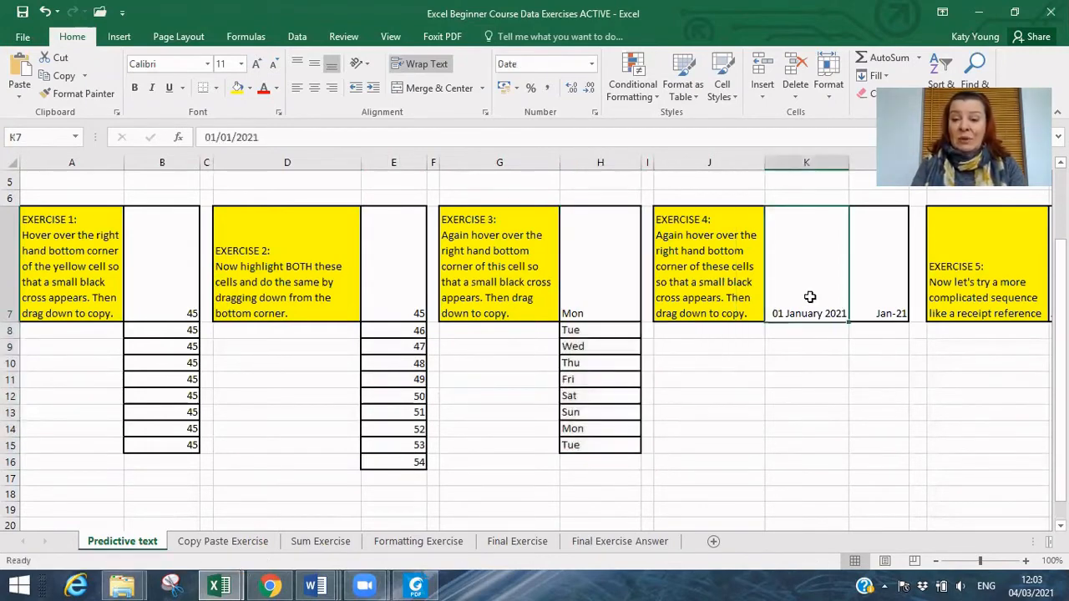
key(Right)
key(Right)
key(Right)
key(Right)
key(Right)
key(Right)
key(Right)
key(Left)
key(Left)
key(Left)
key(Left)
key(Left)
key(Left)
key(Left)
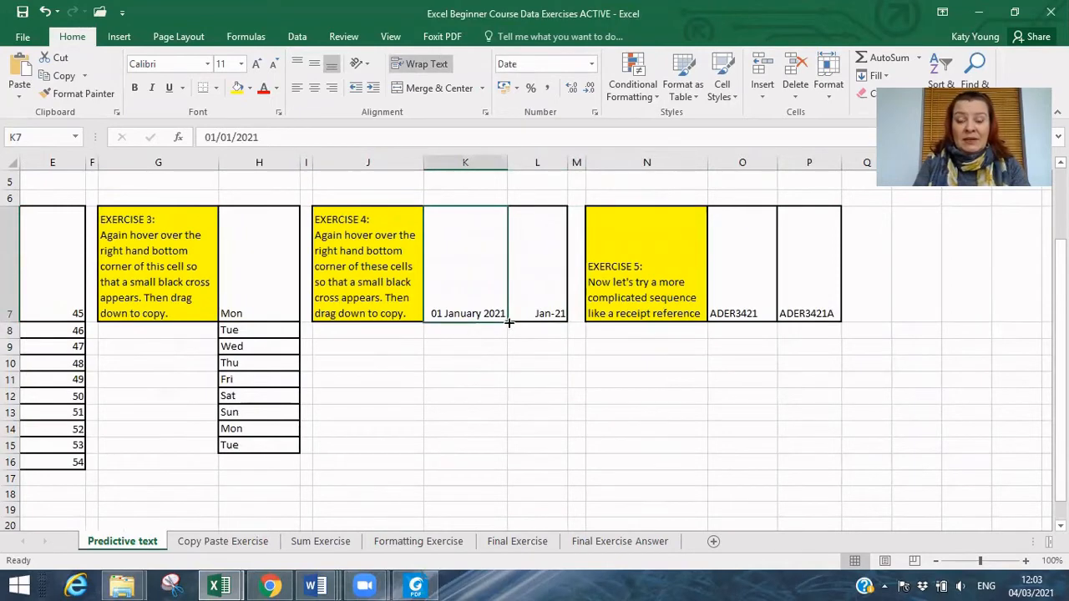
drag(508, 322, 504, 451)
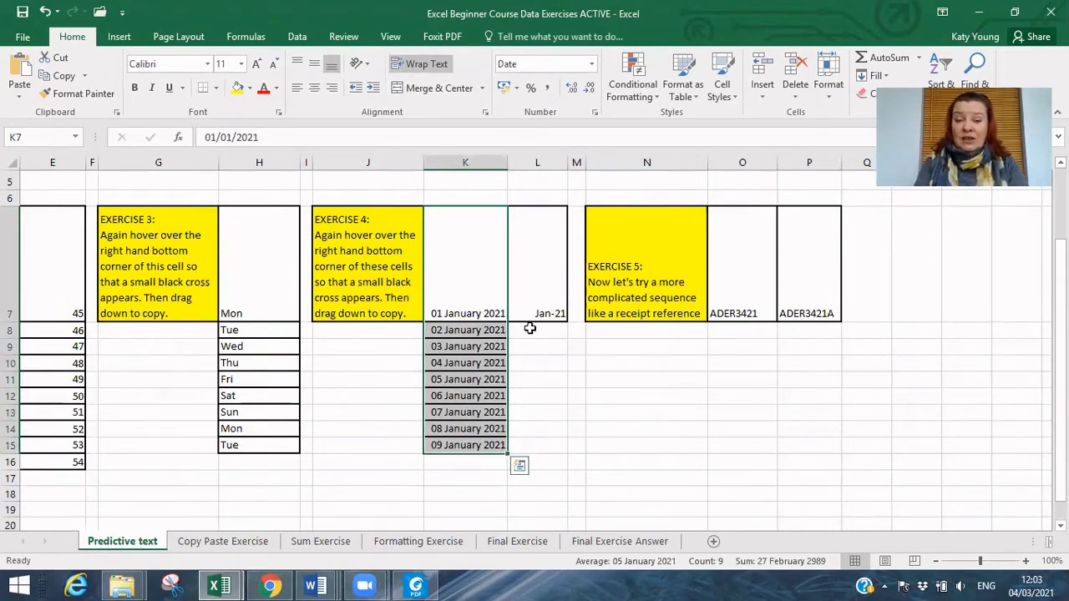
Autofill Exercise 4's month-and-year date from L7 down to L15.
click(532, 253)
drag(567, 323, 556, 452)
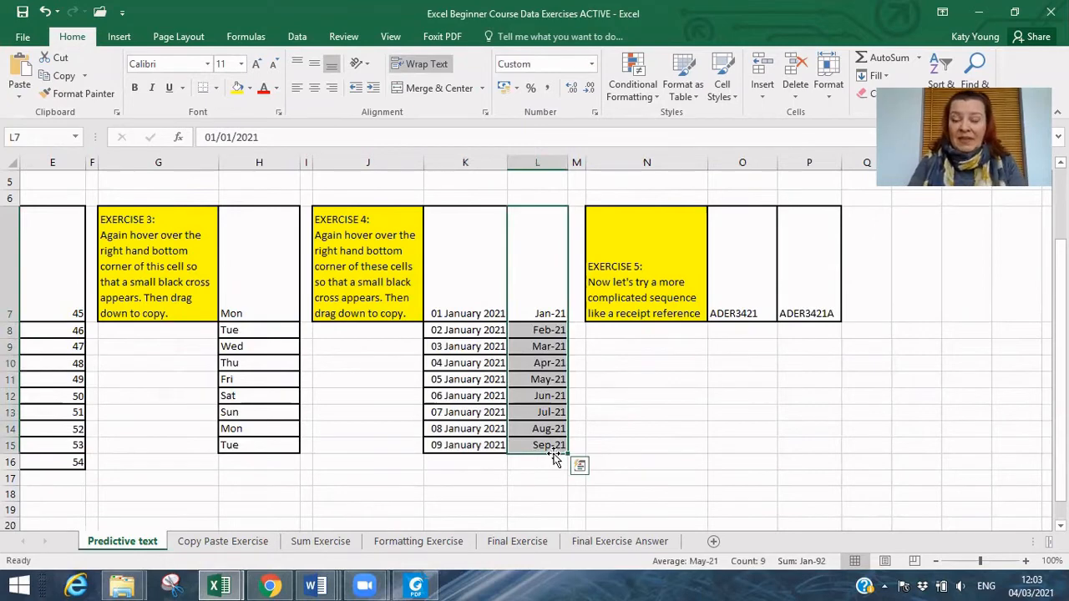
Autofill both Exercise 5 receipt references, O7 and P7, down to row 14.
click(731, 371)
key(Up)
key(Up)
key(Up)
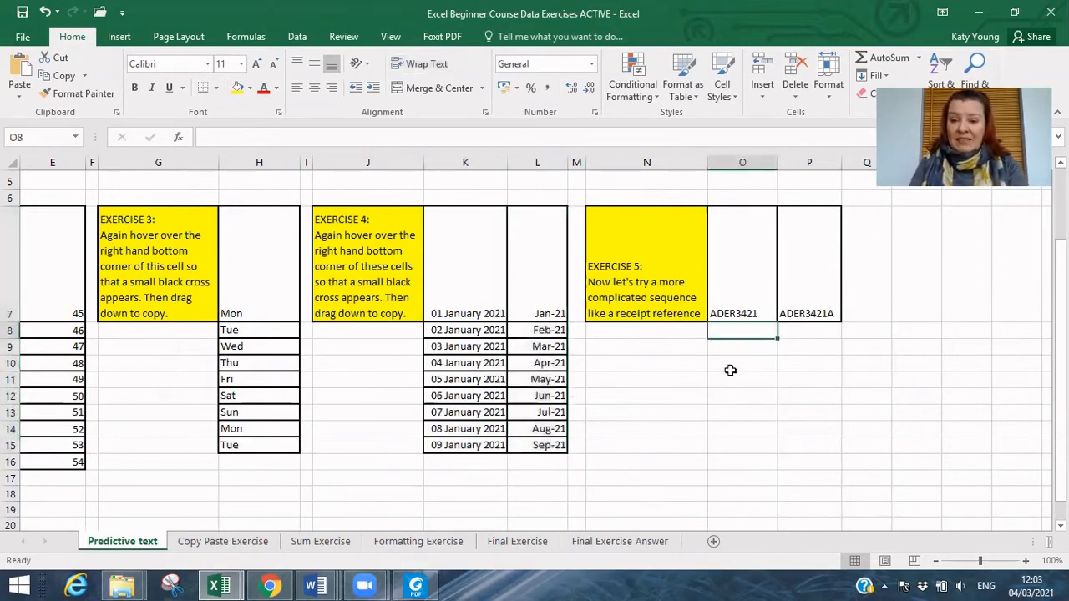
key(Down)
key(Up)
key(Right)
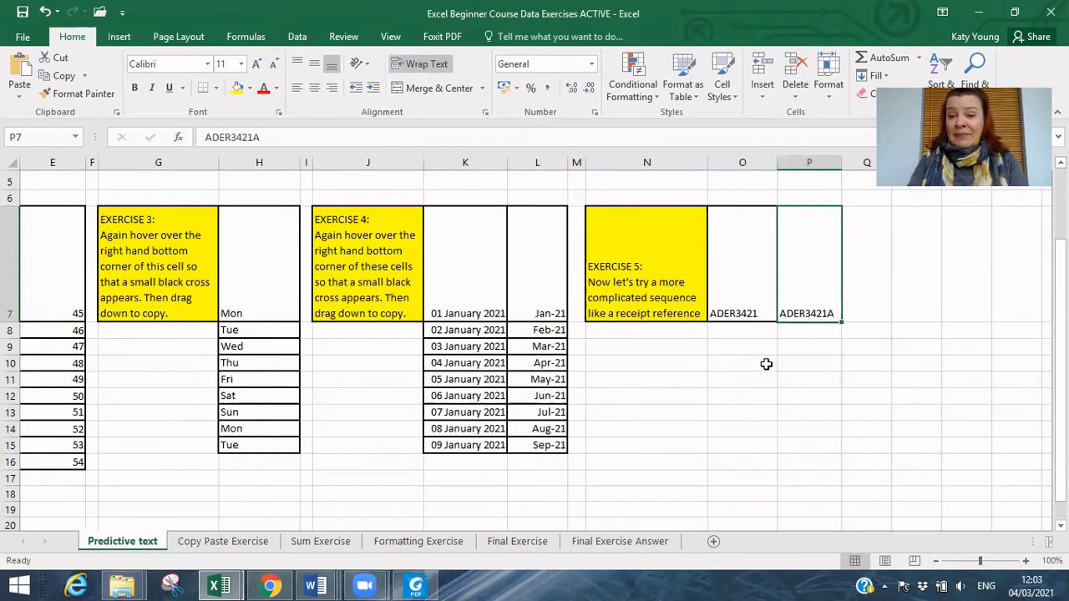
click(747, 288)
drag(776, 324, 774, 436)
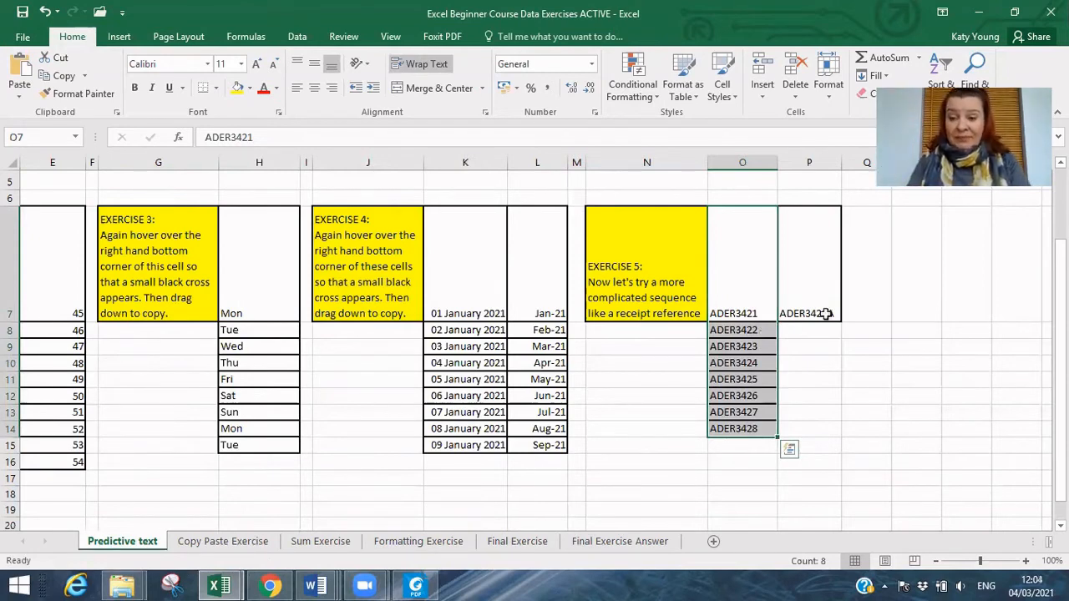
click(812, 287)
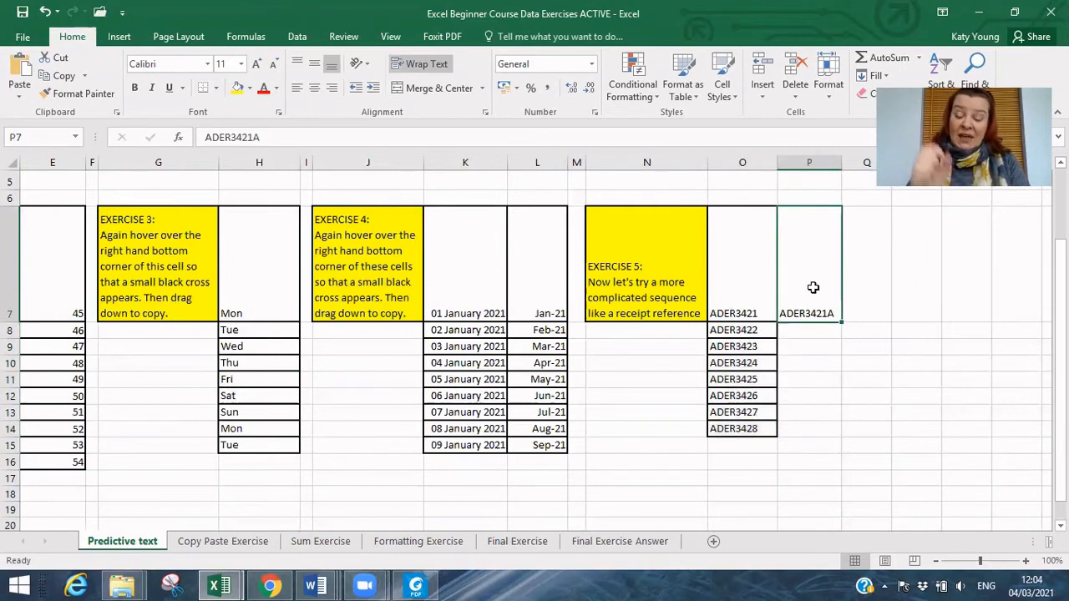
drag(841, 322, 834, 438)
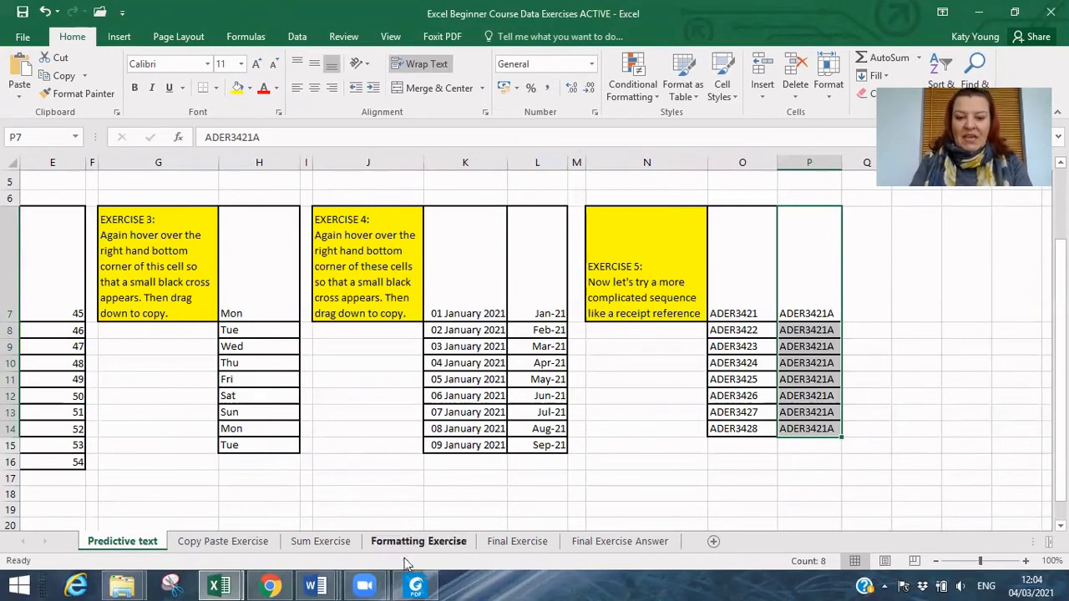
Switch to the Excel Beginners Course ENGLISH PDF and read on from the Predictive data section to Copy and paste.
mouse_move(416, 585)
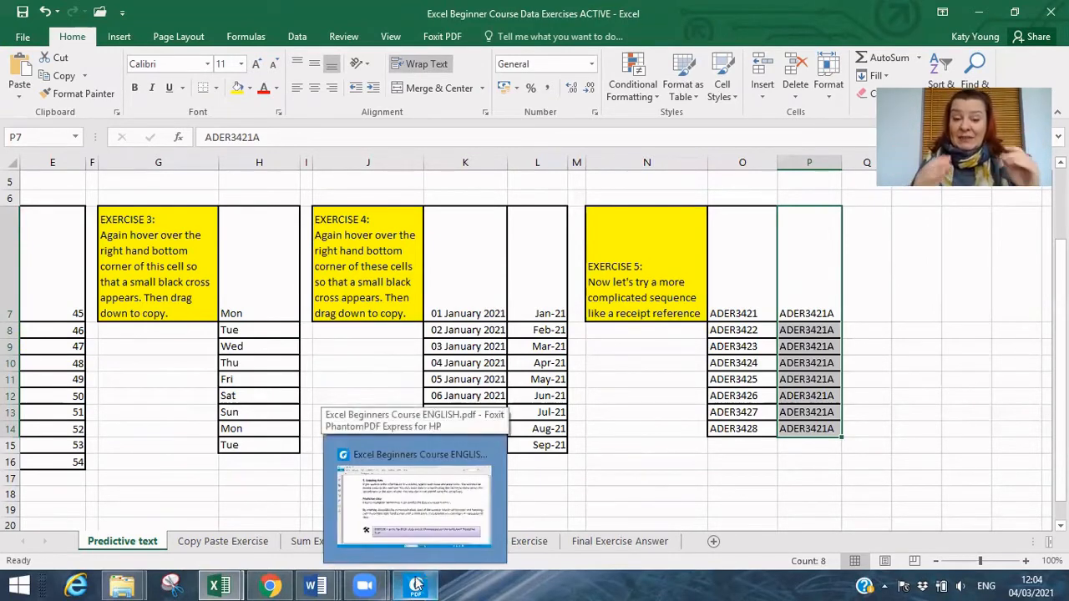
click(417, 510)
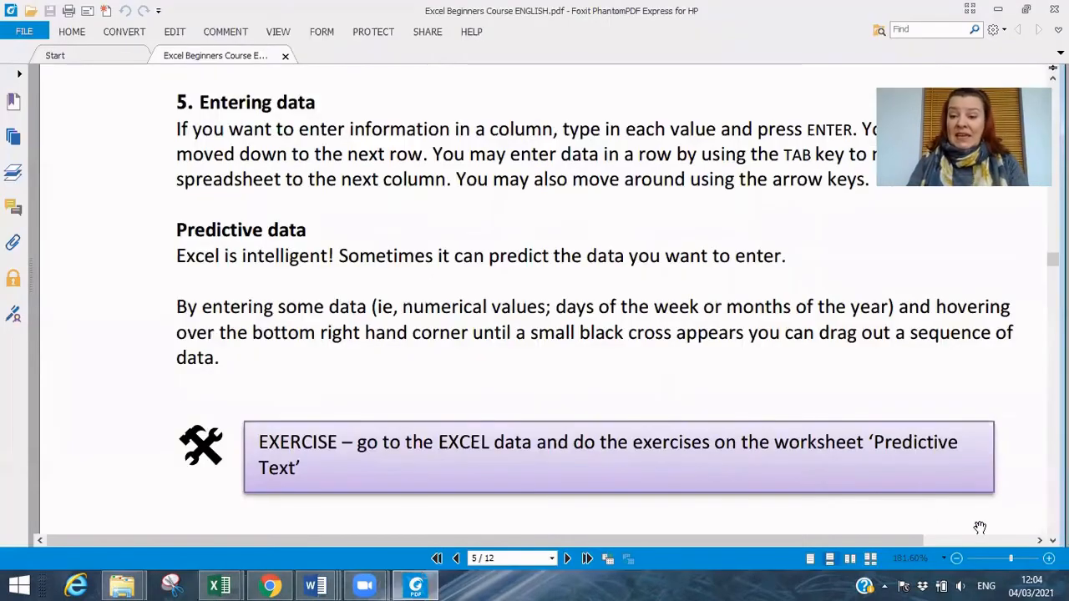
scroll(534, 300, down, 3)
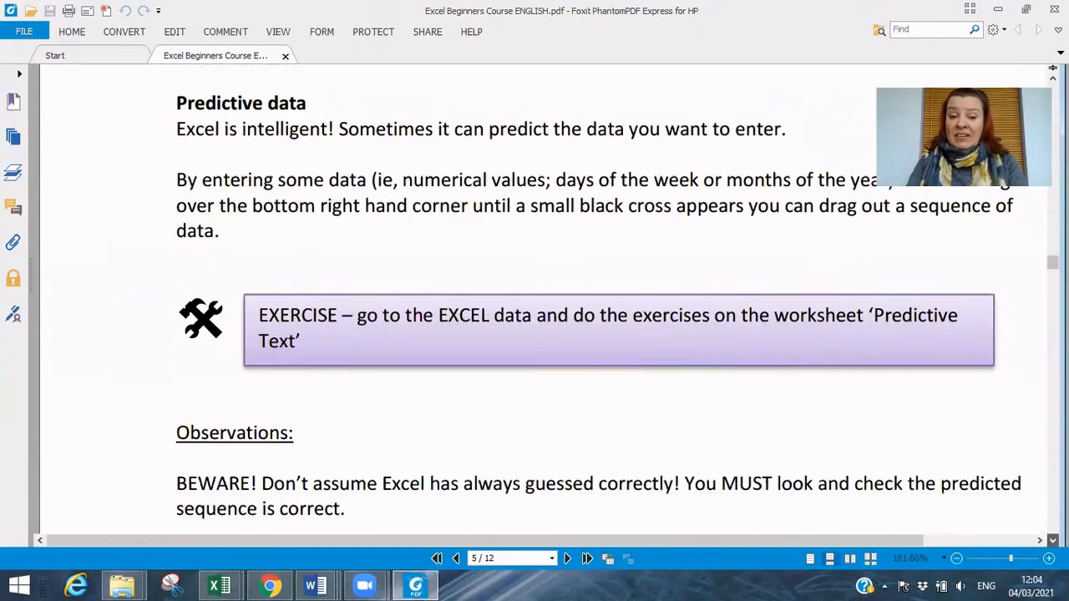
scroll(535, 300, down, 1)
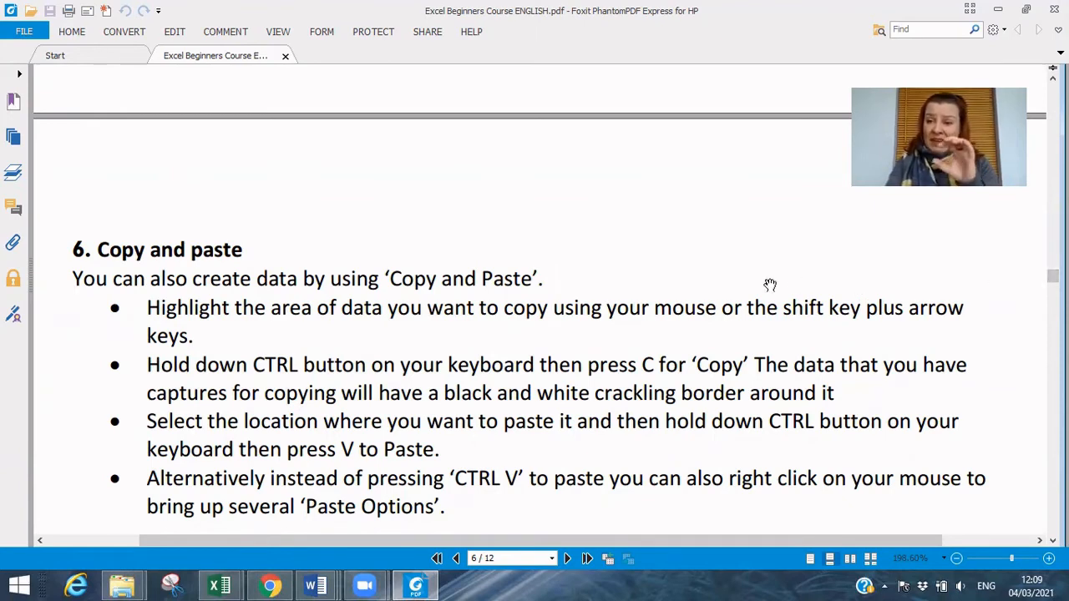
Switch to Book1 and copy the country list in B5:B10 to a new location starting at H11.
click(223, 586)
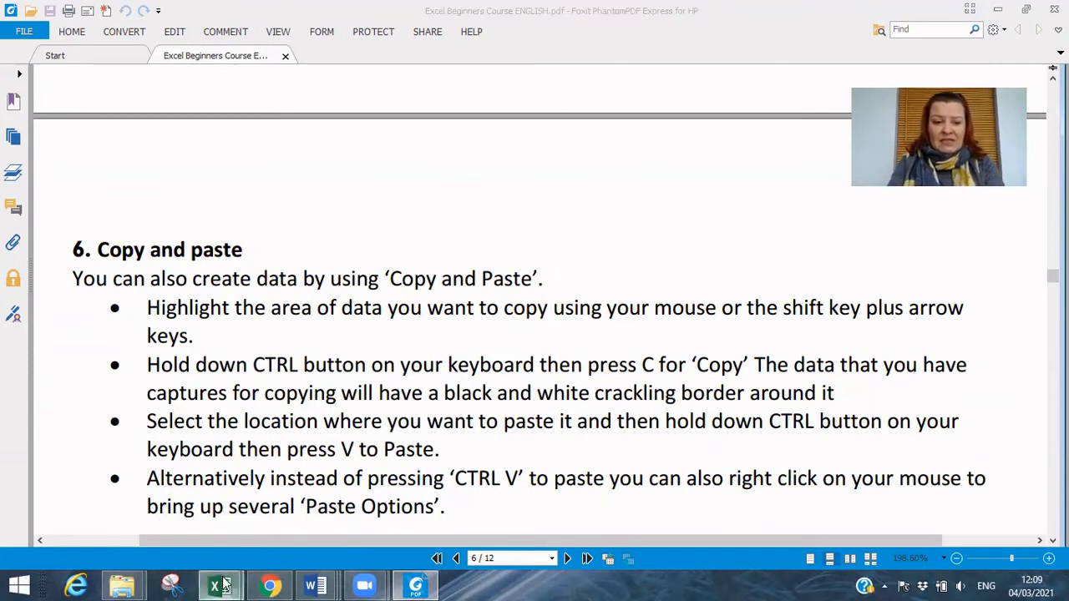
click(322, 525)
click(210, 254)
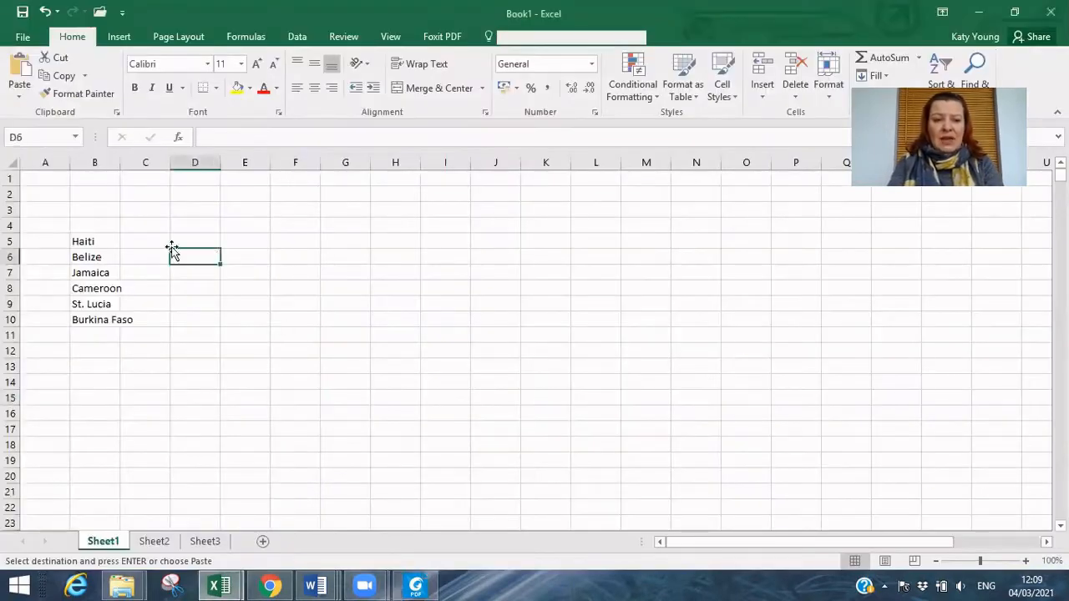
drag(105, 242, 104, 316)
key(ctrl+c)
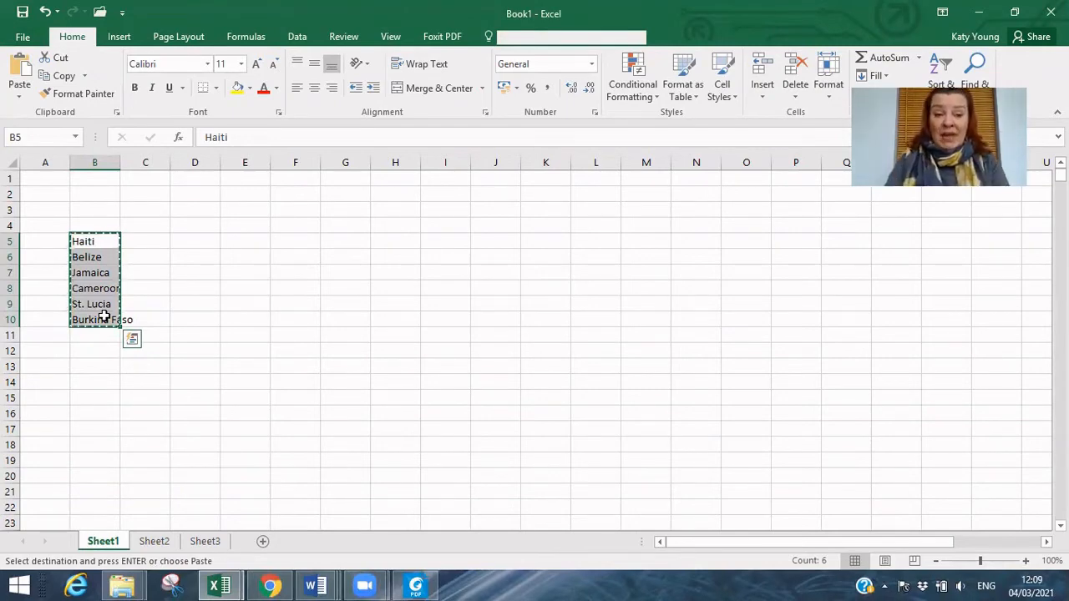
click(386, 334)
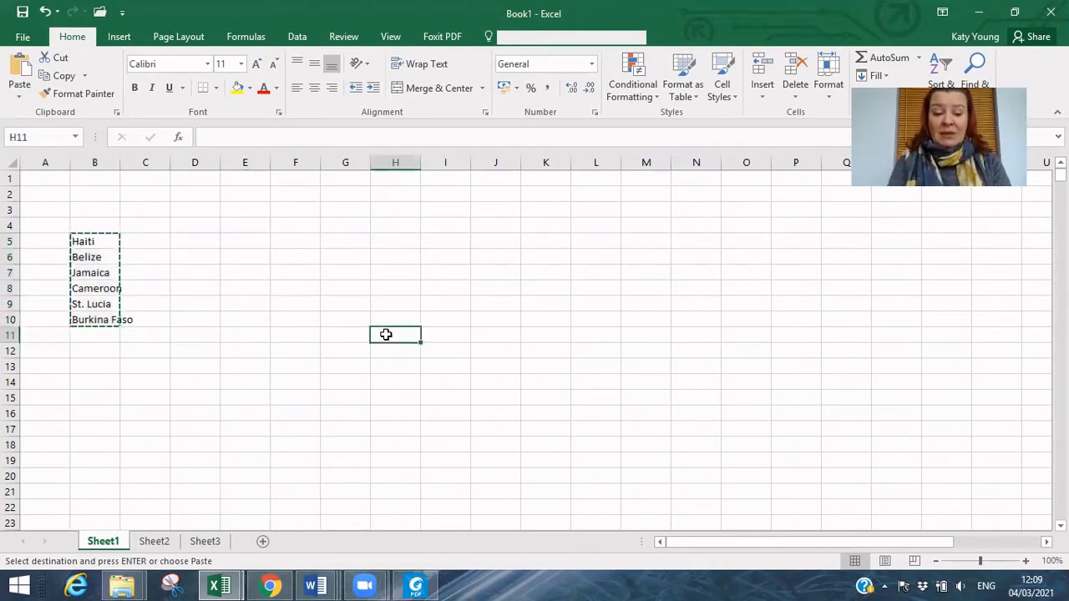
key(ctrl+v)
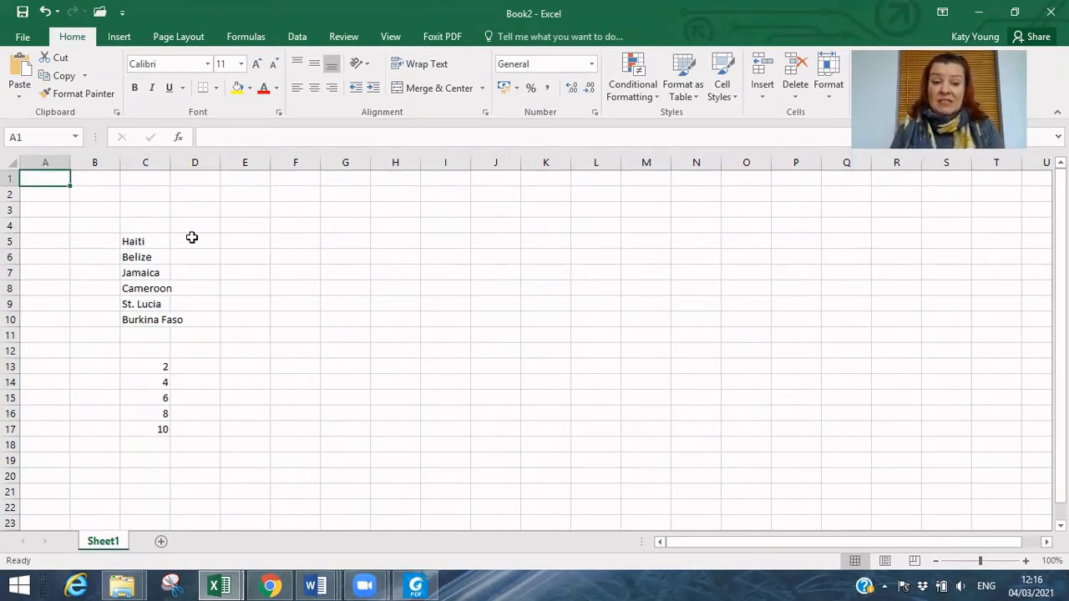
Examine the formulas behind the numbers in C13 to C17 of Book2.
click(154, 366)
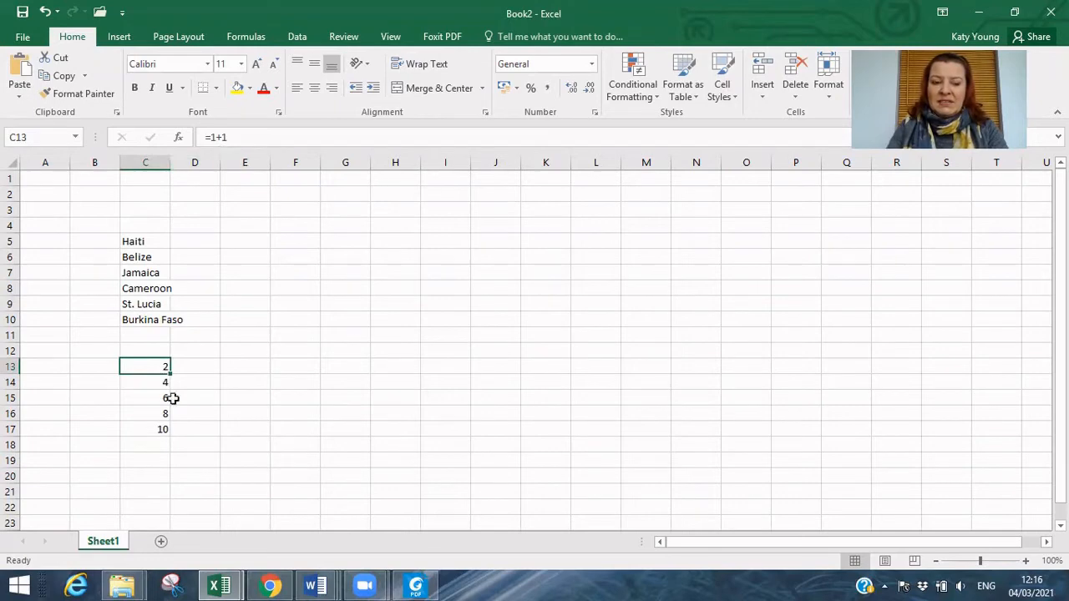
key(Down)
key(Down)
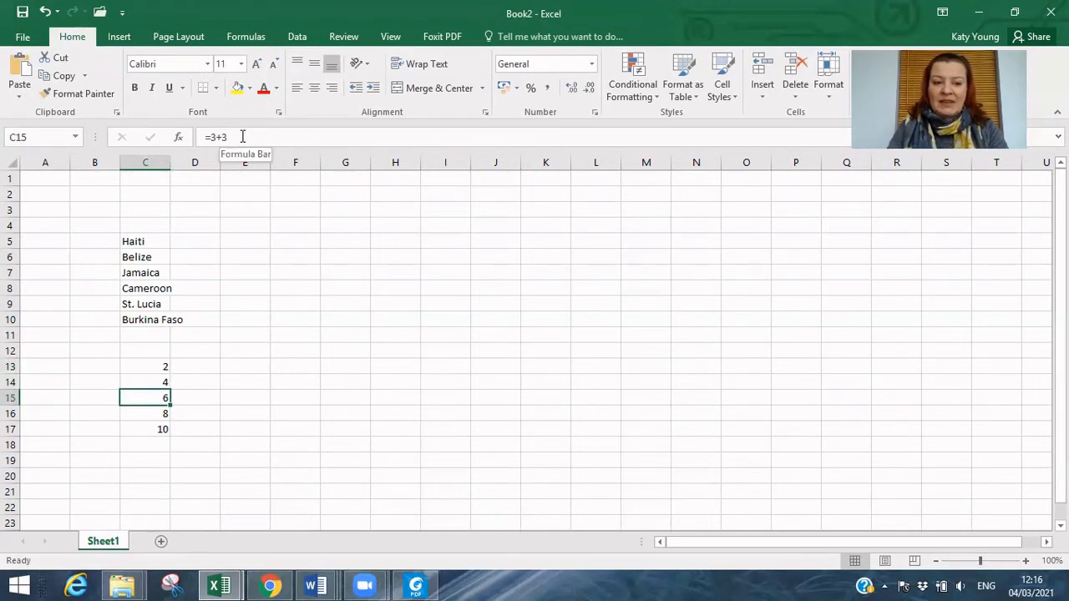
click(157, 413)
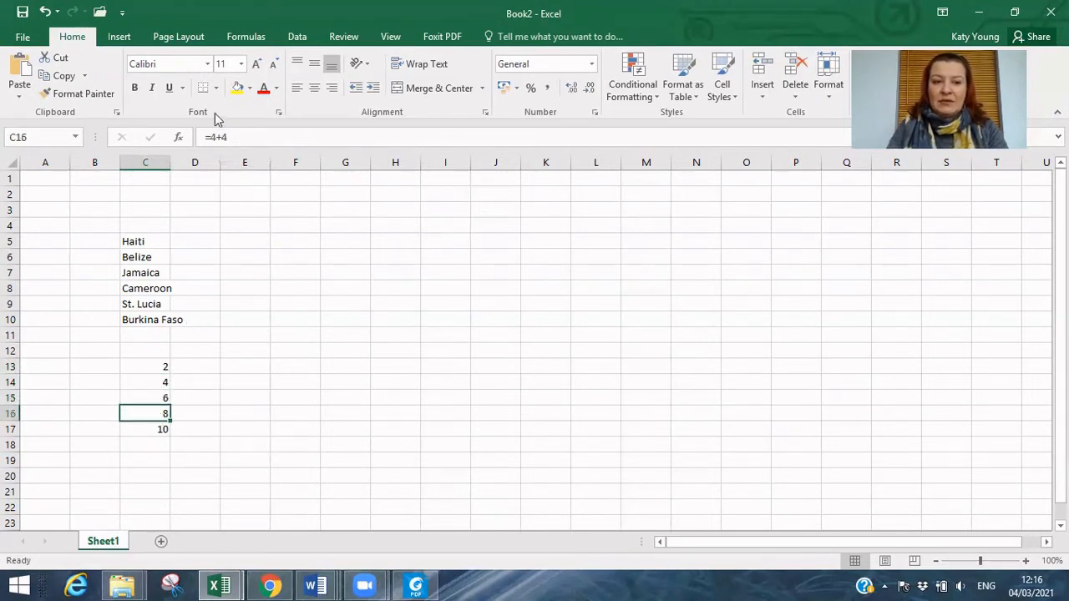
click(144, 430)
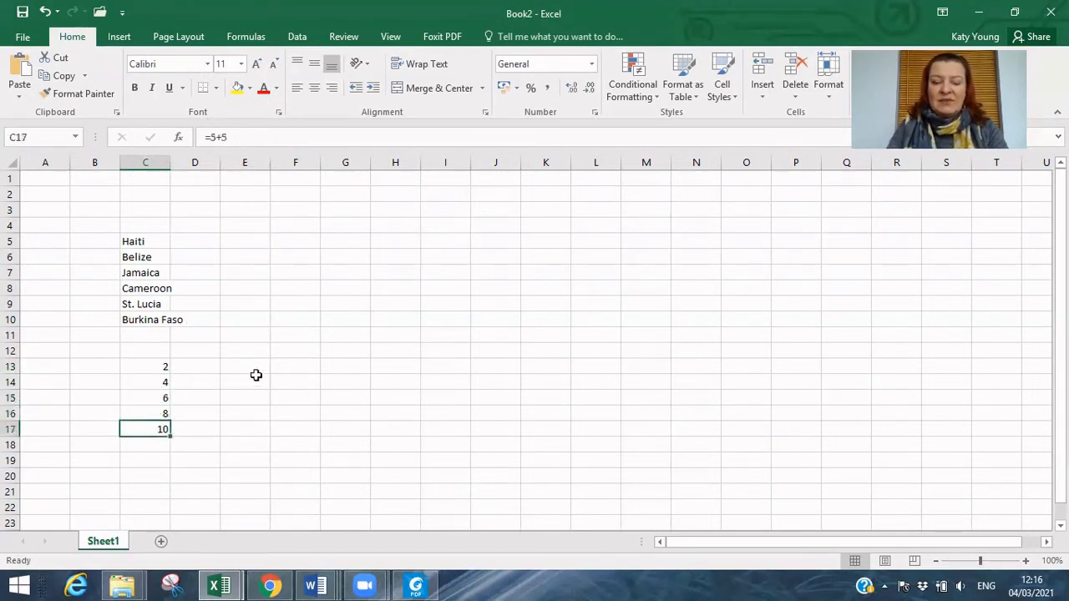
click(289, 381)
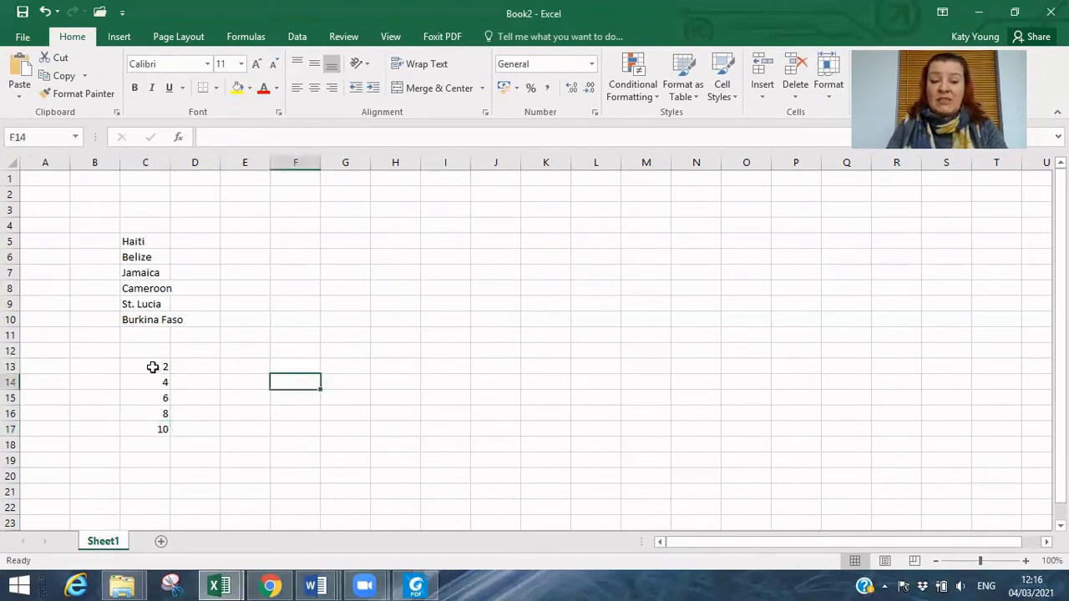
Copy the formula cells C13:C17 and paste them at H6 with the standard Paste option.
drag(151, 368, 150, 429)
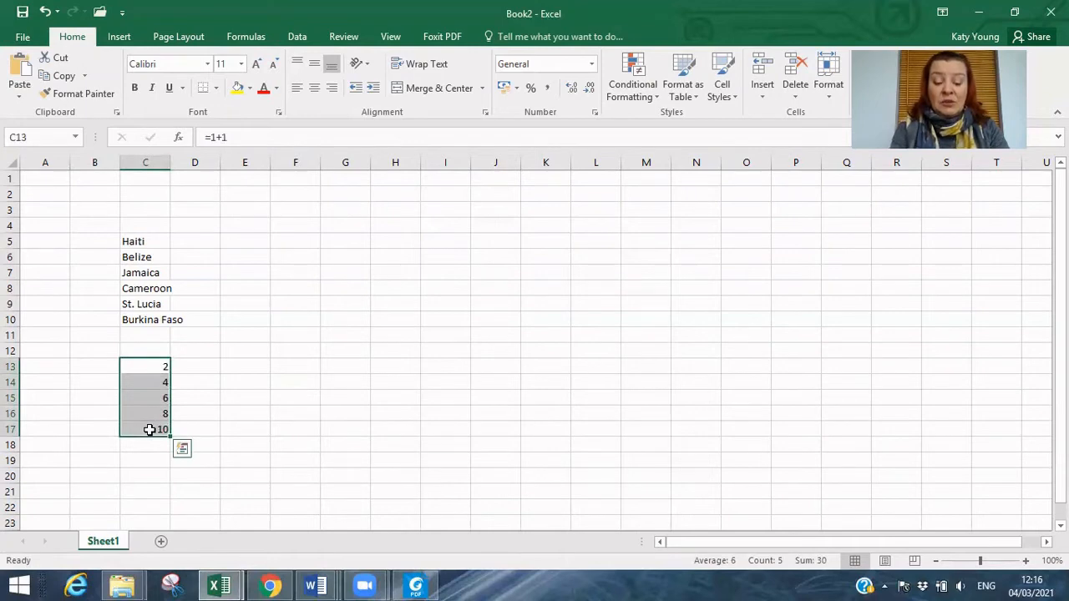
key(ctrl+c)
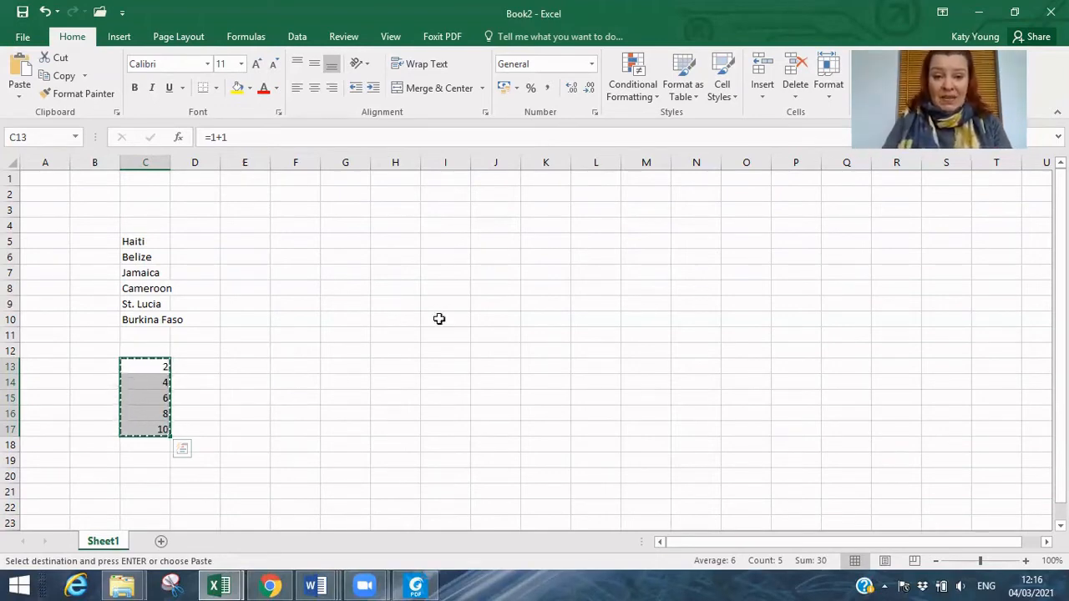
click(403, 258)
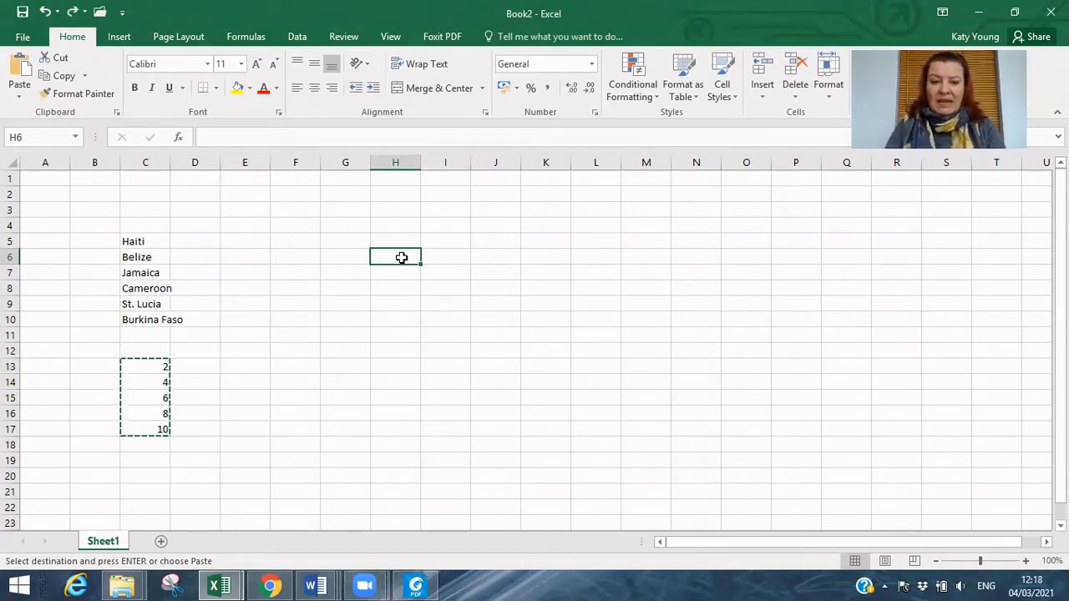
right_click(402, 258)
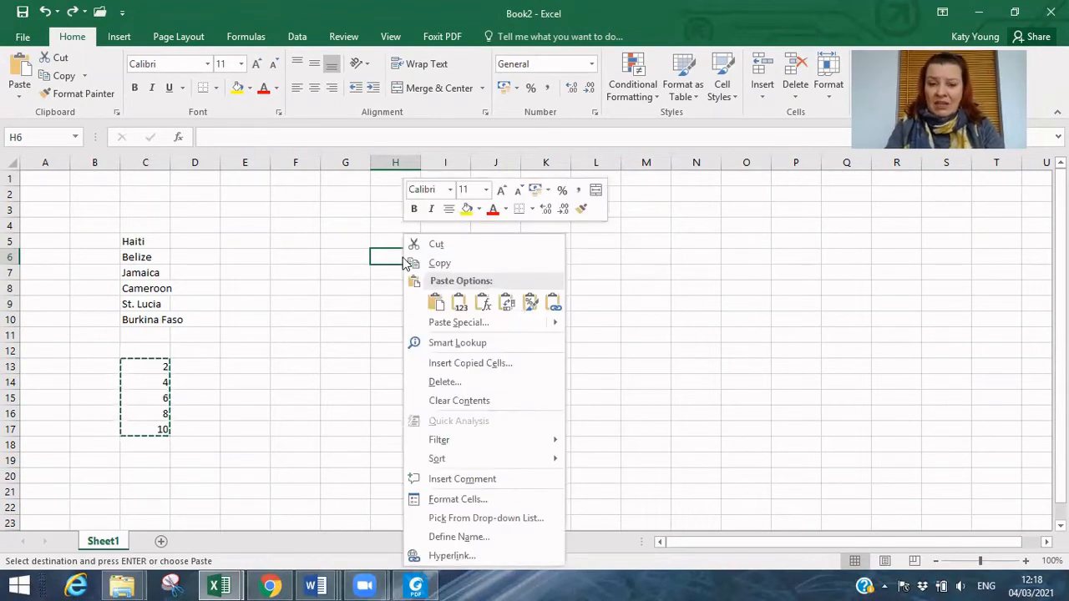
click(437, 303)
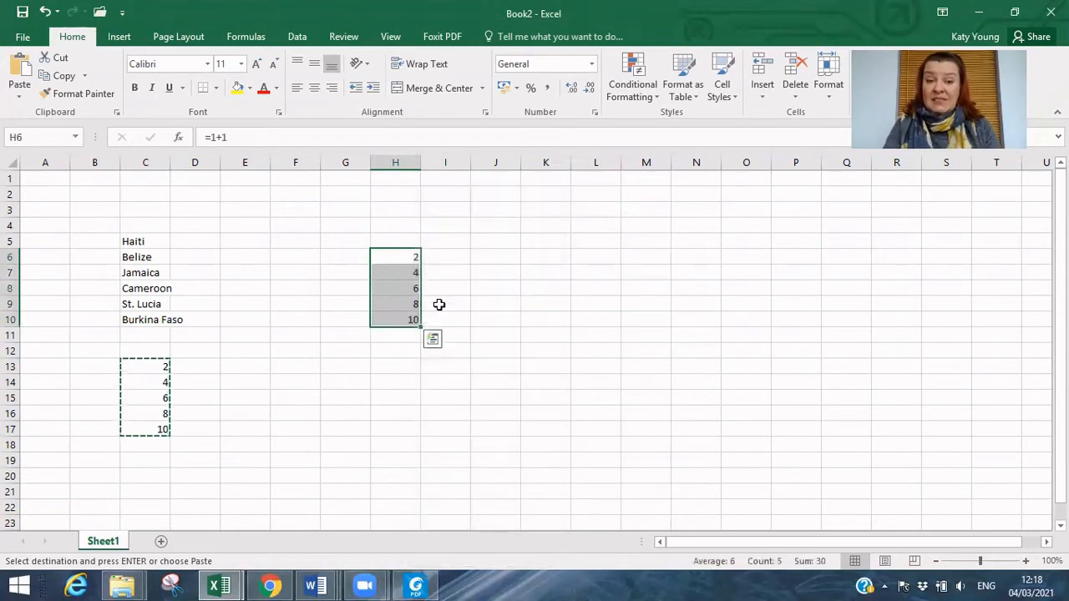
Examine whether the pasted cells H6 to H10 contain formulas or plain numbers.
click(445, 287)
click(411, 256)
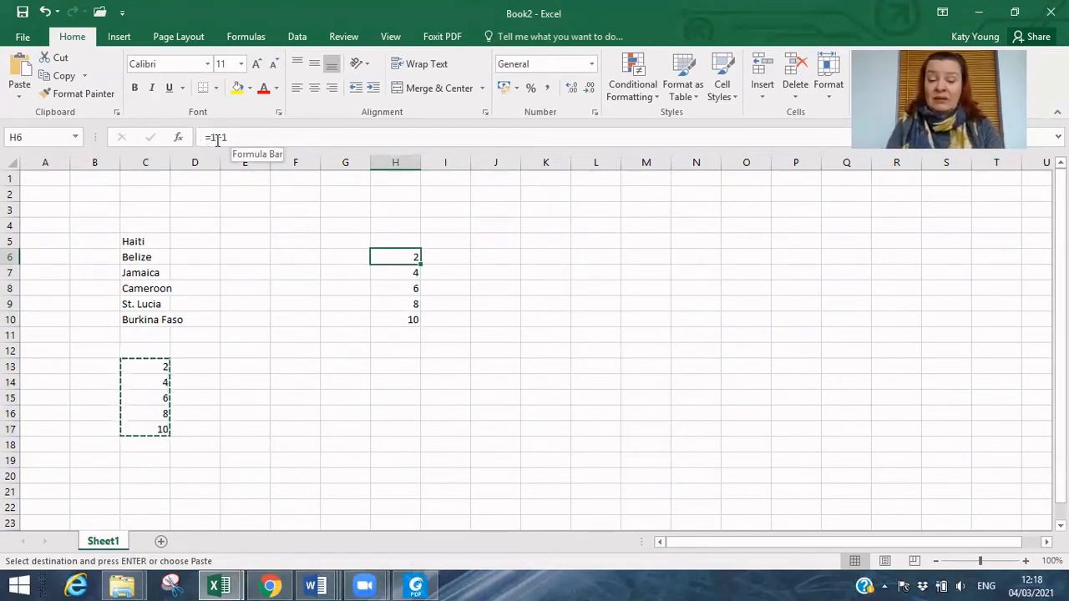
key(Down)
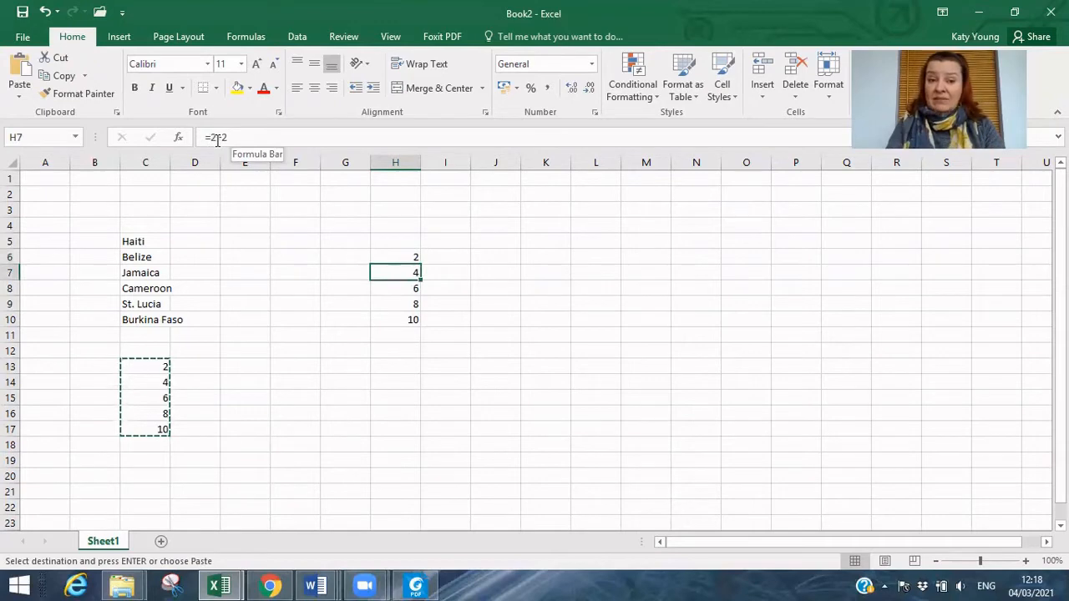
key(Down)
key(Down)
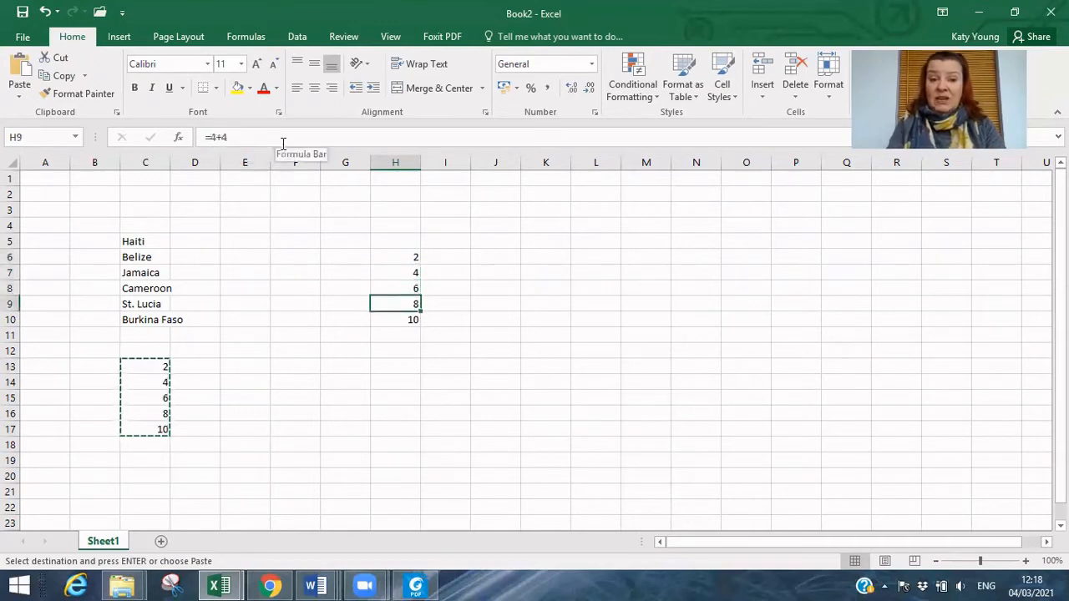
key(Down)
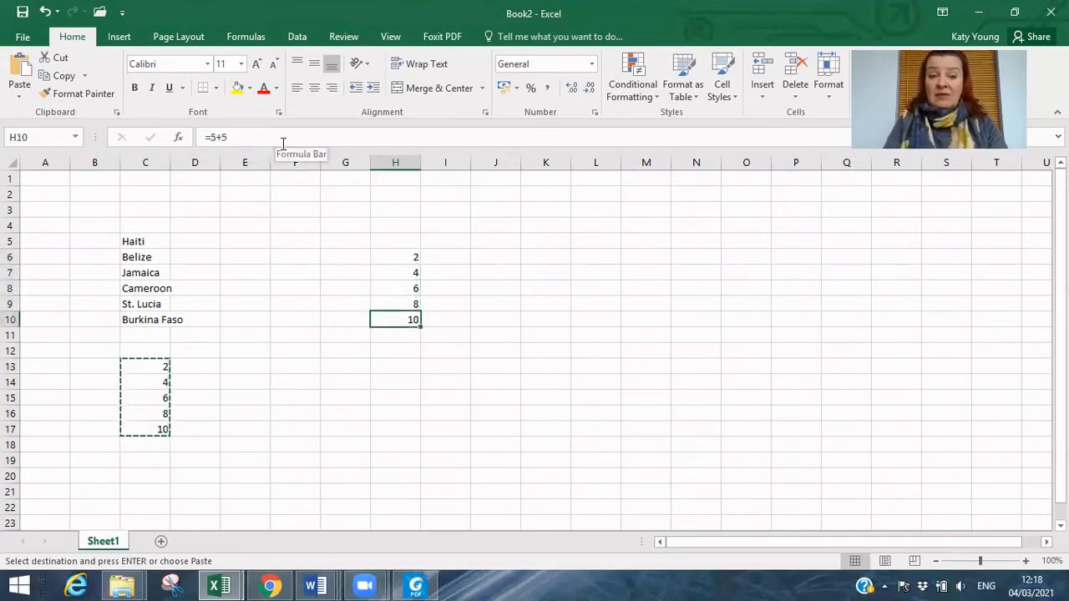
Undo the paste in column H and clear the copy selection.
click(46, 12)
key(Escape)
click(300, 414)
Copy the formula cells C13:C17 and paste them at H5 as values only.
drag(167, 370, 161, 426)
key(ctrl+c)
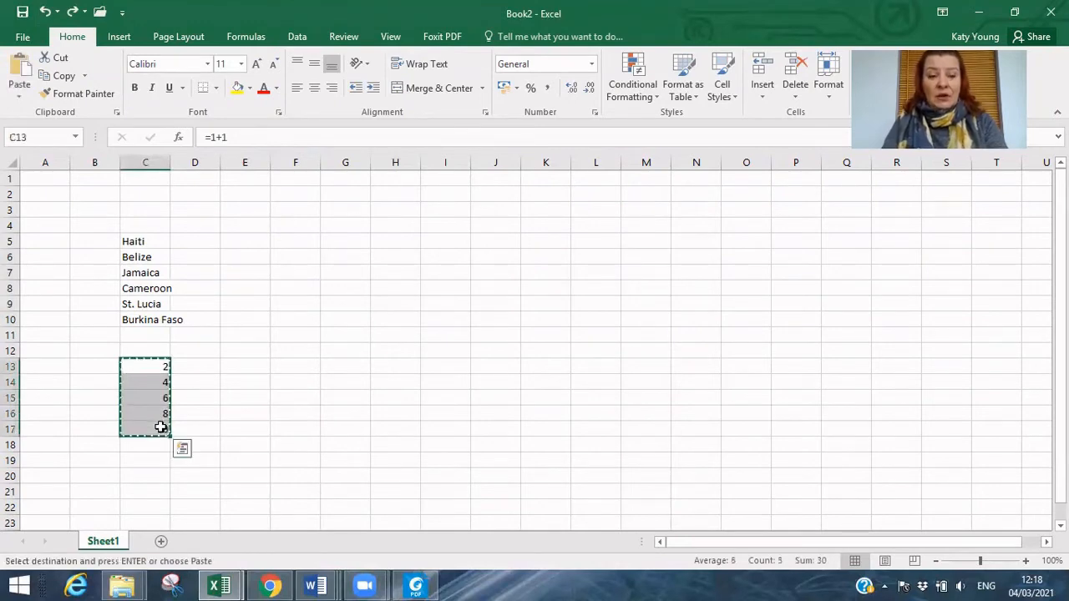
click(400, 242)
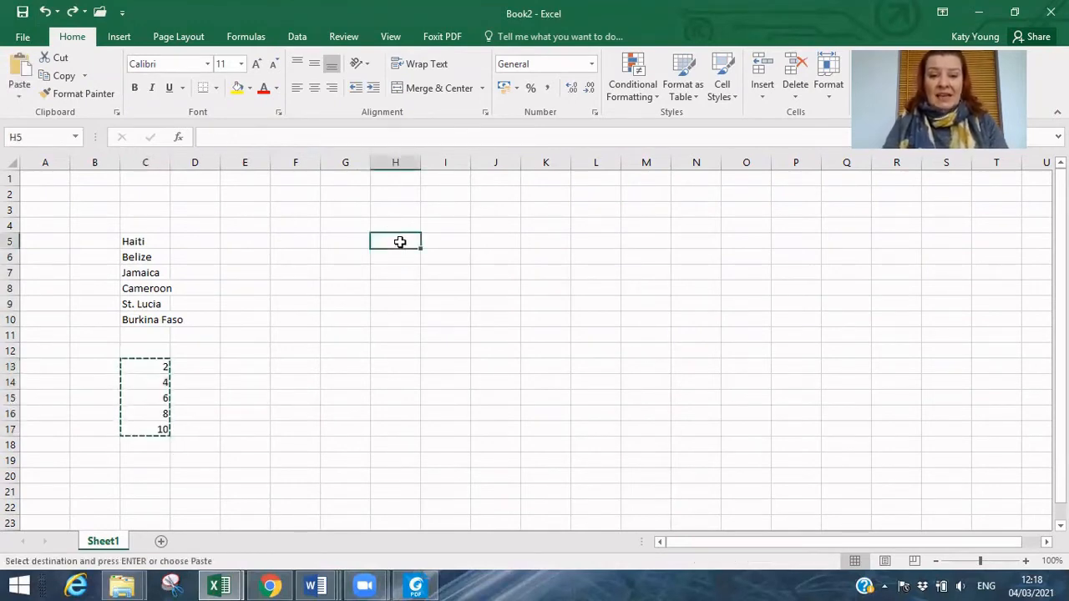
right_click(400, 242)
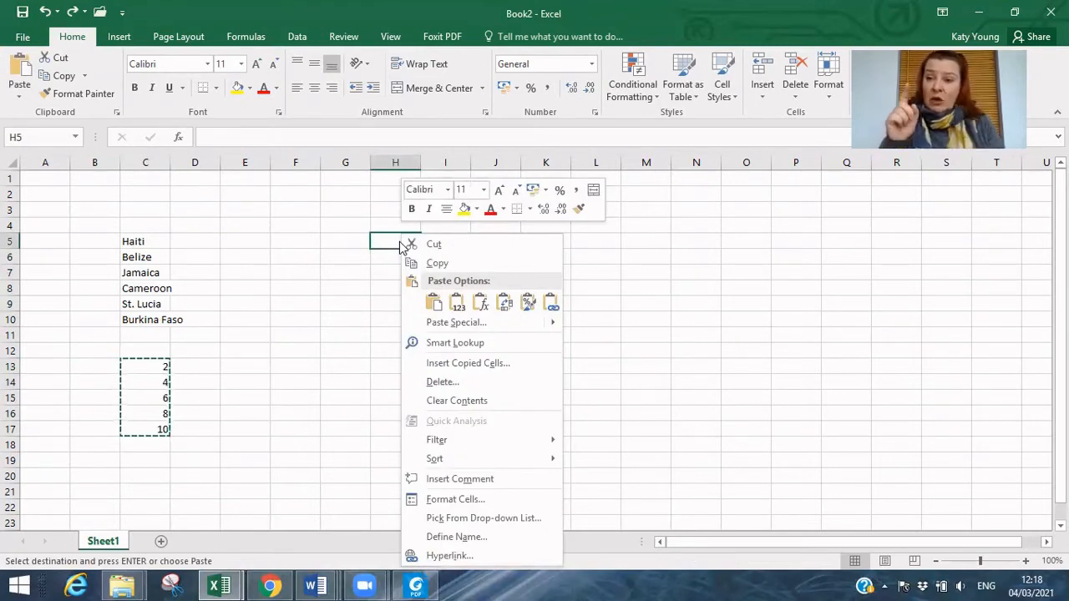
click(456, 302)
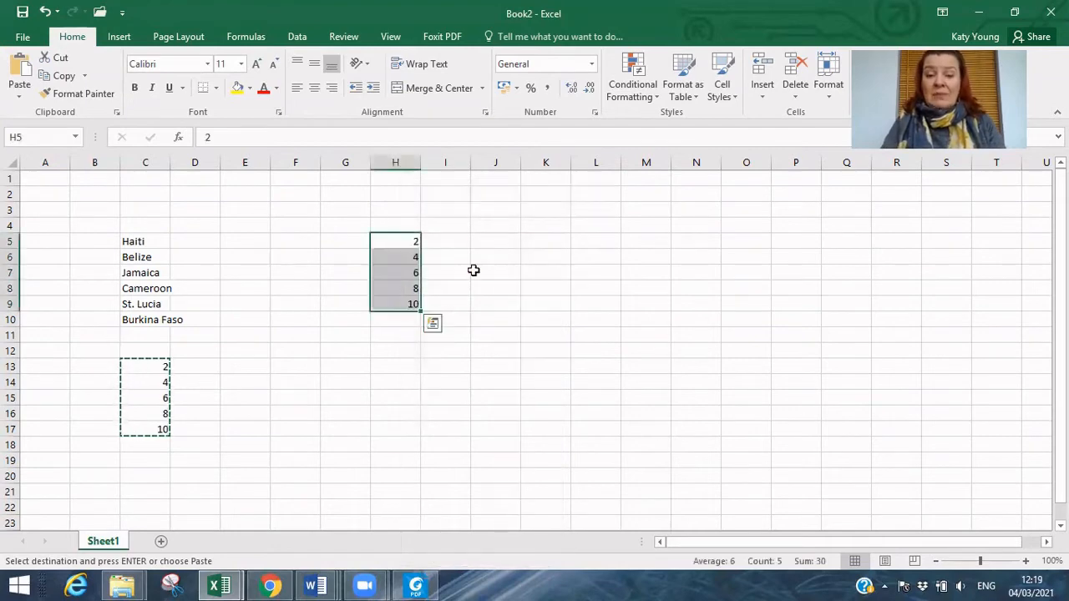
Check the underlying contents of the values-only cells H5 and H6.
click(479, 241)
click(398, 241)
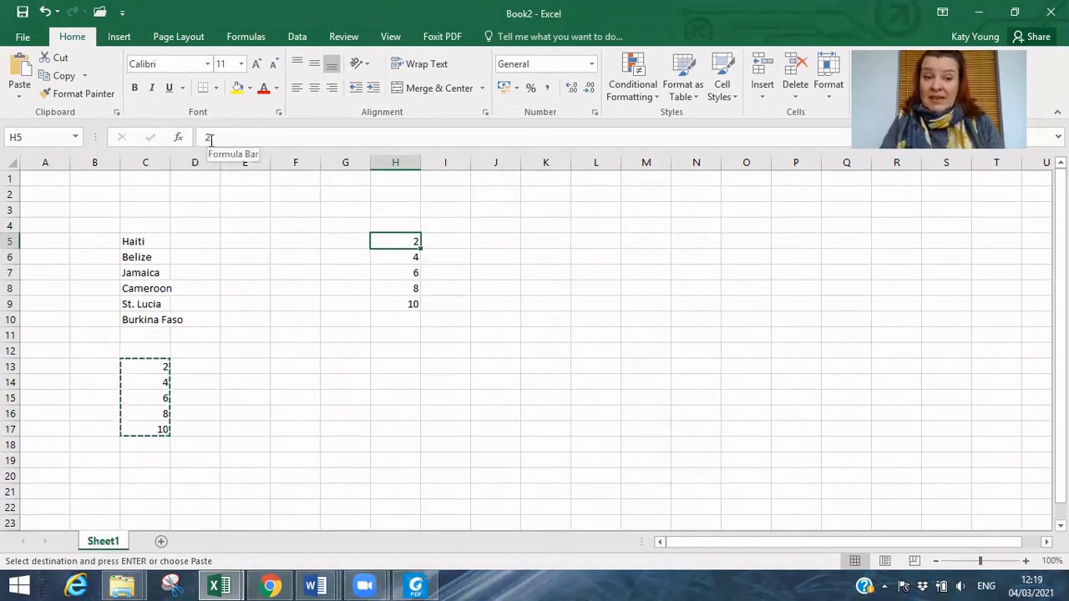
key(Down)
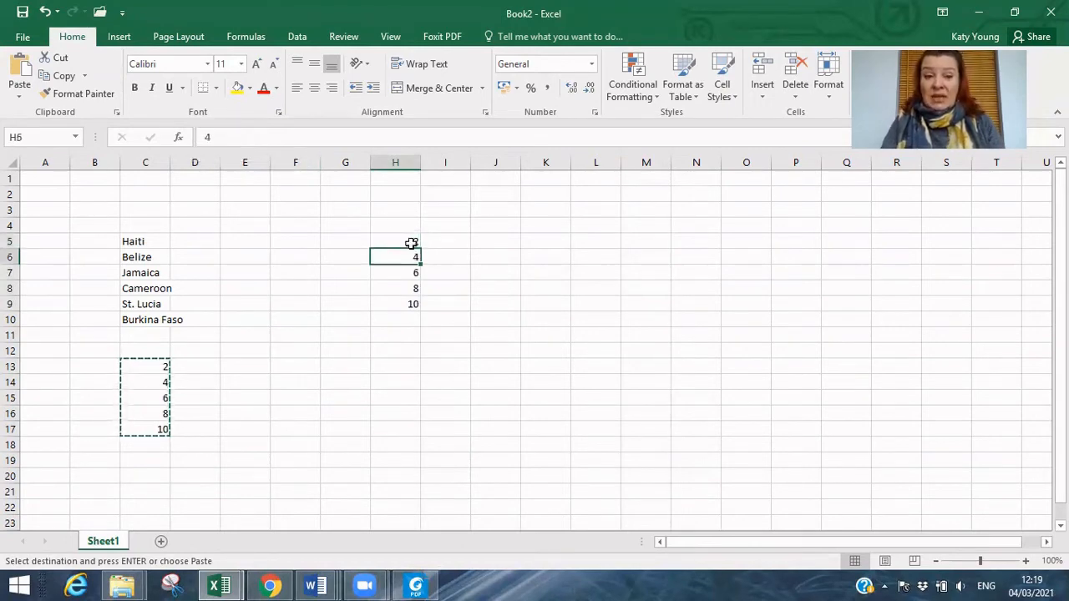
Check the underlying contents of the values-only cells H7 to H9 and look at the available paste options.
key(Down)
key(Down)
key(Down)
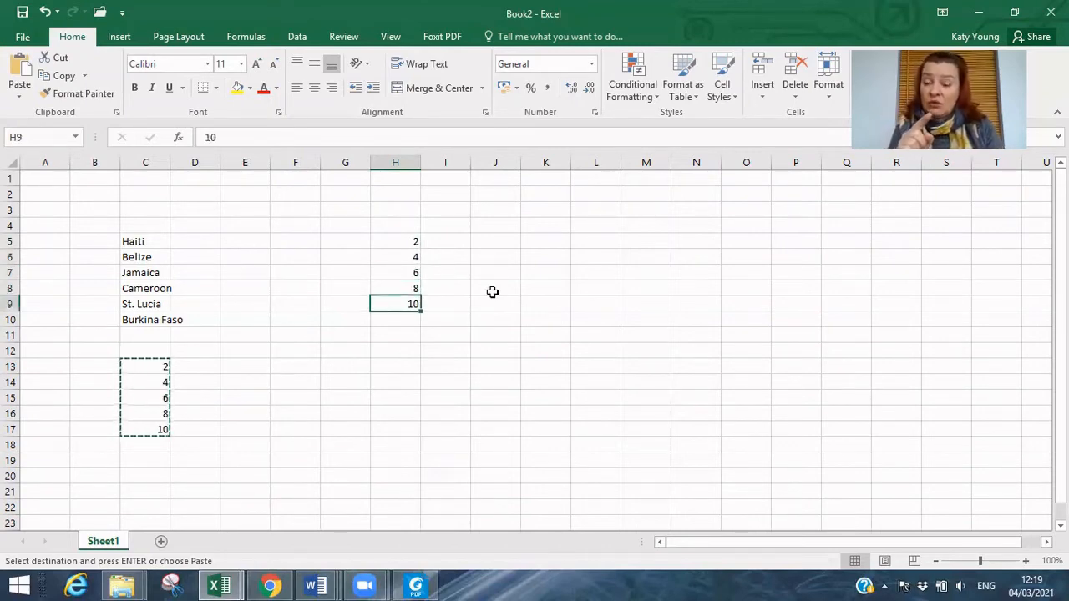
right_click(404, 306)
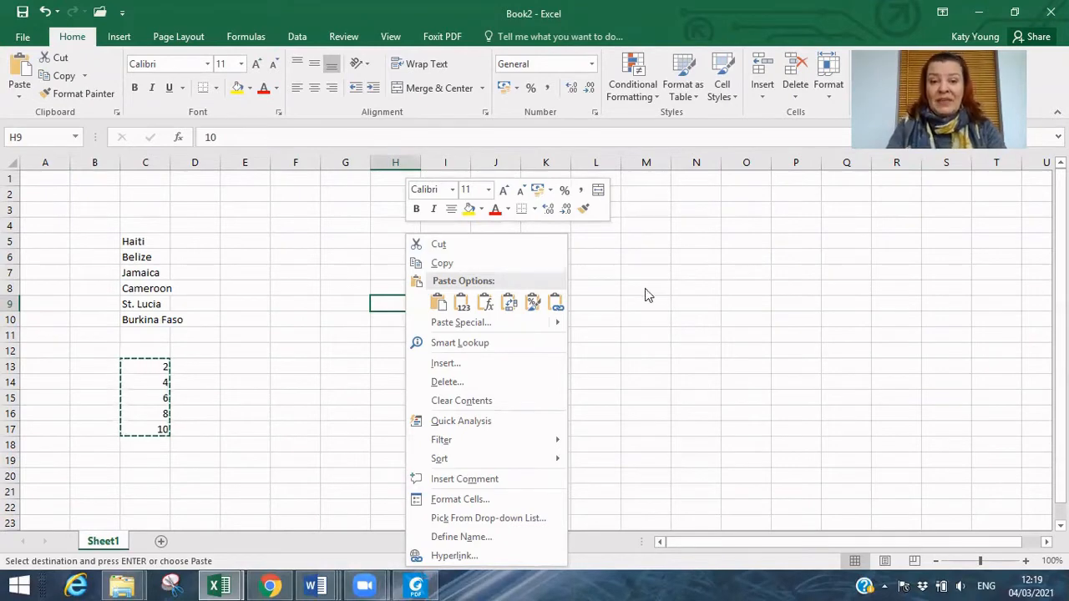
key(Escape)
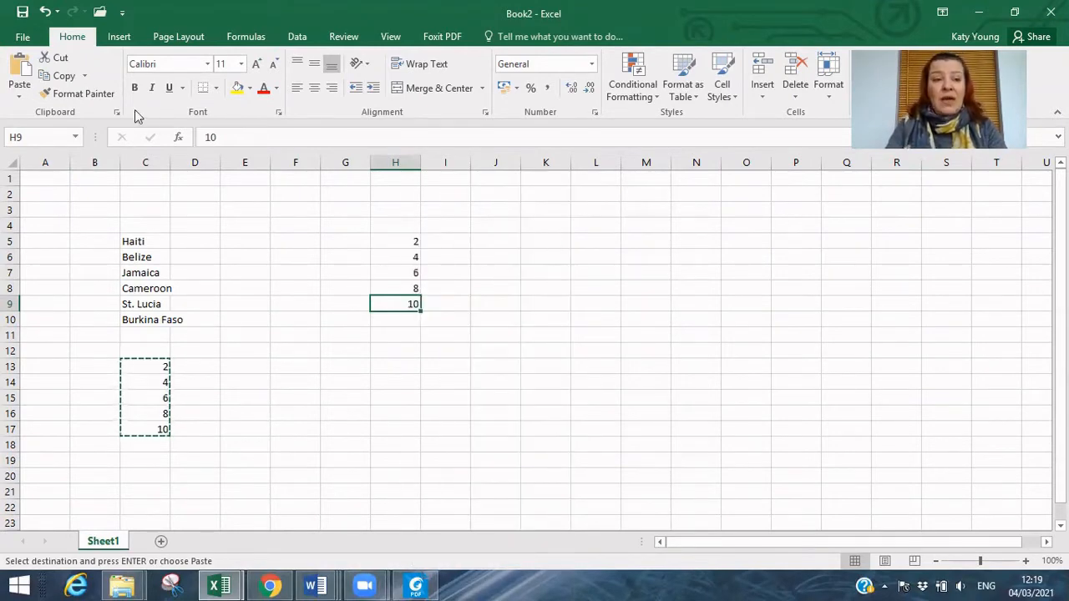
Undo the values-only paste in column H and clear the copy selection.
key(ctrl+z)
click(285, 411)
key(Escape)
Copy the country list C5:C10 and paste it transposed as a row starting at G3.
click(146, 243)
drag(146, 243, 148, 320)
key(ctrl+c)
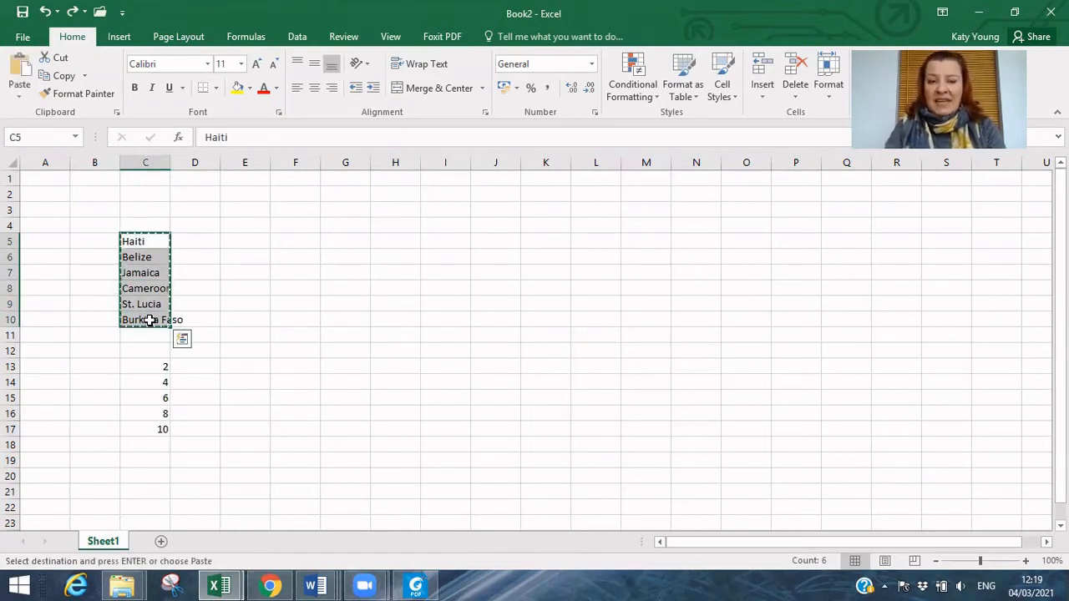
click(344, 209)
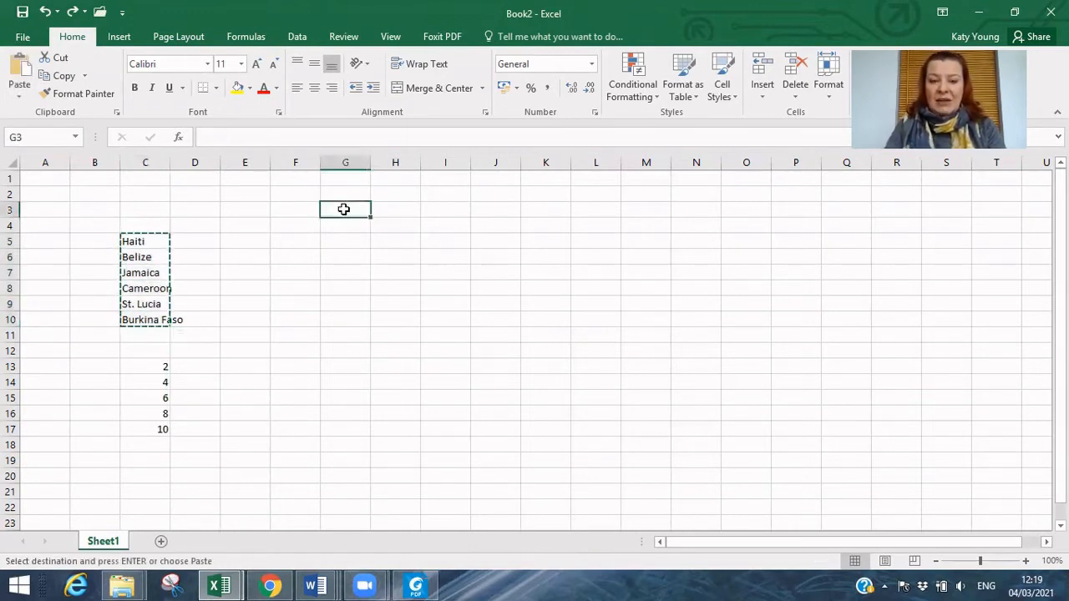
right_click(344, 211)
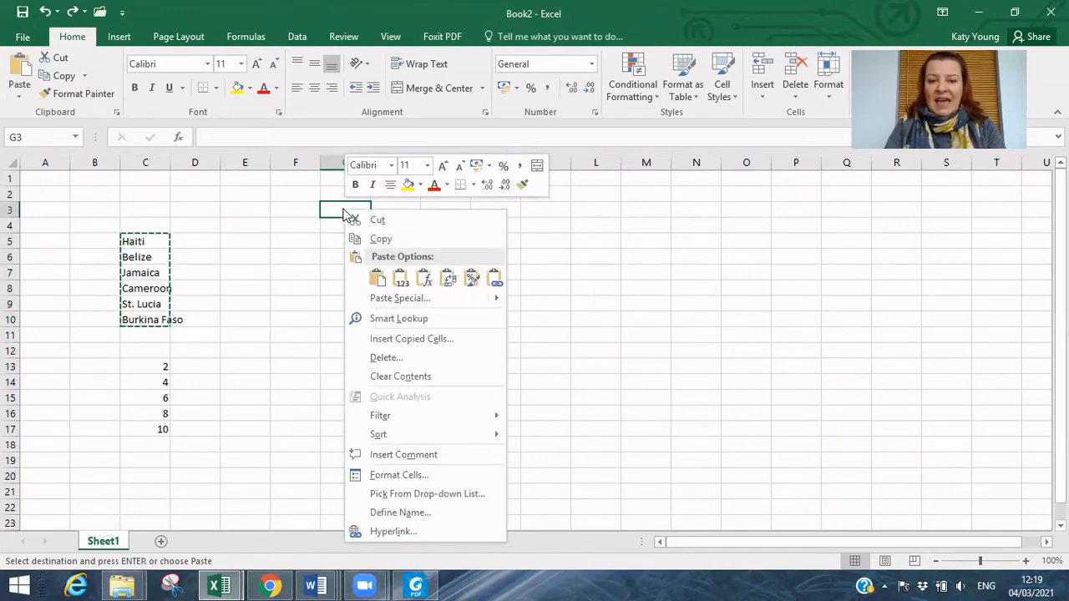
click(447, 280)
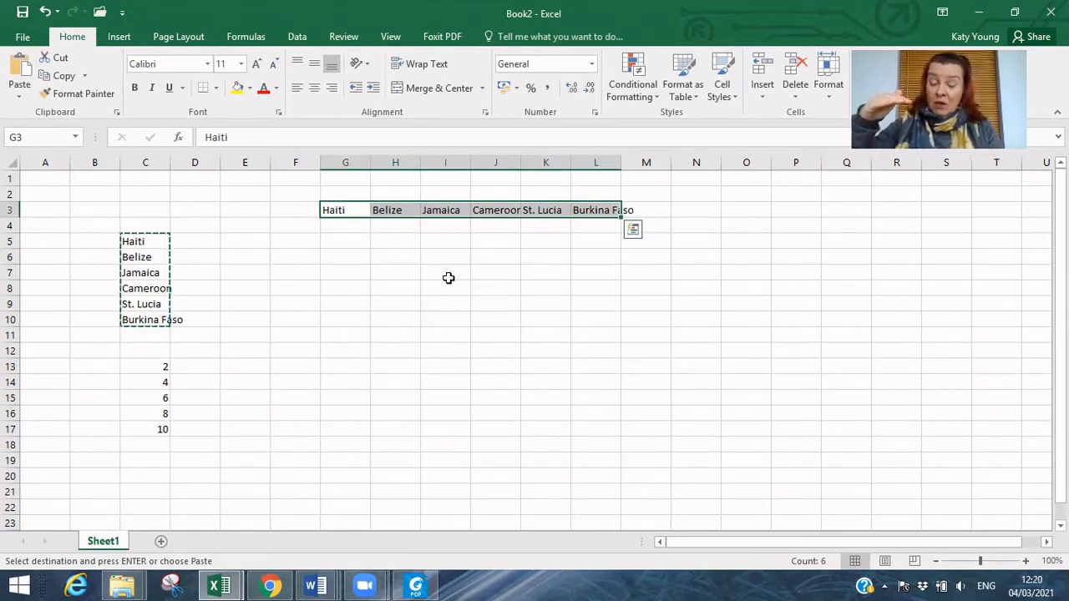
Undo the transposed paste at G3 and paste the copied countries C5:C10 transposed starting at H3 instead.
key(ctrl+z)
click(304, 276)
drag(155, 241, 156, 312)
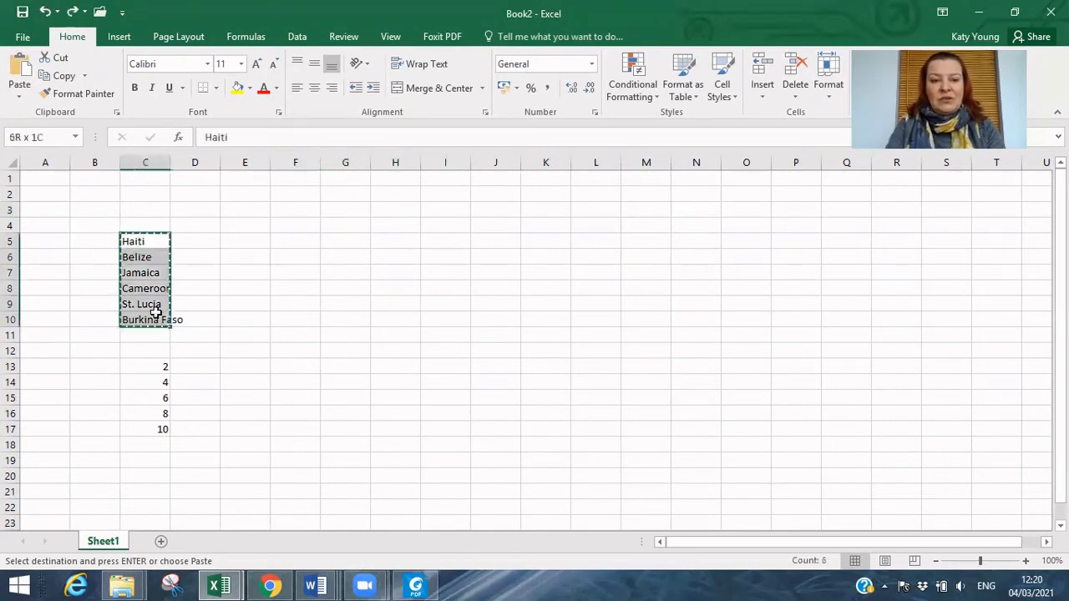
click(379, 206)
right_click(380, 208)
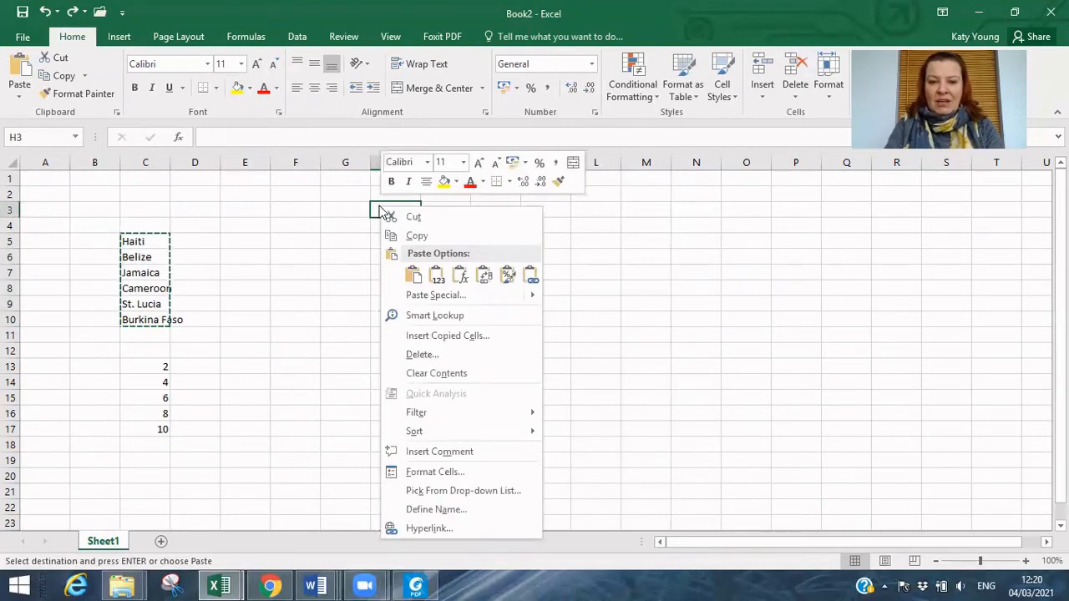
click(484, 276)
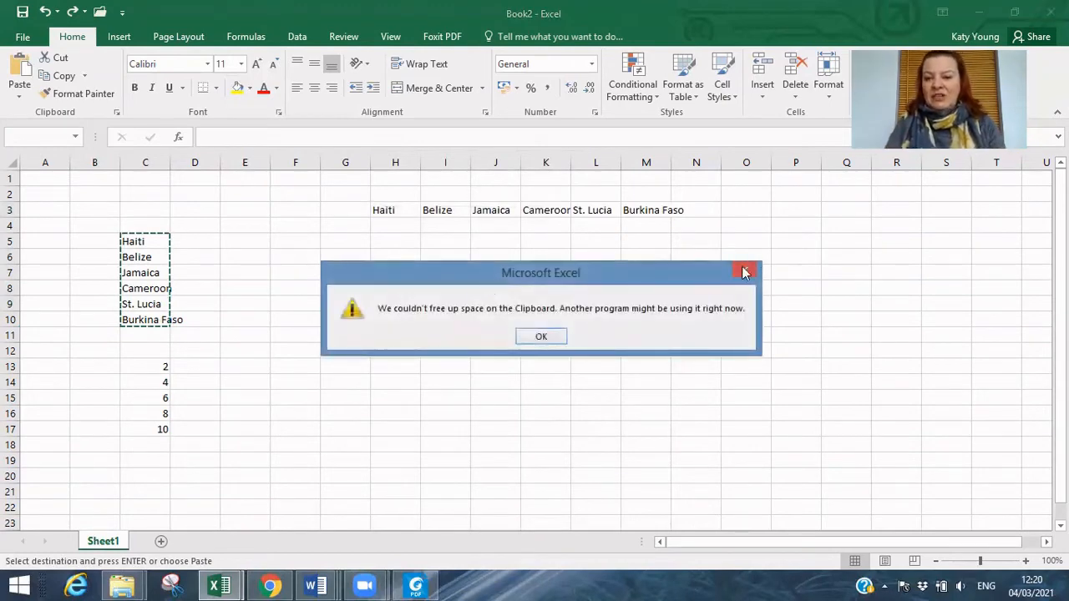
click(743, 271)
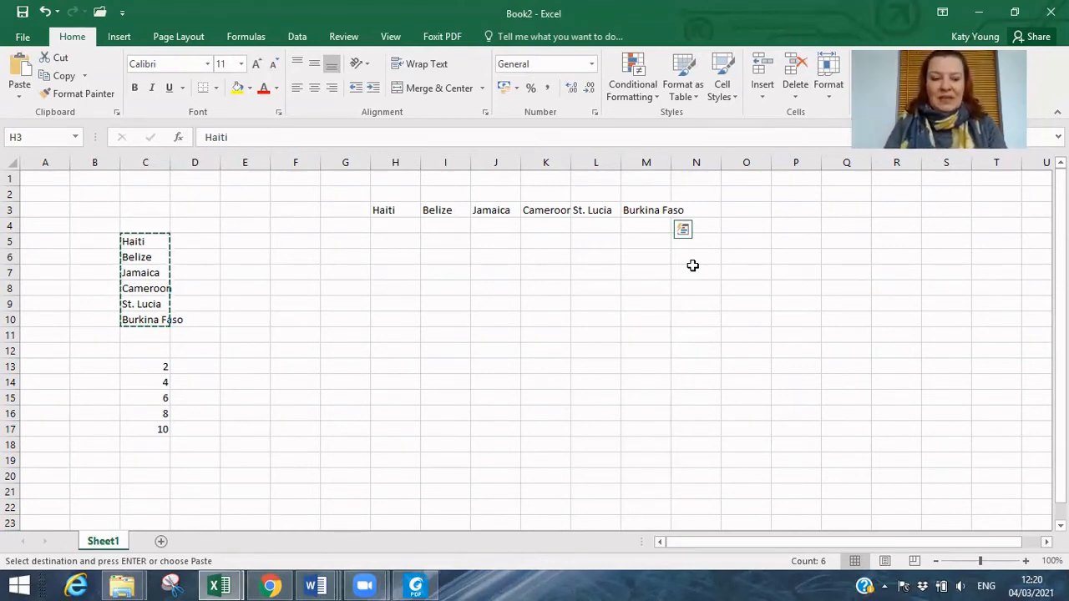
click(347, 330)
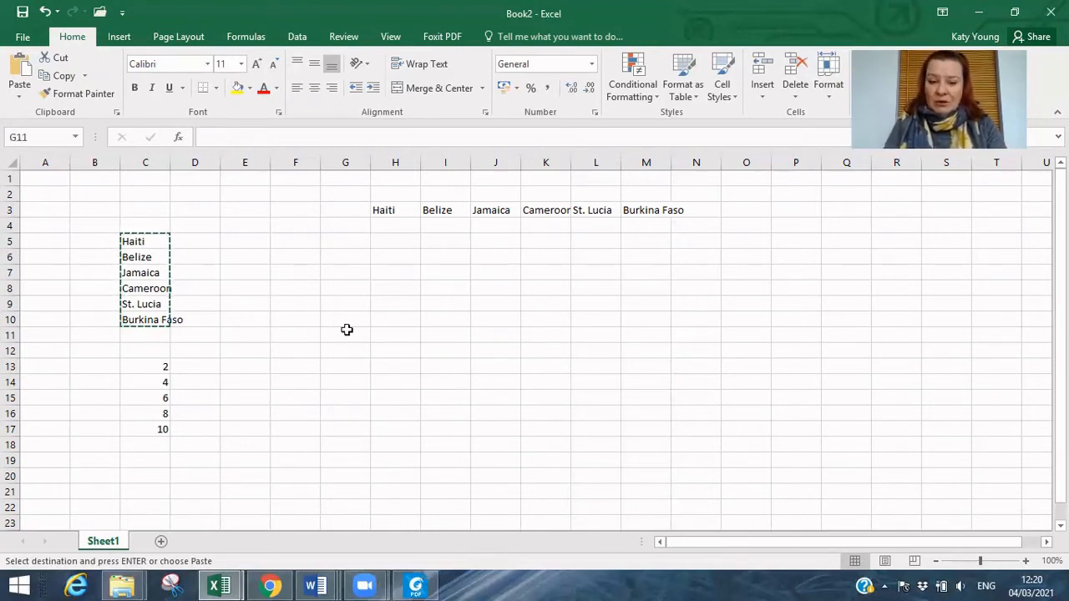
Switch to the course PDF in Foxit PhantomPDF to read the paste options explanation and Dragging data section, and return to Excel's Book3.
click(415, 585)
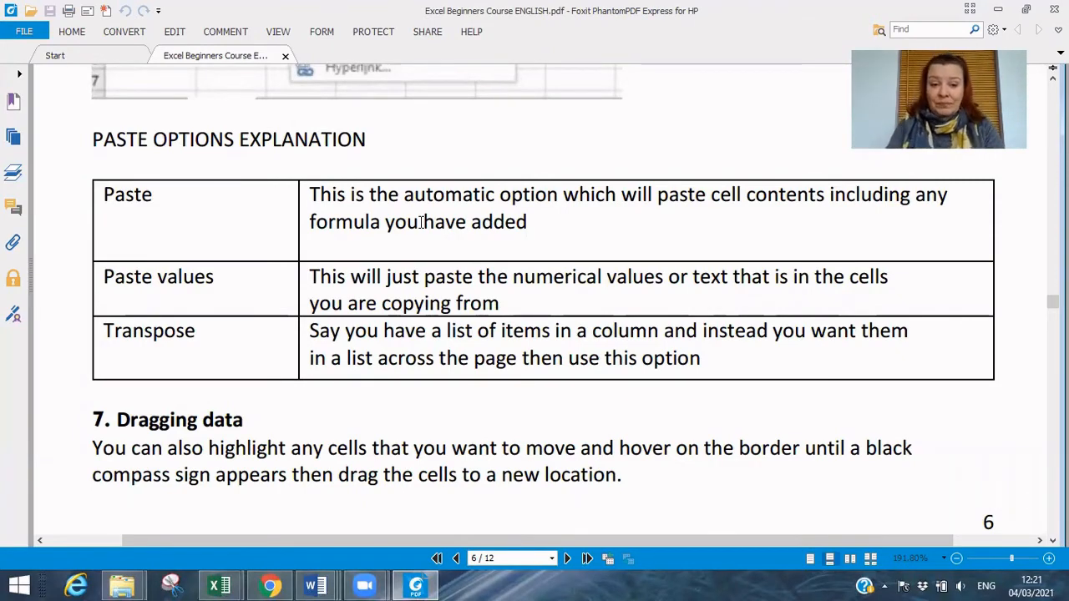
click(220, 586)
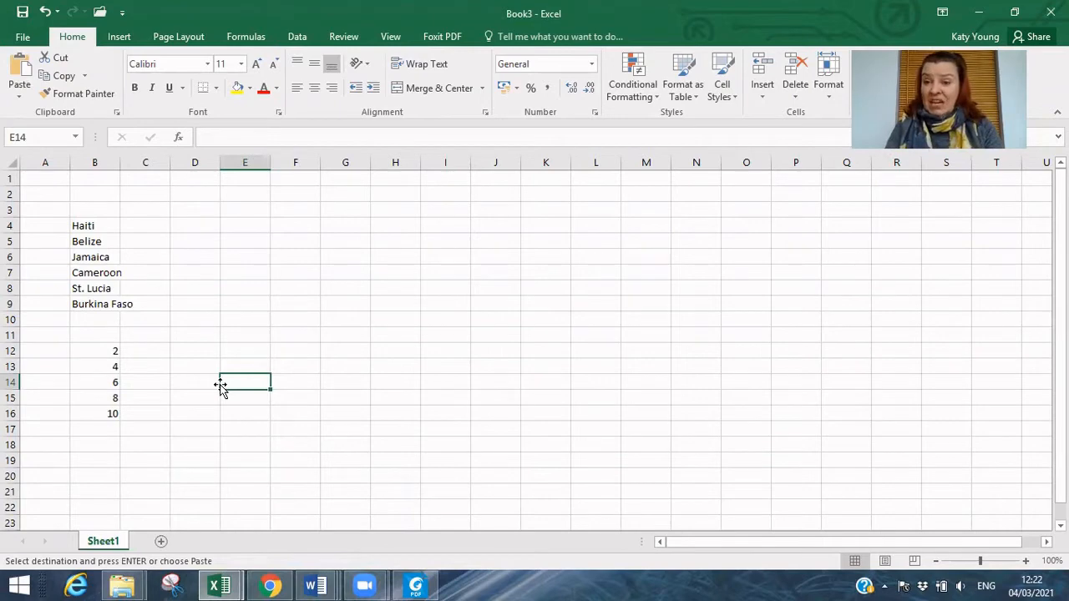
Move Belize from B5 to L9, and move St. Lucia and Burkina Faso from B8:B9 to I5:I6.
click(101, 238)
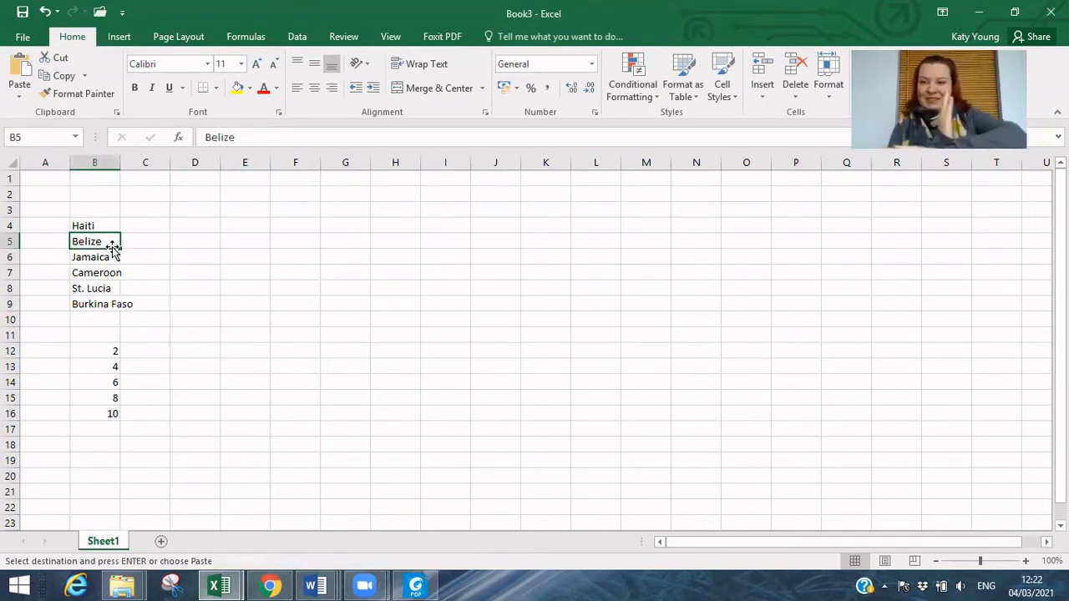
drag(112, 246, 577, 310)
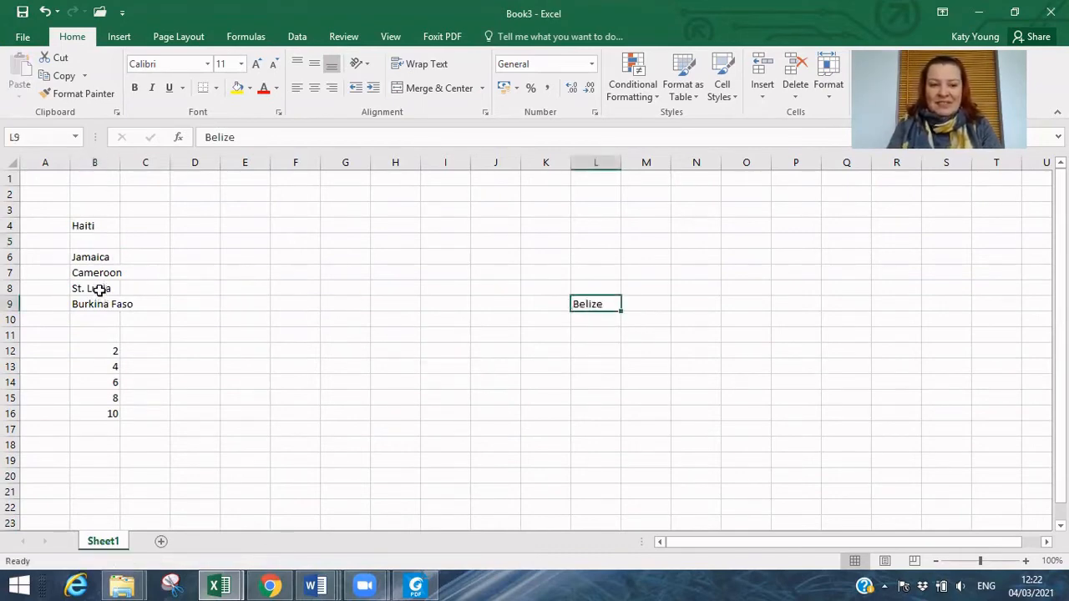
drag(99, 290, 98, 305)
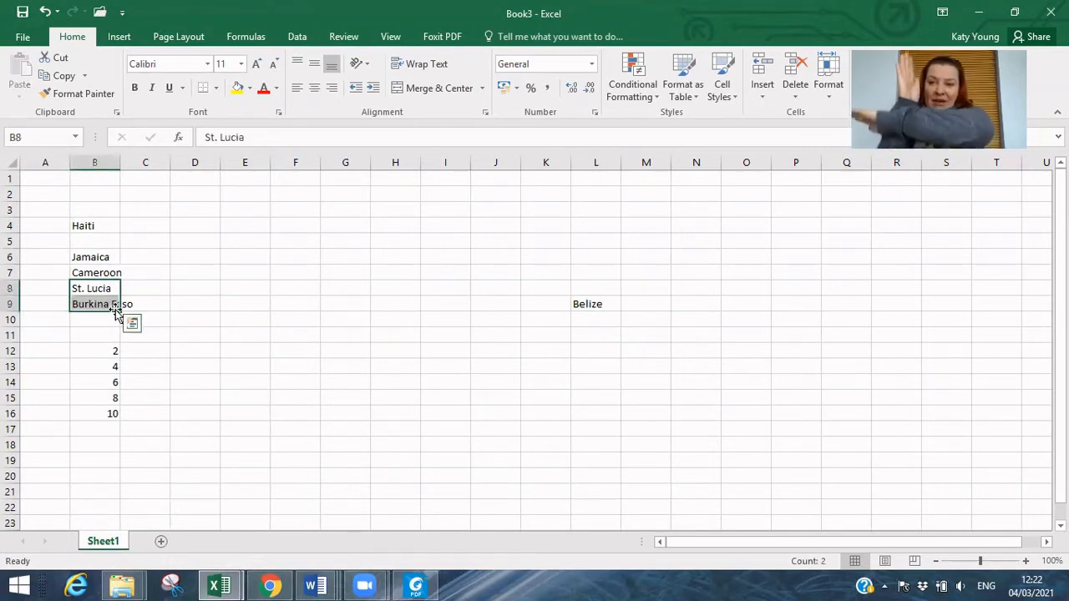
drag(116, 311, 437, 252)
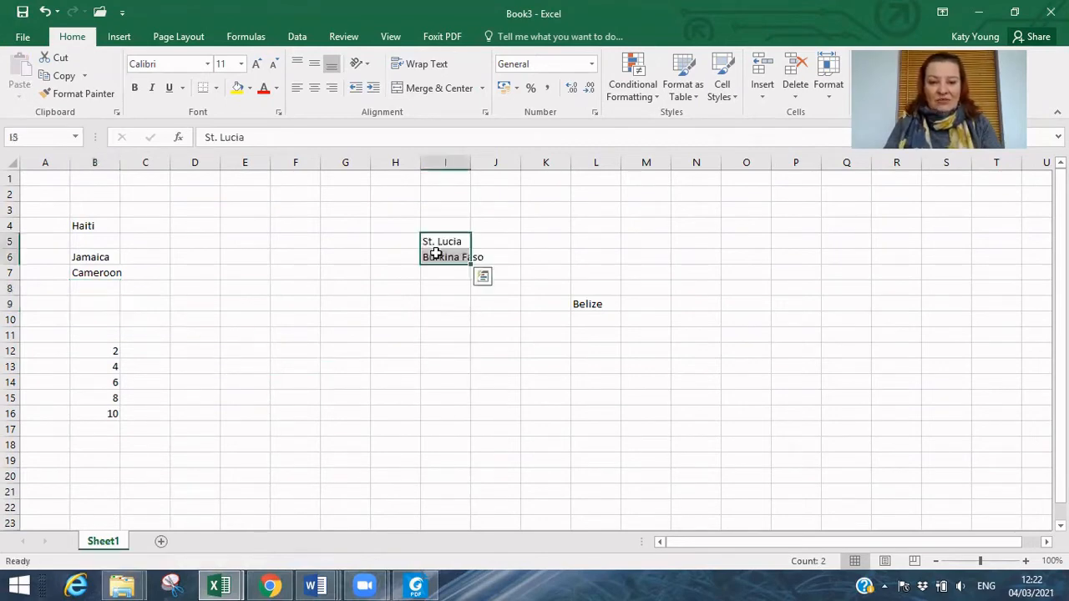
Move the numbers in B12:B13 to G19:G20, and move the 6 in B14 to another blank cell.
drag(110, 351, 184, 386)
drag(360, 484, 361, 484)
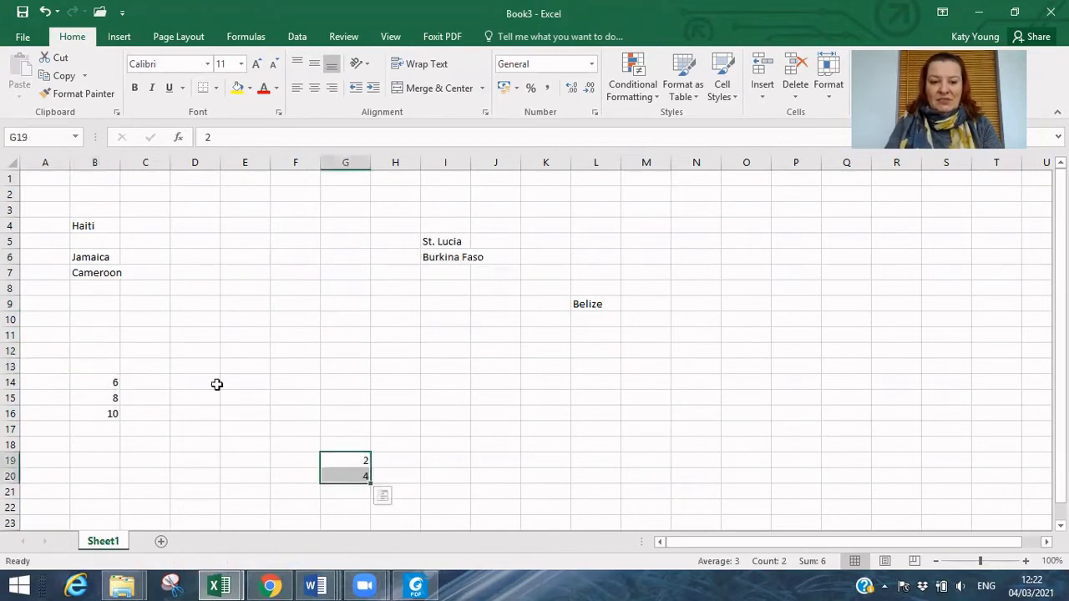
click(114, 377)
drag(114, 377, 264, 305)
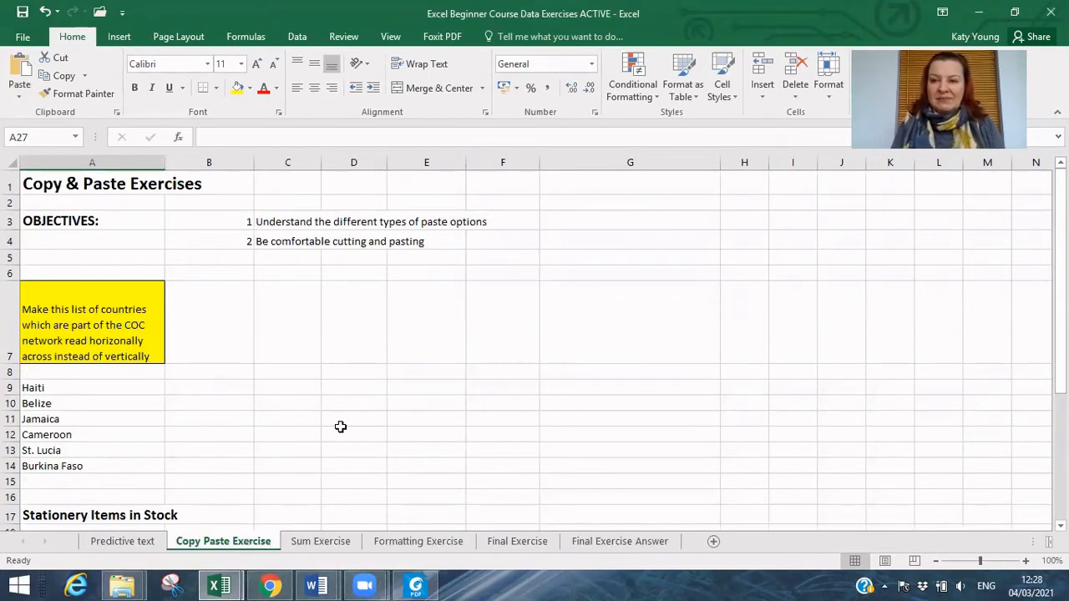
On the Copy Paste Exercise sheet, copy the countries A9:A14, paste them transposed across row 7 from C7, and clear the copy selection.
click(202, 385)
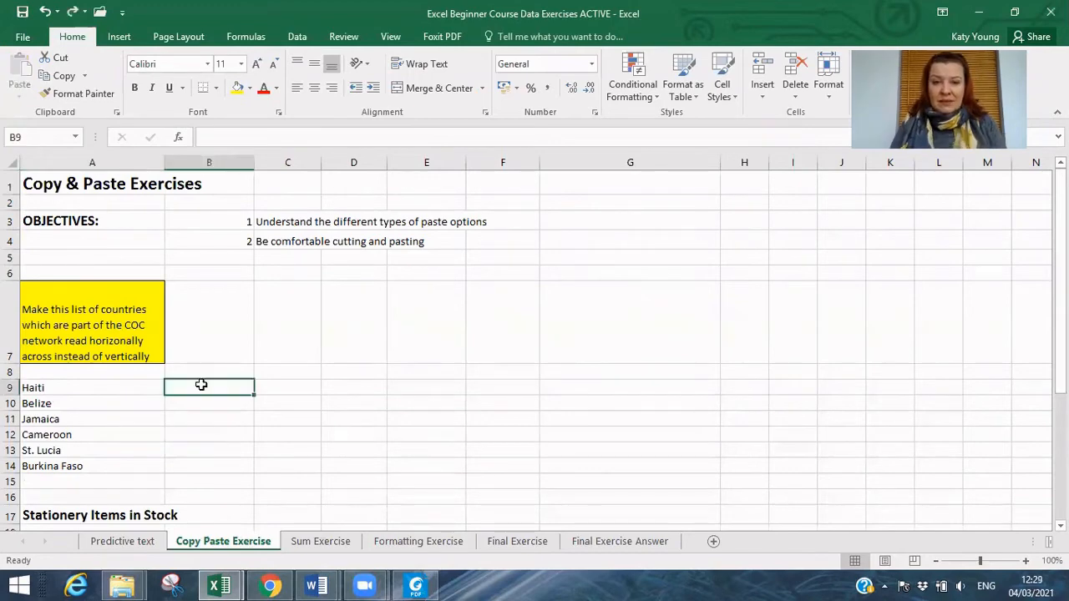
click(84, 387)
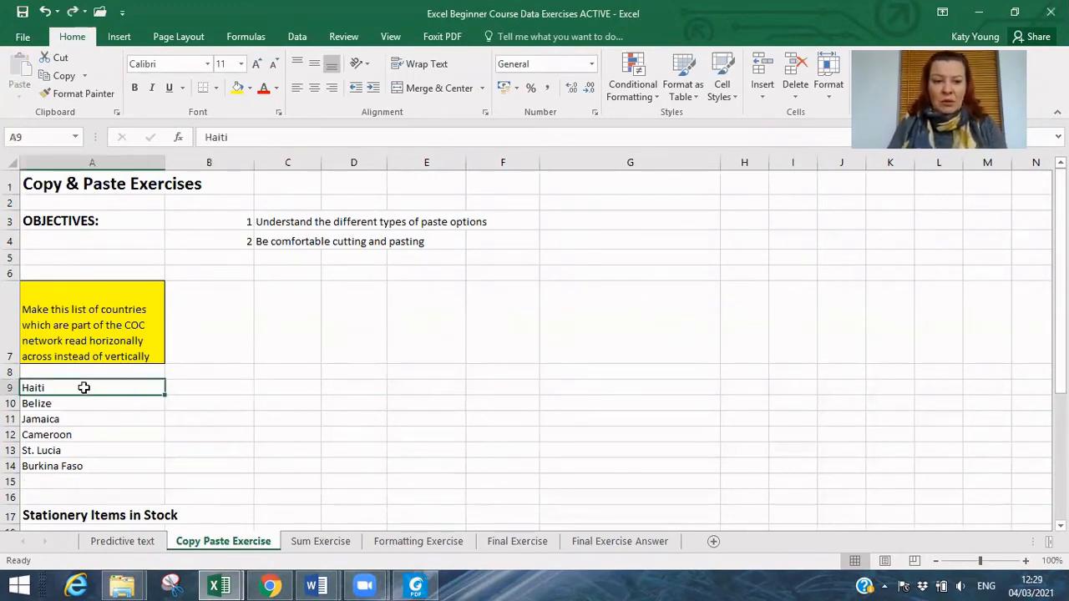
drag(84, 387, 81, 461)
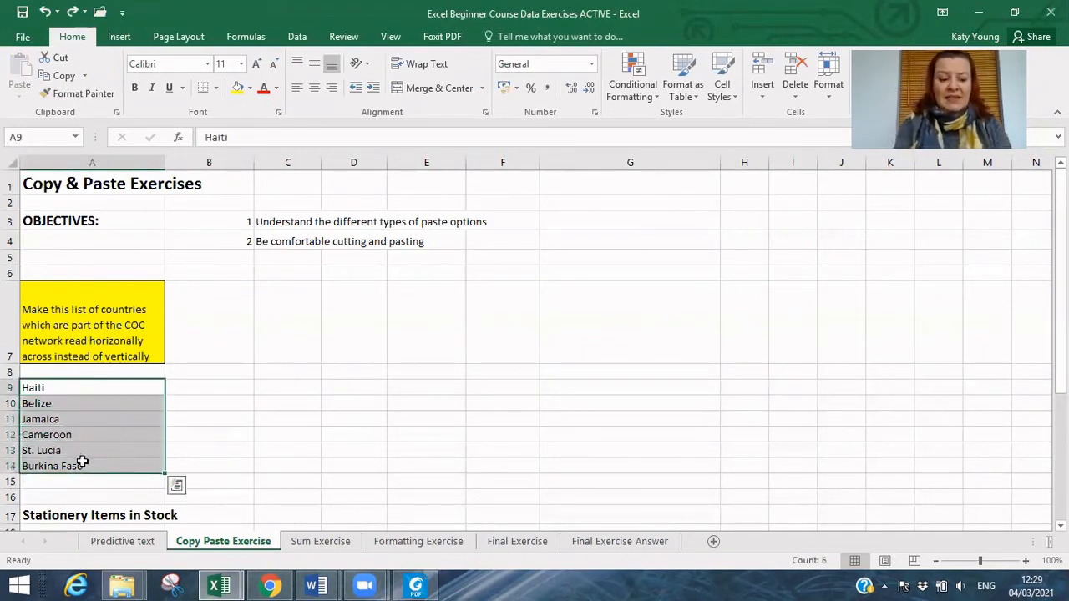
key(ctrl+c)
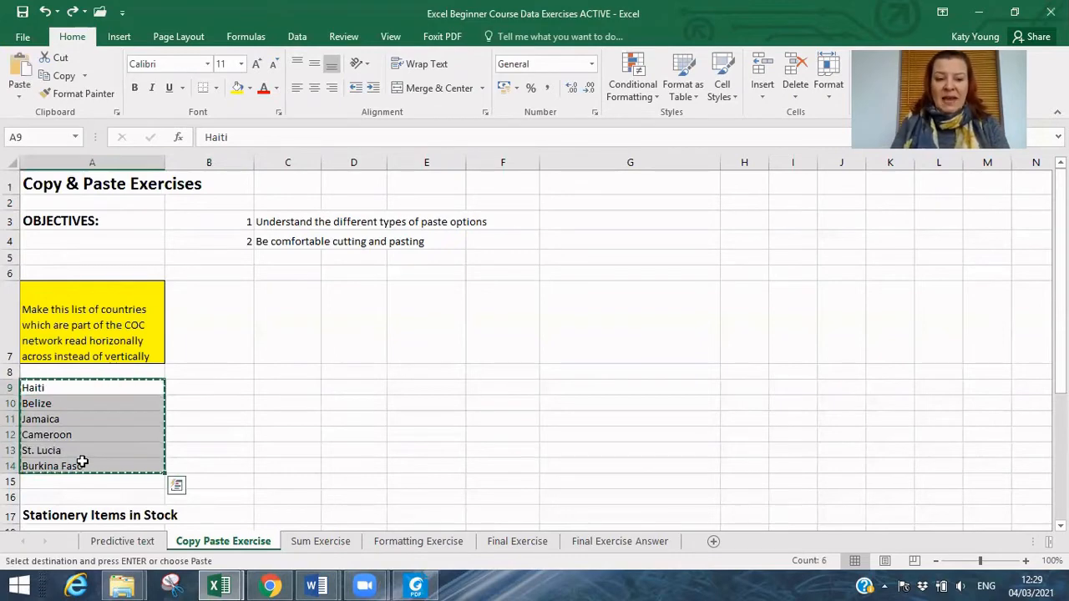
click(279, 323)
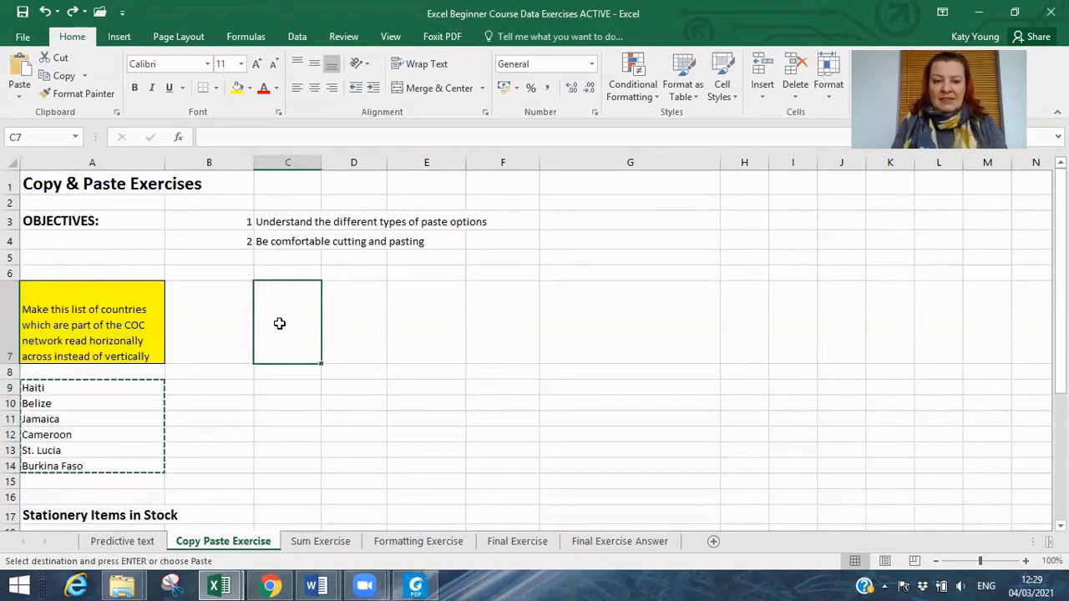
right_click(279, 324)
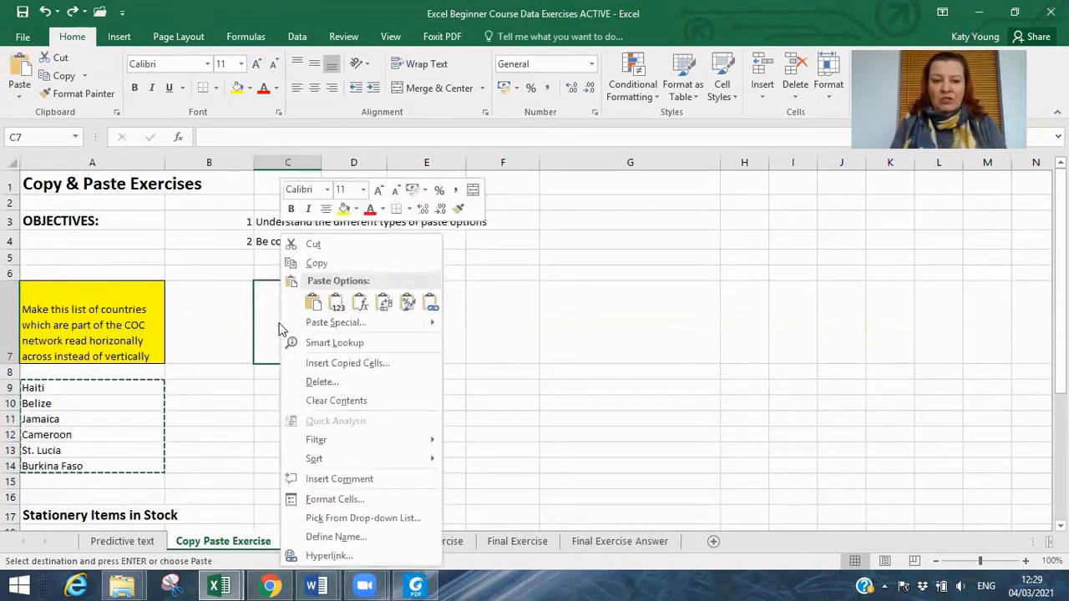
click(389, 305)
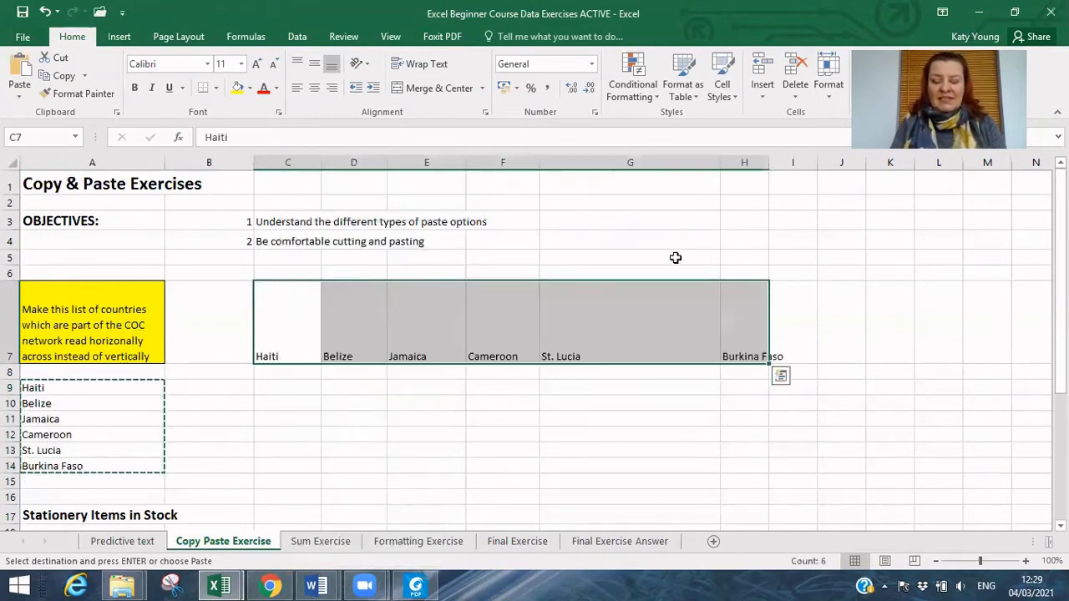
click(381, 466)
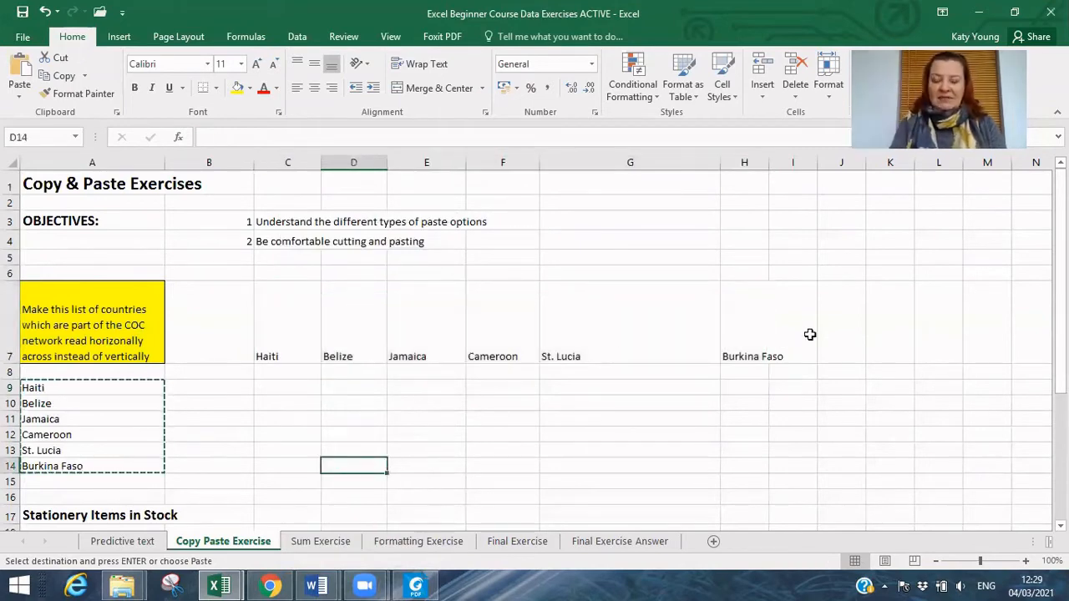
key(Escape)
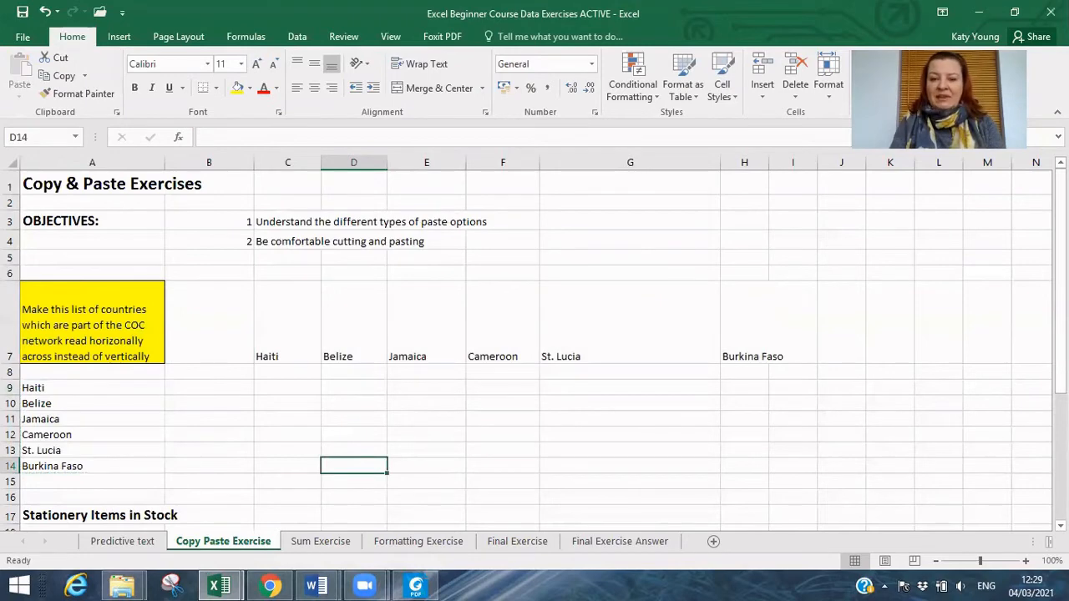
Copy the remaining-stock formulas D20:D26 in the Stationery Items table and paste them normally into column E starting at E20.
drag(1060, 308, 1061, 347)
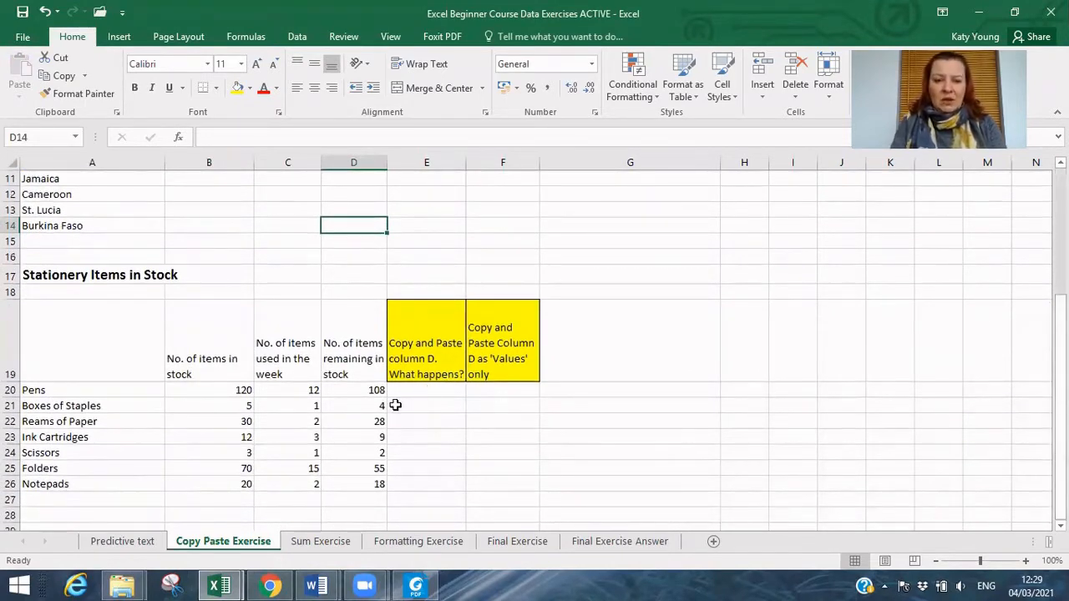
drag(372, 391, 367, 483)
key(ctrl+c)
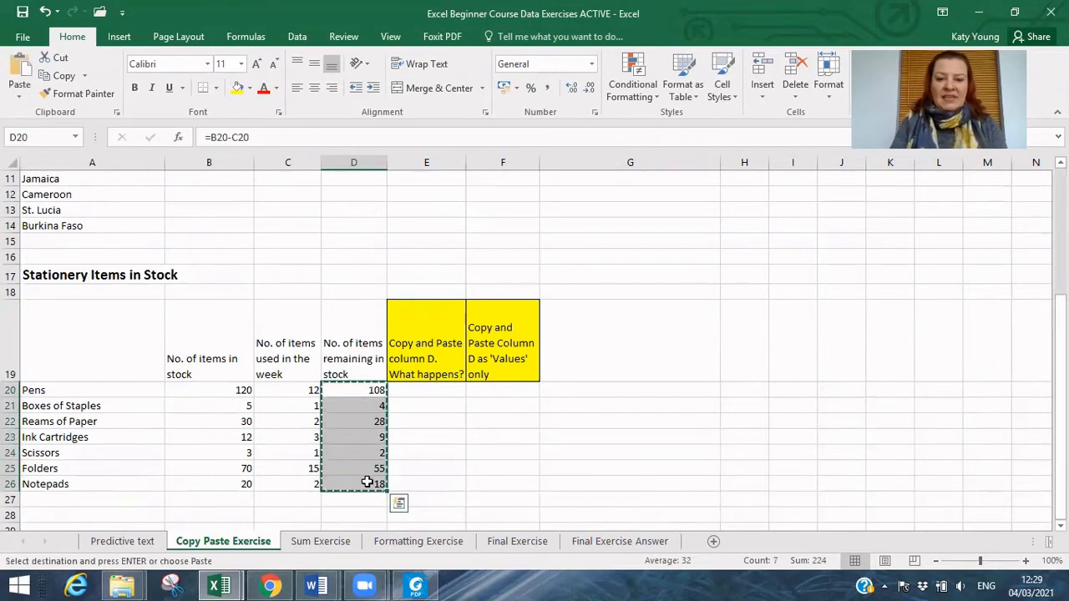
click(433, 388)
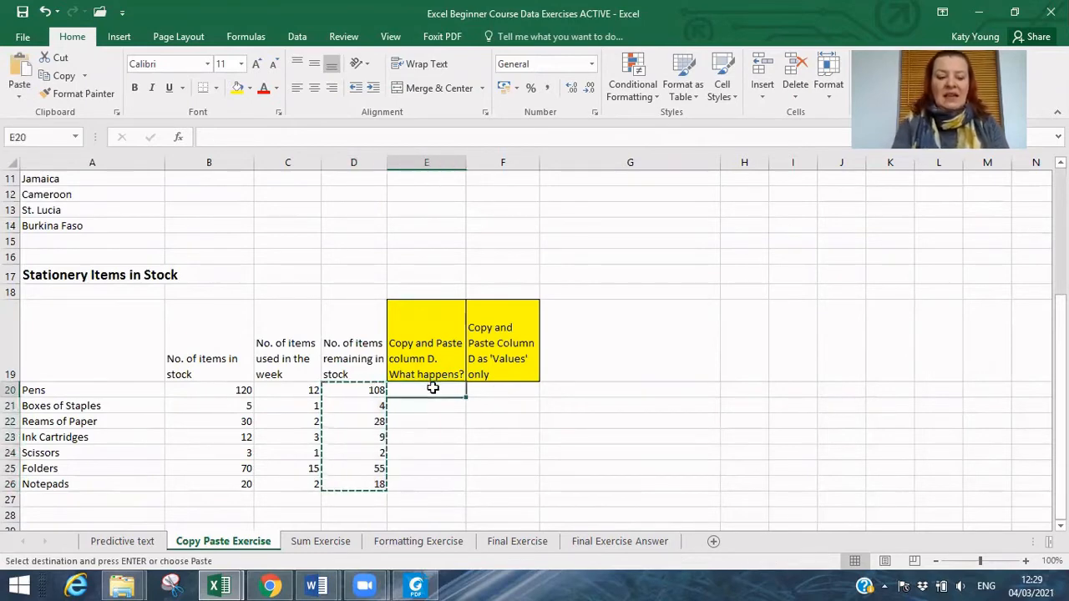
key(ctrl+v)
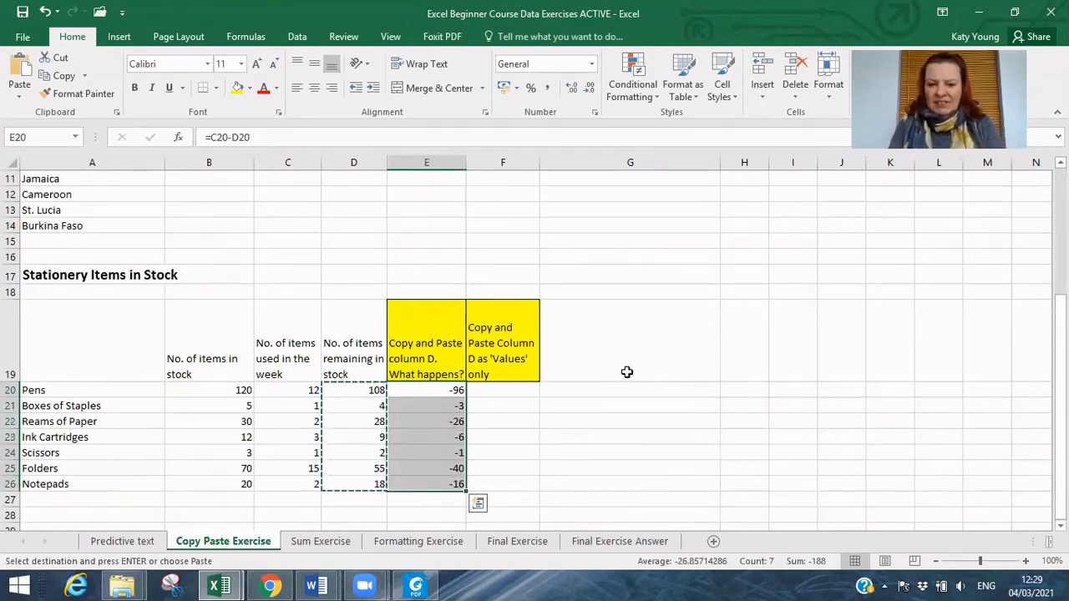
Clear the copy selection and inspect the formula pasted into E20.
click(678, 408)
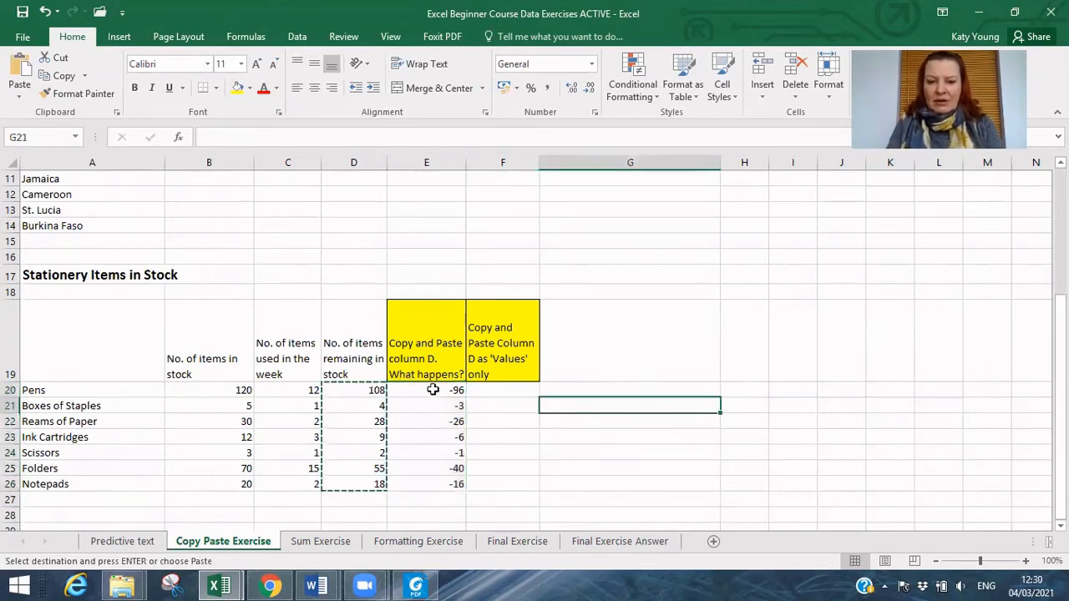
key(Escape)
click(440, 391)
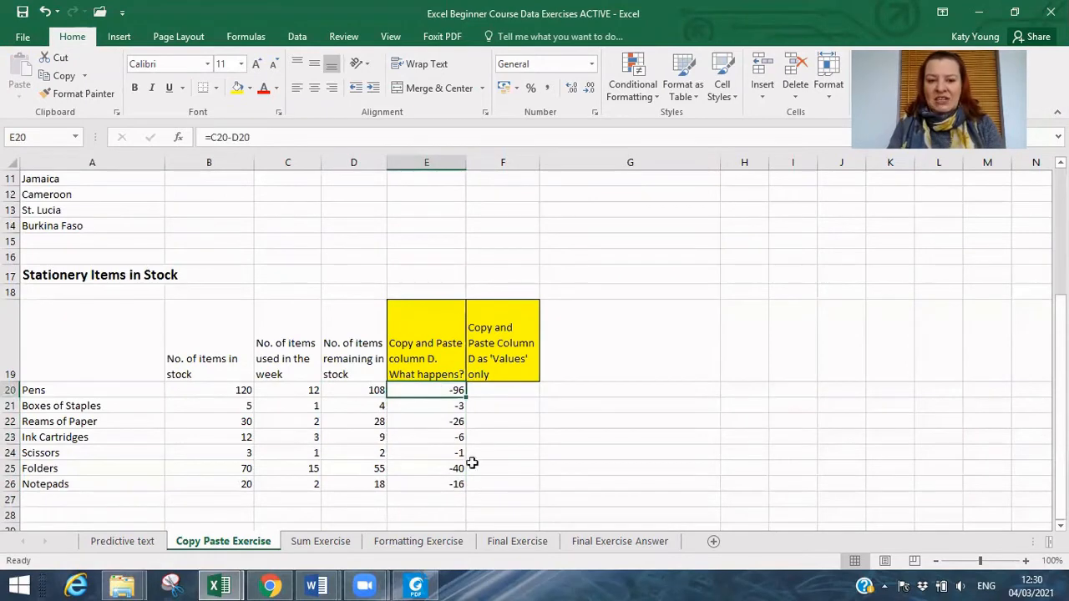
Inspect the pasted formulas in E20 and E21 of the Stationery Items table, leaving them as they are.
double_click(423, 390)
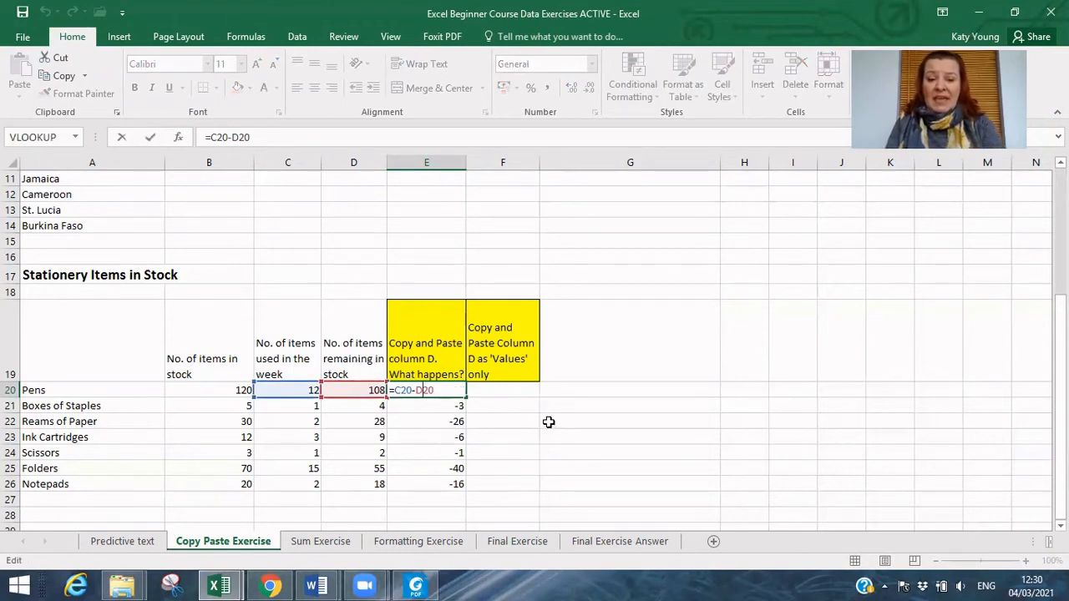
key(Return)
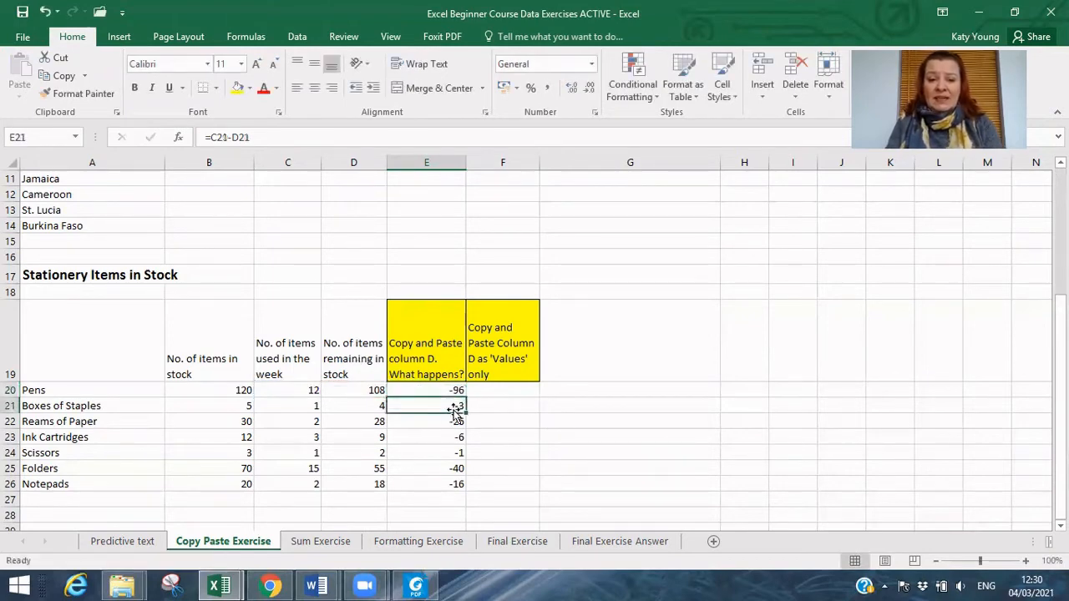
double_click(455, 407)
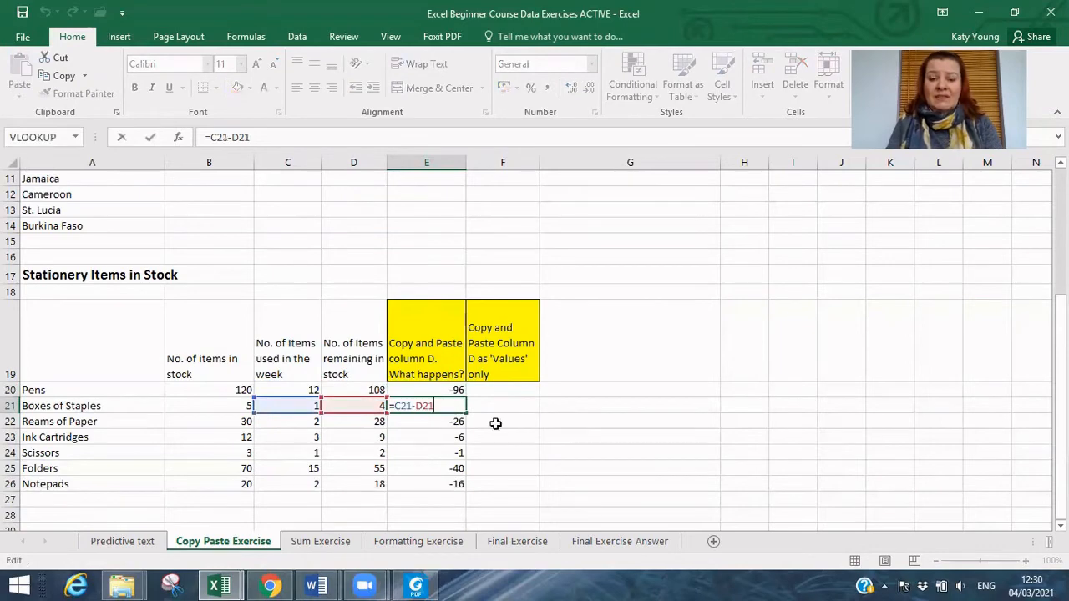
key(Escape)
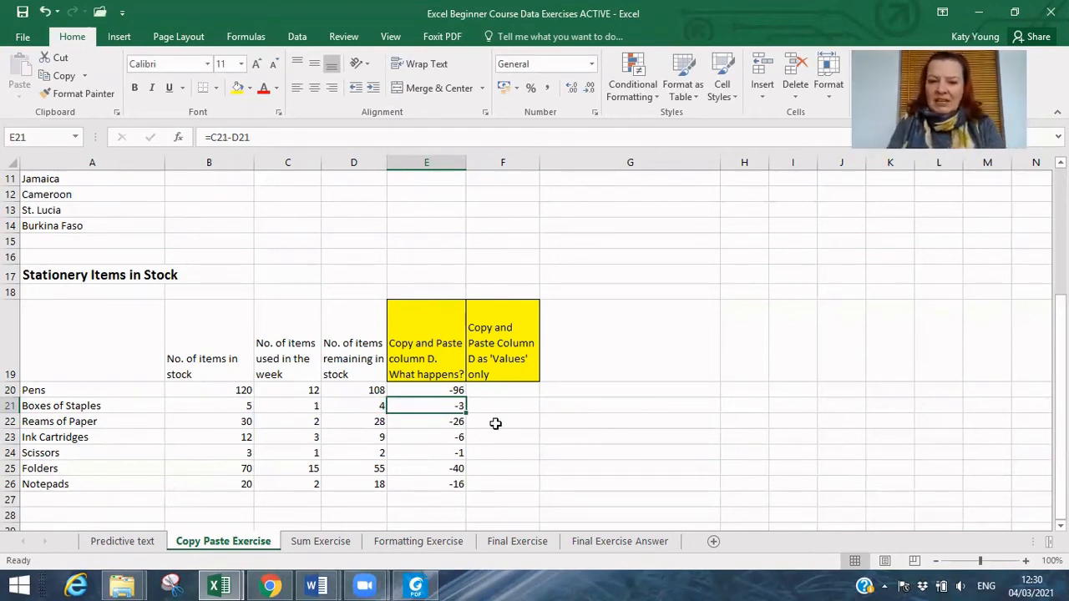
Copy the remaining-stock figures D20:D26 and paste them as values only into column F starting at F20.
drag(361, 390, 362, 484)
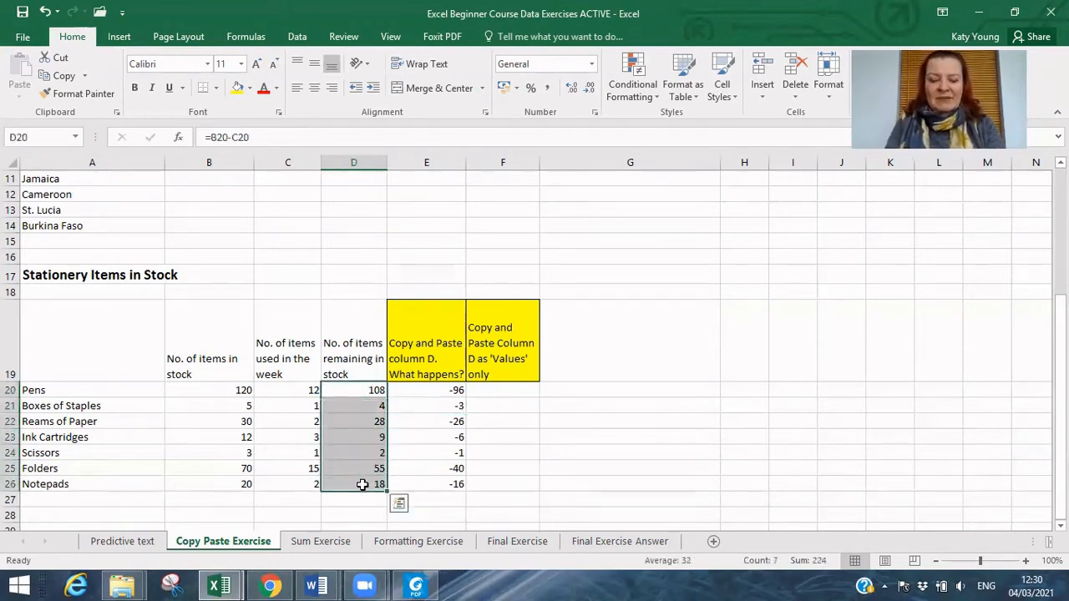
key(ctrl+c)
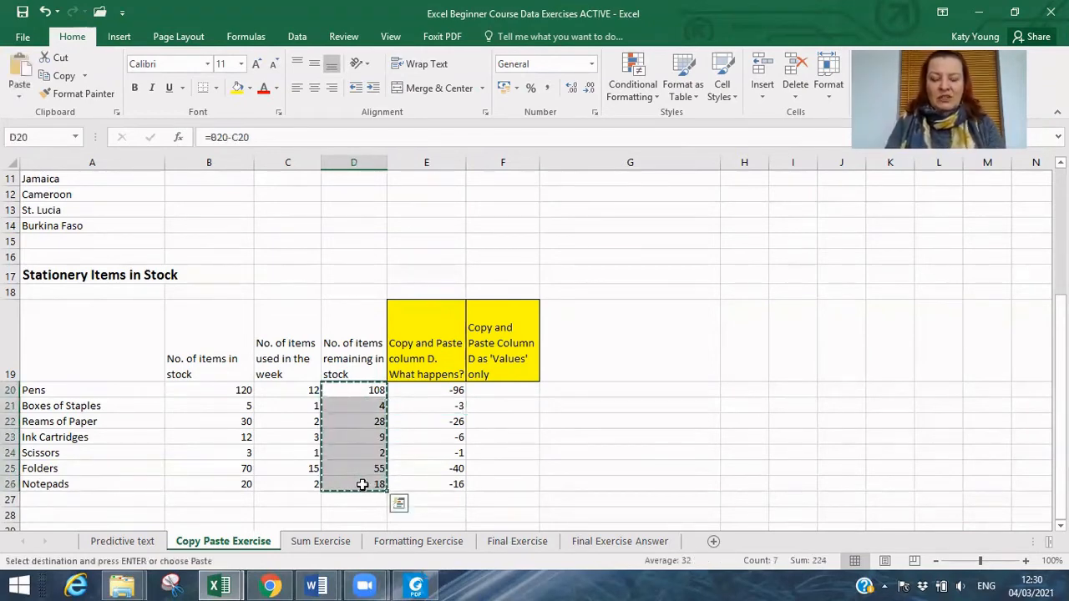
click(501, 390)
right_click(502, 391)
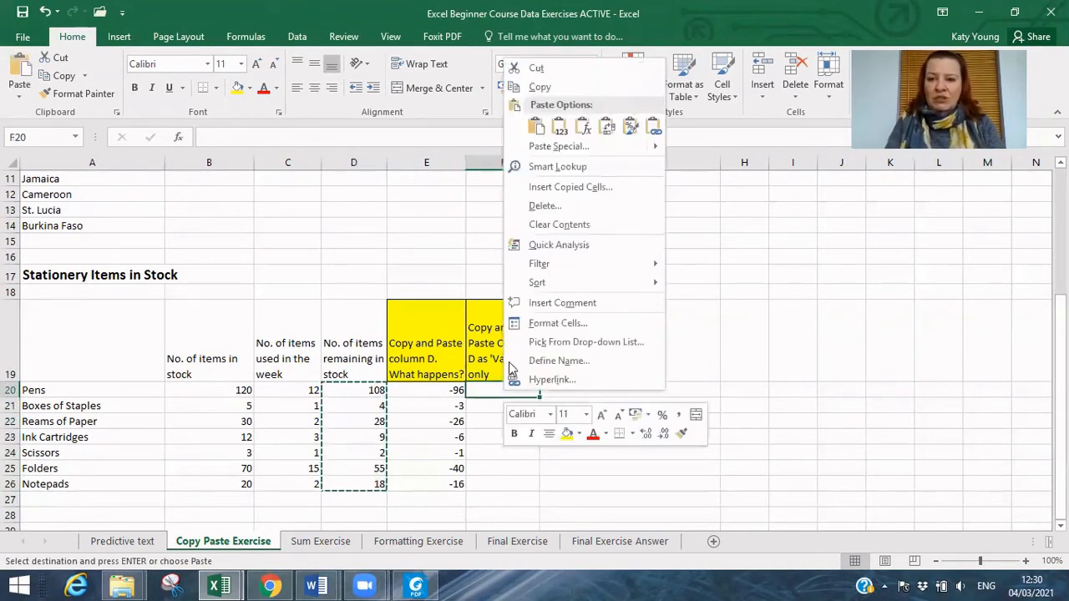
click(560, 126)
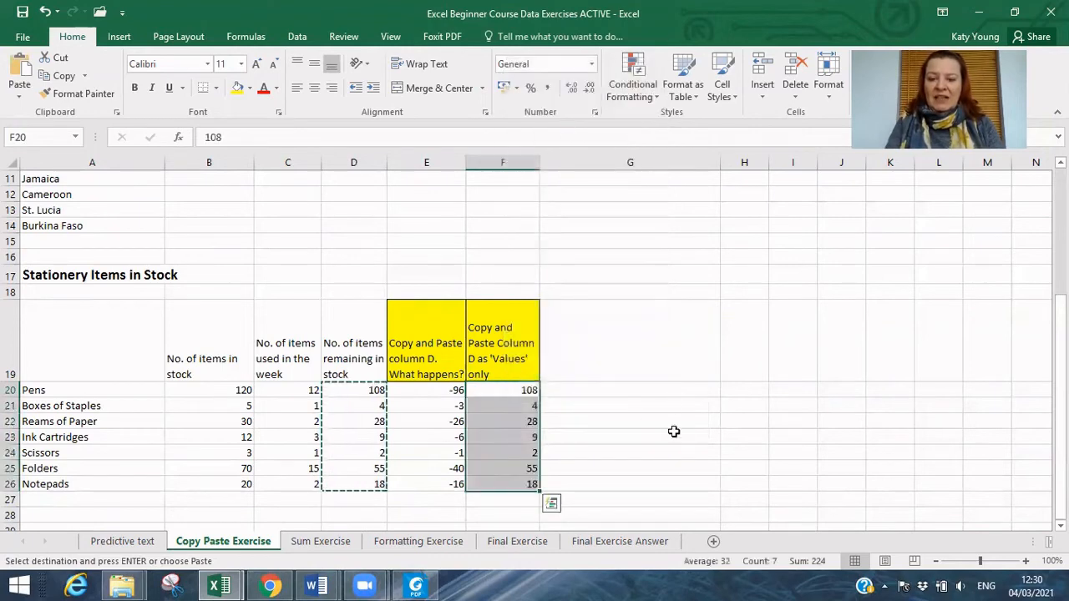
Clear the copy selection and compare the contents of F20 with the formula in D20, checking column F down to F26.
click(585, 401)
click(511, 390)
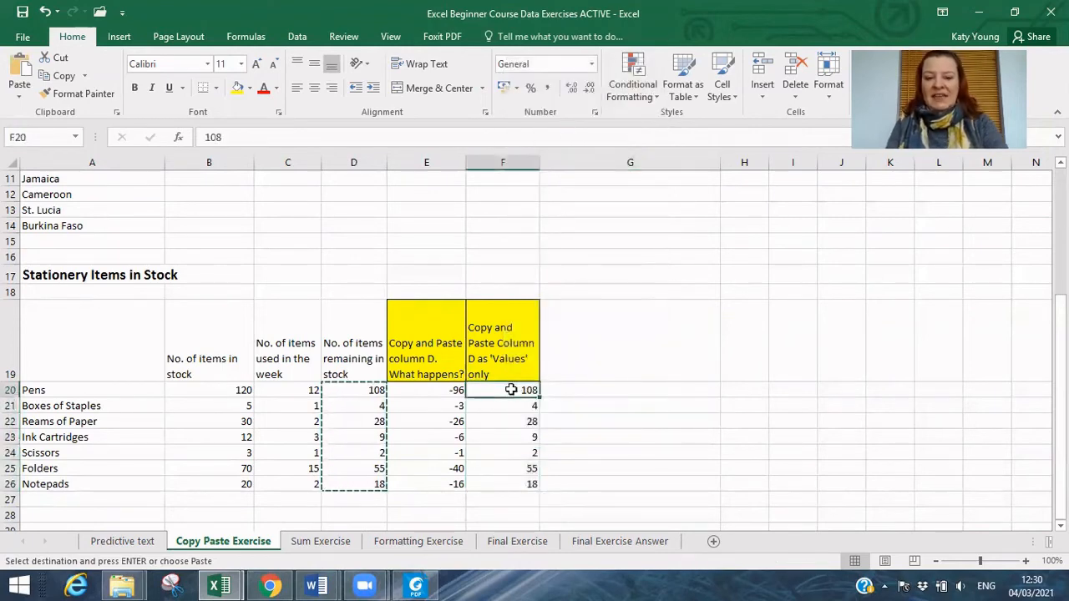
key(Escape)
key(Left)
key(Left)
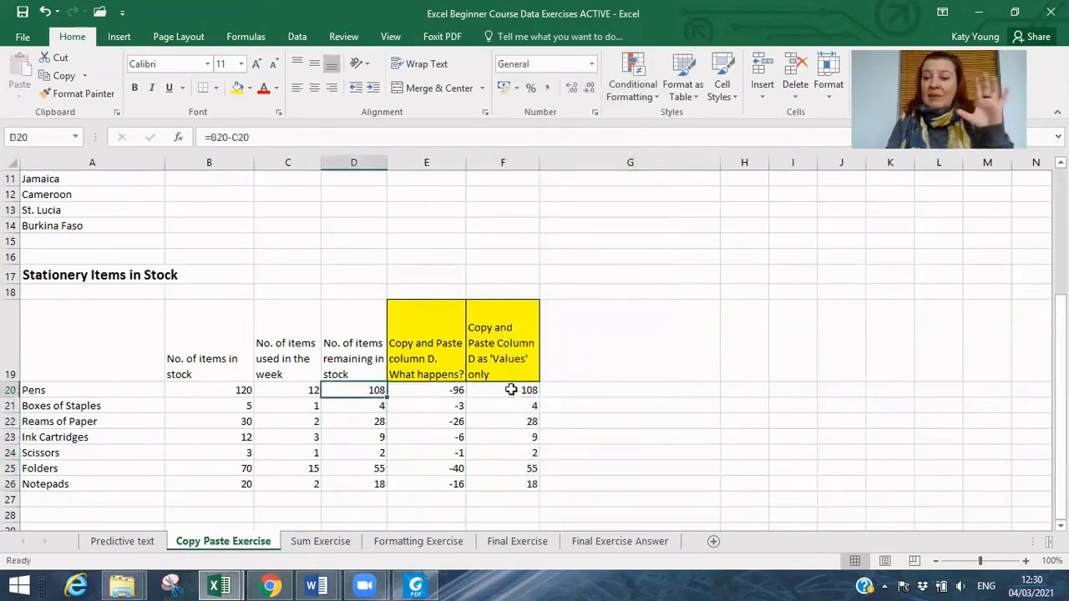
key(Right)
key(Right)
key(Right)
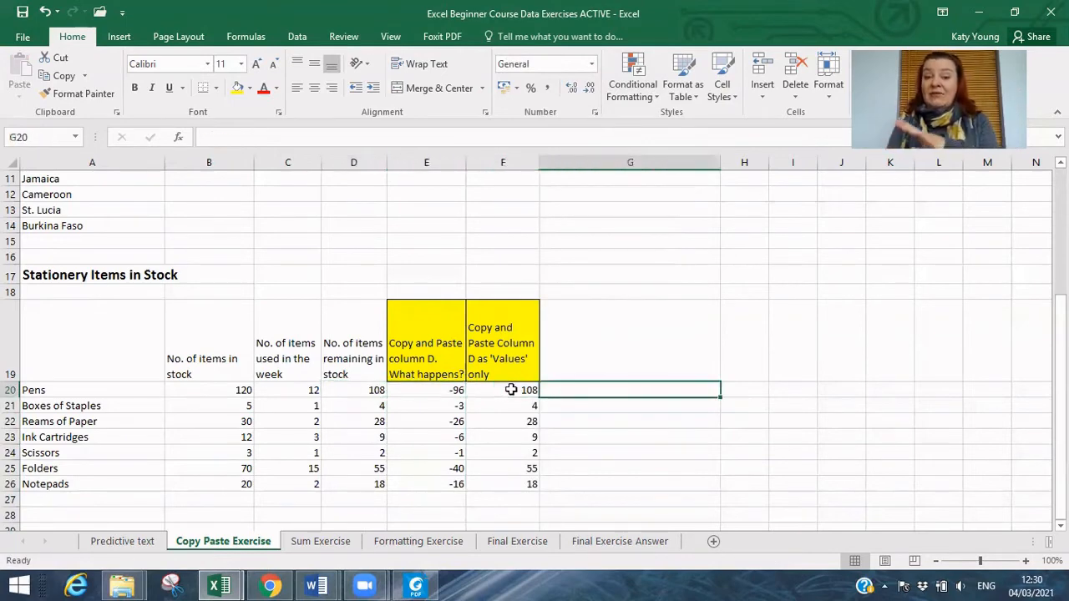
key(Left)
key(Down)
key(Down)
key(Down)
key(Down)
key(Down)
key(Down)
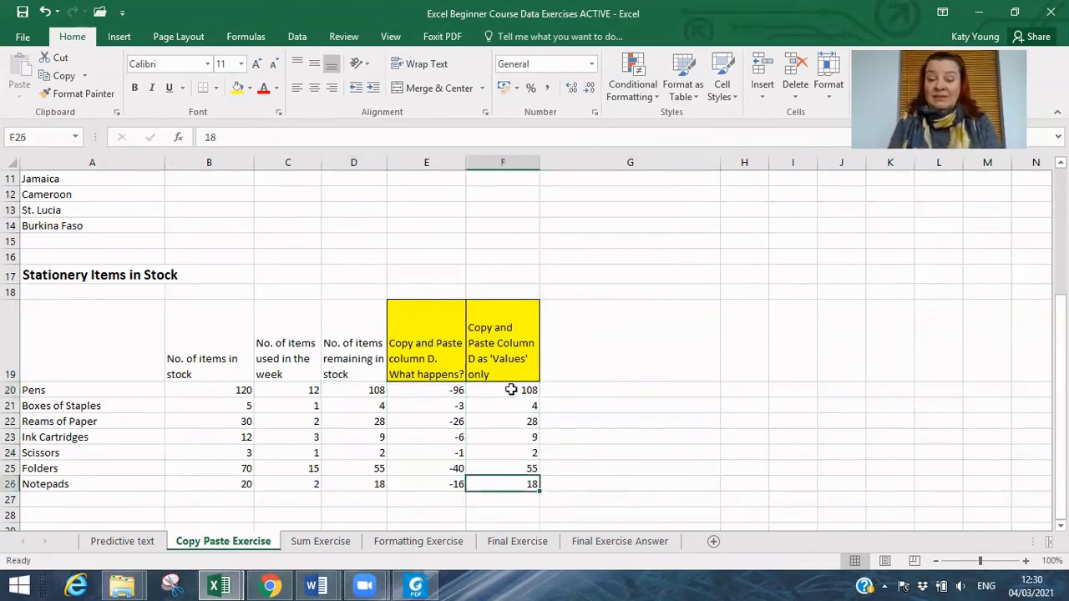
Switch to the Excel Beginners Course PDF in Foxit PhantomPDF and read sections 8.1 Quick Sum and 8.2 Autosum.
click(415, 585)
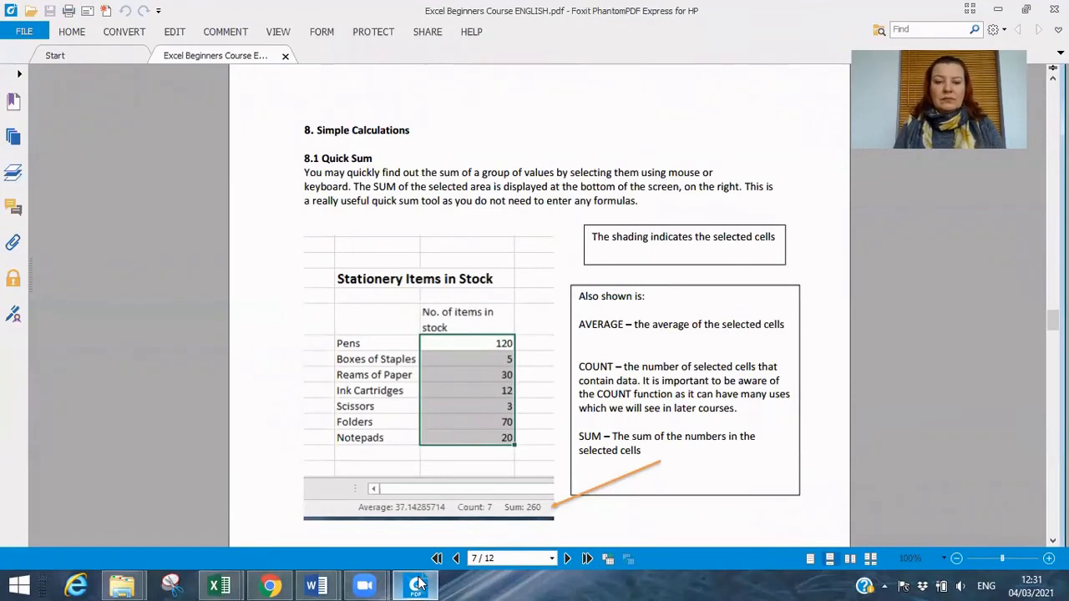
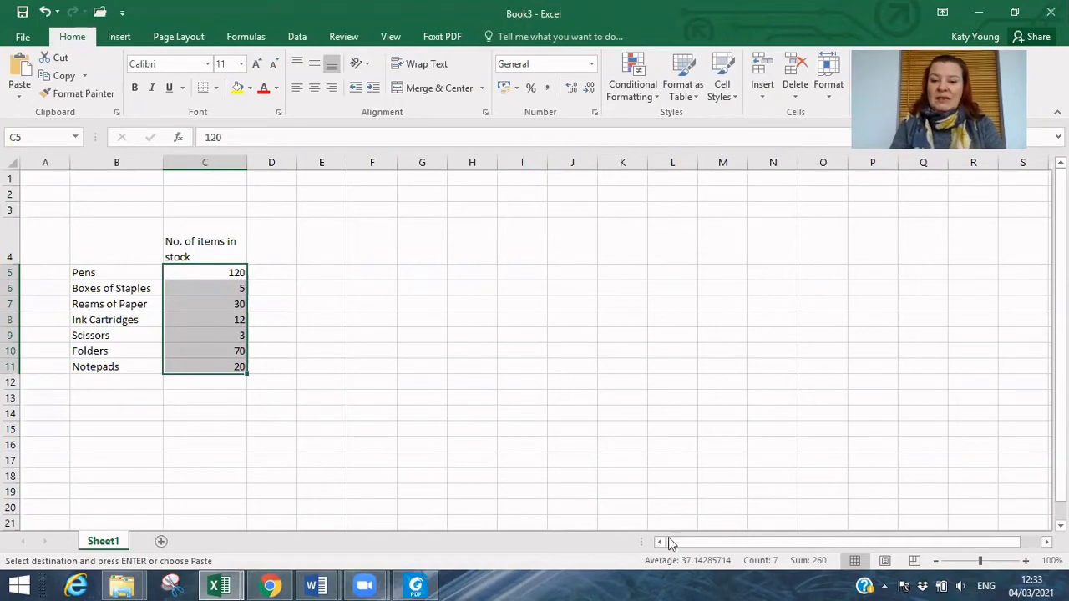
click(551, 369)
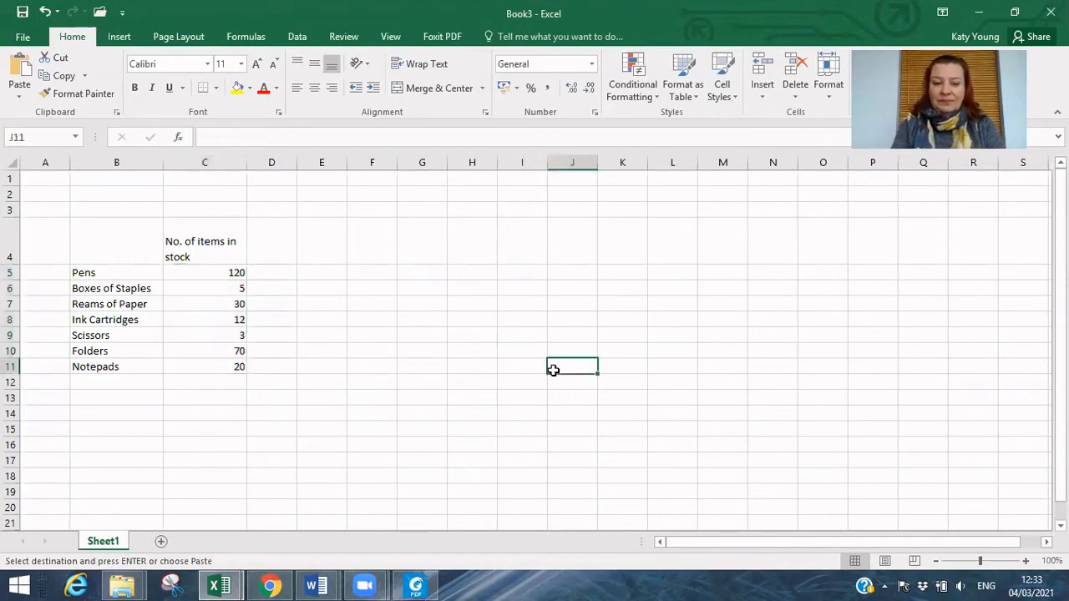
click(415, 586)
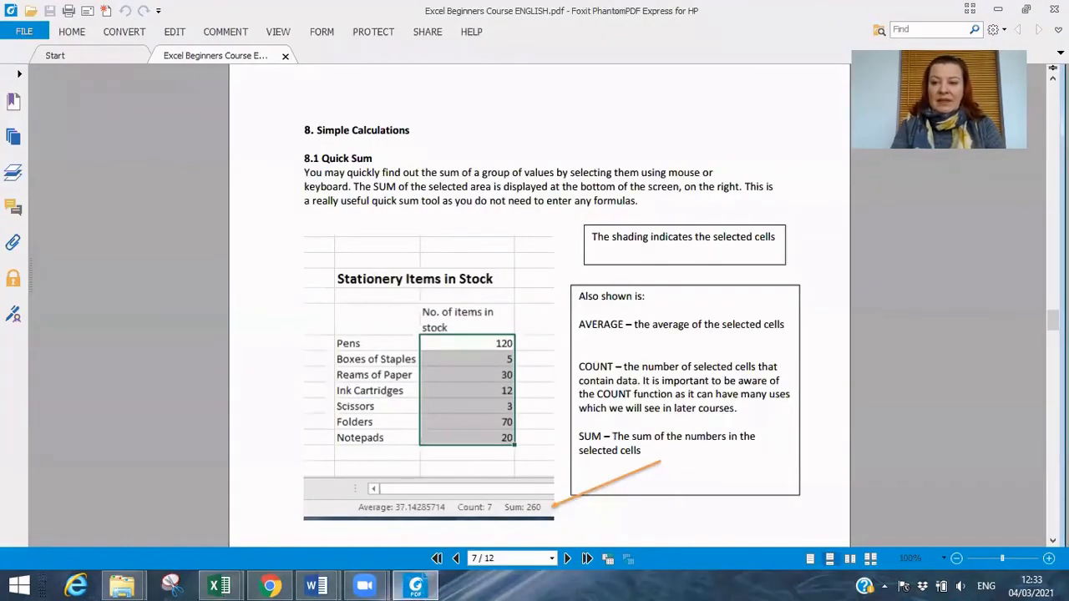
scroll(551, 305, down, 5)
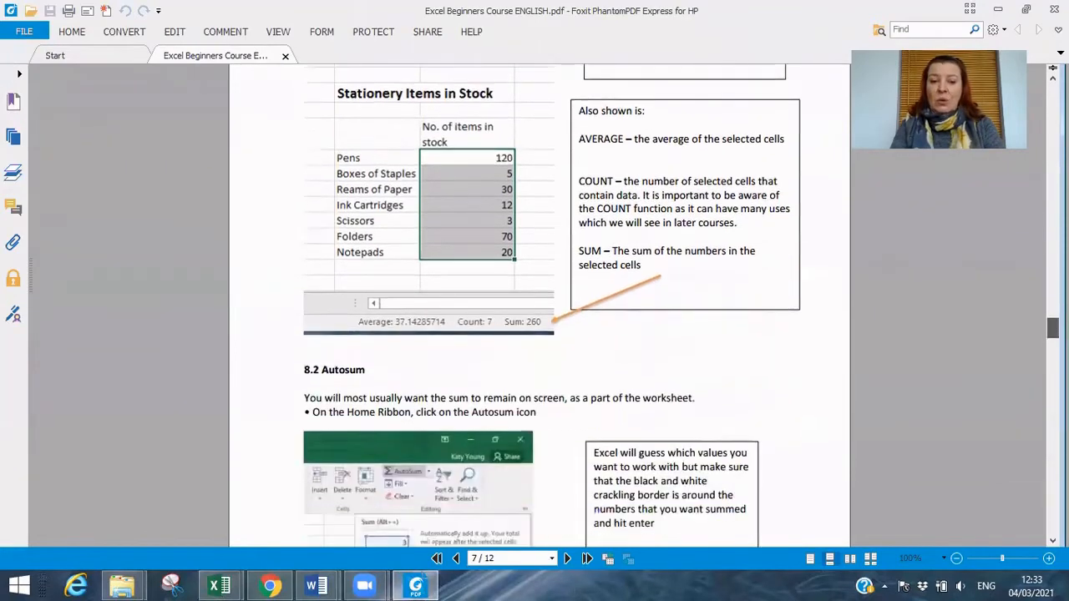
scroll(551, 306, down, 3)
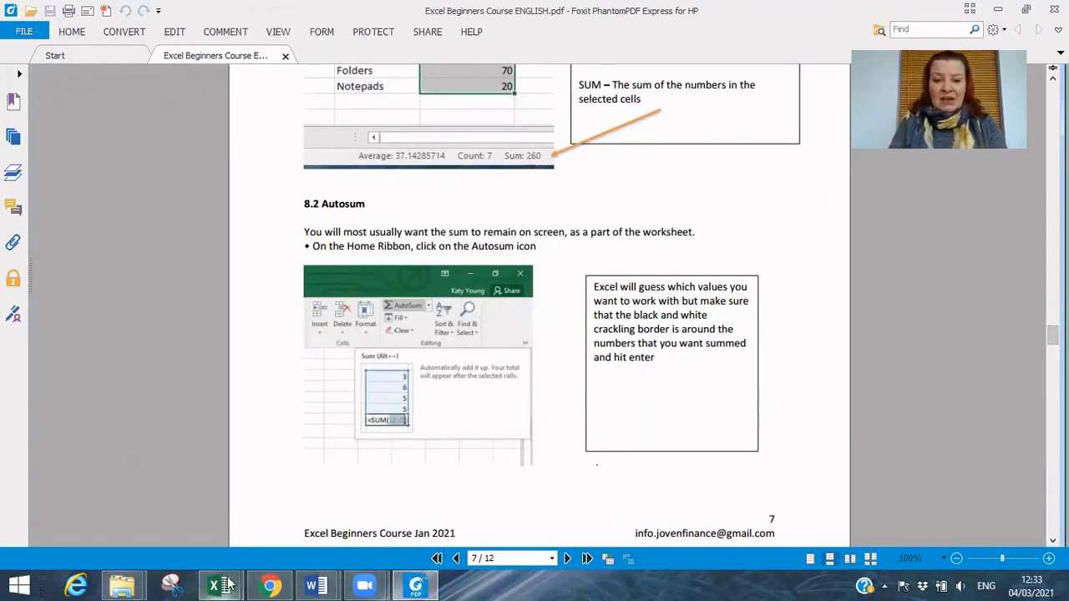
Switch to the Book3 workbook in Excel and label B12 below Notepads as TOTAL.
mouse_move(224, 584)
click(319, 514)
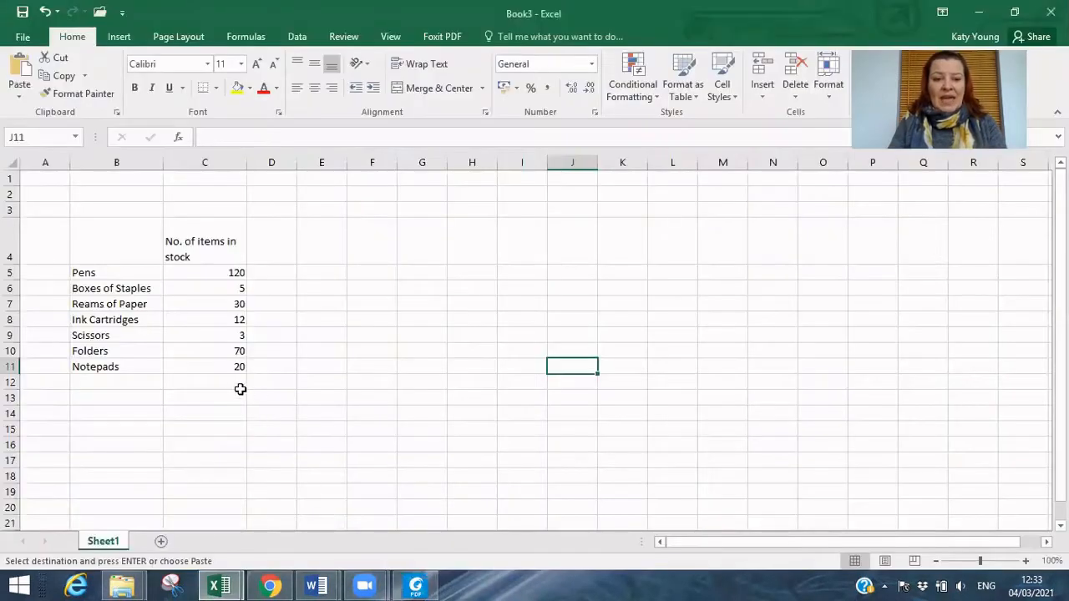
click(121, 382)
text(T)
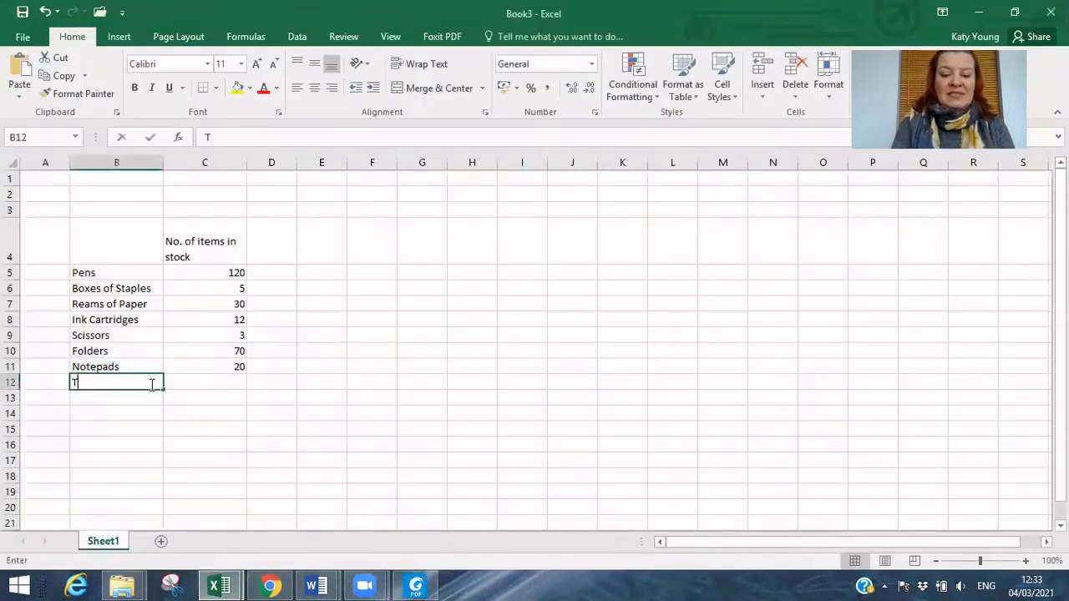
text(OTAL)
key(Return)
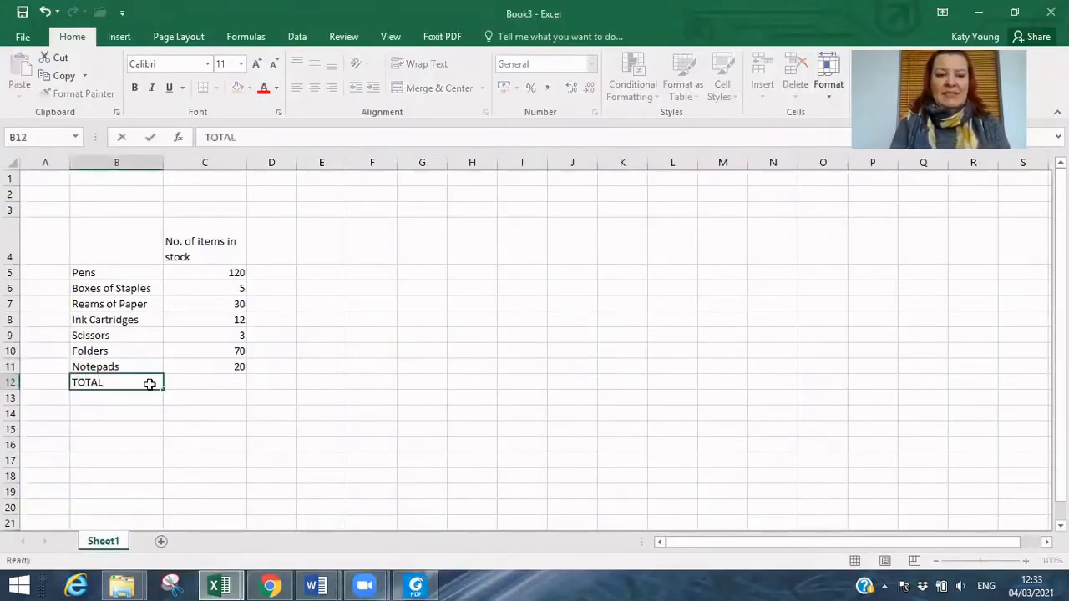
Total the number of items in stock in C12 with AutoSum over C5:C11.
key(Up)
key(Right)
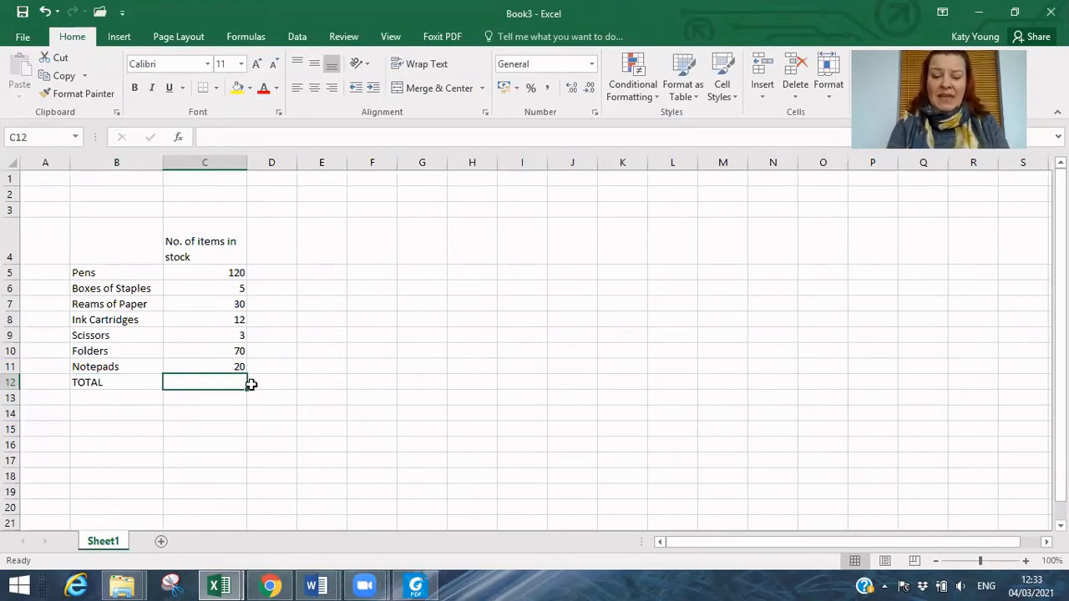
text(=)
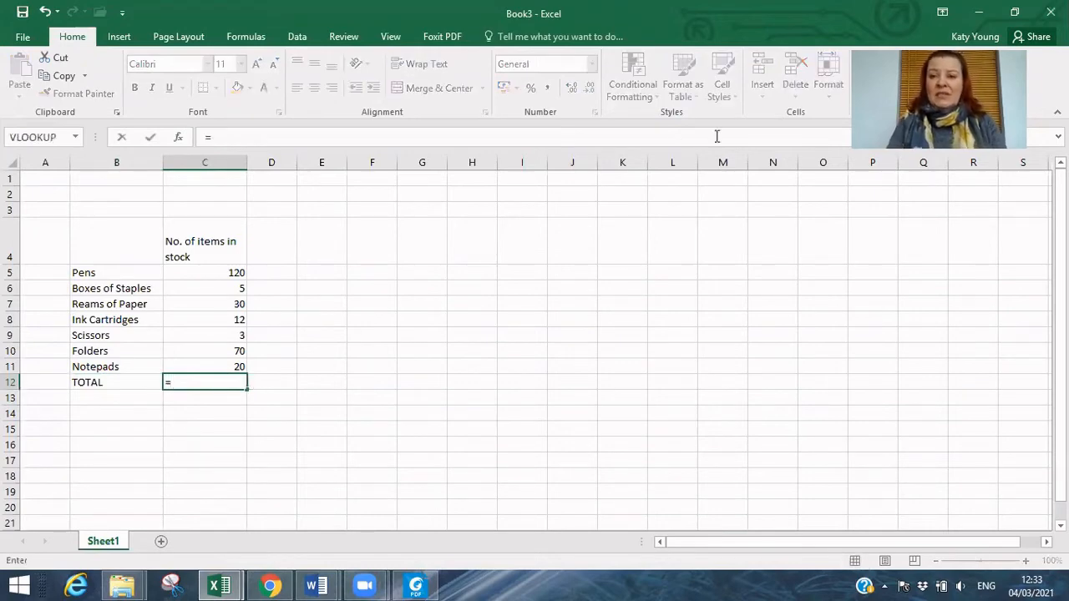
click(848, 95)
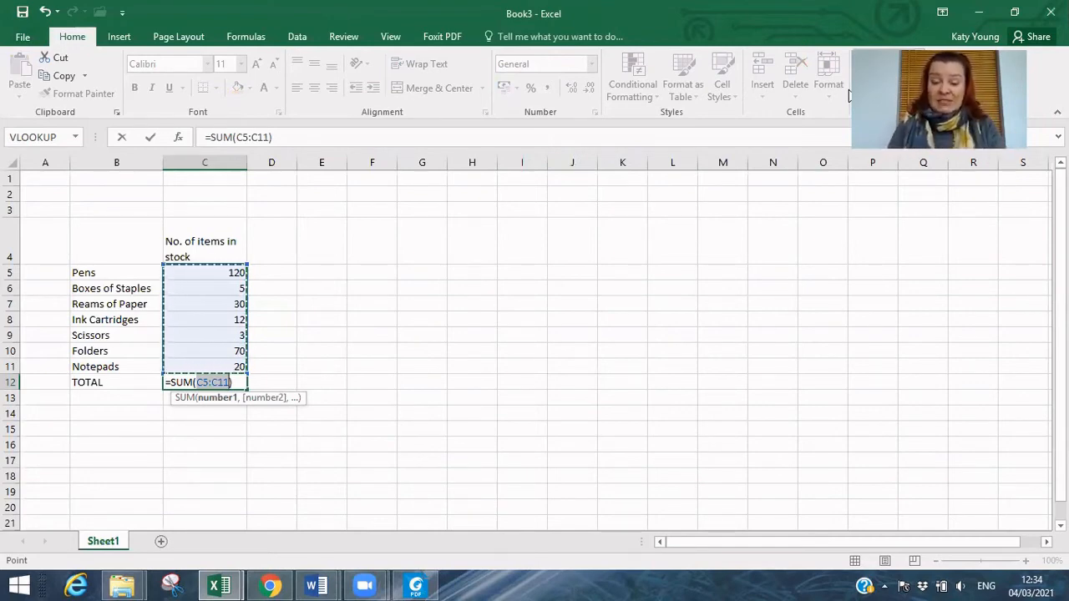
key(Return)
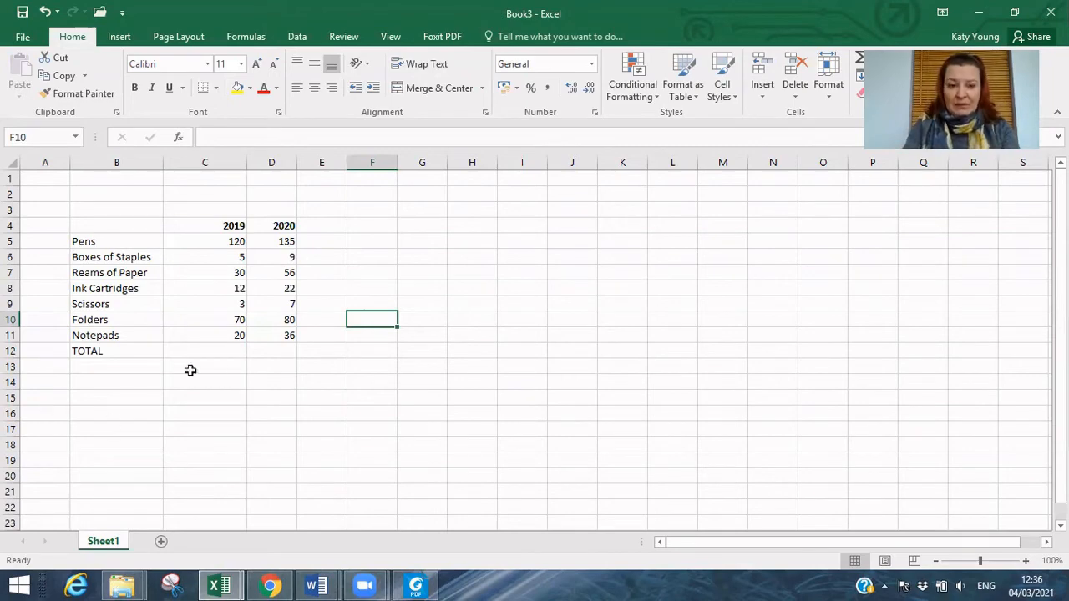
Total the 2019 column in C12 with AutoSum, correcting the range to C5:C11, and undo the total.
click(227, 347)
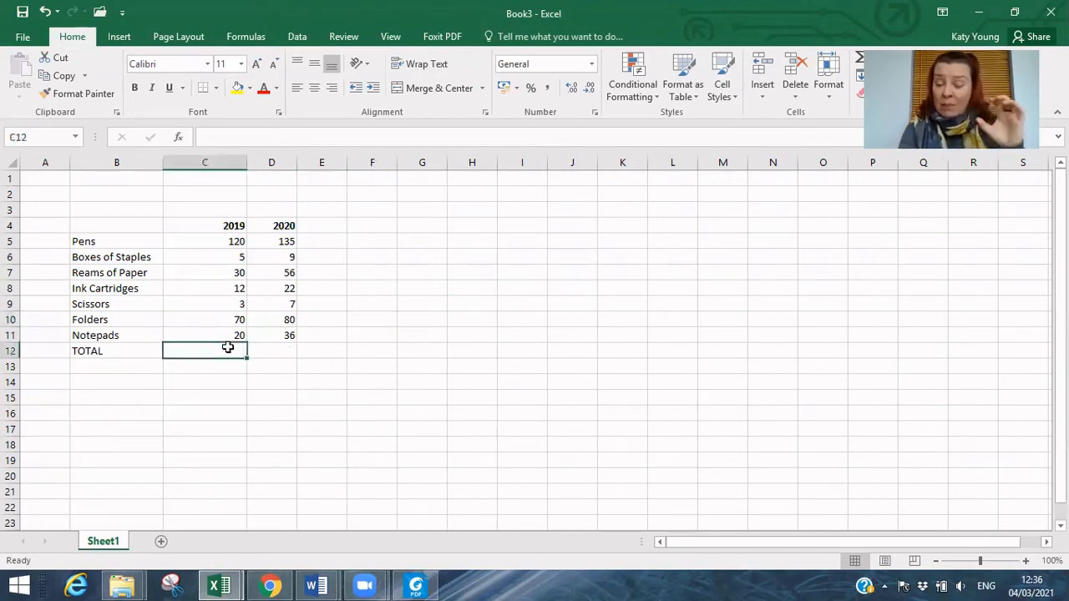
text(=)
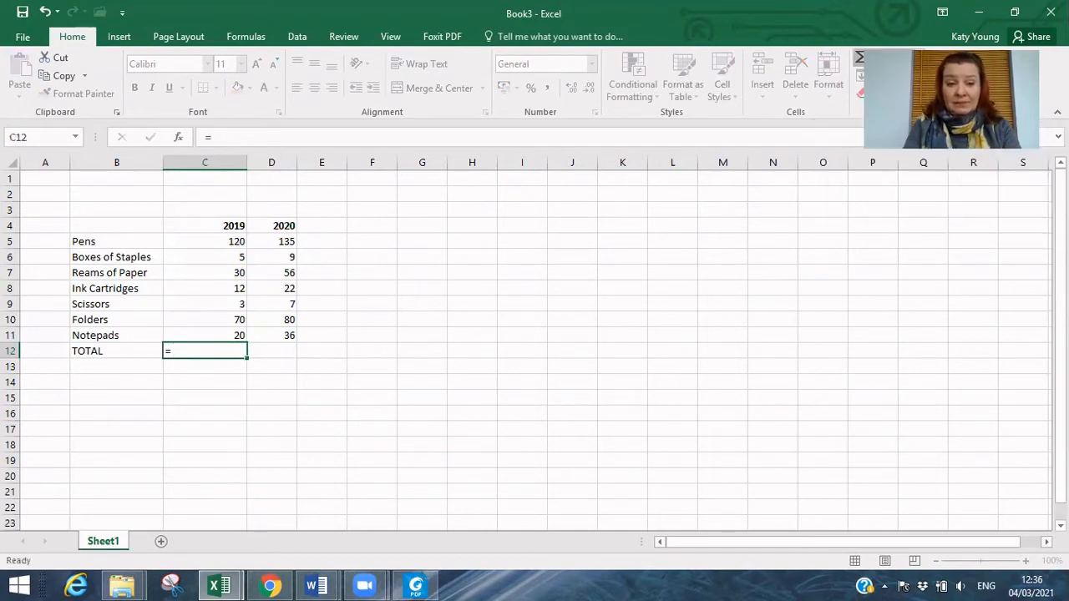
click(860, 58)
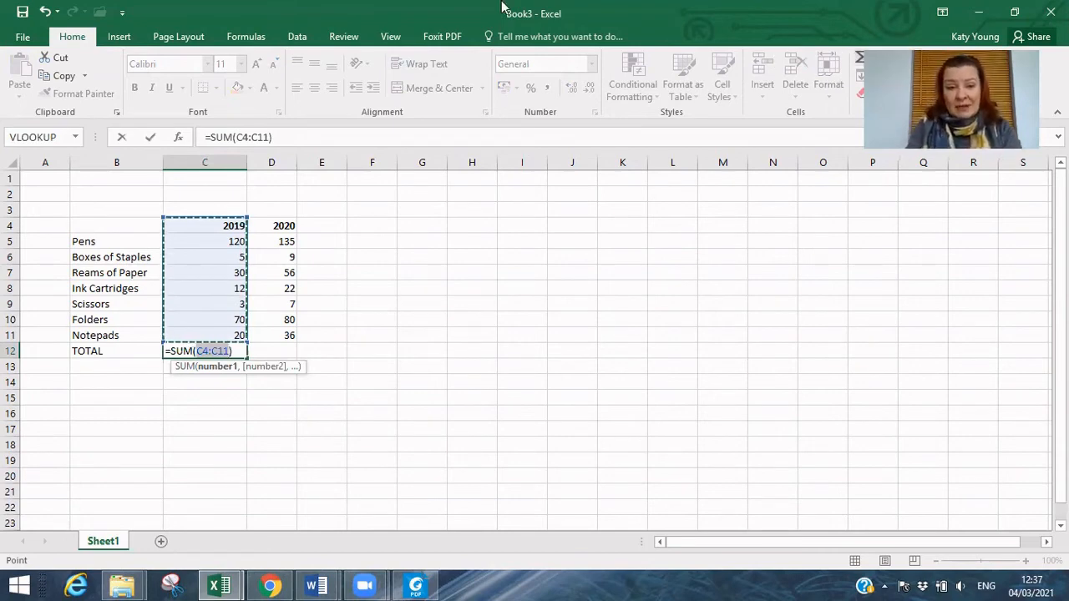
click(233, 241)
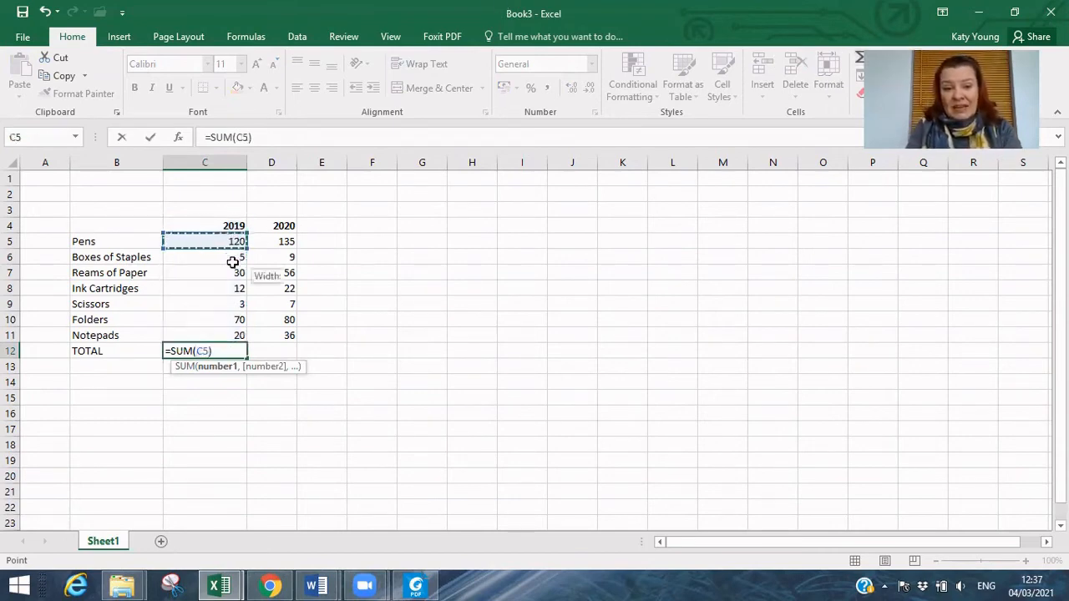
drag(233, 263, 229, 332)
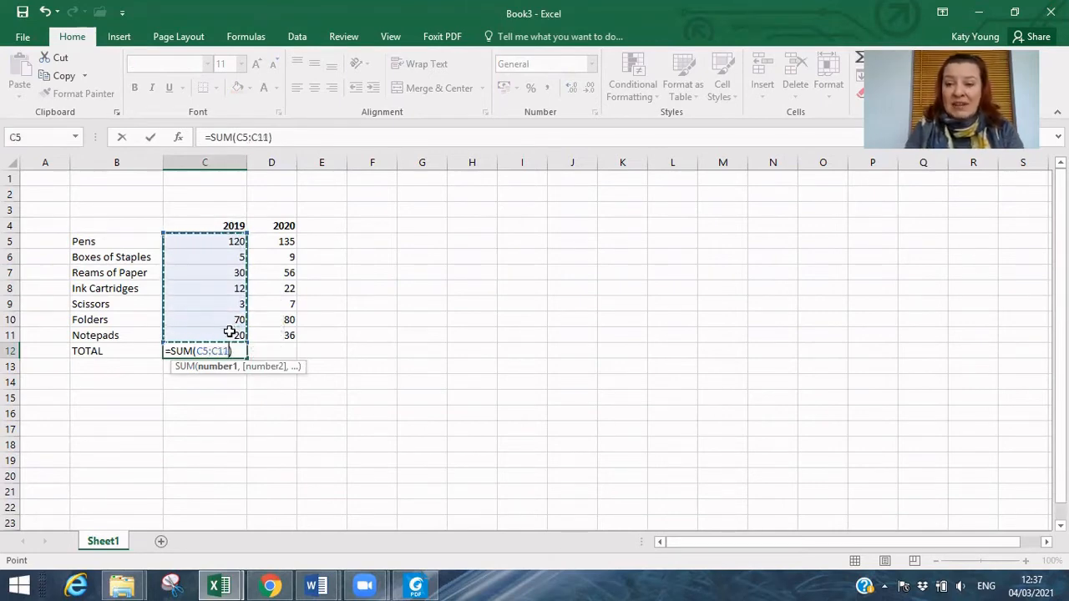
key(Return)
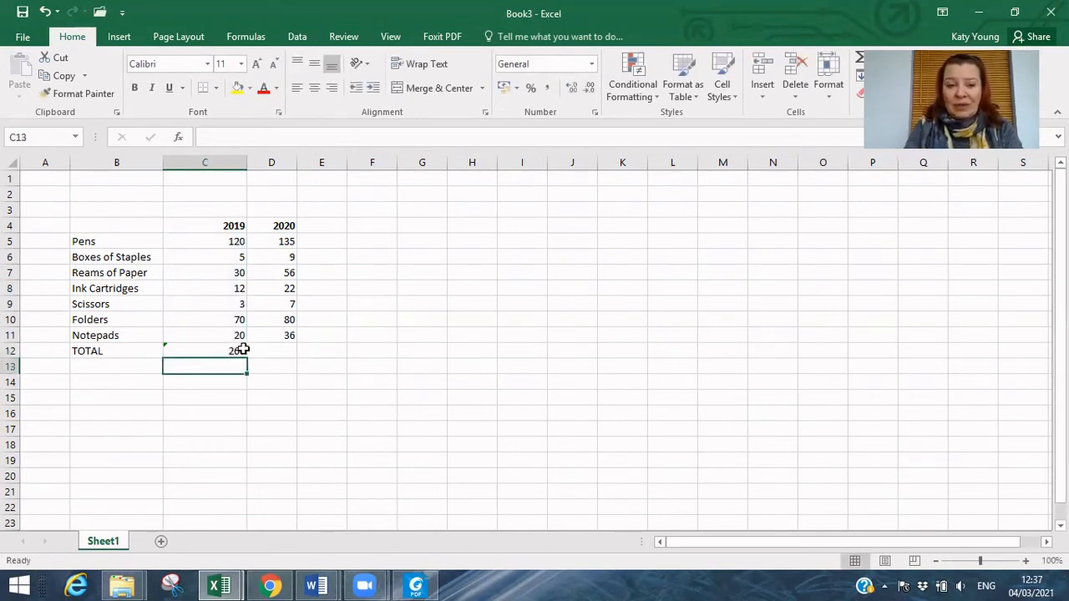
click(235, 349)
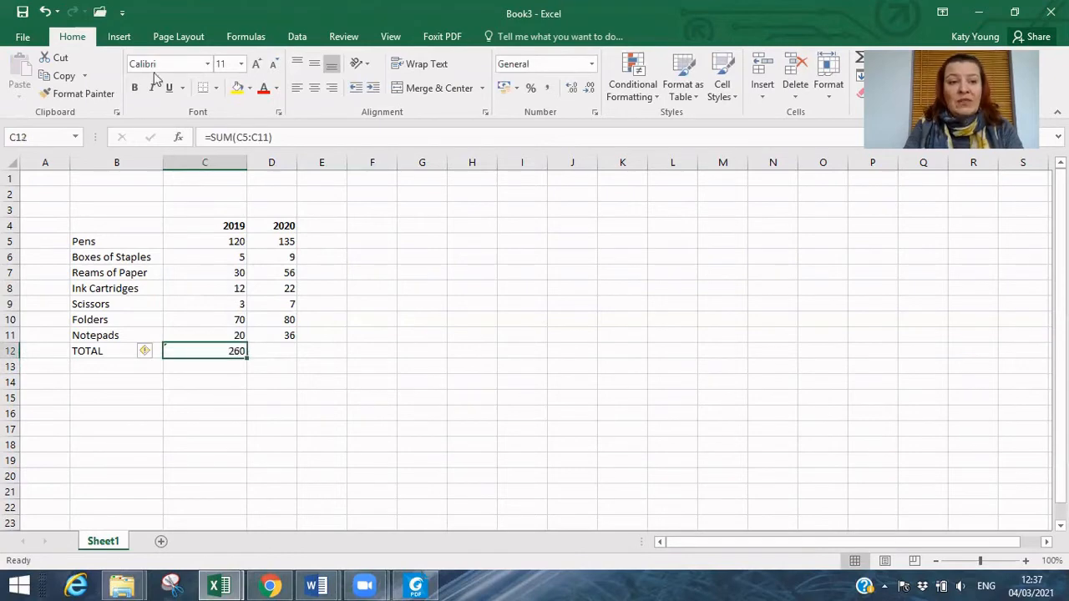
click(44, 11)
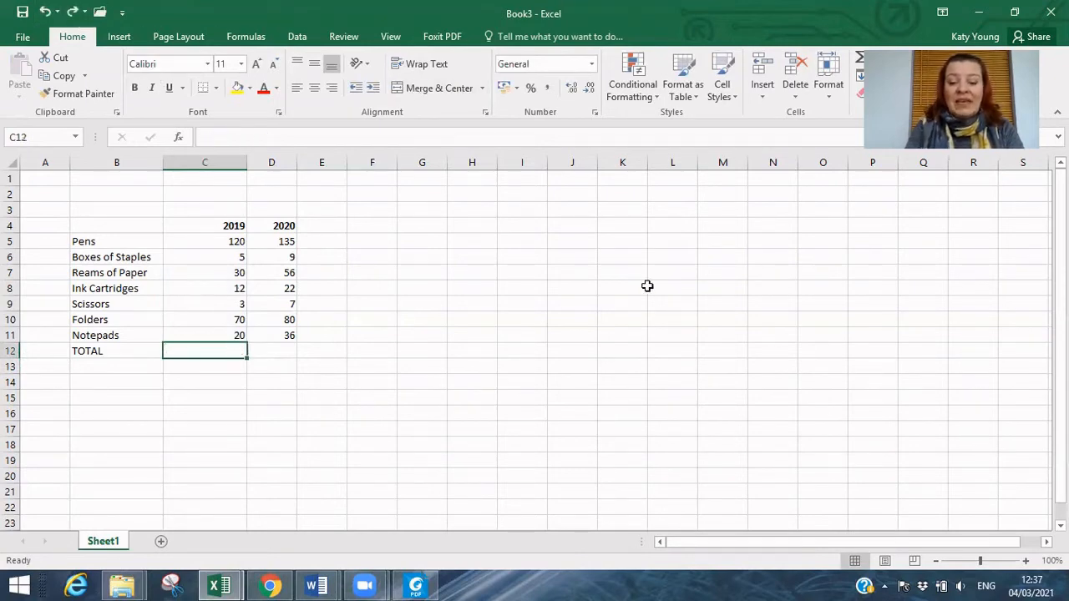
Total the 2019 column in C12 with AutoSum, correcting the range to C5:C11, and fill the formula across to D12.
text(=)
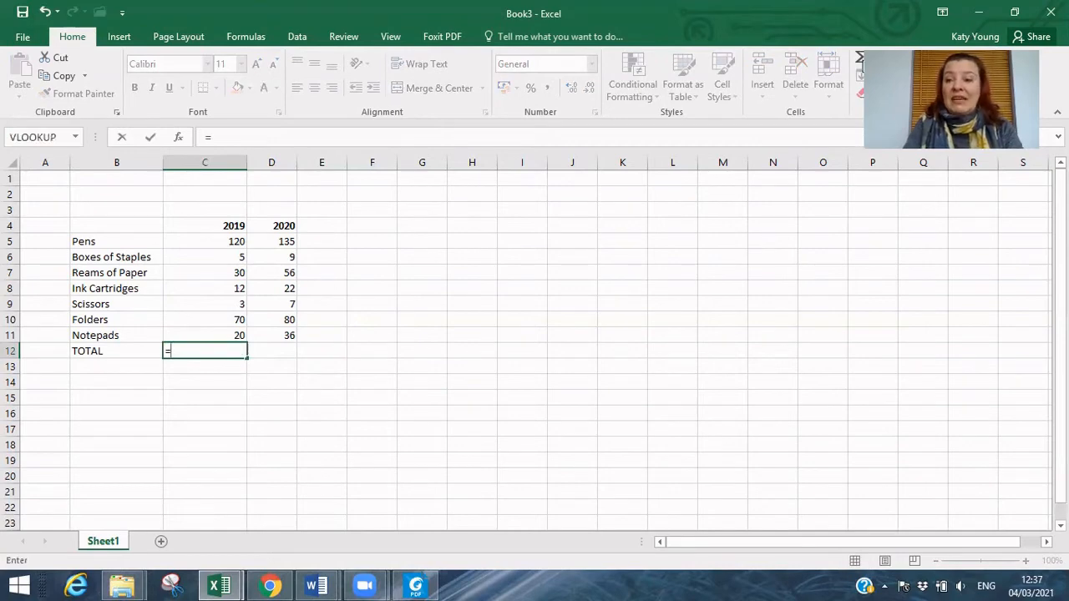
click(862, 60)
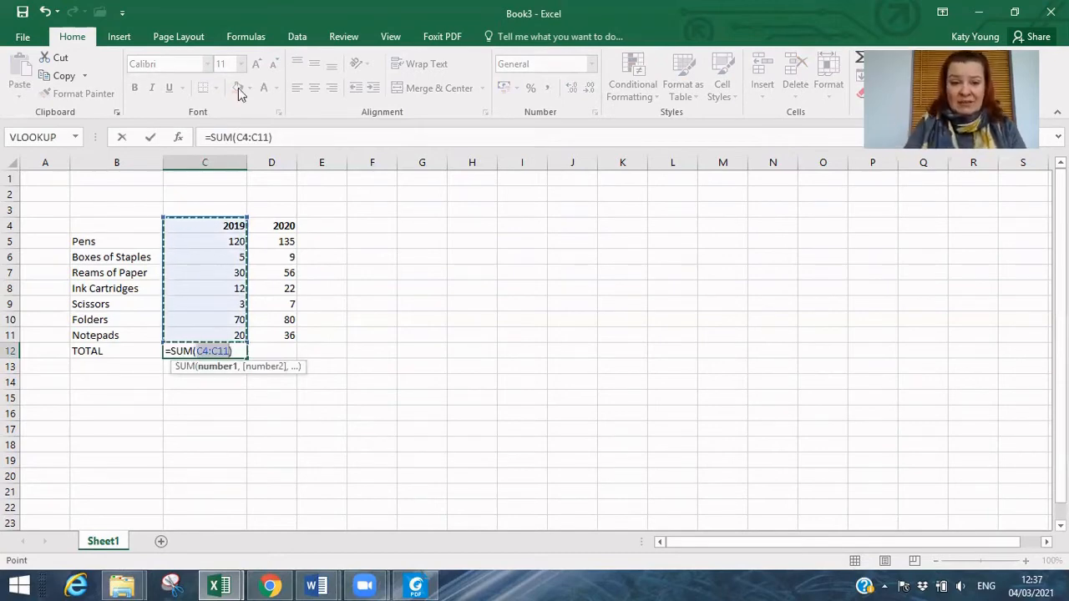
click(258, 130)
key(BackSpace)
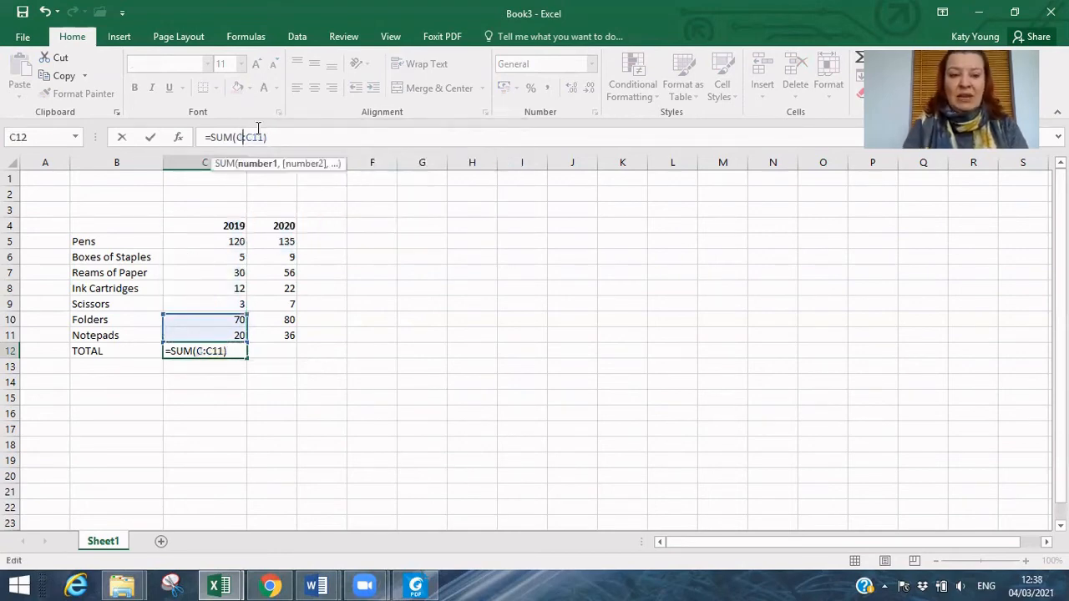
text(5)
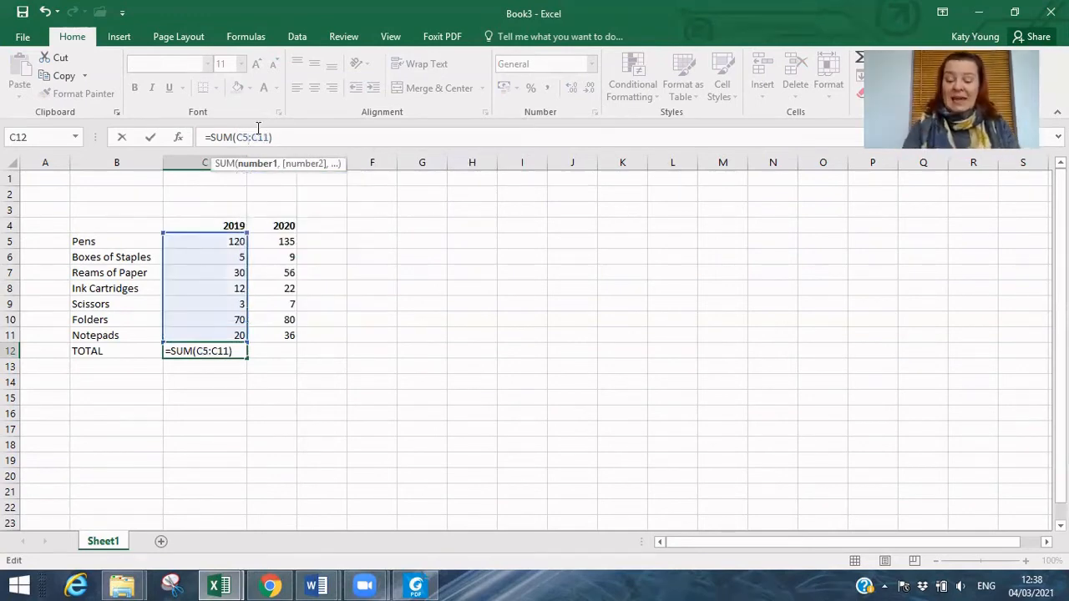
key(Return)
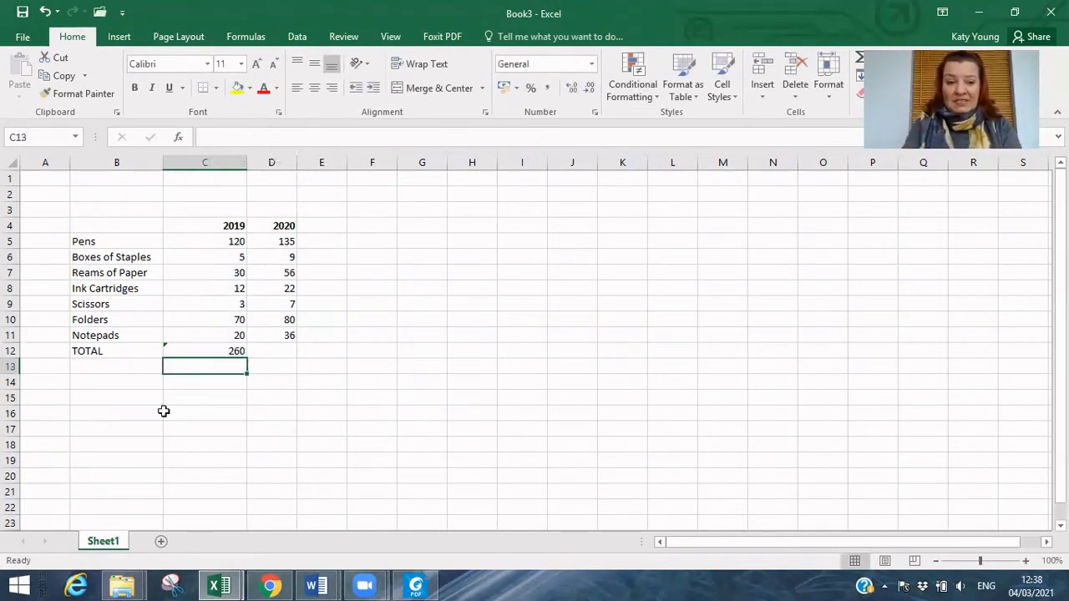
click(226, 350)
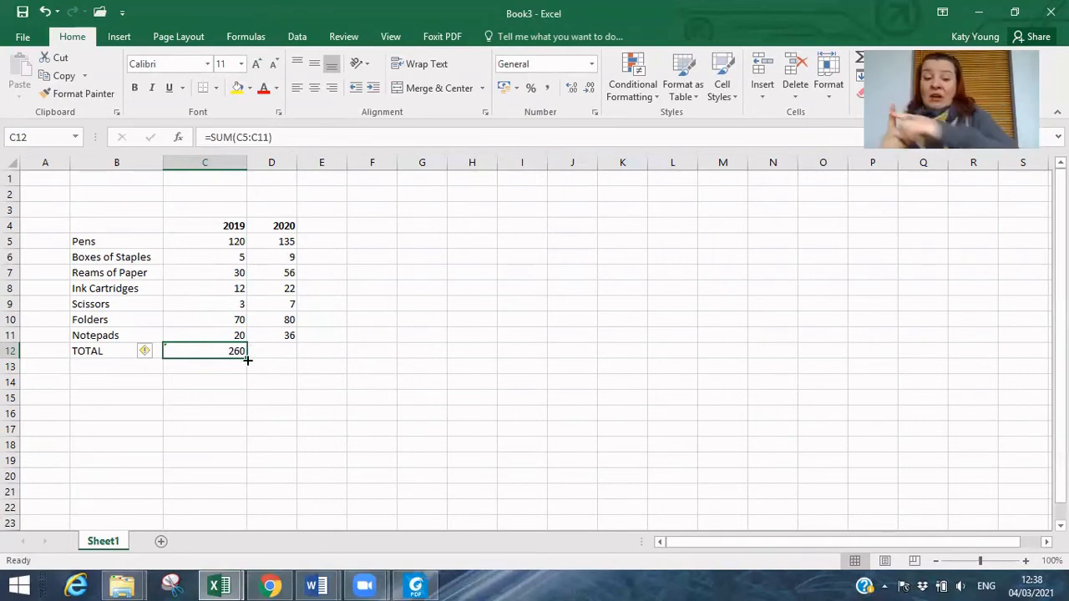
drag(248, 360, 296, 355)
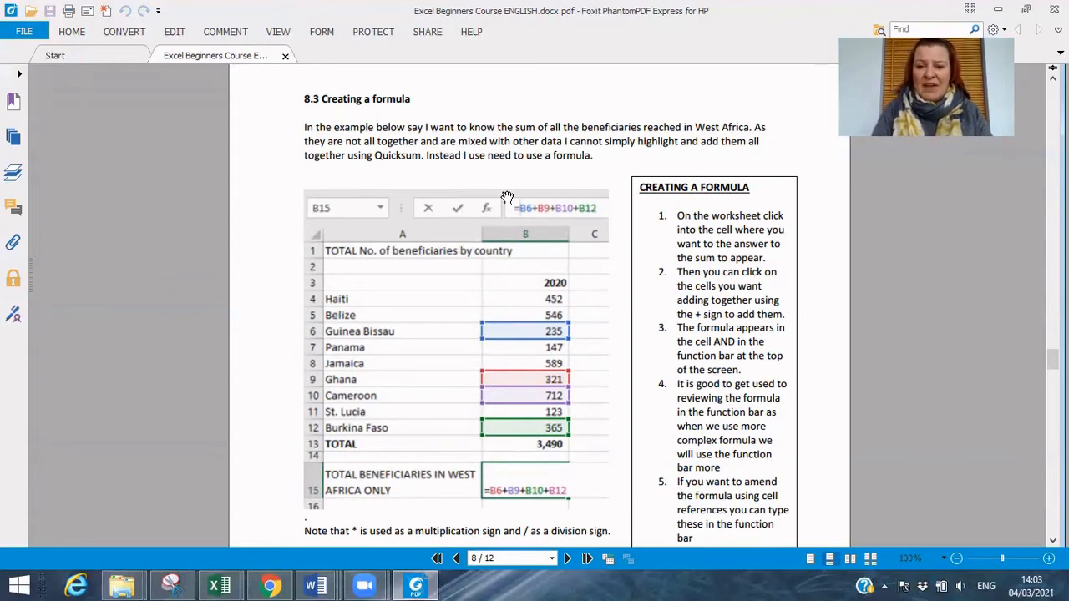
Switch to the Formula Example workbook in Excel and clear the West Africa beneficiaries formula from B15.
mouse_move(220, 584)
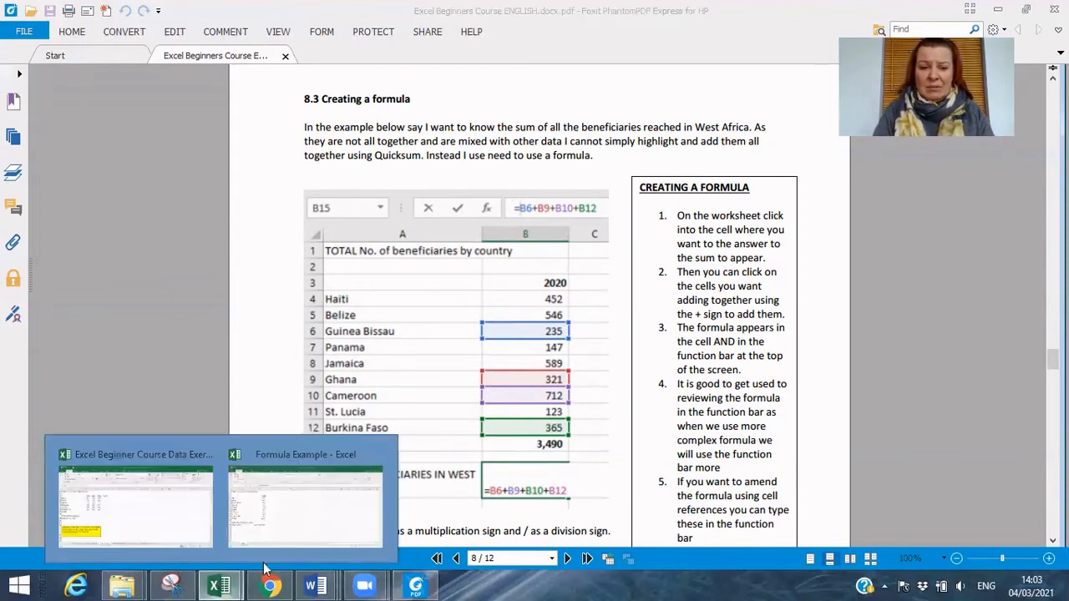
click(319, 529)
double_click(238, 414)
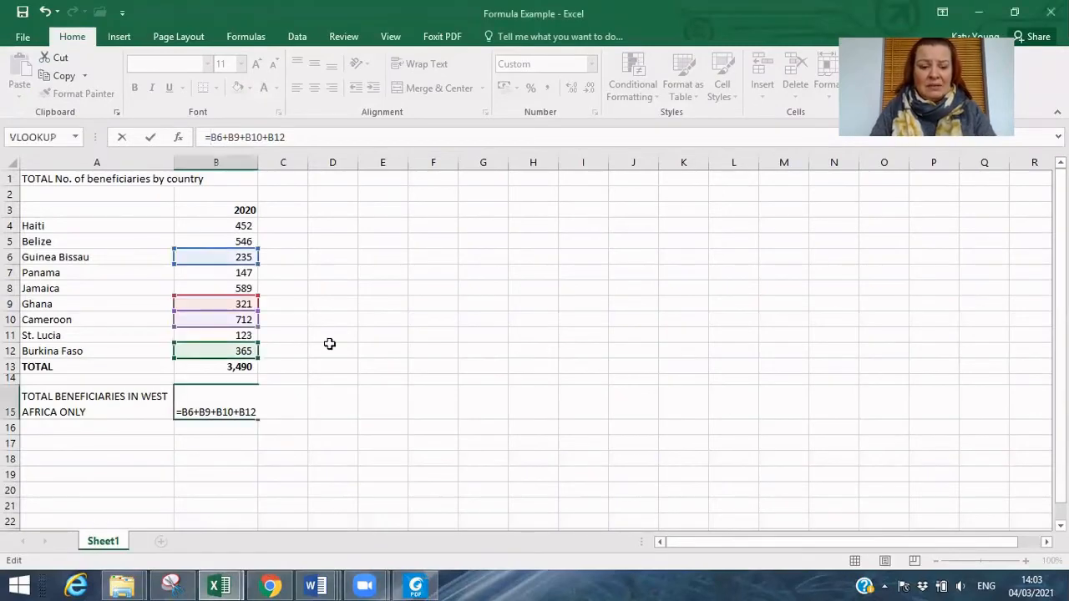
key(ctrl+Return)
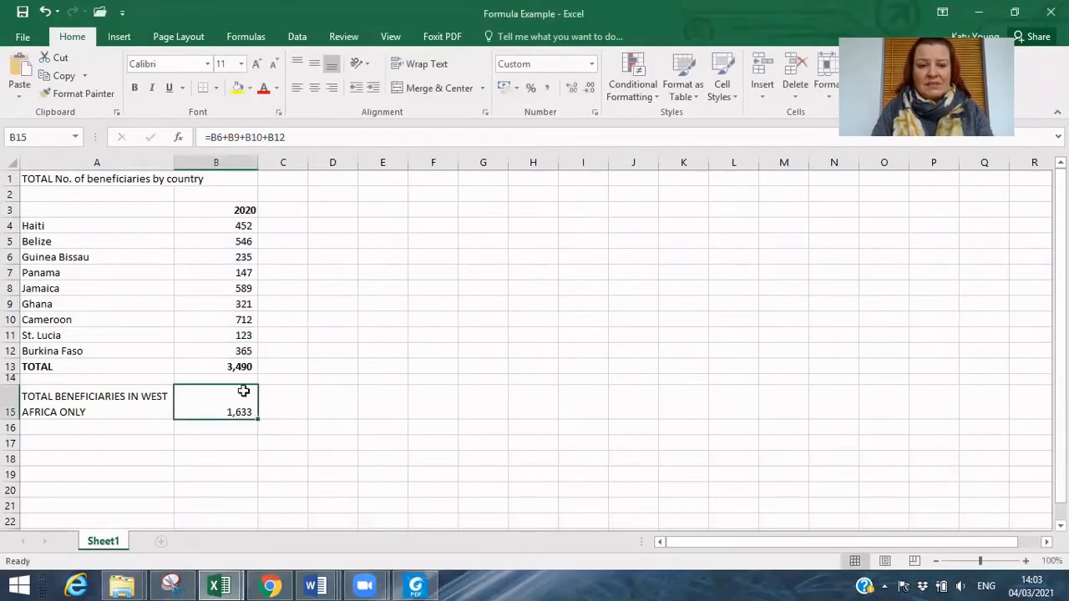
key(Delete)
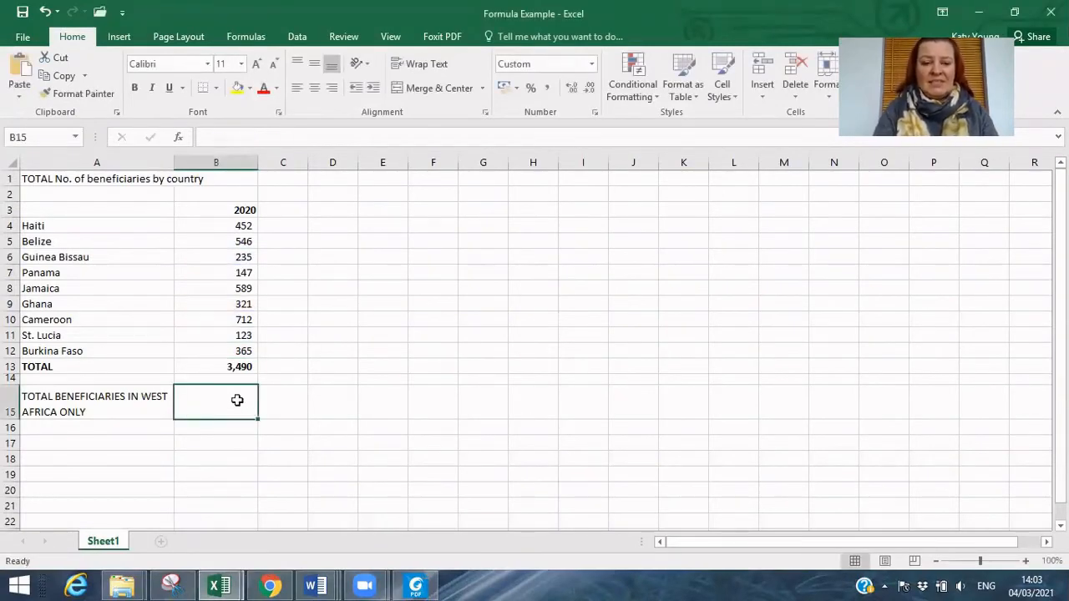
Sum the West African countries in B15 with the formula =B6+B9+B10+B12, using cell references.
double_click(237, 400)
text(=)
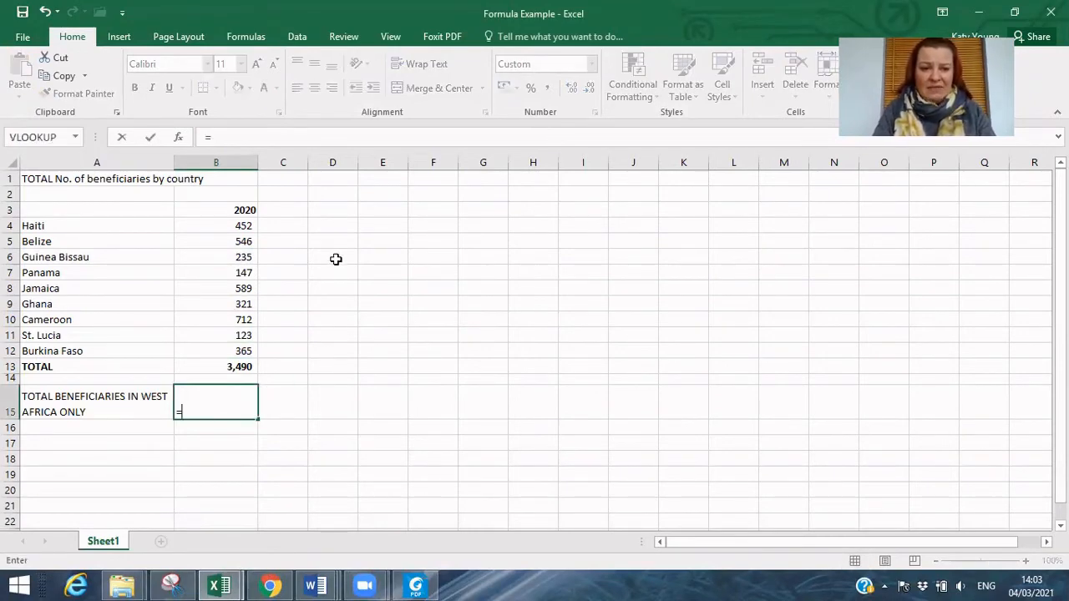
click(236, 256)
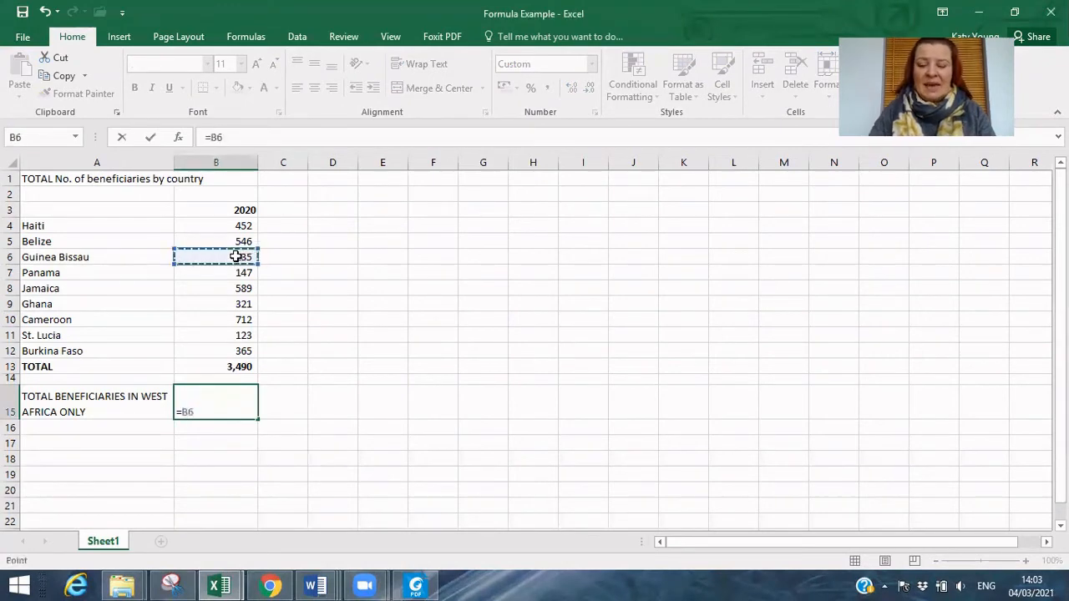
text(+)
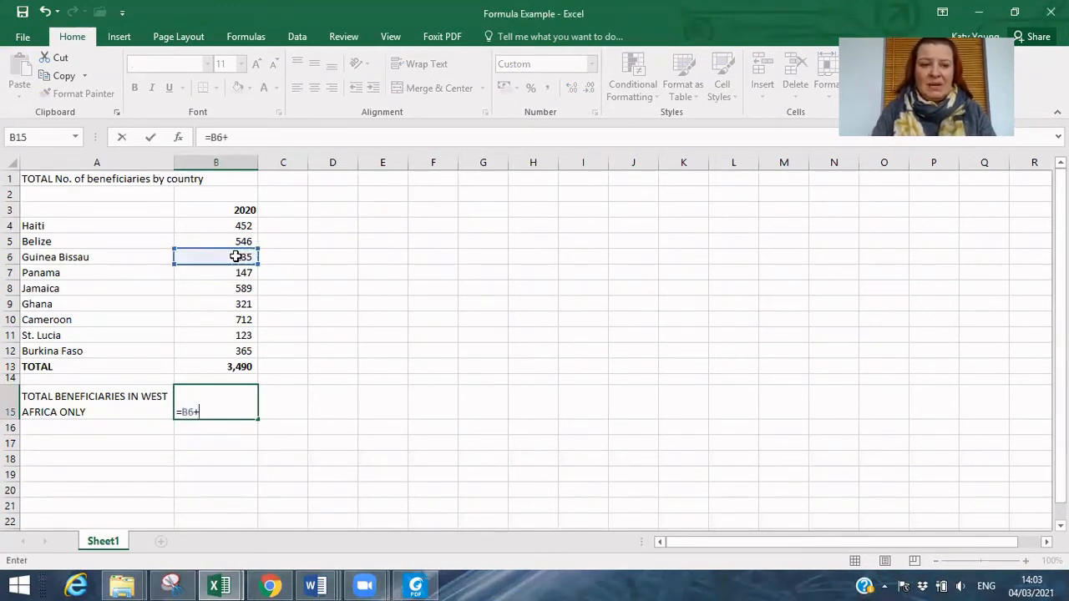
click(231, 304)
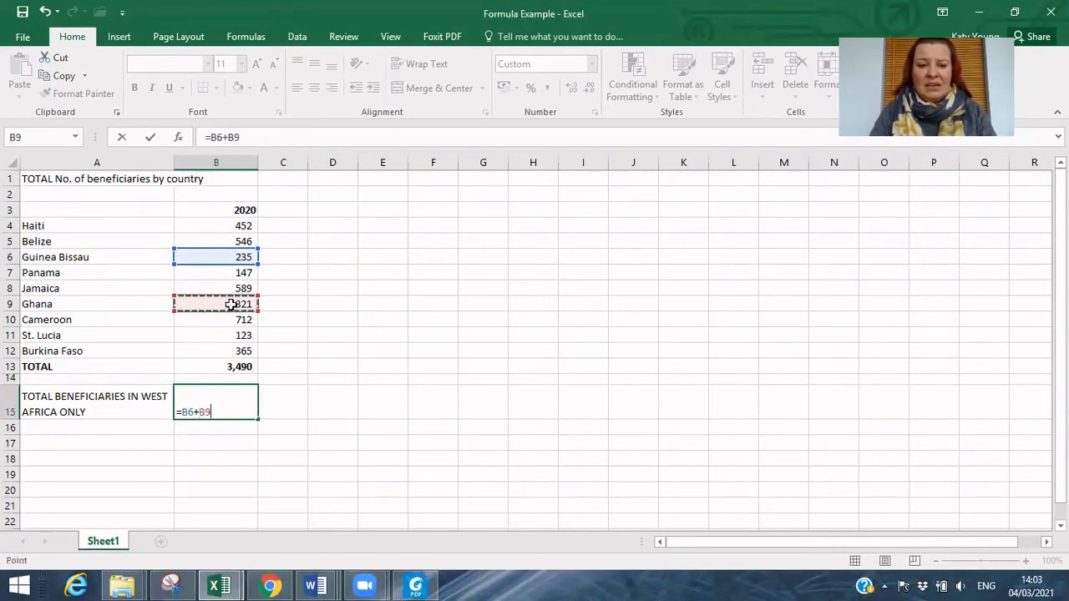
text(+)
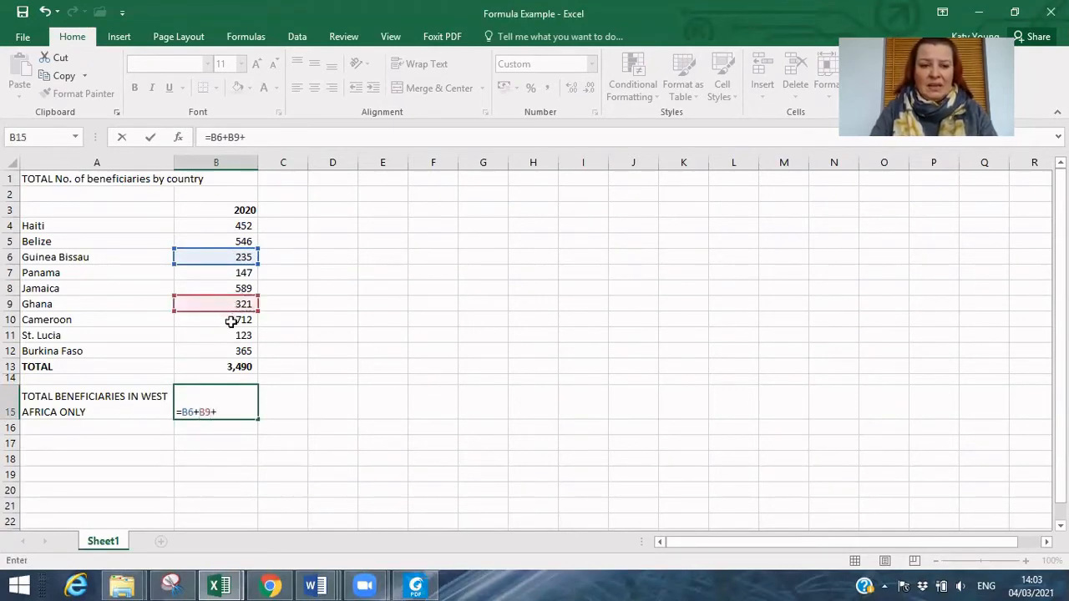
click(231, 322)
text(+)
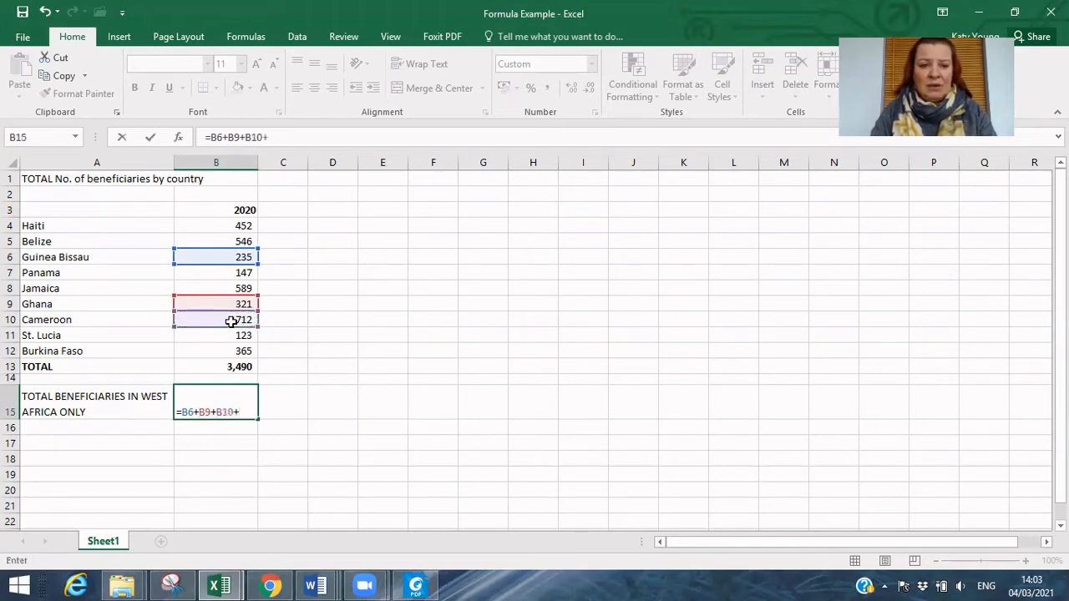
click(231, 352)
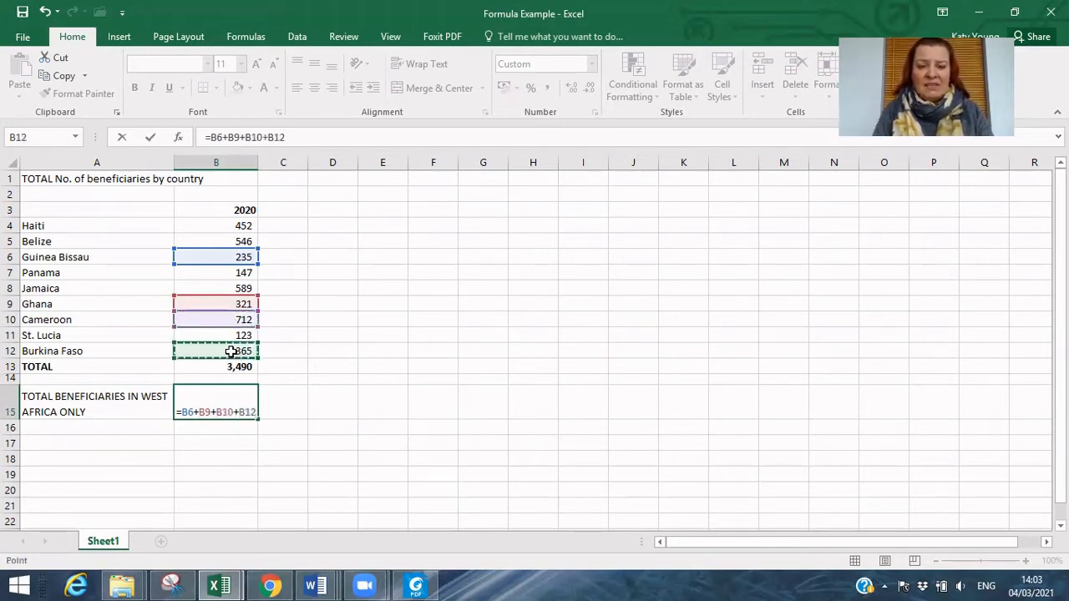
key(Return)
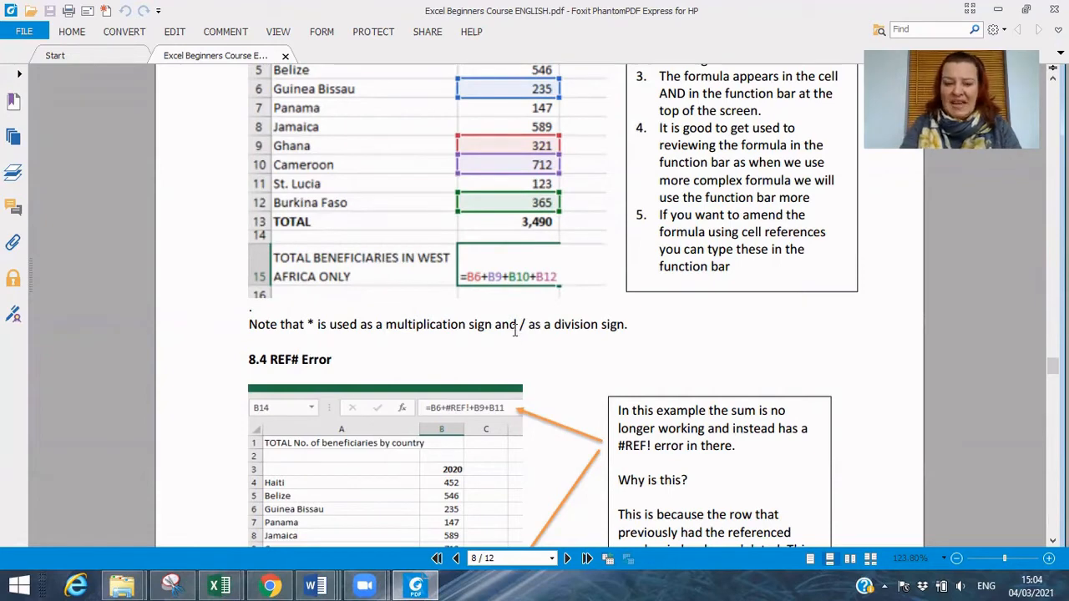
Switch to the Example 2 EXCEL BEGINNERS workbook in Excel and enter the multiplication =20*10 in E7.
mouse_move(221, 586)
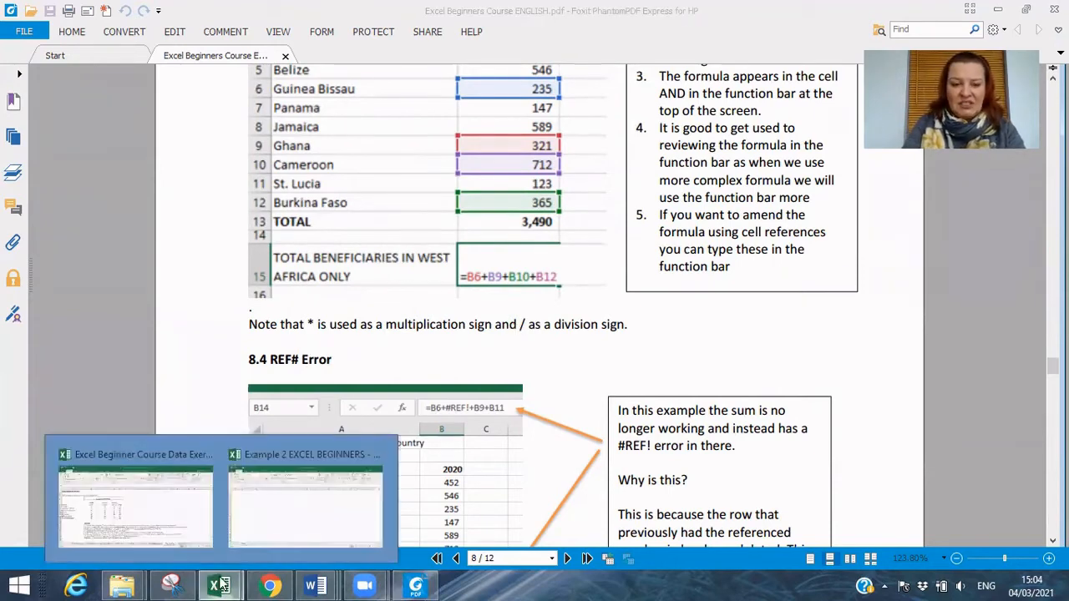
click(334, 527)
click(237, 271)
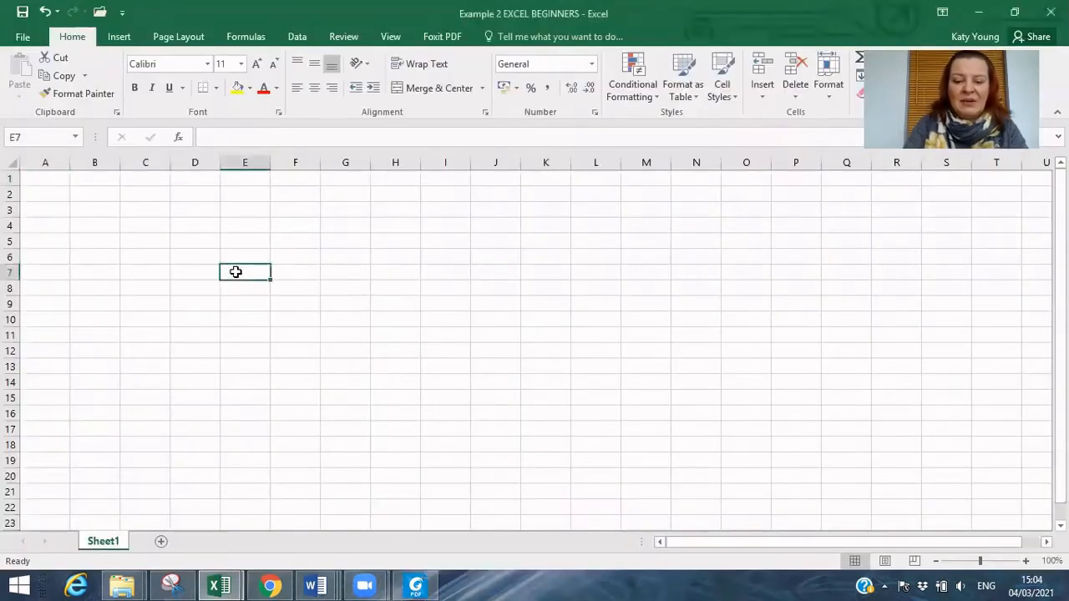
text(=)
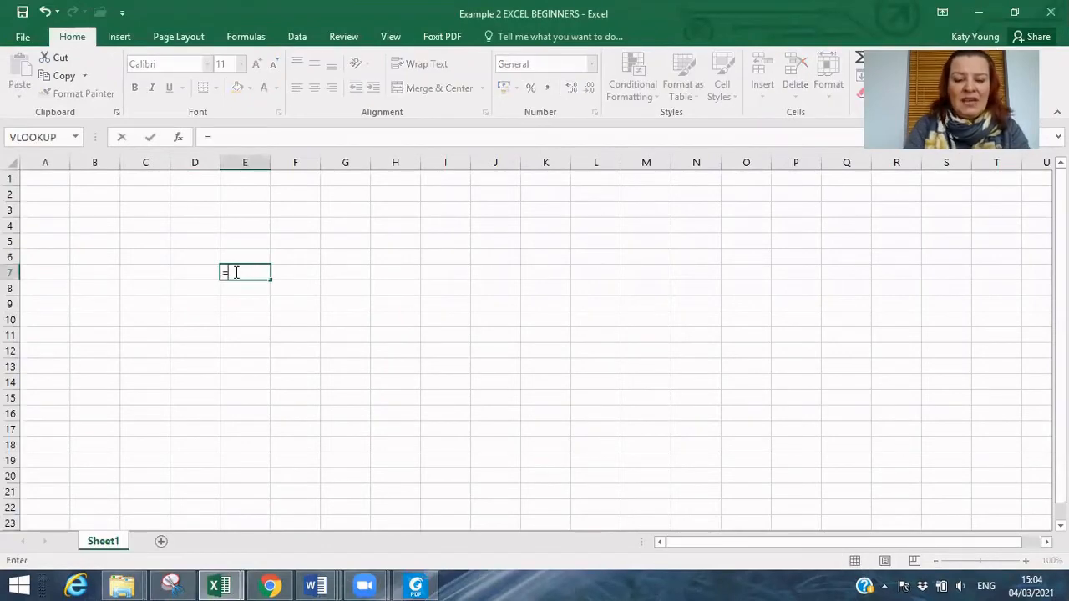
text(20)
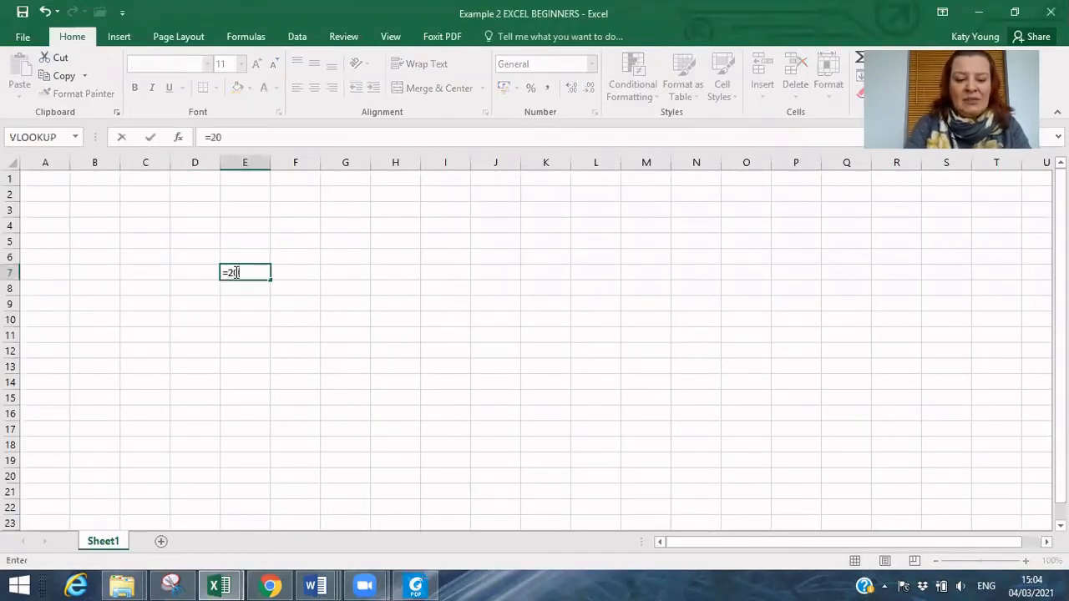
text(*)
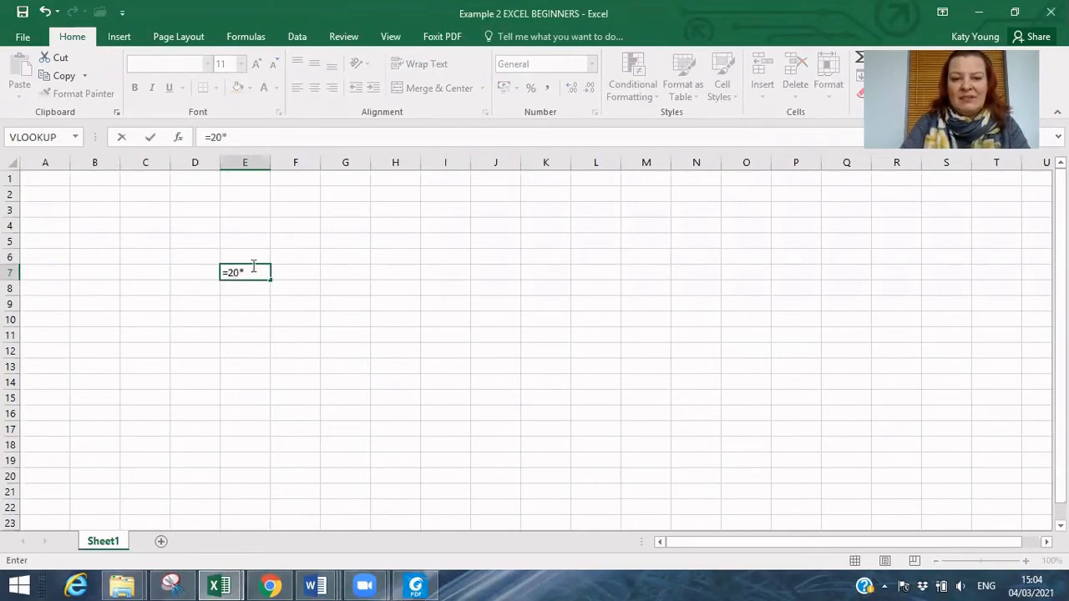
text(10)
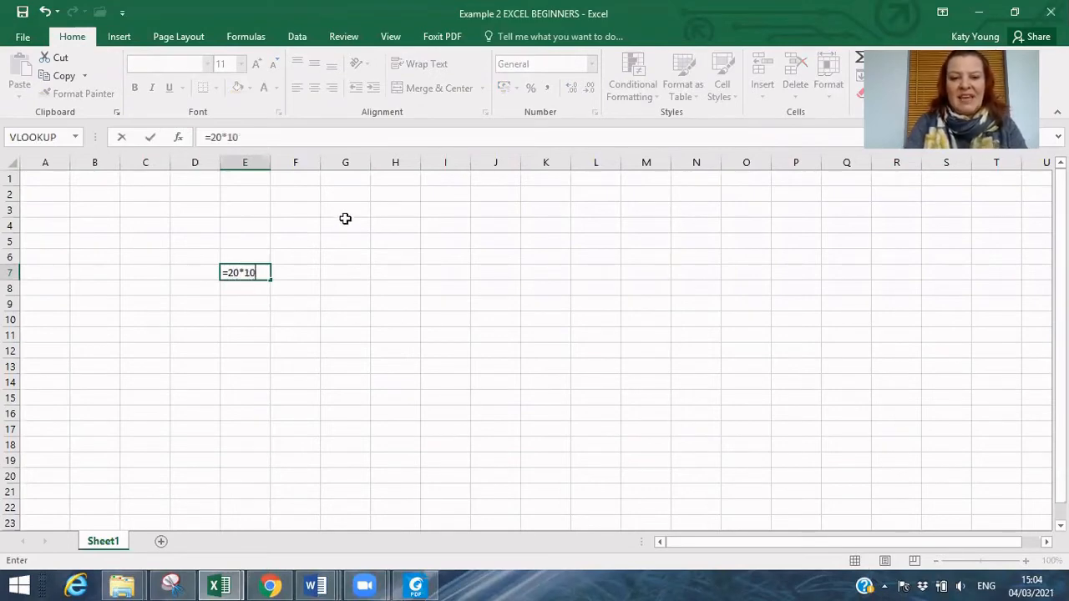
key(Return)
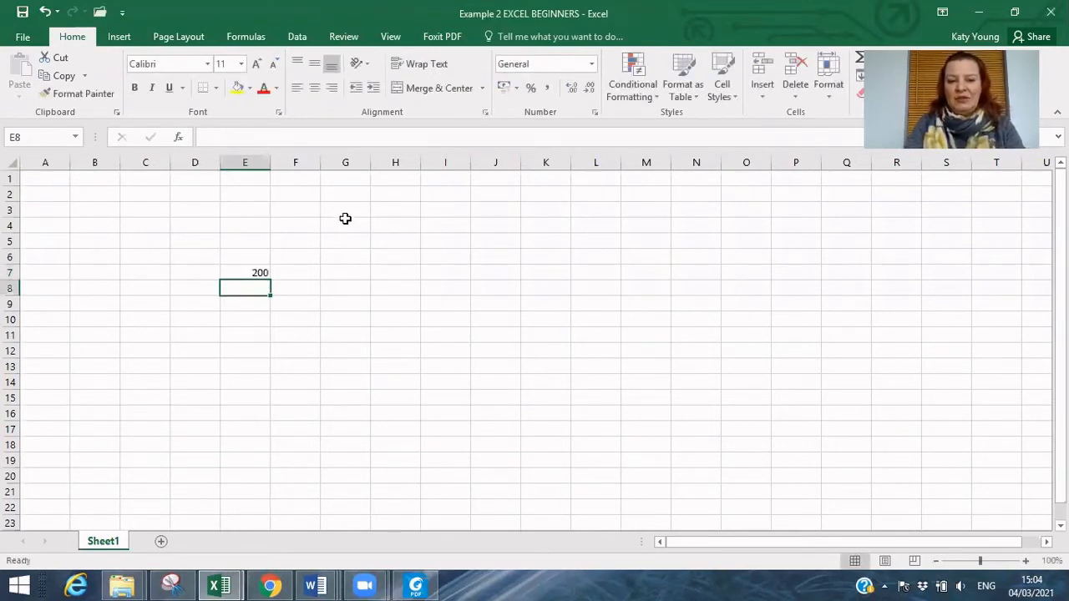
Enter the division =E7/10 in F7 and review the formulas in E7 and F7.
key(Up)
key(Right)
text(=)
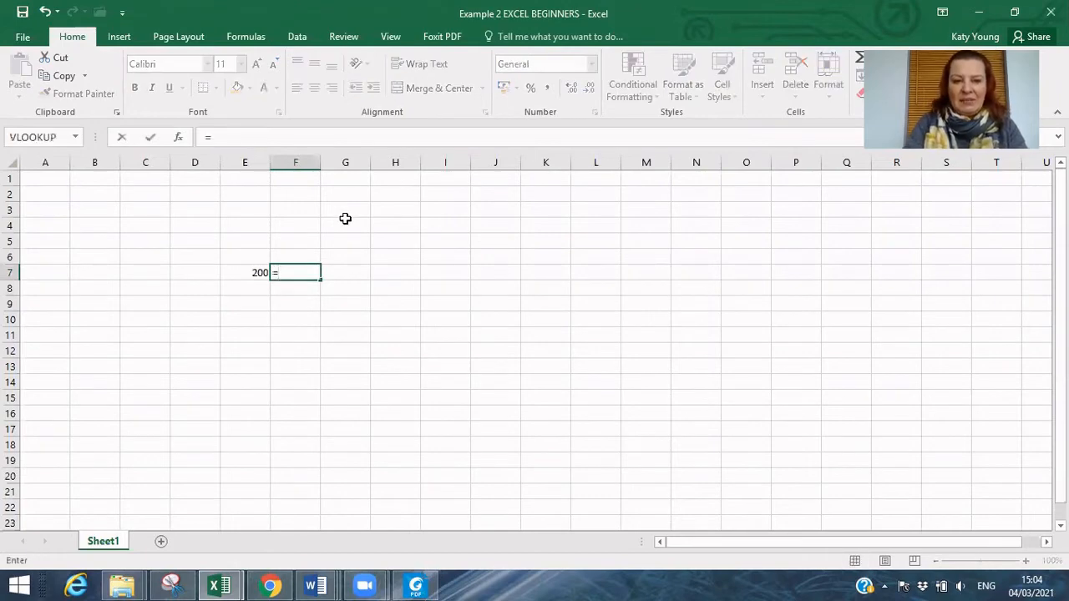
key(Left)
text(/)
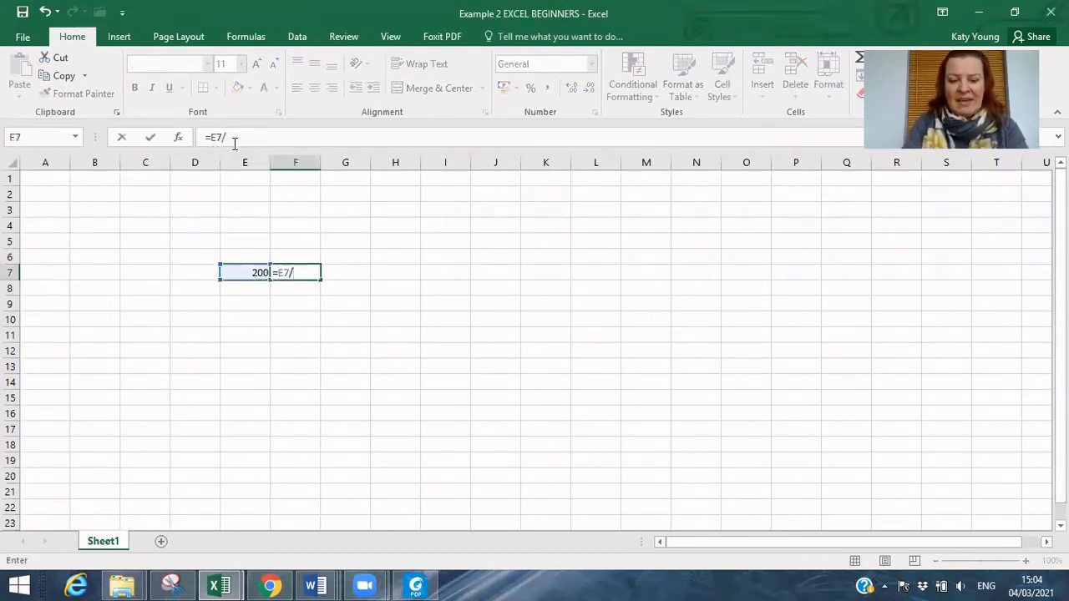
text(10)
key(Return)
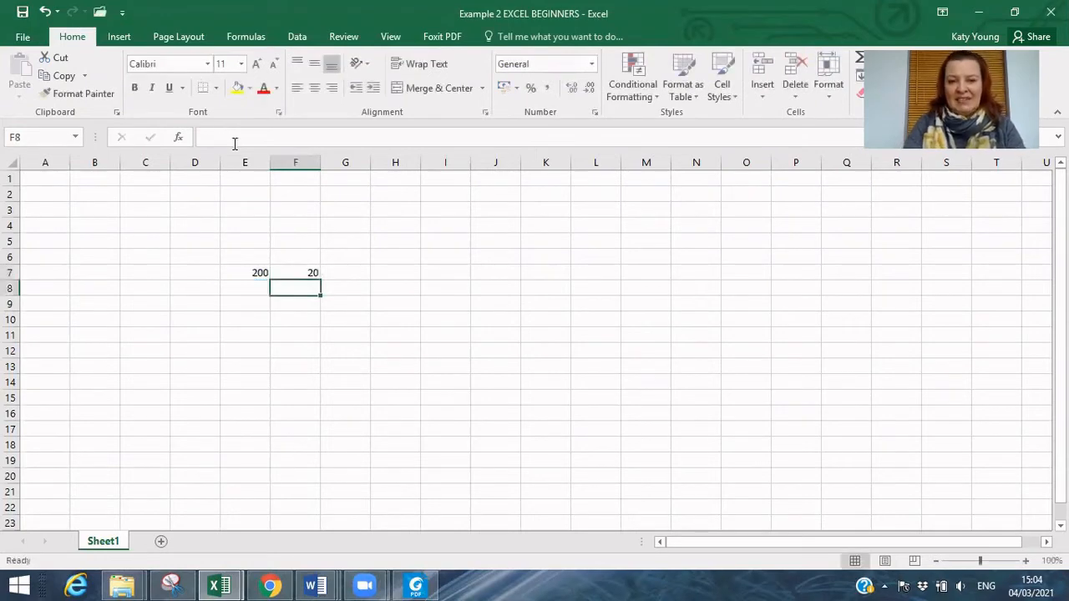
click(261, 271)
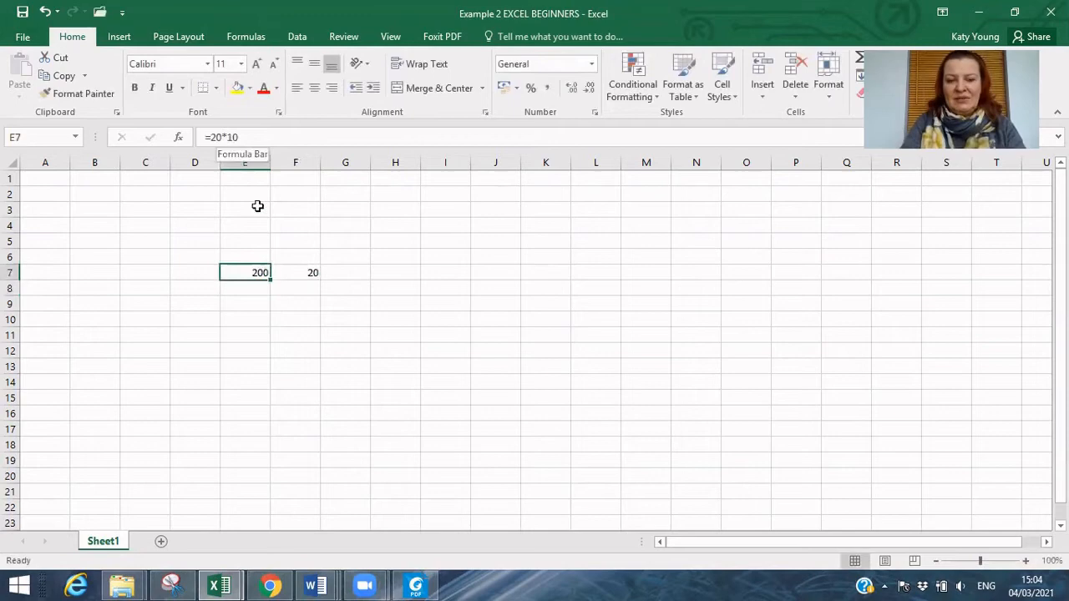
click(297, 272)
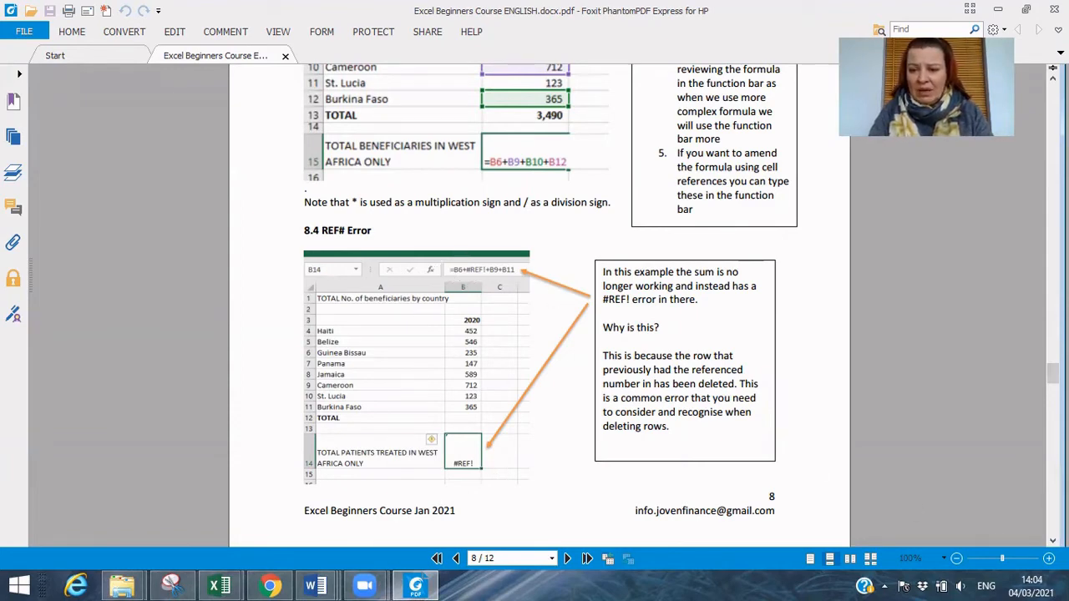
Enlarge section 8.4 REF# Error in the course PDF, and switch to the Formula Example workbook in Excel to examine B15's formula.
click(1048, 557)
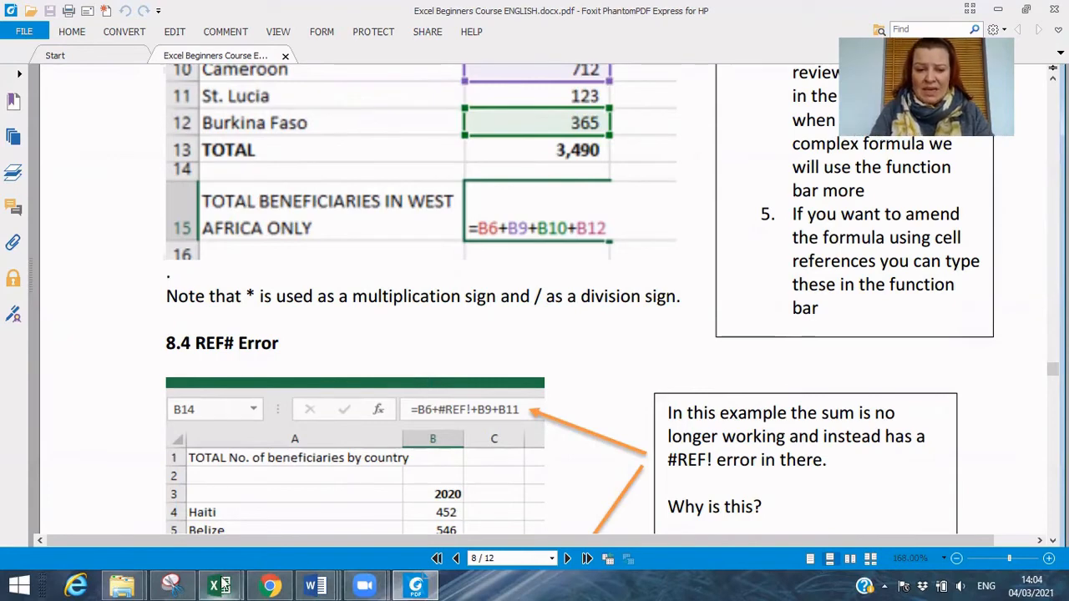
mouse_move(219, 586)
click(333, 511)
click(332, 288)
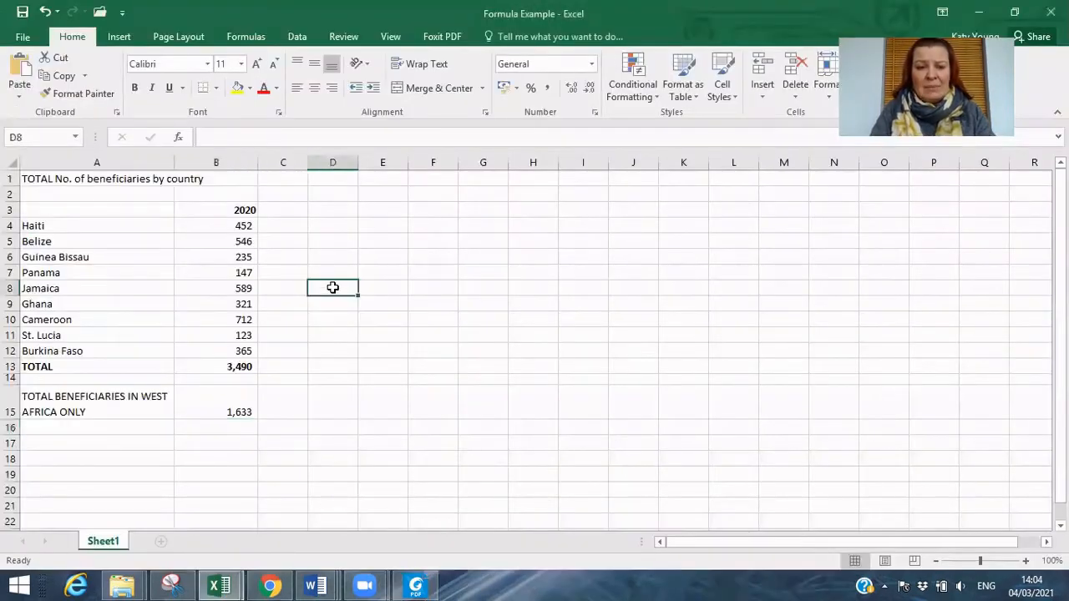
click(244, 397)
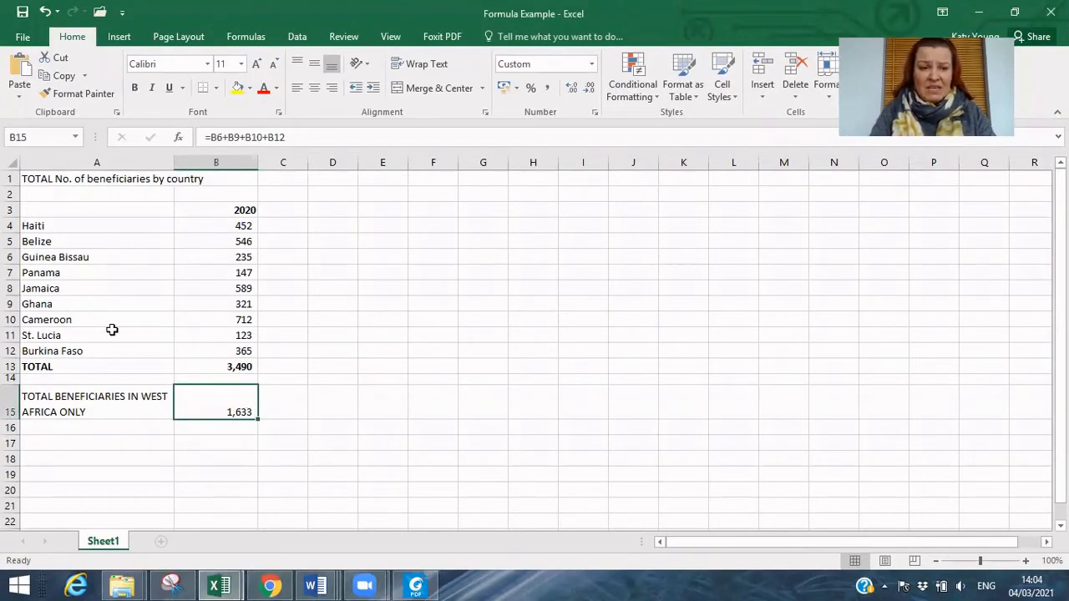
Delete the Ghana row (row 9) from the beneficiaries table and examine the West Africa total's formula in B14.
click(12, 304)
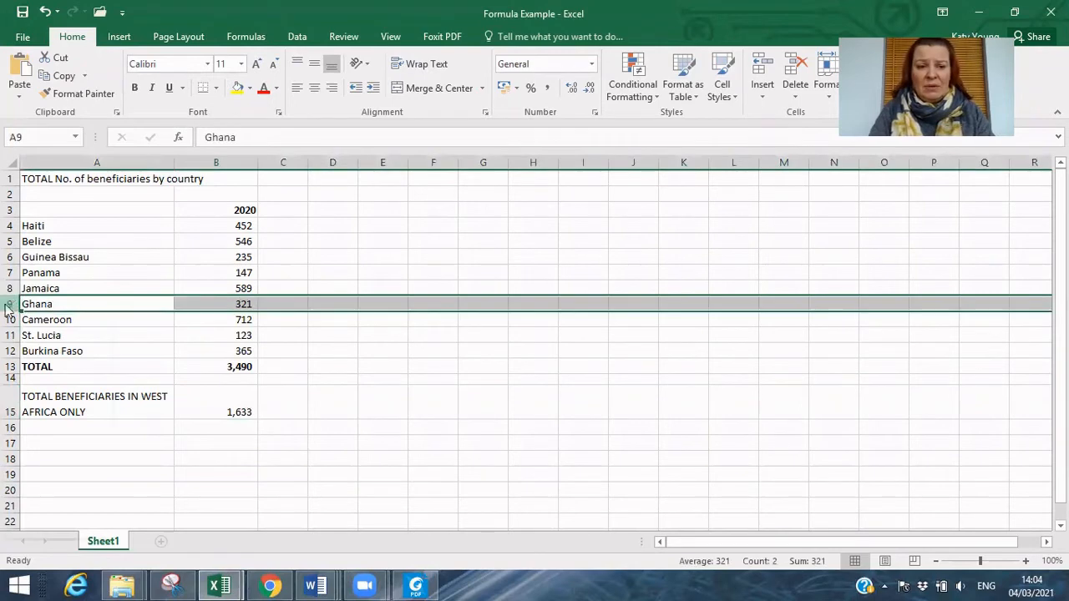
right_click(12, 304)
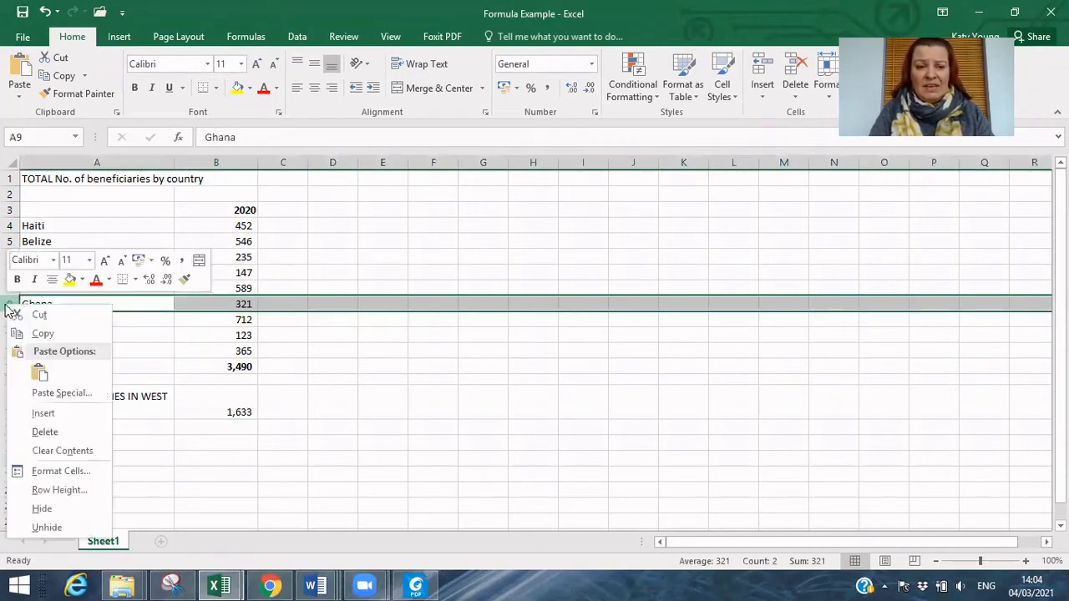
click(45, 432)
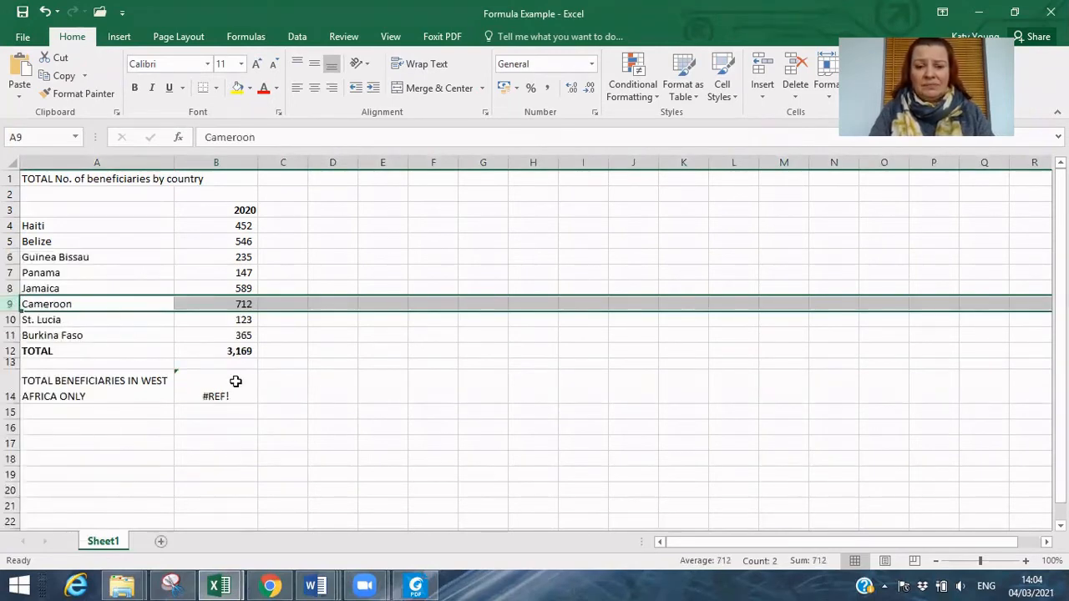
click(236, 380)
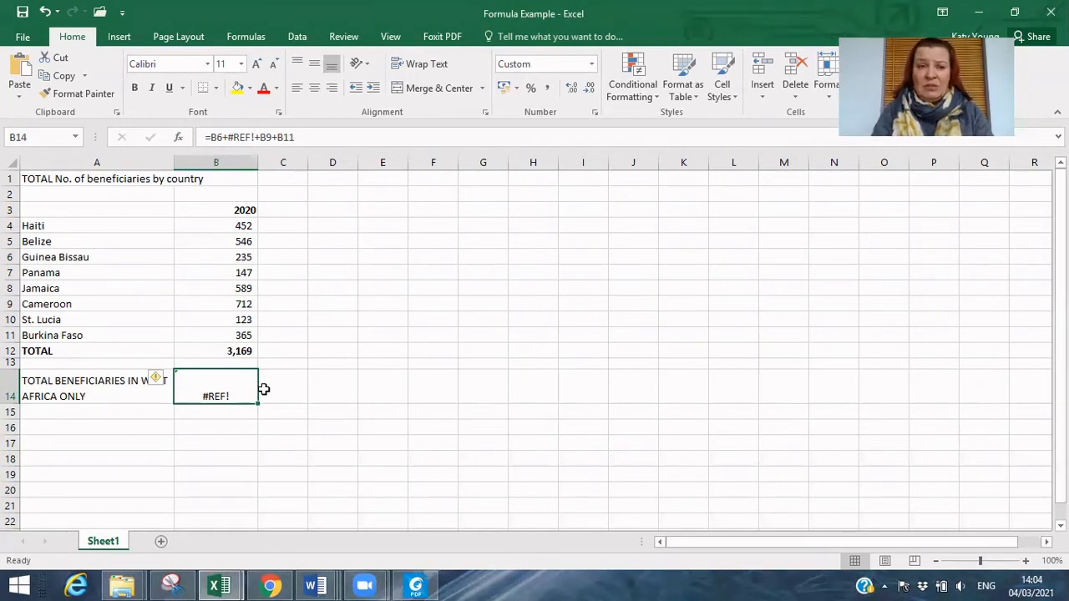
Undo the Ghana row deletion and inspect the cells referenced by the West Africa total's formula in B15.
click(45, 14)
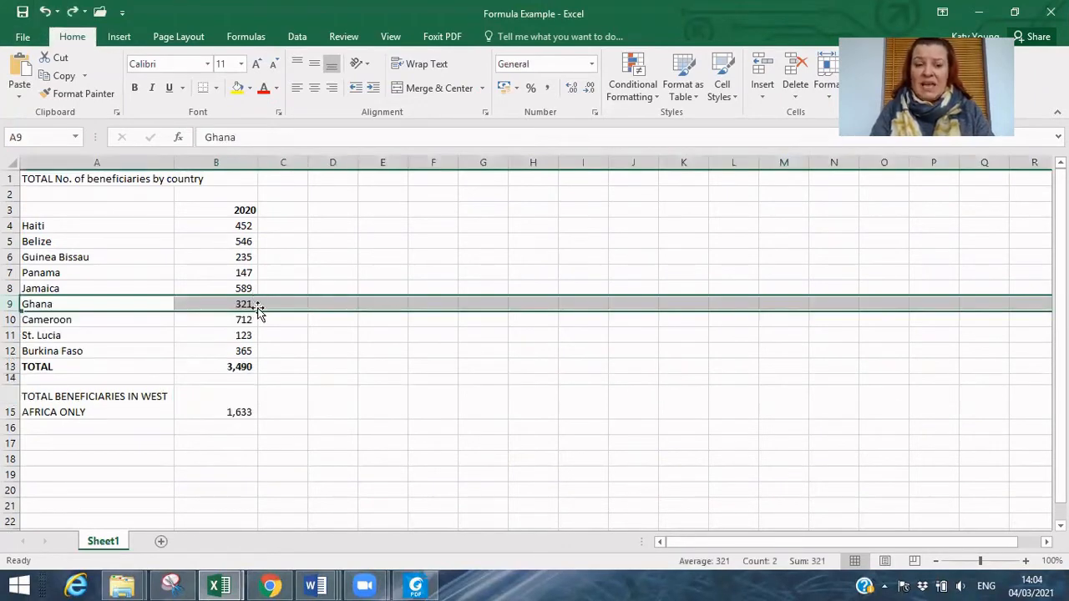
click(332, 381)
click(229, 412)
double_click(229, 412)
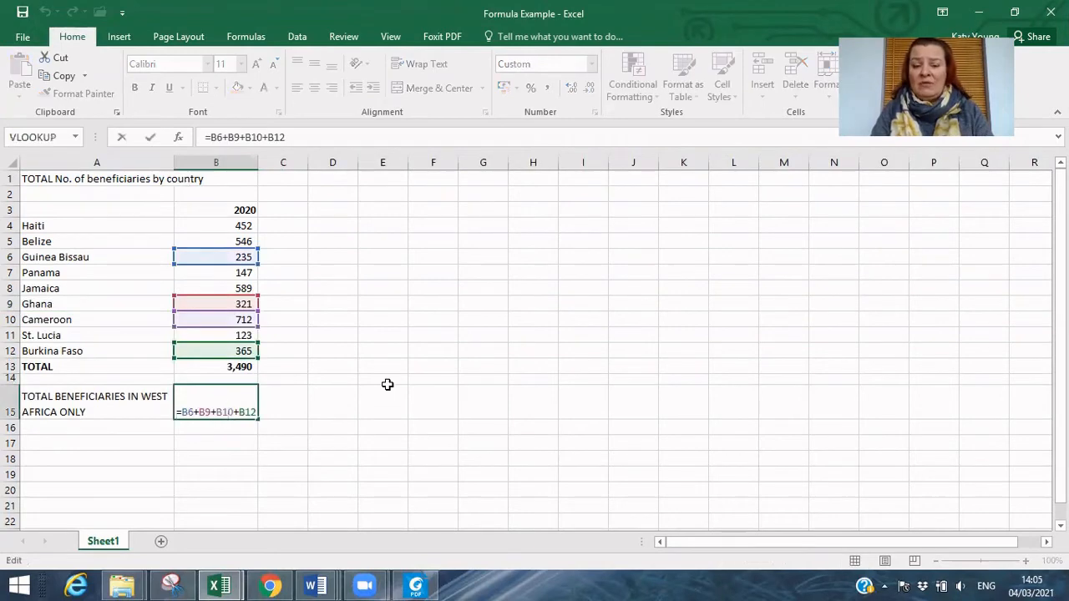
key(Return)
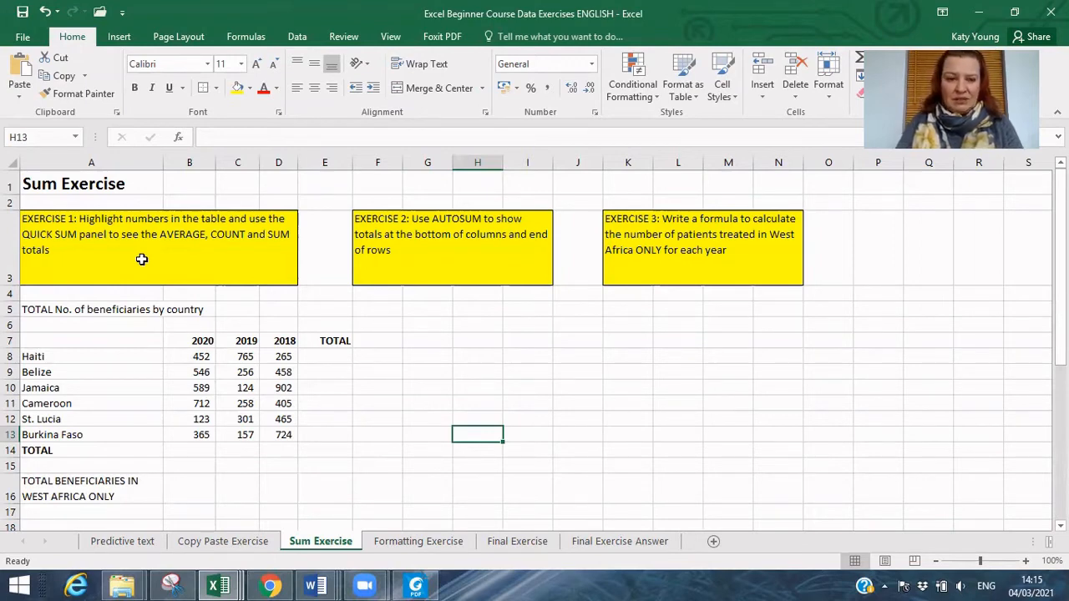
Check the quick average, count and sum for ranges B8:D13, B8:B13 and B8:D8 on the Sum Exercise sheet.
drag(207, 356, 275, 432)
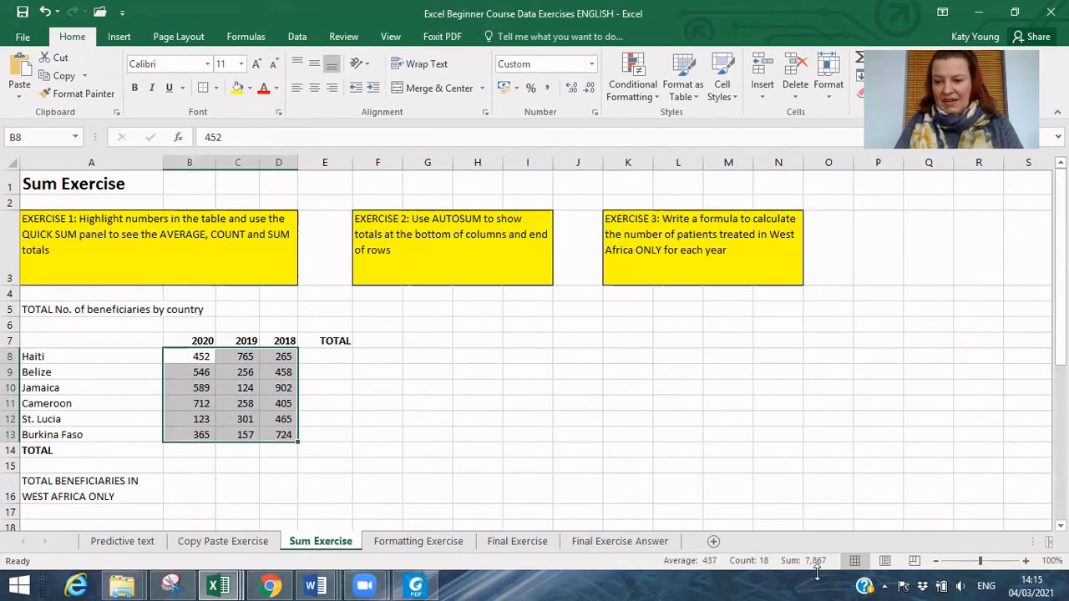
click(420, 398)
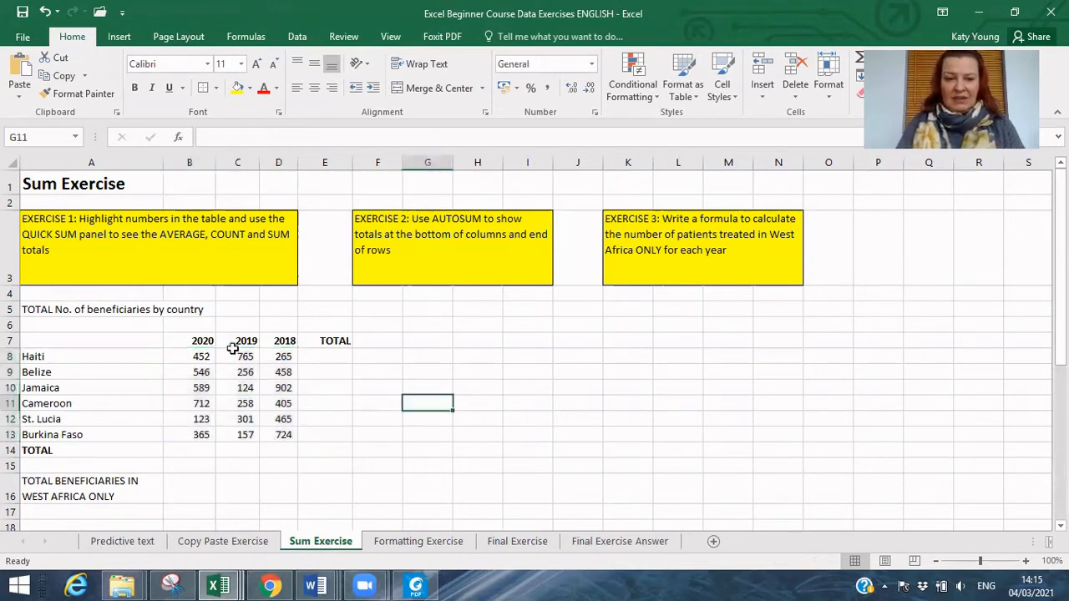
click(203, 357)
drag(204, 356, 201, 435)
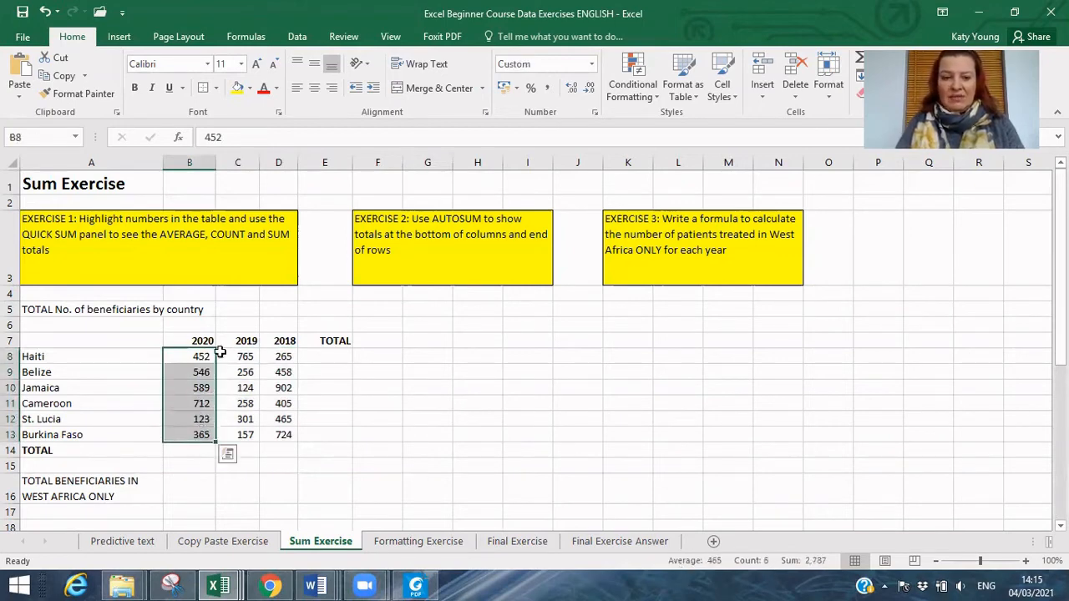
drag(201, 356, 282, 356)
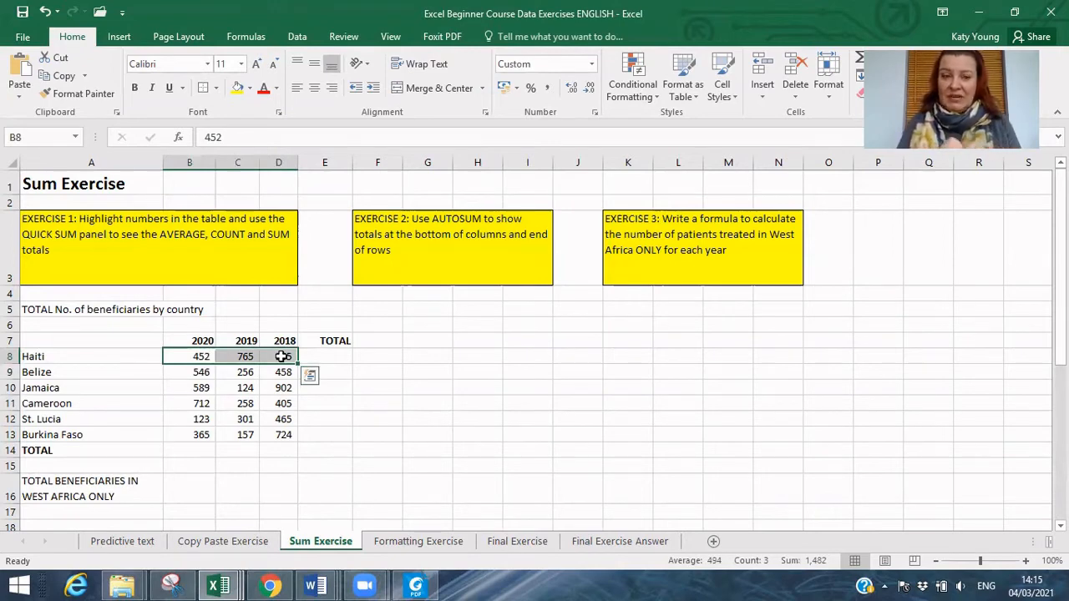
click(269, 477)
Use AutoSum in B14 to total the 2020 column as =SUM(B8:B13), and fill the formula across to D14.
click(201, 450)
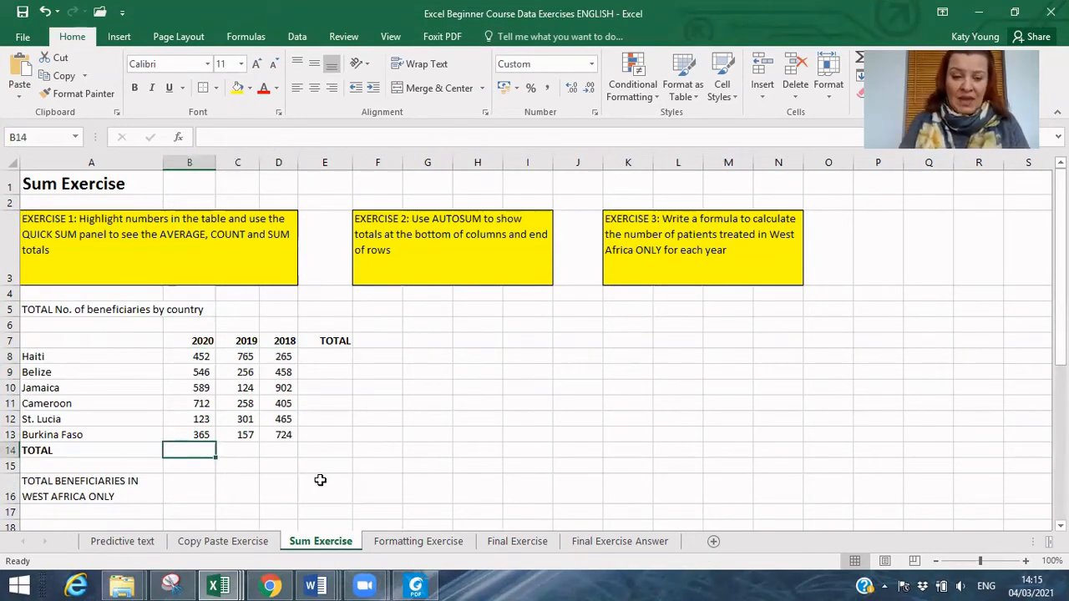
text(=)
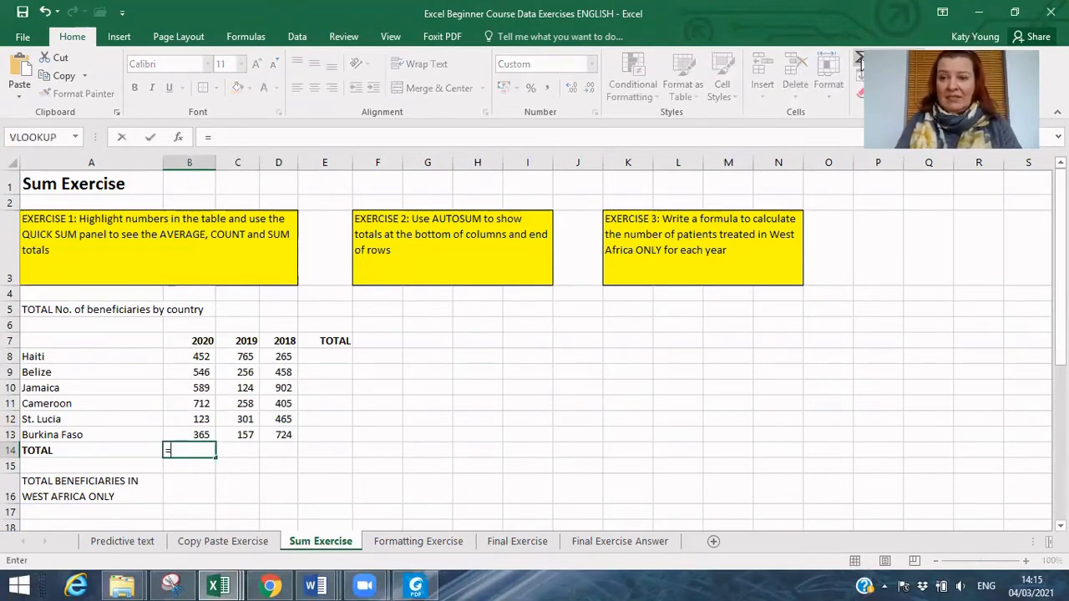
key(Escape)
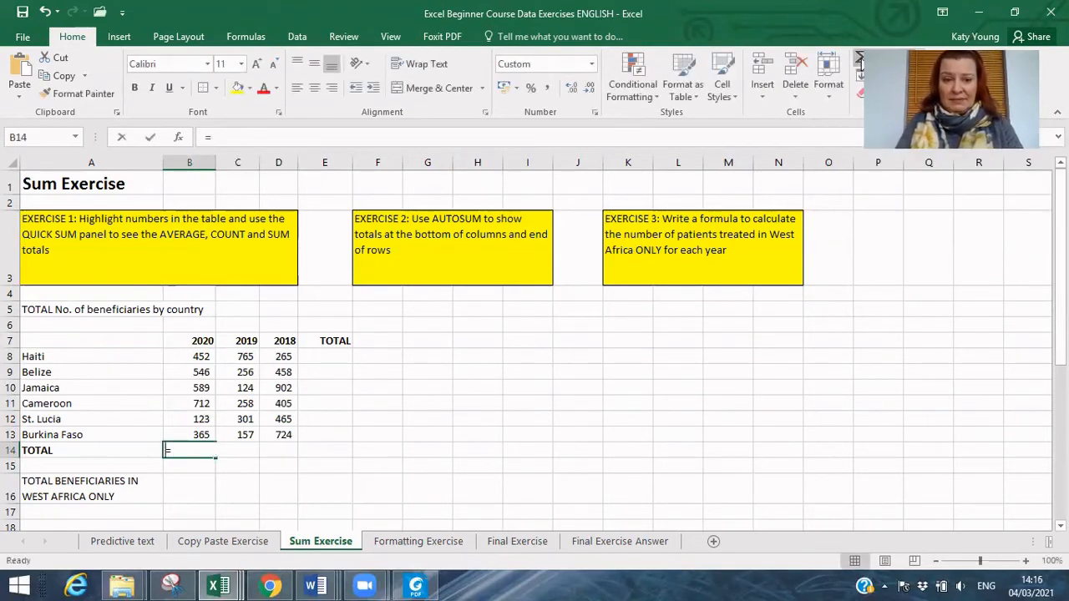
click(860, 63)
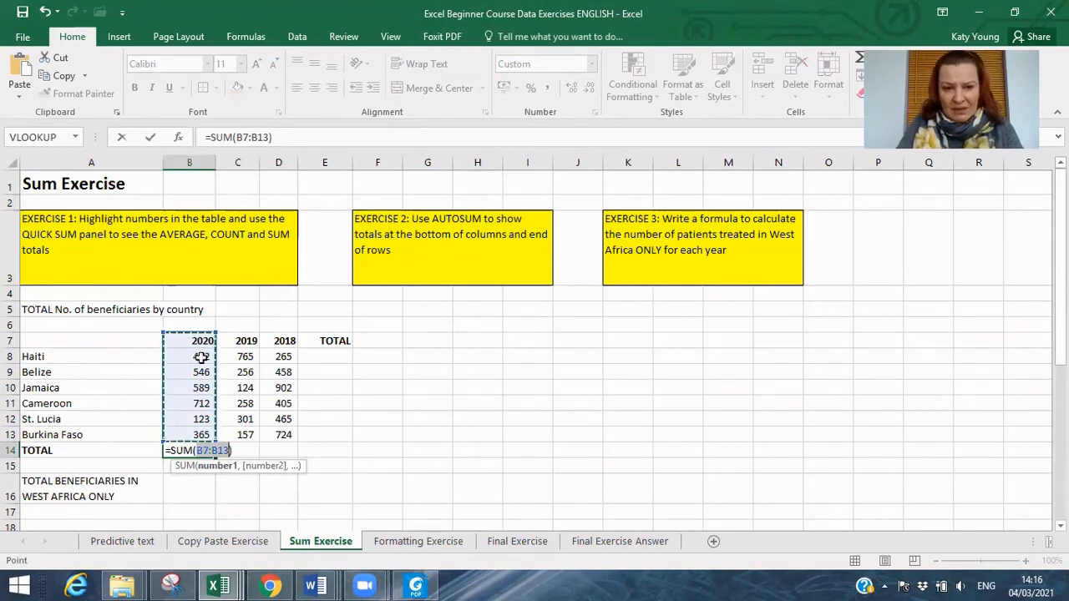
drag(201, 356, 201, 404)
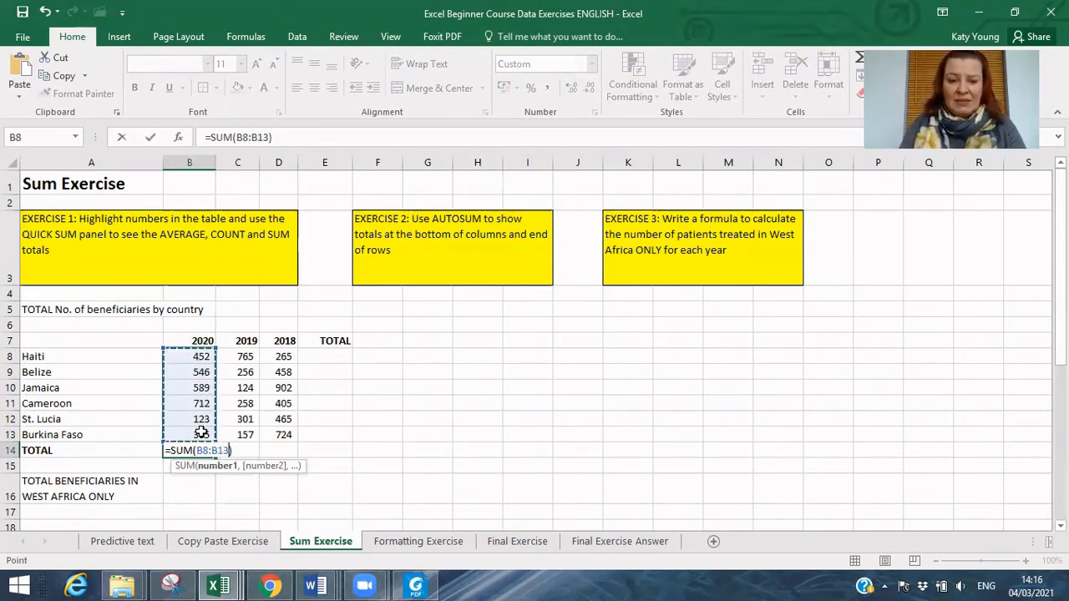
key(Return)
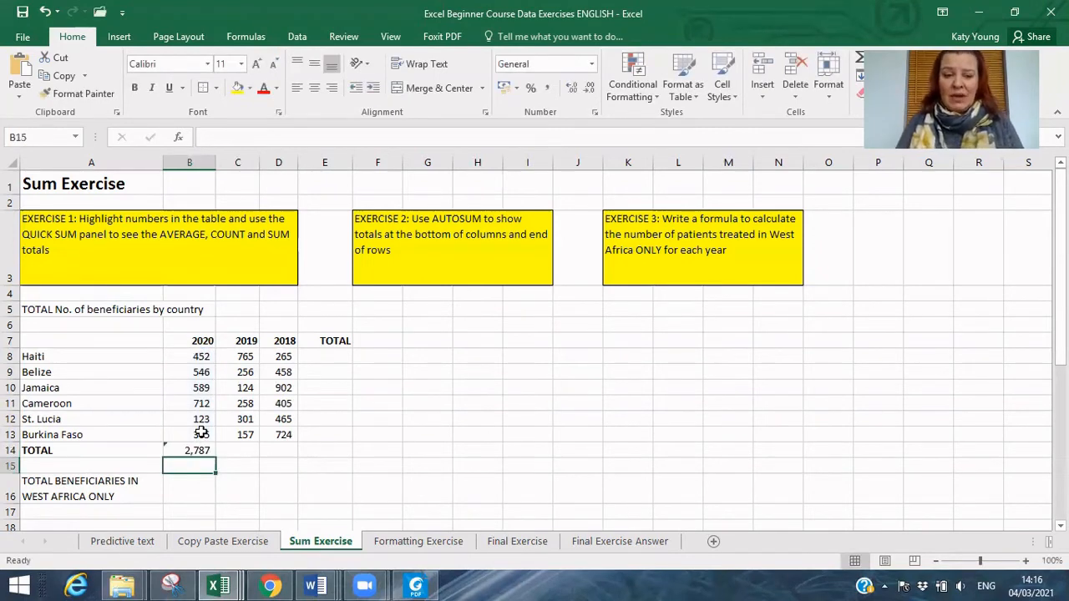
click(201, 450)
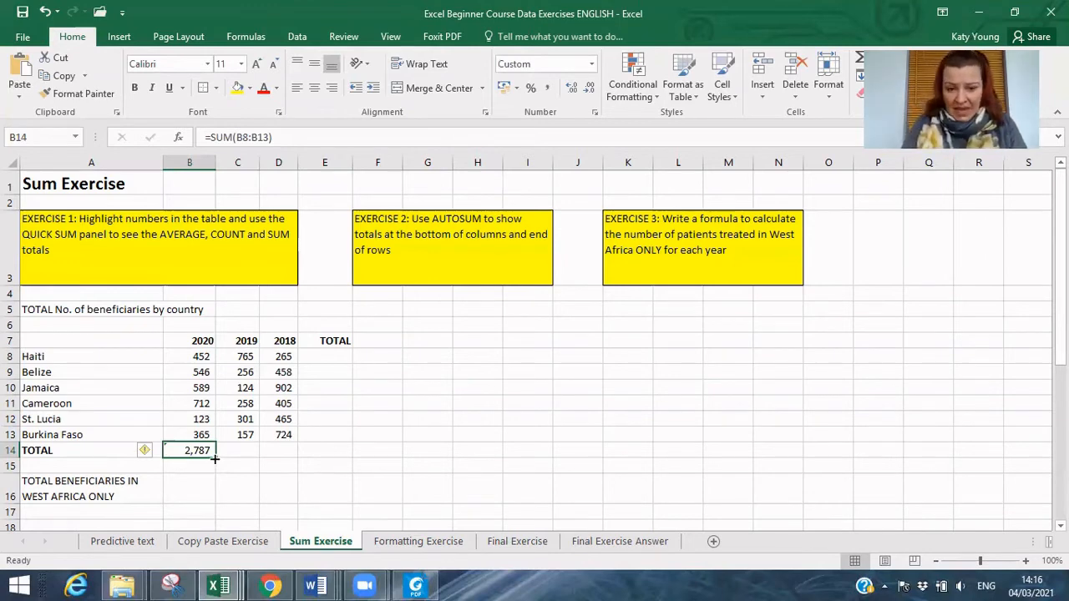
drag(214, 459, 281, 464)
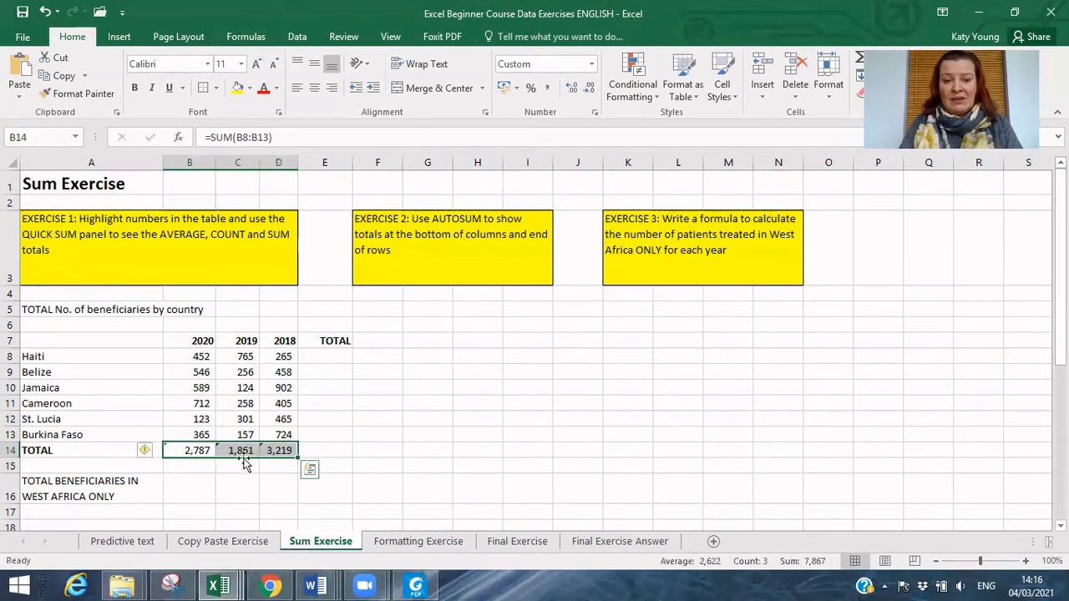
Use AutoSum in E8 to total Haiti's row as =SUM(B8:D8), and fill the formula down to E14.
click(331, 388)
click(331, 358)
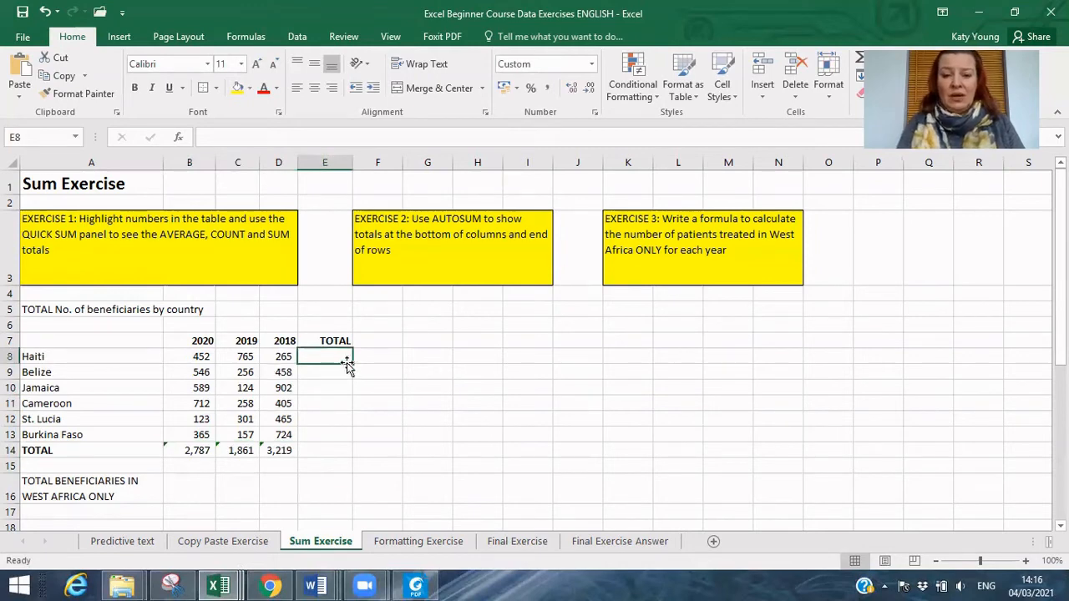
text(=)
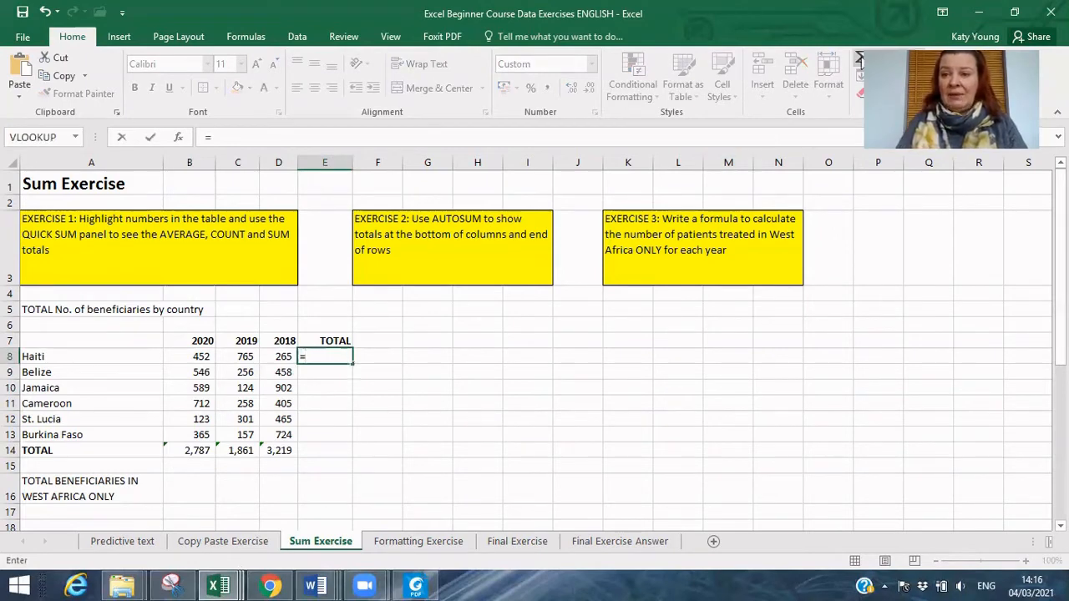
click(860, 60)
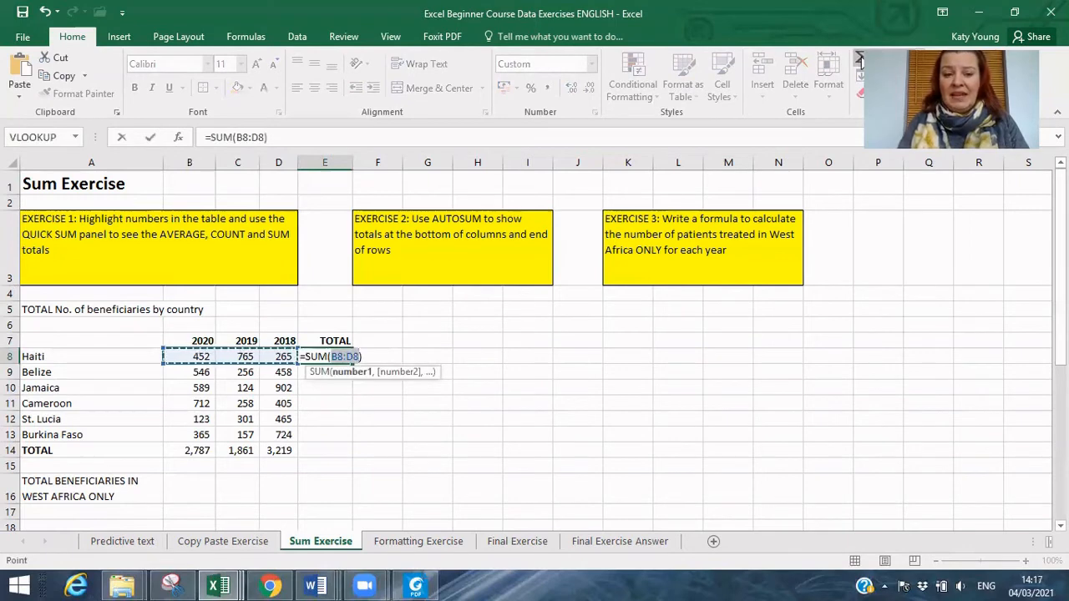
key(Return)
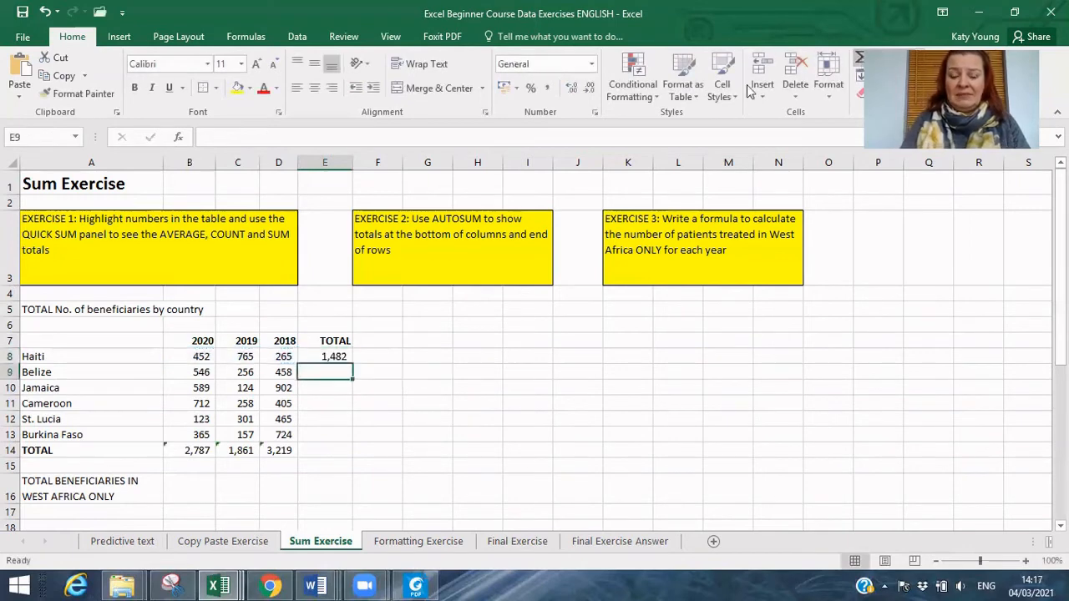
click(342, 357)
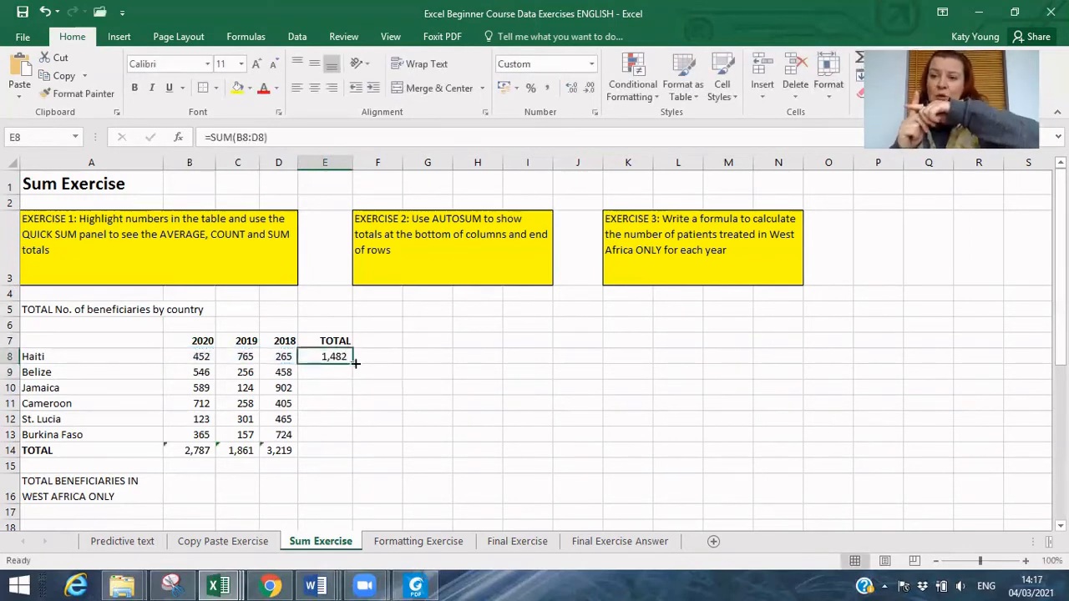
drag(355, 364, 347, 461)
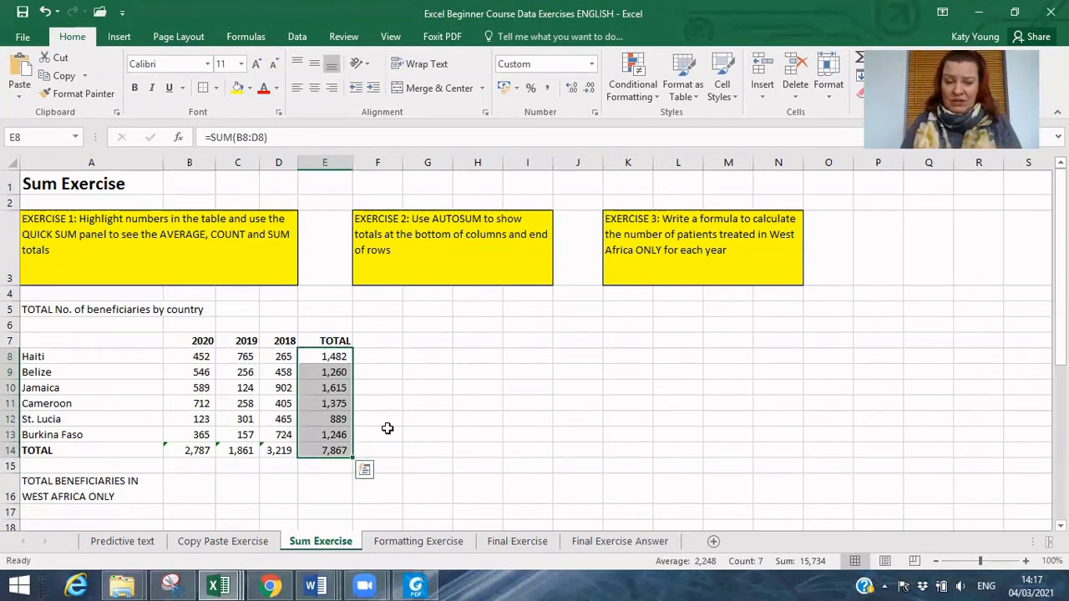
Add Cameroon and Burkina Faso in B16 with =B11+B13, and fill the formula across to E16.
click(189, 499)
key(Left)
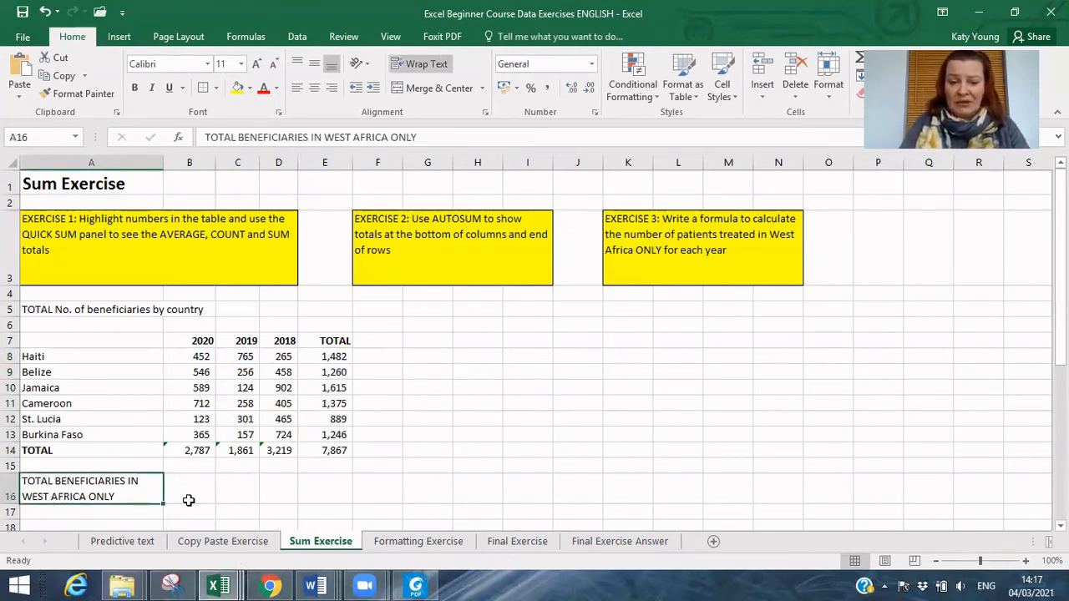
click(188, 500)
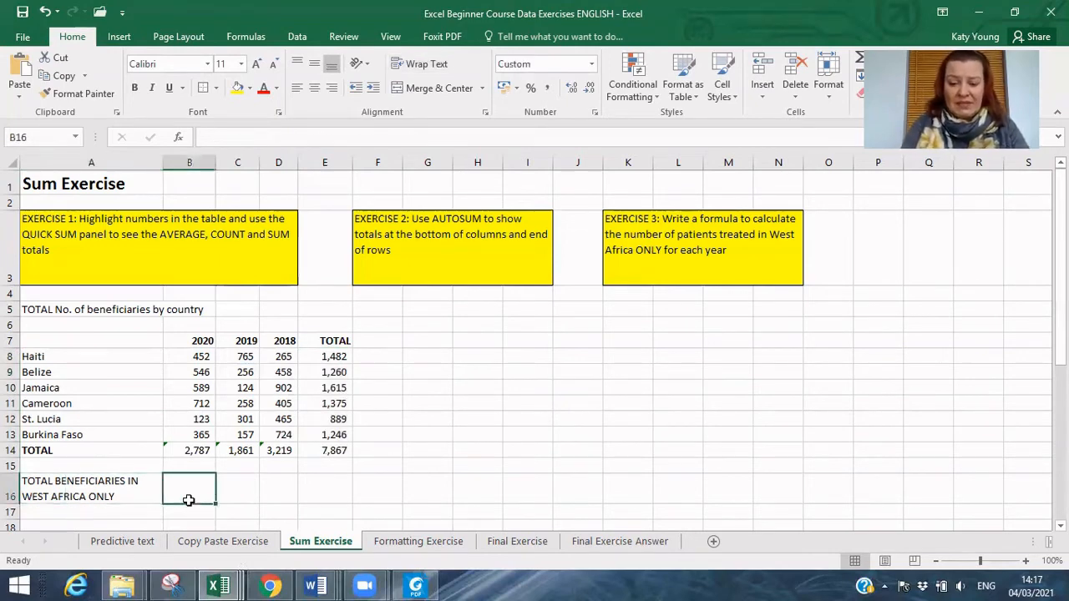
text(=)
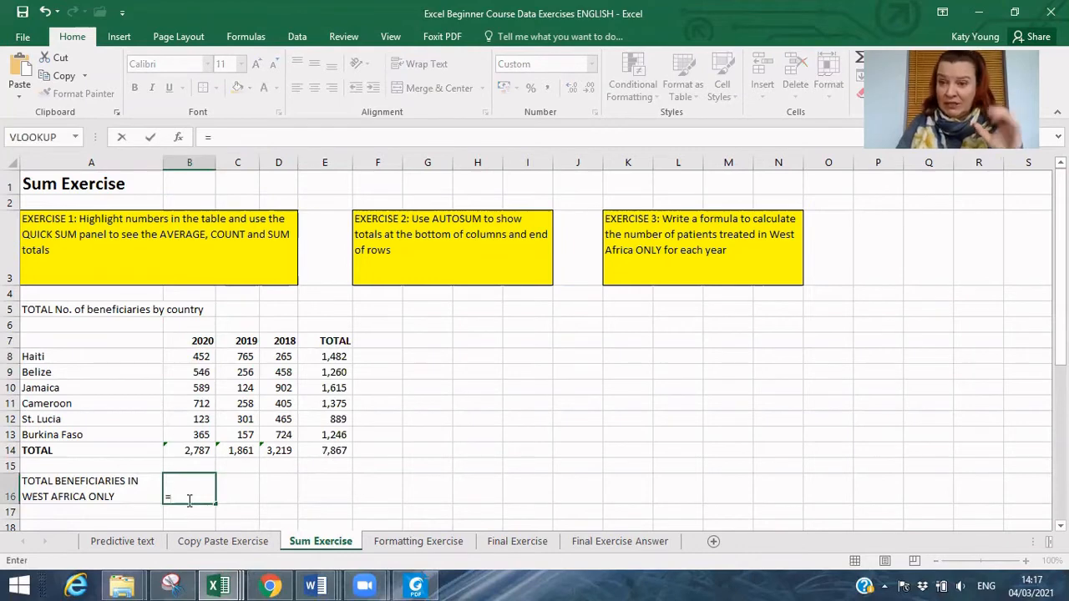
click(202, 402)
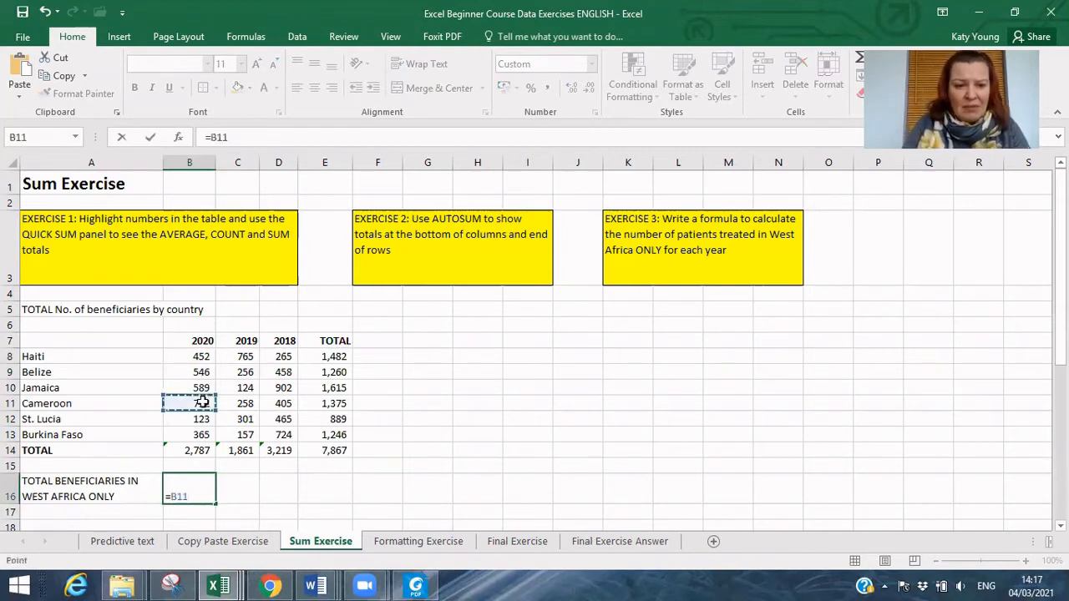
text(+)
click(197, 437)
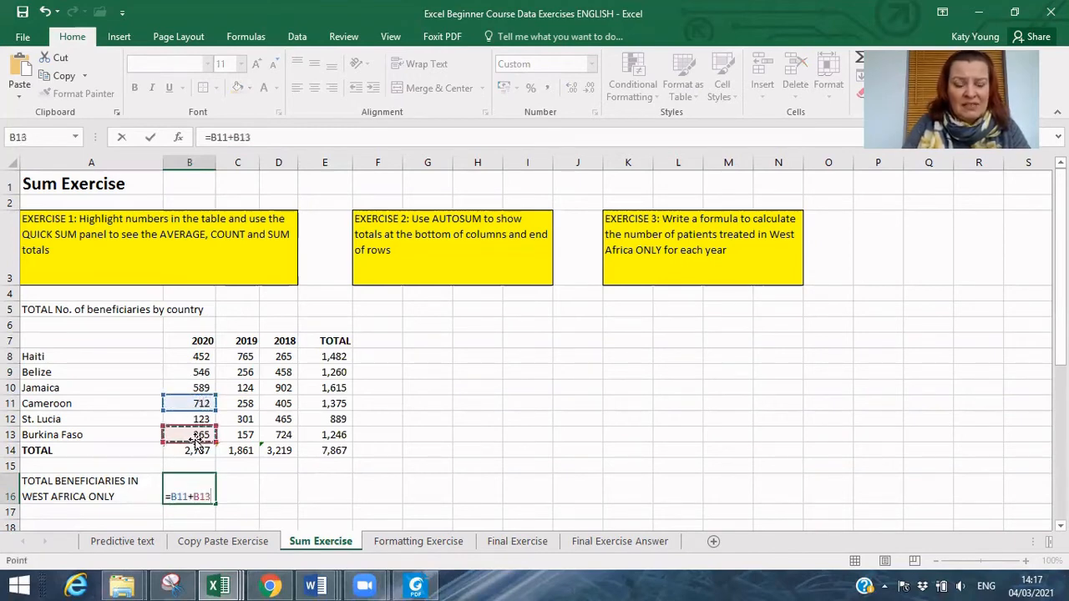
key(Return)
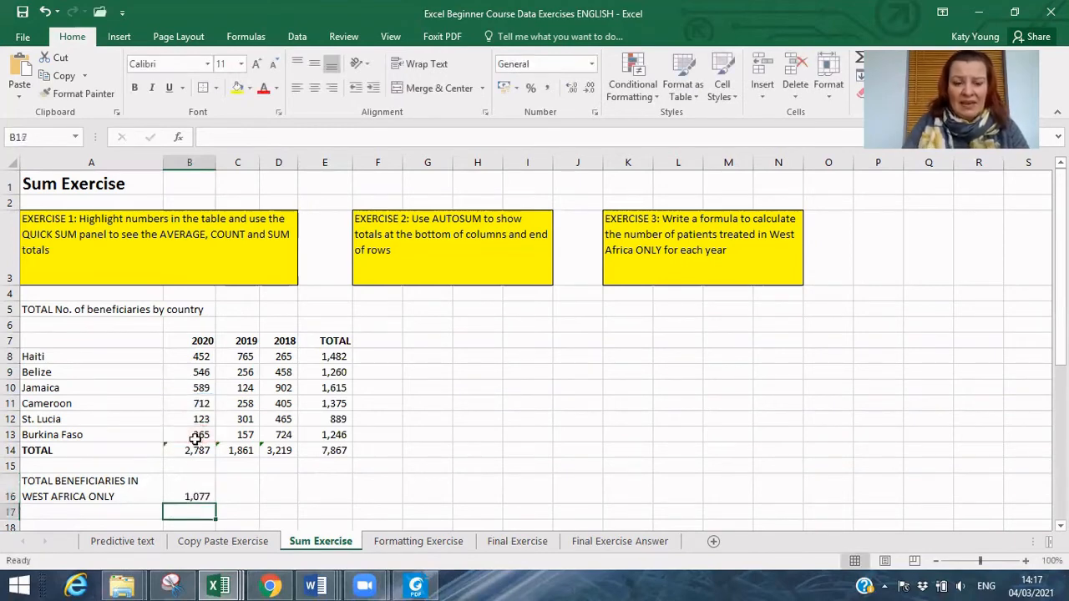
click(209, 500)
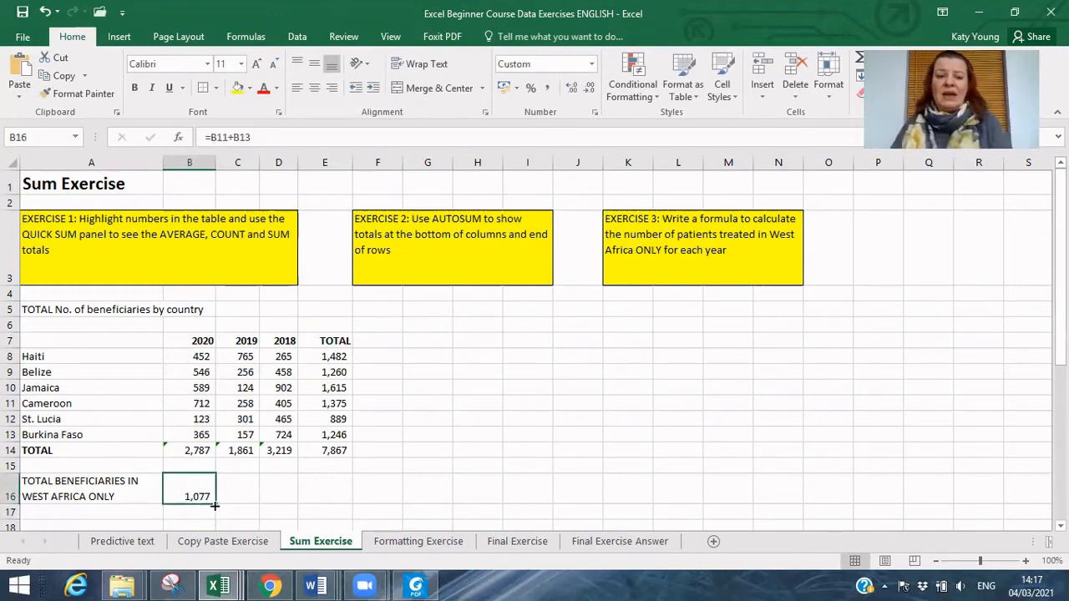
drag(215, 506, 351, 507)
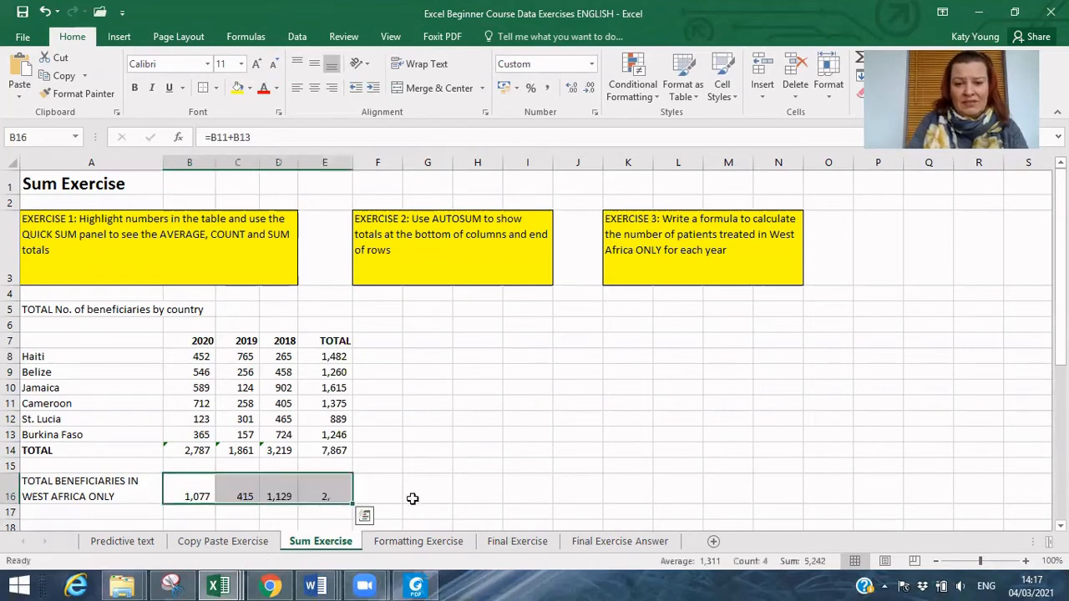
click(435, 485)
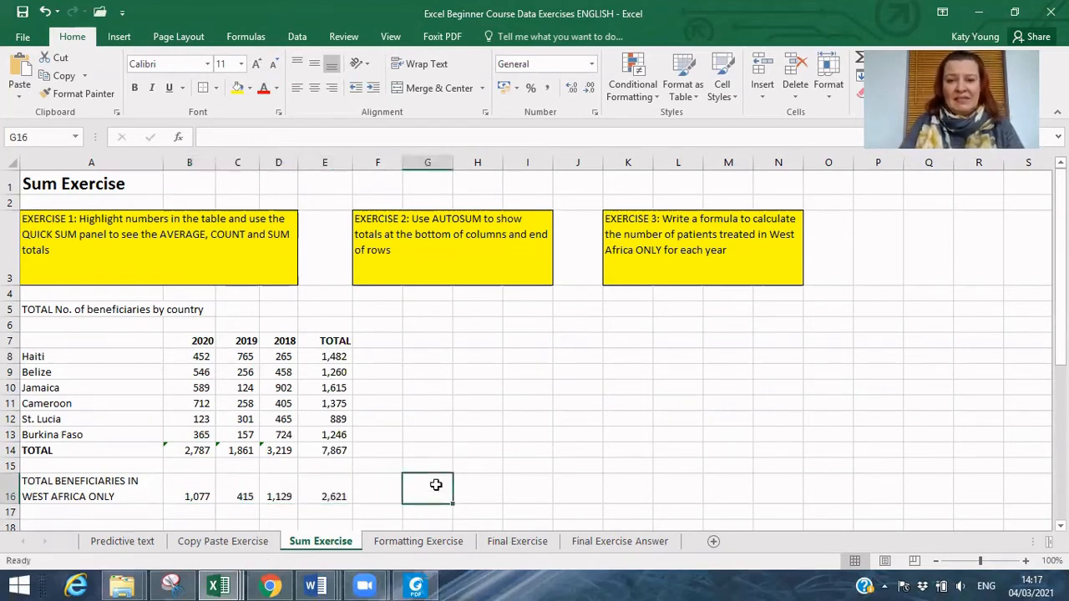
key(Left)
key(Left)
key(Left)
key(Left)
key(Left)
key(Left)
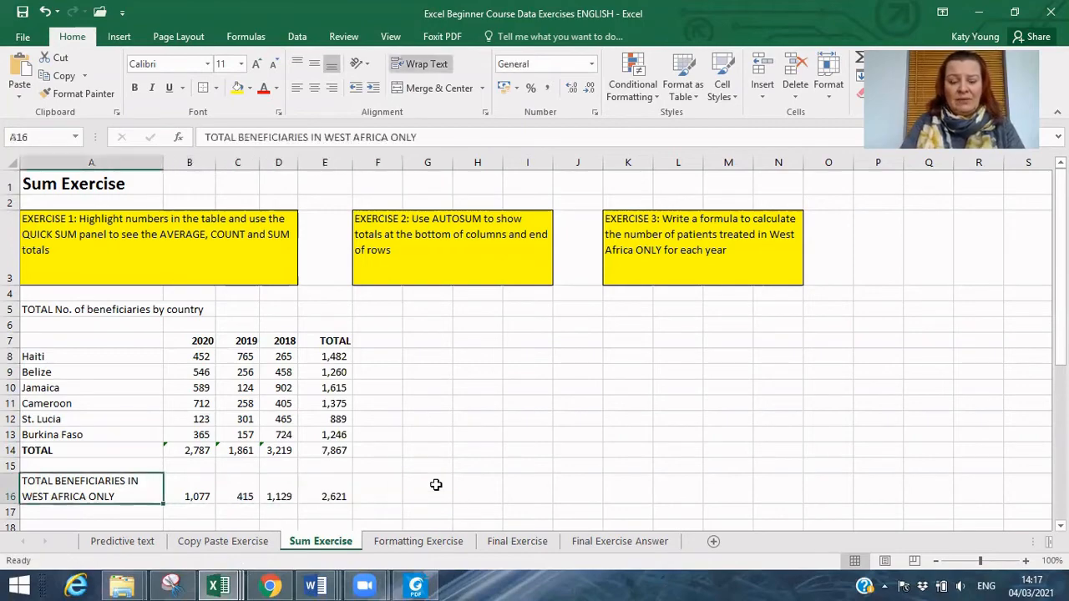
For Exercise 4, delete the Community outreach row (row 28) from the table of beneficiaries by project.
key(Down)
key(Down)
key(Down)
key(Down)
key(Down)
key(Down)
key(Down)
key(Down)
key(Down)
key(Down)
key(Down)
key(Down)
key(Down)
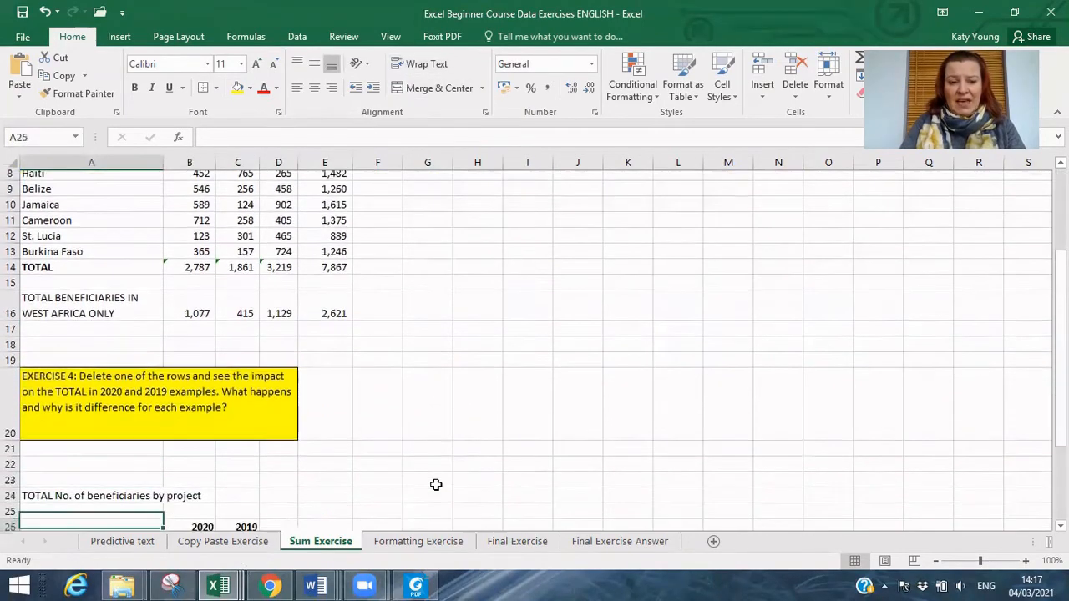
key(Down)
key(Down)
key(Down)
key(Down)
key(Down)
key(Down)
key(Down)
key(Down)
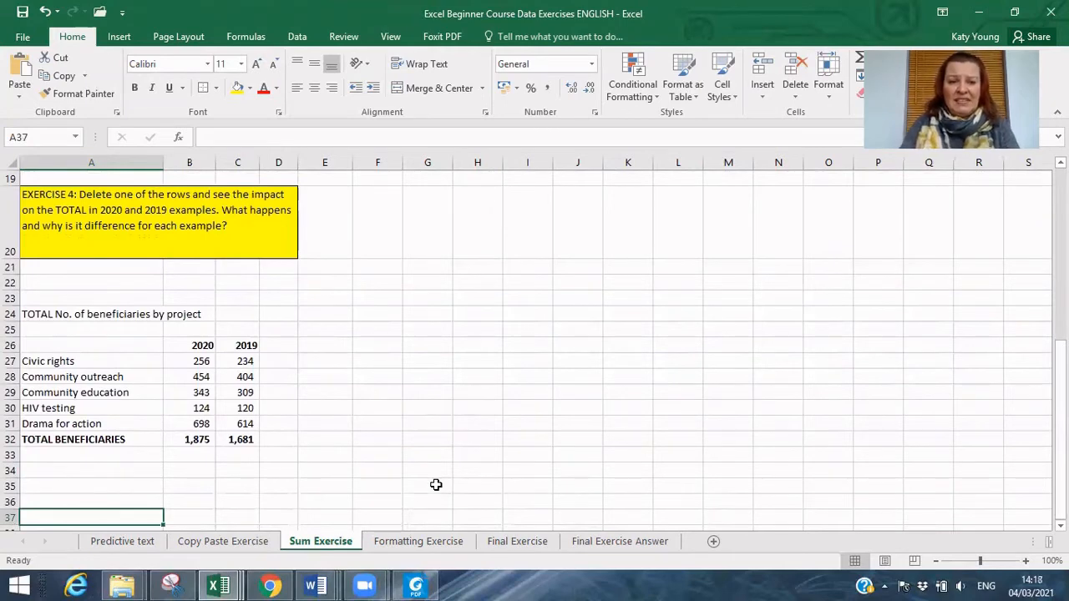
click(10, 376)
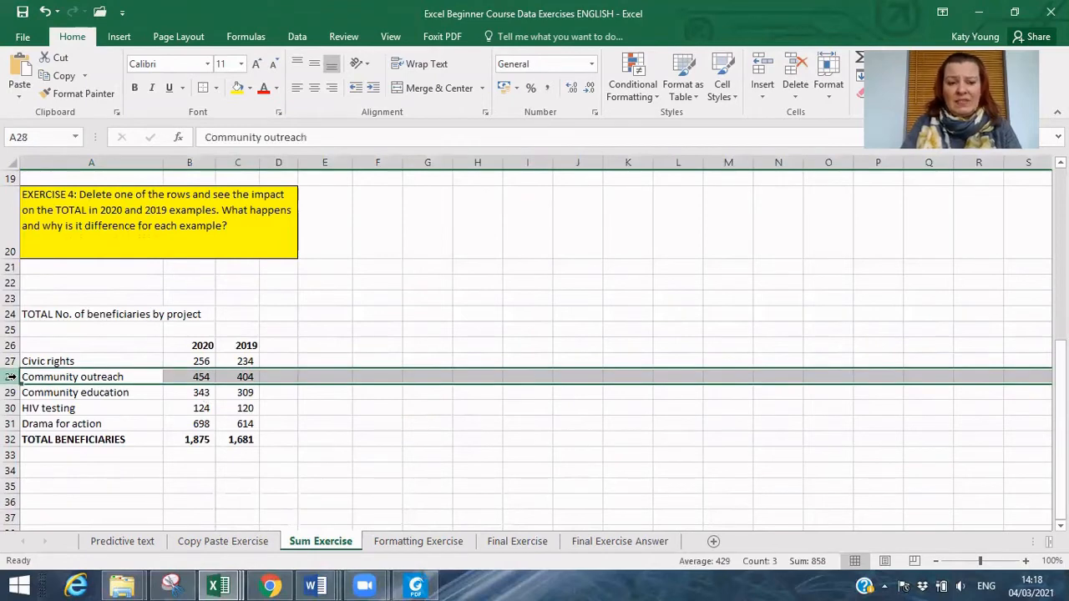
right_click(11, 377)
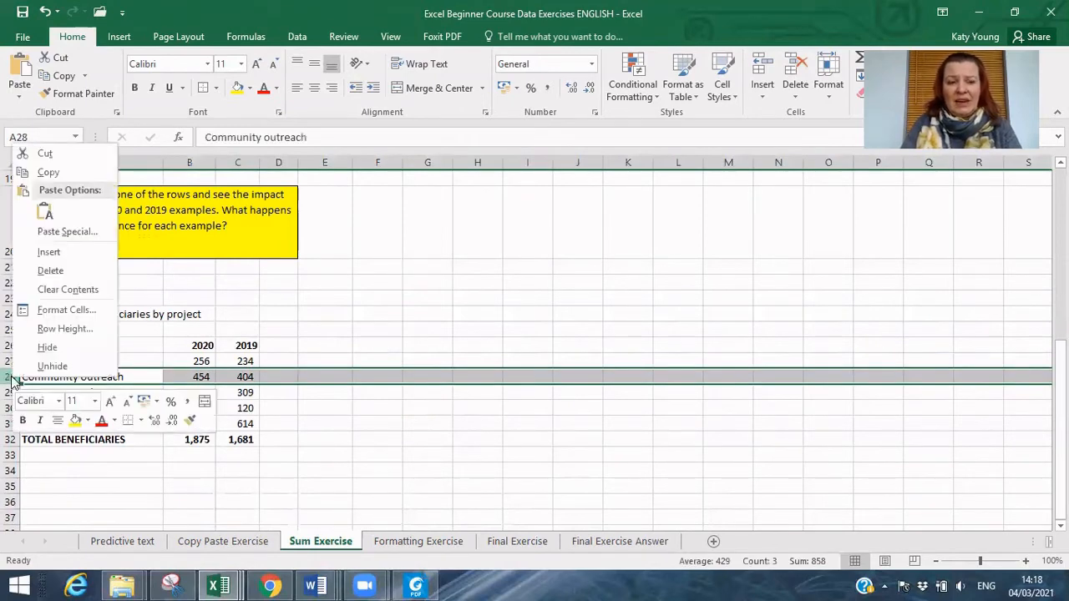
click(50, 271)
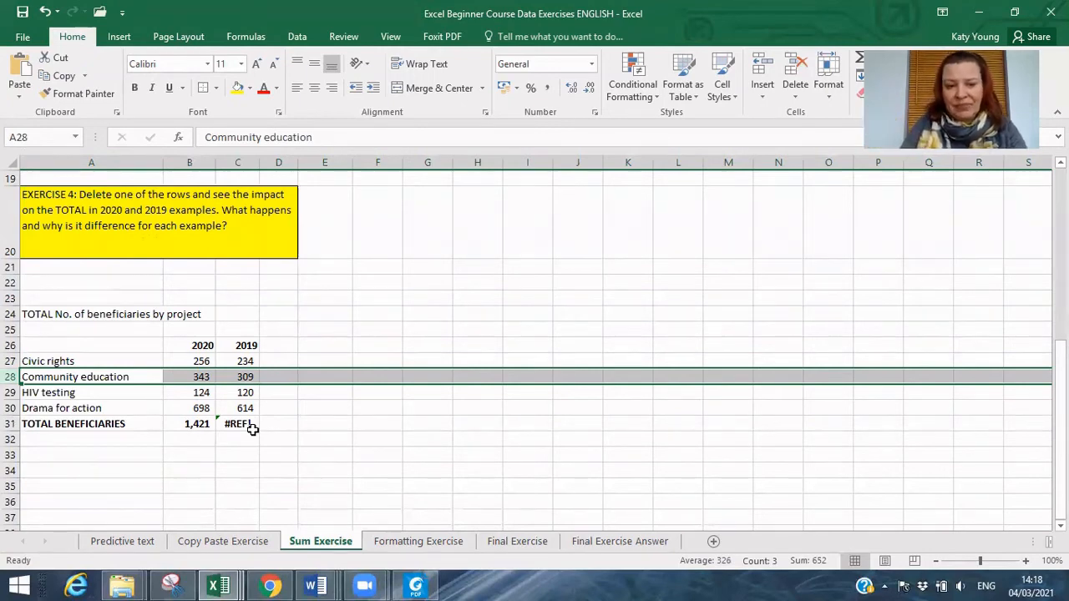
Inspect the 2020 and 2019 total formulas in B31 and C31, and undo the Community outreach row deletion.
click(197, 424)
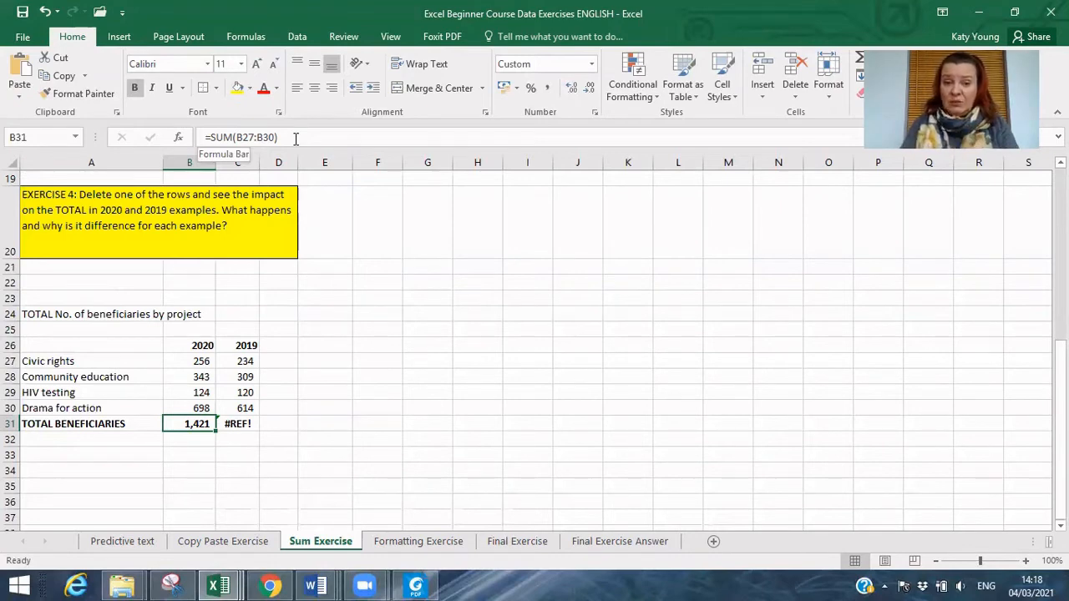
click(242, 423)
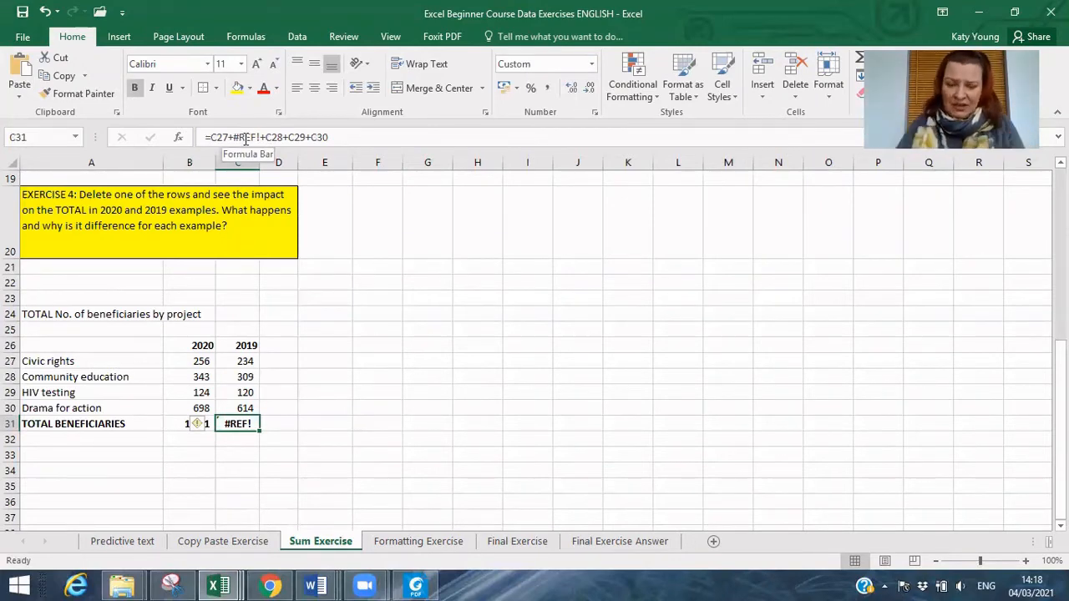
click(368, 330)
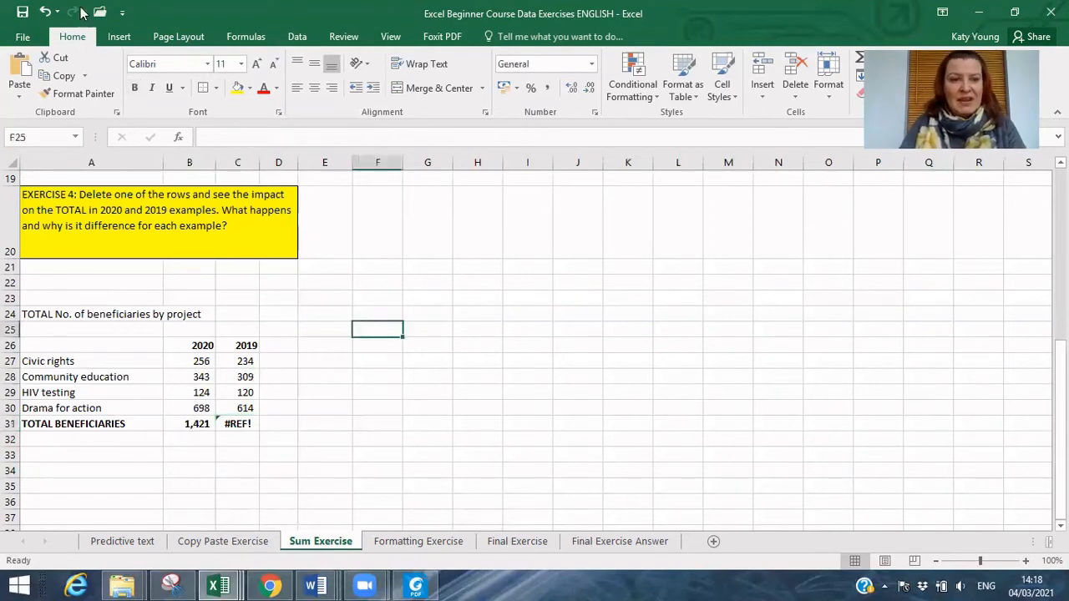
click(45, 11)
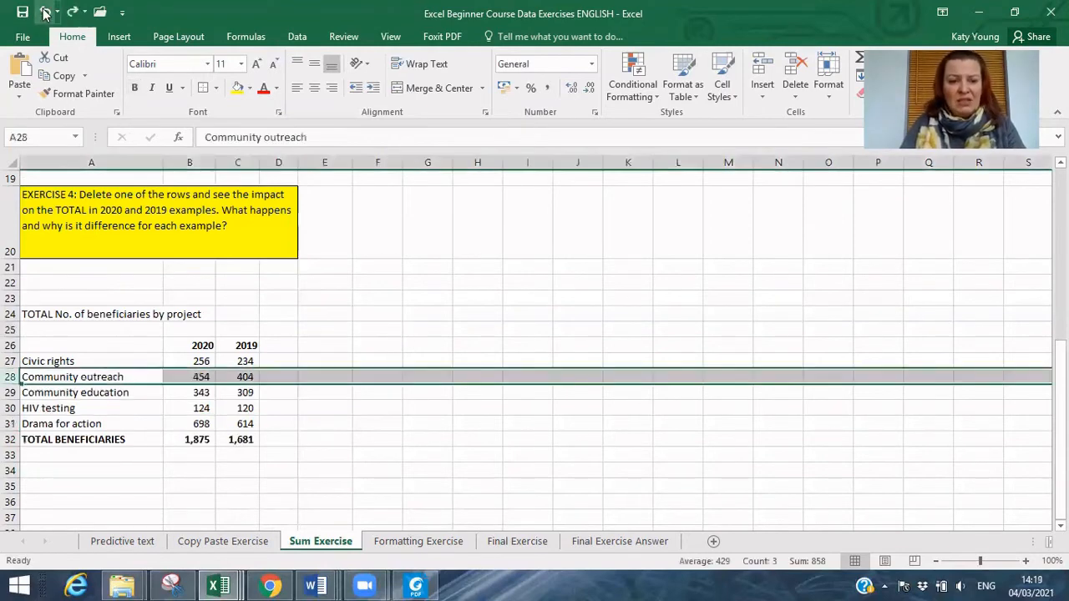
Inspect the 2020 total formula in B32 with its referenced range, and the 2019 total formula in C32.
click(337, 441)
click(219, 439)
click(203, 439)
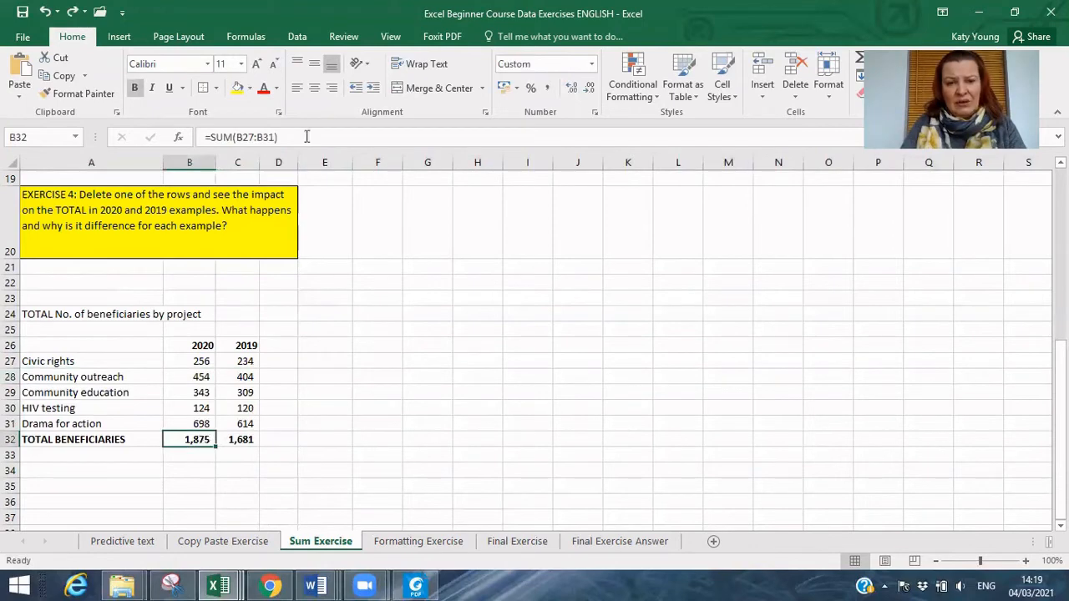
click(256, 137)
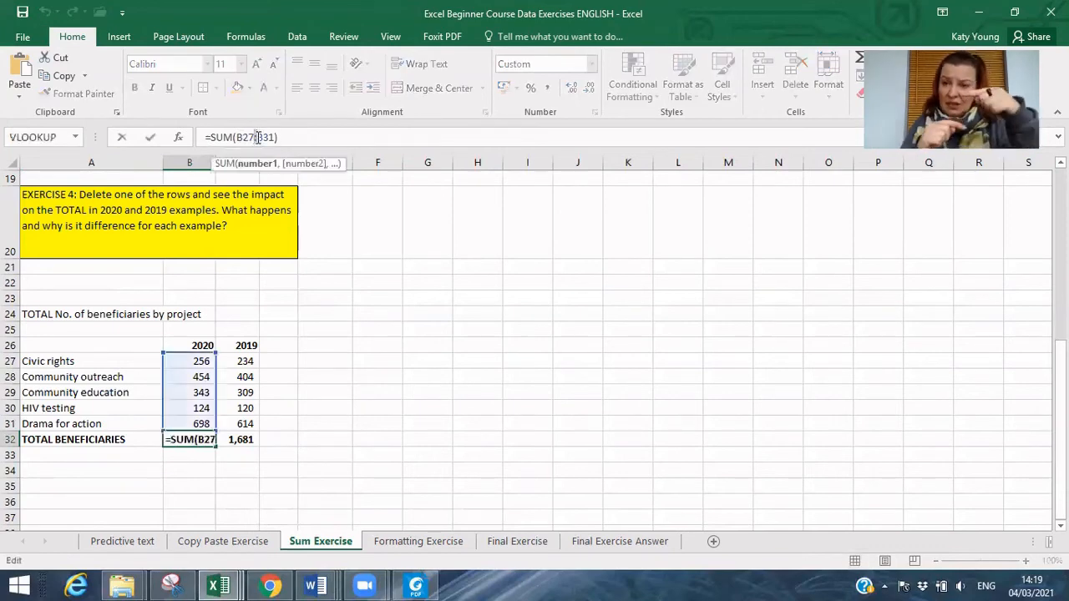
key(Return)
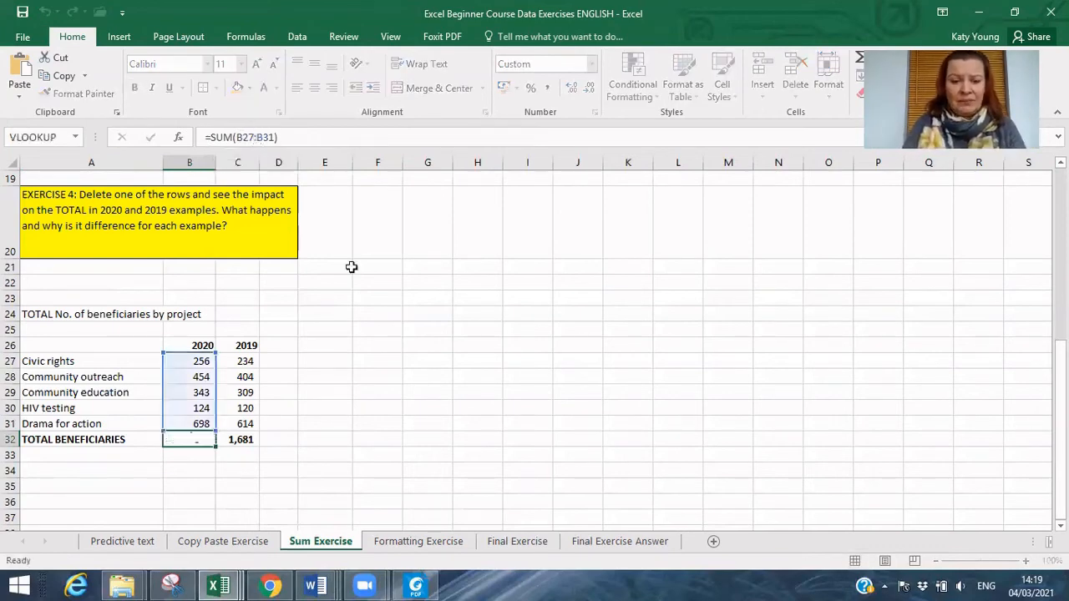
click(240, 439)
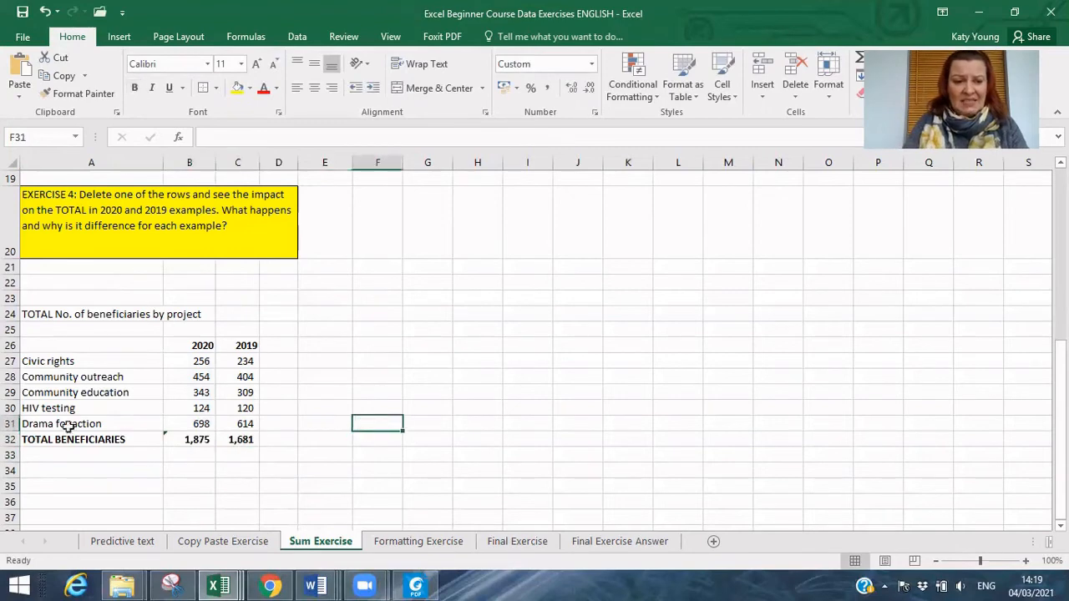
Delete the HIV testing row (row 30) and compare the total formulas in B31 and C31.
click(10, 408)
right_click(11, 409)
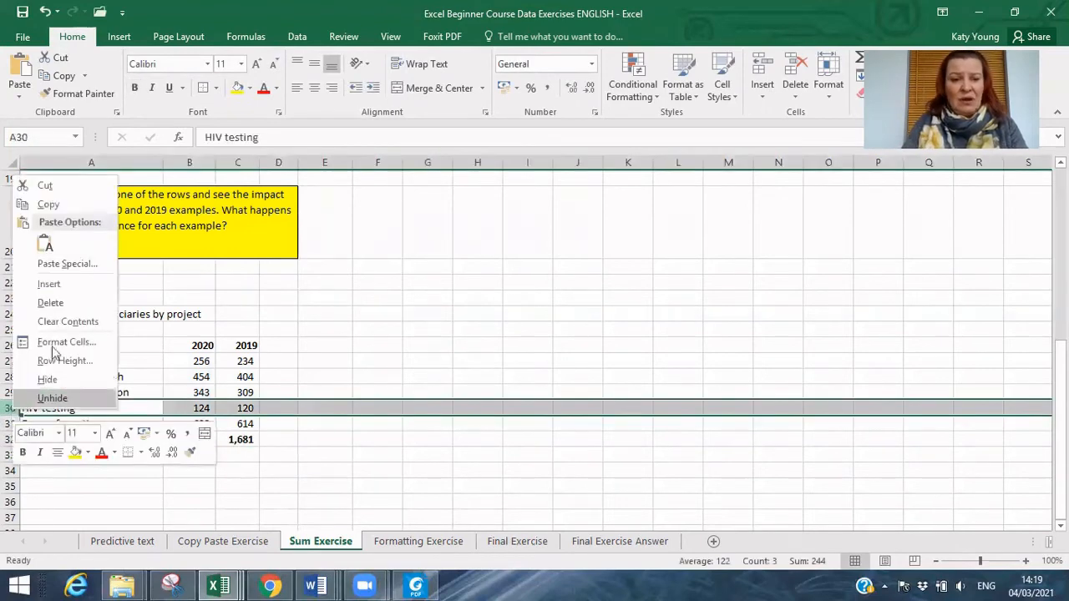
click(50, 302)
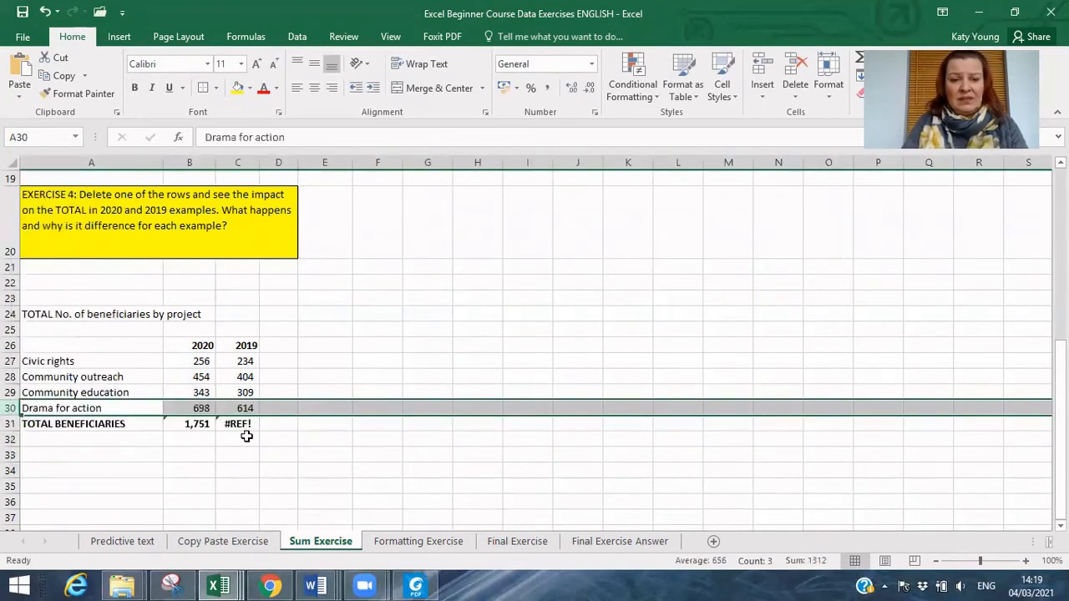
click(197, 424)
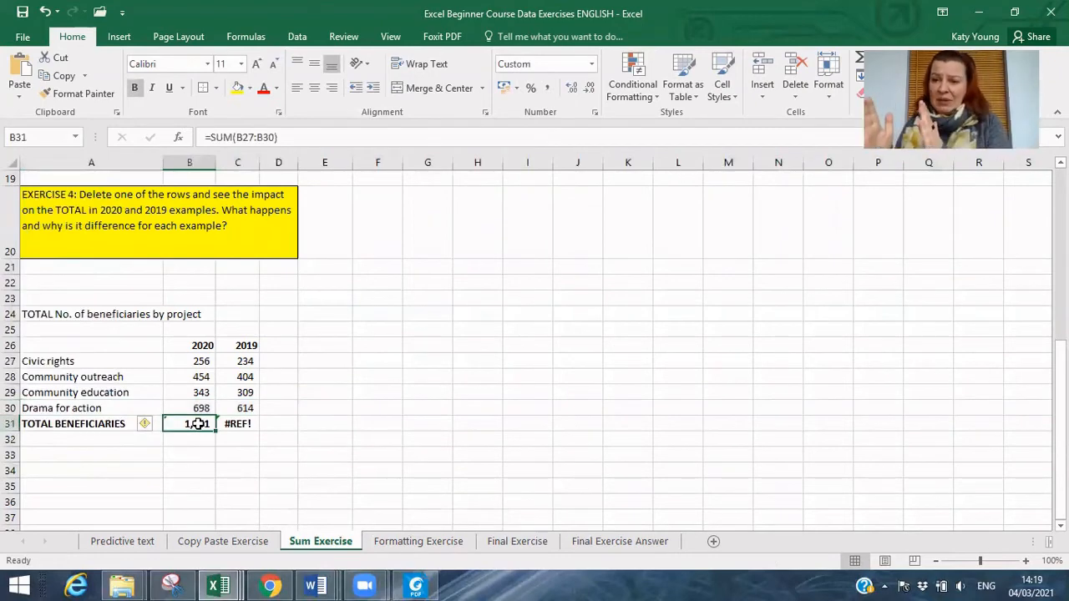
click(239, 423)
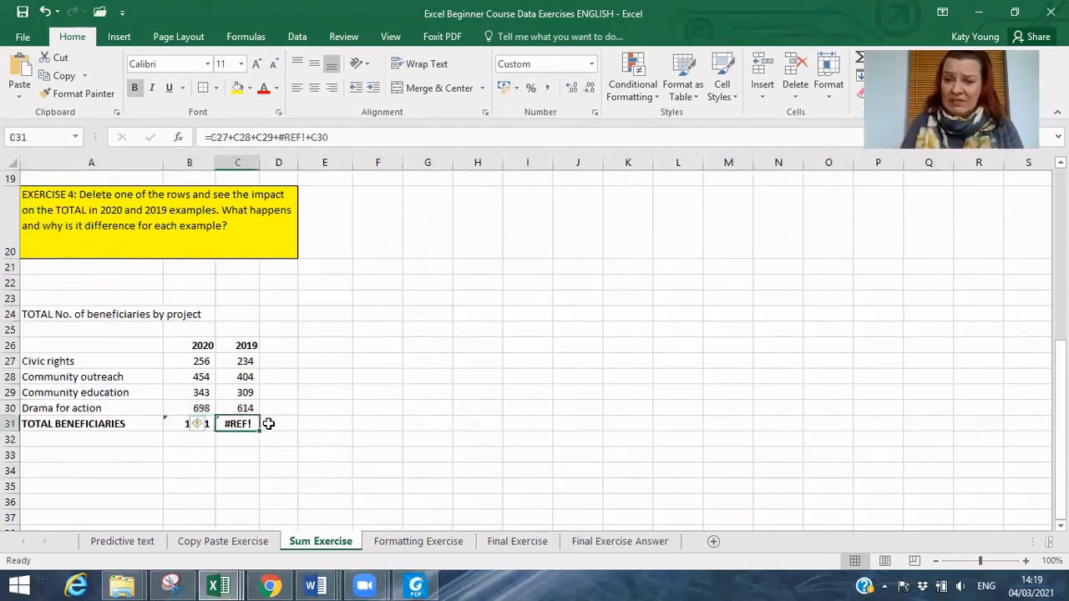
Undo the HIV testing row deletion and save the workbook.
click(45, 12)
click(425, 341)
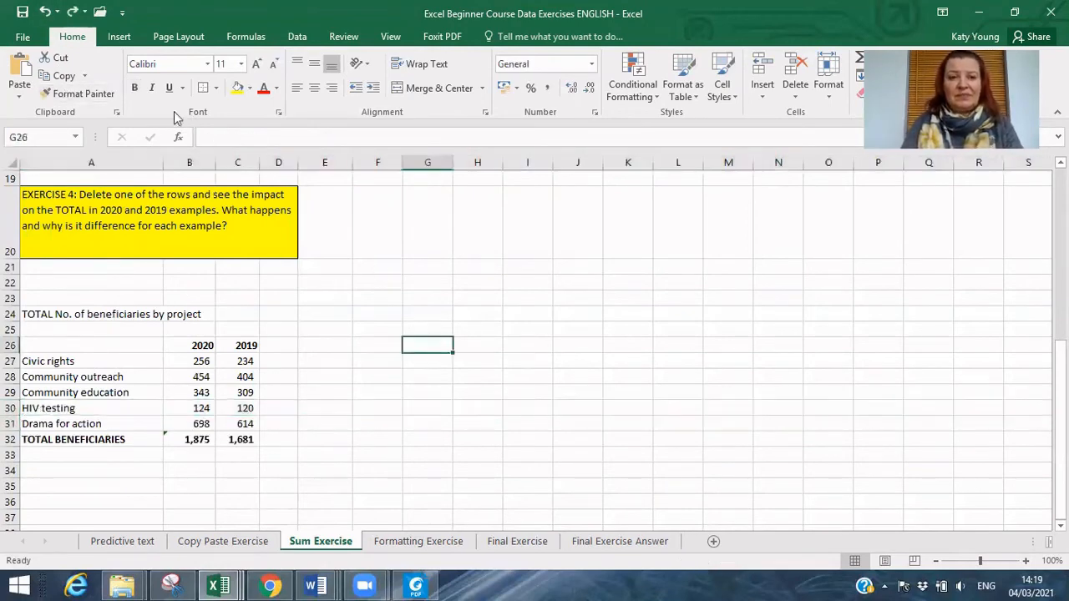
click(20, 13)
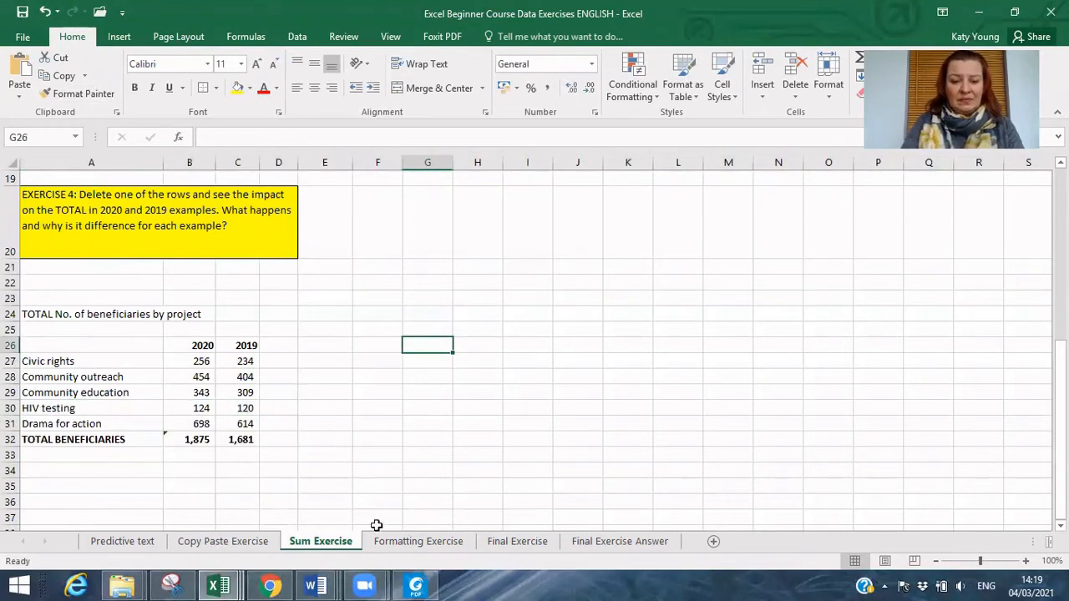
Switch to the Excel Beginners Course PDF in Foxit PhantomPDF and read section 9.1, Inserting rows and columns.
mouse_move(426, 583)
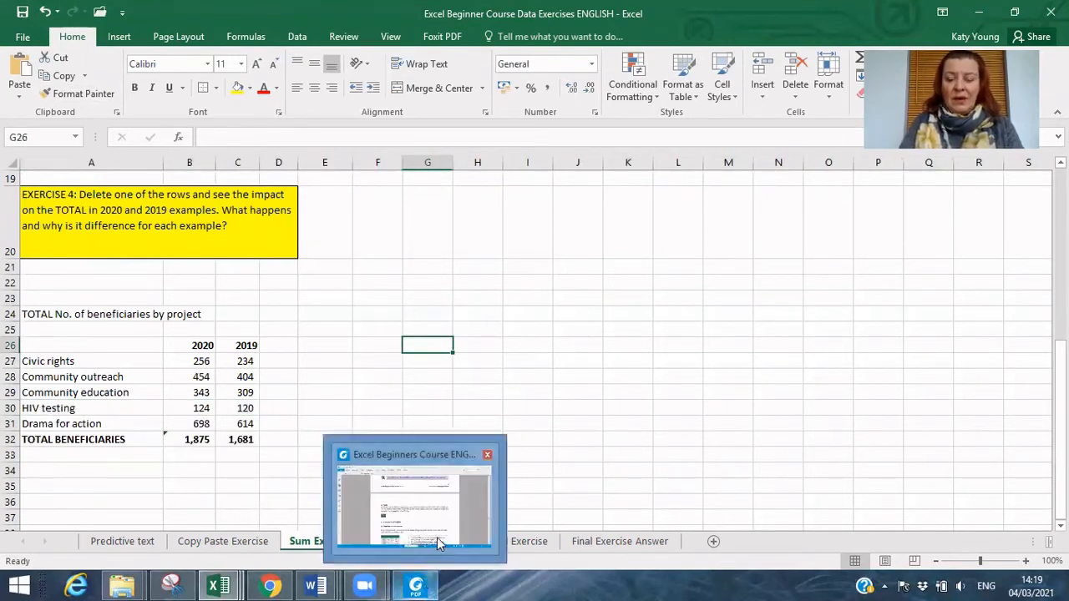
click(437, 537)
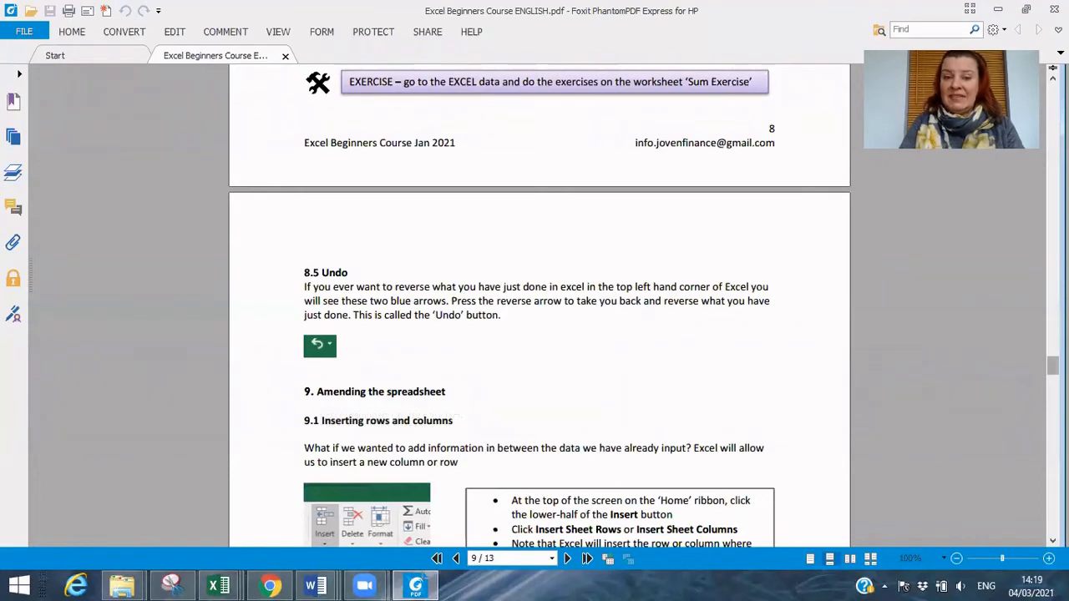
scroll(540, 305, down, 5)
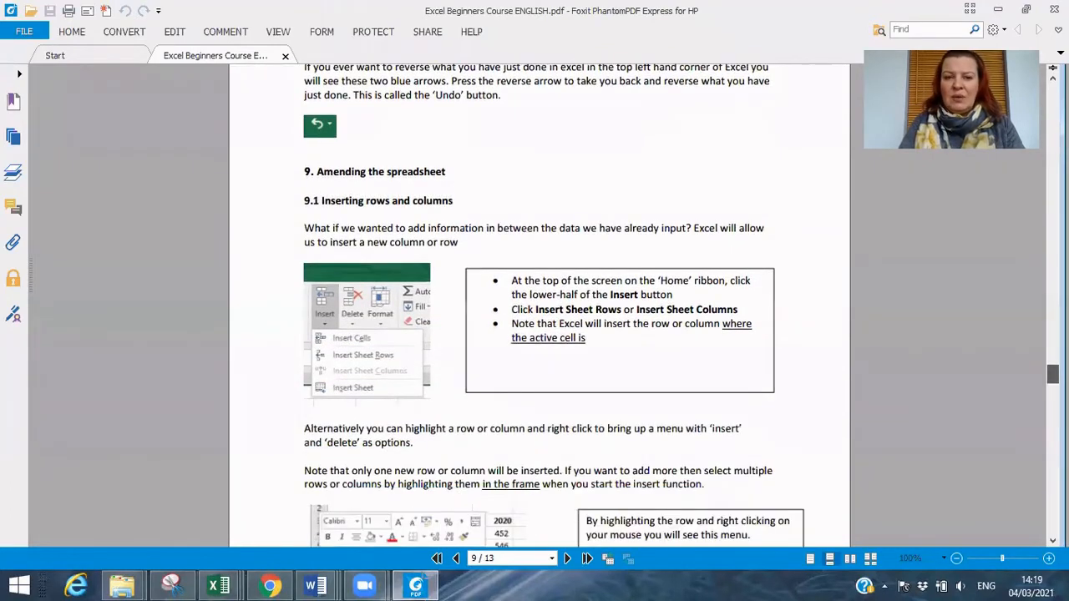
scroll(539, 305, down, 2)
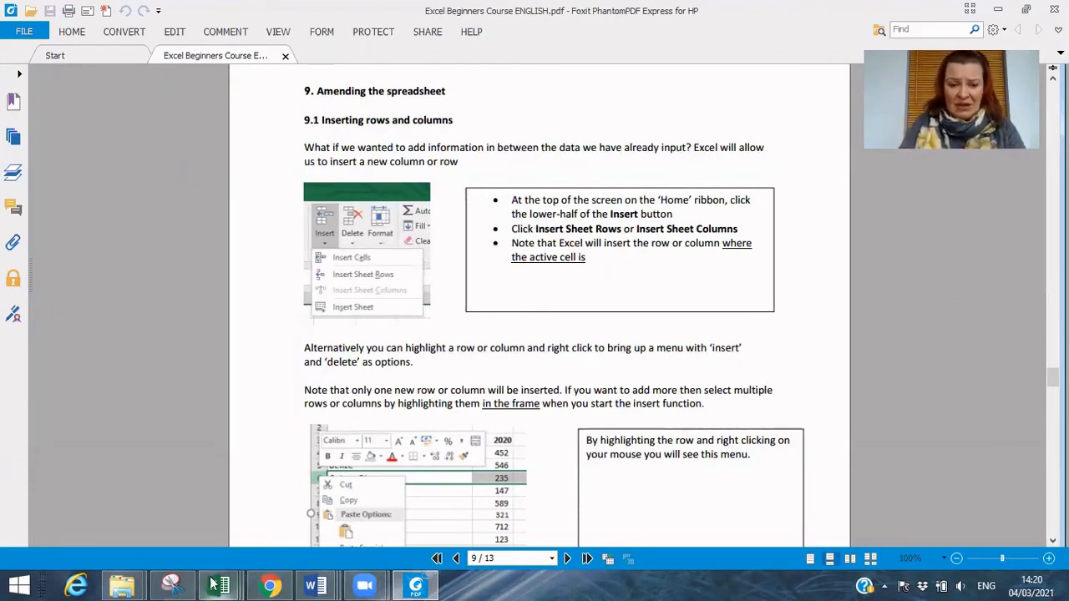
Switch back to the course data exercises workbook in Excel, select column C on the Sum Exercise sheet and open the insert options.
mouse_move(218, 585)
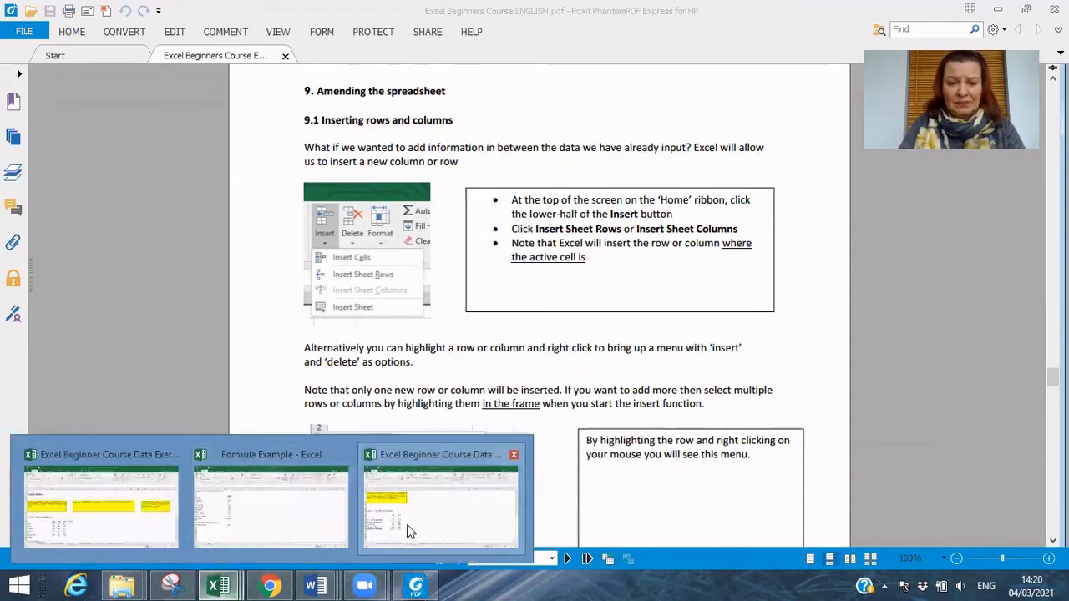
click(430, 526)
click(313, 296)
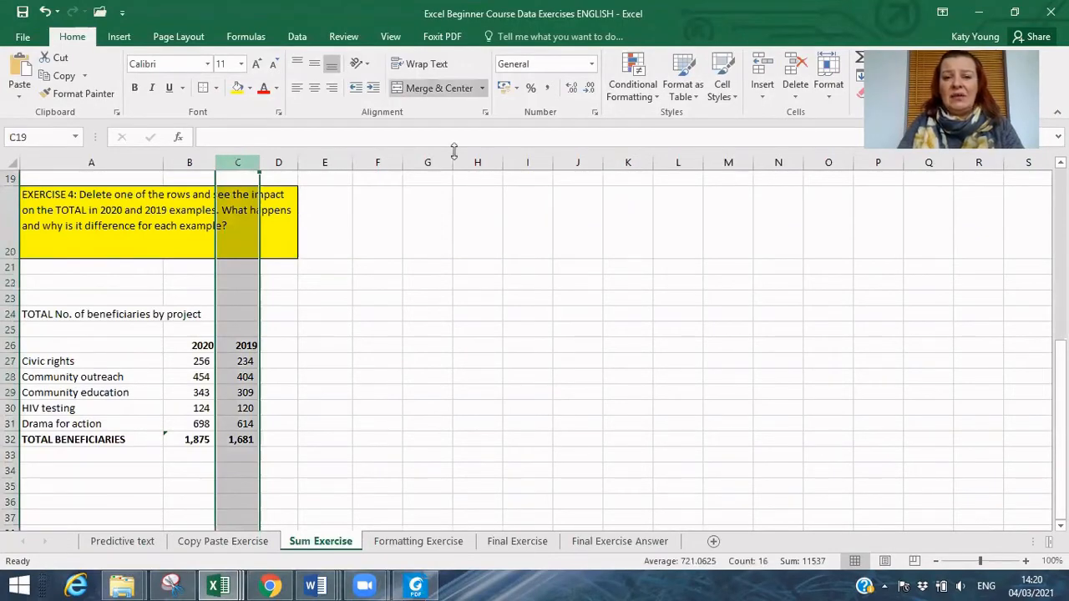
click(762, 102)
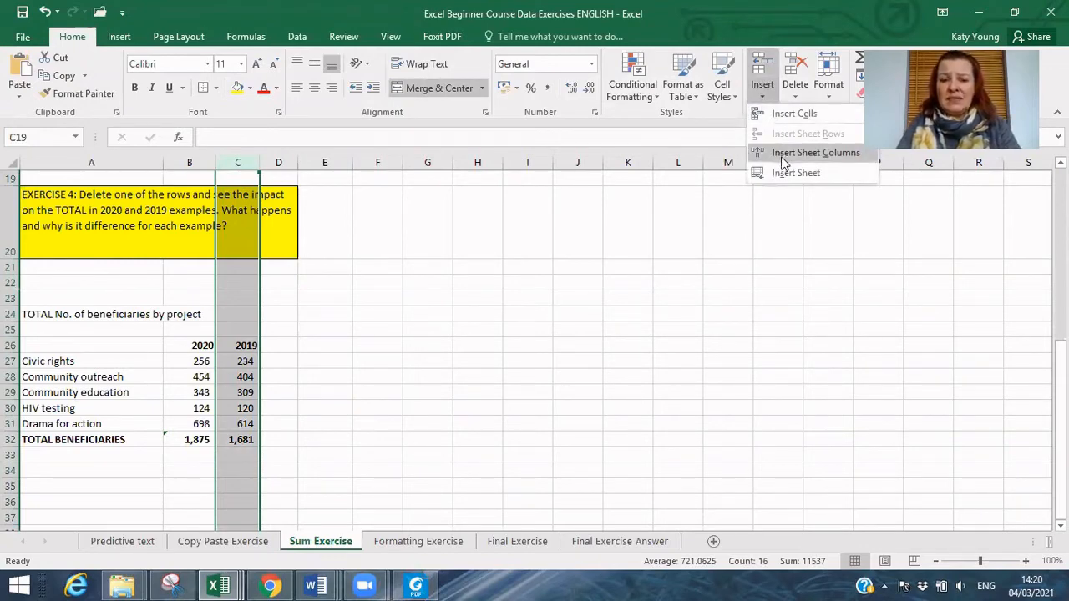
Insert a blank sheet column before the 2019 figures and a blank sheet row above Community education.
click(784, 159)
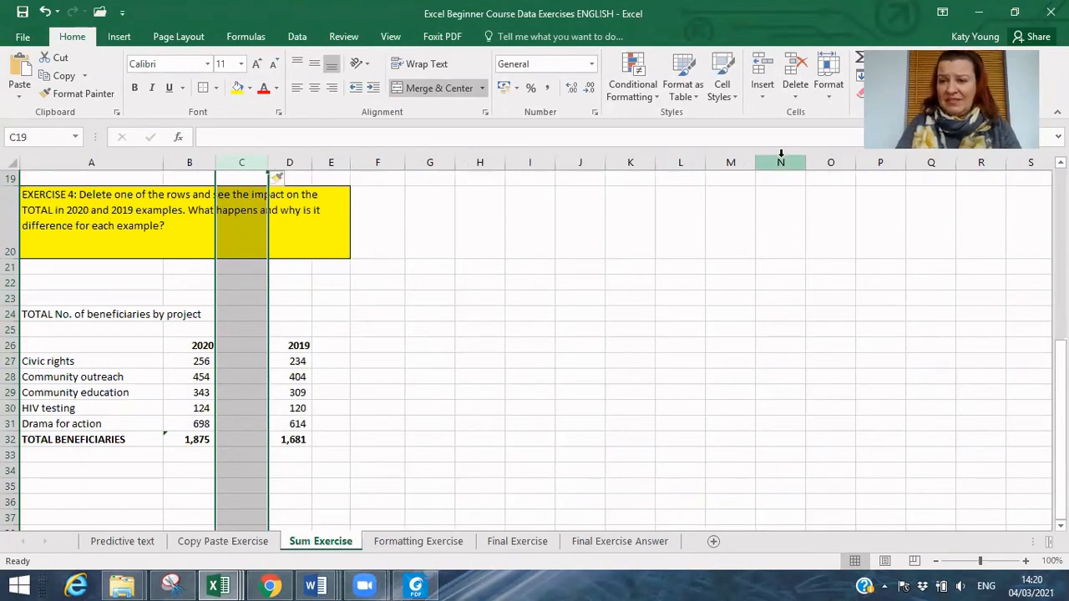
click(338, 333)
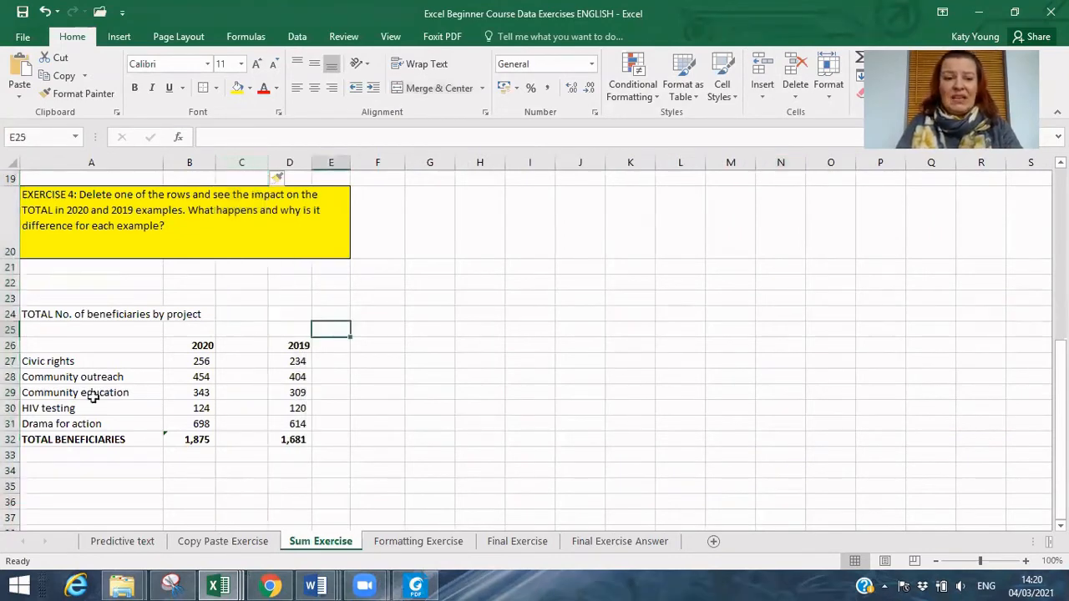
click(10, 392)
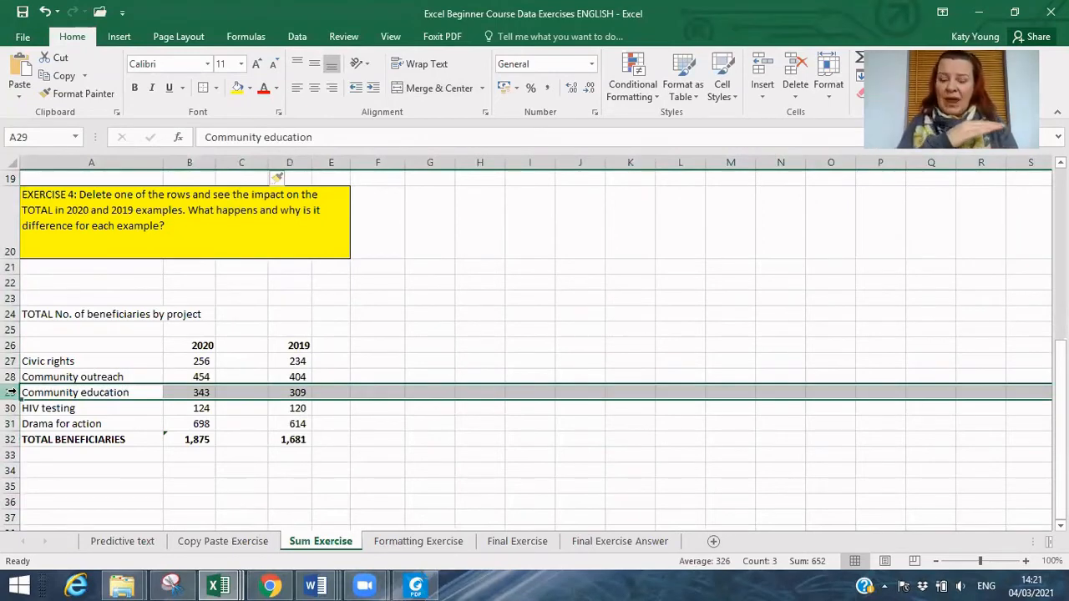
click(762, 96)
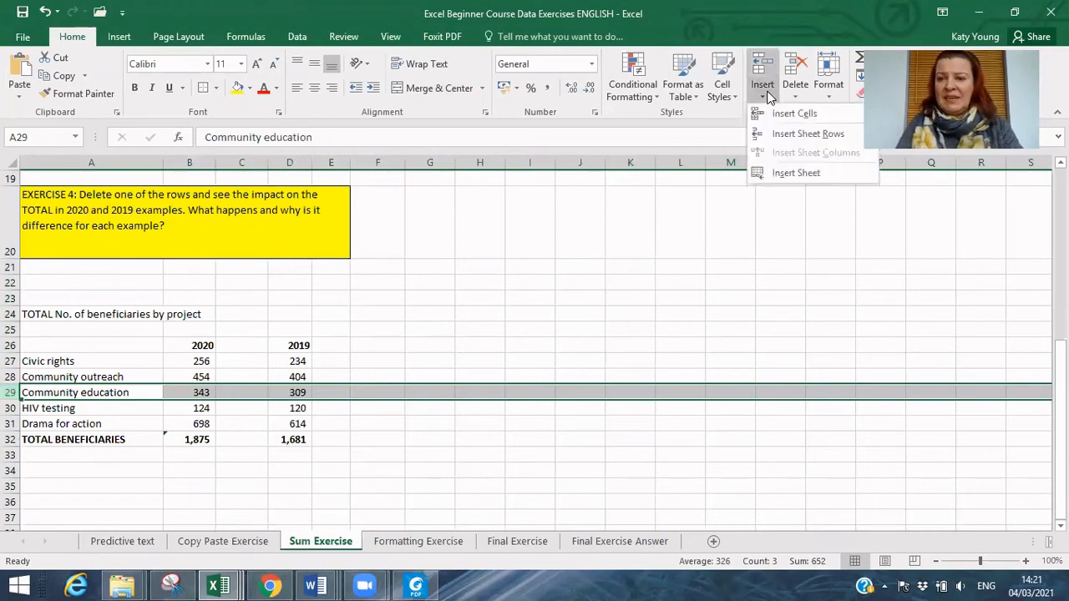
click(780, 139)
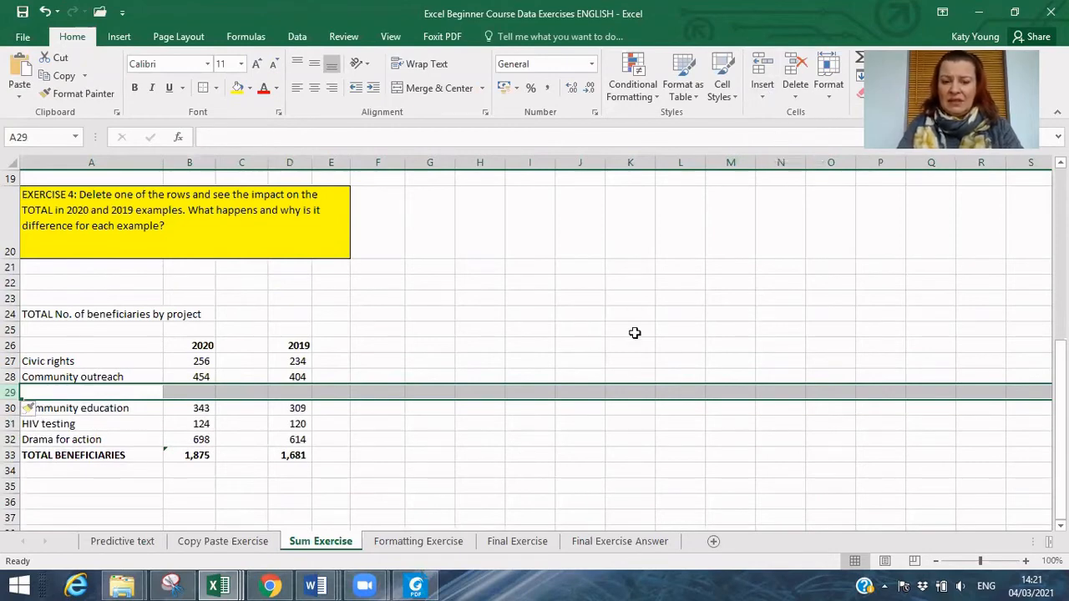
click(490, 501)
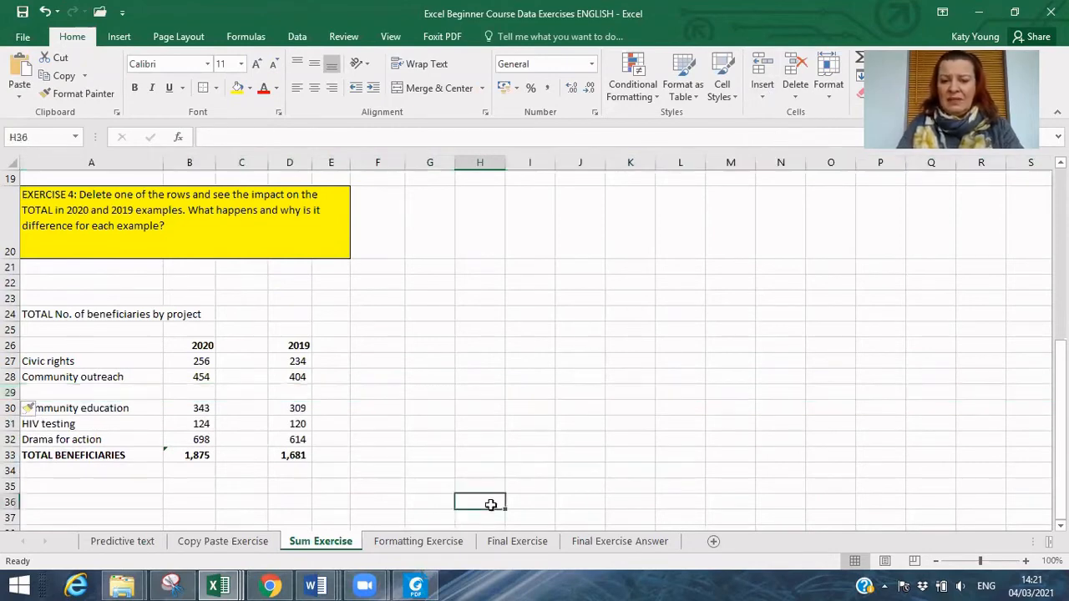
Add a new worksheet after Sum Exercise and rename it NEW.
click(713, 542)
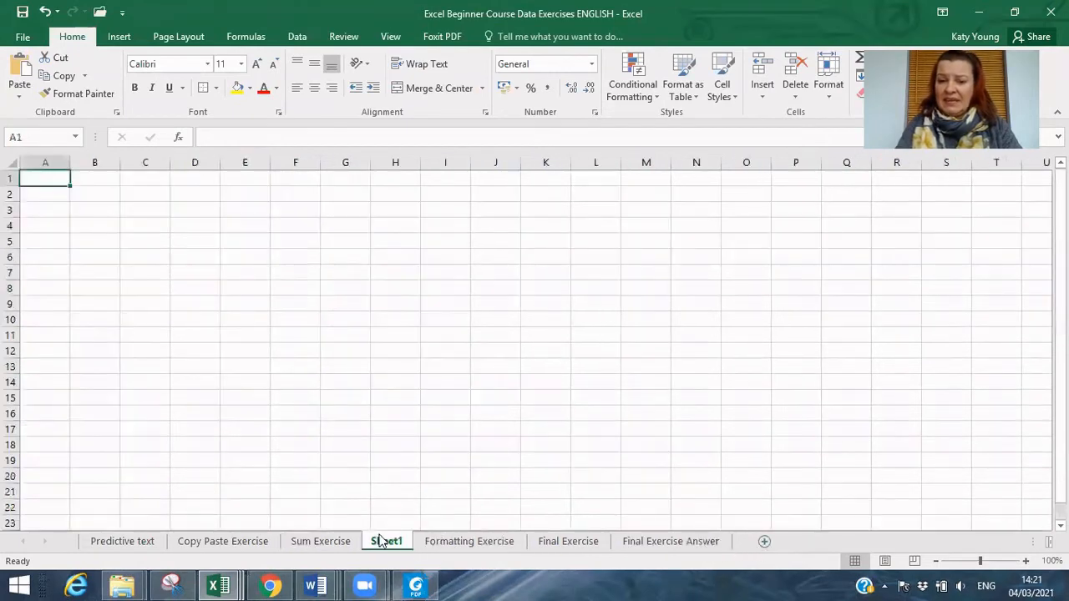
double_click(386, 542)
text(NEW)
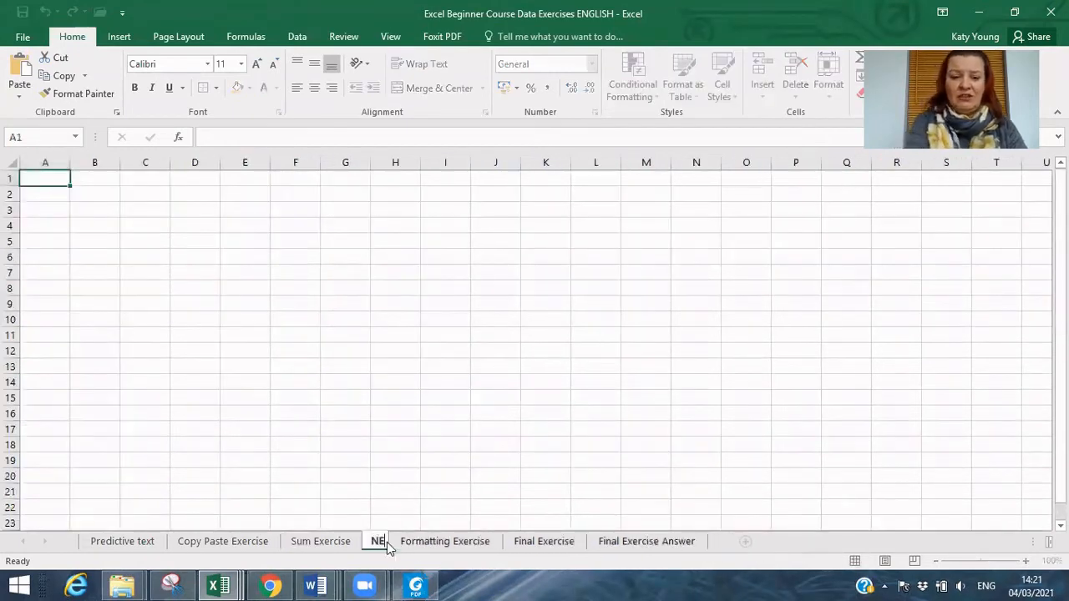
click(443, 382)
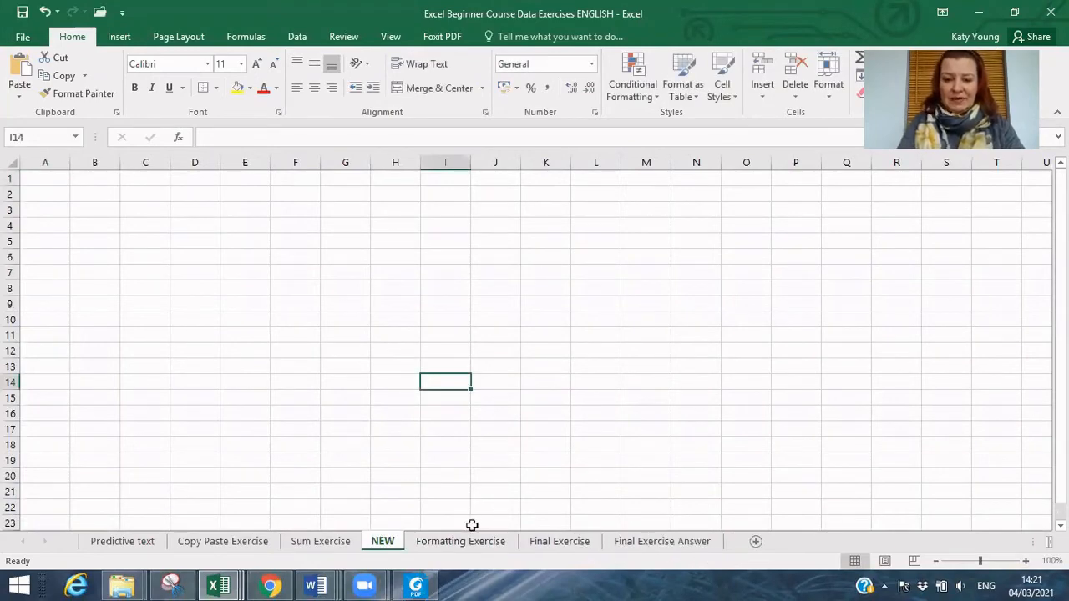
Return to the Sum Exercise sheet and undo the inserted blank row and column.
click(342, 545)
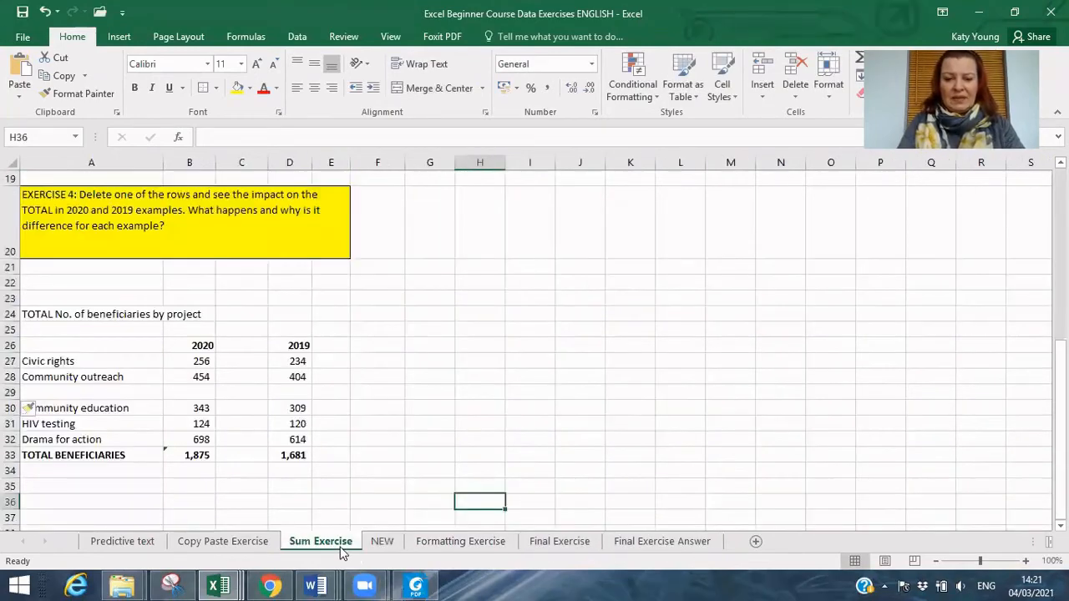
click(43, 16)
click(43, 16)
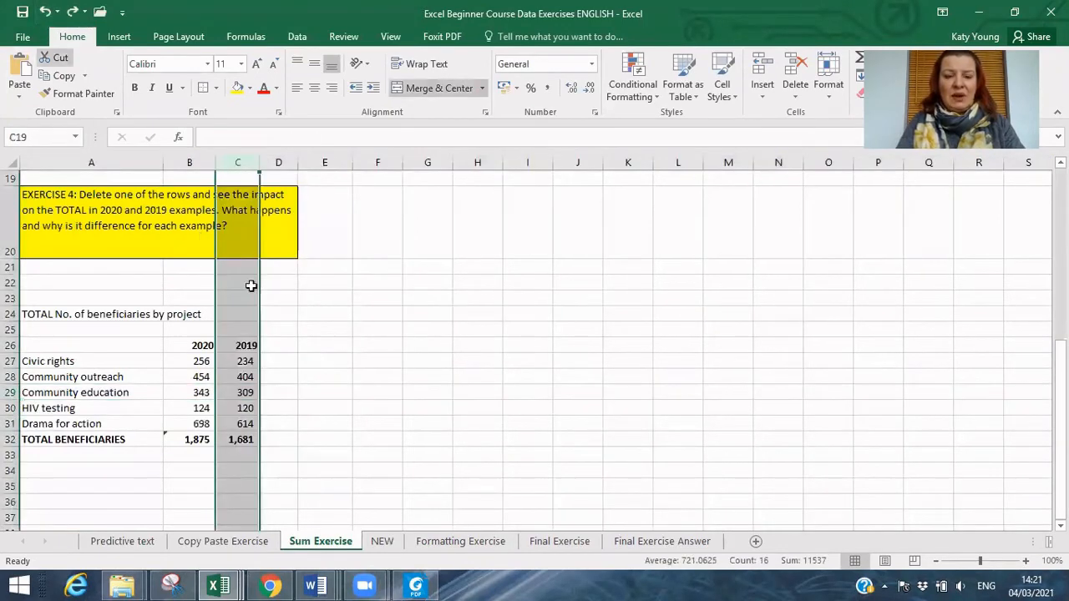
click(330, 340)
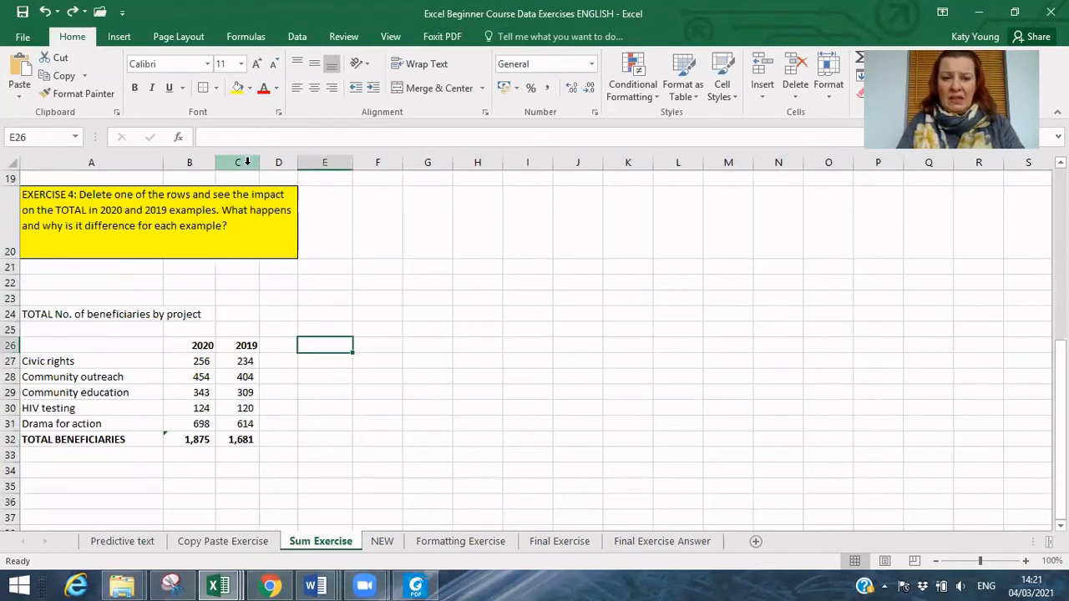
Insert a blank sheet column before the 2019 figures and a blank sheet row above Community outreach.
click(247, 162)
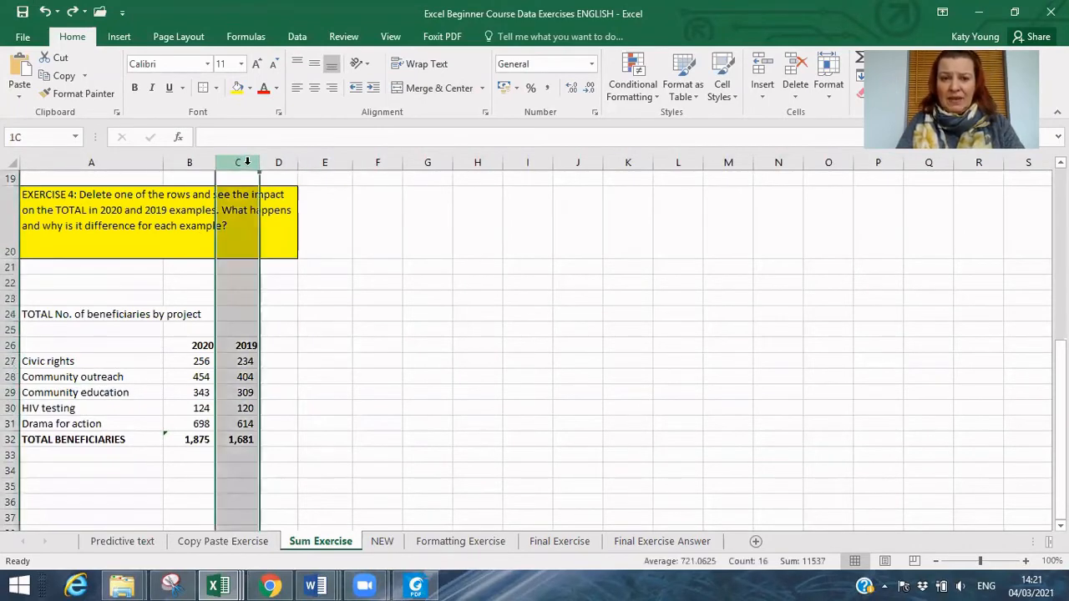
click(761, 91)
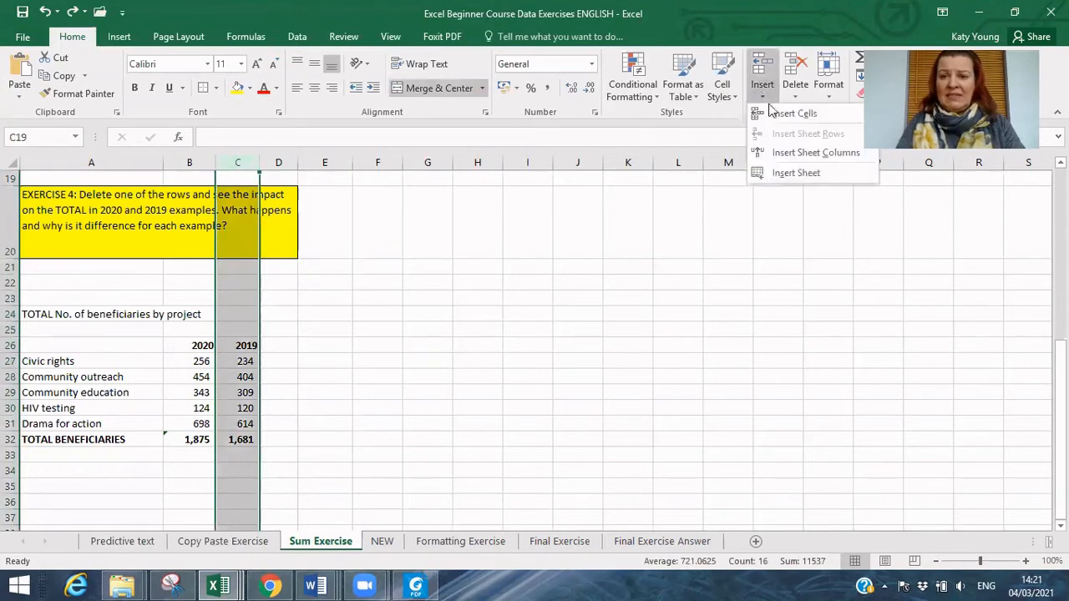
click(786, 153)
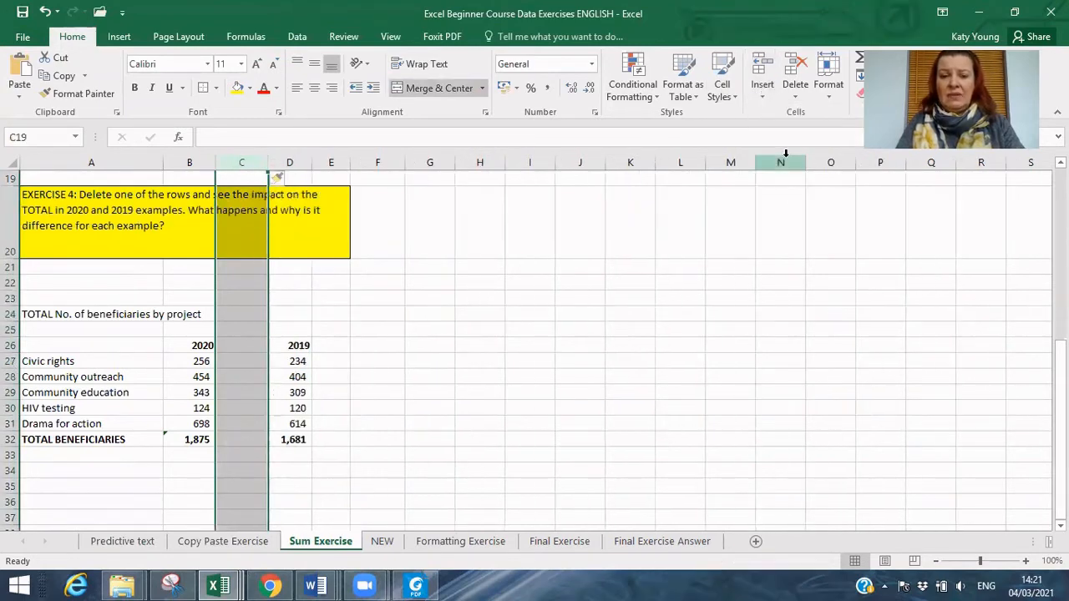
click(10, 377)
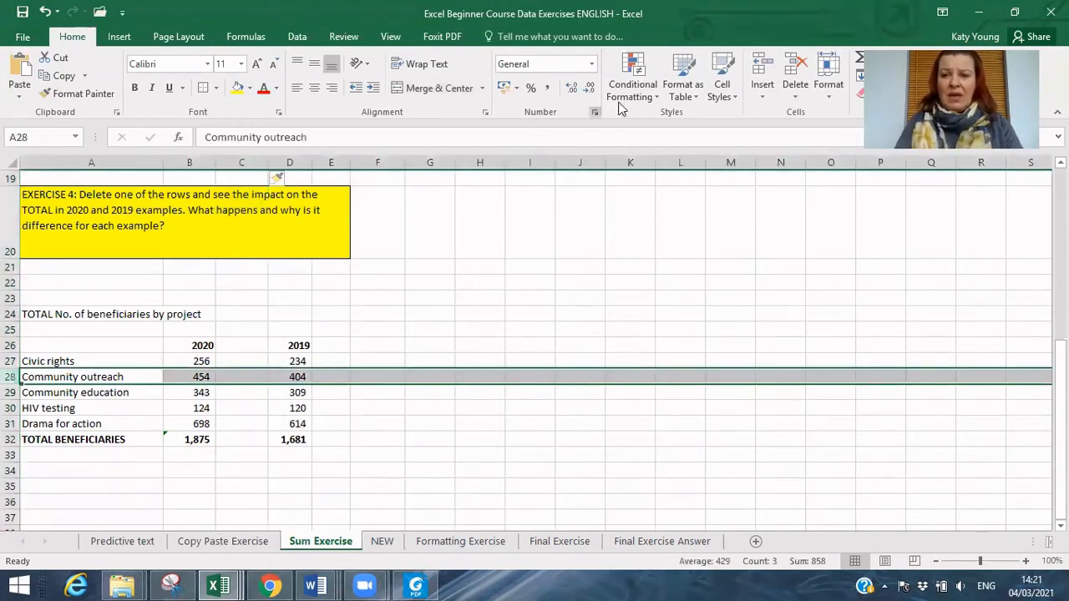
click(765, 90)
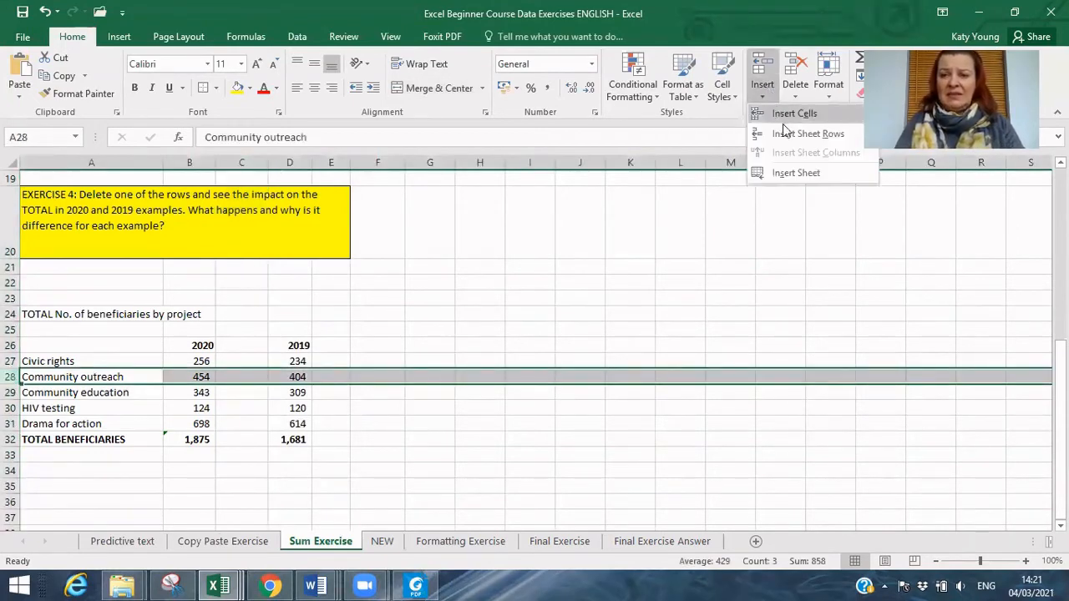
click(786, 136)
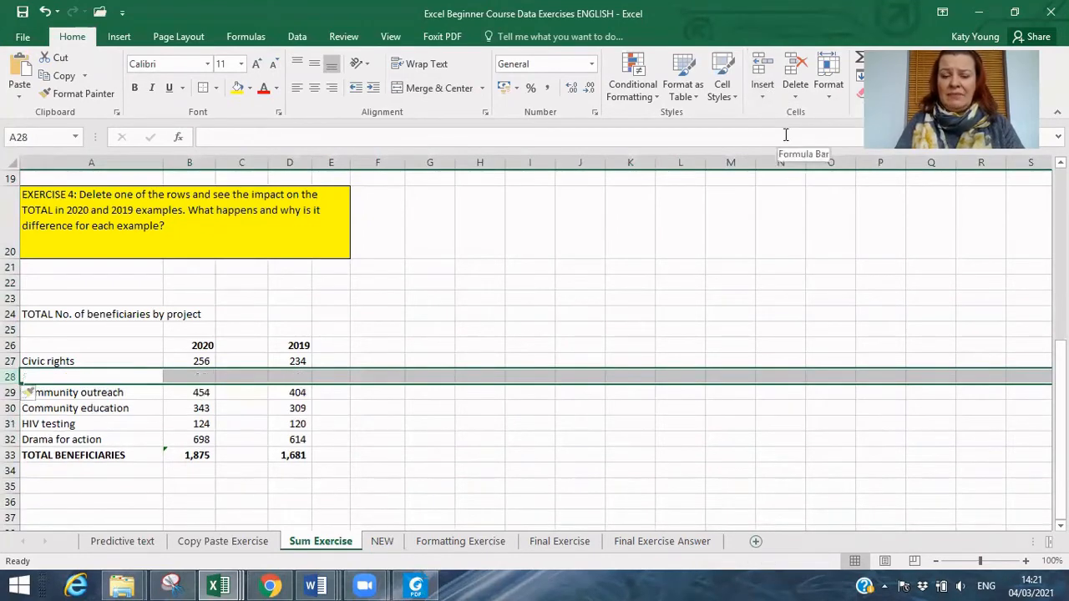
Undo the row insertion above Community outreach and the column insertion before the 2019 figures.
click(46, 12)
click(46, 12)
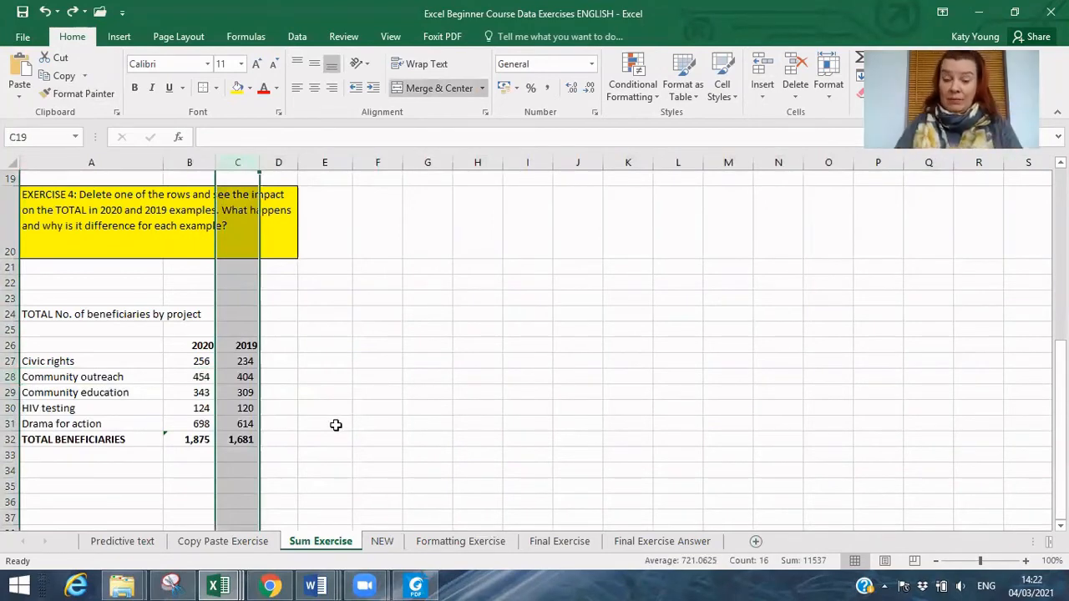
click(325, 233)
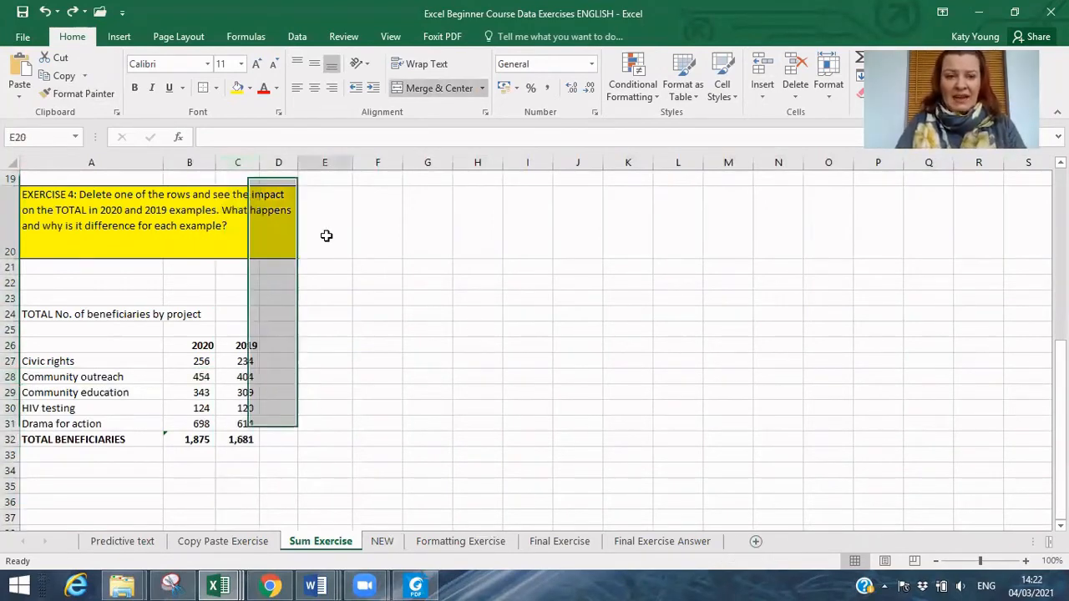
Insert a blank column at column C and a blank row at row 29 of the beneficiaries table.
click(241, 163)
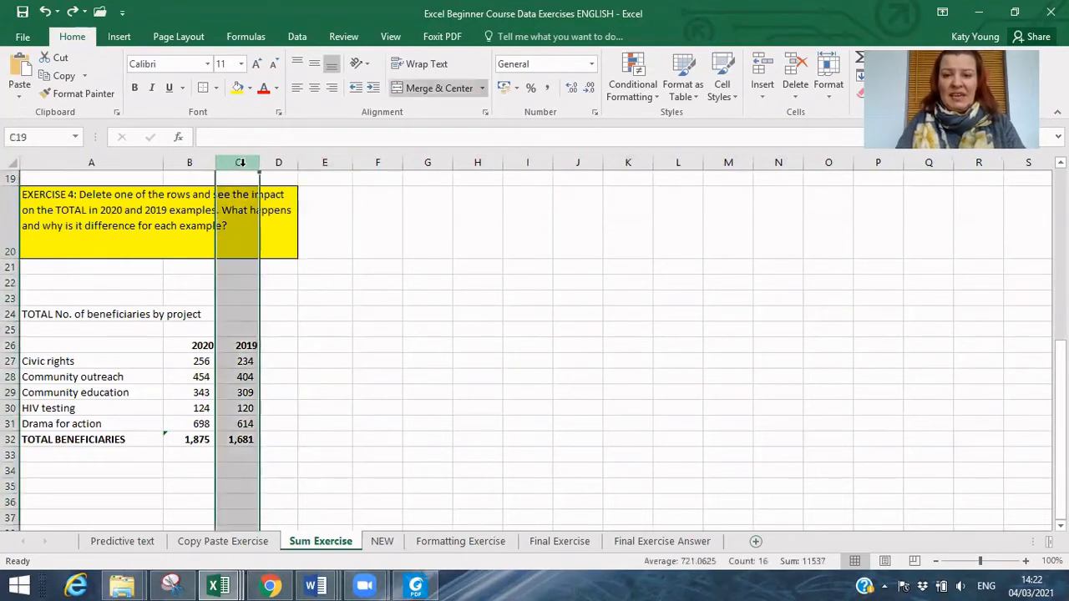
right_click(241, 165)
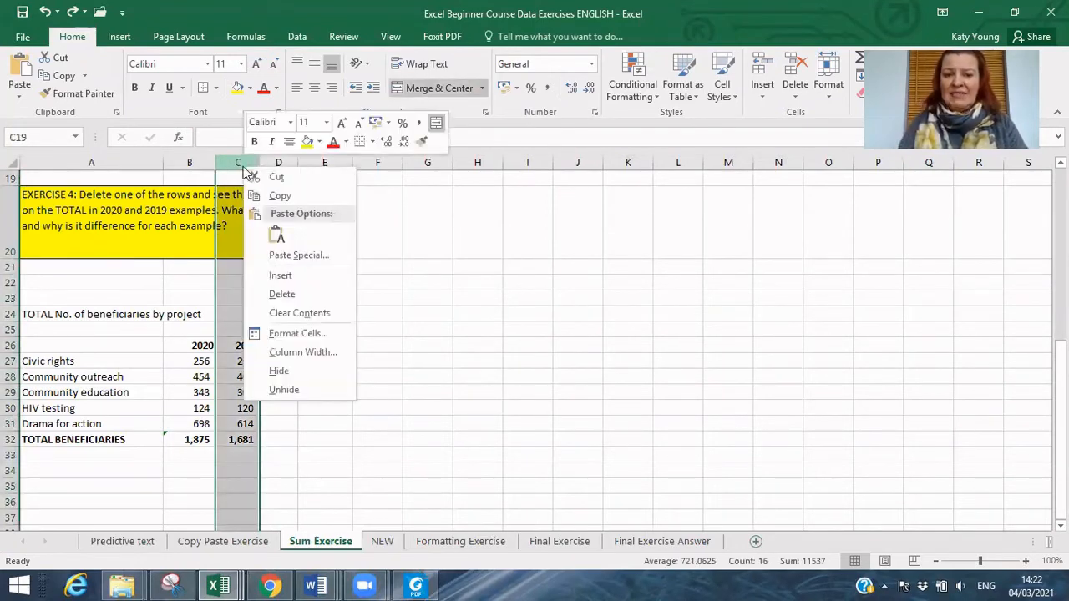
click(293, 276)
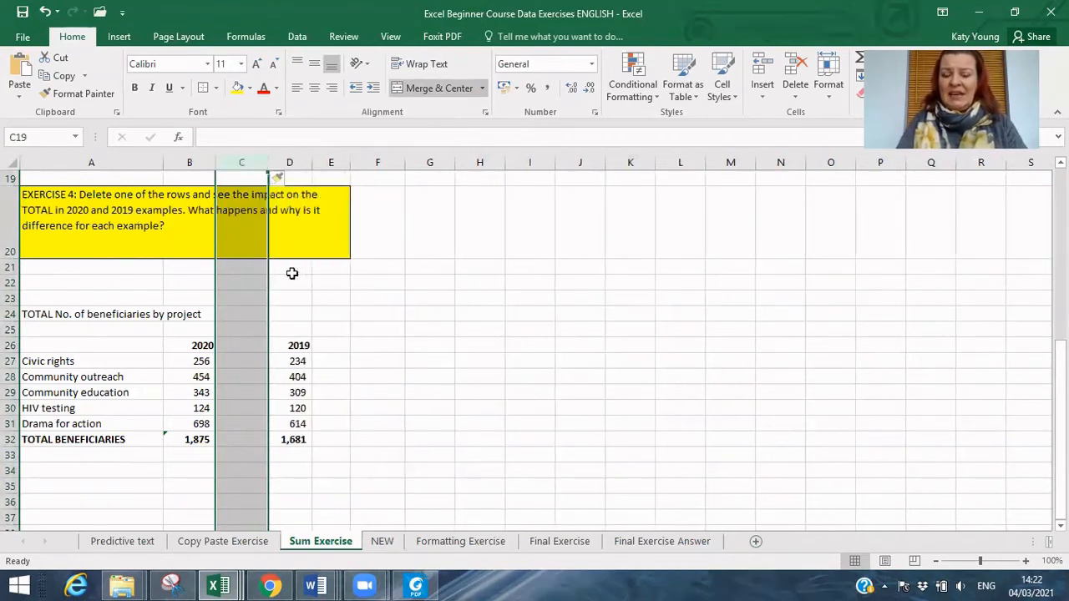
click(12, 391)
right_click(12, 391)
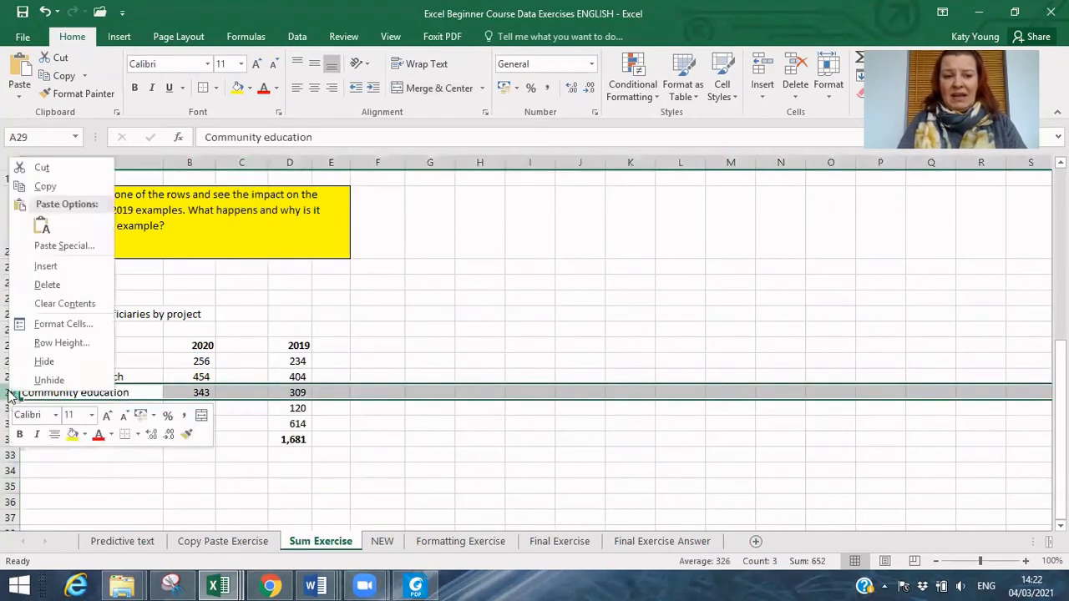
click(65, 266)
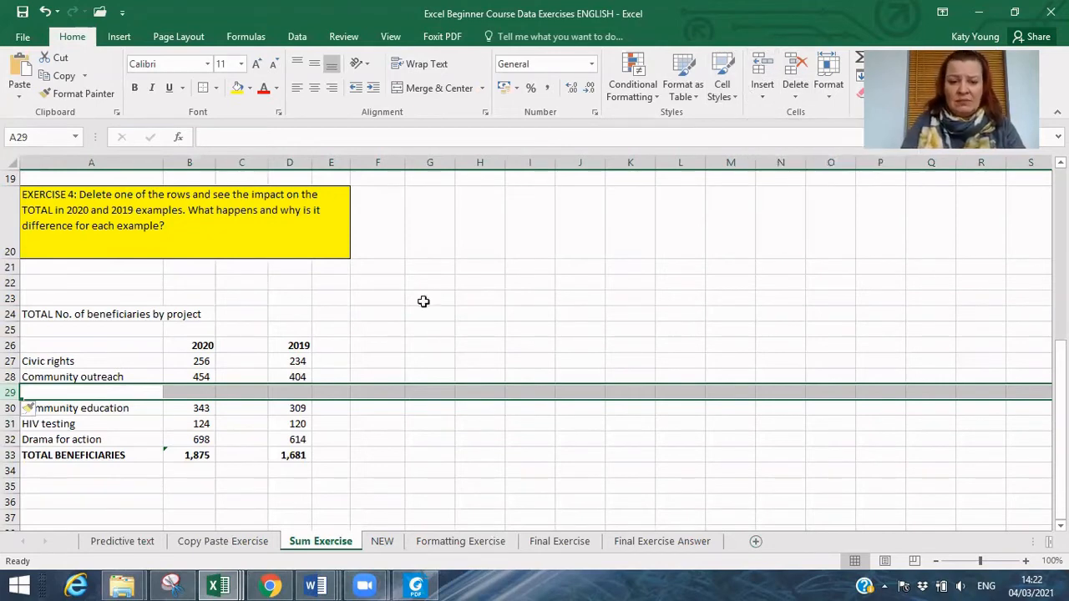
Switch to the course guide in Foxit PhantomPDF and read sections 9.1 and 9.2 on inserting and hiding rows and columns.
click(415, 585)
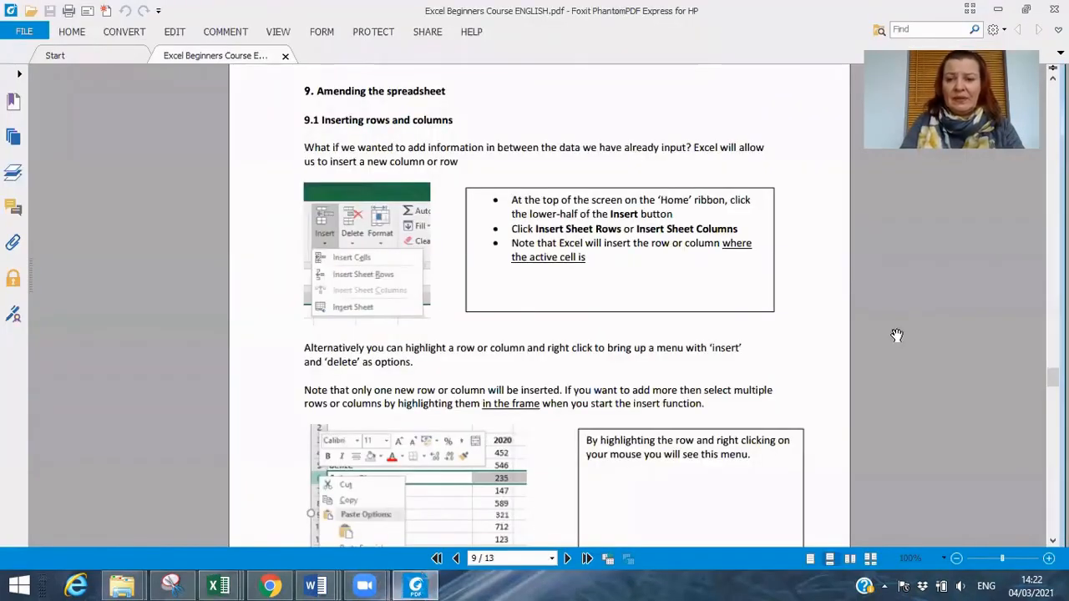
scroll(1052, 381, down, 3)
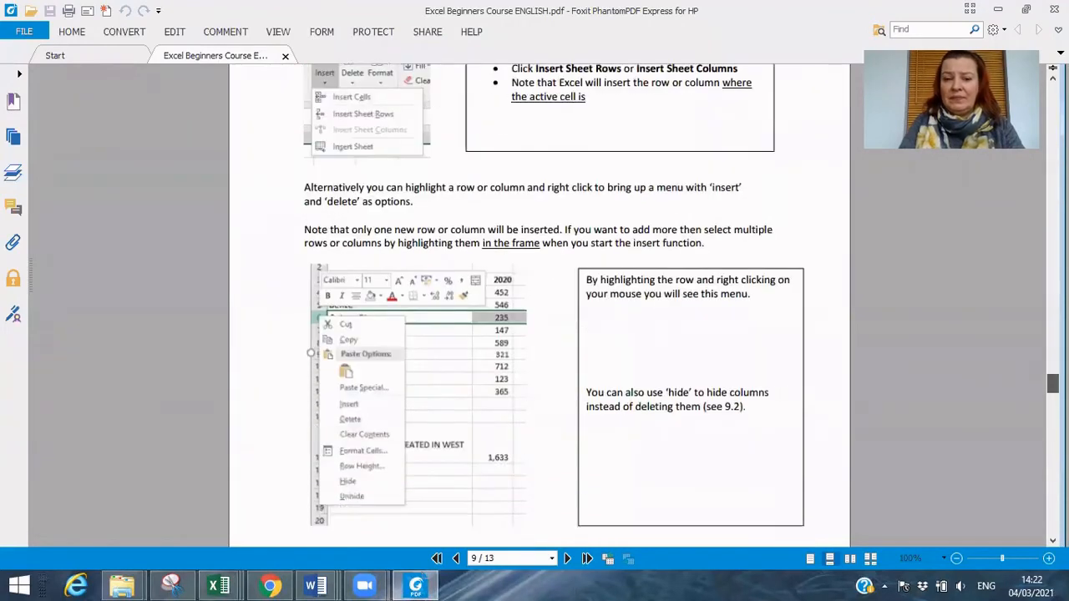
scroll(1052, 385, down, 5)
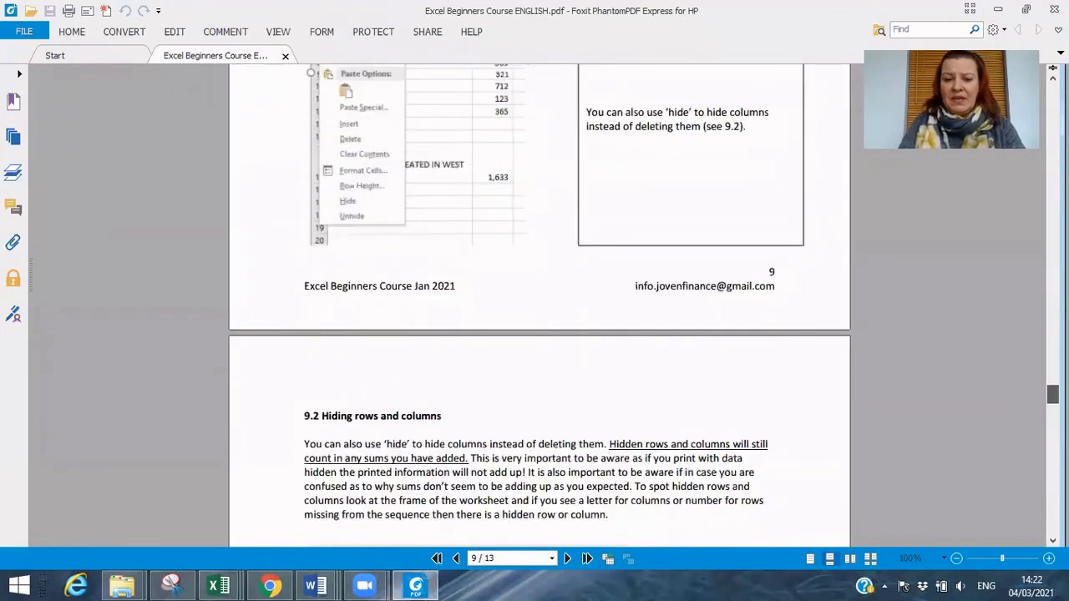
scroll(1052, 388, down, 4)
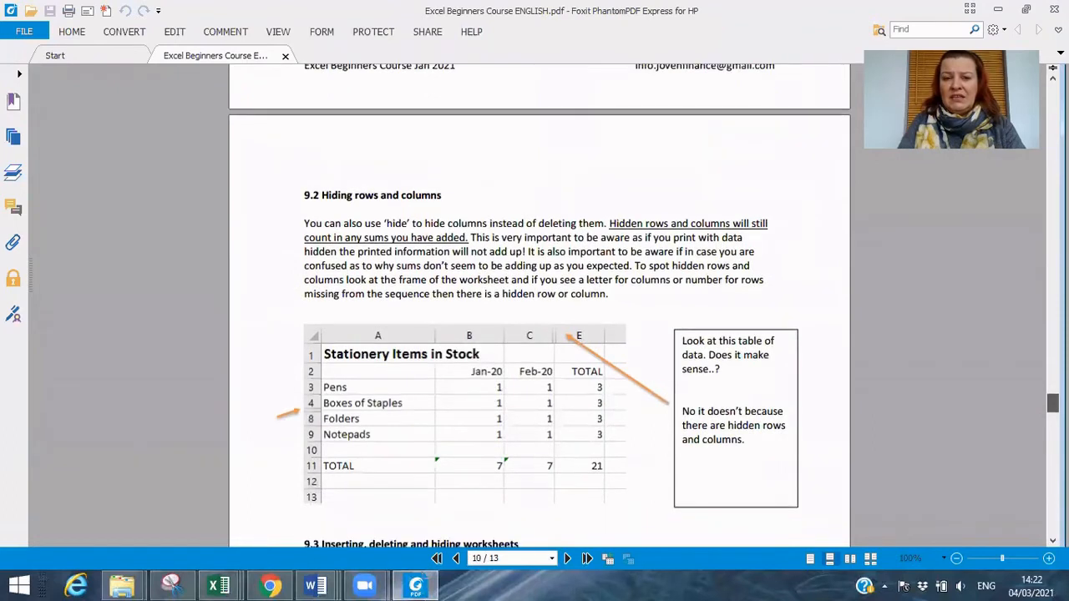
scroll(1052, 401, down, 3)
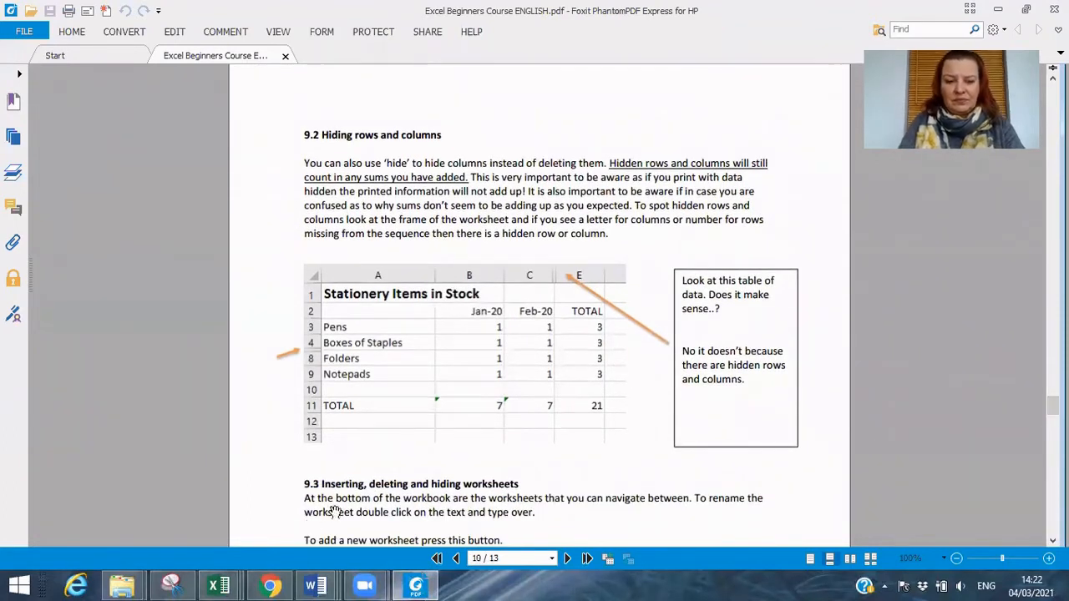
Switch back to the Excel exercise workbook and undo the row insertion above Community education and the column insertion before 2019.
mouse_move(219, 585)
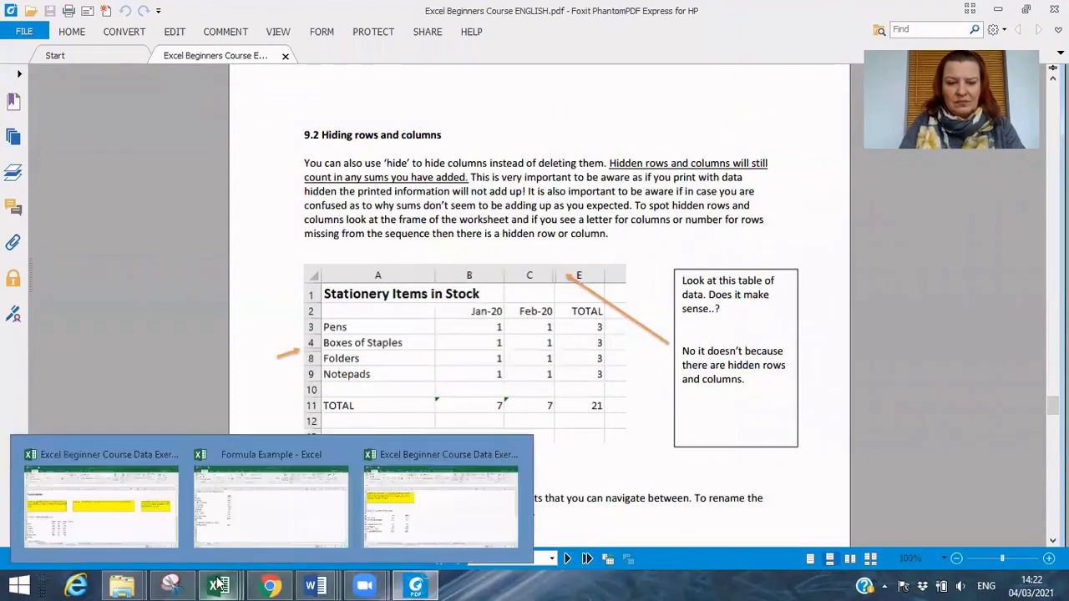
click(464, 488)
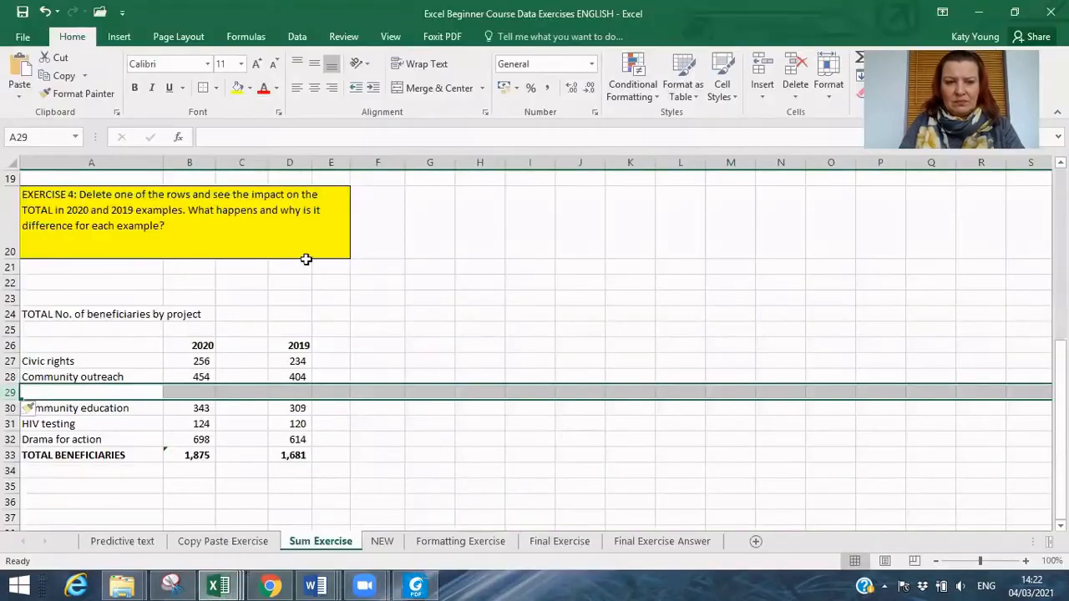
click(45, 11)
click(393, 343)
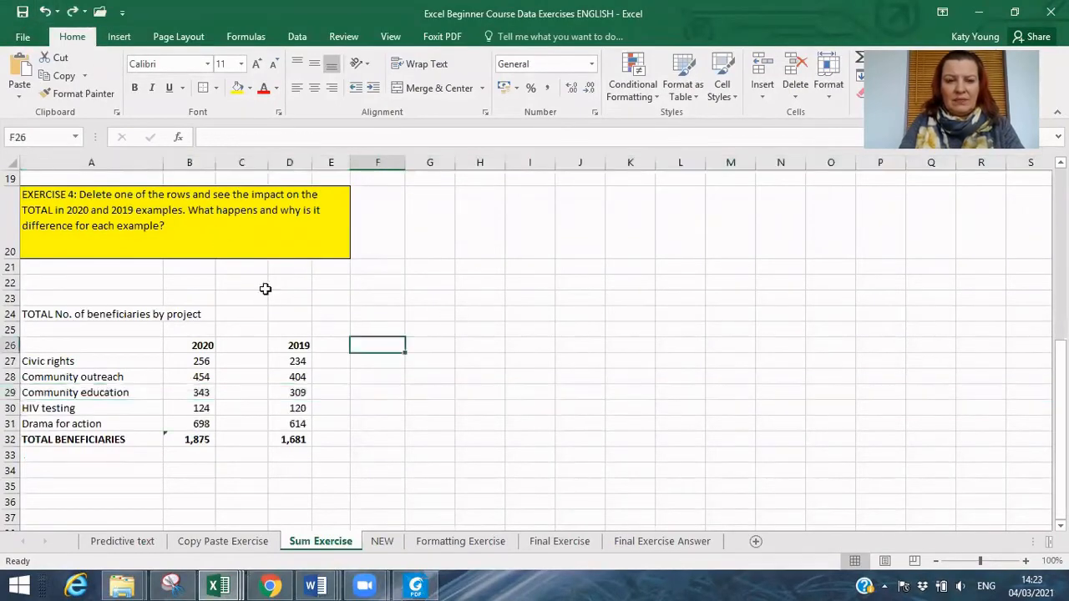
click(45, 11)
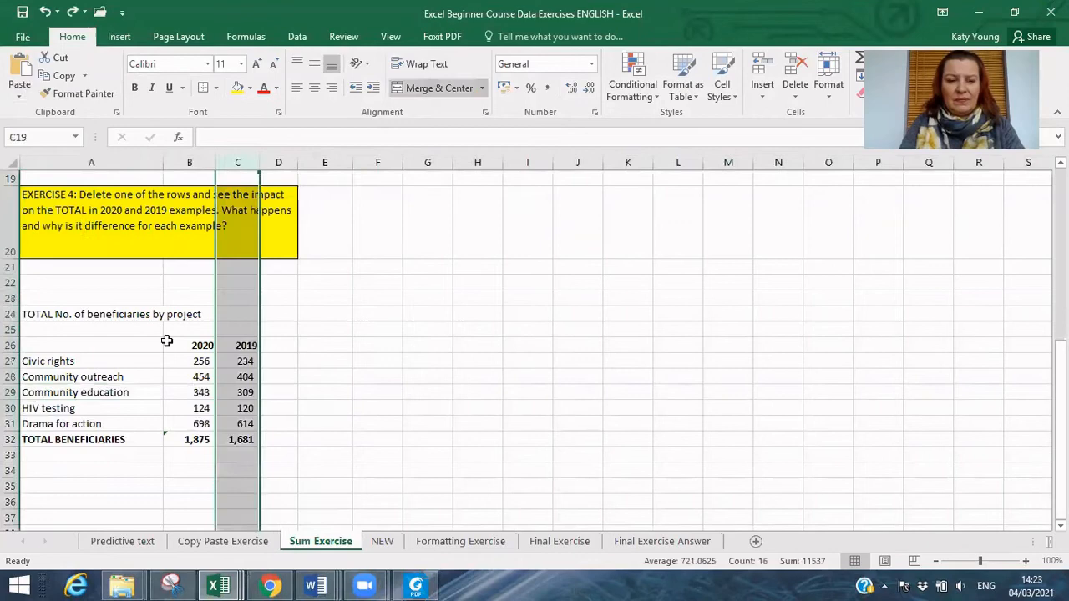
click(392, 394)
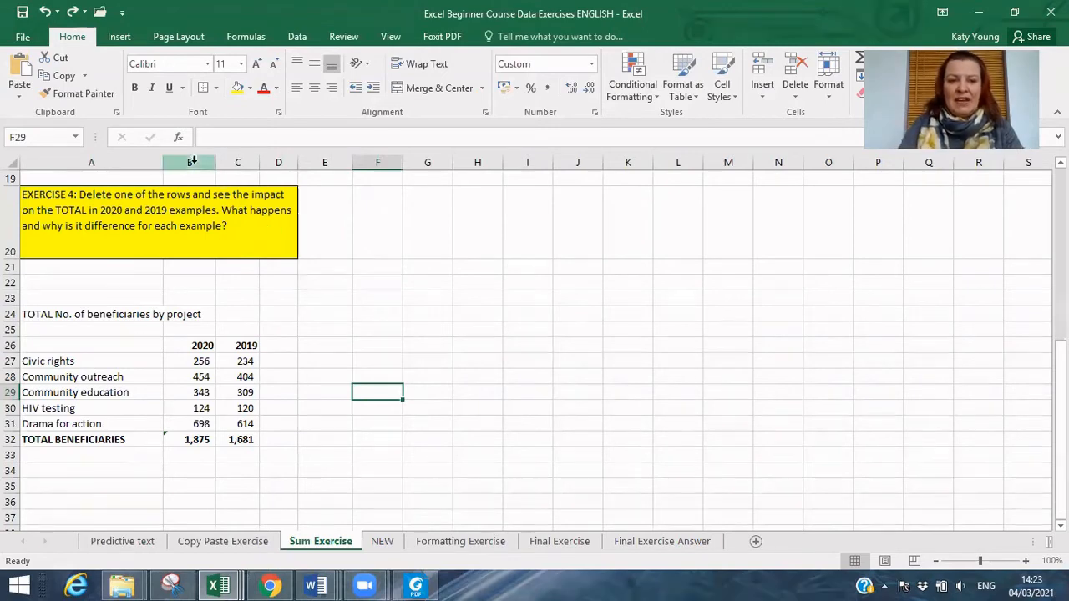
Delete the 2020 column and the Drama for action row from the beneficiaries table on the Sum Exercise sheet.
click(191, 161)
right_click(193, 163)
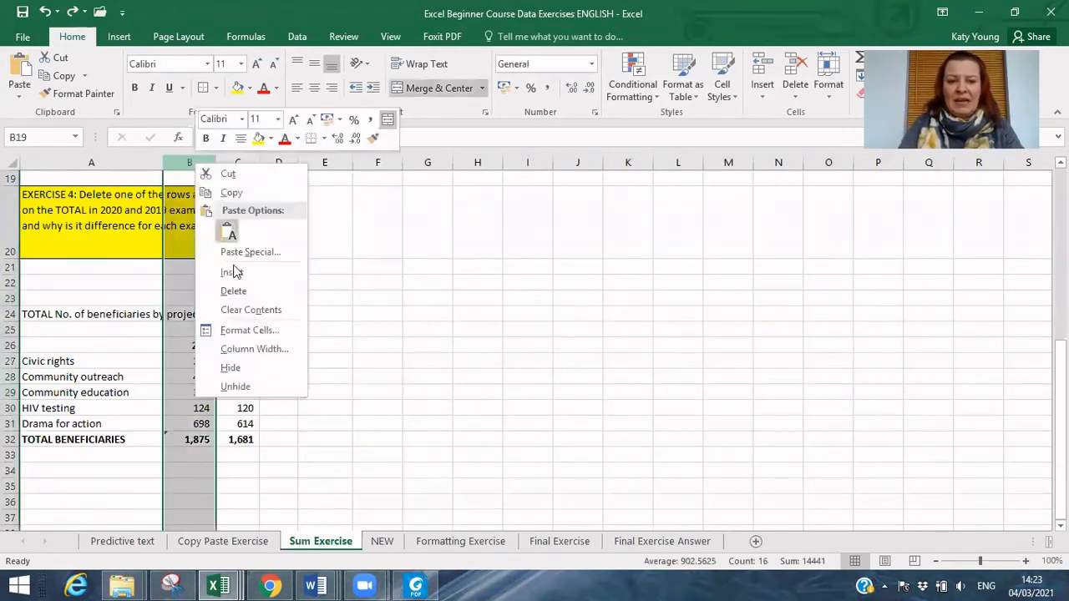
click(241, 292)
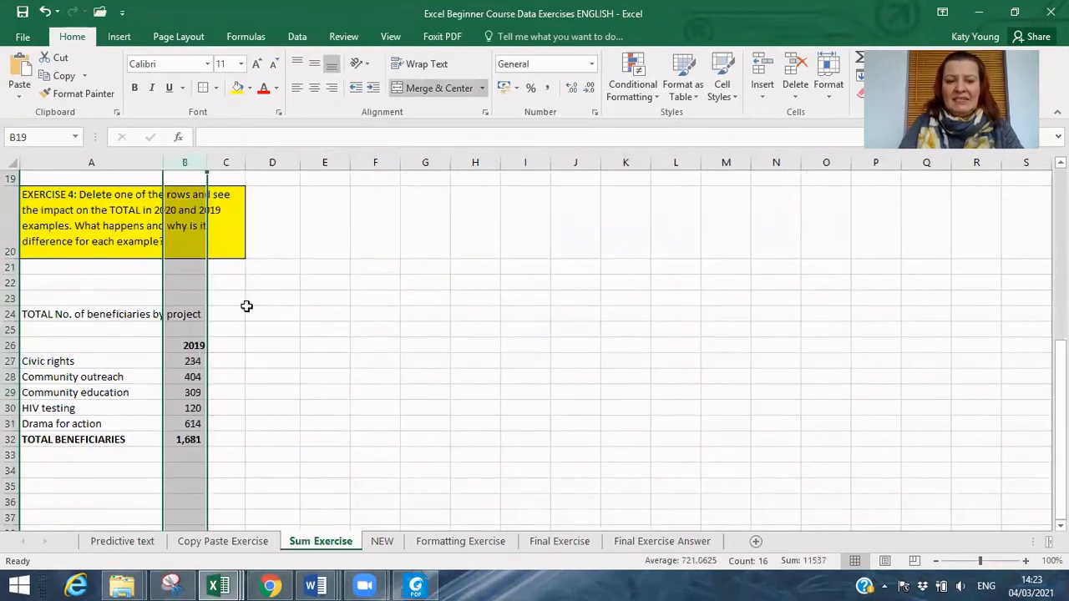
click(333, 399)
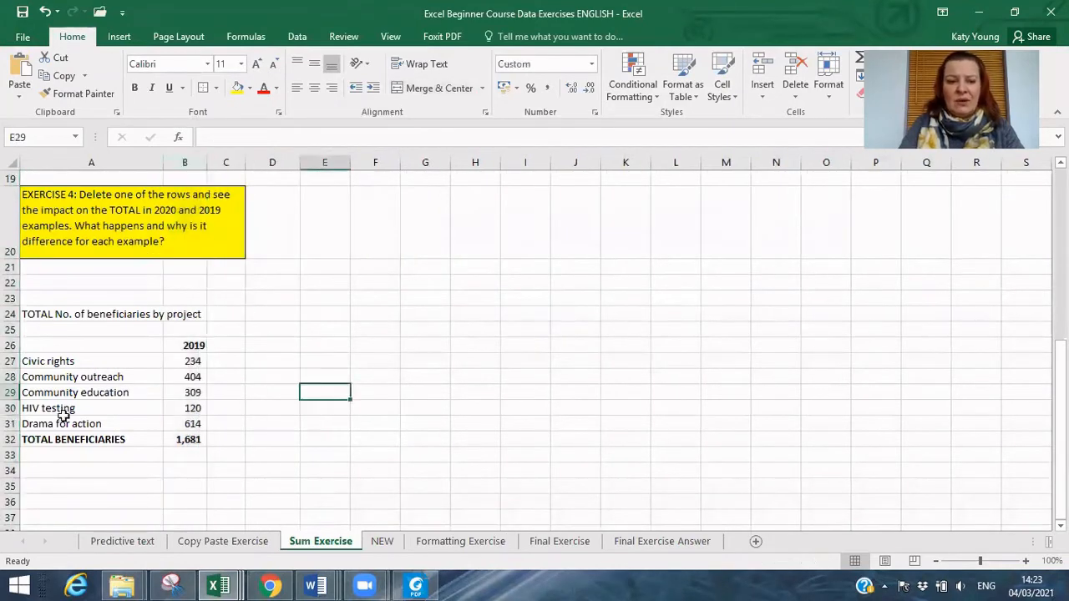
click(10, 424)
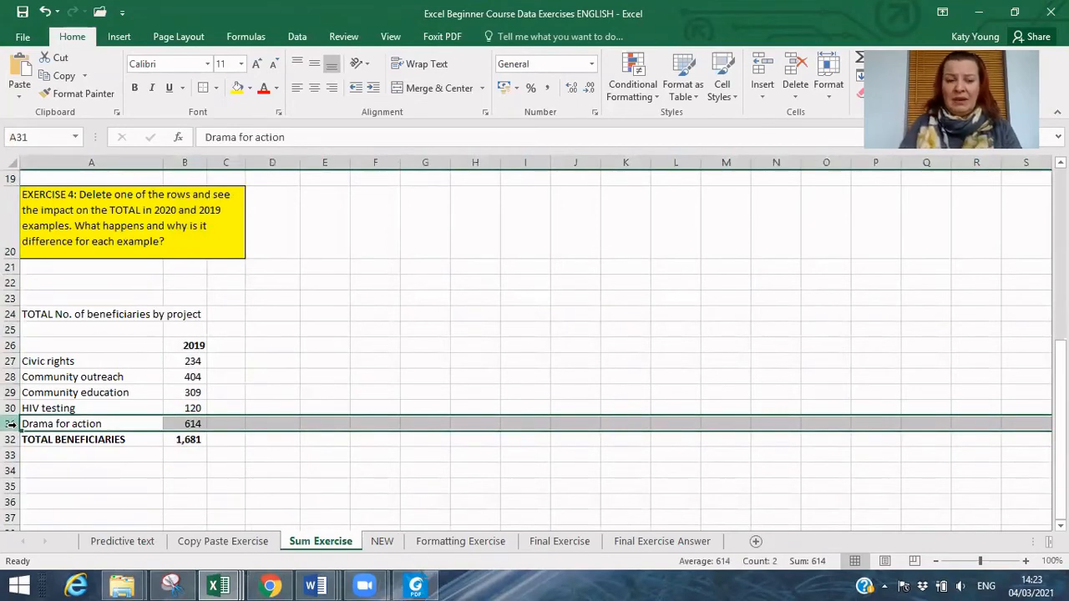
right_click(10, 423)
click(65, 321)
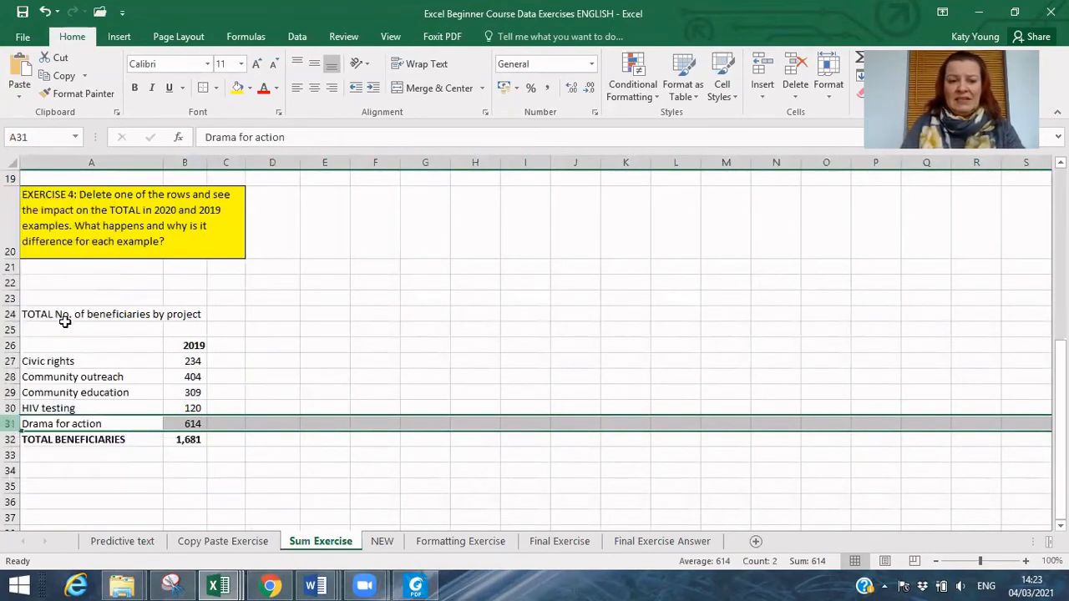
click(437, 360)
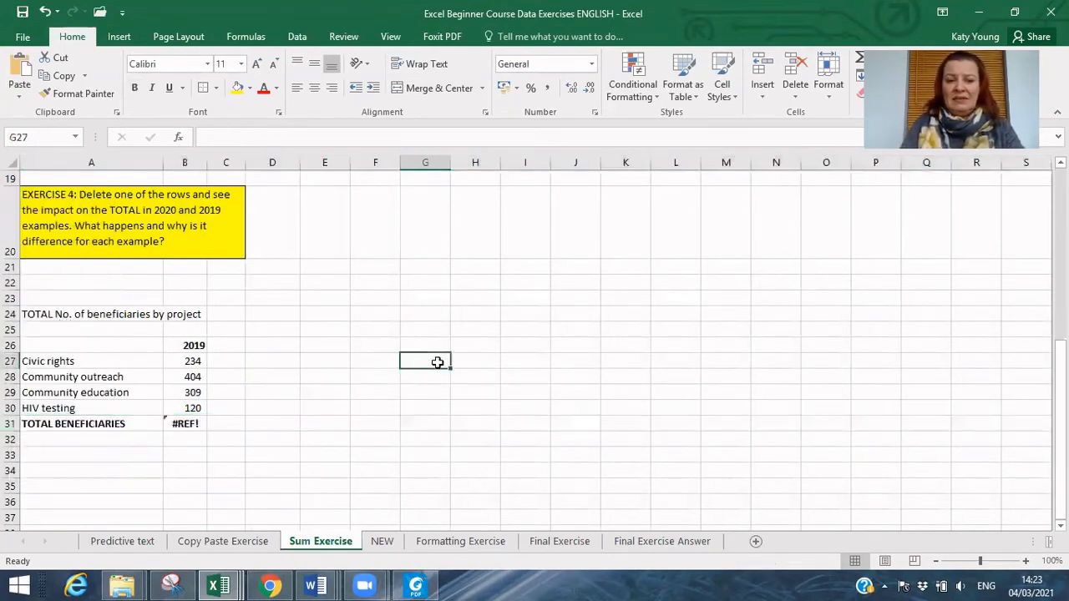
Undo the Drama for action row deletion and the 2020 column deletion, and switch to the course guide in Foxit PhantomPDF.
click(45, 11)
click(45, 12)
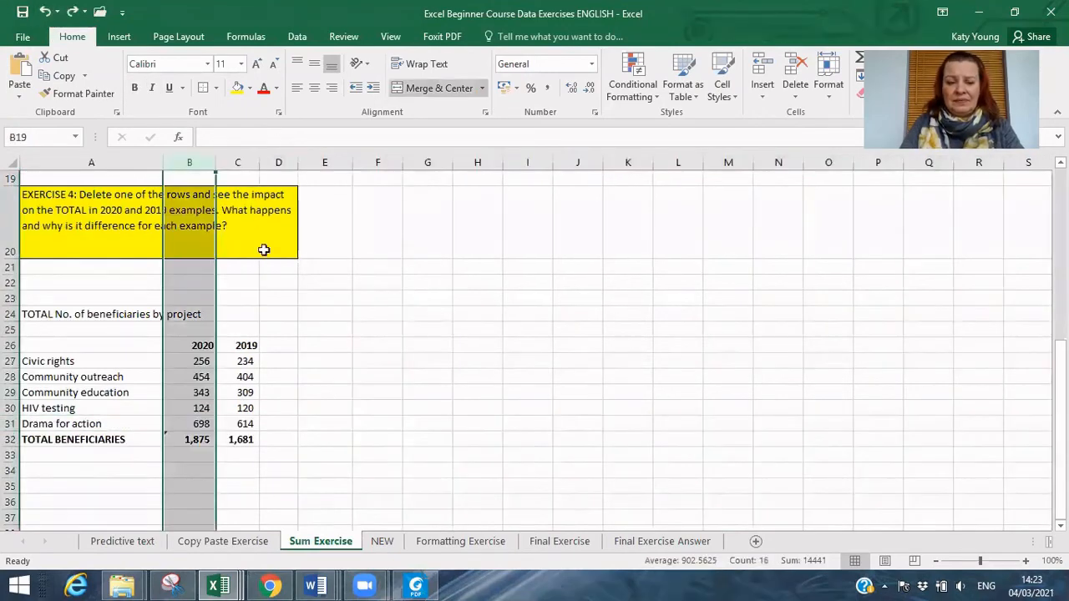
click(342, 363)
click(415, 585)
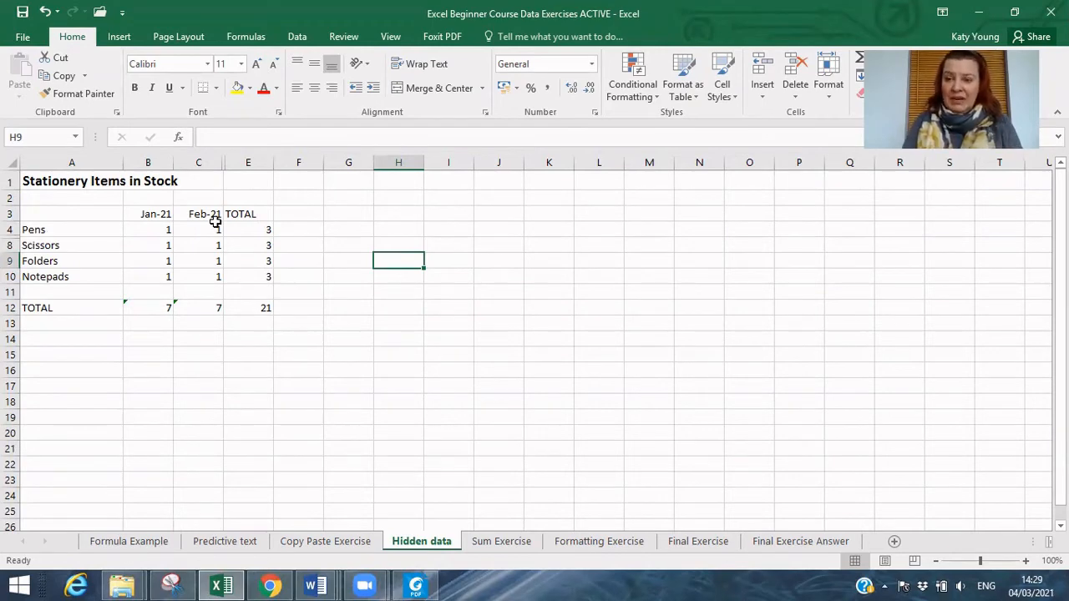
Unhide column D between the Feb-21 and TOTAL columns of the Stationery Items in Stock table on the Hidden data sheet.
drag(203, 162, 249, 163)
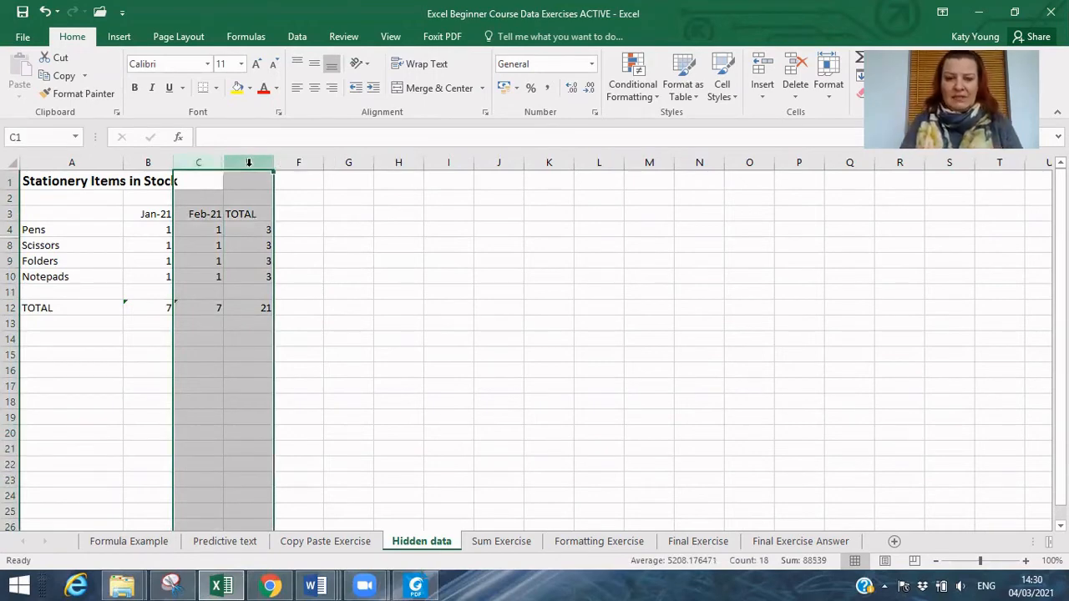
right_click(249, 164)
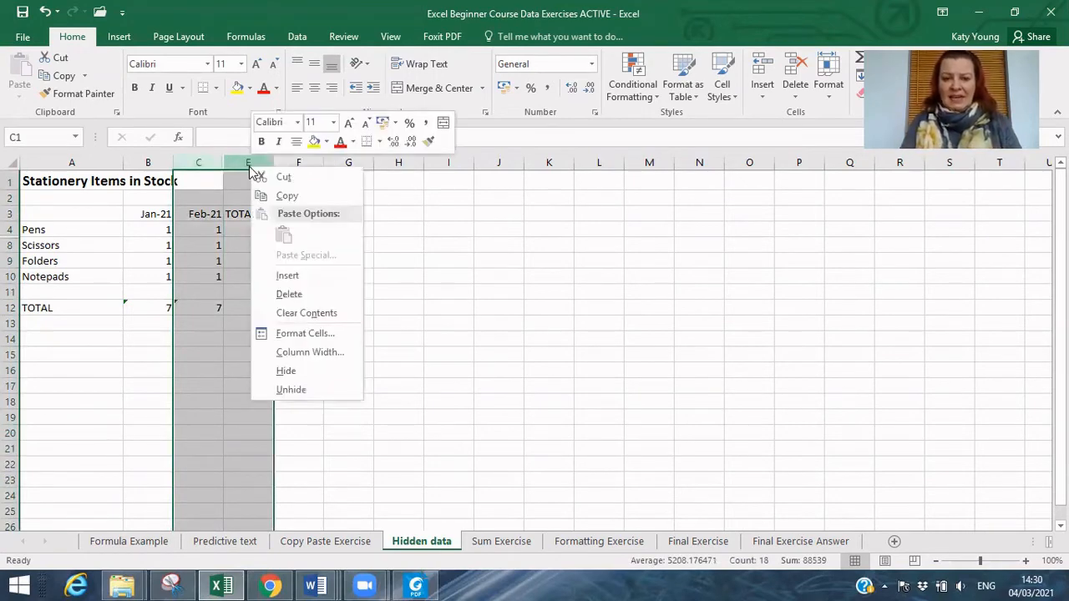
click(292, 390)
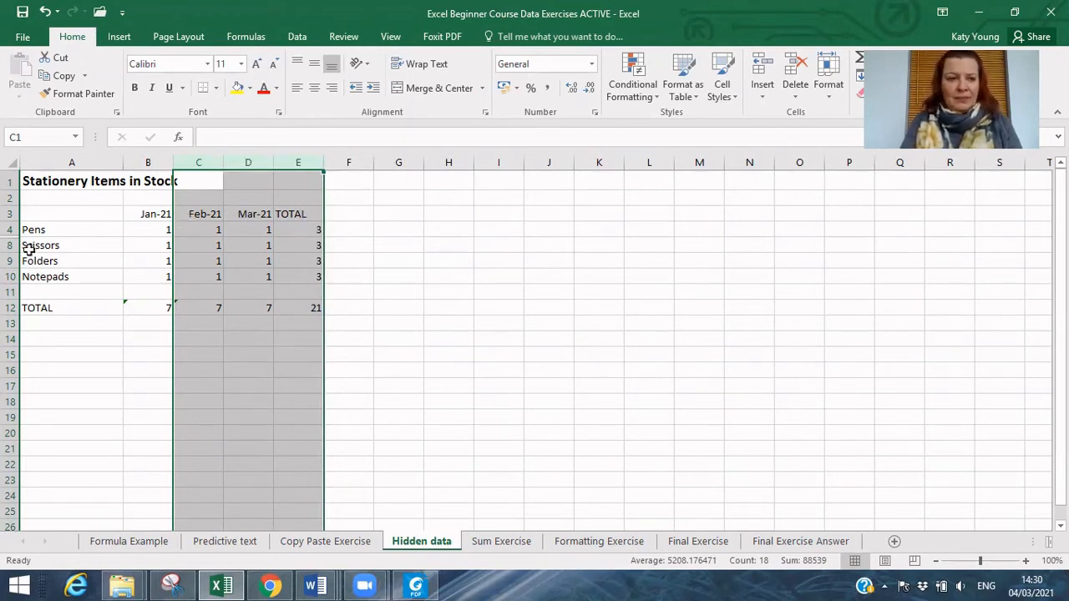
Unhide rows 5 to 7 between Pens and Scissors in the stationery table.
drag(10, 227, 12, 245)
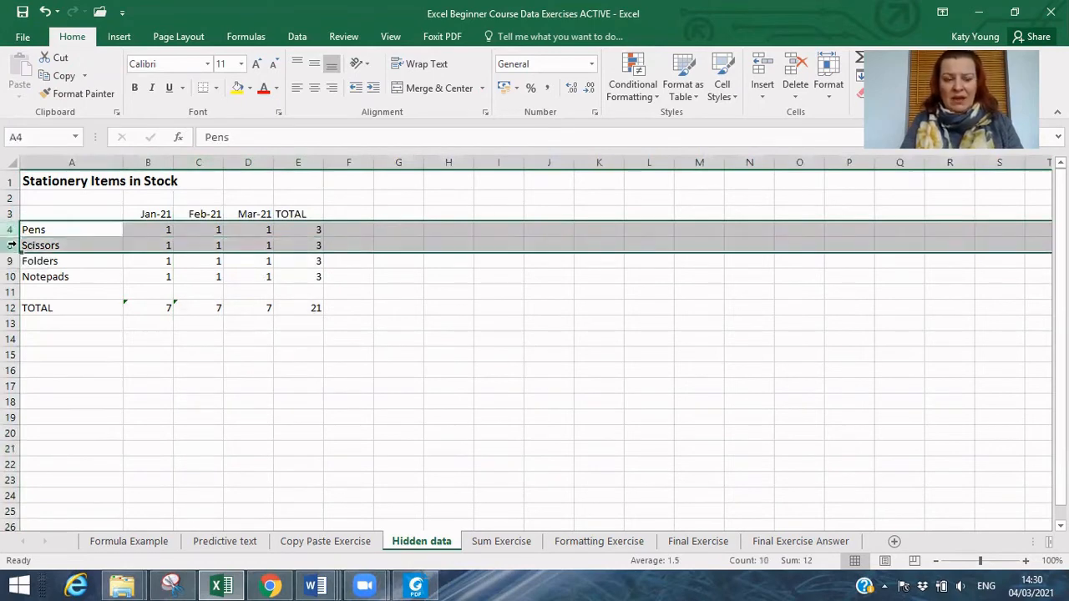
right_click(12, 244)
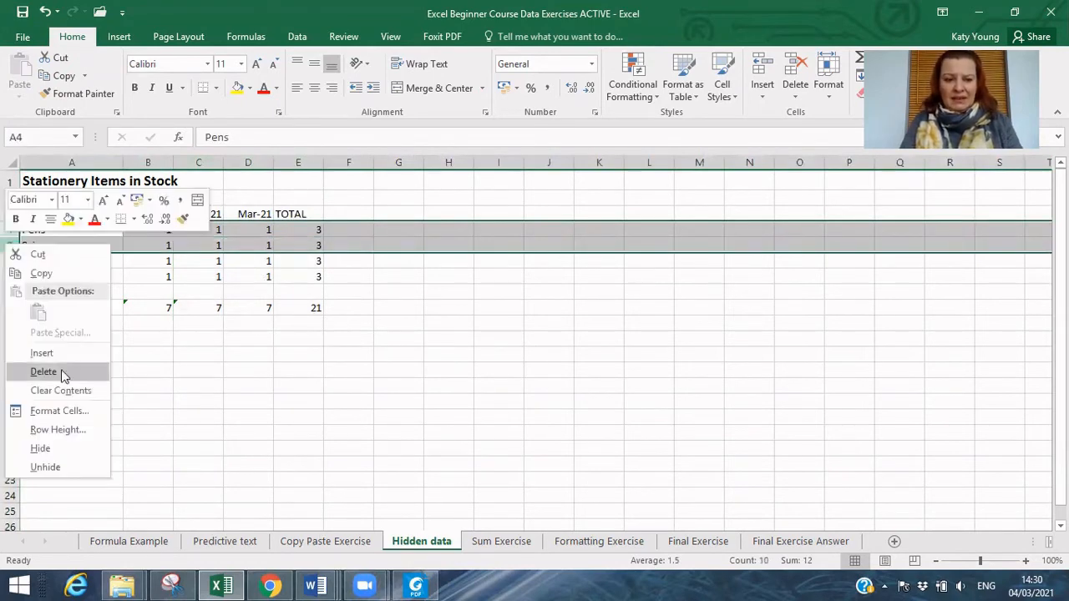
click(56, 467)
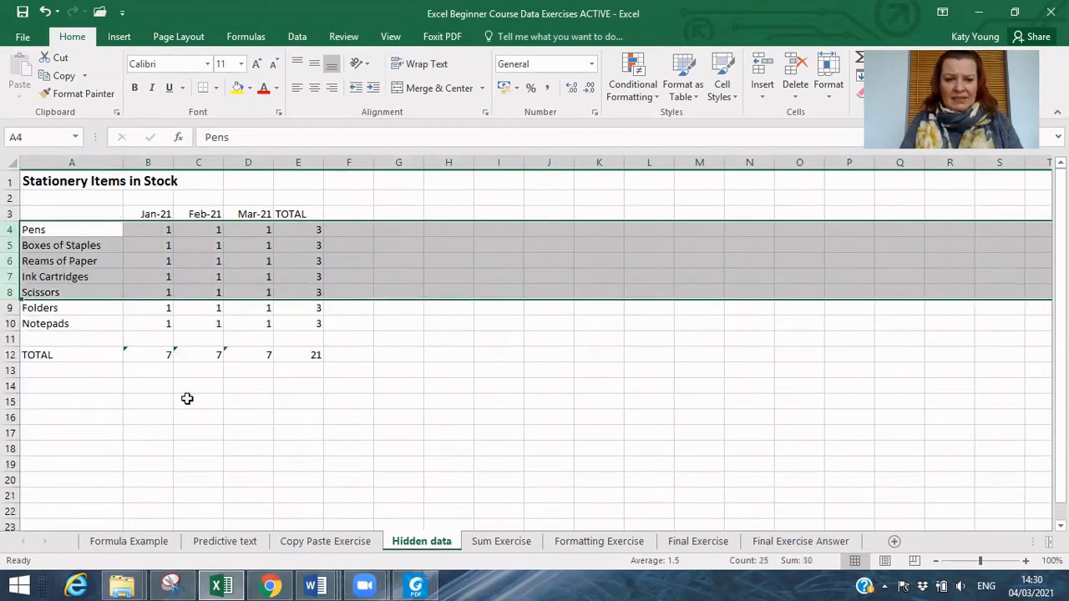
click(243, 431)
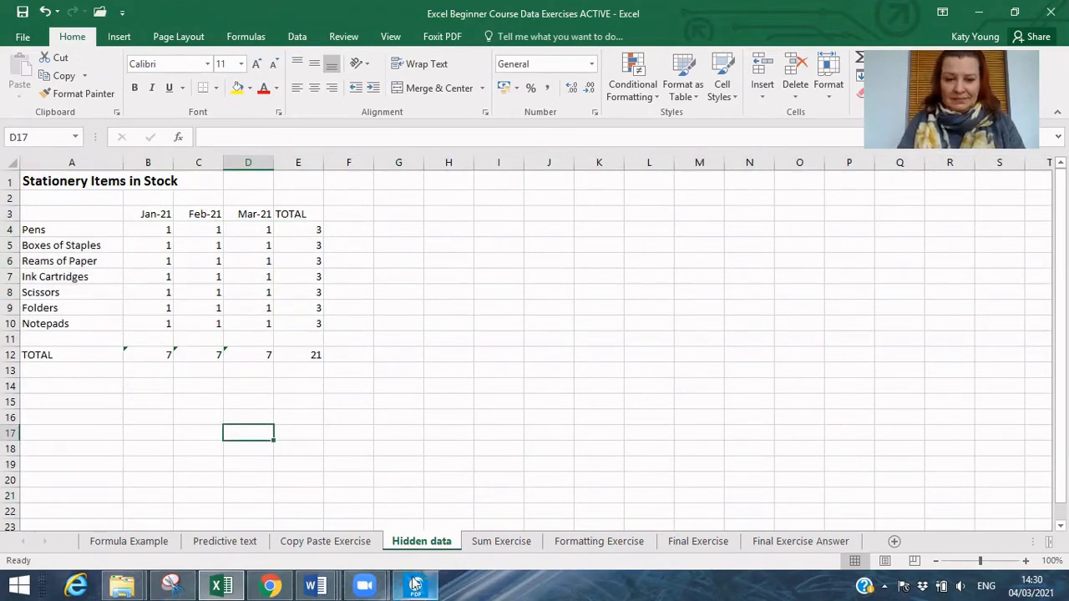
Read section 9.3 on inserting, deleting and hiding worksheets in the Foxit PhantomPDF course guide, and return to the Excel workbook.
click(442, 514)
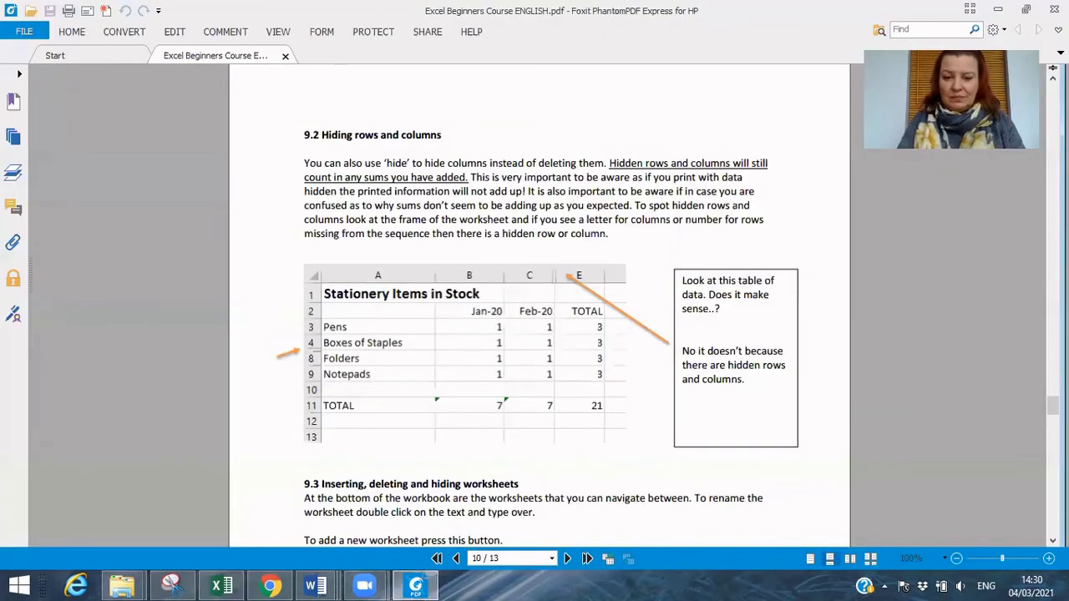
drag(1053, 405, 1053, 413)
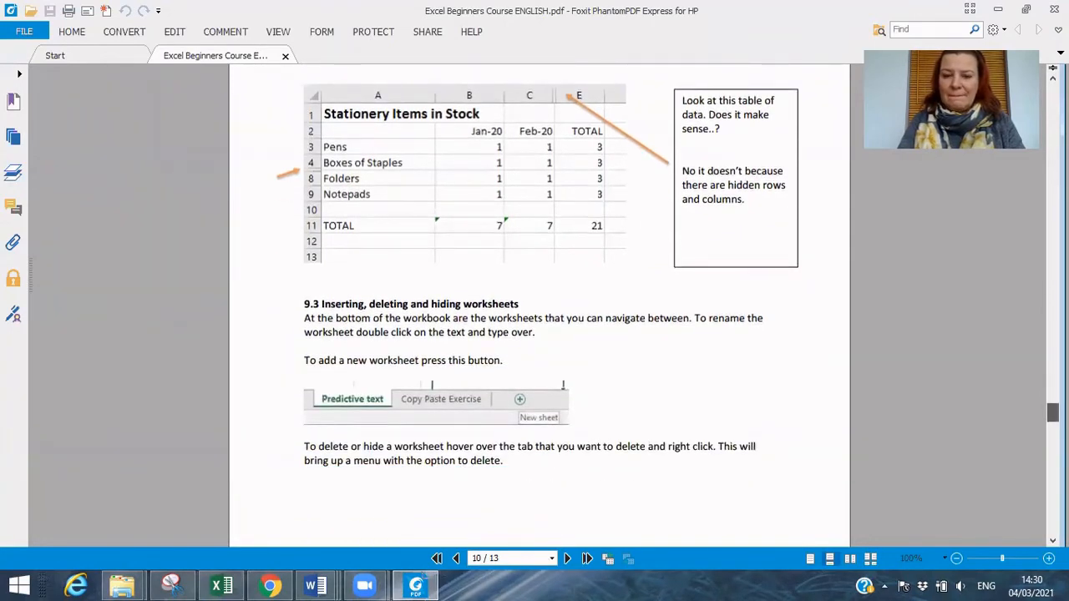
drag(1053, 413, 1053, 422)
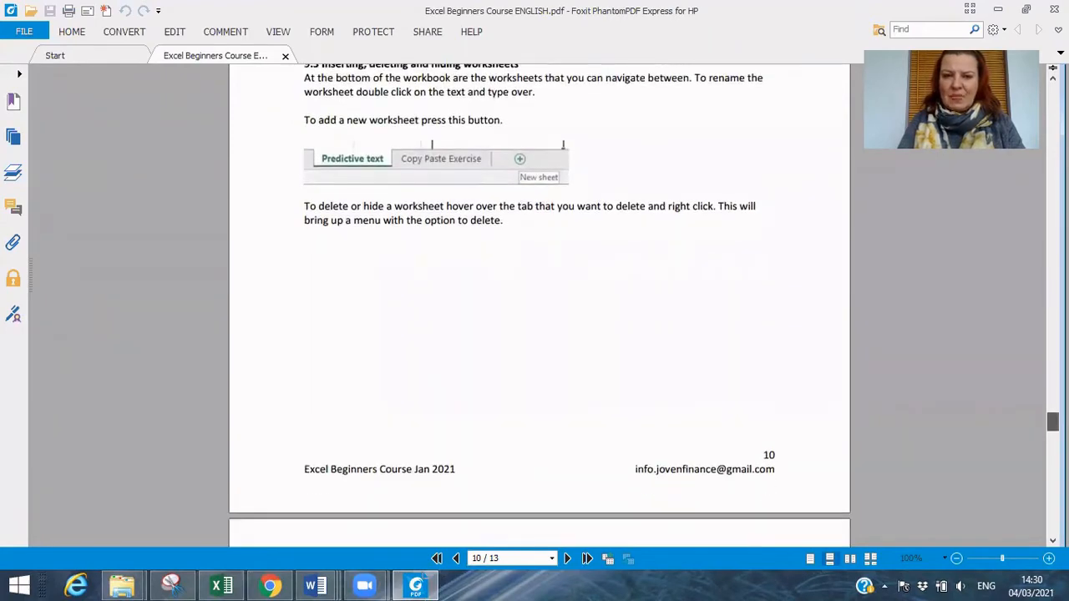
click(221, 584)
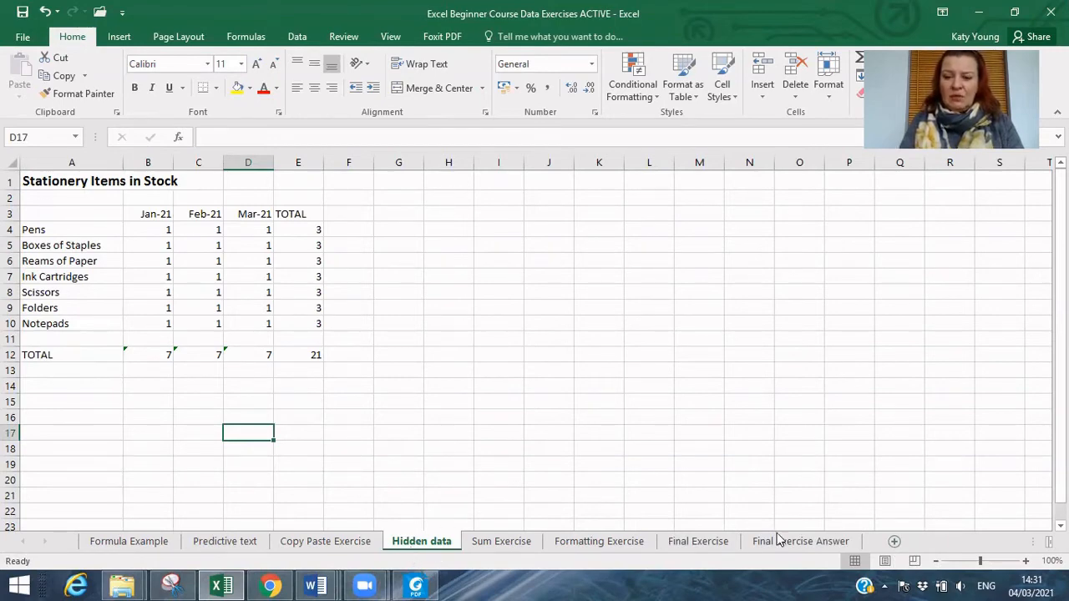
Add a new worksheet after the Hidden data sheet and rename it NEW.
click(893, 541)
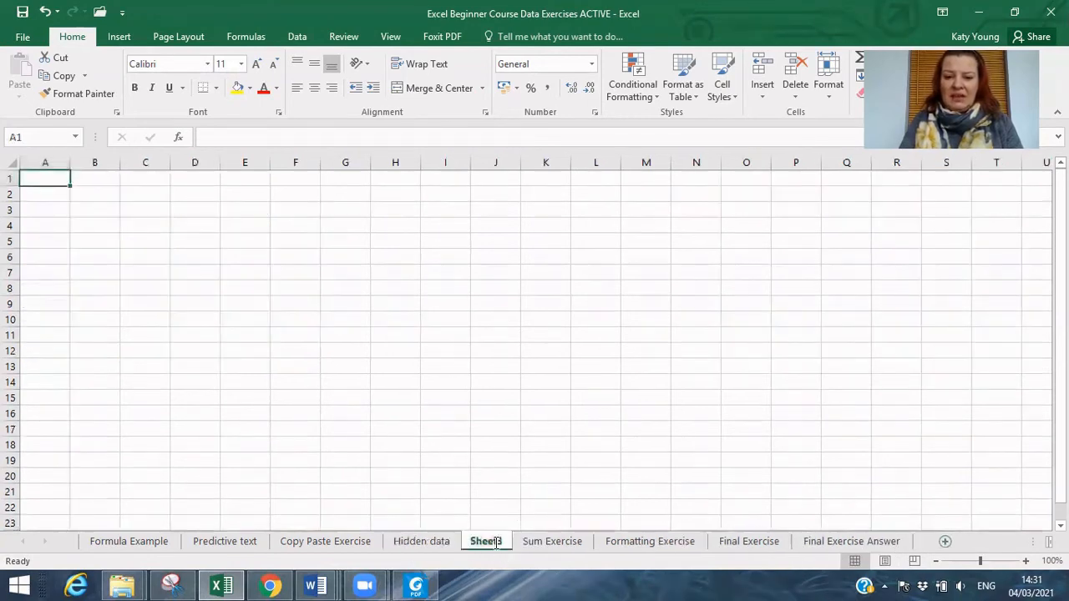
double_click(497, 542)
text(NEW)
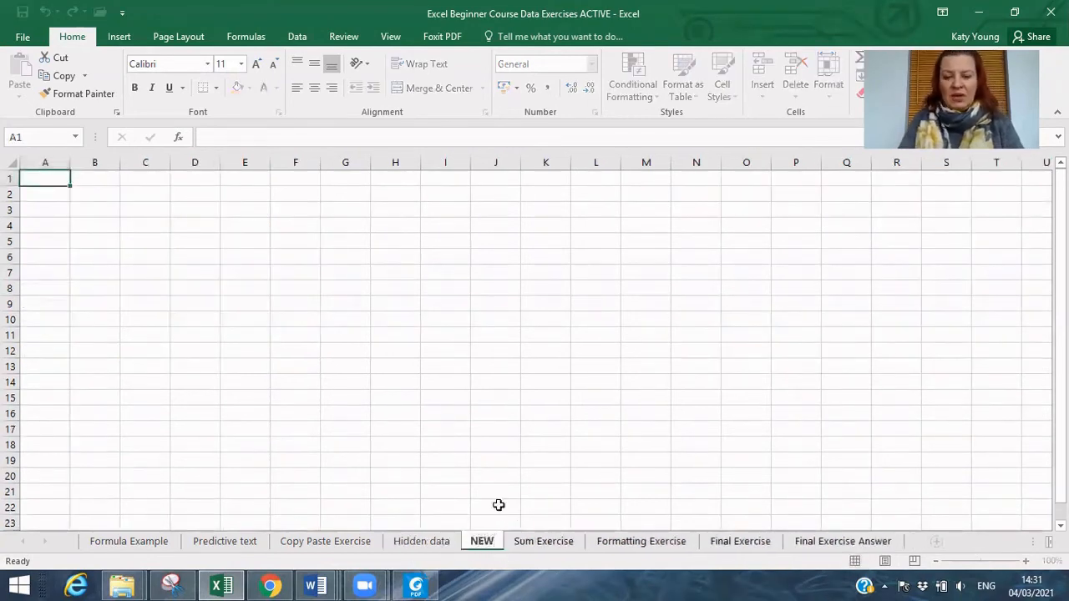
click(497, 430)
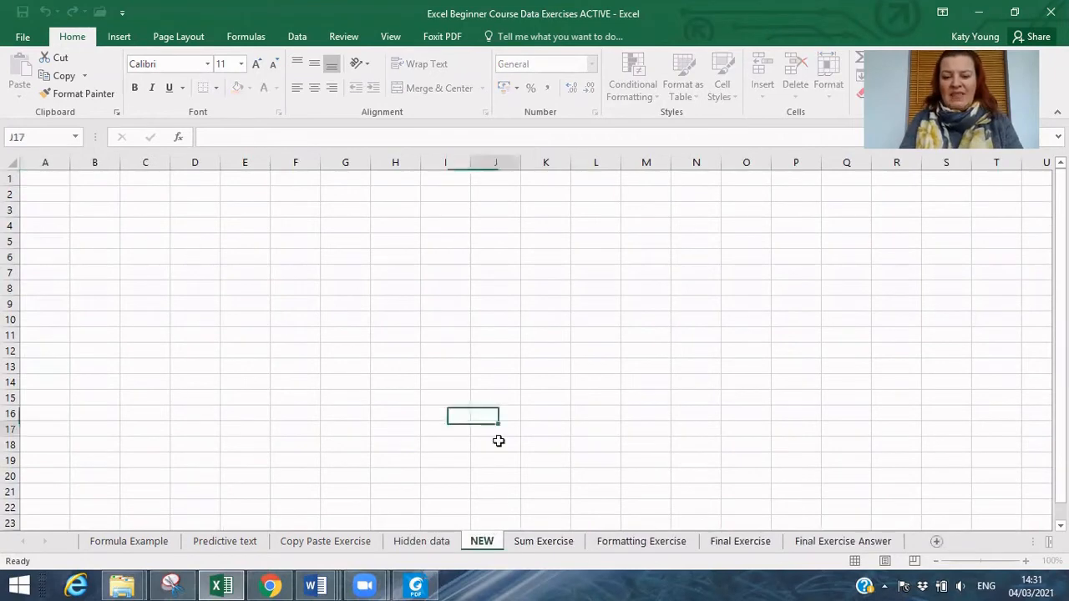
Delete the NEW worksheet from the workbook.
right_click(480, 543)
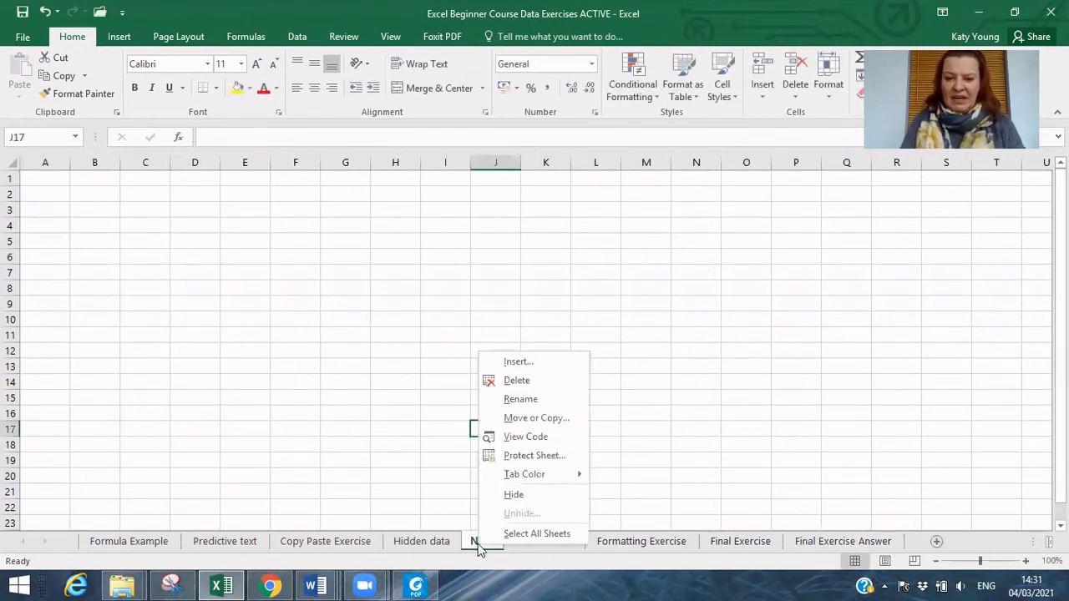
click(519, 383)
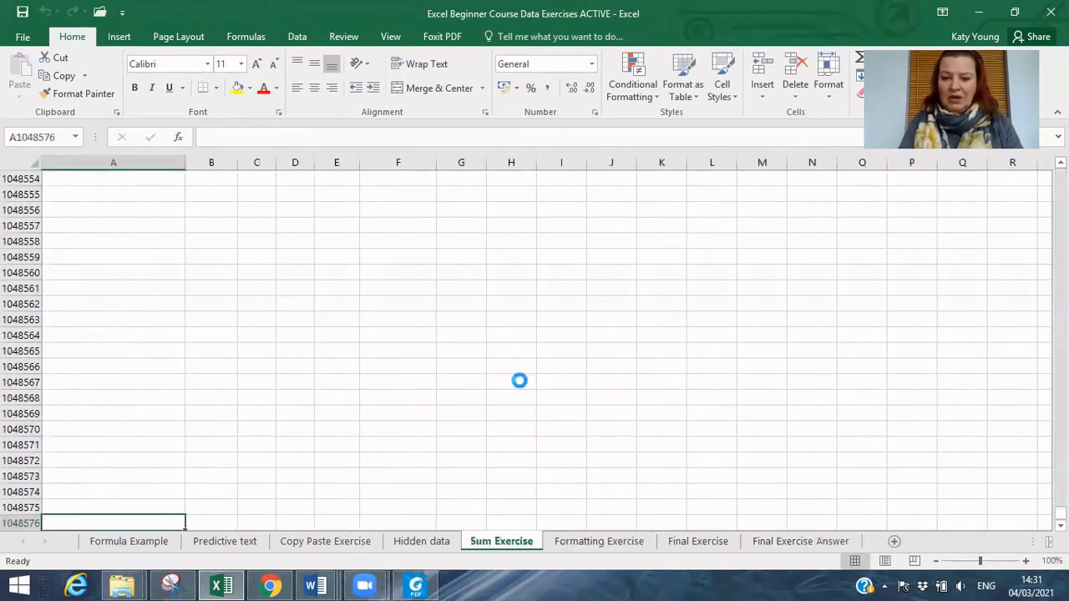
Hide the Hidden data worksheet and go to the beginning of the Sum Exercise sheet.
click(424, 543)
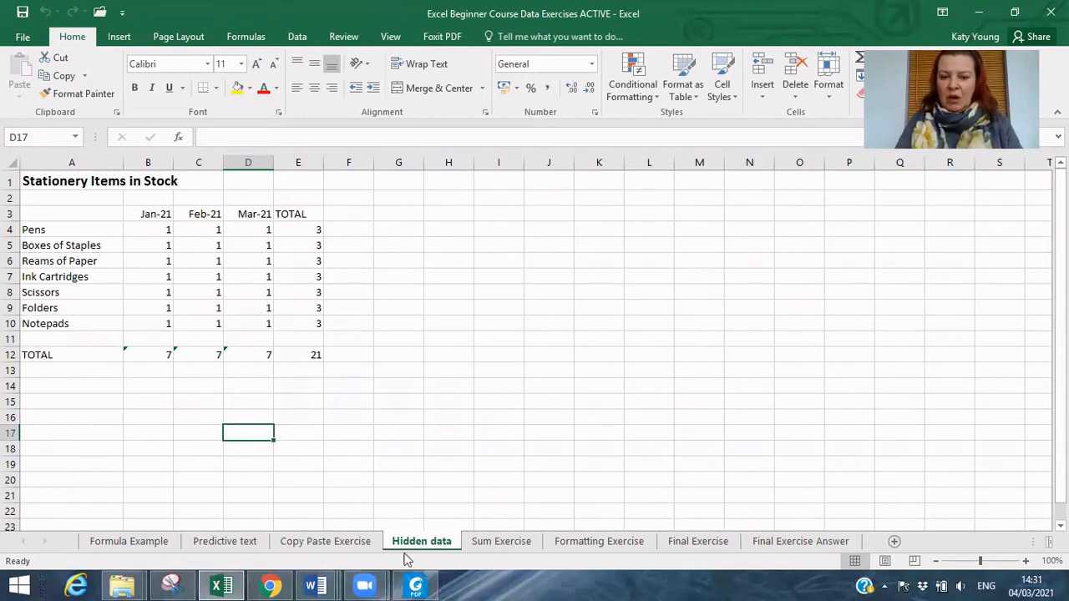
right_click(415, 547)
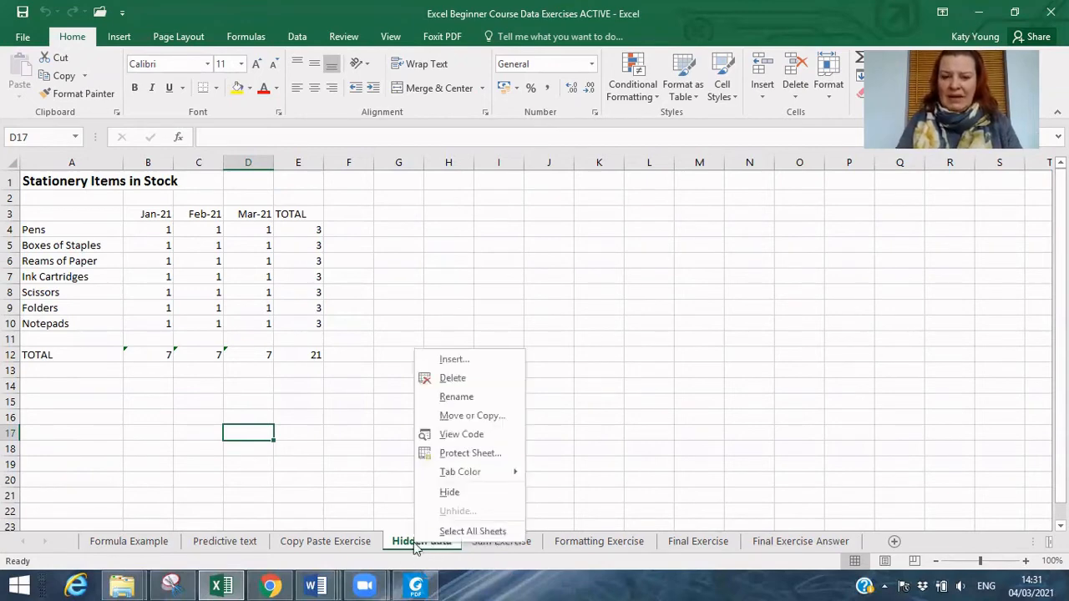
click(468, 496)
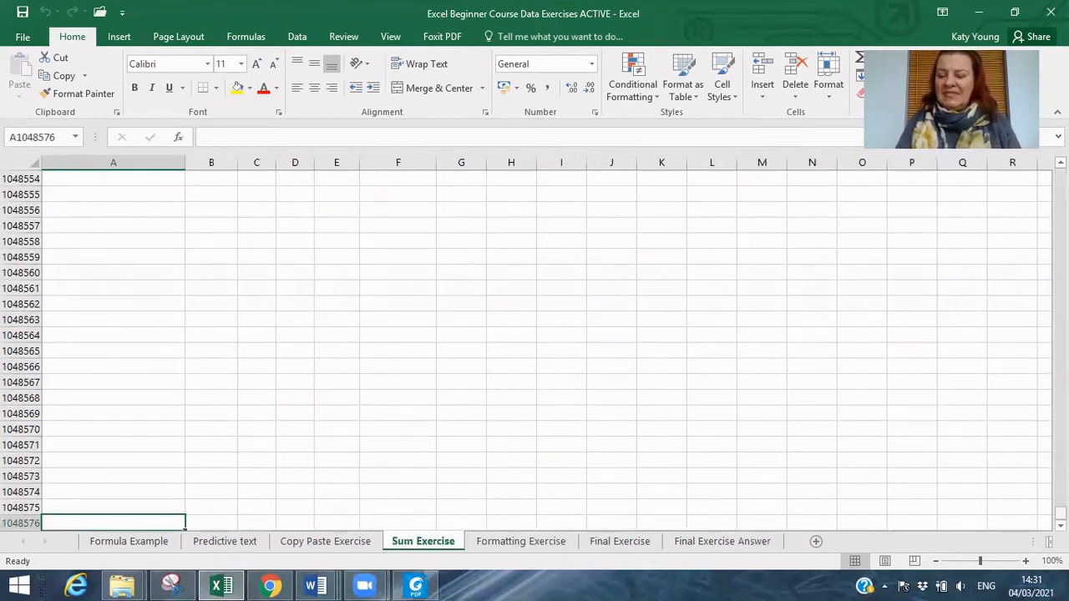
drag(1061, 514, 1061, 170)
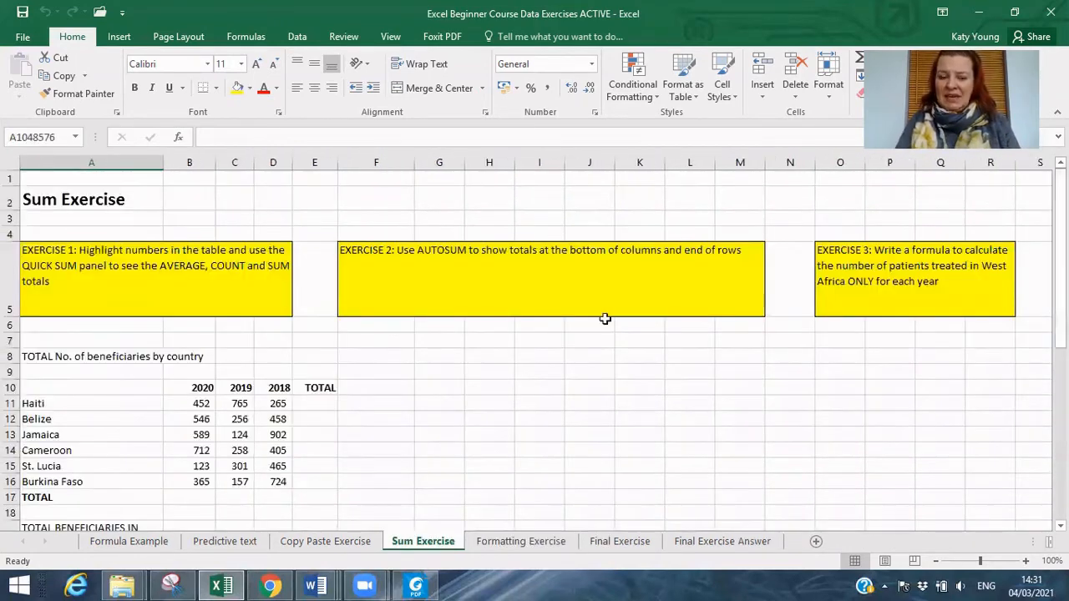
click(540, 388)
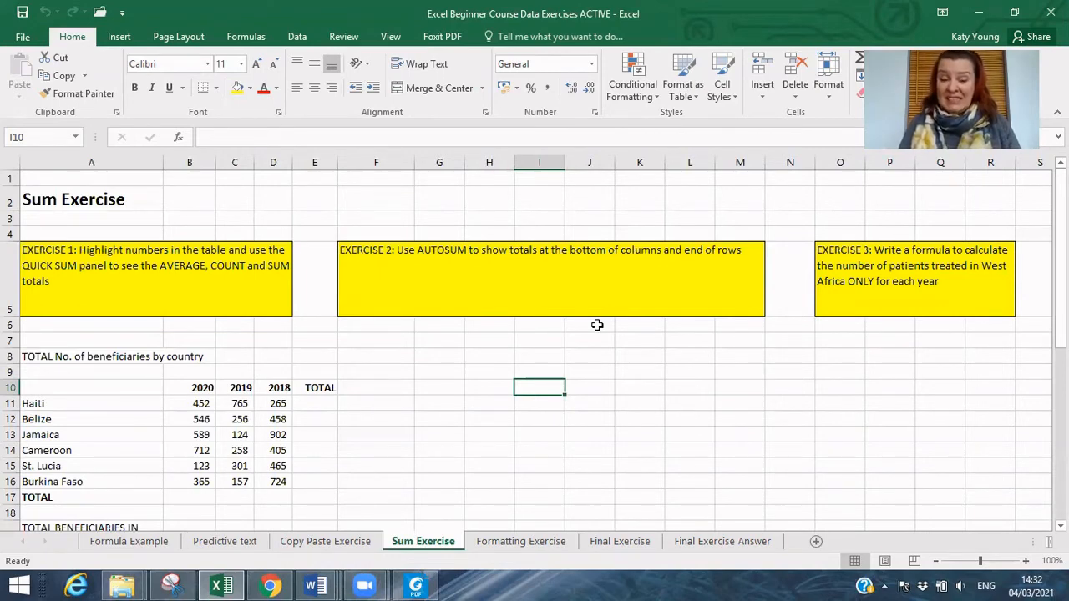
Unhide the Hidden data worksheet, starting from the Copy Paste Exercise sheet.
right_click(324, 543)
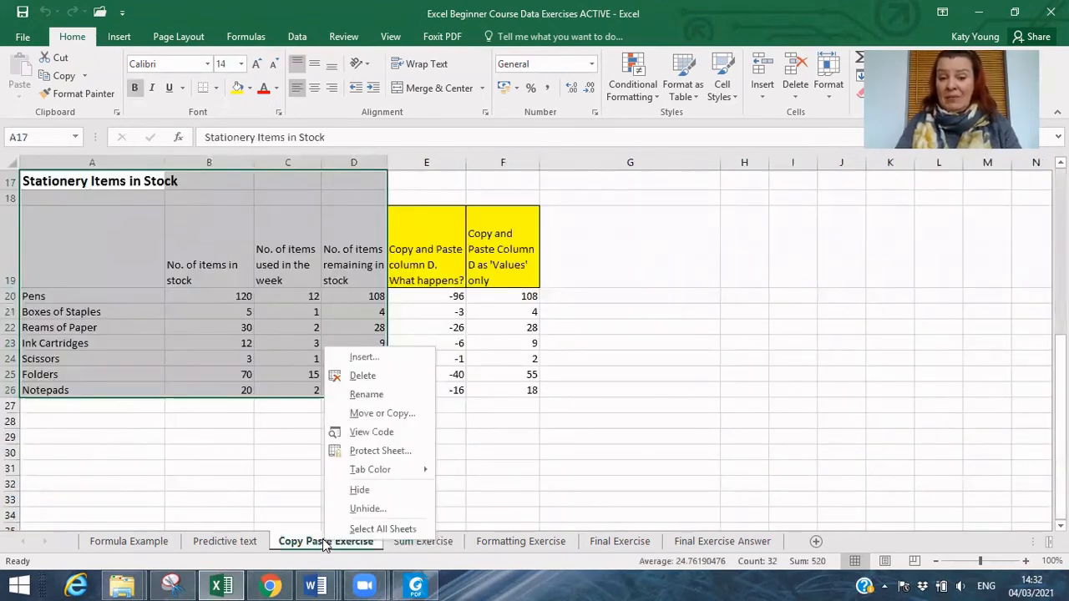
click(371, 512)
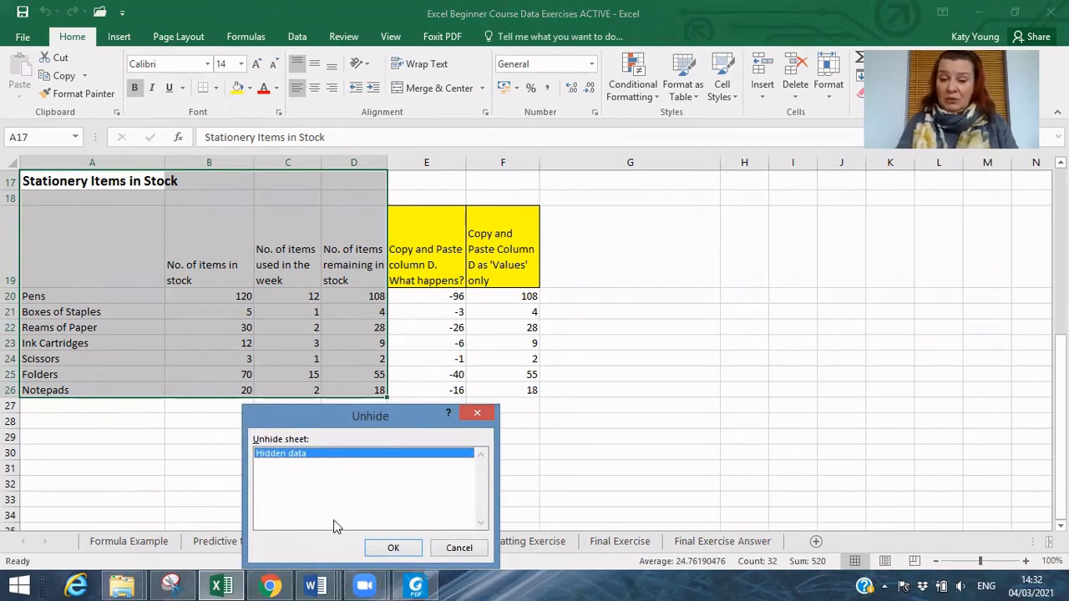
click(398, 548)
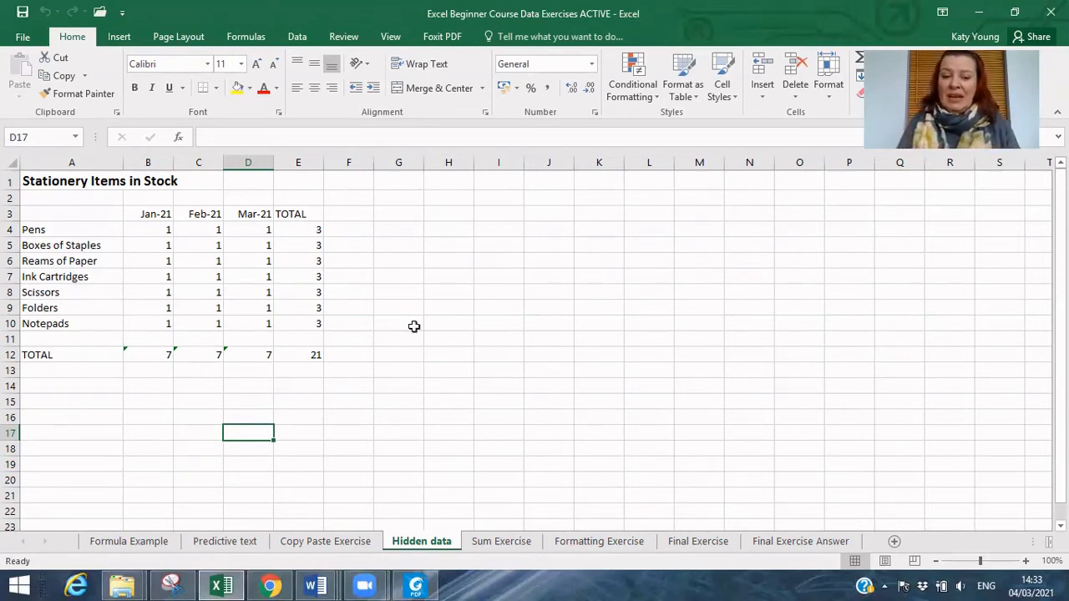
Check the grand total formula of the stationery table and the sheet options available for the Copy Paste Exercise worksheet.
click(307, 355)
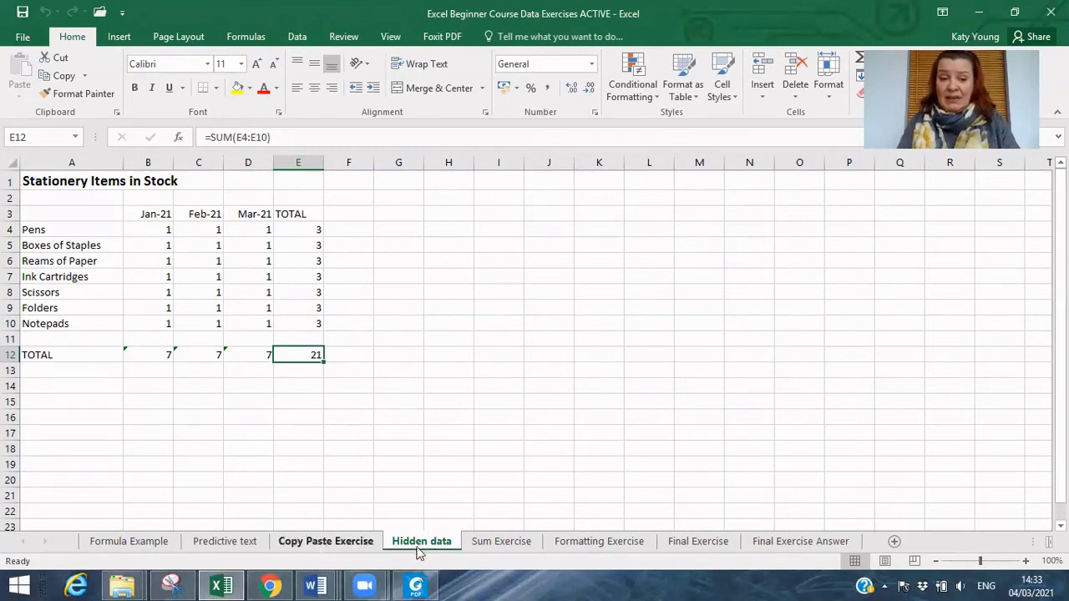
right_click(331, 551)
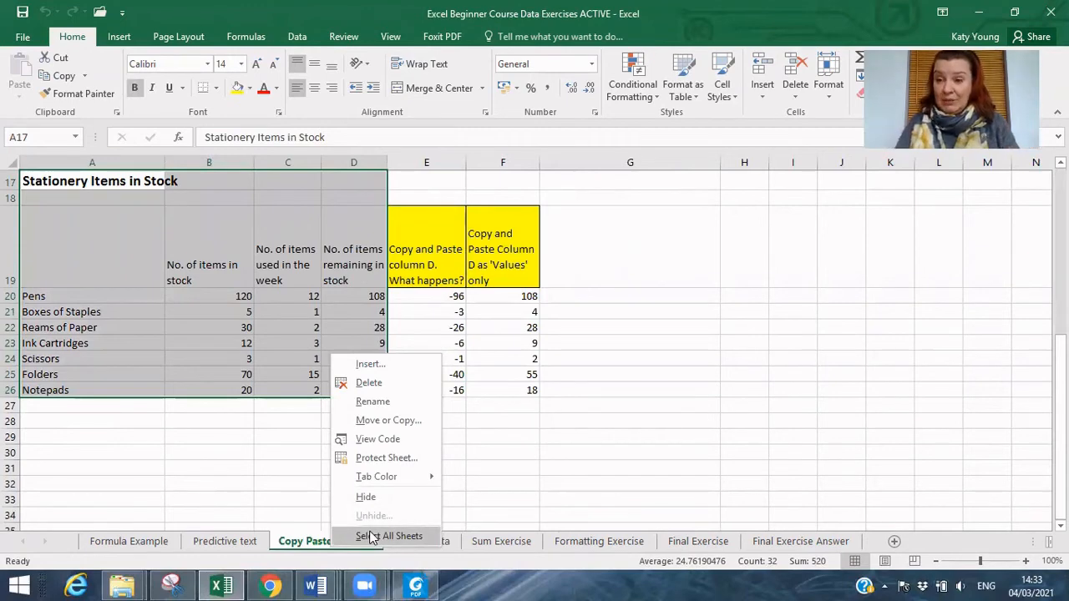
click(525, 499)
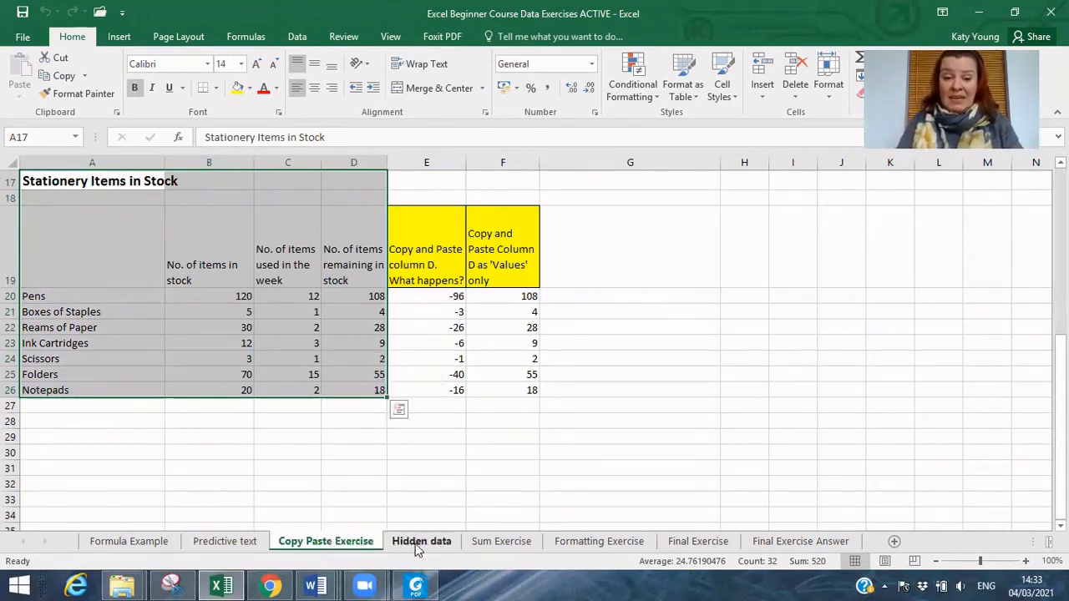
Hide the Hidden data, Sum Exercise, Formatting Exercise and Copy Paste Exercise worksheets one after another.
click(417, 543)
right_click(418, 543)
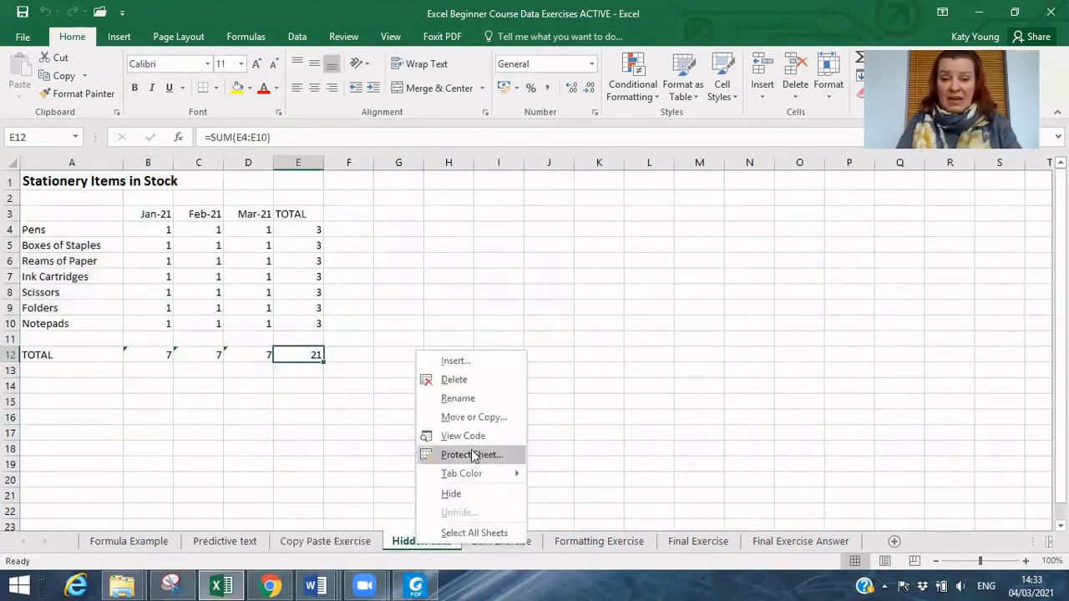
click(457, 495)
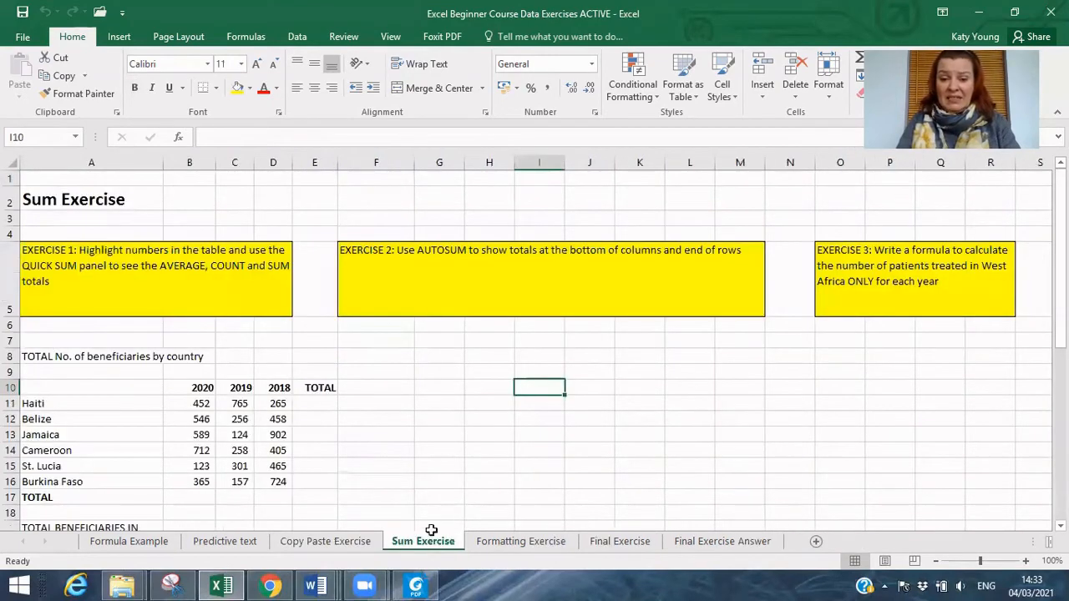
right_click(431, 531)
click(467, 505)
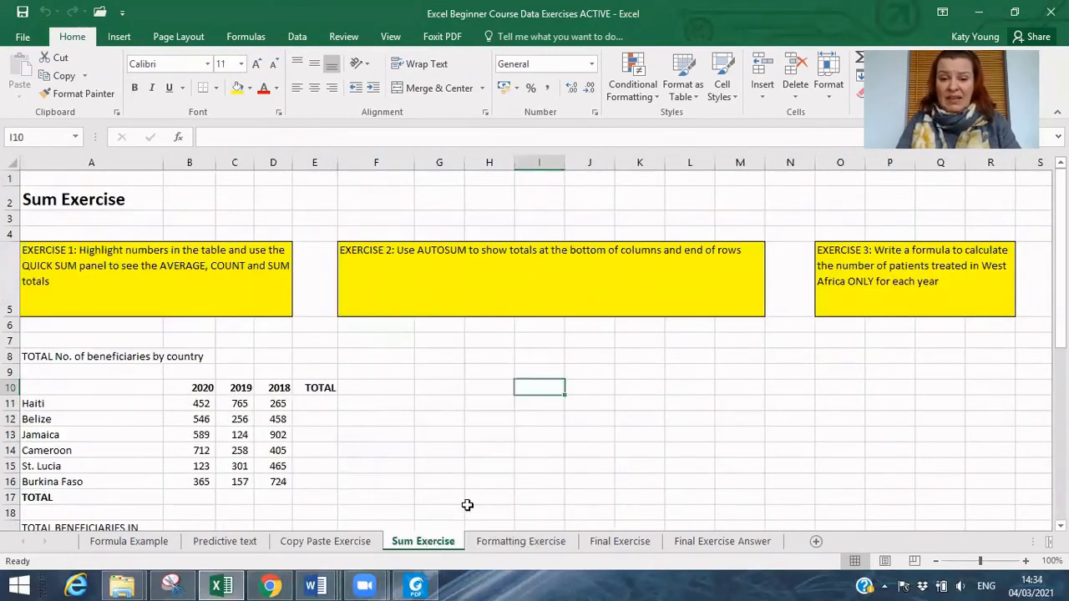
right_click(460, 543)
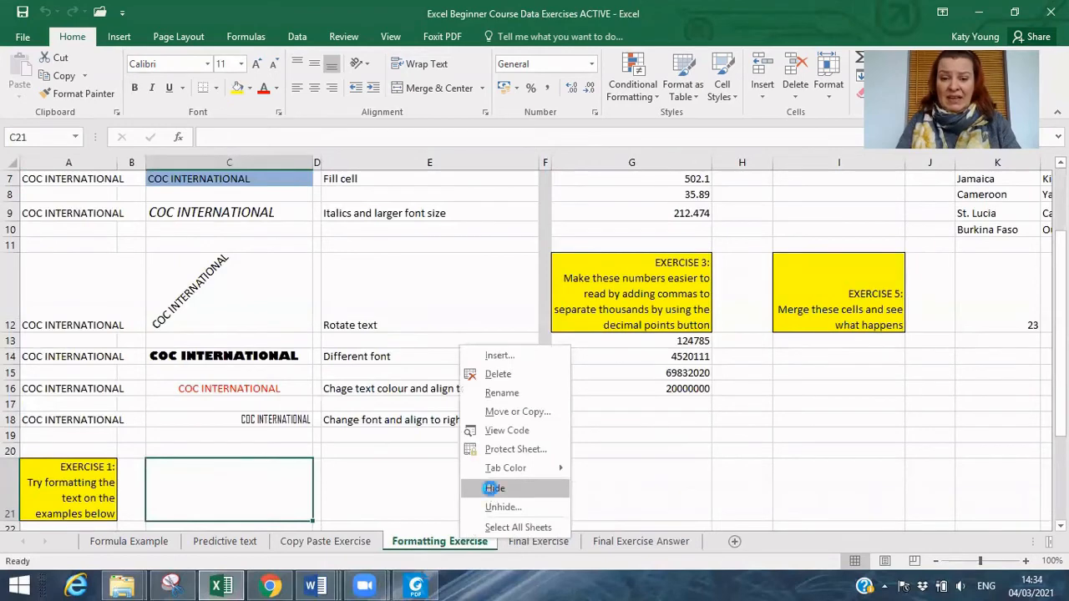
click(493, 487)
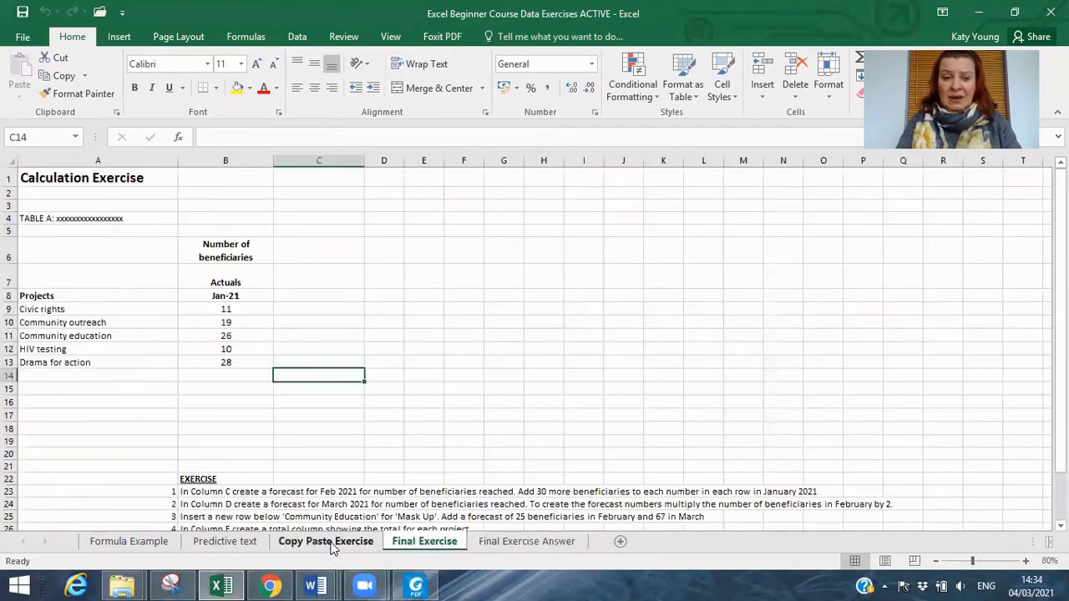
right_click(332, 547)
click(358, 494)
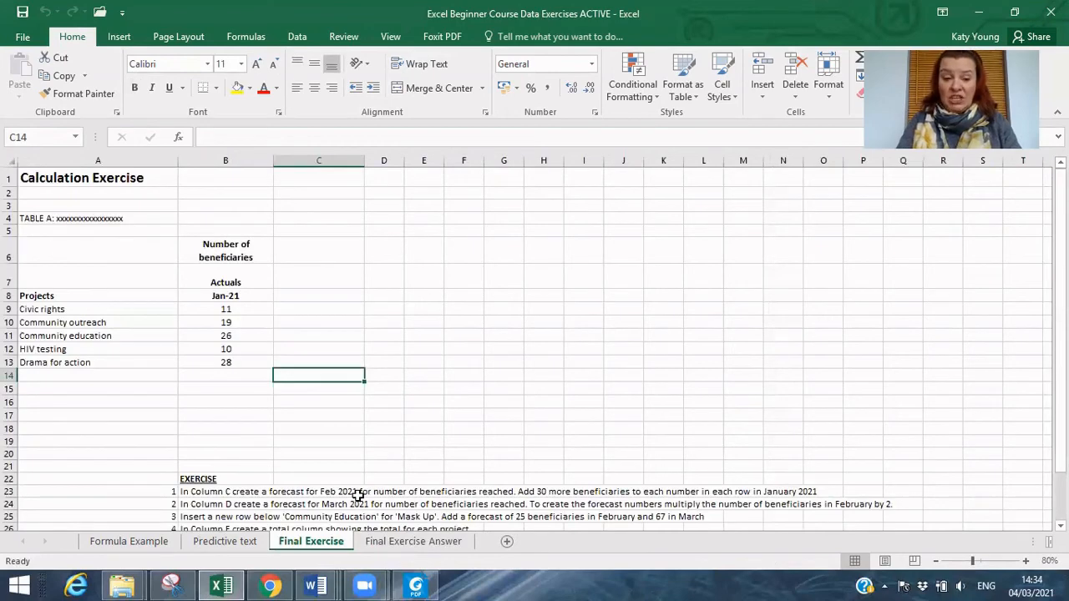
Unhide the Hidden data worksheet, starting from the Predictive text sheet.
right_click(221, 544)
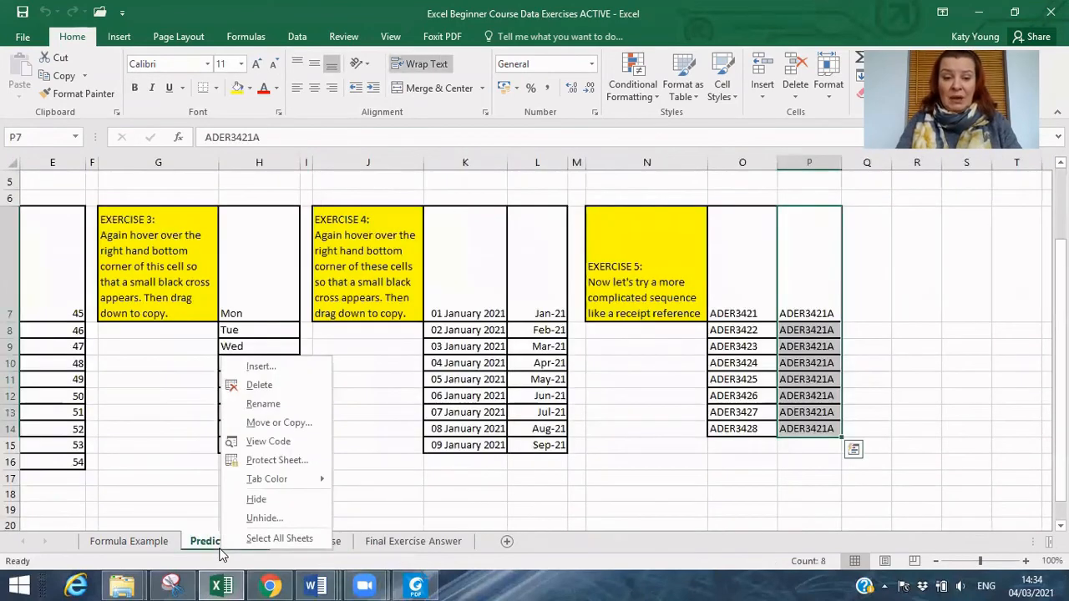
click(276, 517)
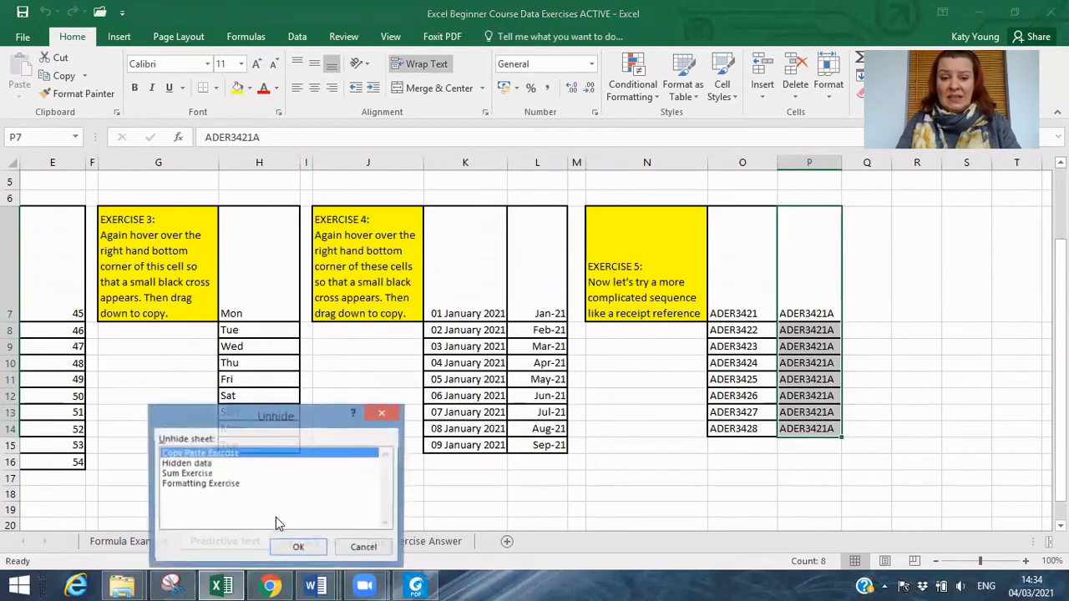
click(198, 464)
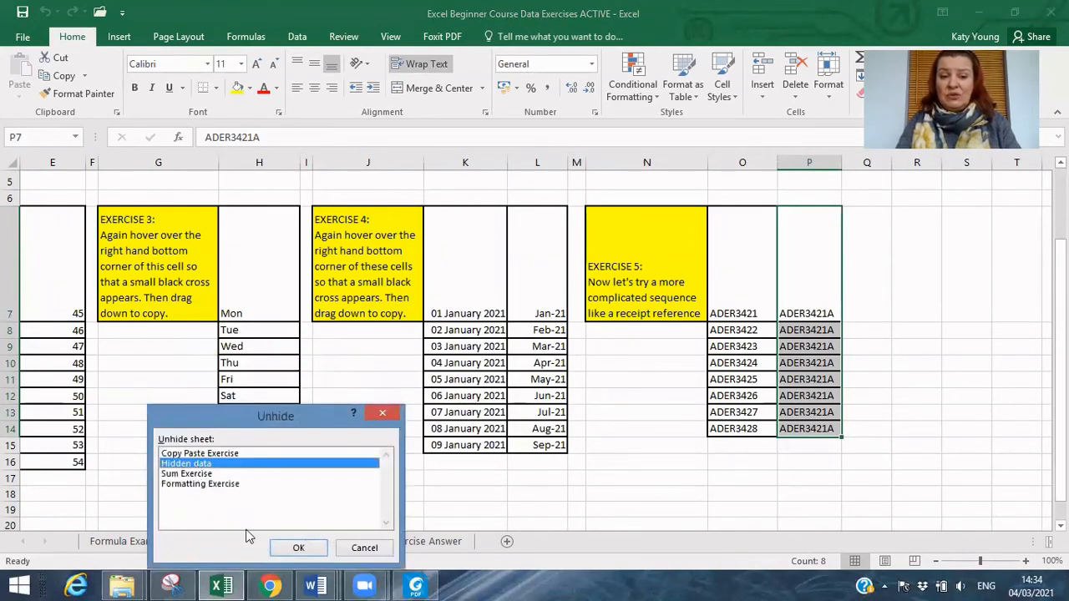
click(295, 548)
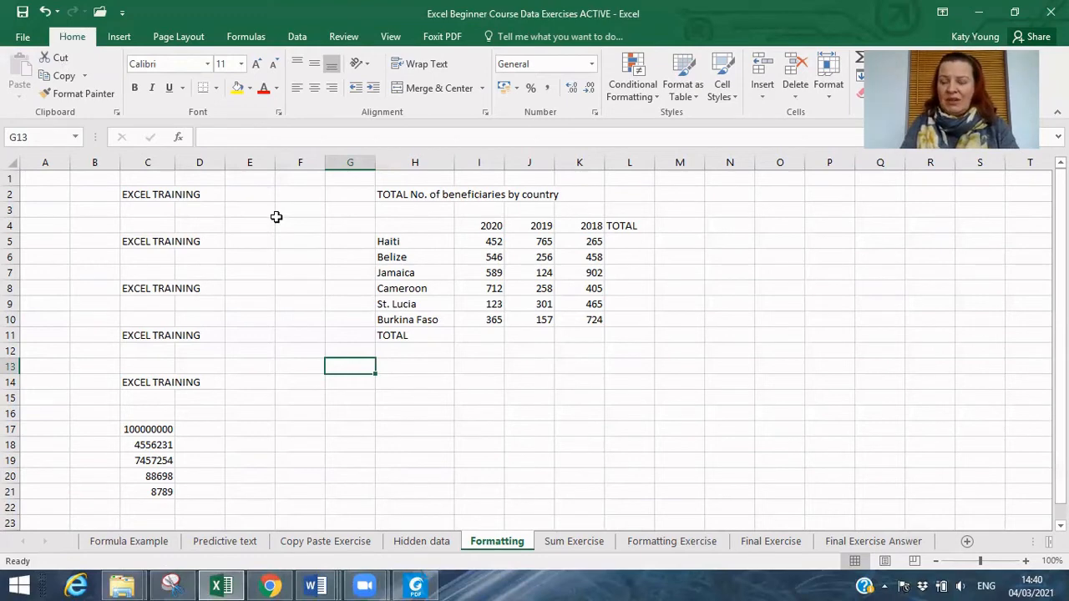
Try the AR CENA font on the EXCEL TRAINING text in cell C2 and set it back to Calibri.
click(143, 196)
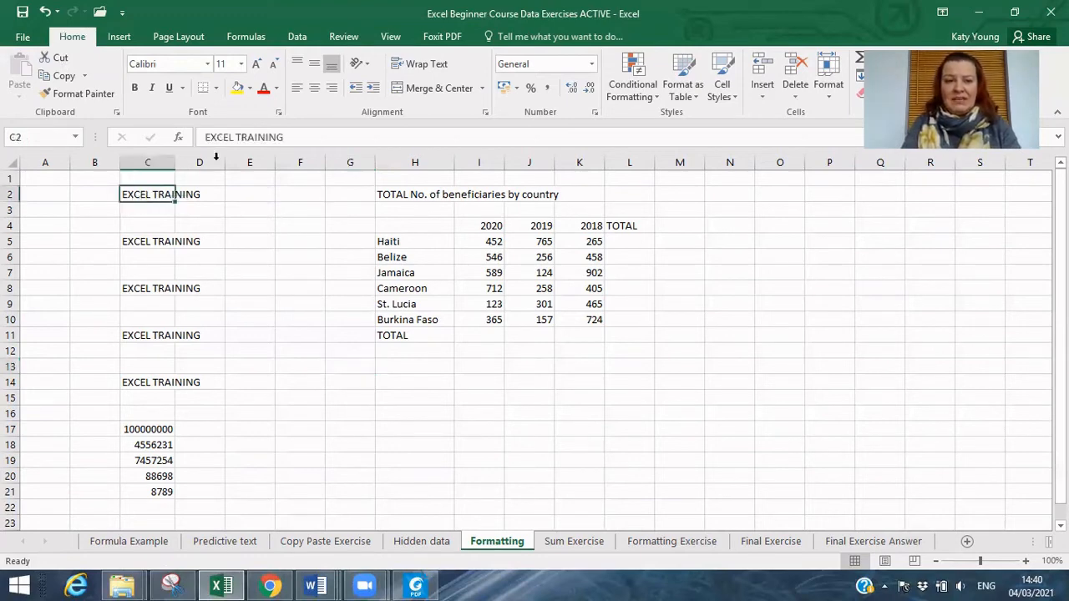
click(207, 66)
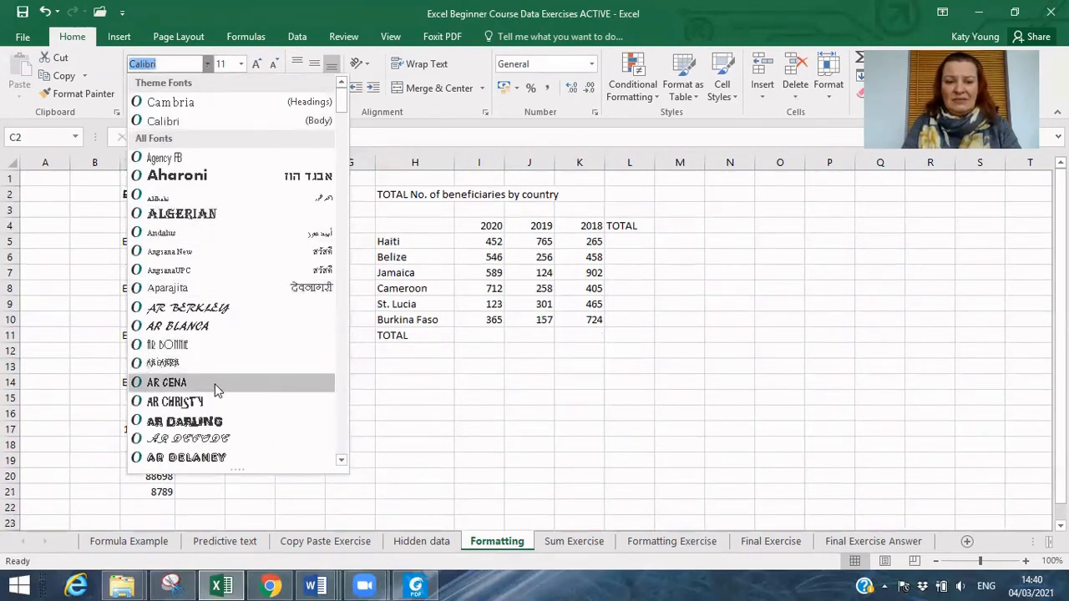
click(215, 386)
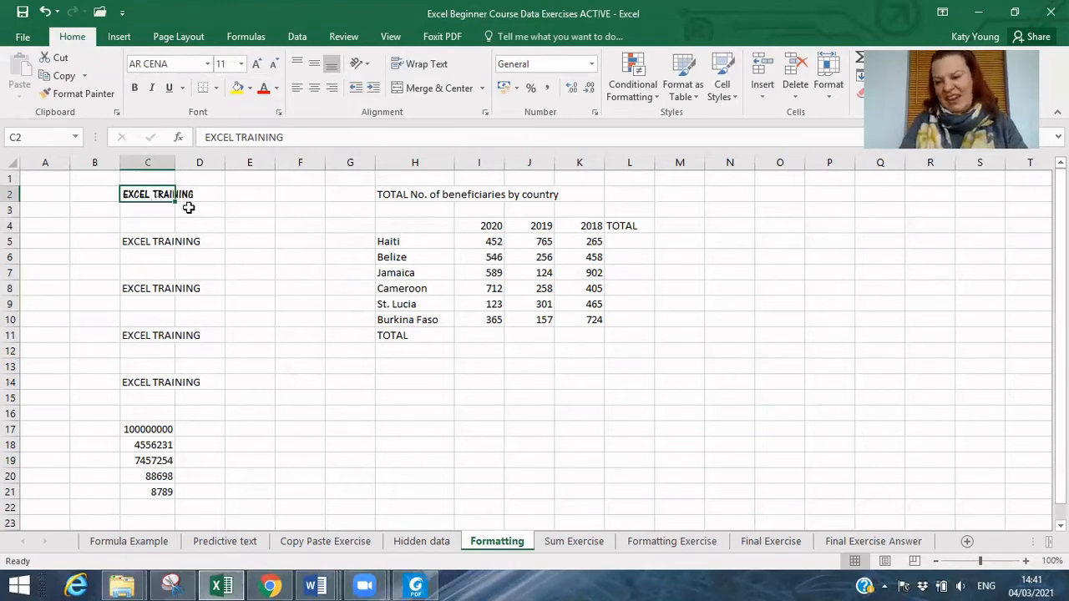
click(207, 64)
click(189, 120)
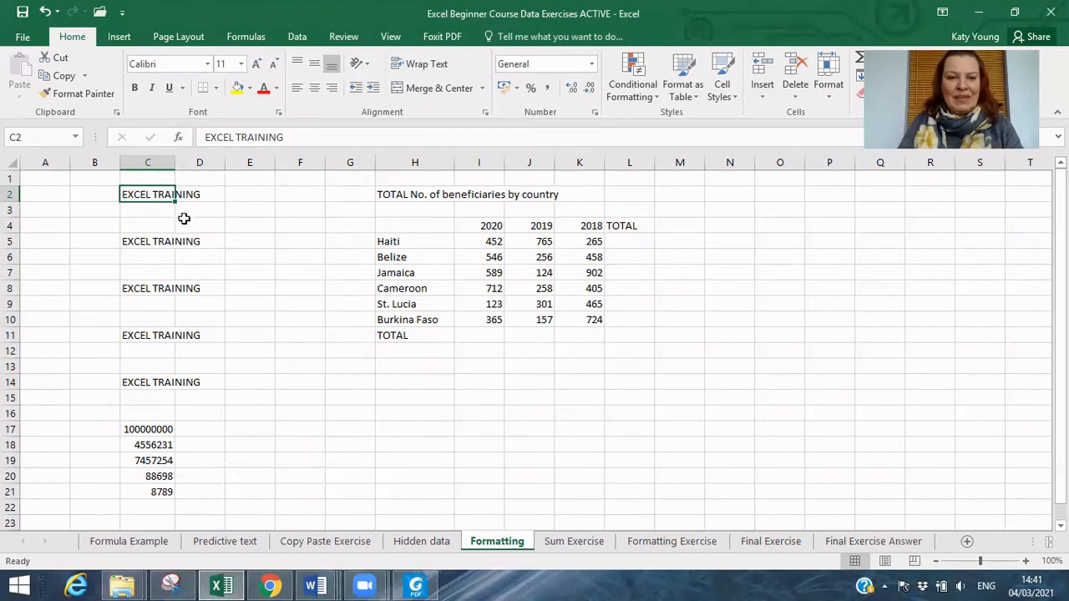
Set the font size of the EXCEL TRAINING text in C2 to 22 and increase it stepwise to 26.
click(241, 67)
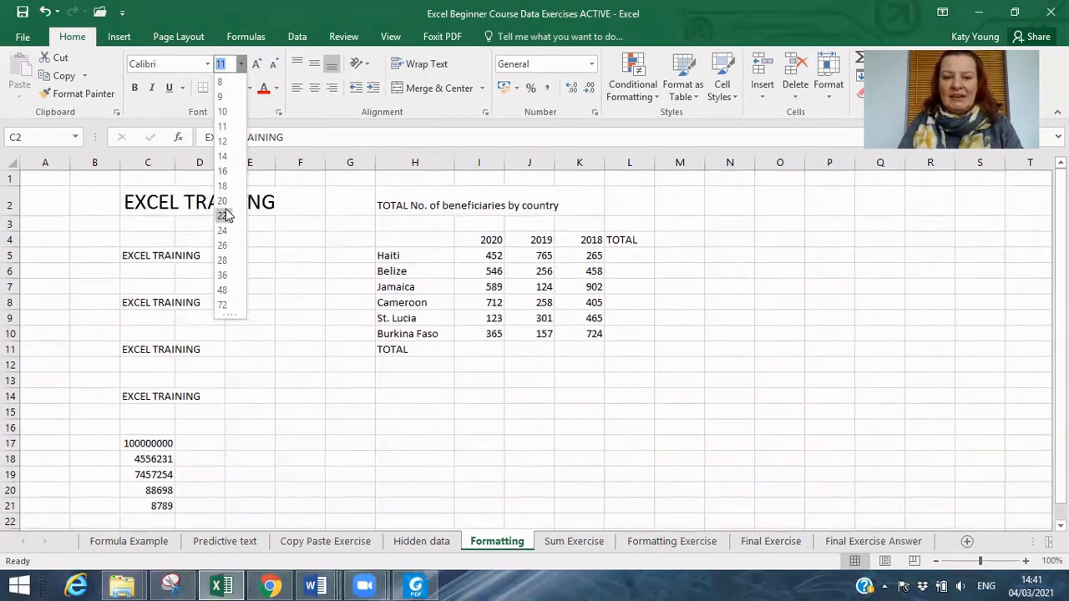
click(222, 215)
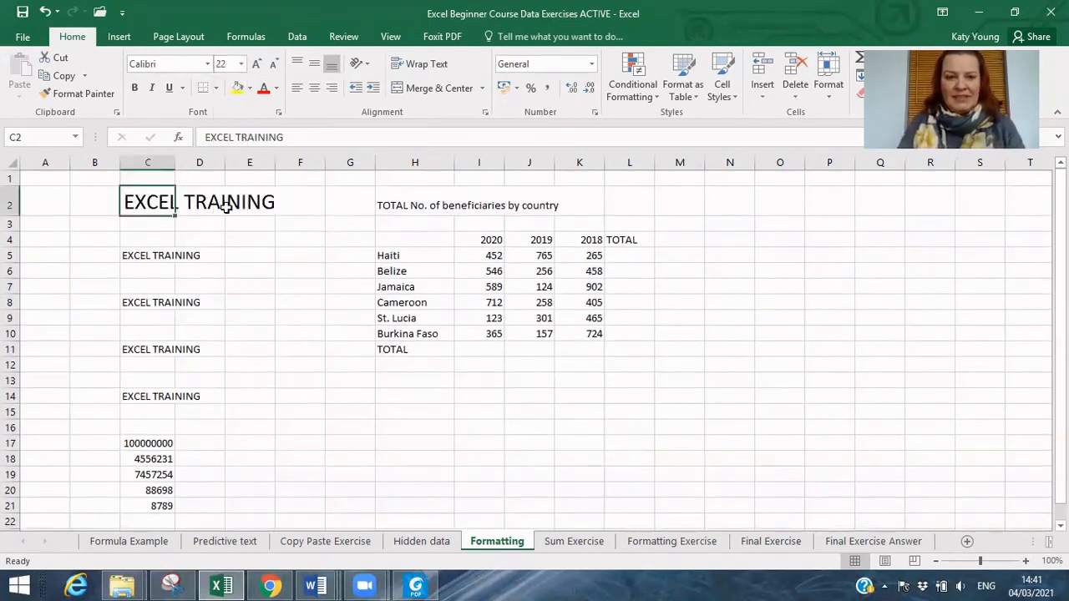
click(258, 65)
click(257, 65)
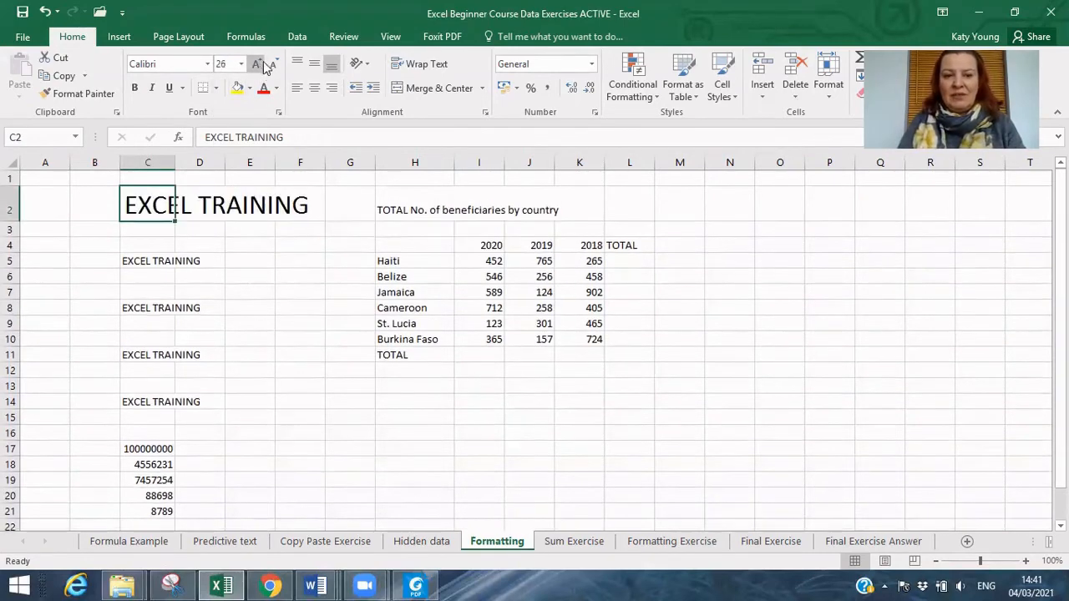
Decrease the font size of the EXCEL TRAINING text in C2 stepwise to 18.
click(274, 68)
click(273, 67)
click(274, 67)
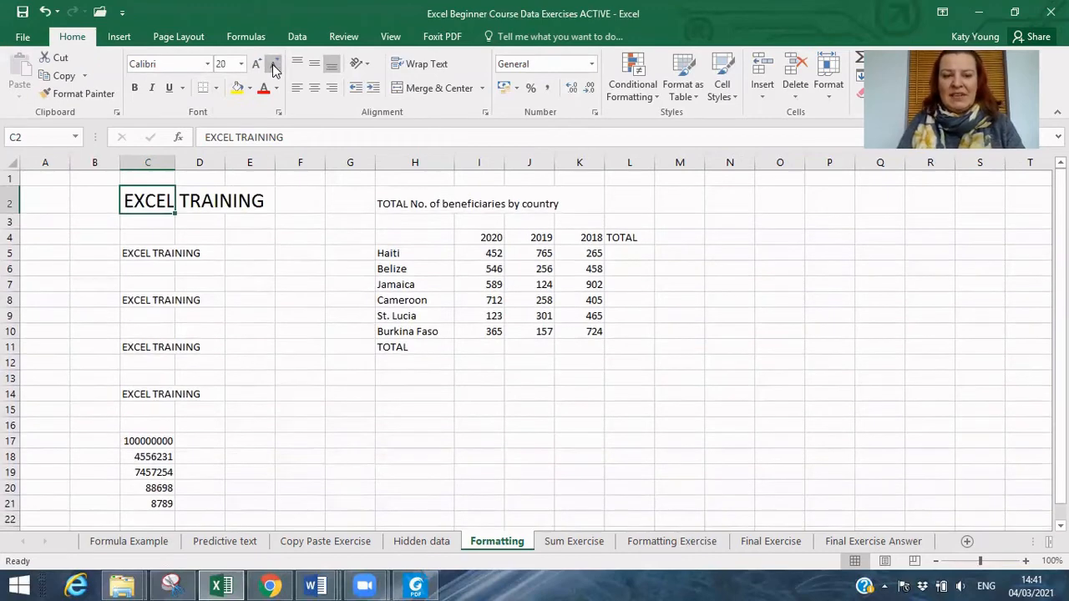
click(273, 66)
click(213, 252)
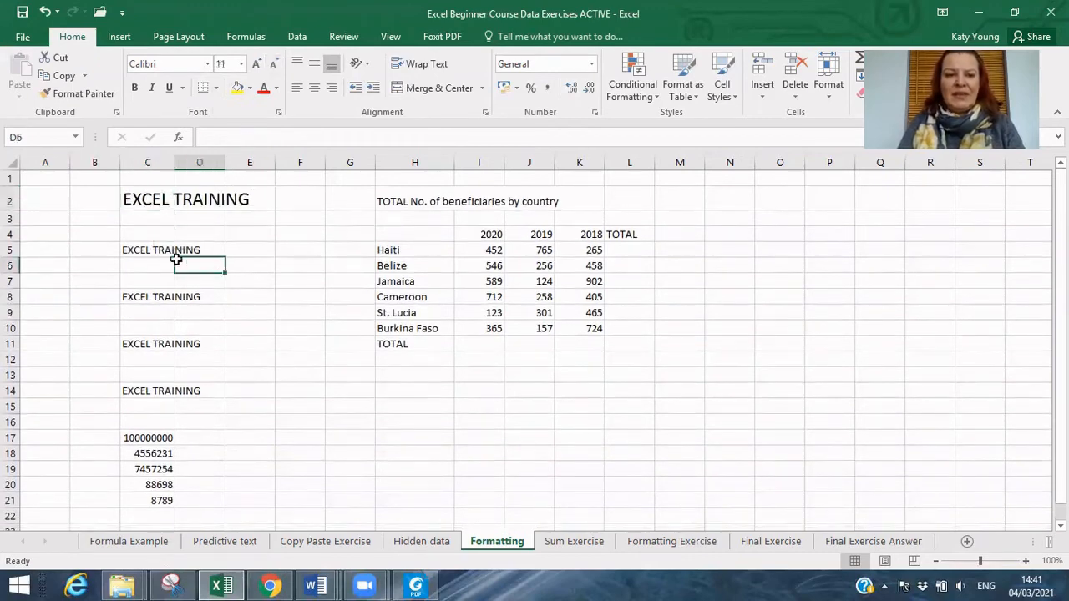
Format the EXCEL TRAINING text in cell C5 as bold, italic and underlined.
click(141, 249)
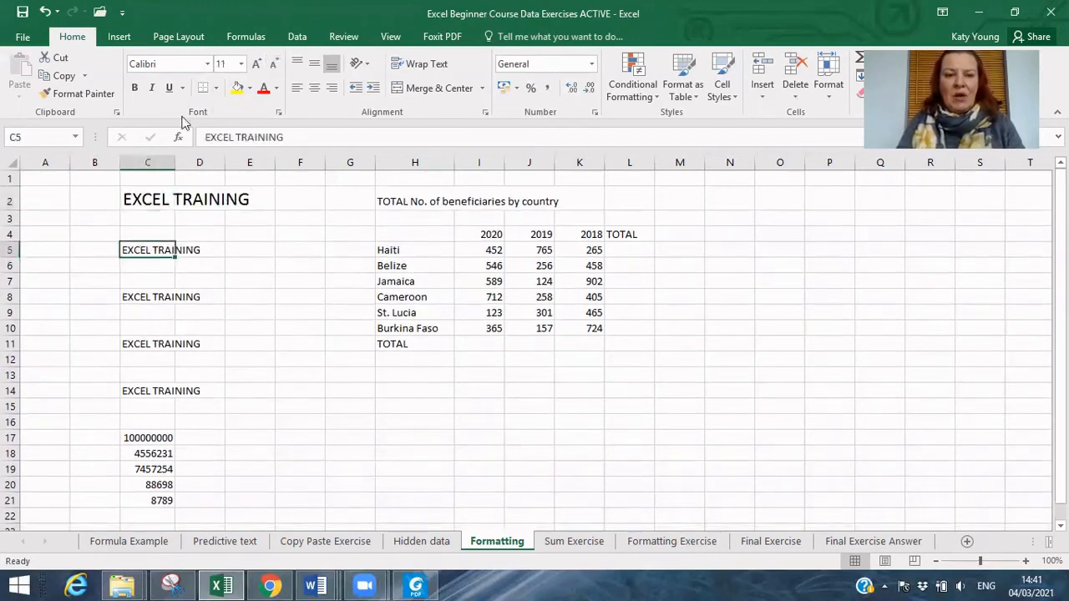
click(134, 87)
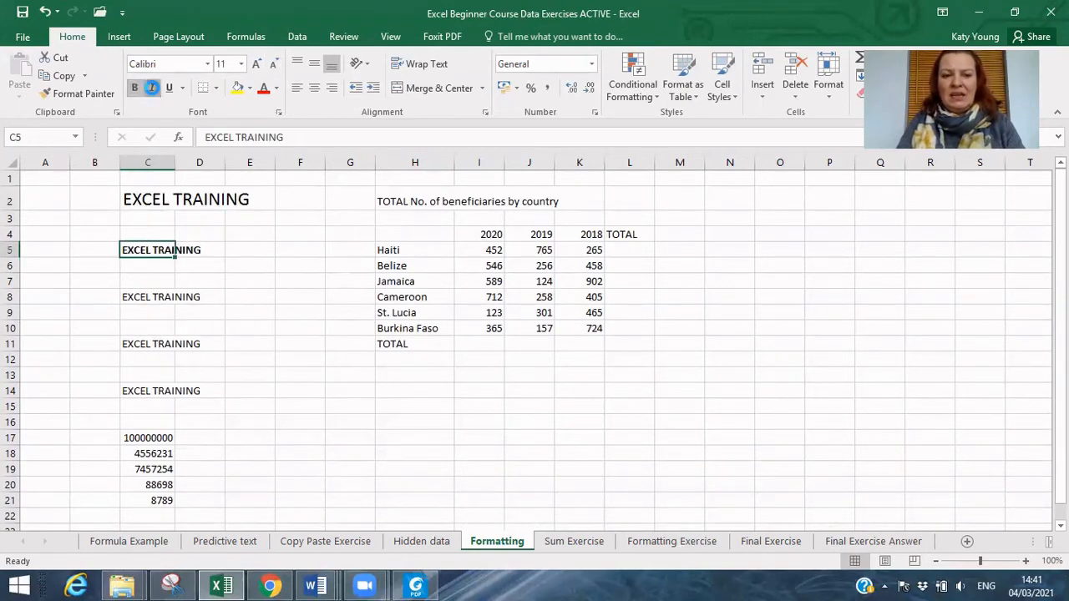
click(152, 88)
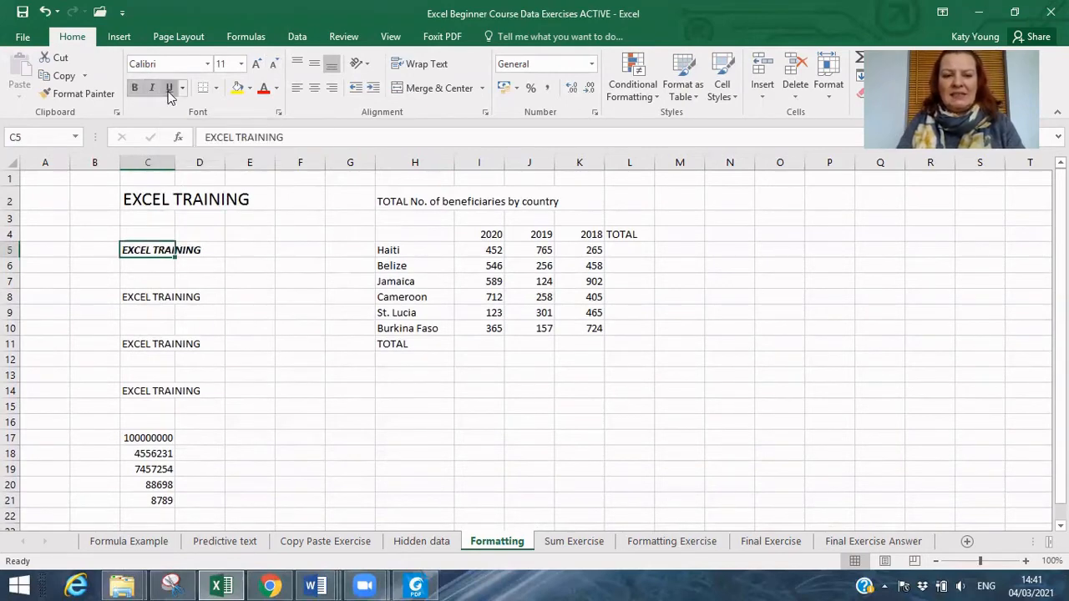
click(170, 88)
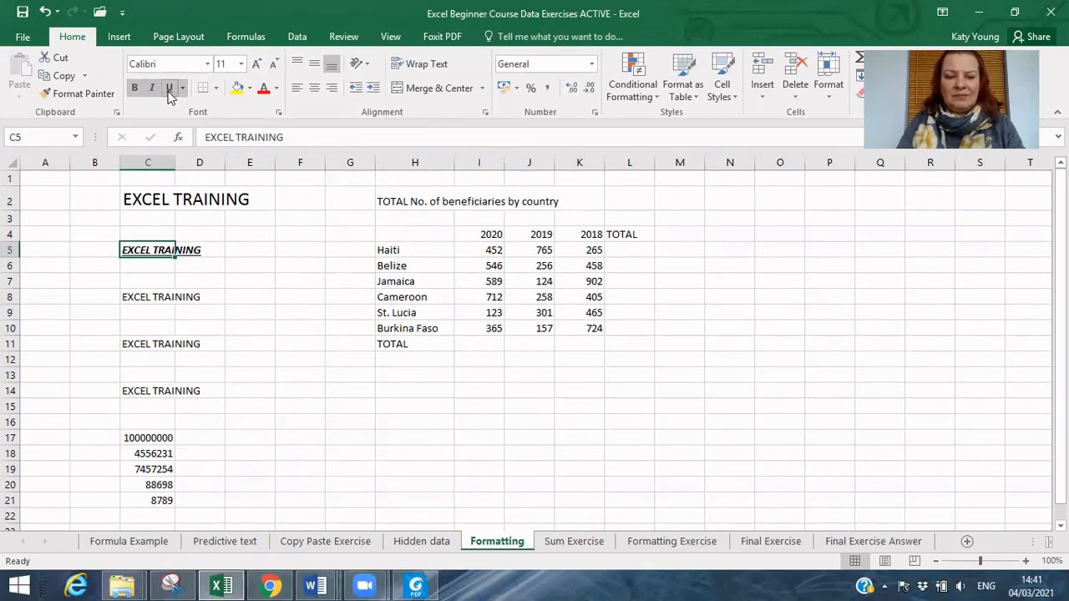
click(307, 280)
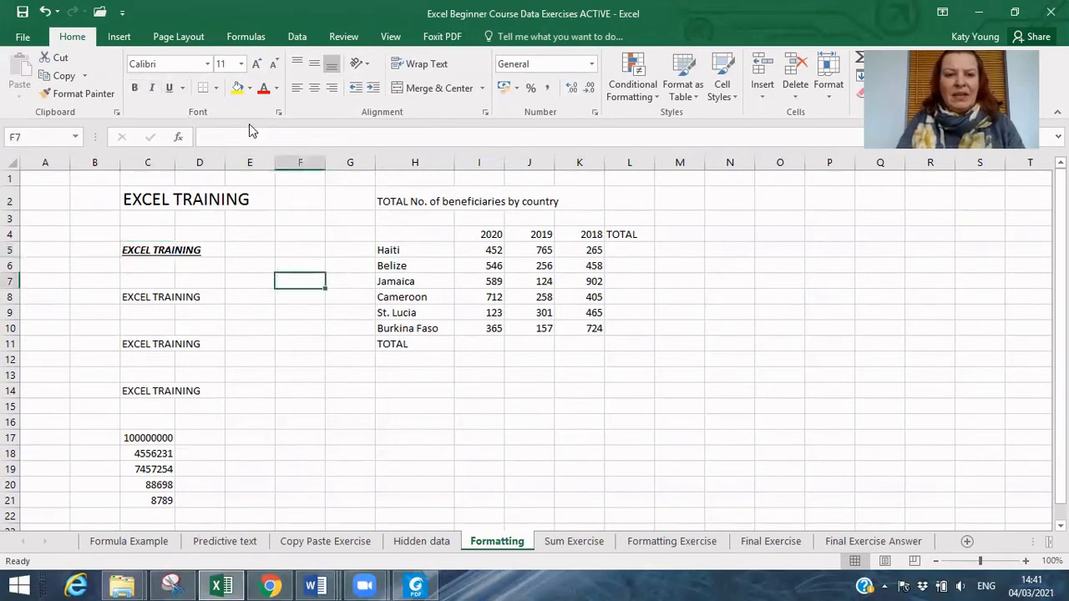
Apply All Borders and Thick Outside Borders to the beneficiaries by country table in H4:L11.
click(216, 91)
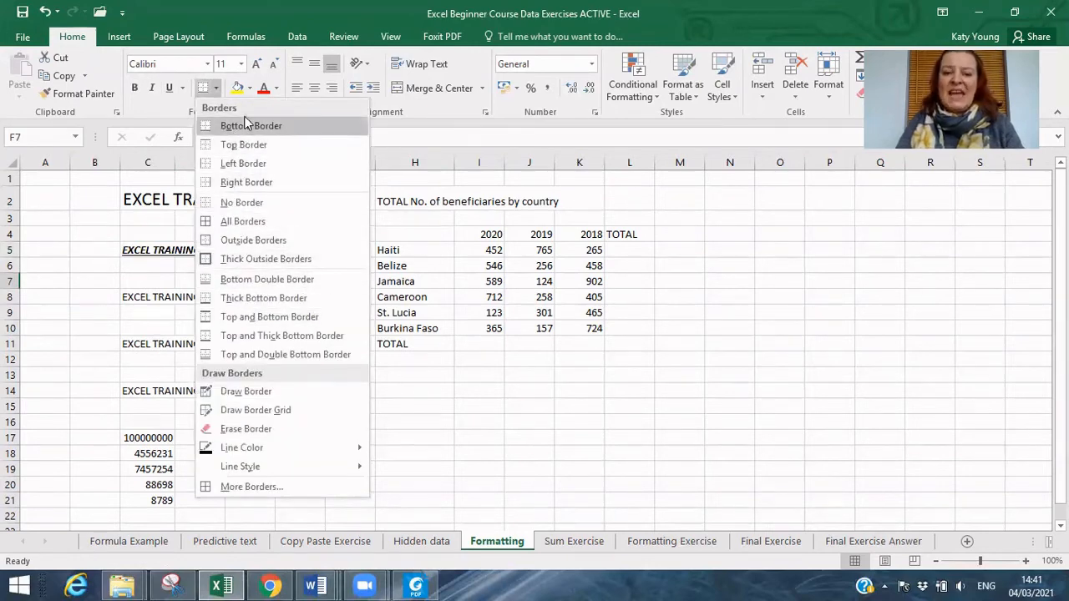
click(408, 178)
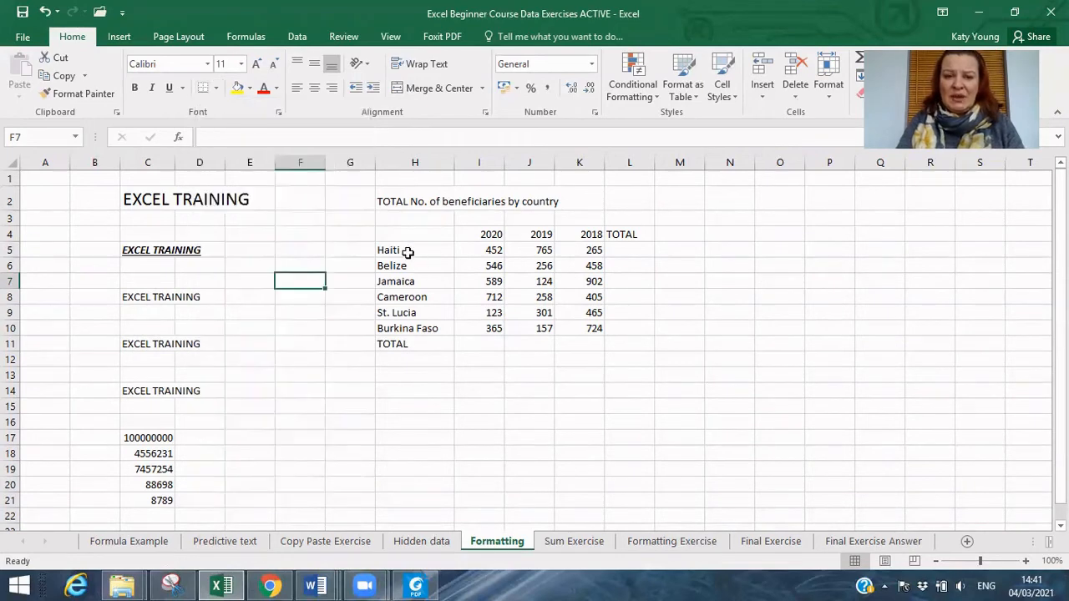
drag(406, 234, 632, 338)
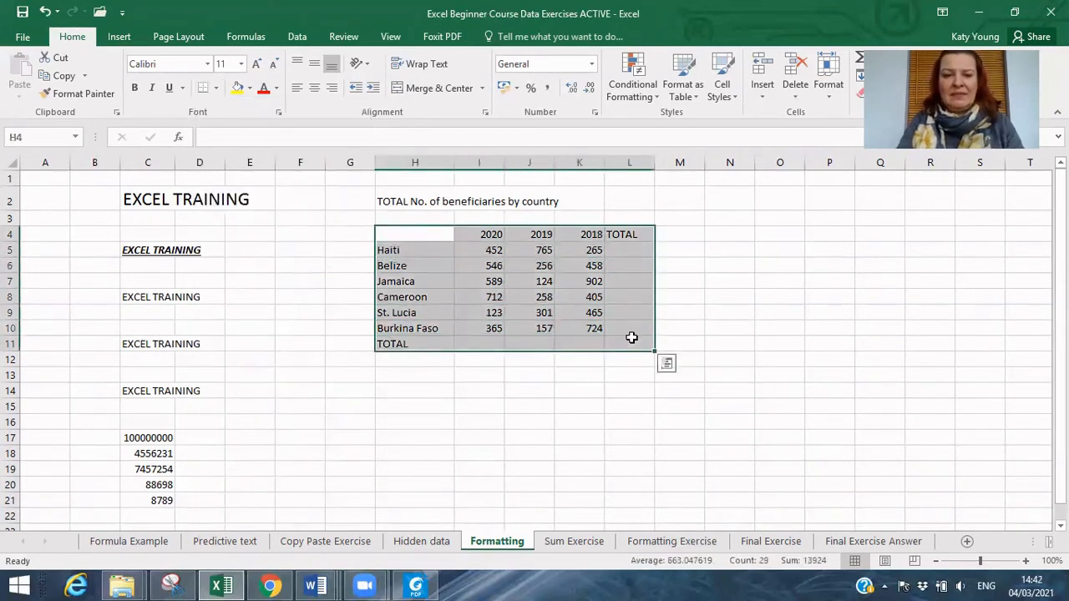
click(216, 89)
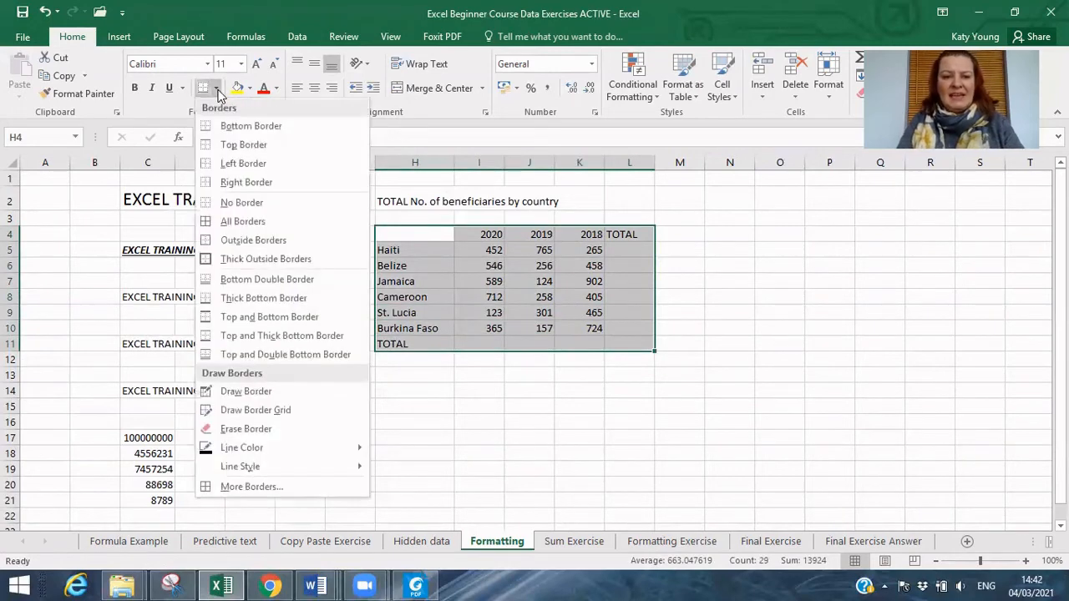
click(228, 222)
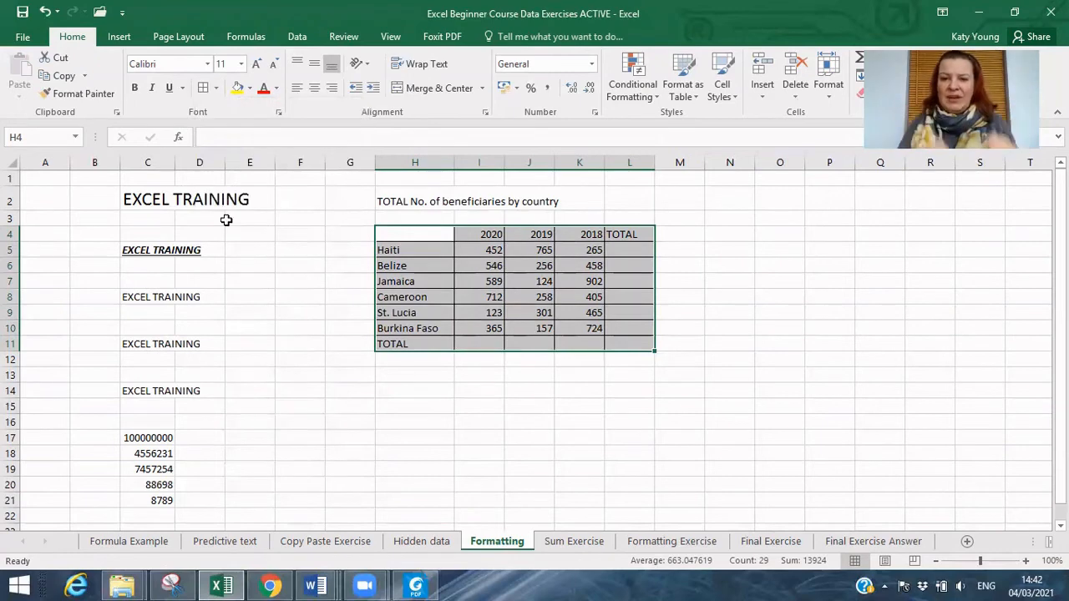
click(214, 88)
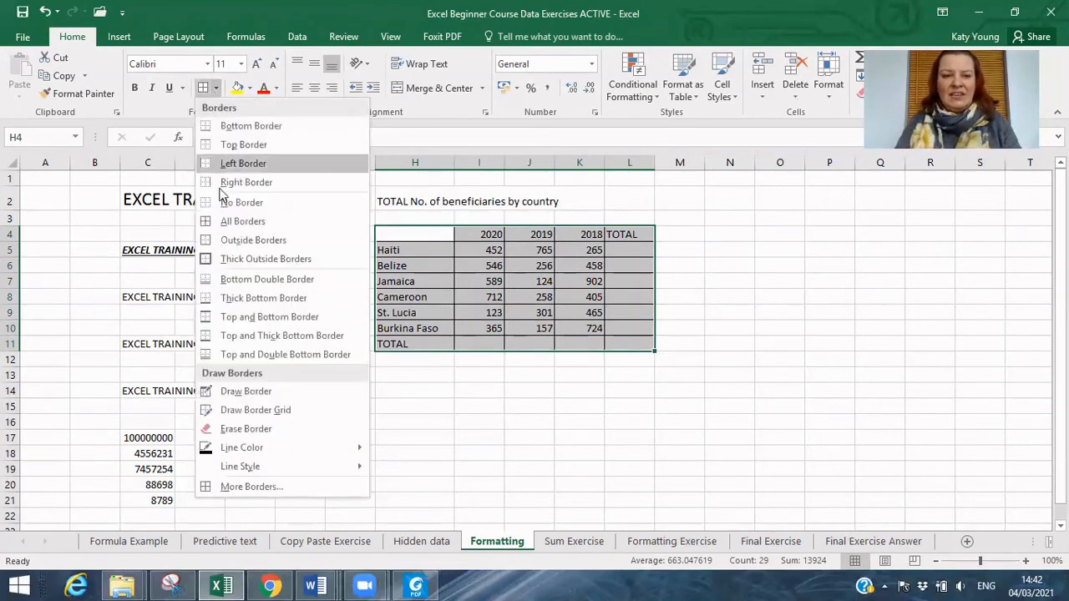
click(232, 268)
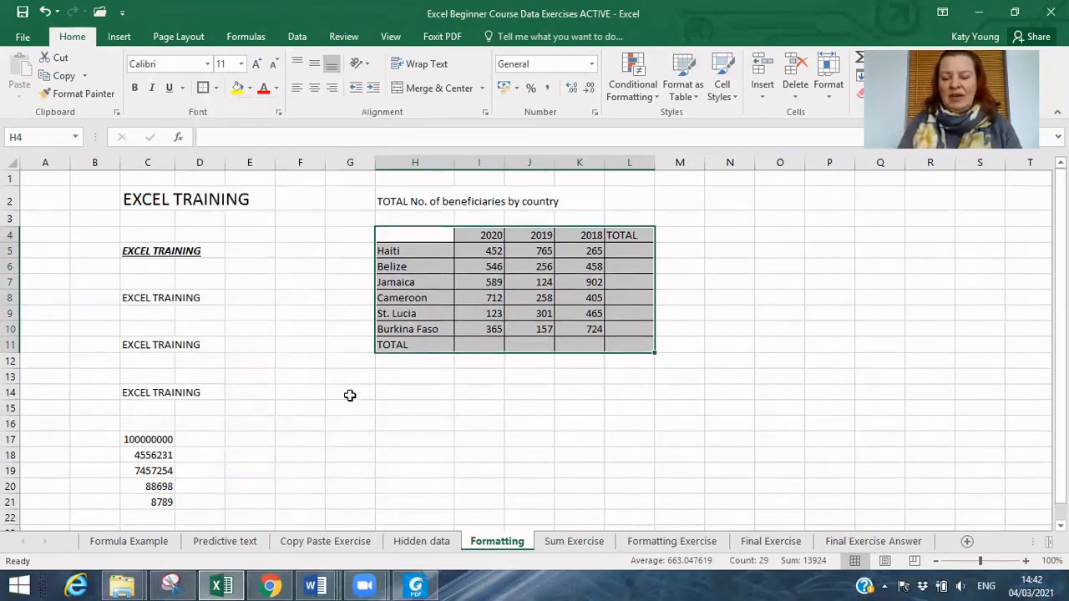
drag(388, 394, 390, 403)
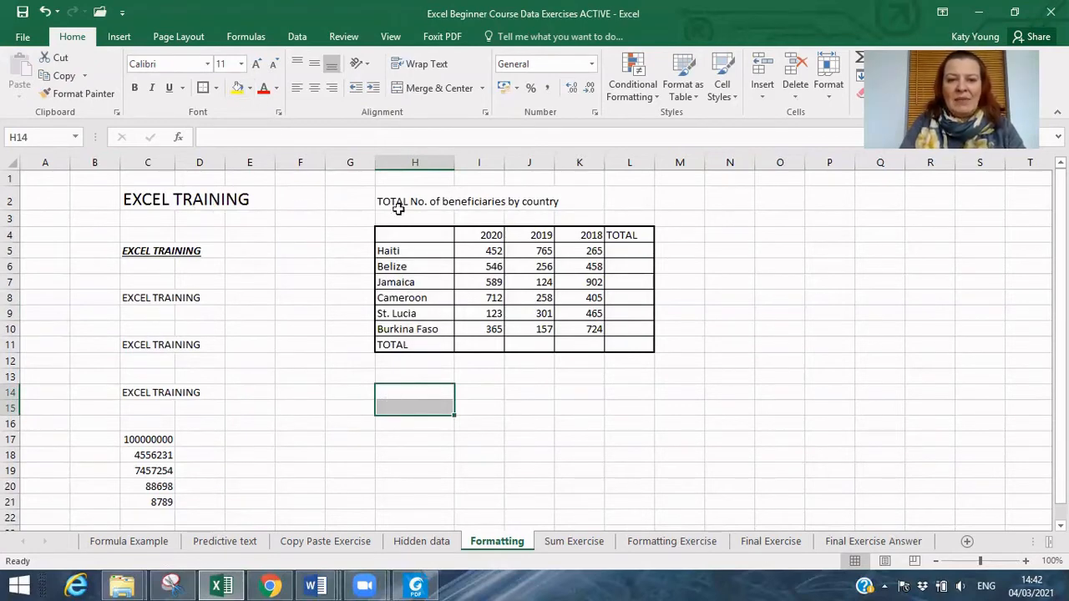
Fill the header row H4:L4 of the beneficiaries table with yellow.
drag(413, 236, 642, 238)
click(234, 87)
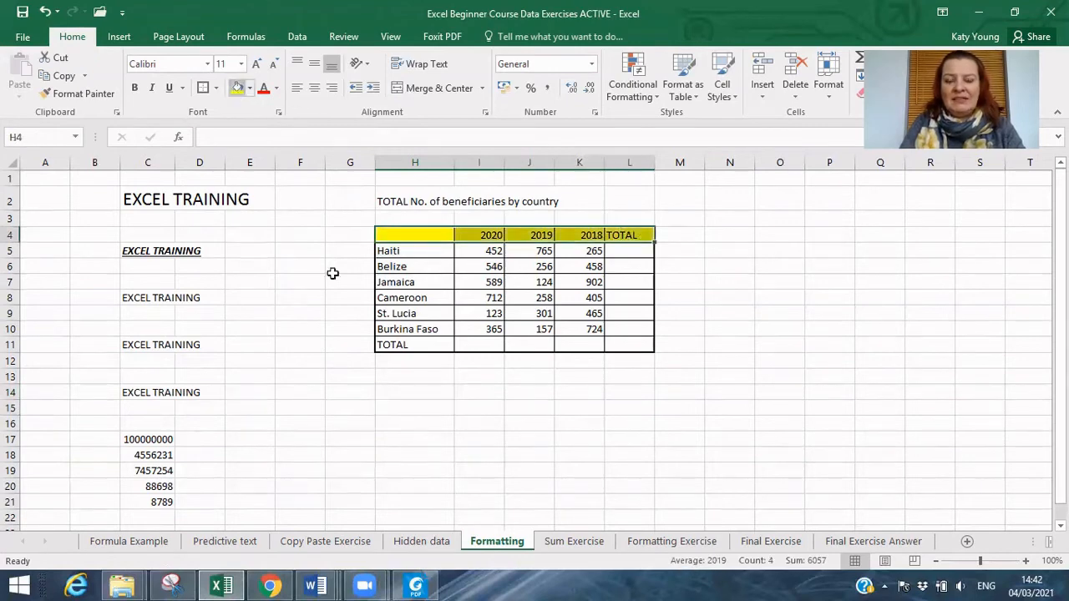
click(319, 357)
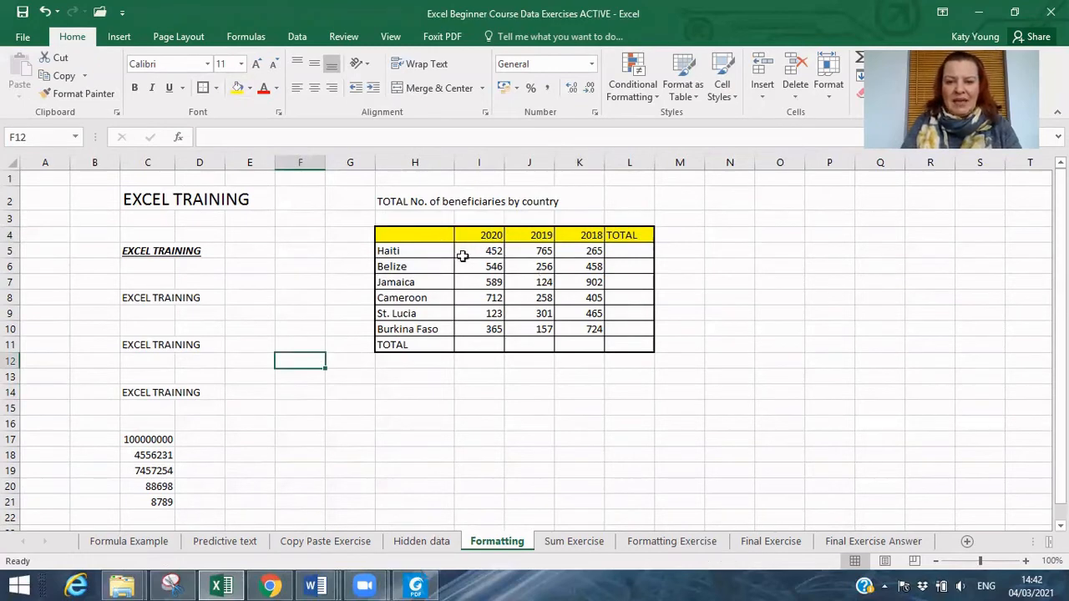
click(544, 282)
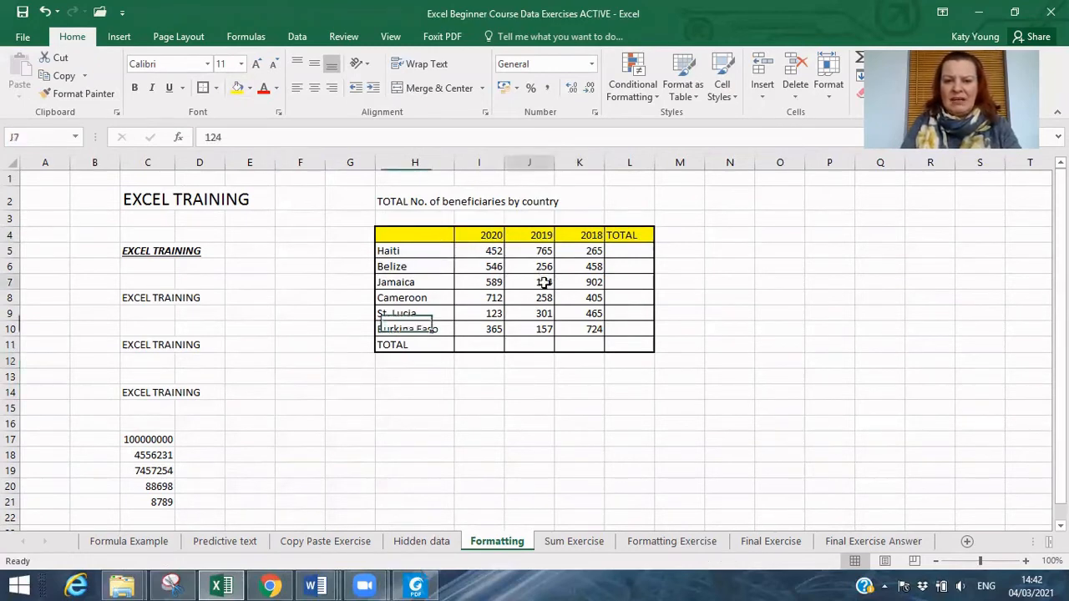
Change the font colour of Jamaica's 2019 figure in J7 to red.
click(264, 89)
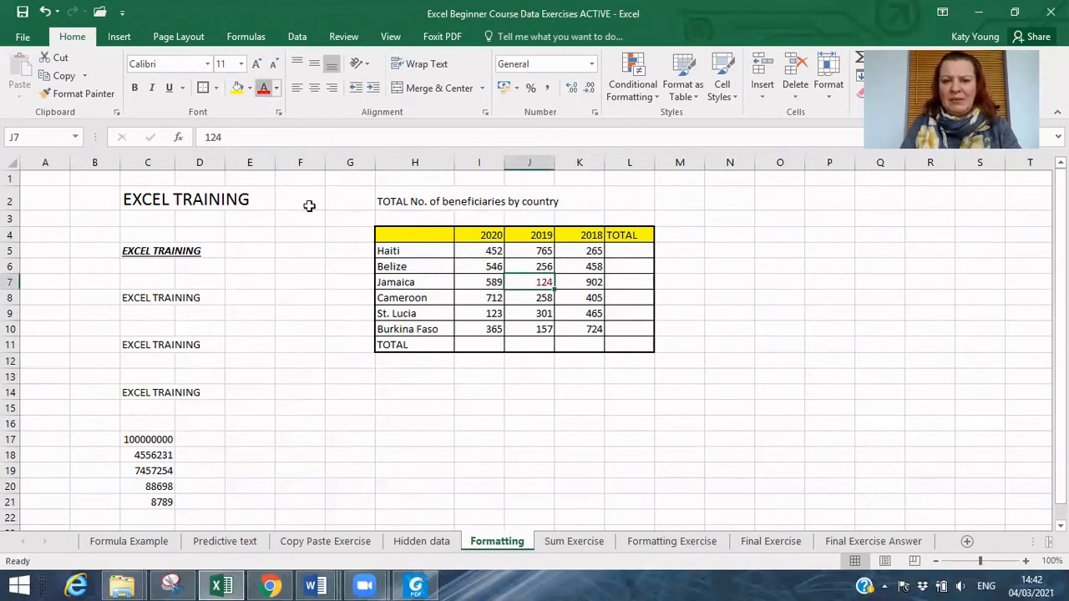
click(351, 420)
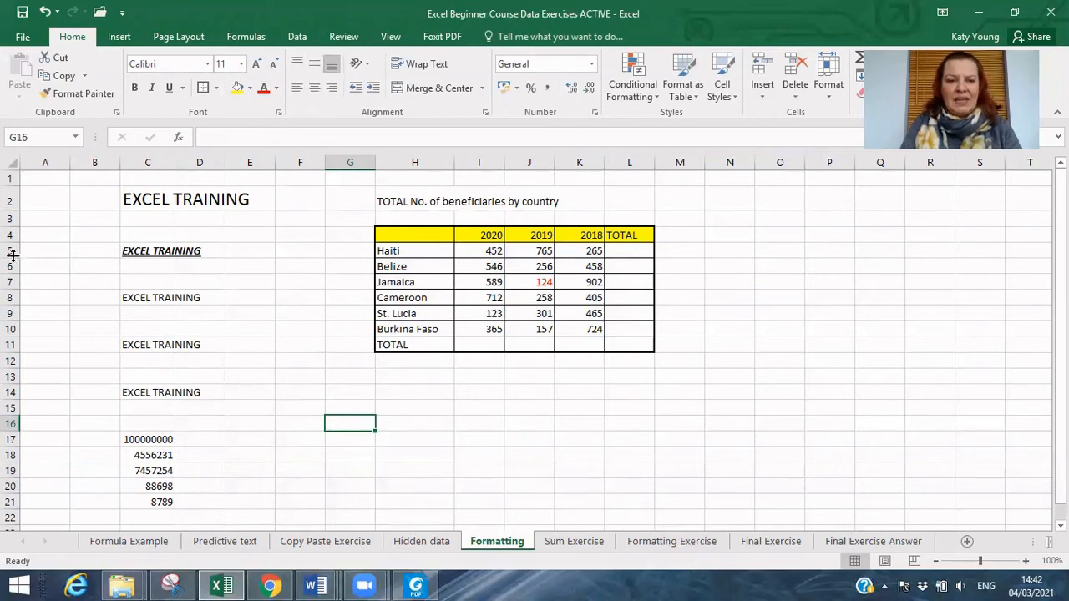
Make row 5 taller and cycle the Haiti cell H5 through top, middle and bottom vertical alignment.
drag(12, 256, 12, 305)
click(415, 277)
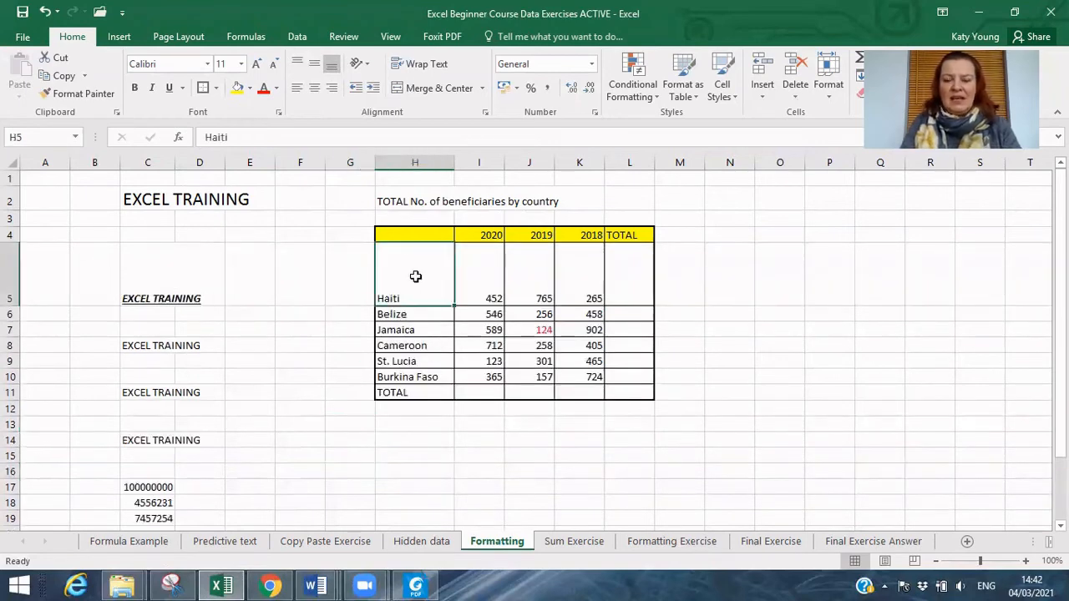
click(297, 65)
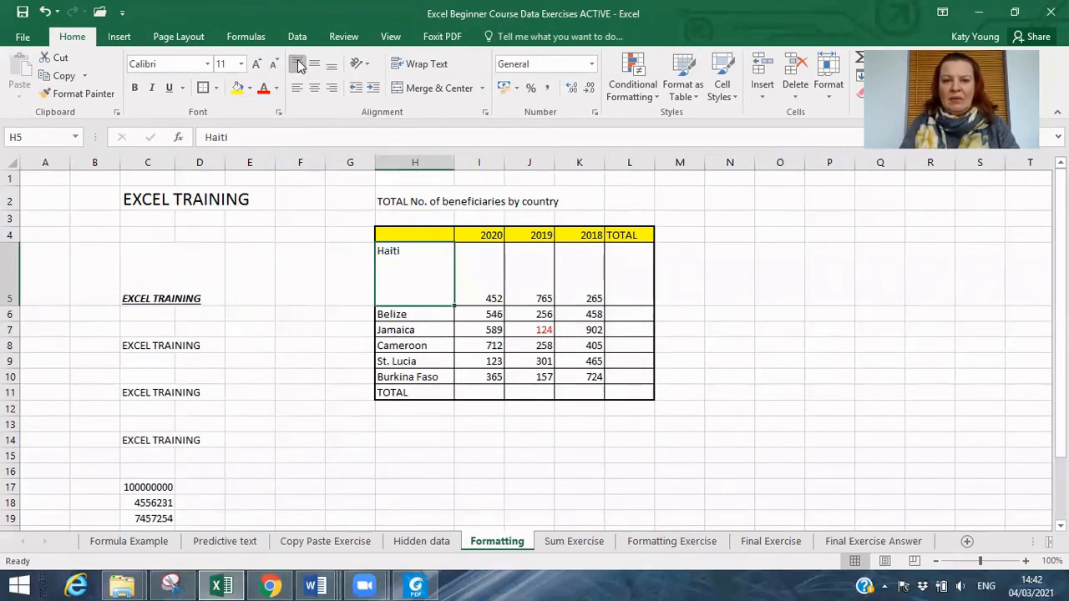
click(314, 65)
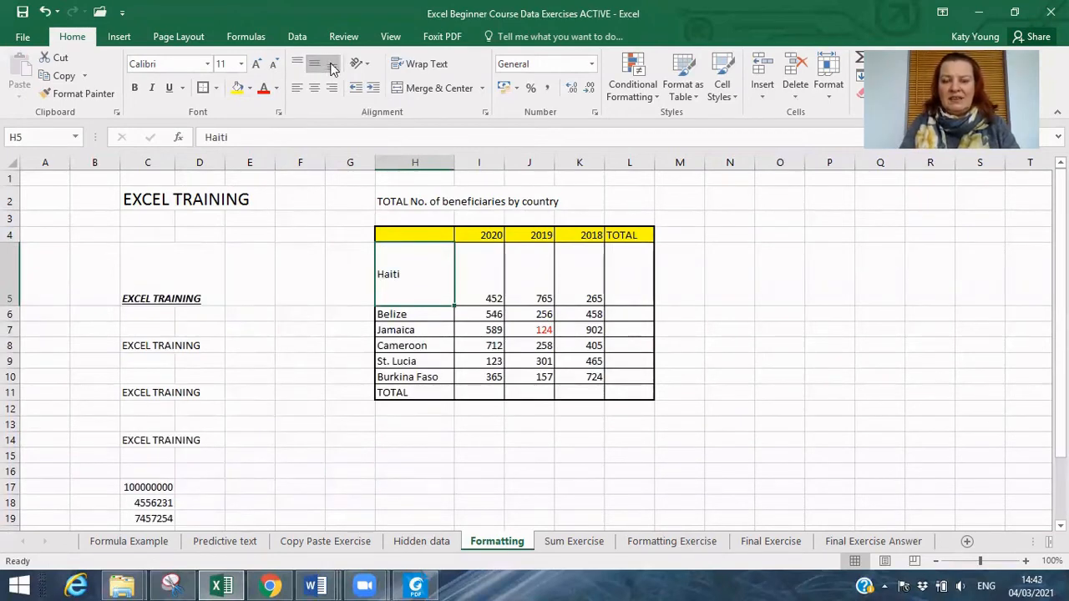
click(332, 66)
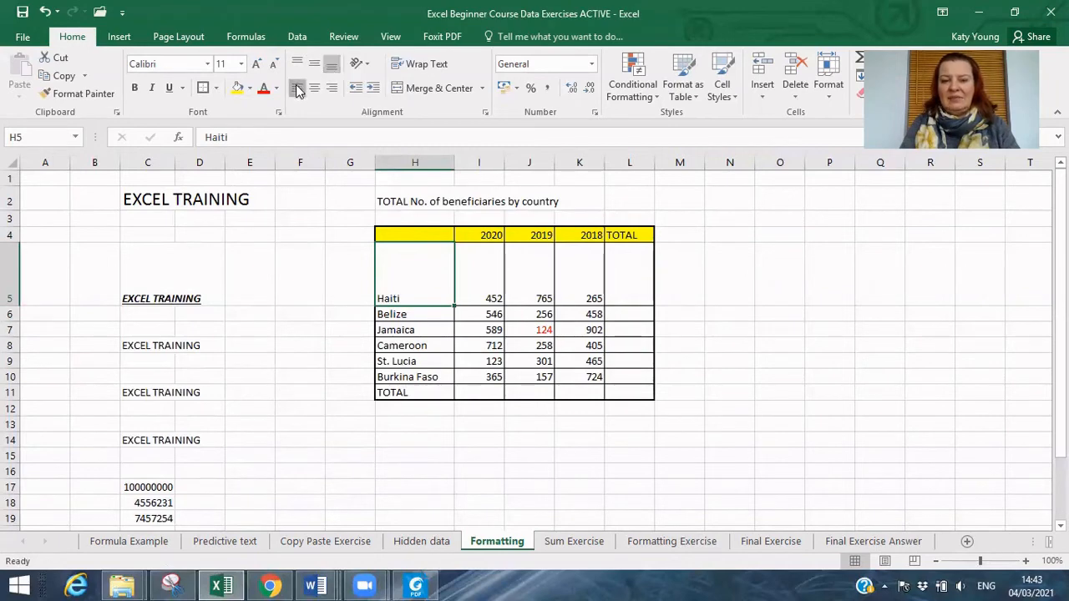
Cycle the Haiti cell H5 through centre, right and left horizontal alignment.
click(316, 89)
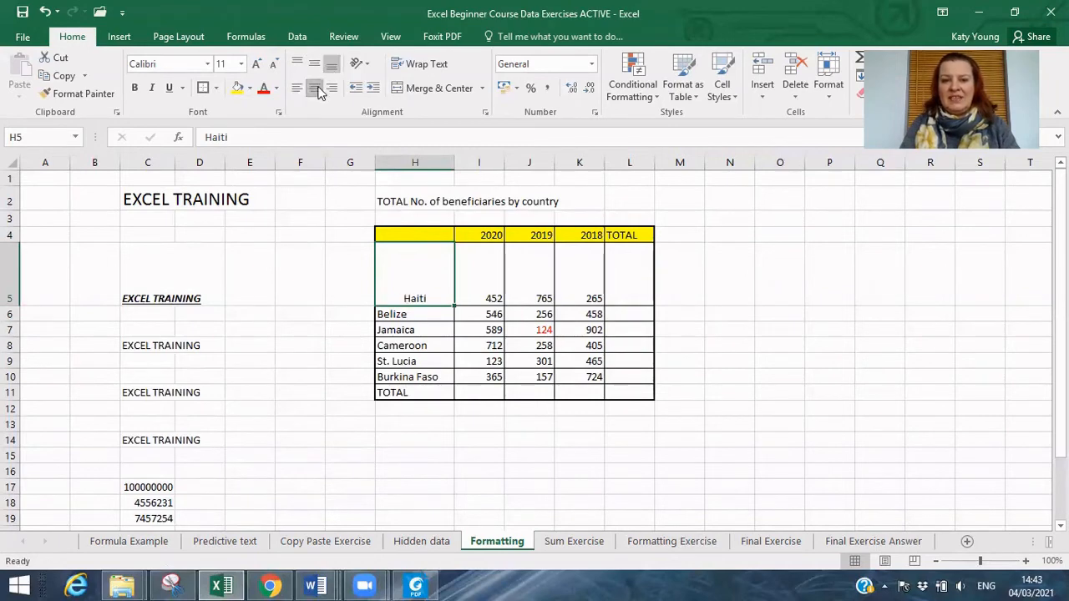
click(337, 90)
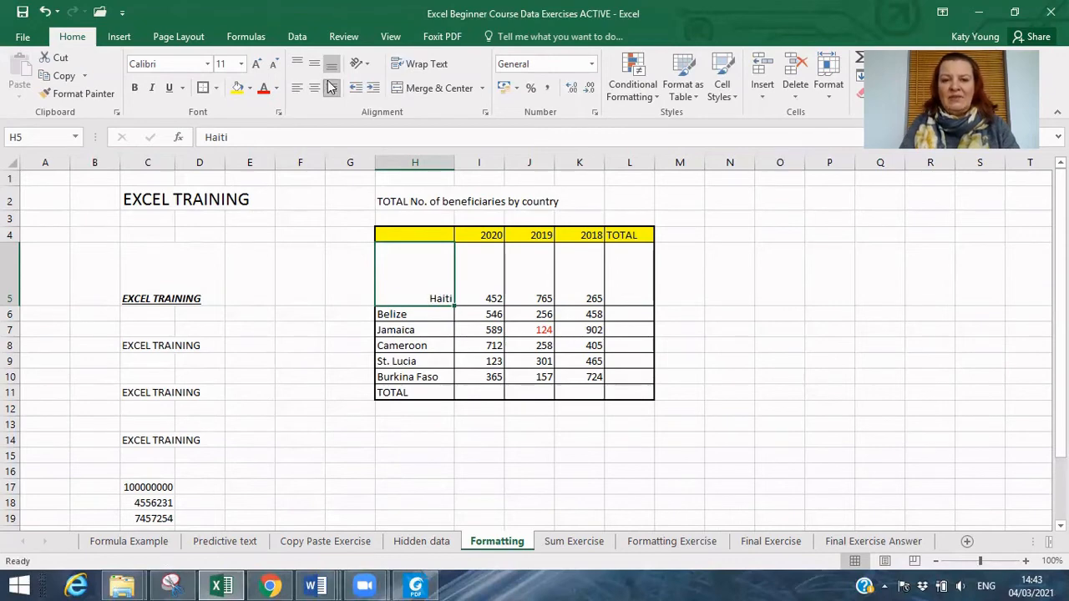
click(298, 89)
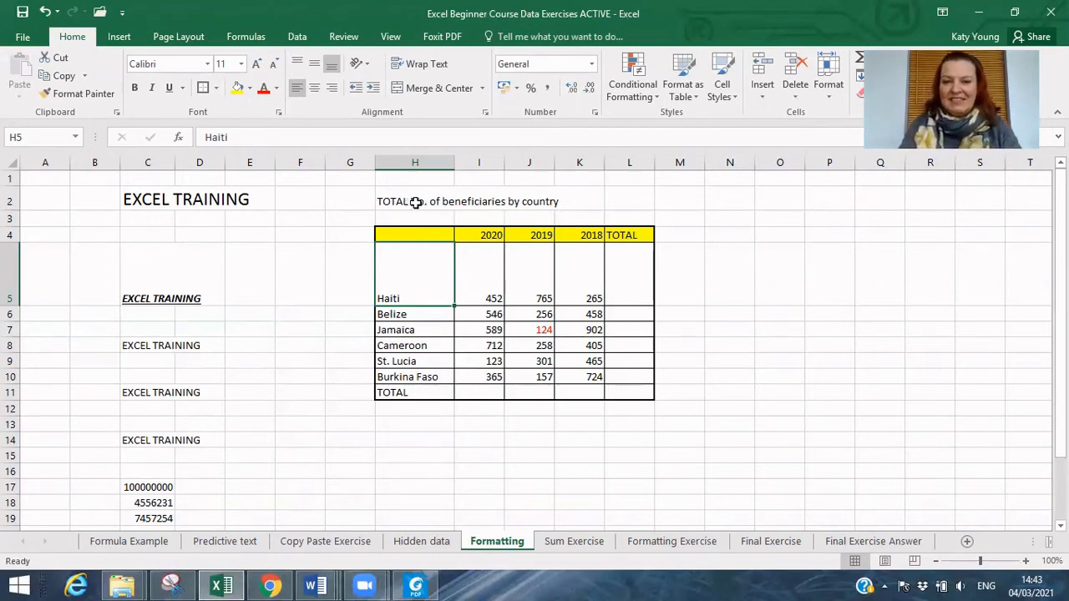
click(415, 202)
key(ctrl+c)
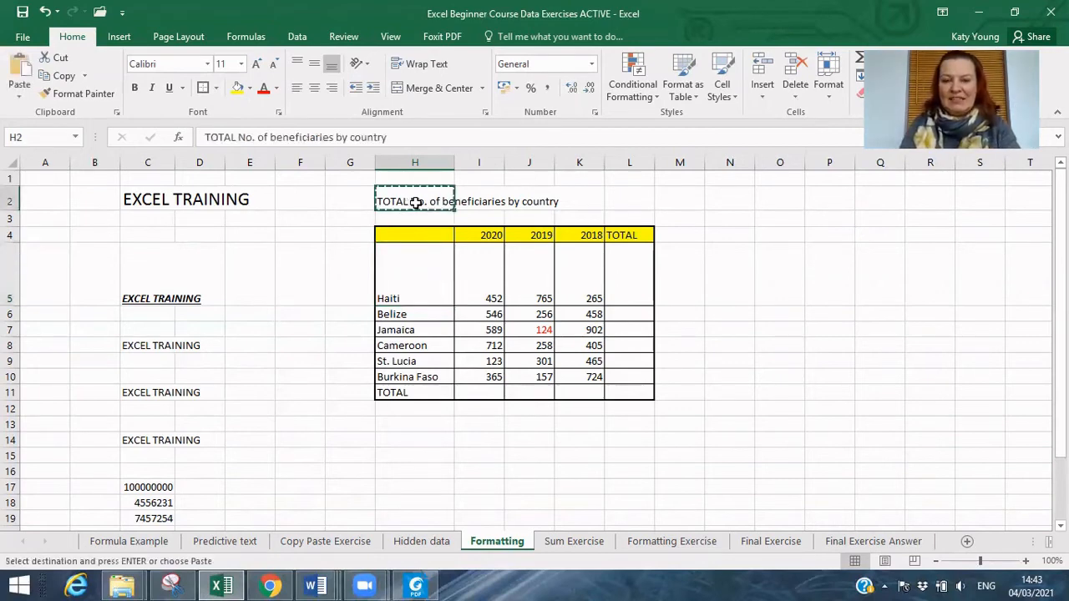
key(Down)
key(Down)
key(ctrl+v)
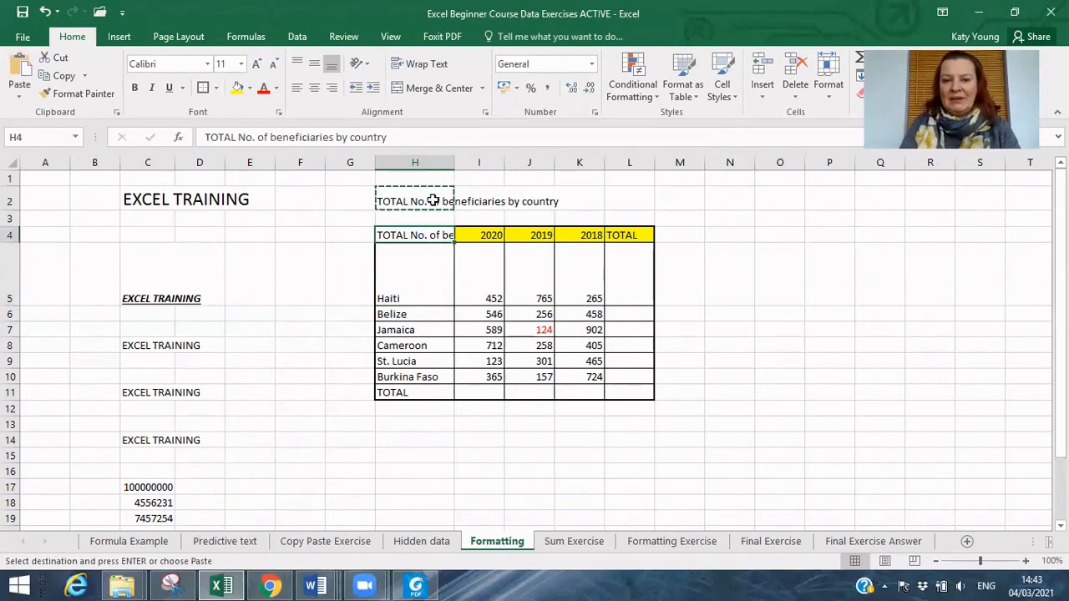
key(Delete)
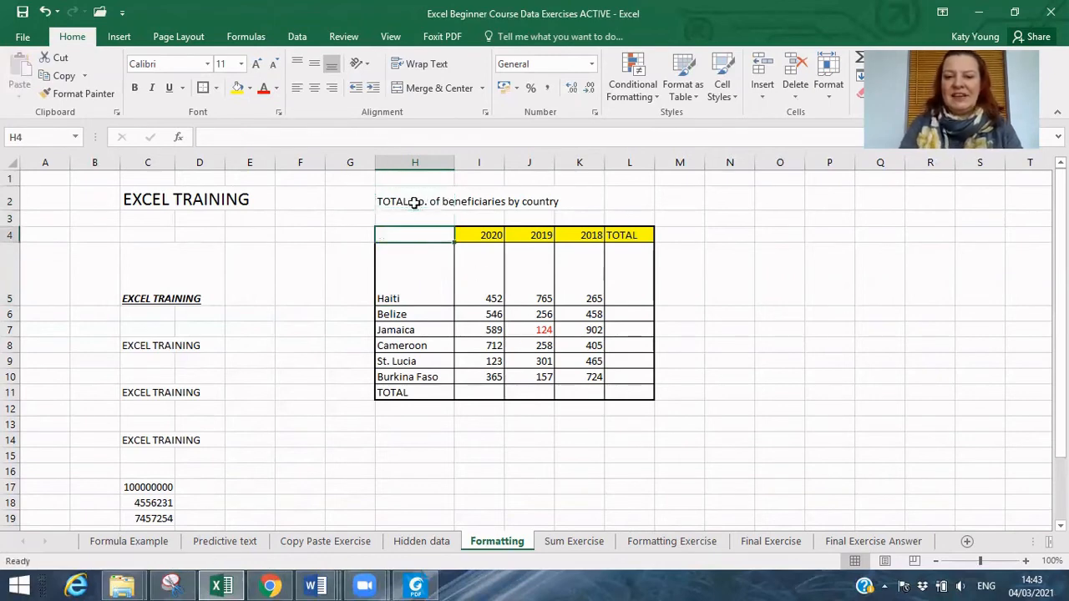
Copy the table title from H2 into the empty header cell H4 and clear the original in H2.
click(414, 203)
key(ctrl+c)
key(Down)
key(Down)
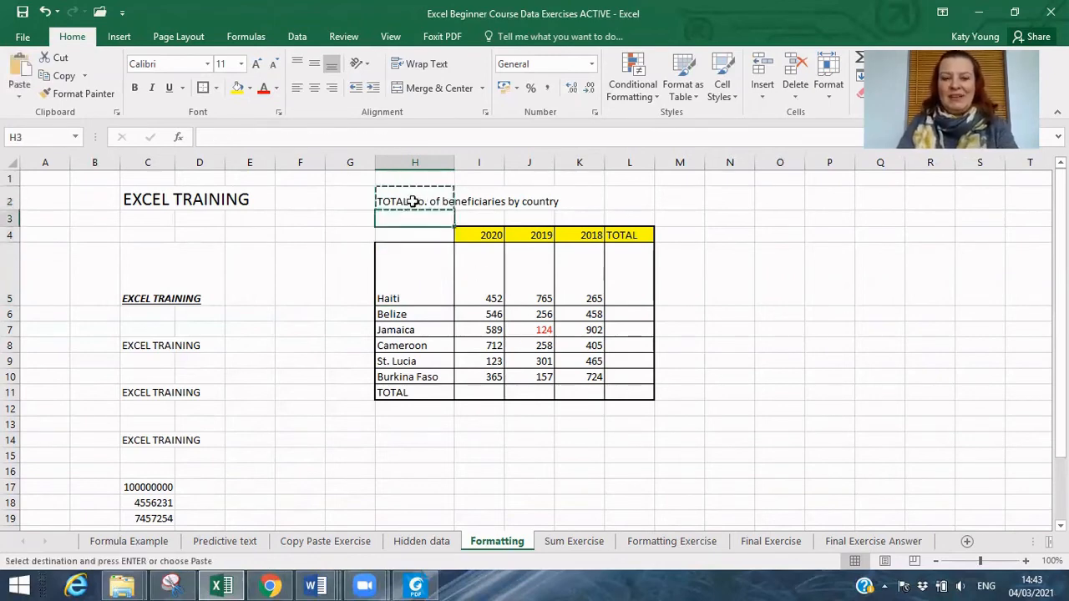
key(ctrl+v)
click(544, 201)
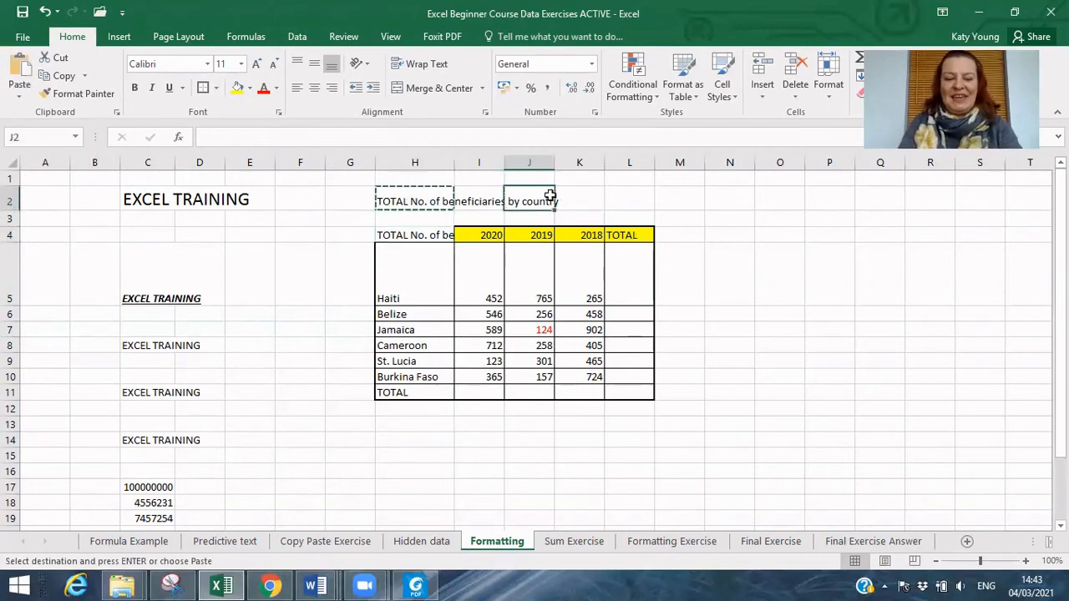
key(Escape)
click(432, 201)
key(Delete)
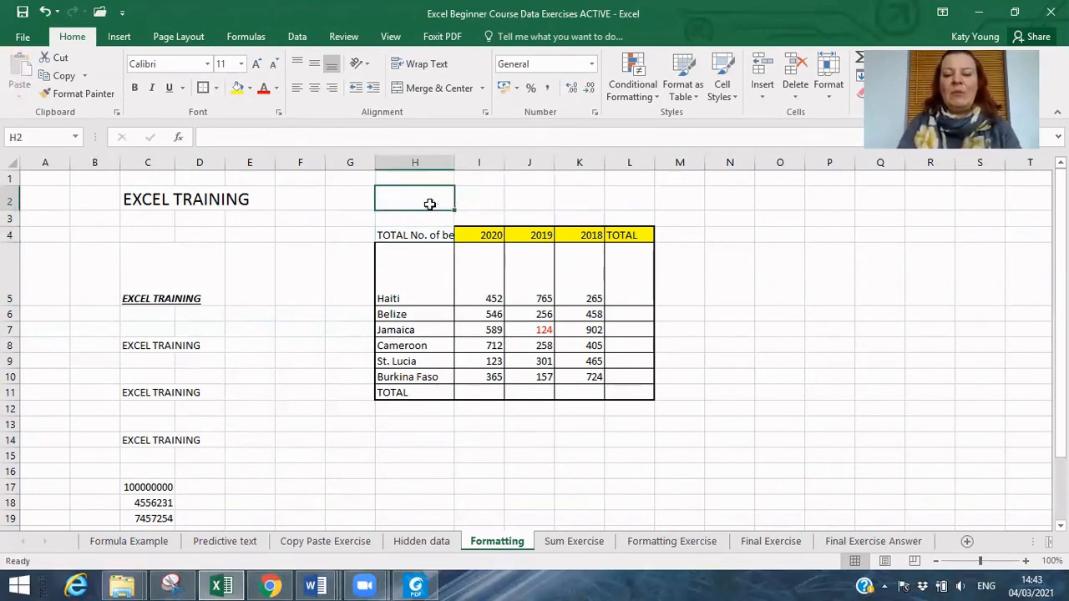
Wrap the title text within header cell H4.
click(434, 234)
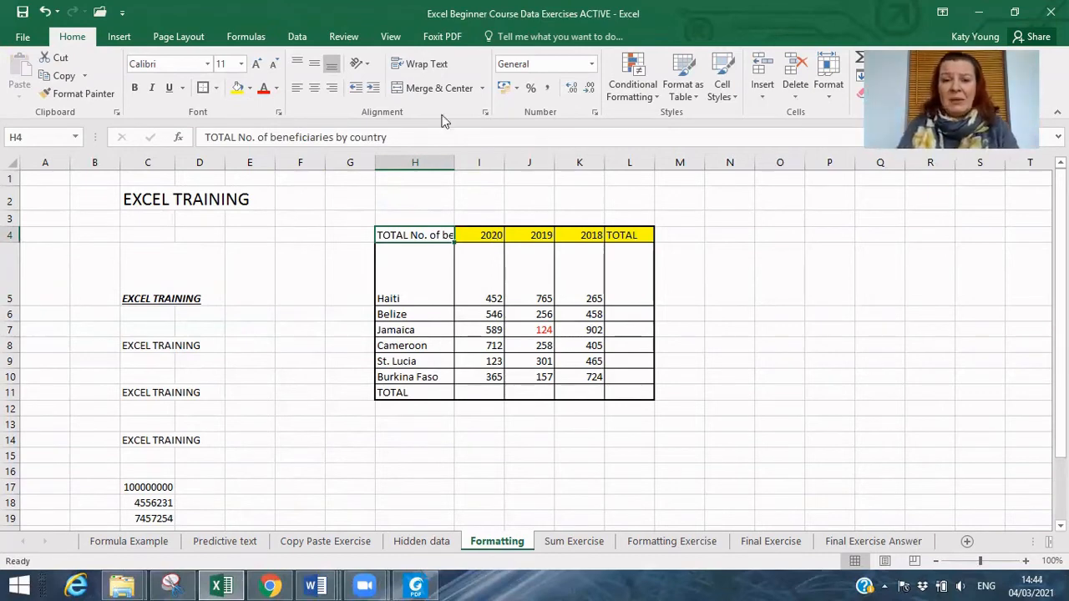
click(426, 66)
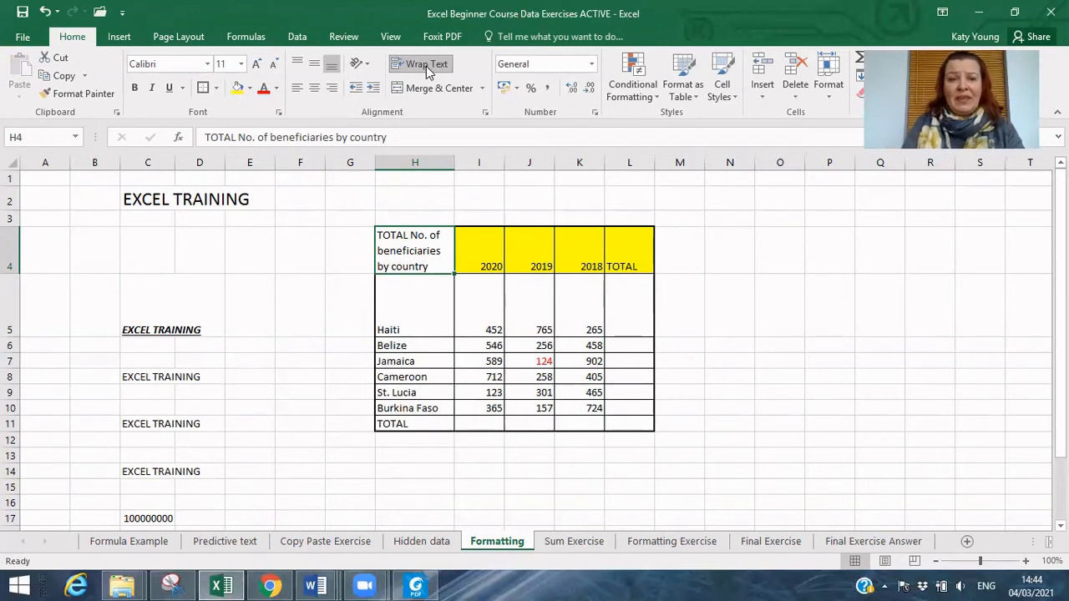
Set the text orientation of the EXCEL TRAINING text in C5 to 45 degrees in the cell alignment settings.
click(156, 328)
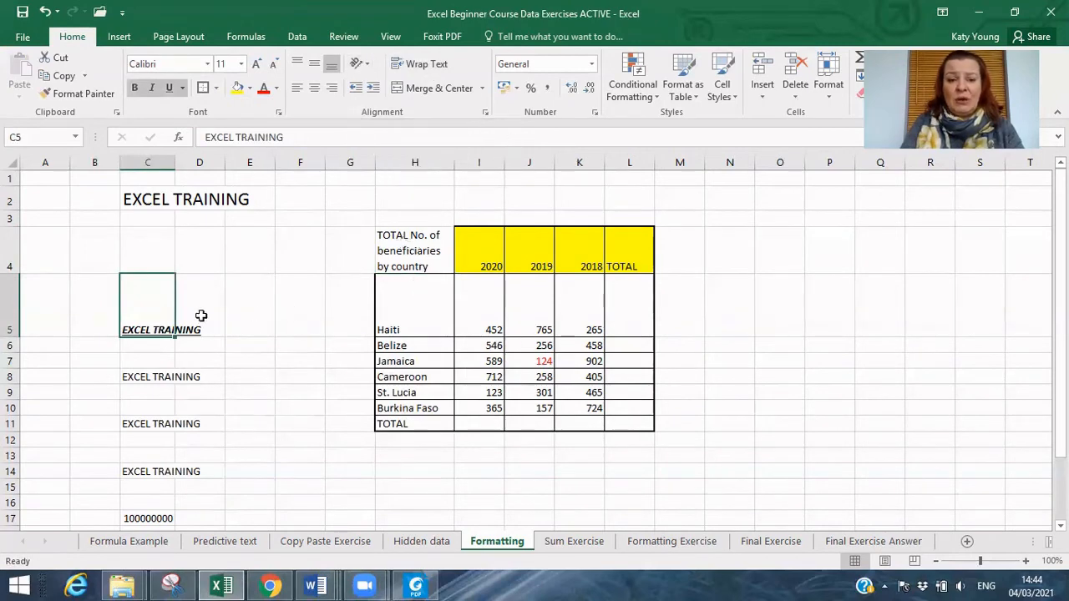
click(361, 64)
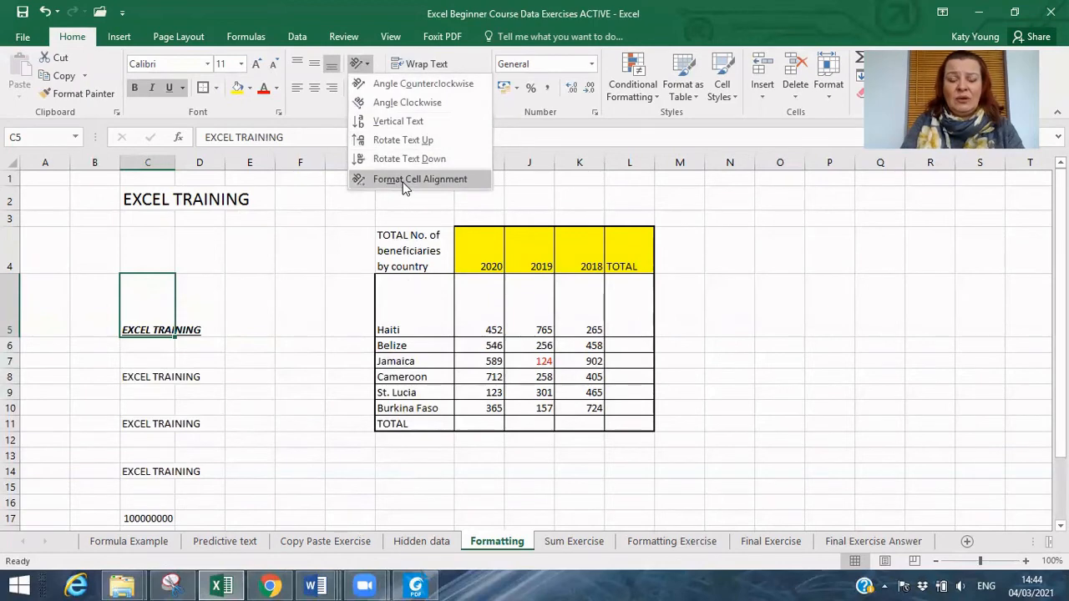
key(Escape)
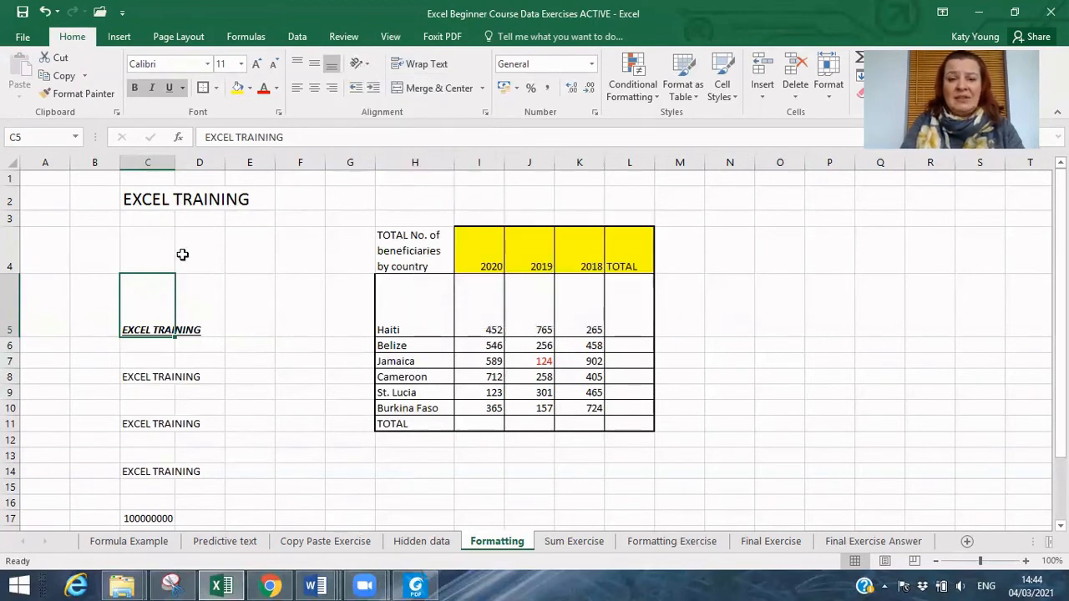
key(ctrl+1)
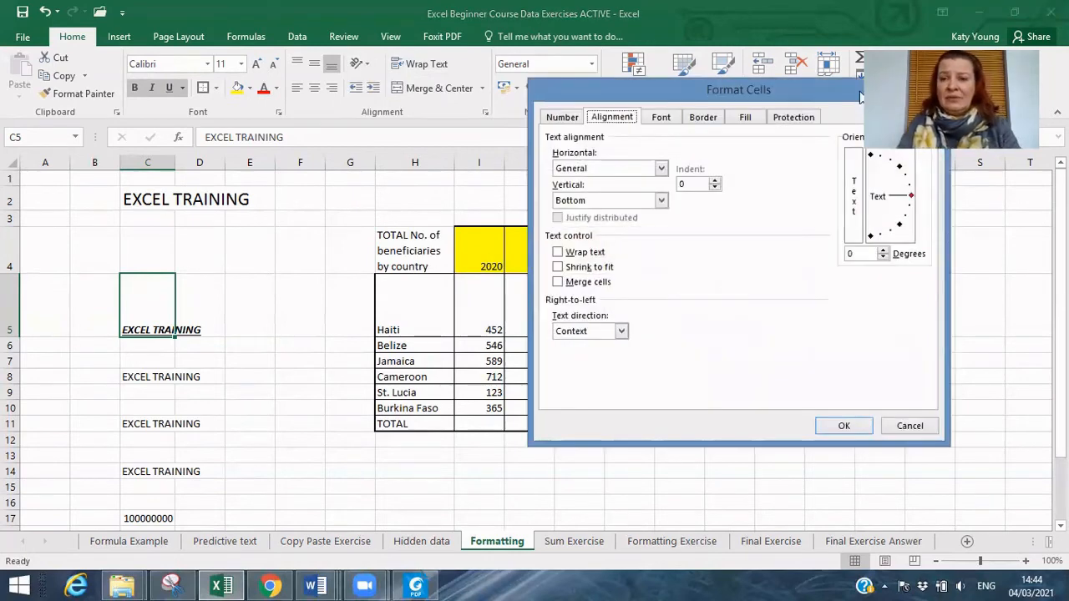
drag(911, 195, 900, 167)
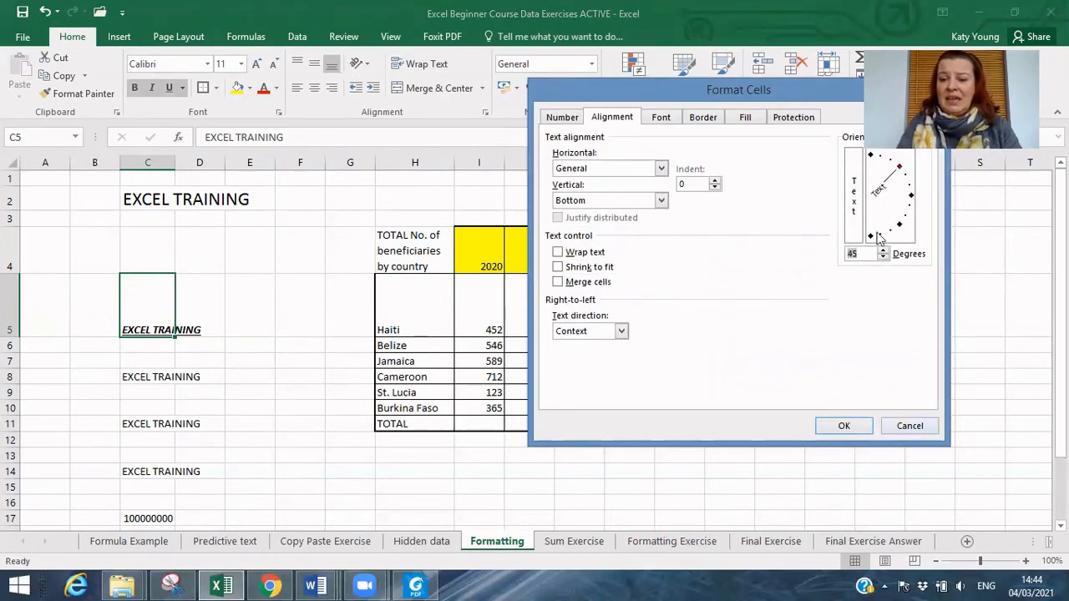
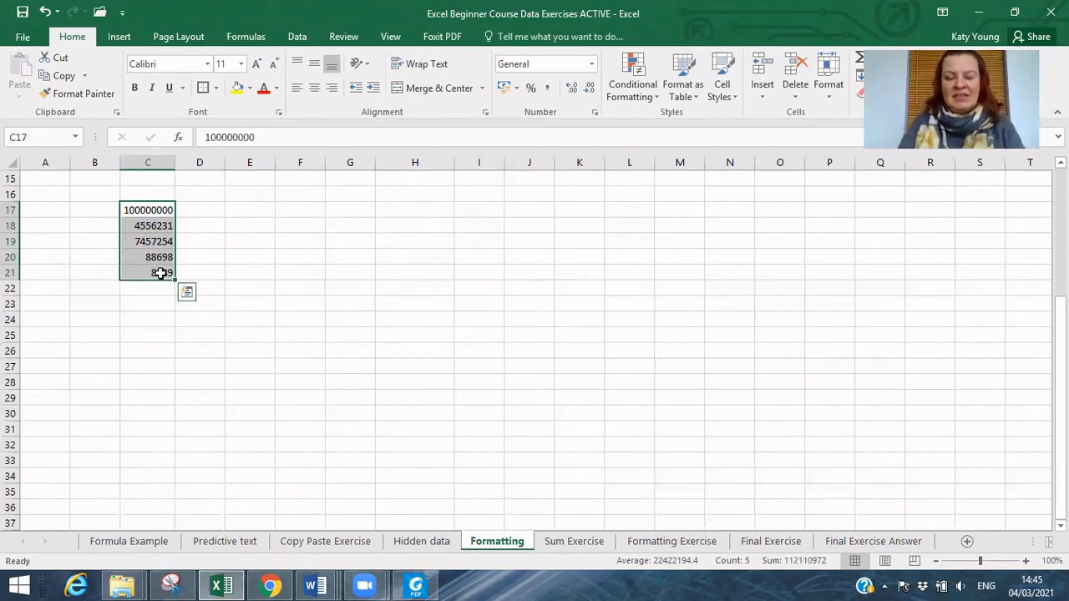
Apply Comma Style to the numbers in C17:C21 and adjust the decimal places down to zero.
click(549, 89)
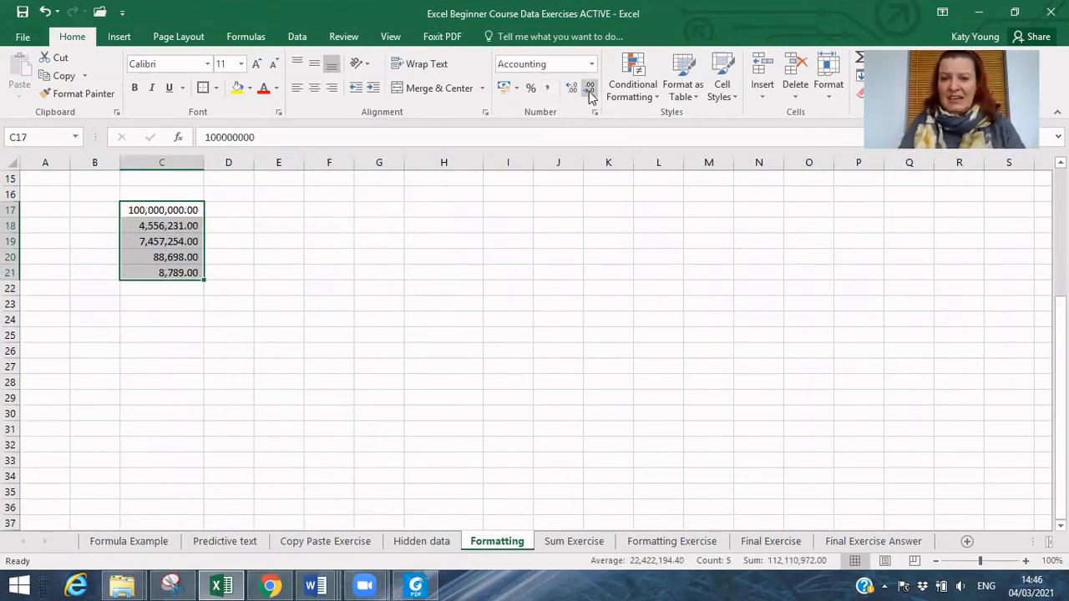
click(590, 89)
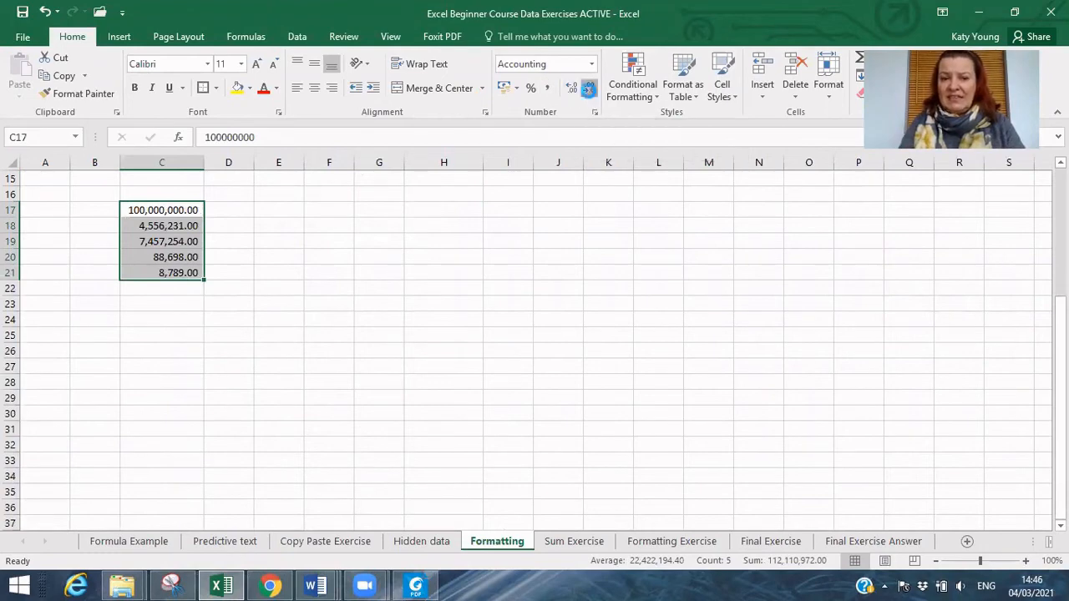
click(589, 88)
click(571, 89)
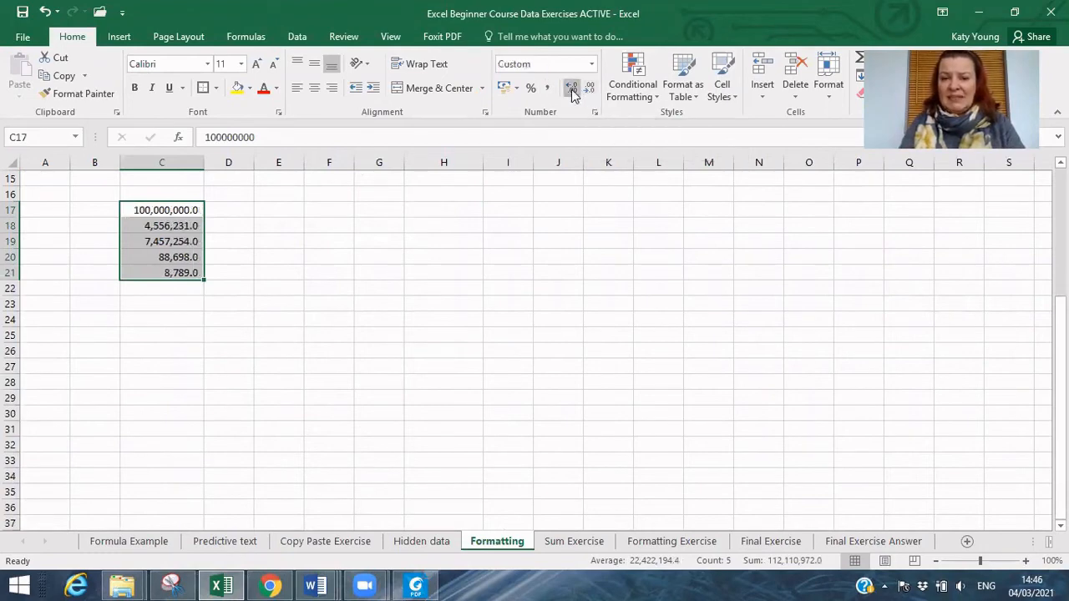
click(571, 89)
click(589, 89)
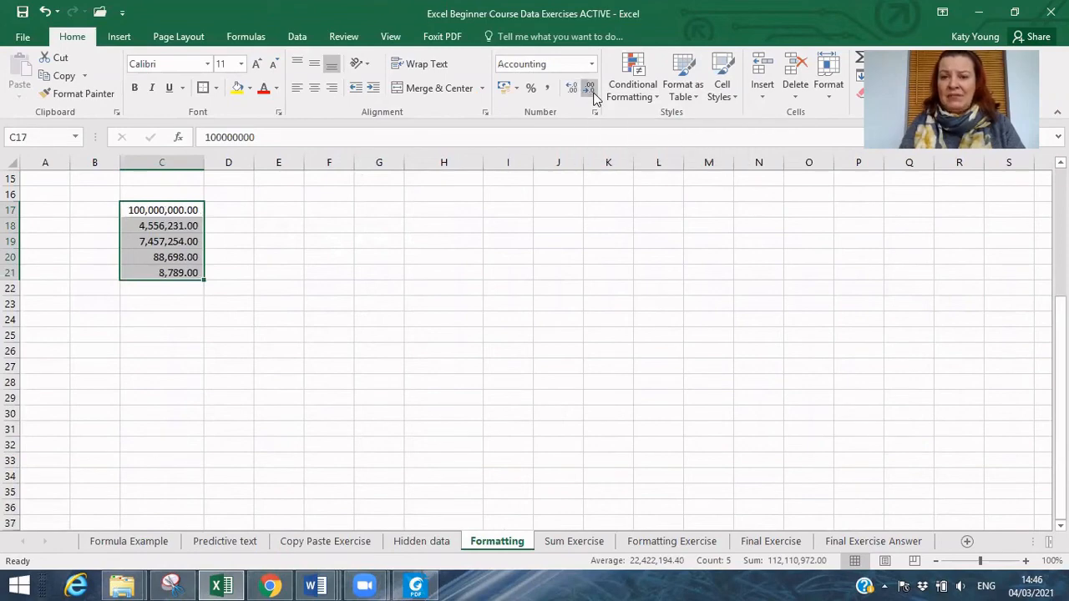
click(590, 89)
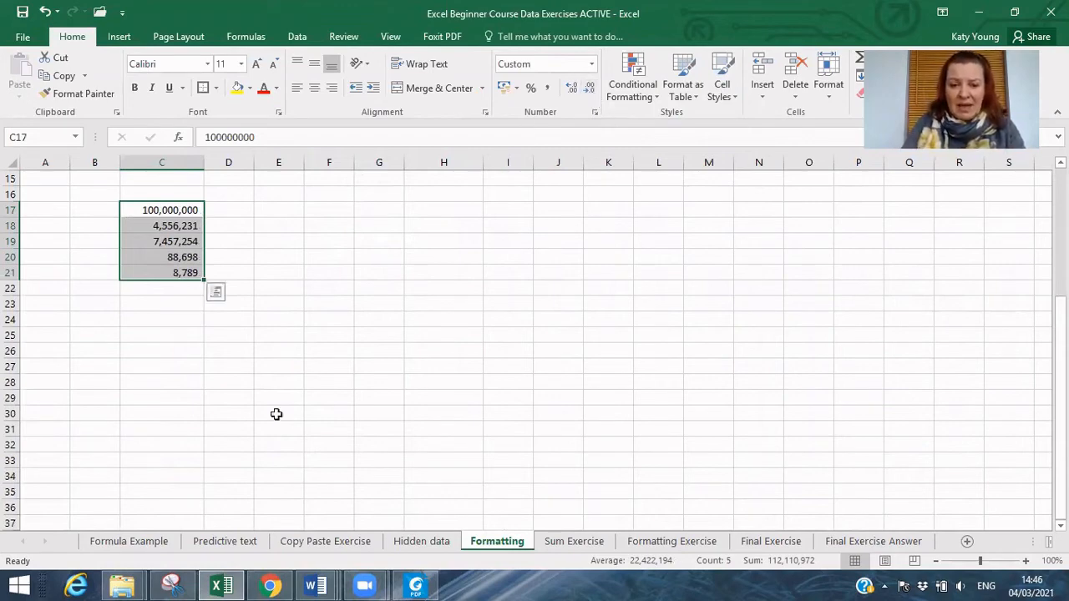
Open the Formatting Exercise sheet and review its title, objectives, formatting examples and the exercise instructions beside them.
click(660, 546)
click(351, 266)
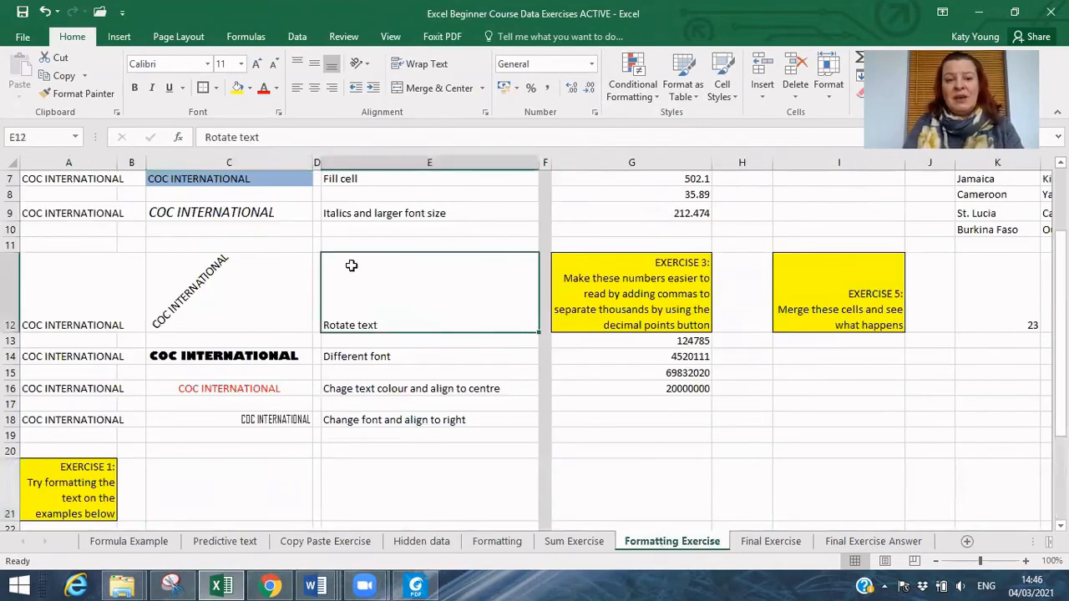
key(Left)
key(Up)
key(Up)
key(Up)
key(Up)
key(Up)
key(Up)
key(Up)
key(Up)
key(Up)
key(Up)
key(Up)
key(Down)
key(Down)
key(Down)
key(Down)
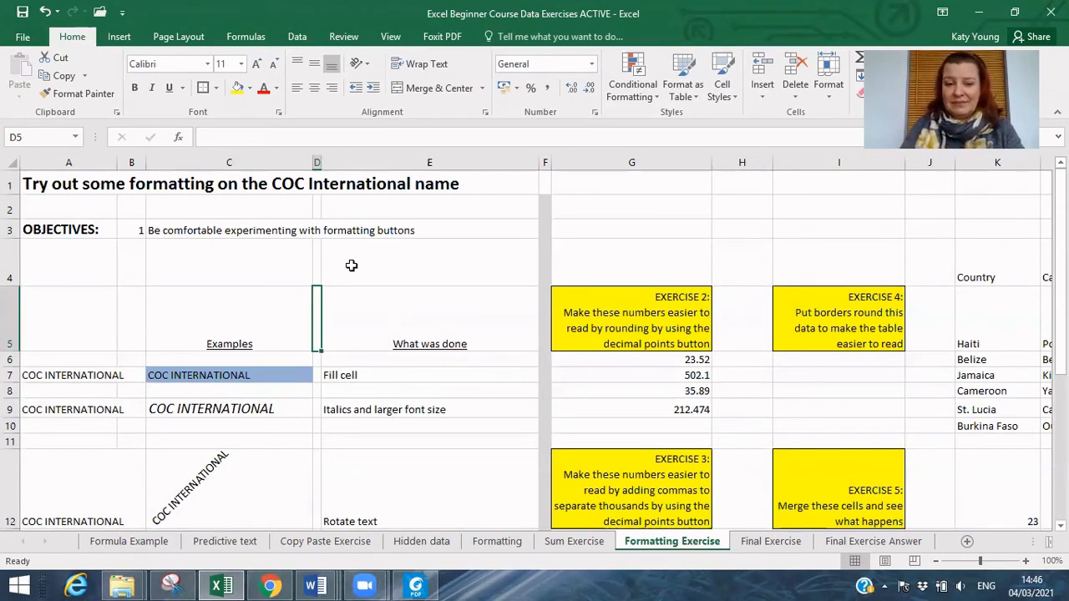
click(476, 479)
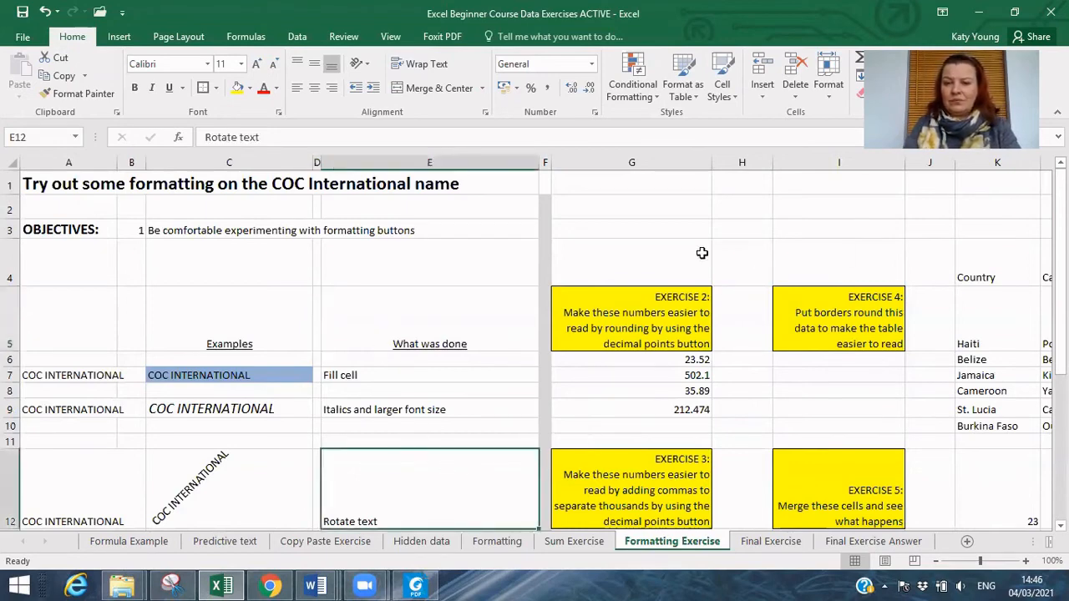
Examine the lower exercise instructions and the Exercise 1 practice cells in column A of the Formatting Exercise sheet.
drag(1058, 316, 1059, 336)
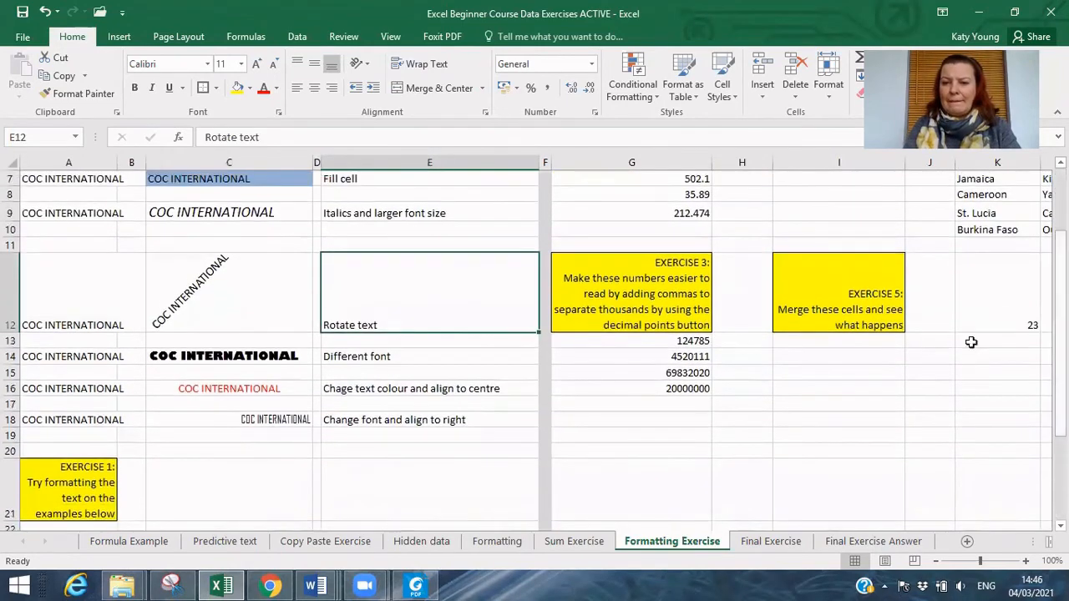
click(887, 318)
key(Left)
key(Left)
key(Left)
key(Left)
key(Left)
key(Left)
key(Left)
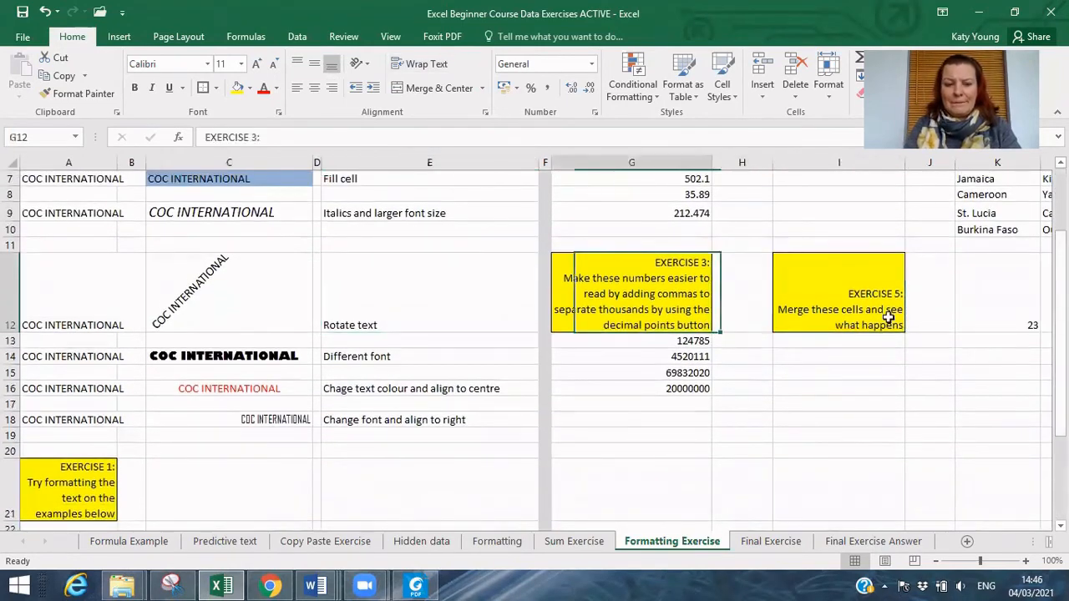
key(Left)
key(Down)
key(Down)
key(Down)
key(Down)
key(Down)
key(Down)
key(Down)
key(Down)
key(Down)
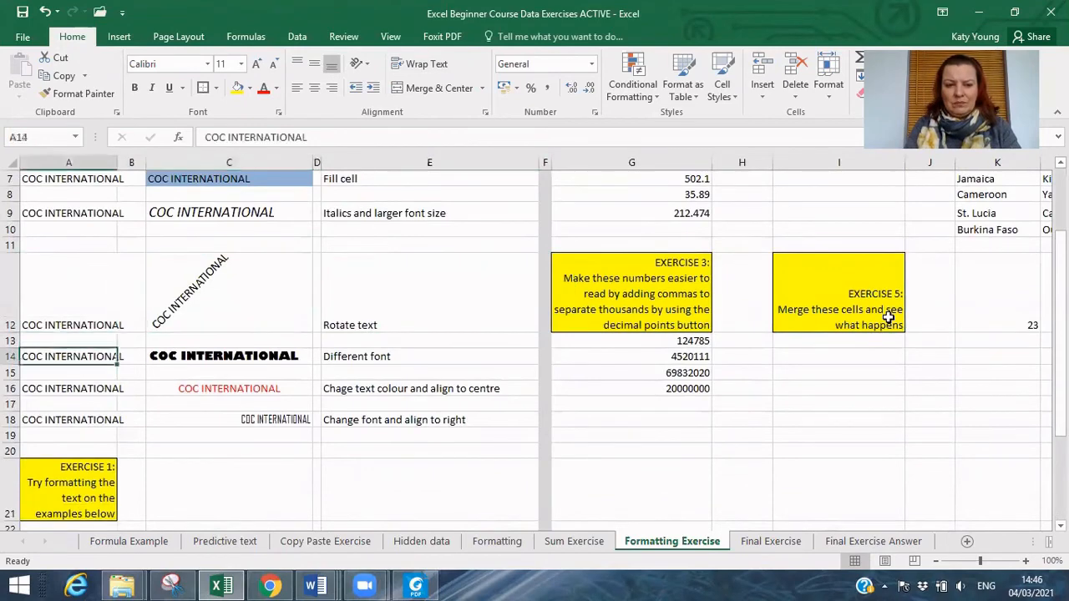
key(Down)
key(Down)
key(Down)
key(Down)
key(Down)
key(Down)
key(Down)
key(Down)
key(Down)
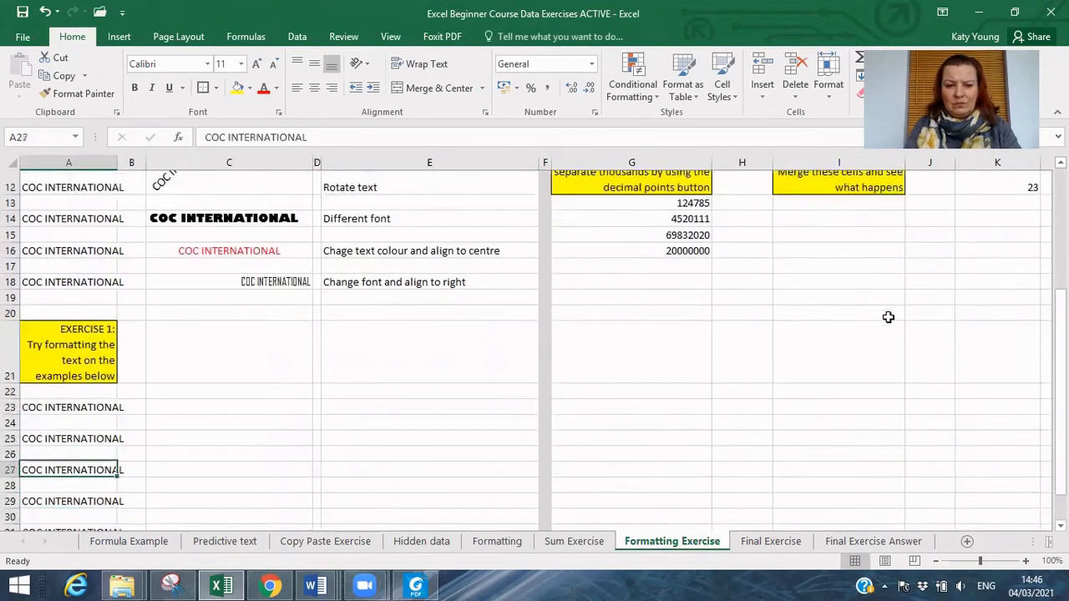
Review the Exercise 2 and Exercise 4 instructions and the country population table in K4:N10 of the Formatting Exercise sheet.
key(Up)
key(Up)
key(Up)
key(Up)
key(Up)
key(Up)
key(Up)
key(Up)
key(Up)
key(Up)
key(Up)
key(Up)
key(Up)
key(Up)
key(Up)
key(Up)
key(Up)
key(Up)
key(Up)
key(Up)
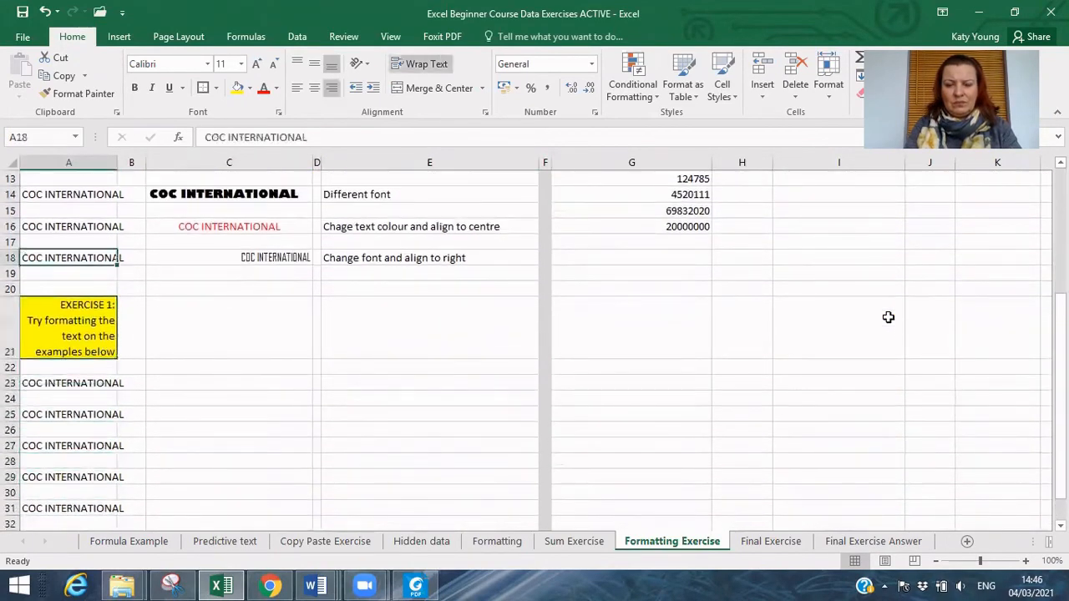
key(Right)
key(Right)
key(Right)
key(Right)
key(Right)
key(Right)
key(Right)
key(Right)
key(Right)
key(Right)
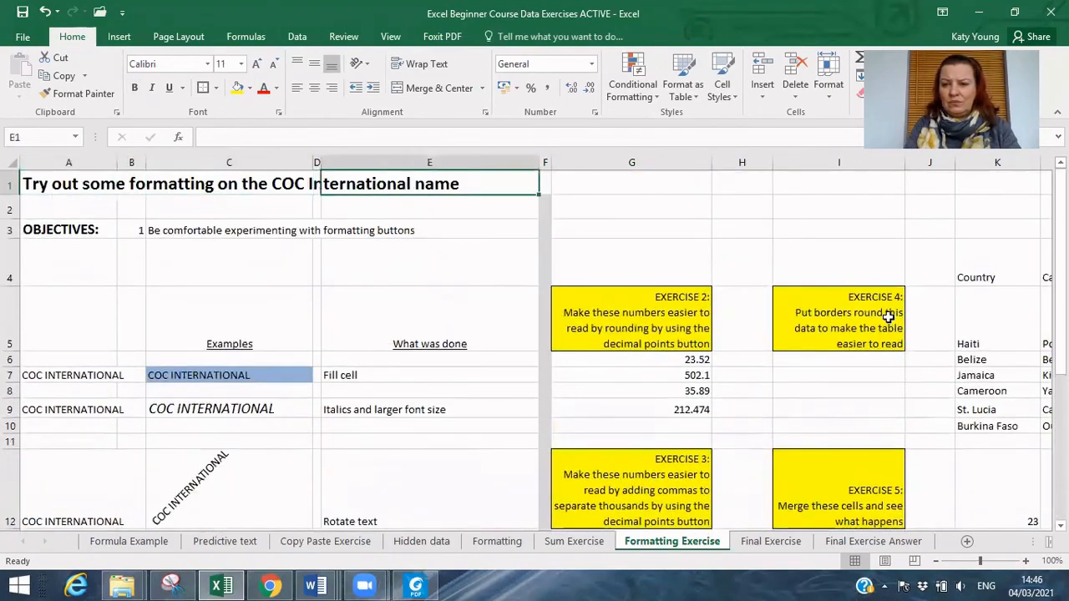
key(Right)
key(Right)
key(Right)
key(Right)
key(Right)
key(Right)
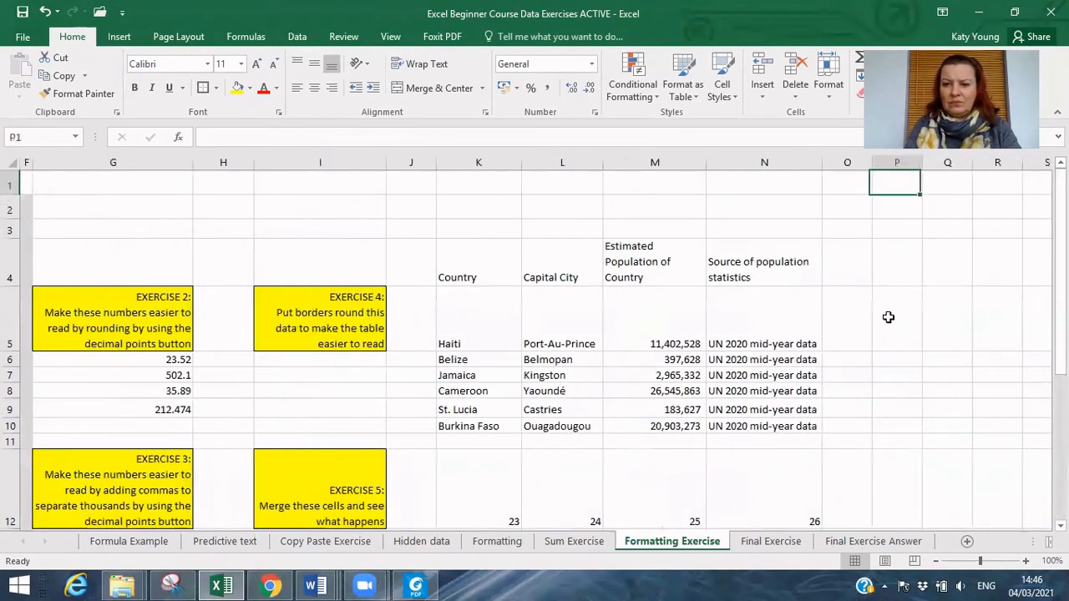
Examine the Exercise 3 numbers and the Exercise 5 cells K12:N12 below the country table.
key(Left)
key(Left)
key(Left)
key(Down)
key(Down)
key(Down)
key(Down)
key(Down)
key(Down)
key(Down)
key(Down)
key(Down)
key(Down)
key(Down)
key(Down)
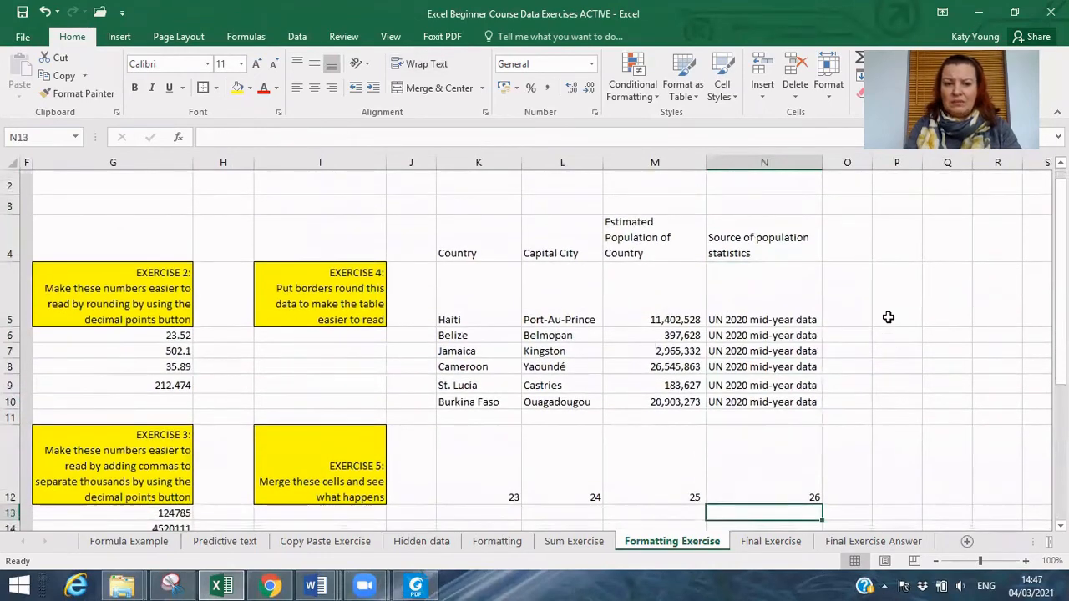
key(Down)
key(Down)
key(Down)
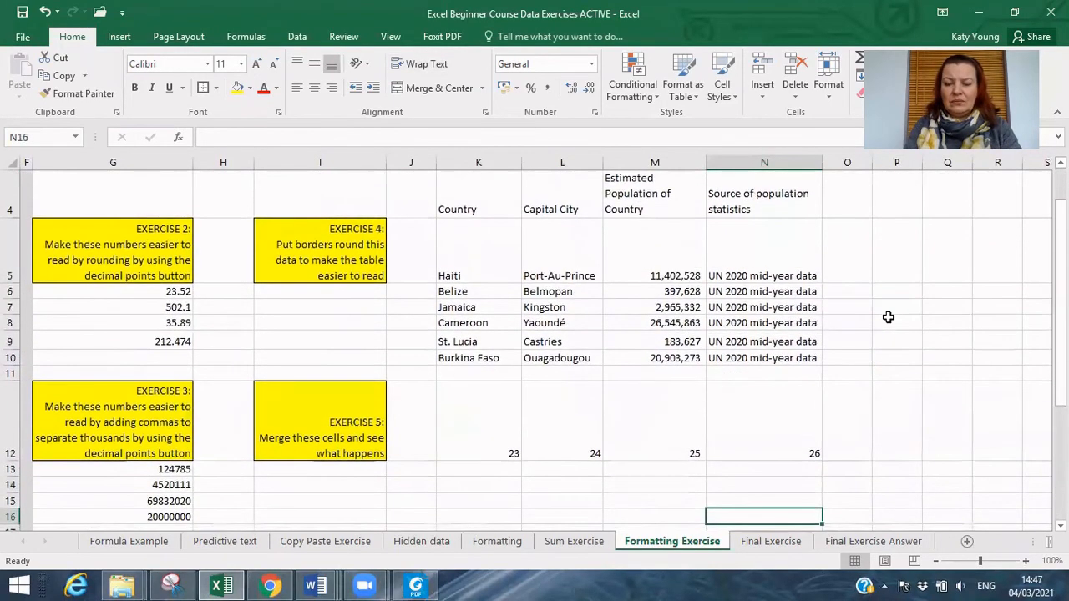
key(Up)
key(Up)
key(Up)
key(Up)
key(Up)
key(Up)
key(Up)
key(Up)
key(Up)
key(Up)
key(Up)
key(Up)
key(Up)
key(Up)
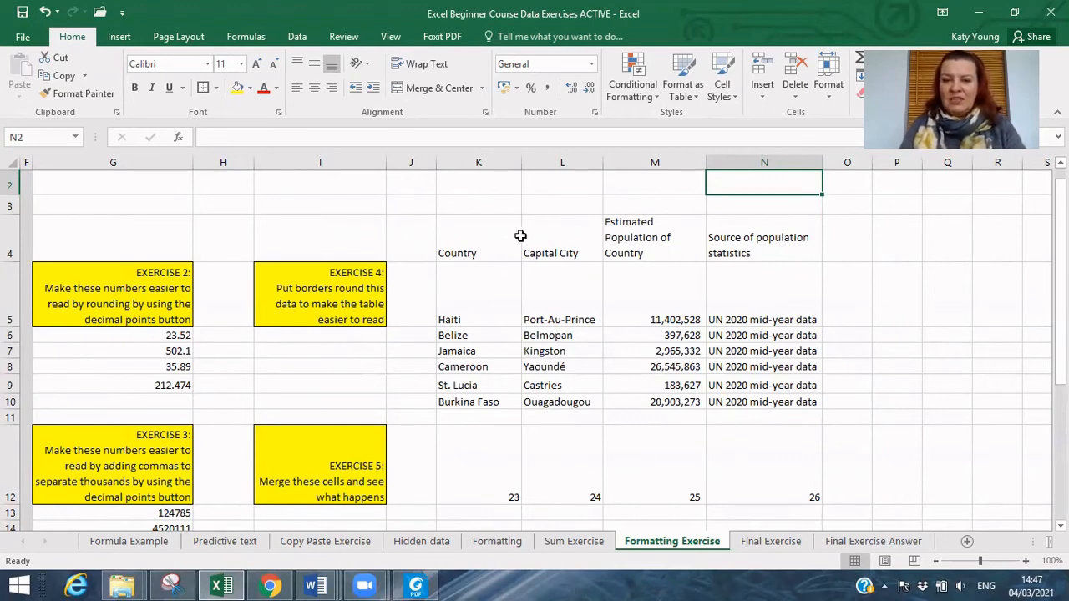
Add outside borders around the country table K4:N10 and a border around its header row K4:N4.
click(485, 231)
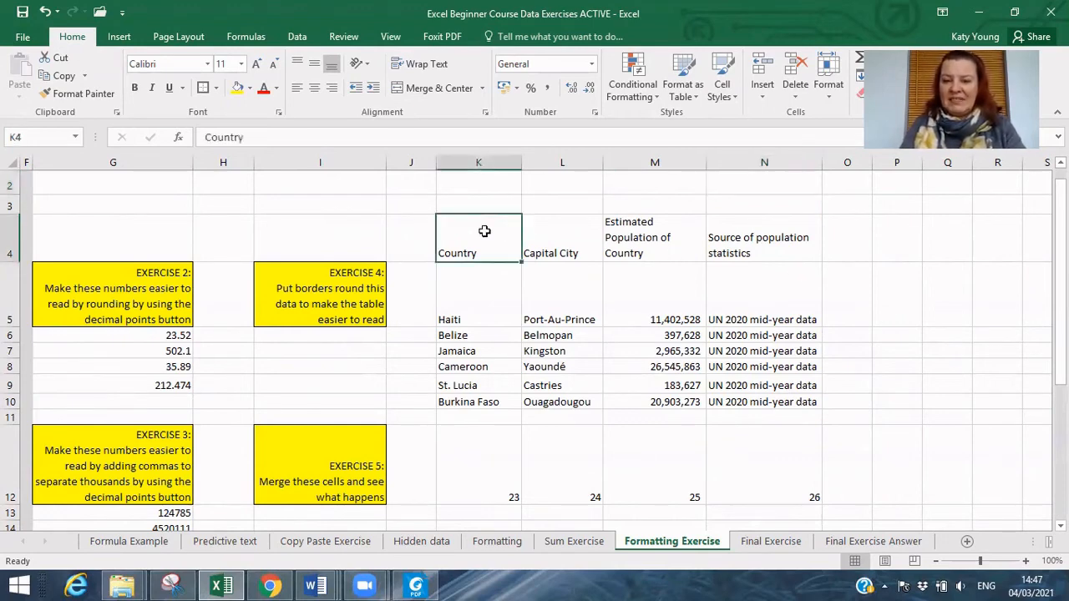
drag(484, 232, 748, 401)
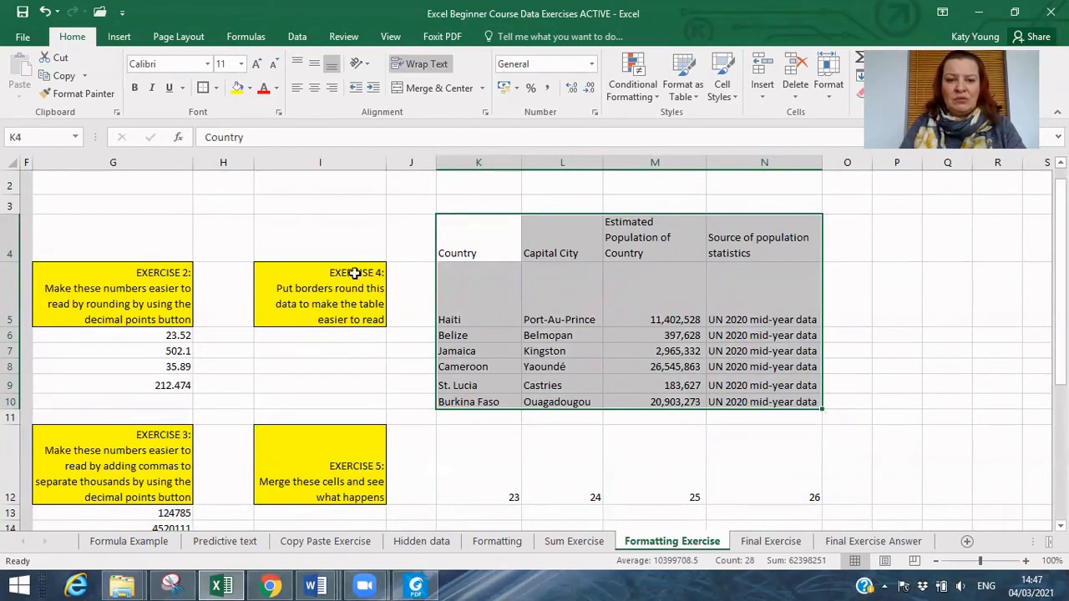
click(217, 89)
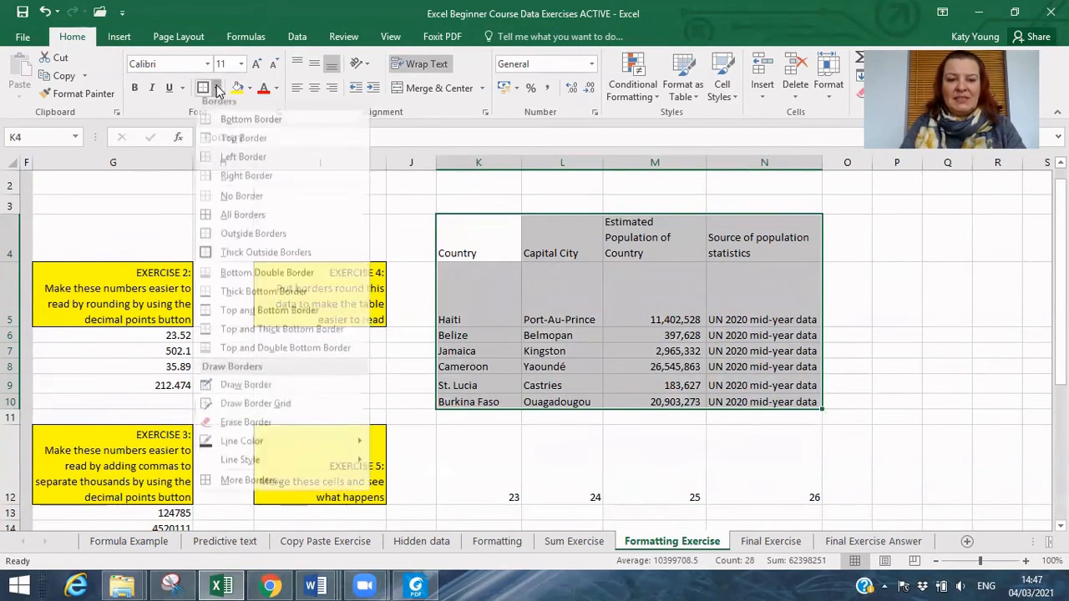
click(234, 241)
click(907, 284)
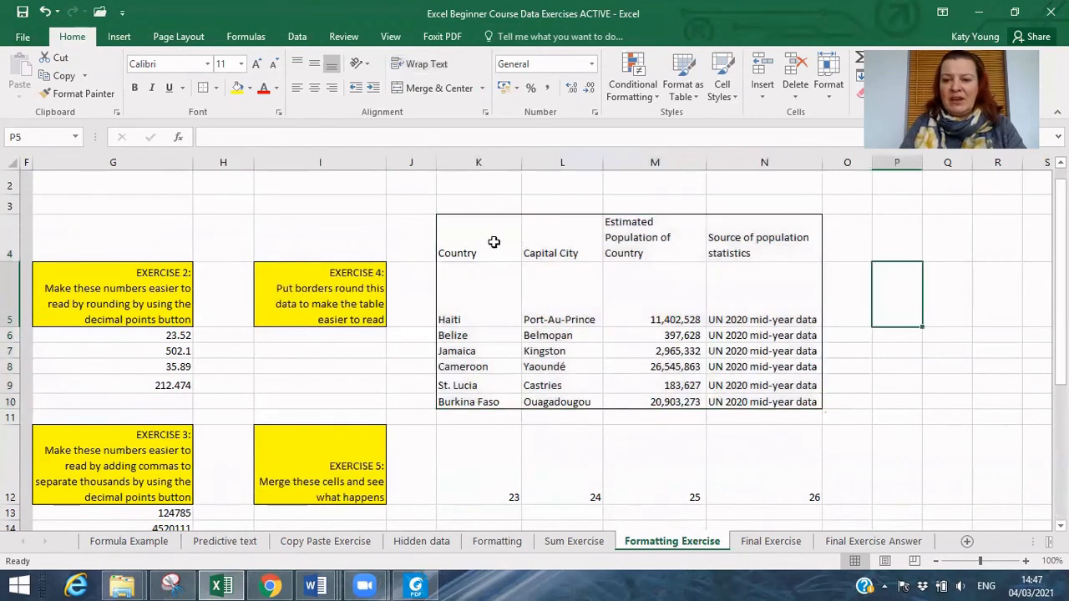
drag(493, 241, 765, 250)
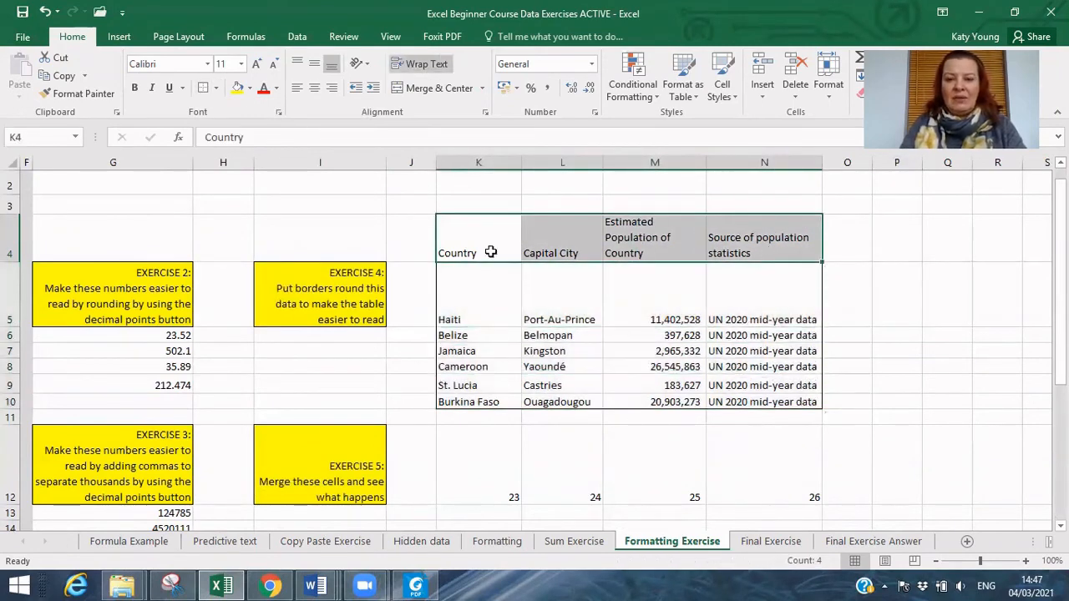
click(879, 292)
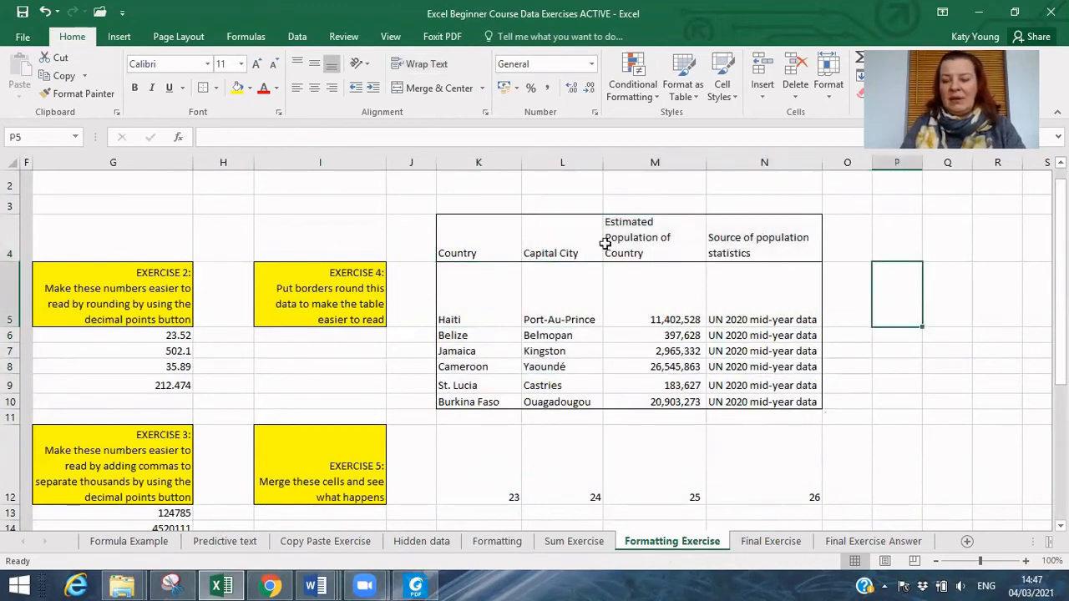
Apply All Borders to every cell of the country table K4:N10.
drag(466, 250, 716, 403)
click(215, 88)
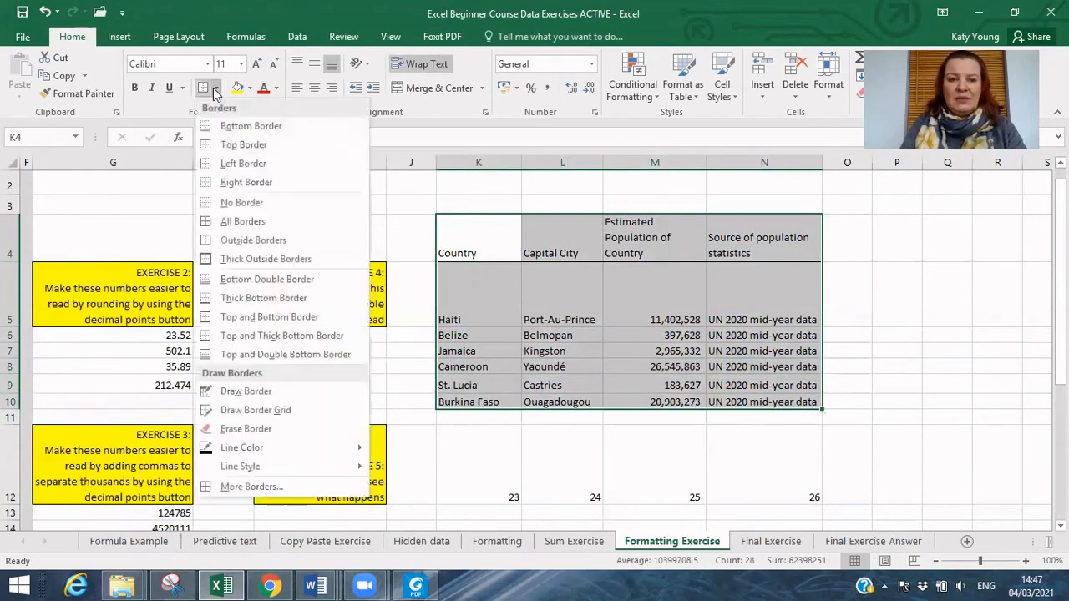
click(226, 221)
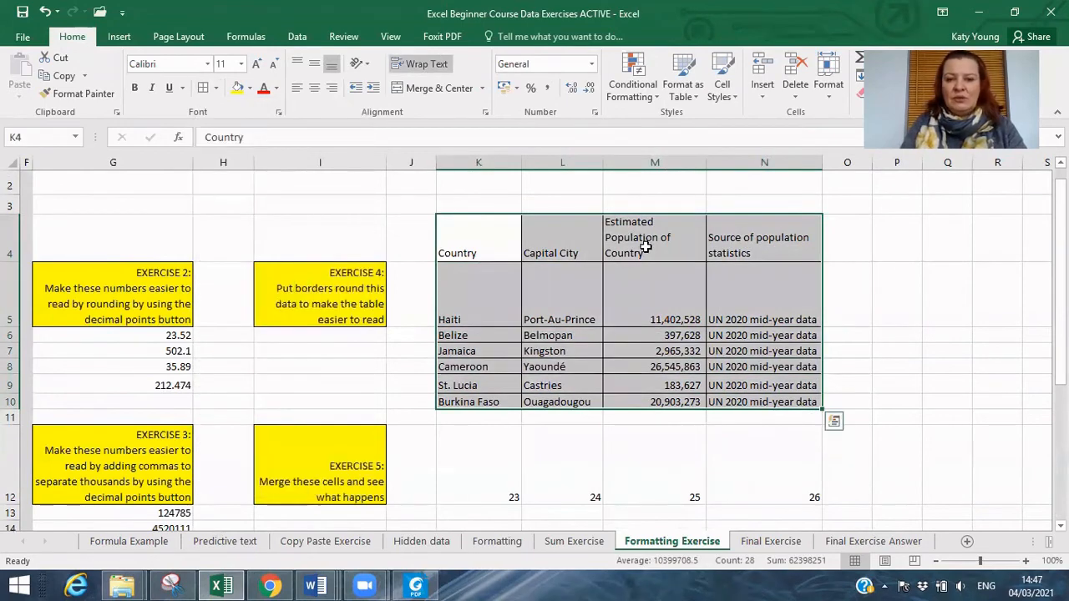
click(887, 243)
Apply Thick Outside Borders around the country table K4:N10.
drag(468, 247, 738, 404)
click(214, 89)
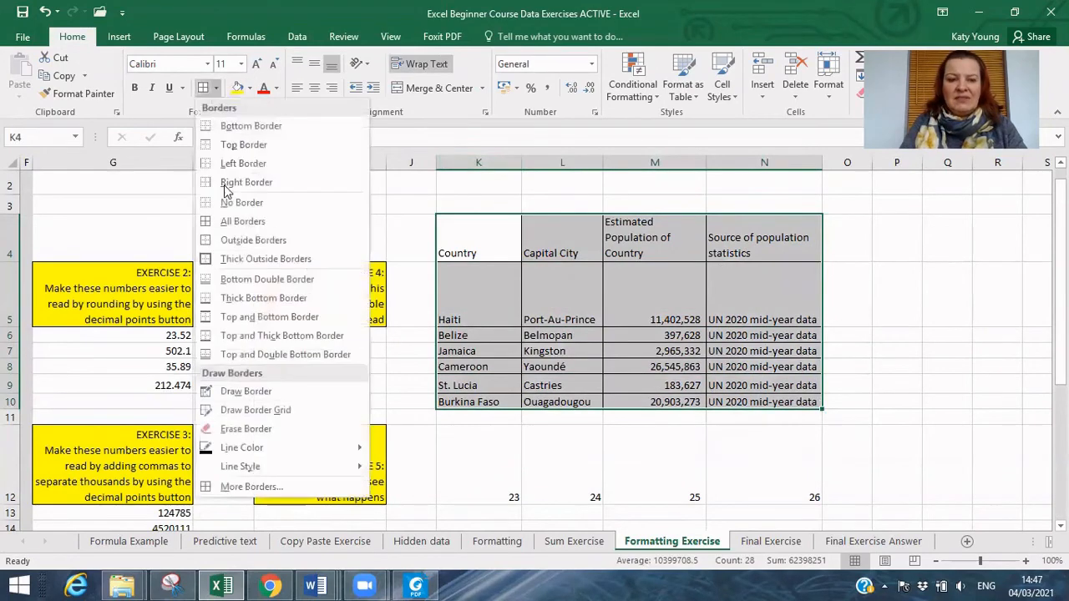
click(219, 260)
click(897, 262)
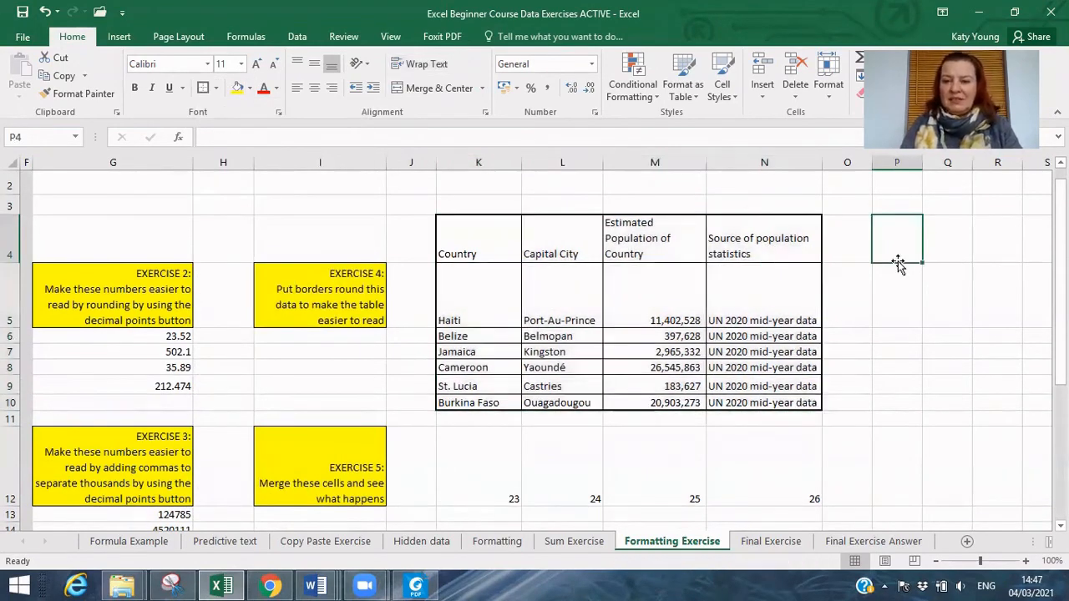
Merge and center the Exercise 5 cells K12:N12, keeping only the upper-left value.
drag(1061, 310, 1060, 333)
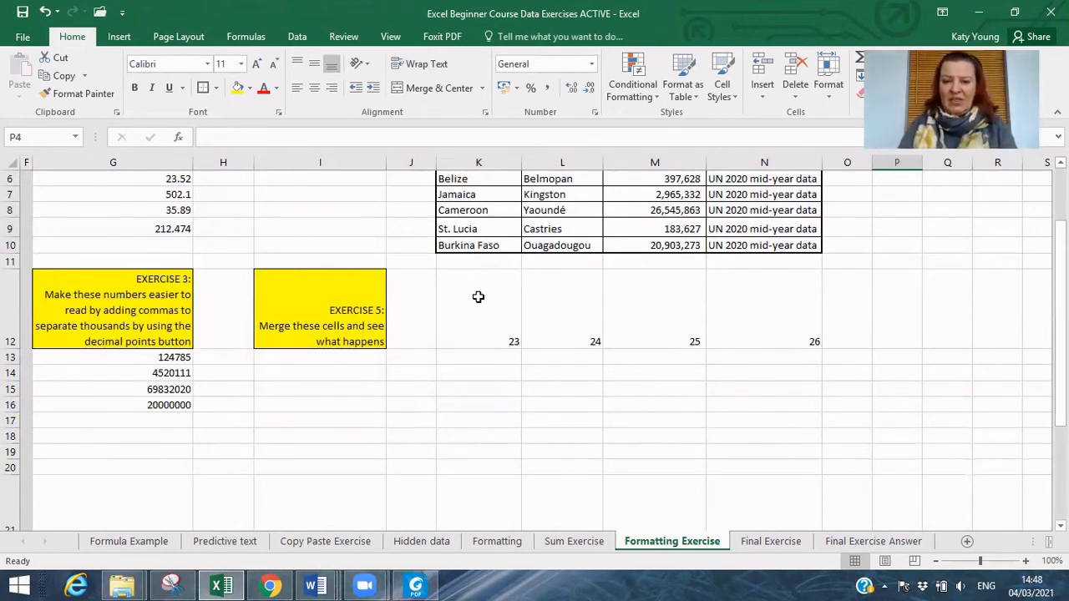
drag(477, 297, 758, 306)
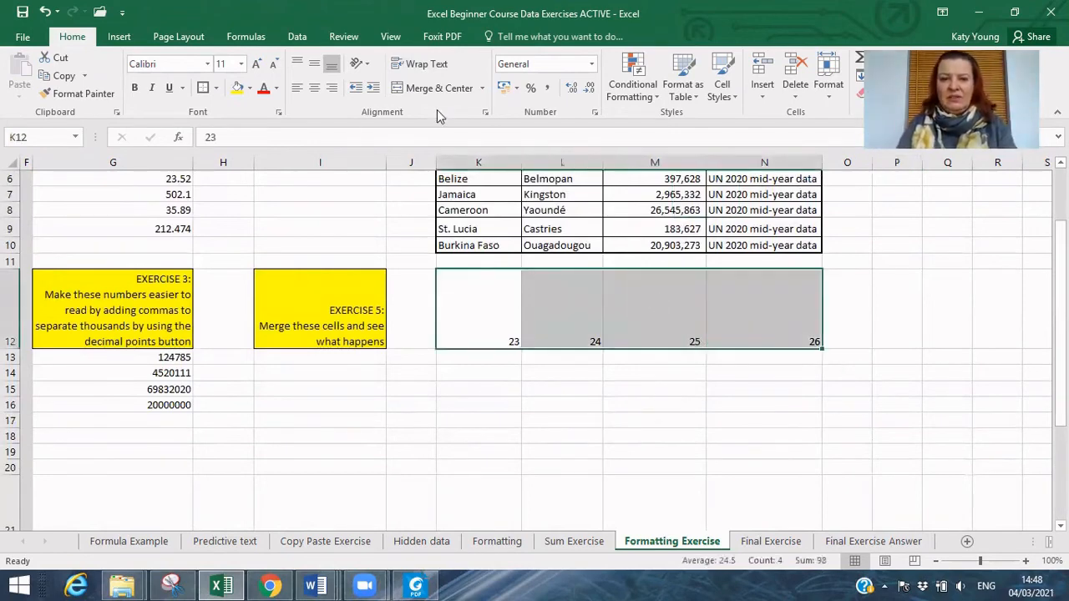
click(437, 88)
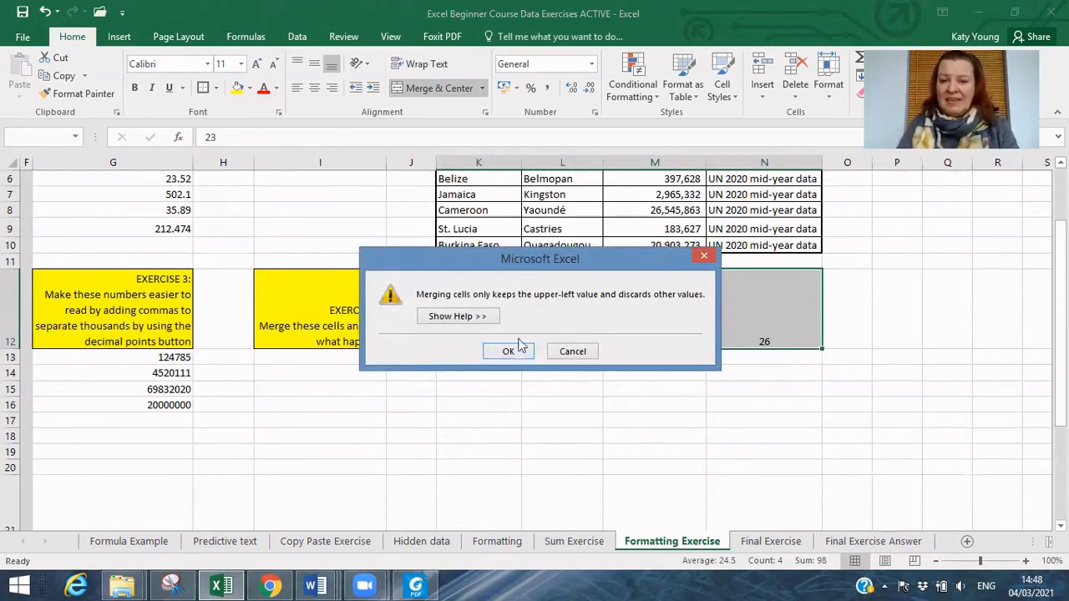
drag(575, 261, 759, 151)
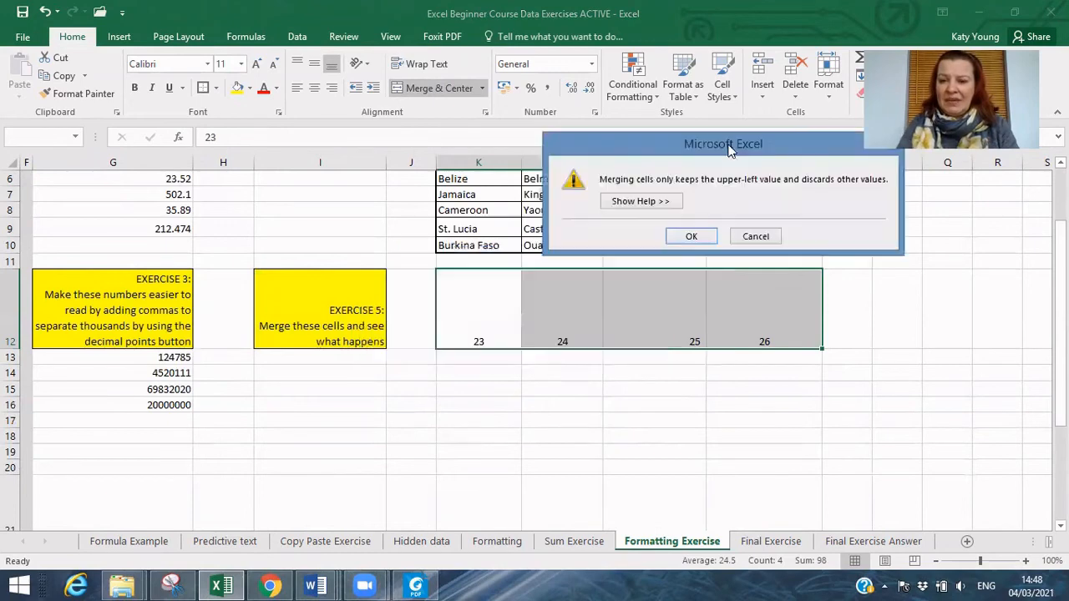
click(692, 240)
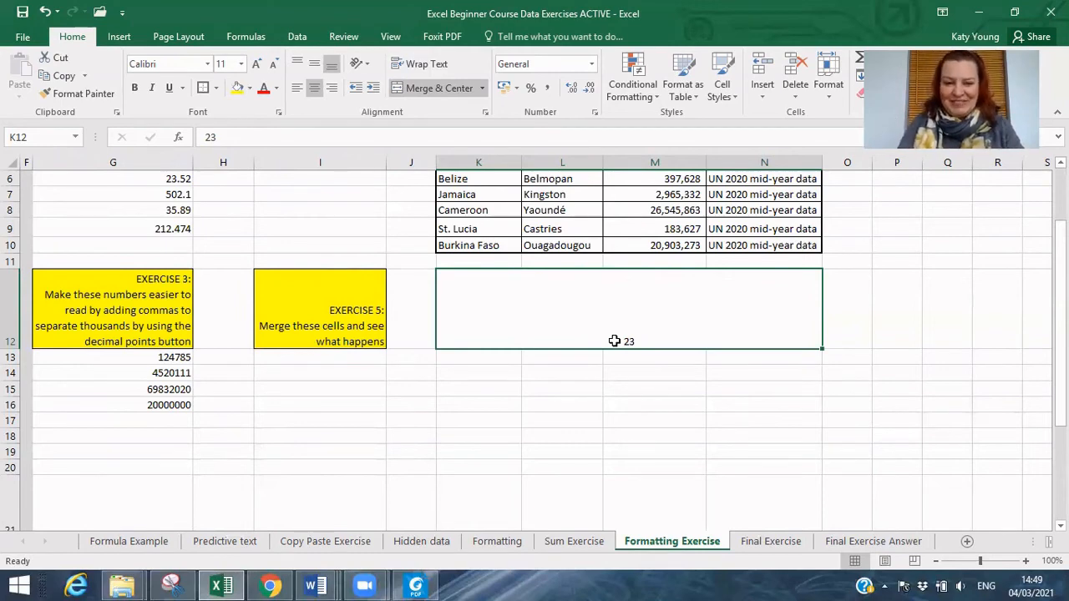
Start a Save As for the blank workbook Book4 and choose the AAA SAVED EXAMPLES folder in Documents.
click(415, 586)
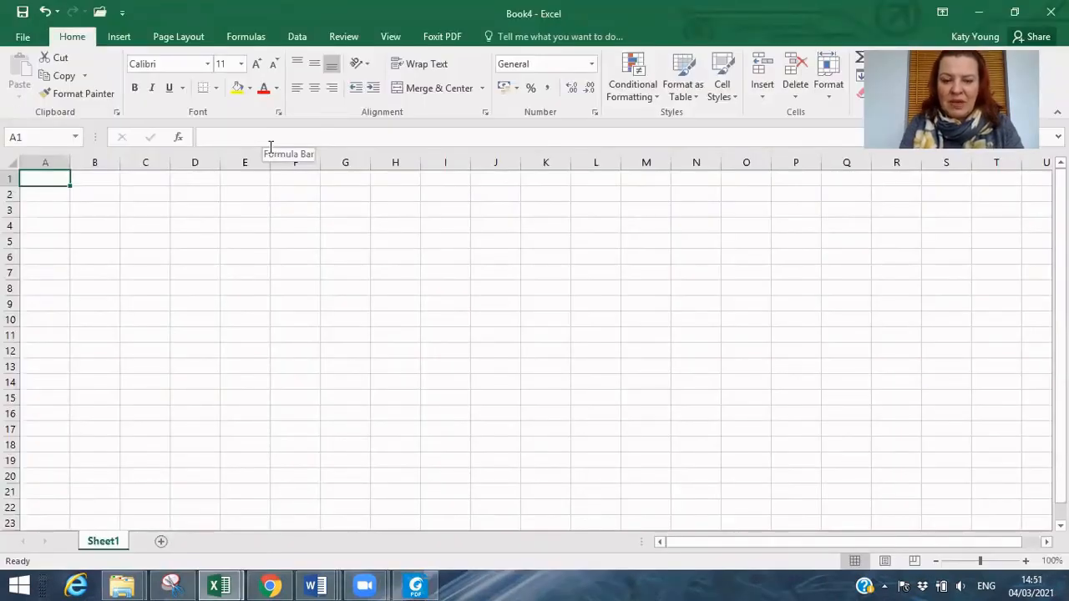
click(25, 37)
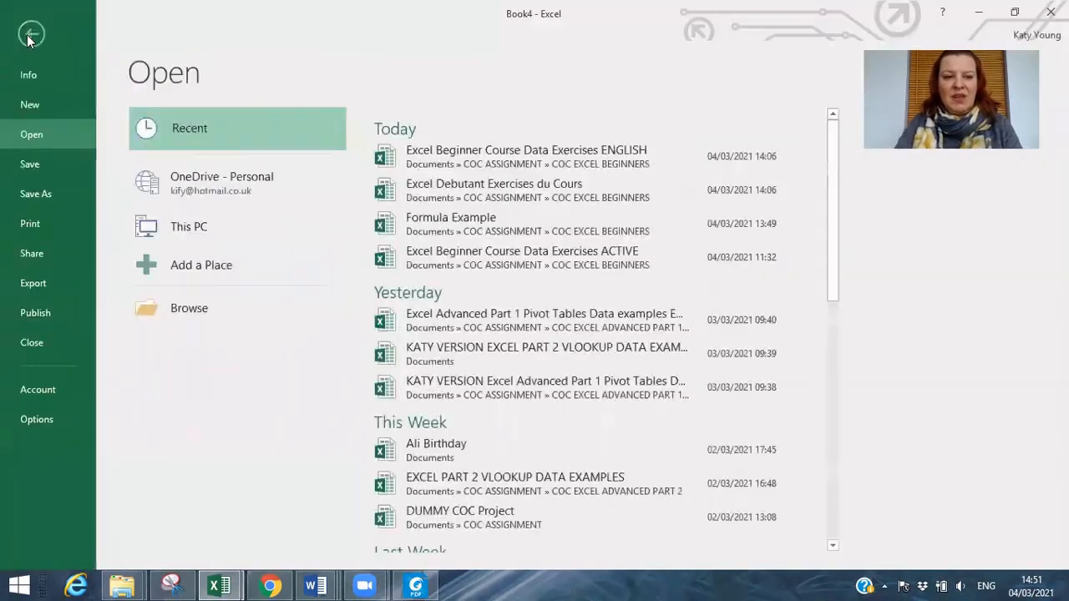
click(59, 190)
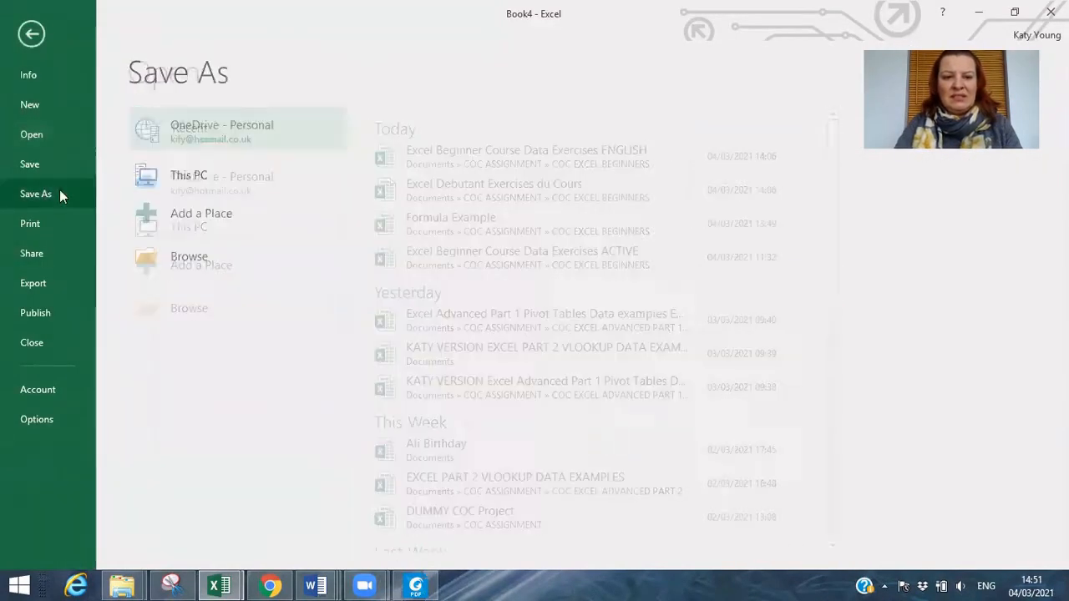
click(220, 250)
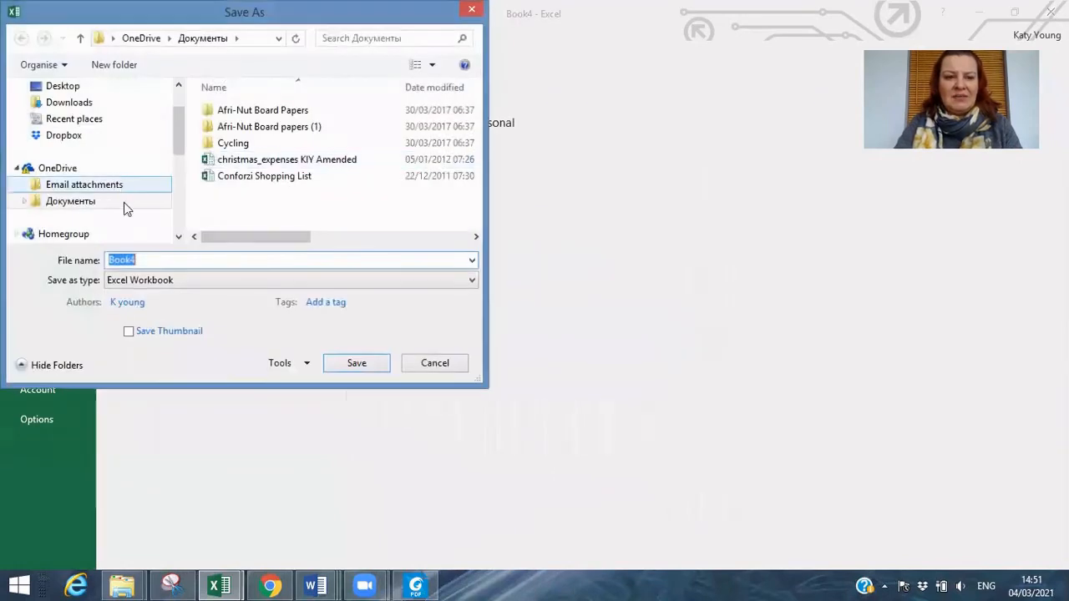
drag(177, 138, 177, 168)
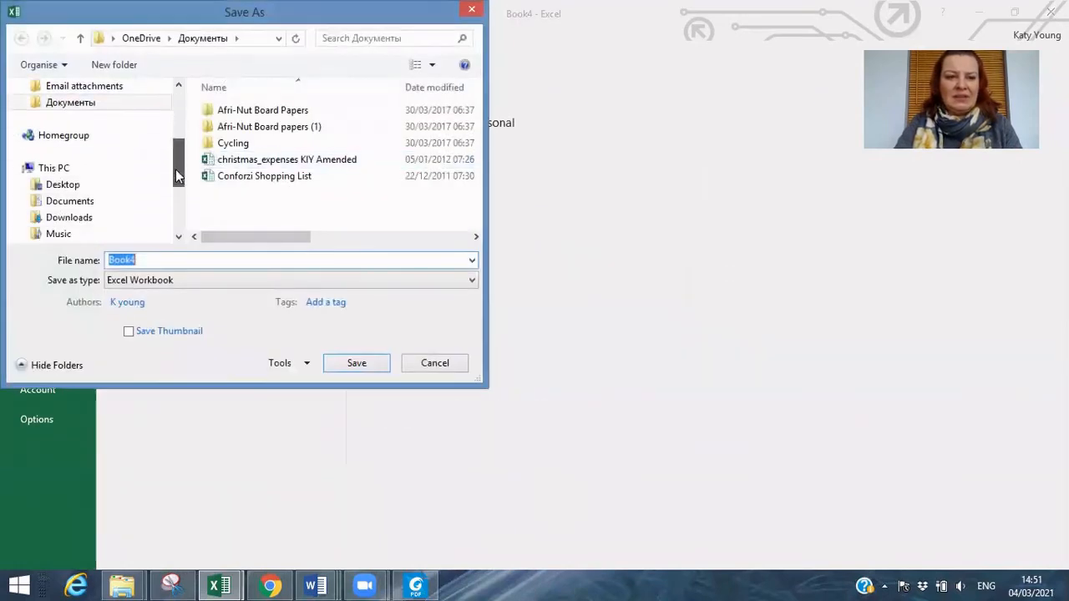
click(75, 210)
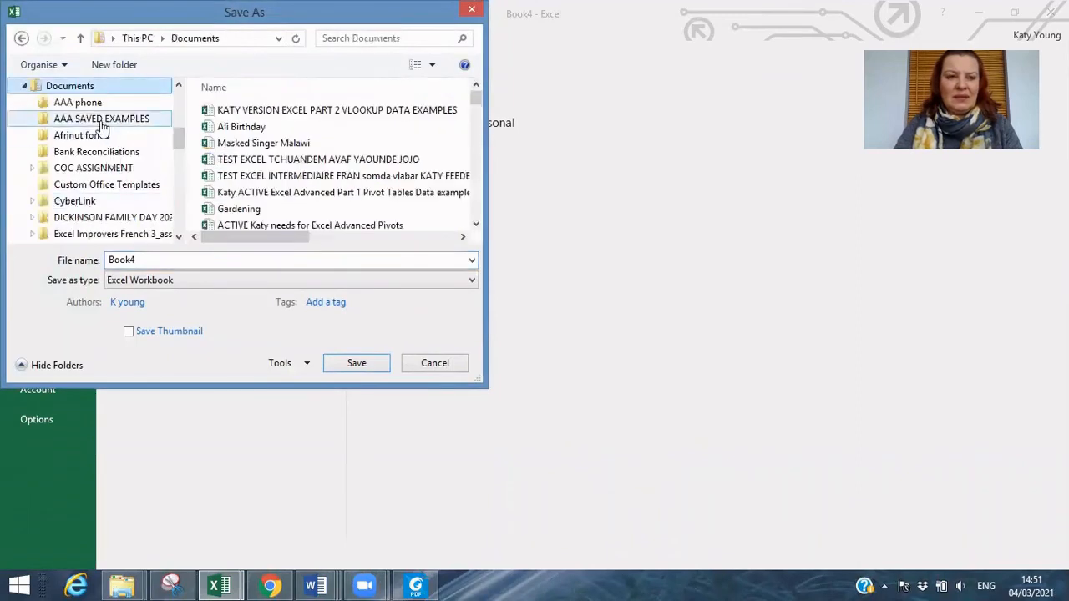
click(105, 118)
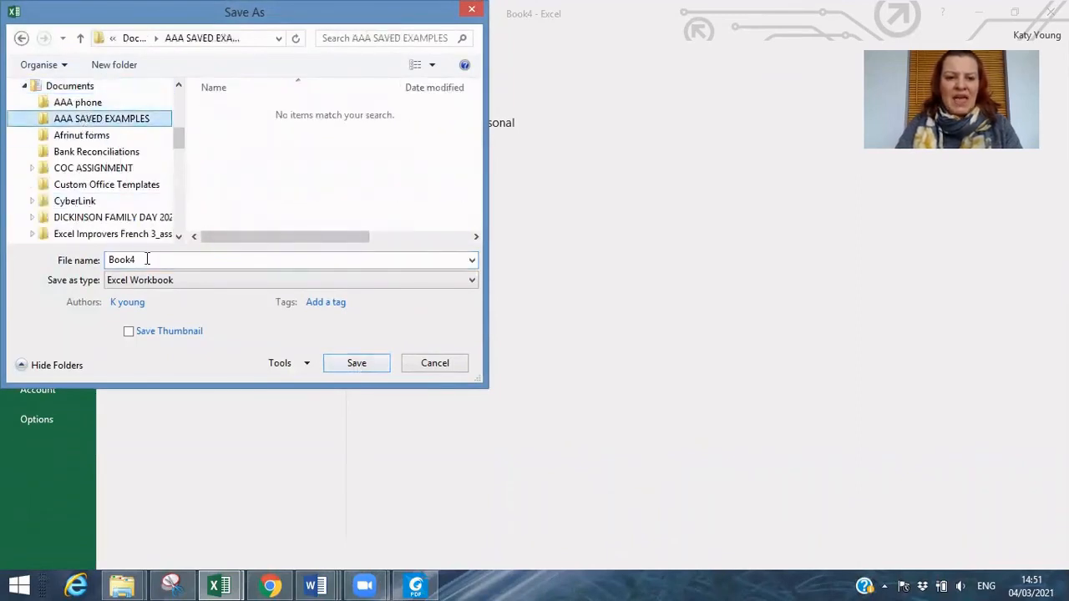
Name the workbook "Example 1 EXCEL BEGINNERS" and save it as an Excel Workbook.
drag(142, 258, 51, 255)
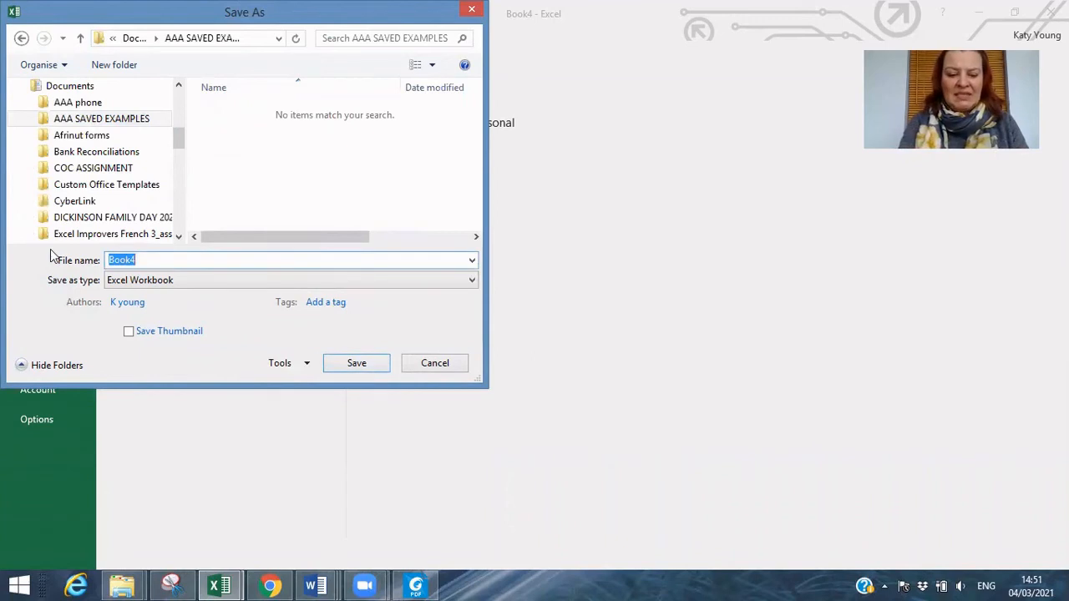
text(Example )
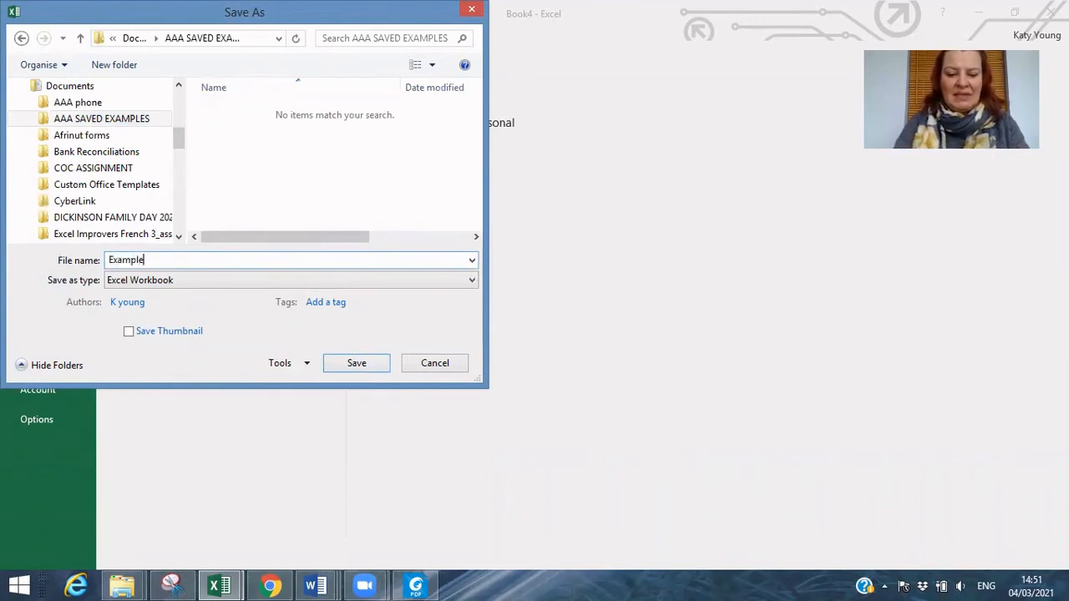
text(1 EXC)
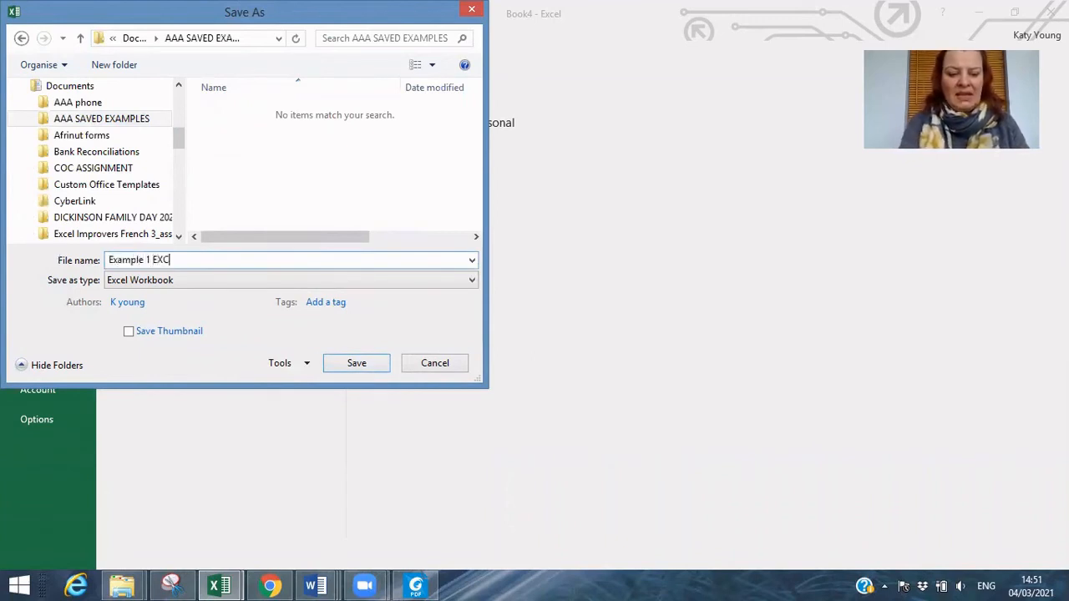
text(EL)
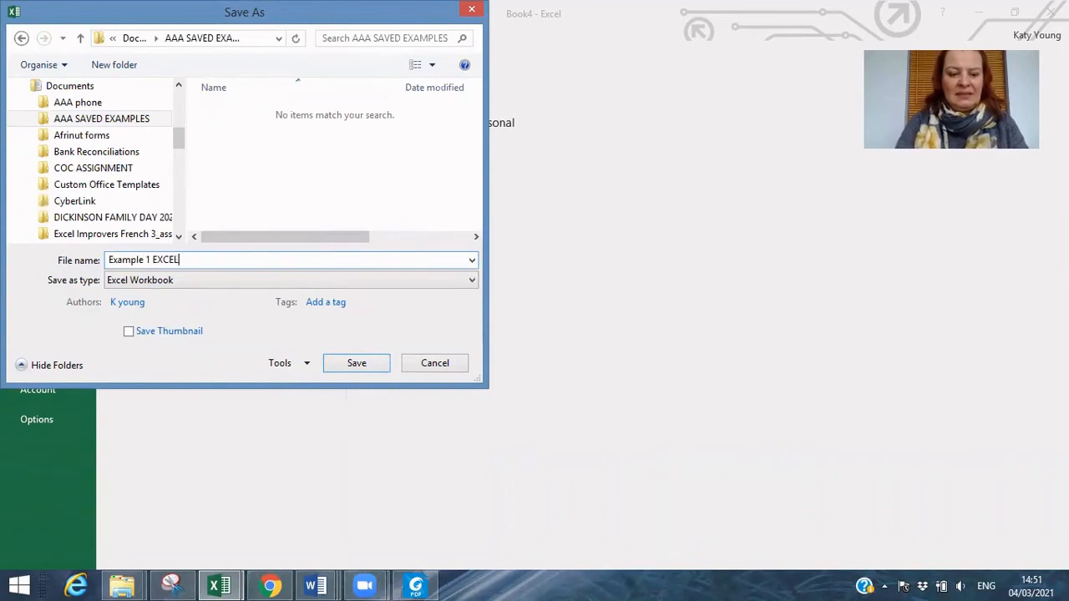
text( BEGINNERS)
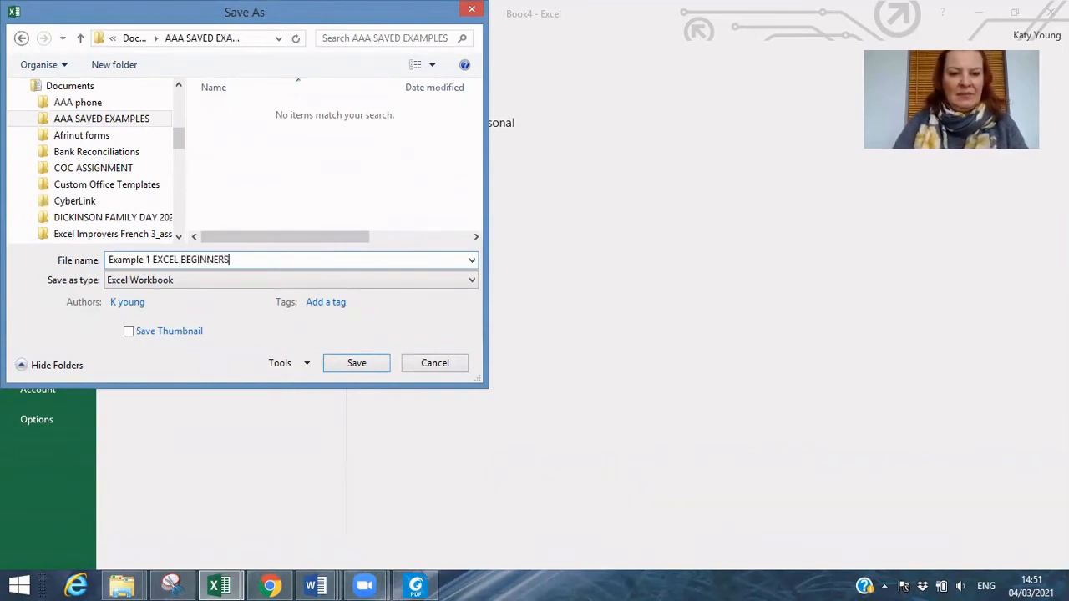
click(363, 363)
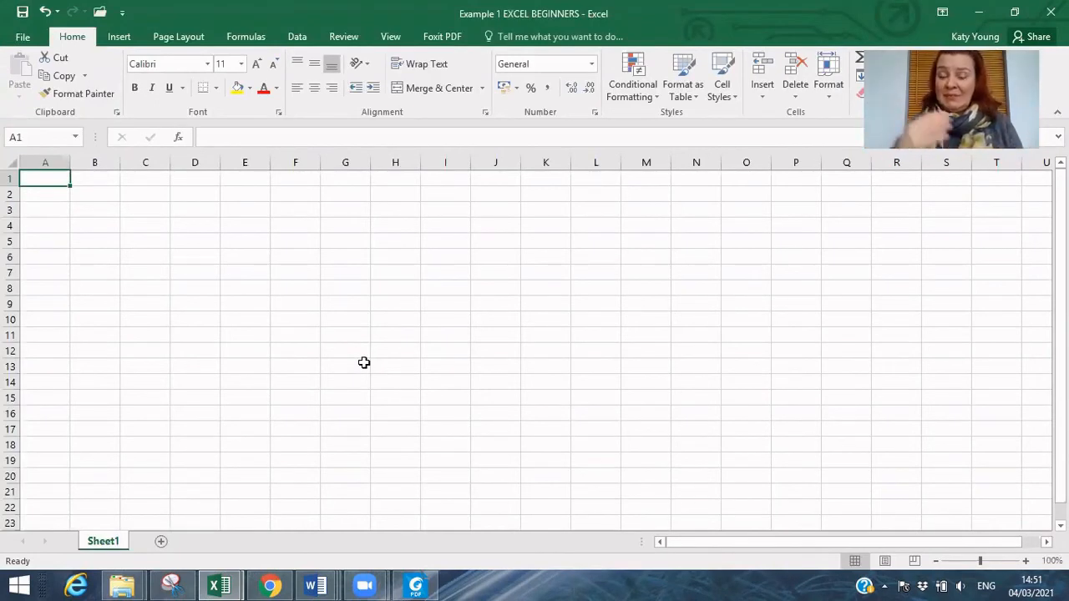
Save a copy of the workbook as "Example 2 EXCEL BEGINNERS" in the AAA SAVED EXAMPLES folder.
click(23, 38)
click(42, 197)
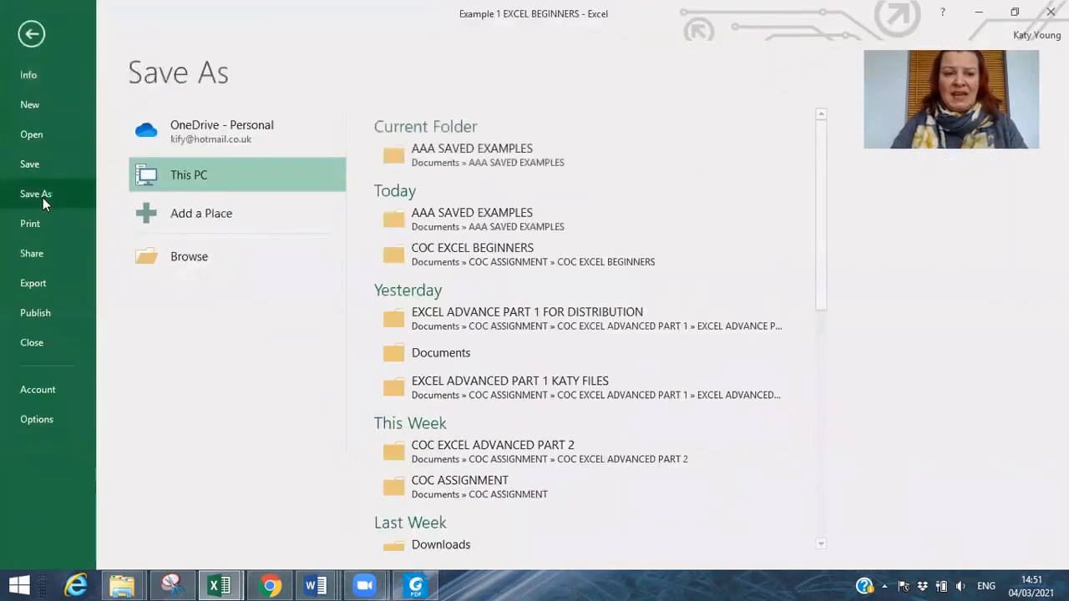
click(441, 163)
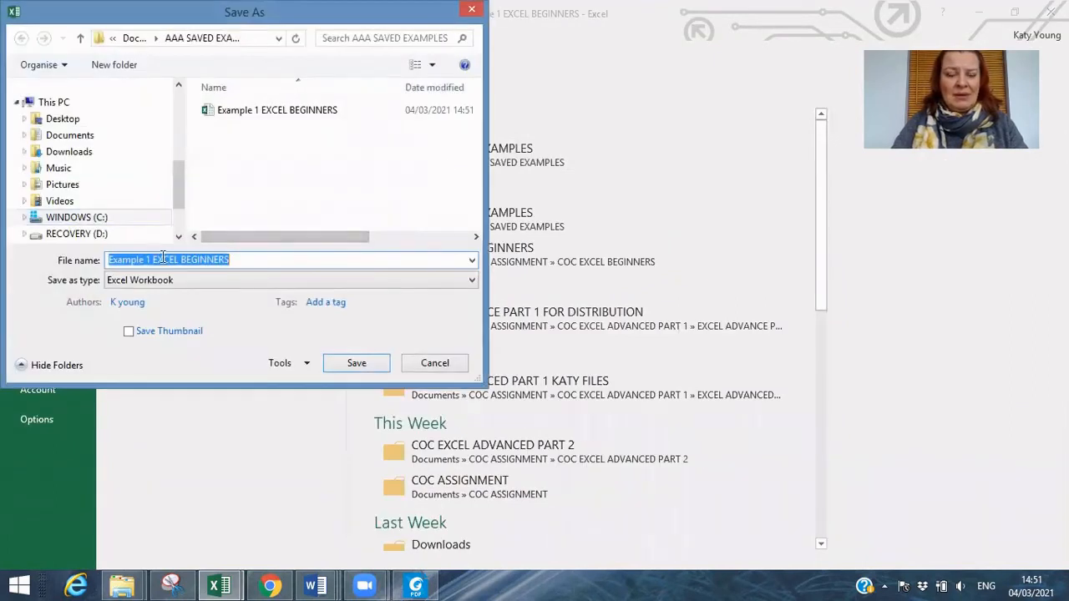
click(148, 259)
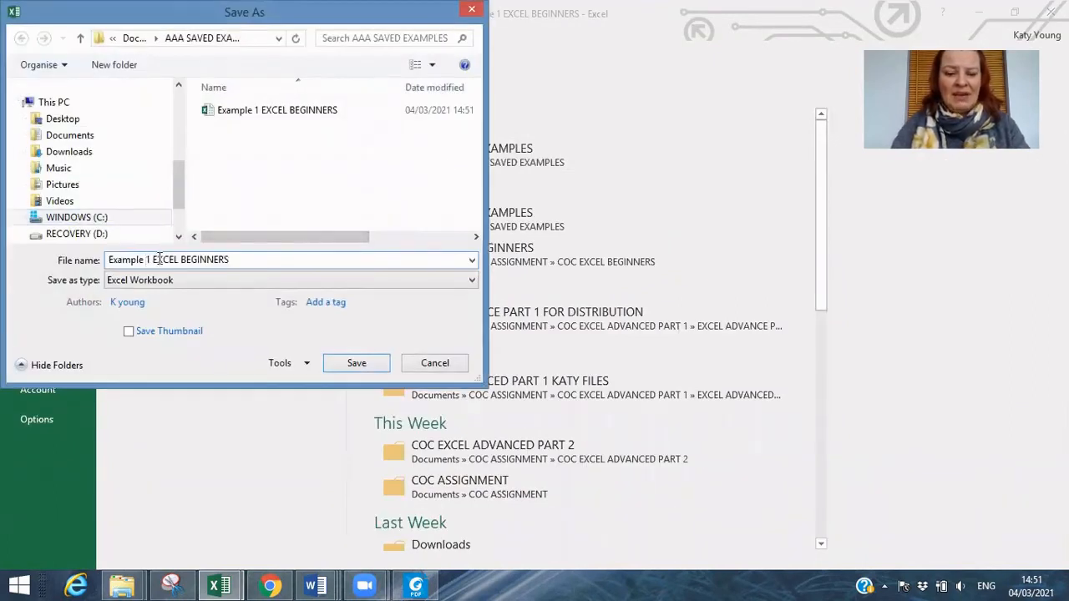
key(Delete)
text(2)
click(363, 371)
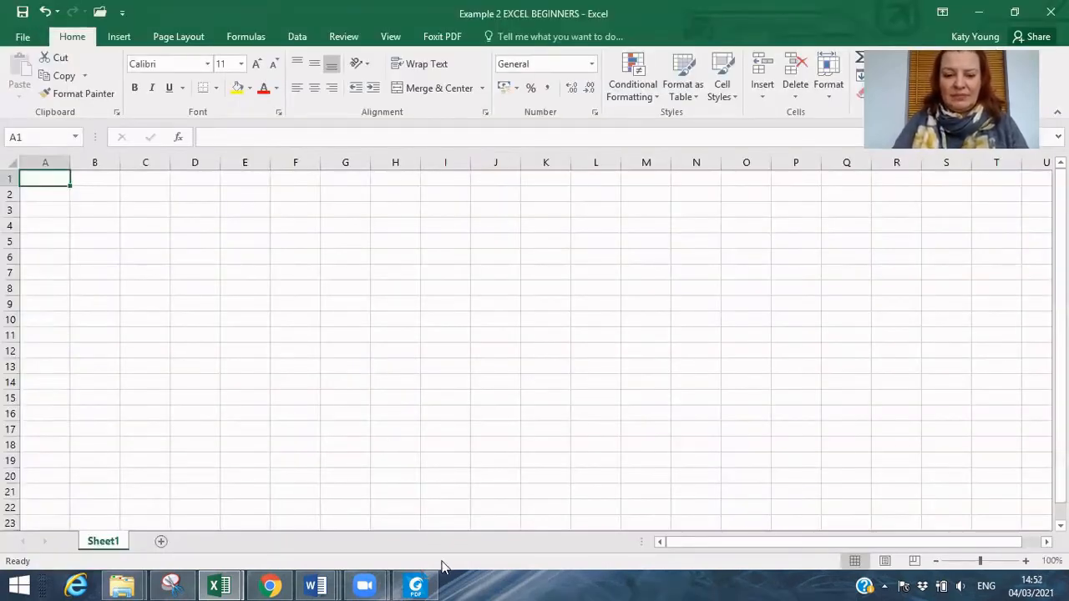
Switch to the course PDF in Foxit PhantomPDF and read section 11.2 Autosave at a smaller zoom.
click(415, 585)
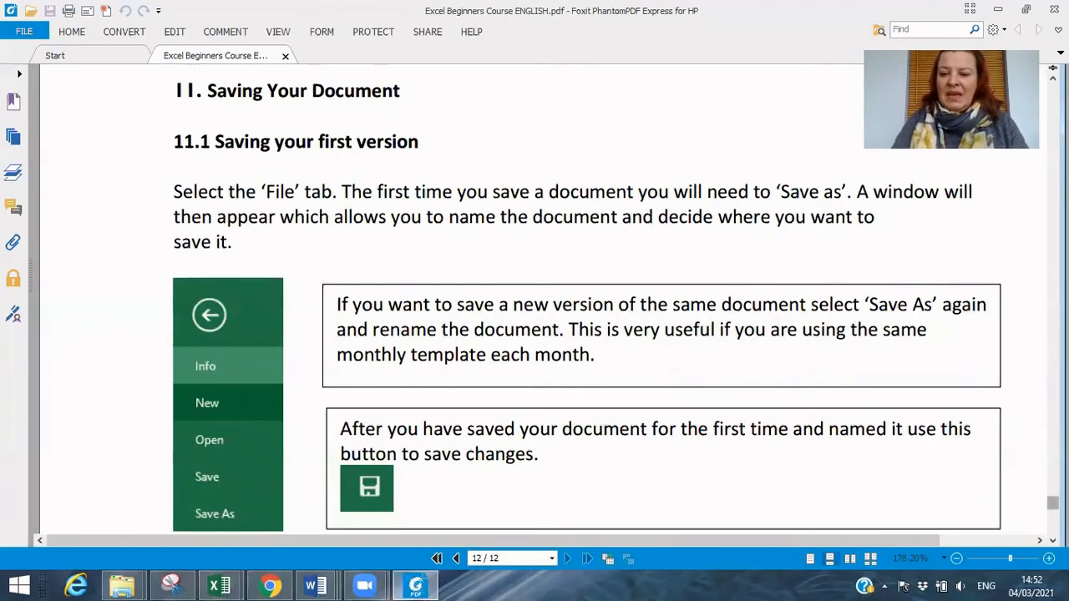
scroll(1052, 505, down, 5)
scroll(1052, 508, down, 2)
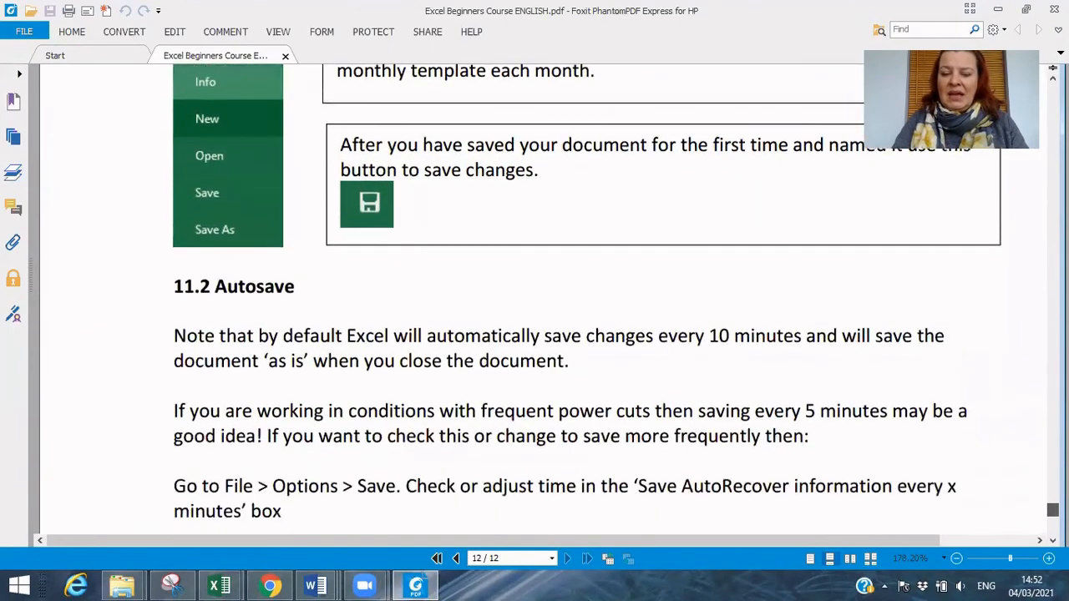
scroll(1052, 507, down, 1)
scroll(1052, 510, down, 2)
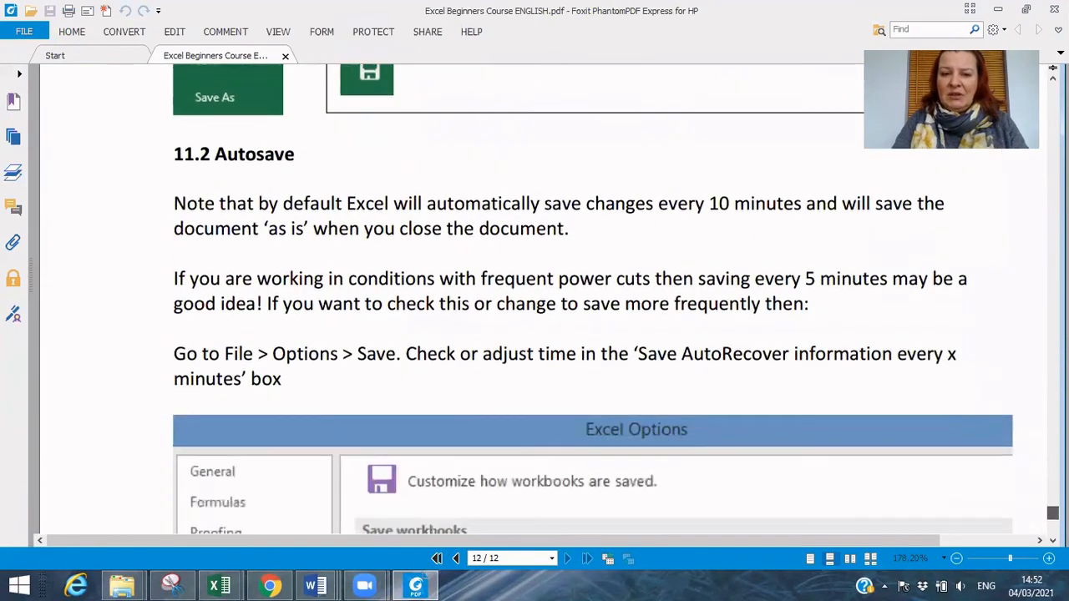
scroll(1053, 511, down, 1)
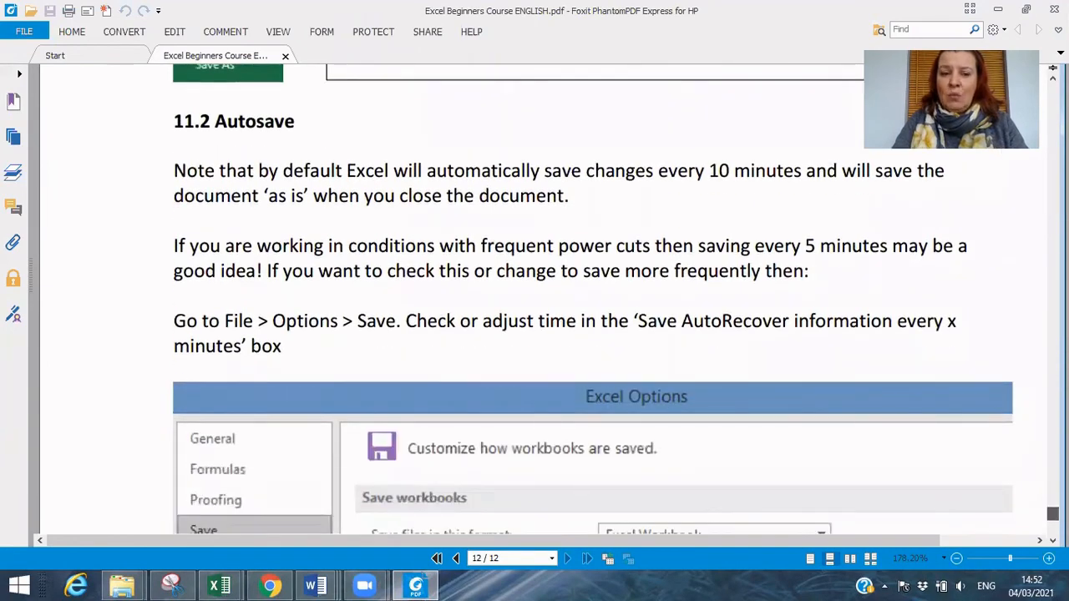
scroll(1052, 511, down, 1)
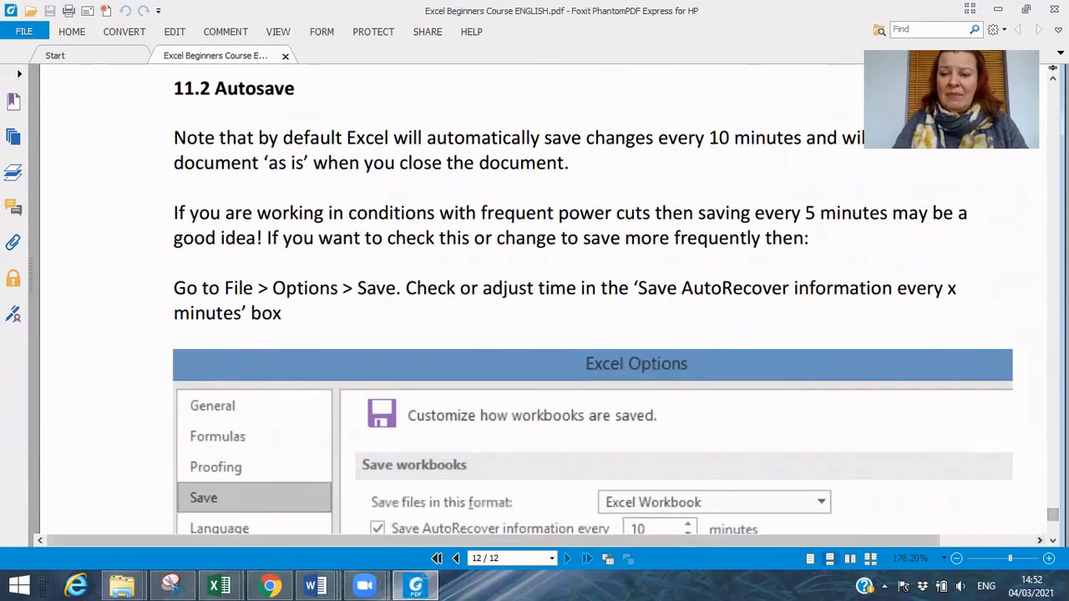
click(1002, 558)
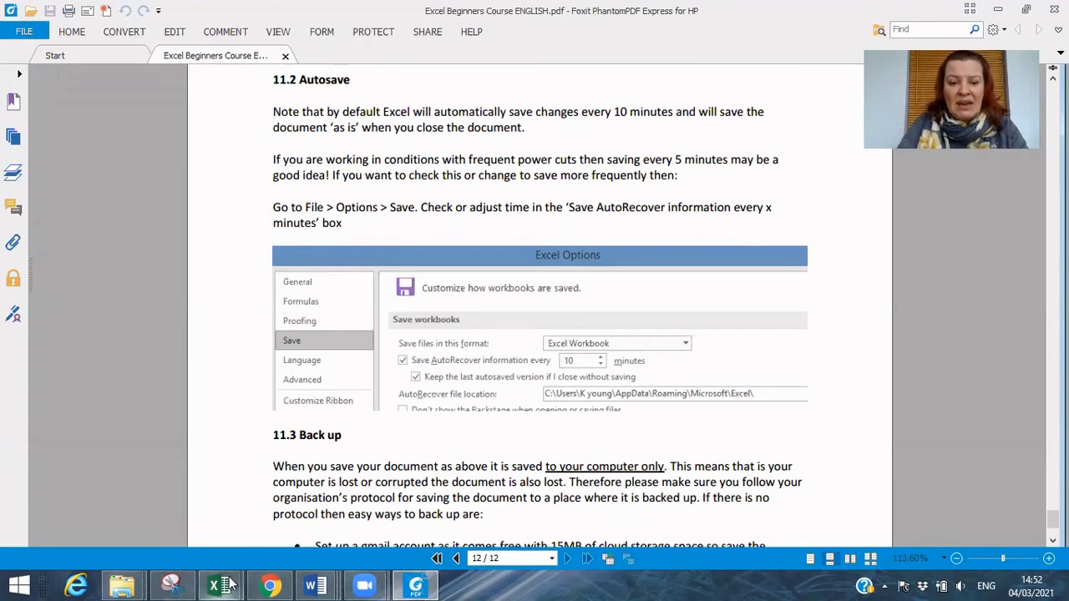
Switch back to the Example 2 workbook in Excel and open the Save settings of Excel Options.
mouse_move(219, 586)
click(276, 482)
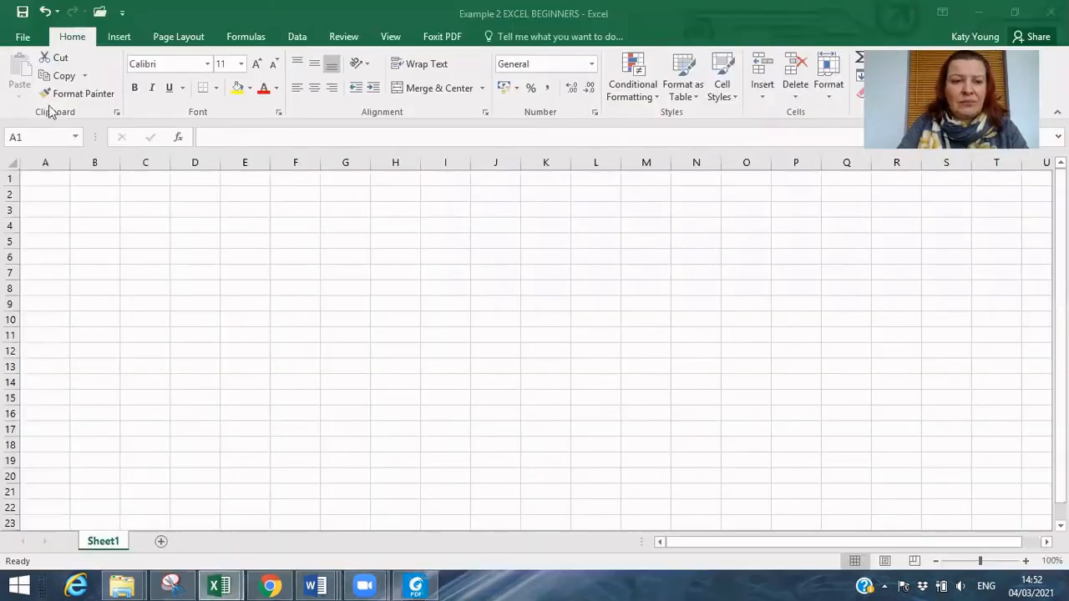
click(28, 38)
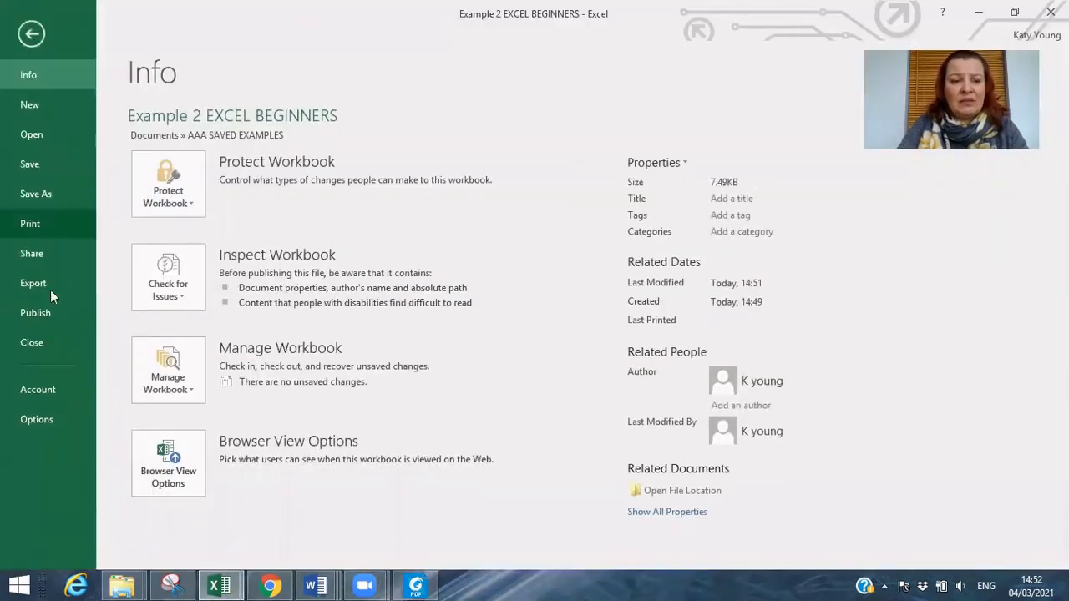
click(59, 430)
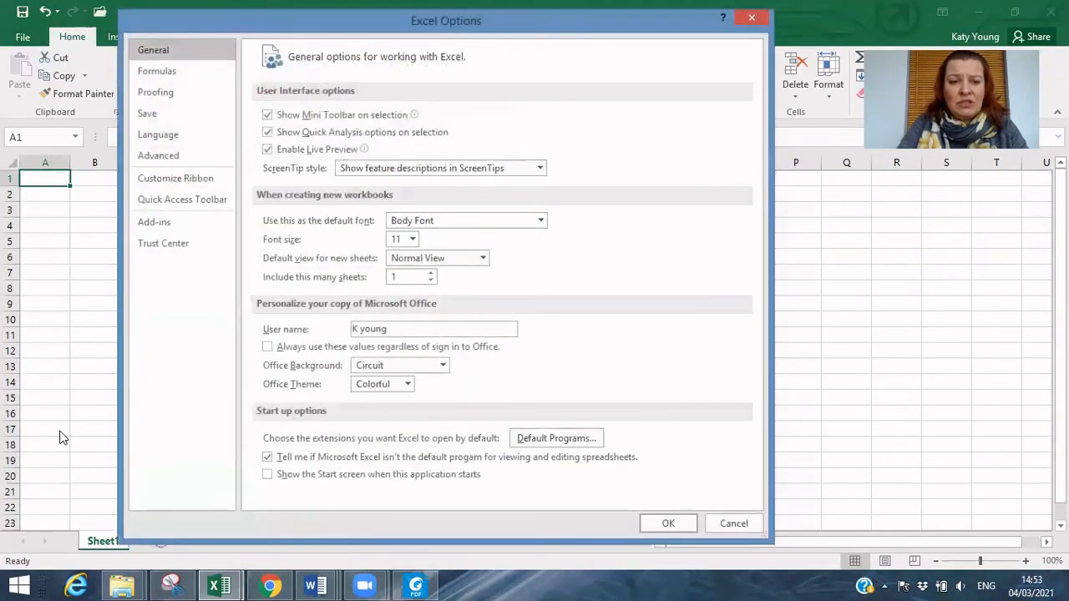
click(184, 117)
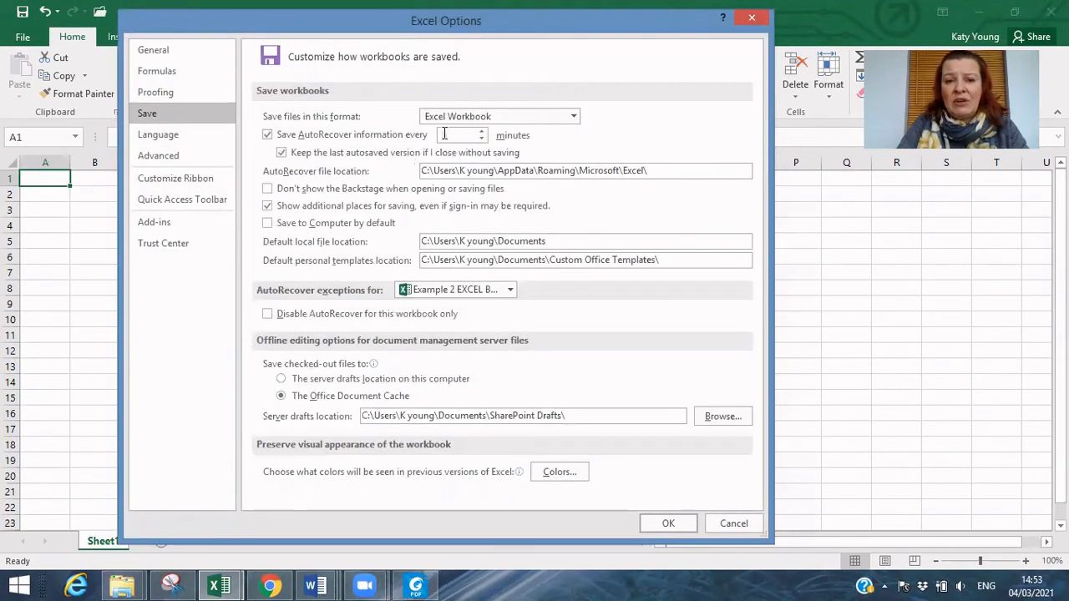
Try AutoRecover save intervals of 5 and 10 minutes.
click(483, 132)
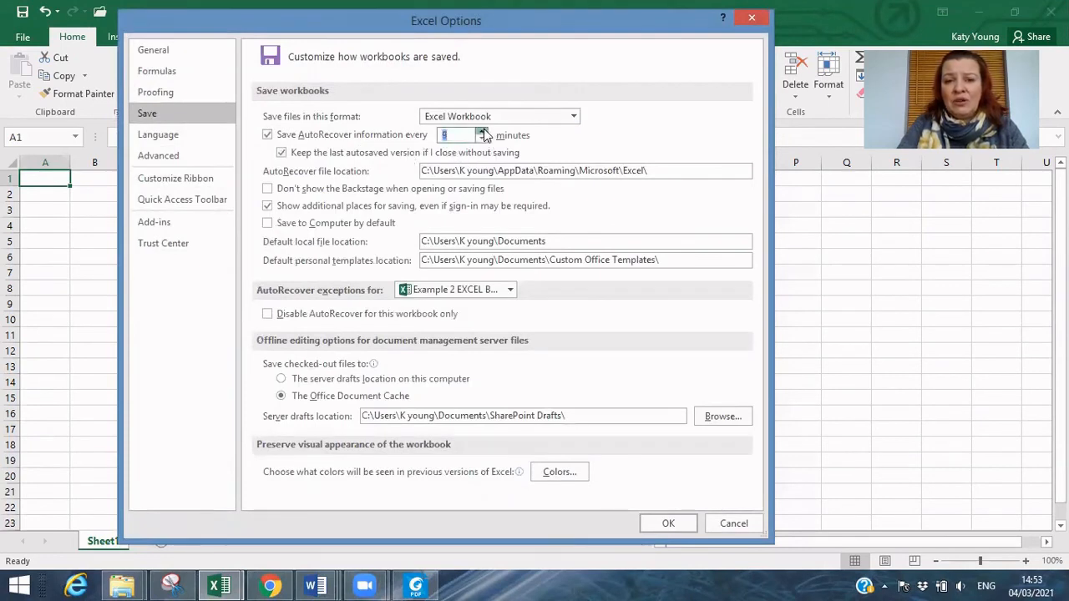
click(484, 132)
click(483, 140)
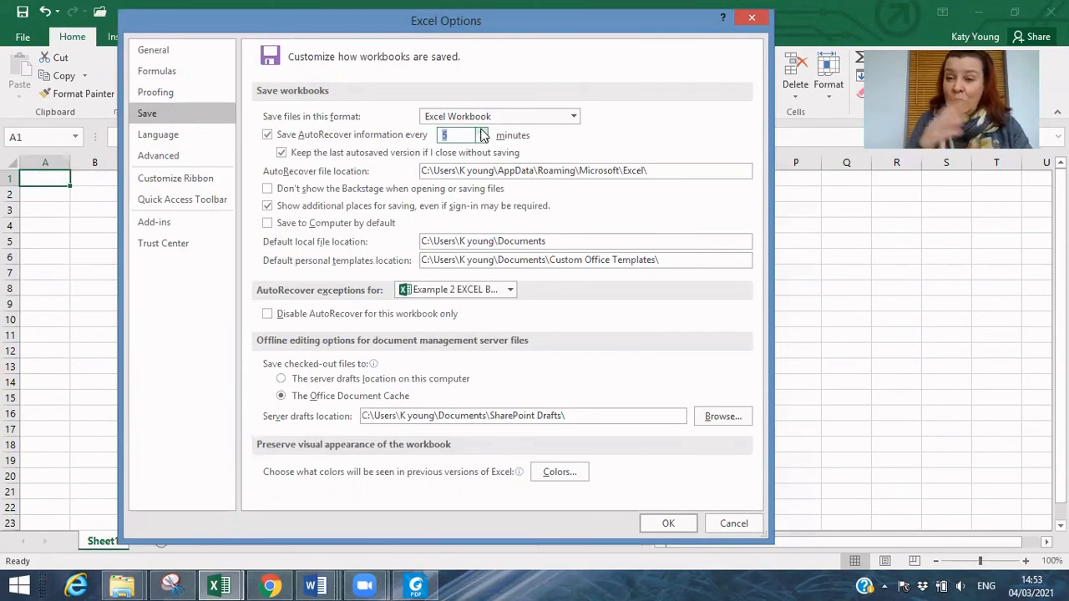
click(481, 131)
click(481, 131)
click(481, 131)
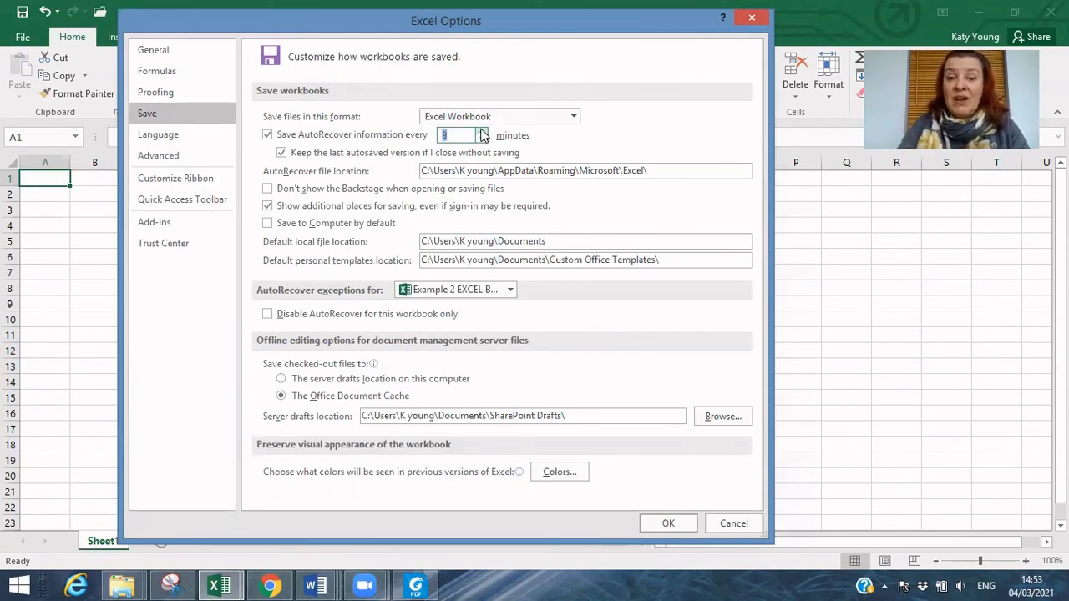
click(481, 131)
click(481, 131)
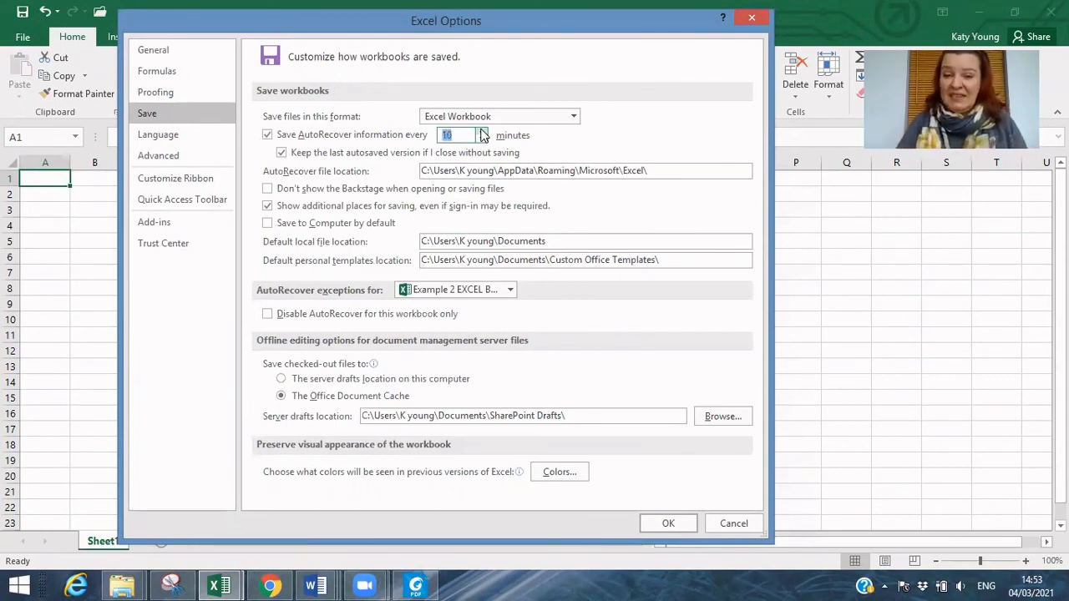
Set the AutoRecover save interval to 4 minutes and apply the options.
click(481, 139)
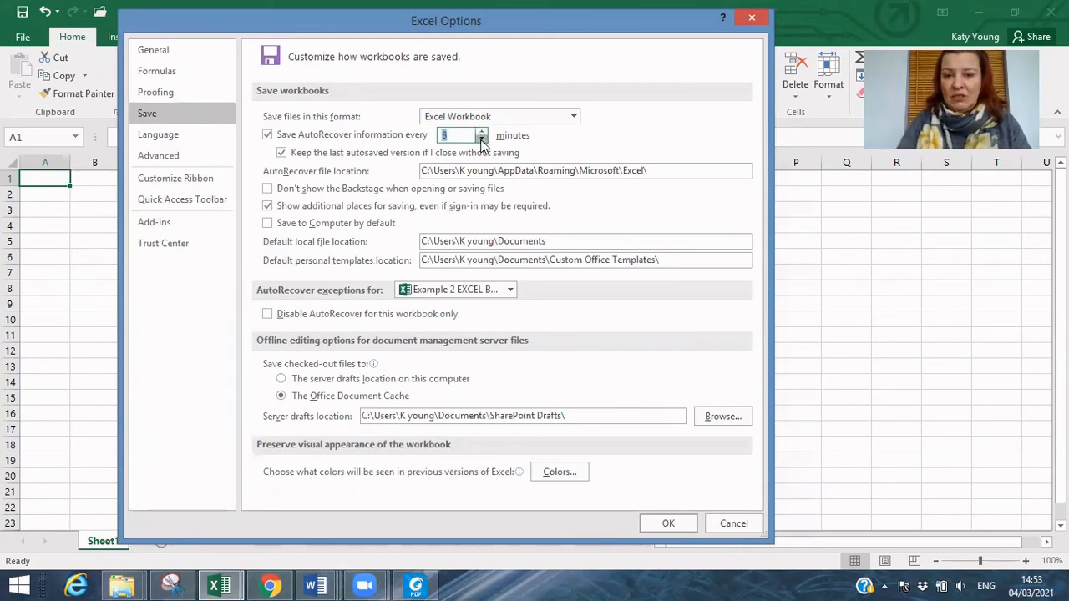
click(481, 139)
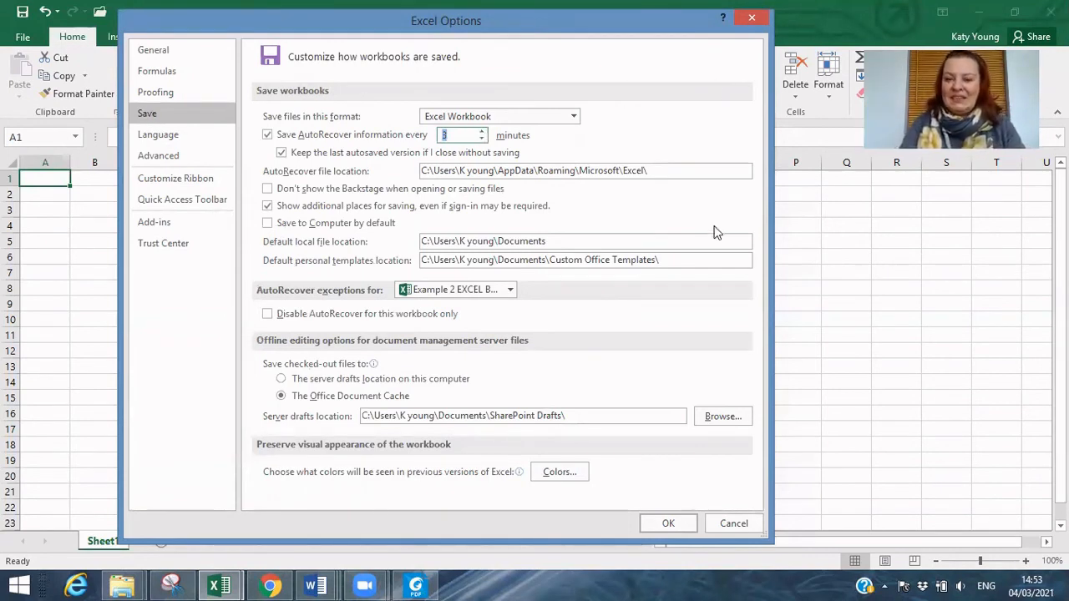
click(482, 132)
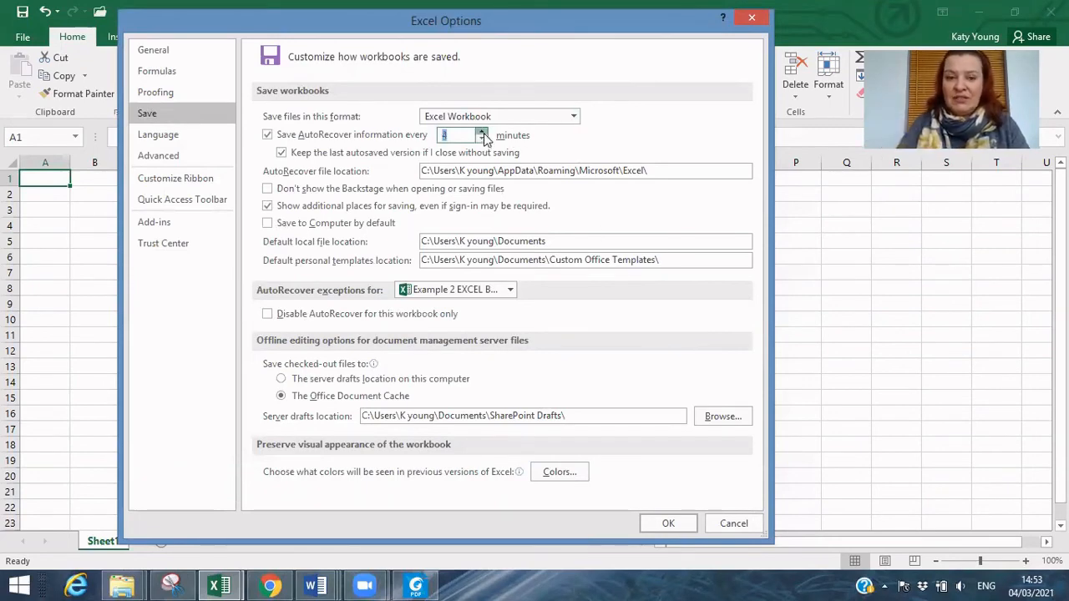
click(665, 526)
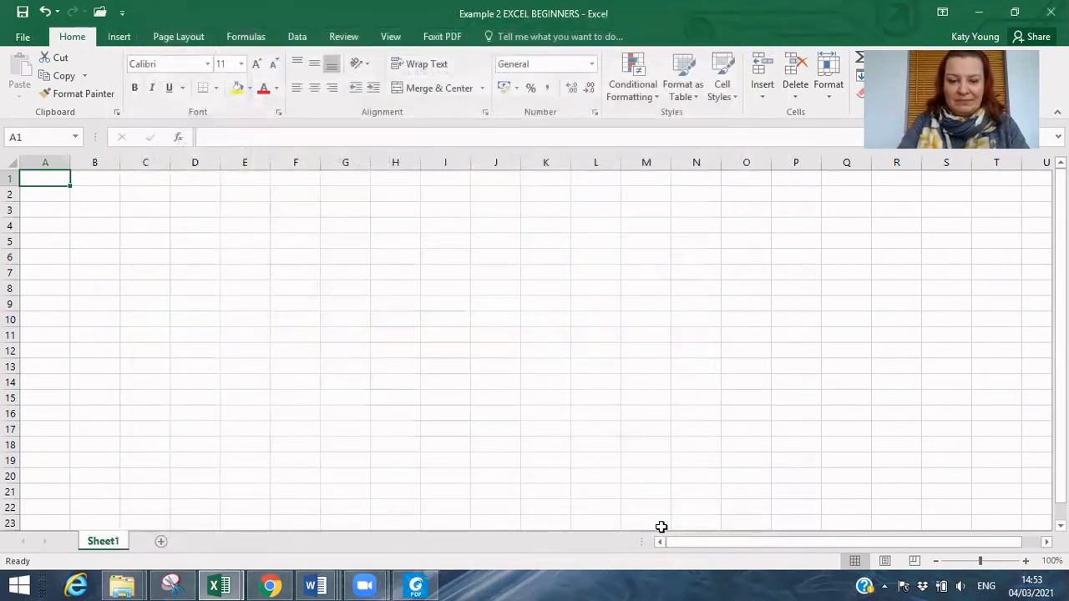
Switch to the course PDF in Foxit PhantomPDF and read section 11.3 Back up.
click(415, 585)
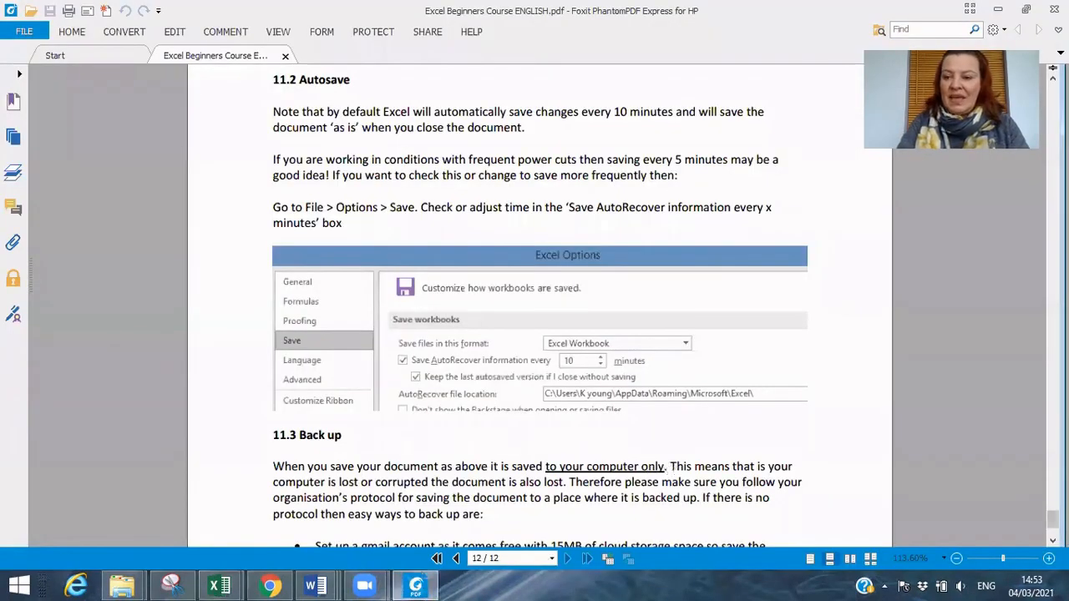
scroll(1052, 518, down, 4)
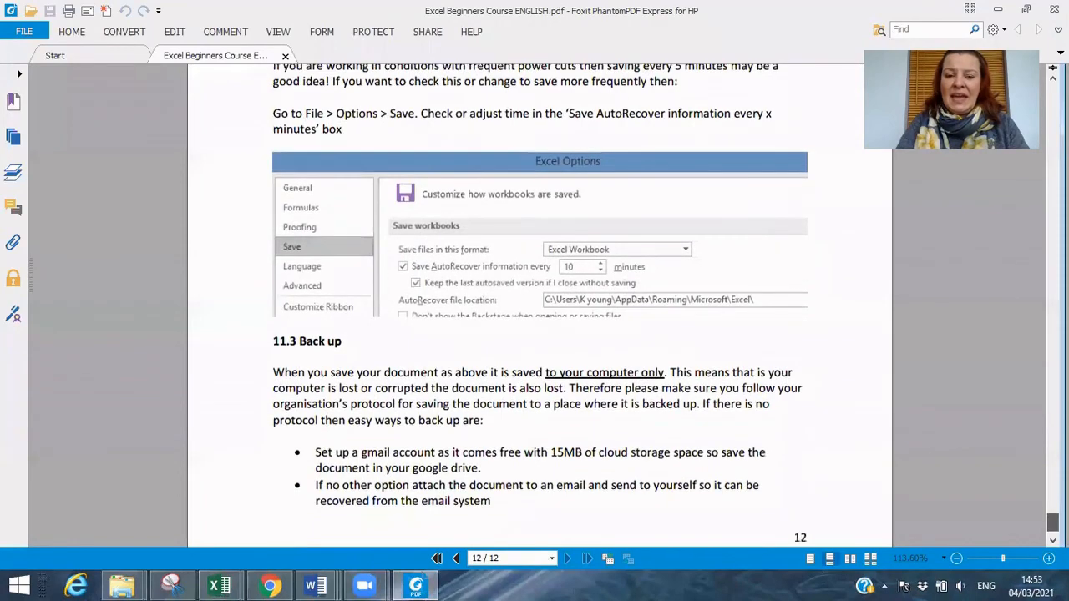
scroll(539, 309, down, 1)
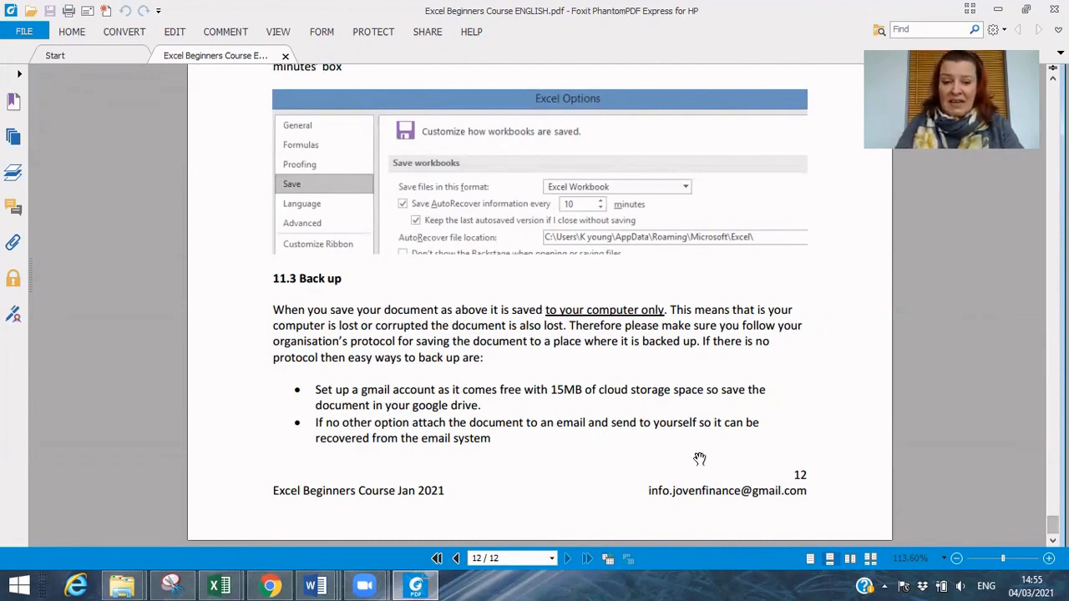
Switch to the Excel Beginner Course Data Exercises ACTIVE workbook and delete blank rows 16 to 18 on the Final Exercise sheet.
mouse_move(220, 586)
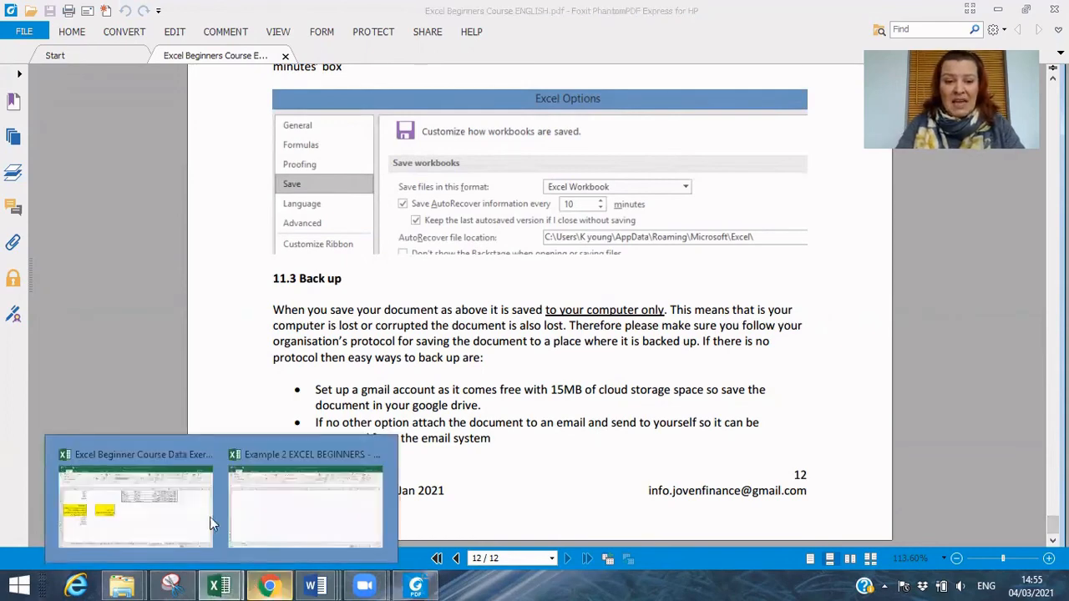
click(171, 523)
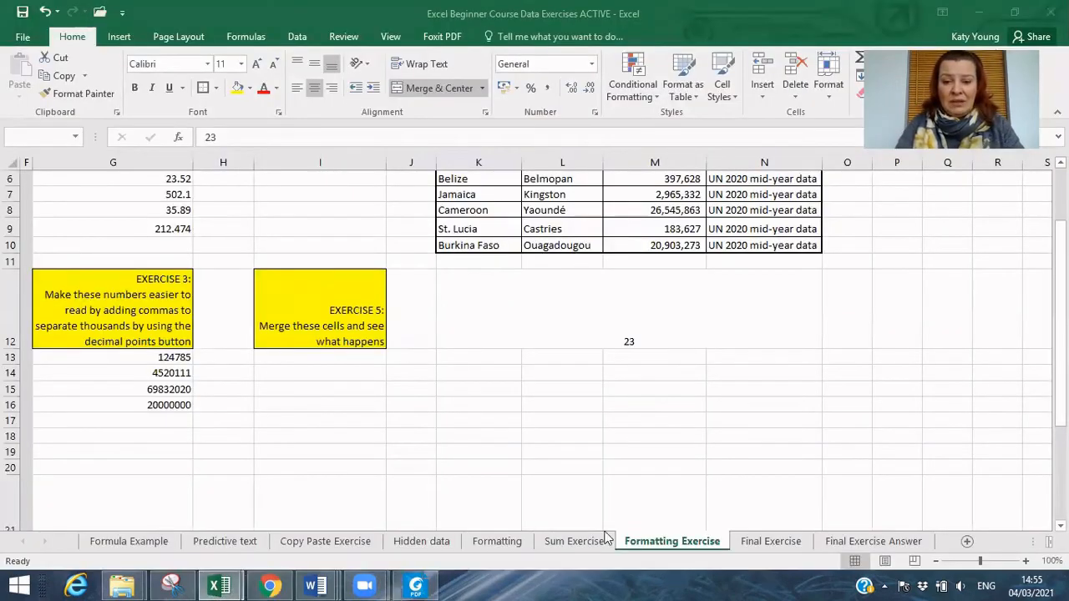
click(791, 545)
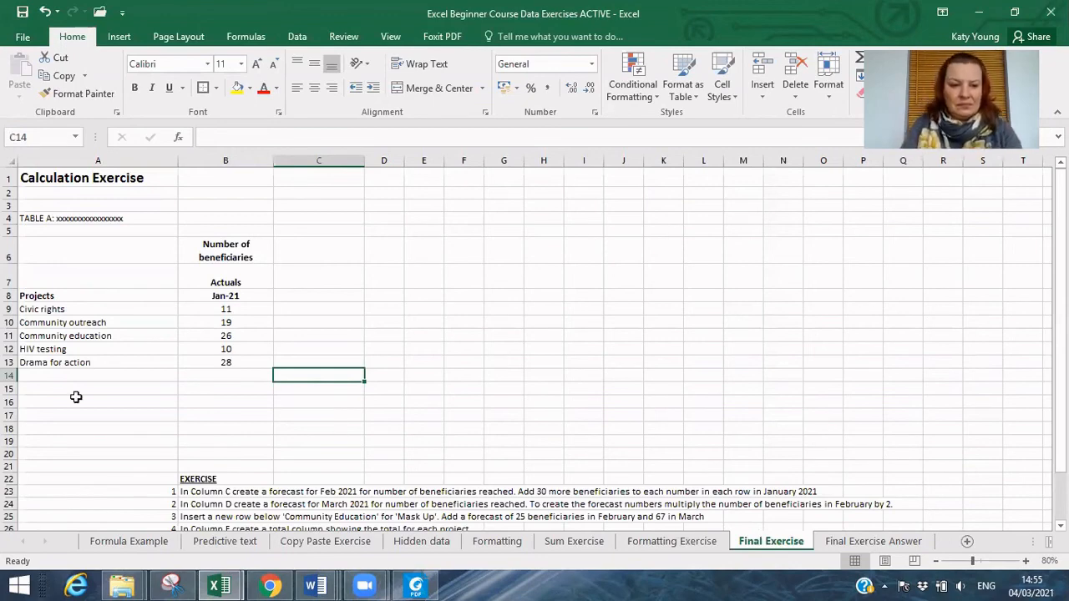
drag(12, 404, 10, 429)
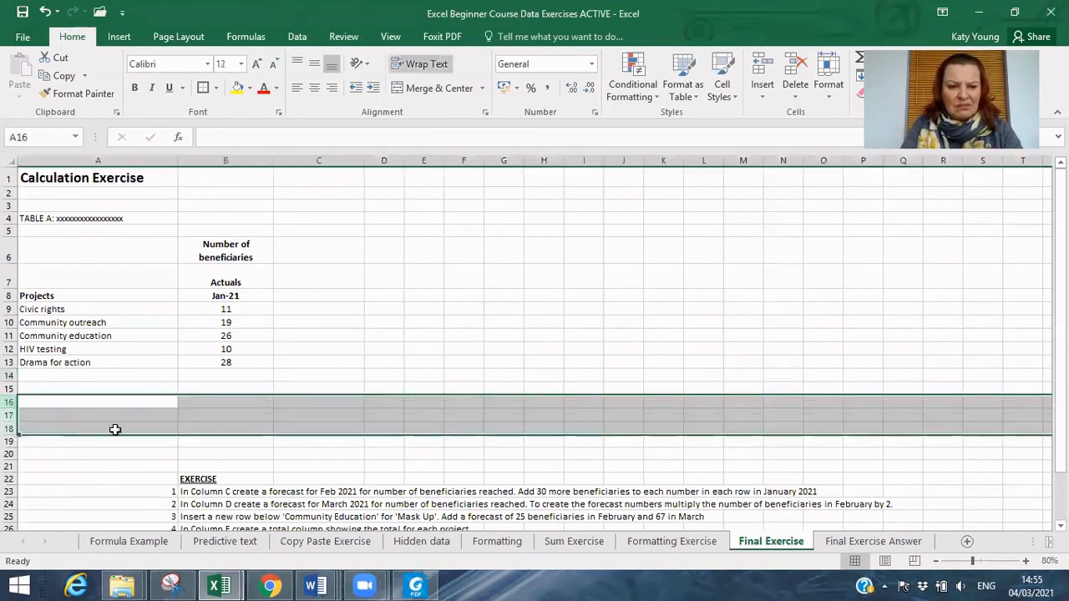
right_click(114, 429)
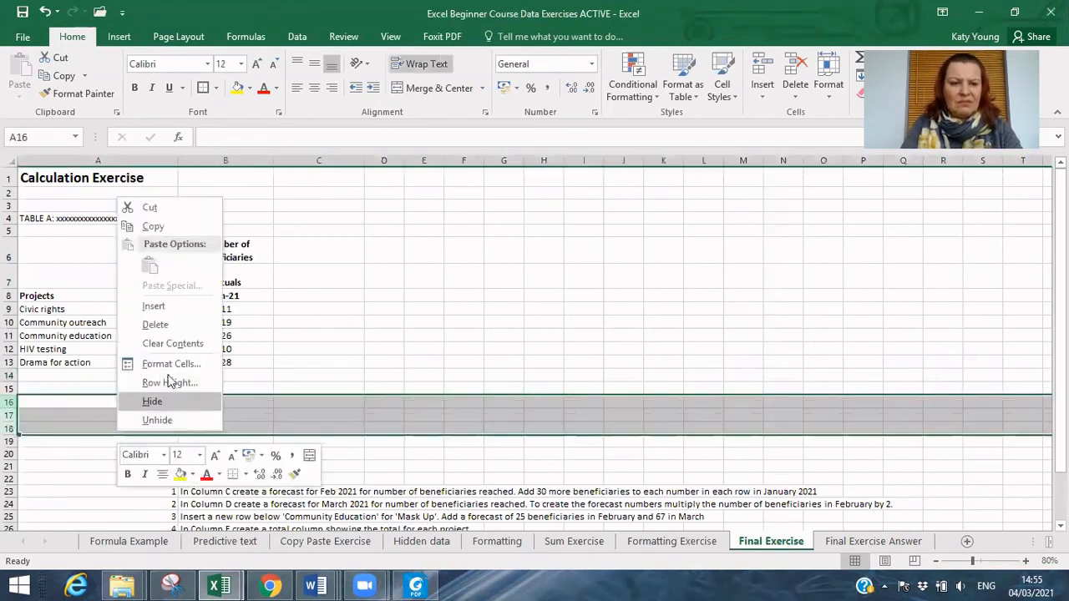
click(159, 325)
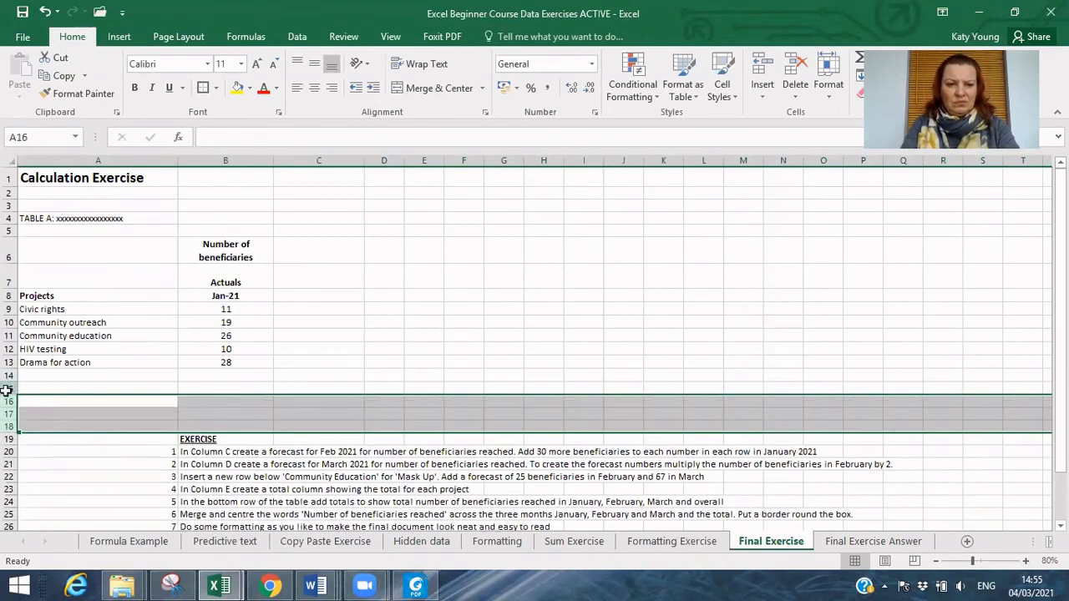
Delete blank rows 15 and 16 below the projects table and blank row 2 under the Calculation Exercise title.
drag(8, 388, 8, 404)
right_click(41, 393)
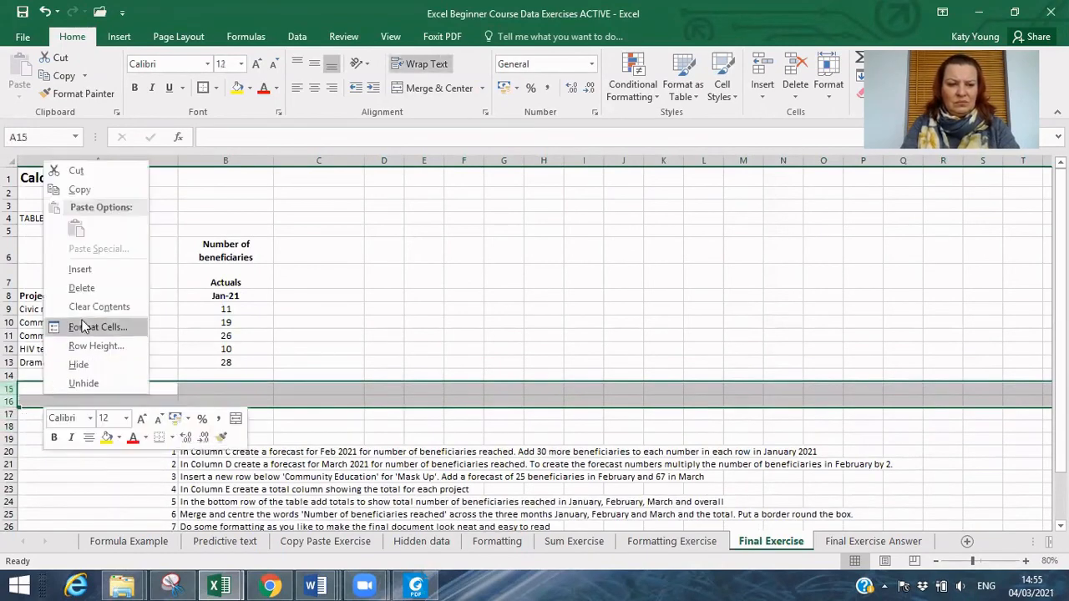
click(60, 288)
click(8, 193)
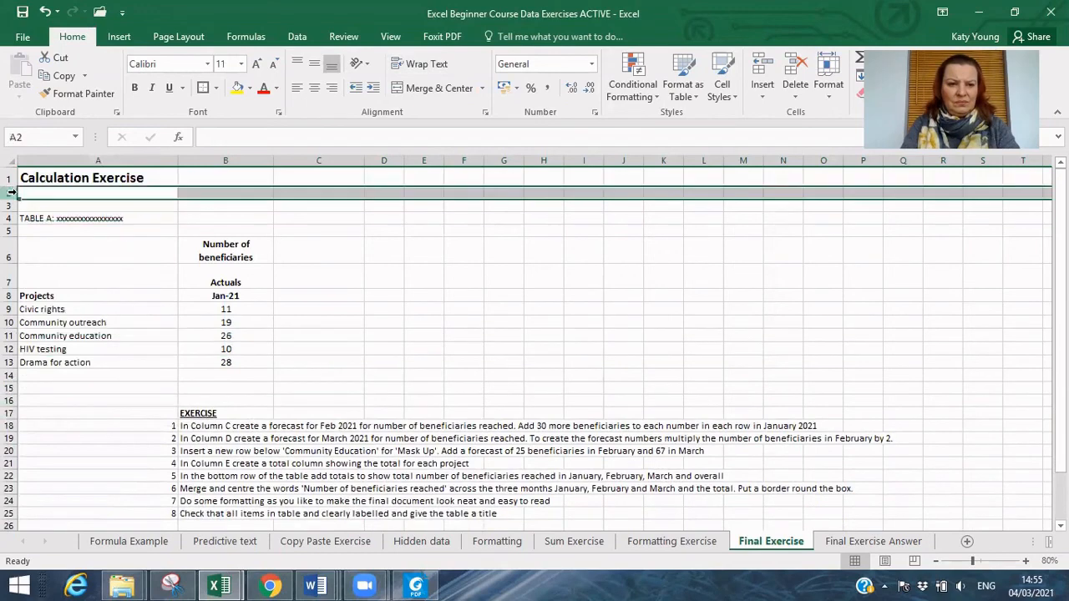
right_click(10, 192)
click(71, 320)
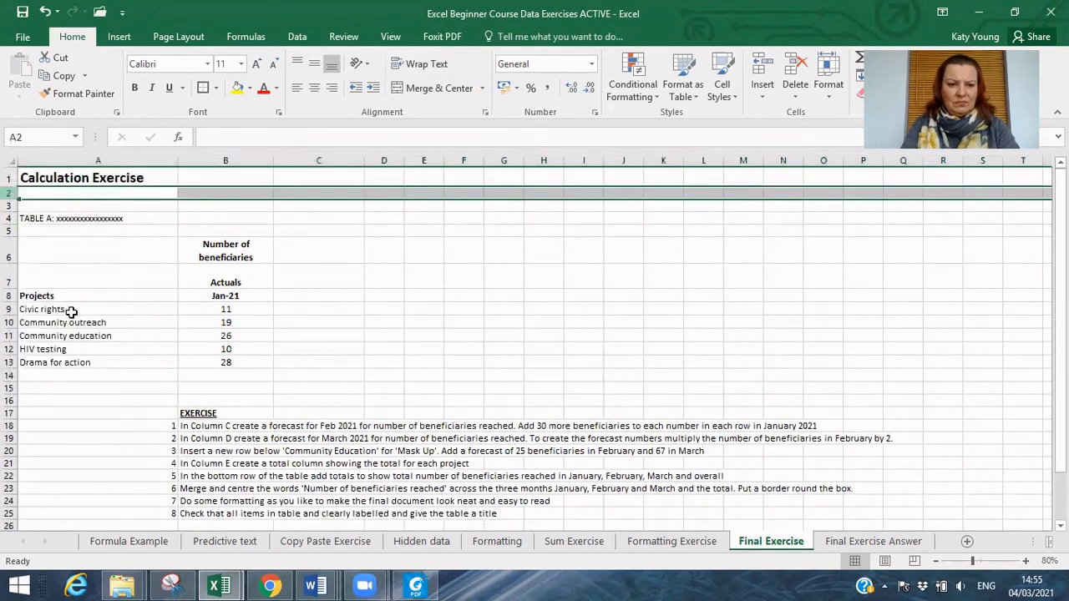
click(358, 324)
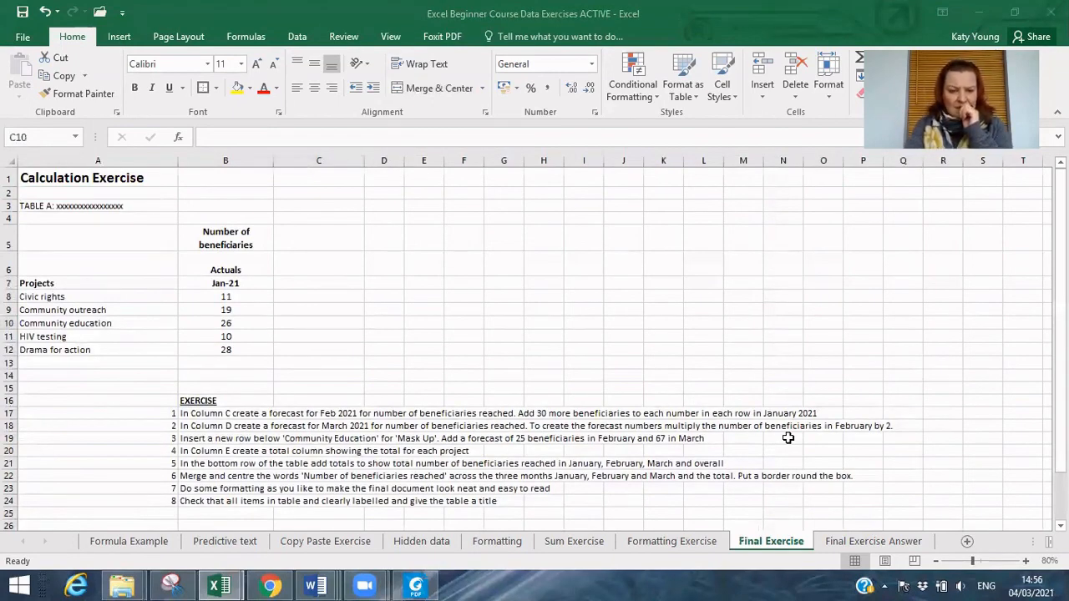
Delete blank row 4 beneath the TABLE A line on the Final Exercise sheet.
click(99, 227)
click(9, 218)
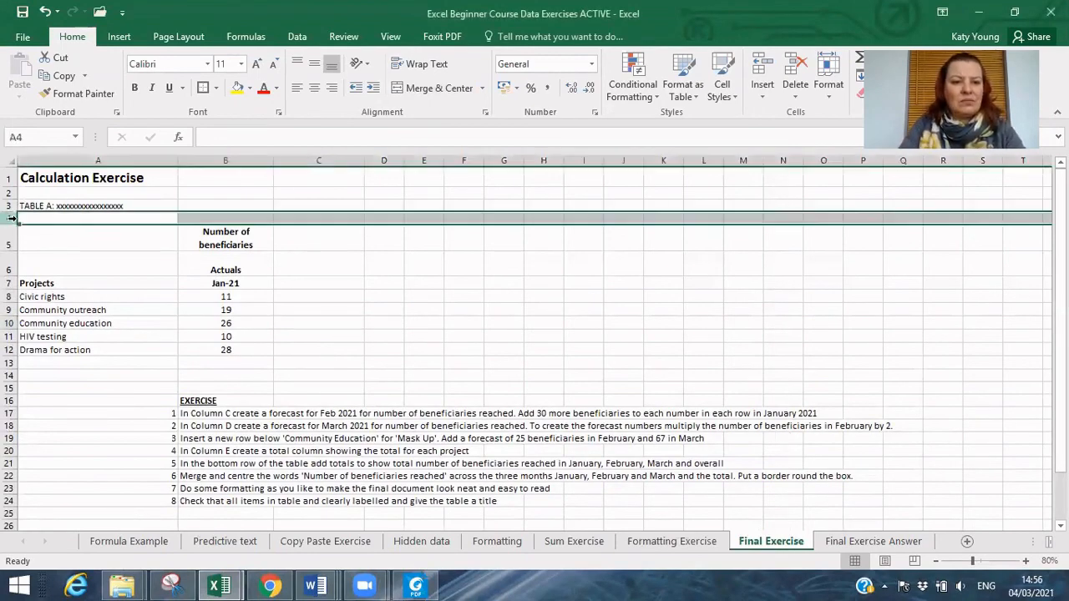
right_click(8, 219)
click(46, 347)
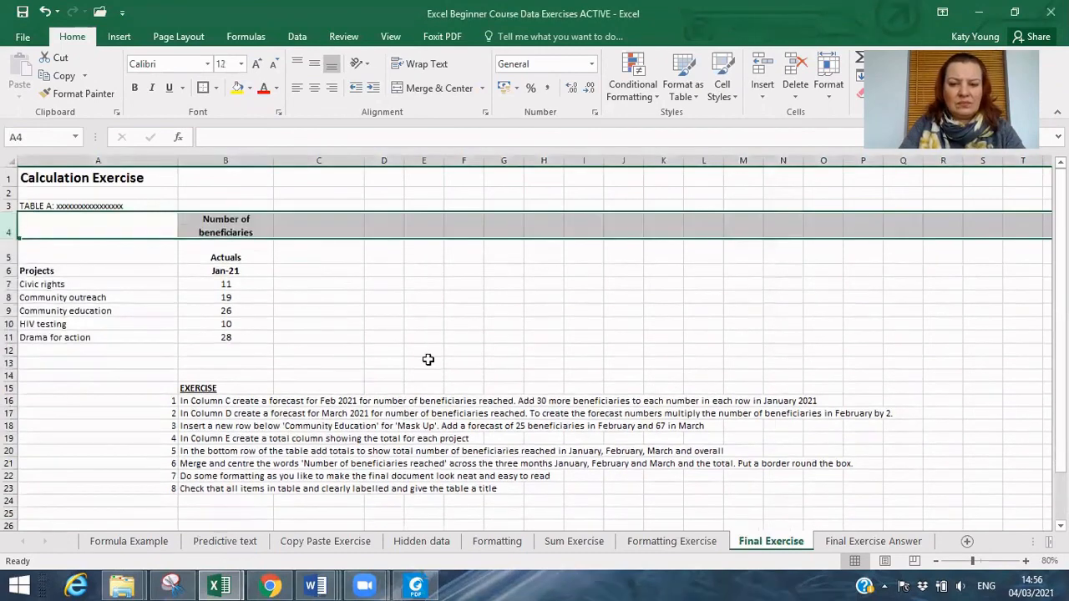
click(425, 361)
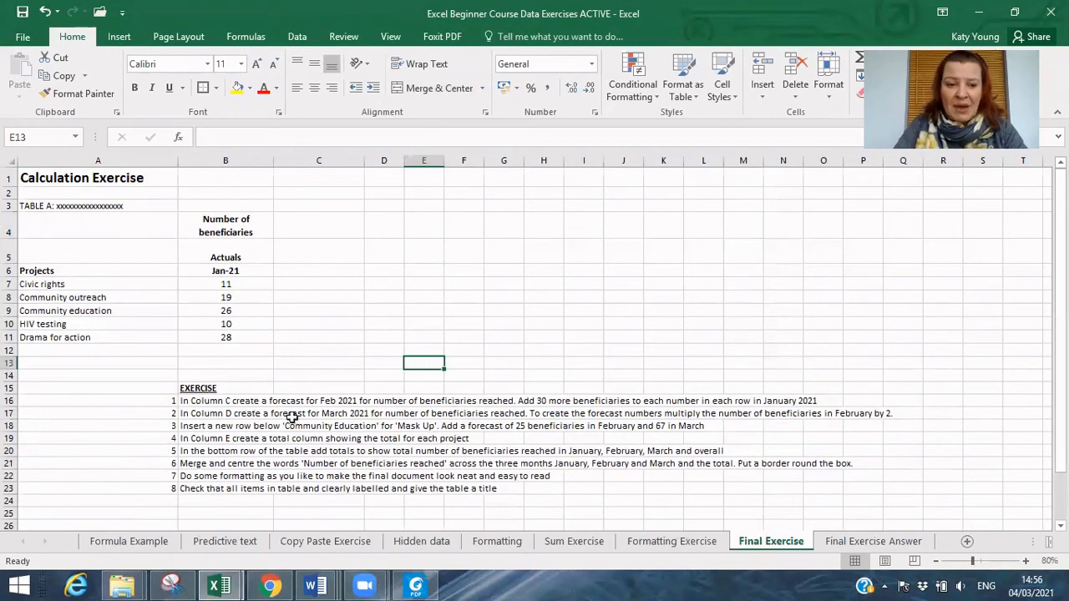
Extend the Jan-21 heading in B6 one cell across to add Feb-21 in C6.
click(215, 404)
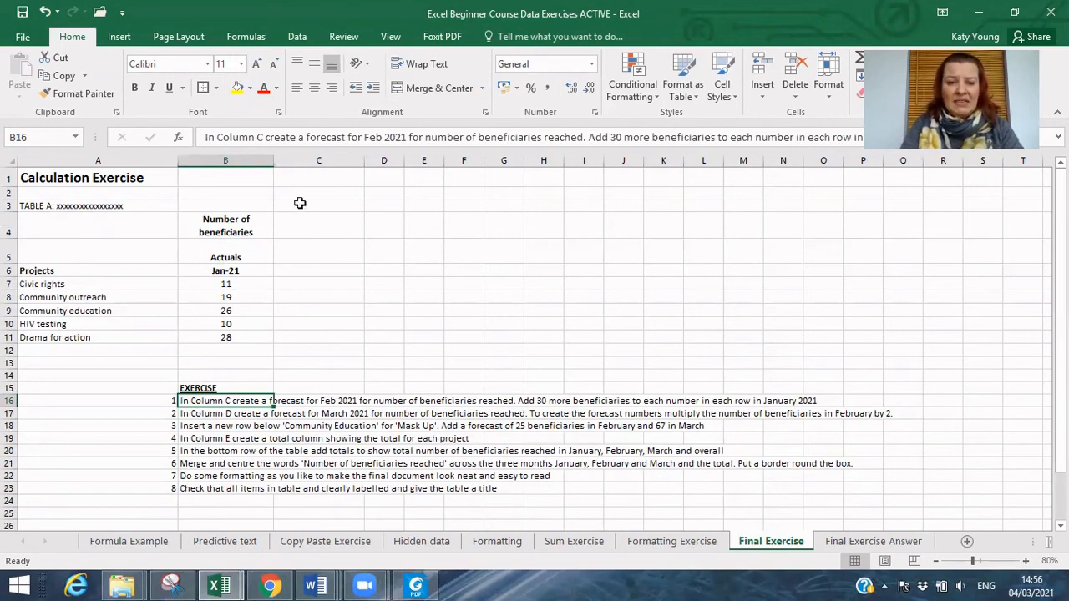
click(250, 272)
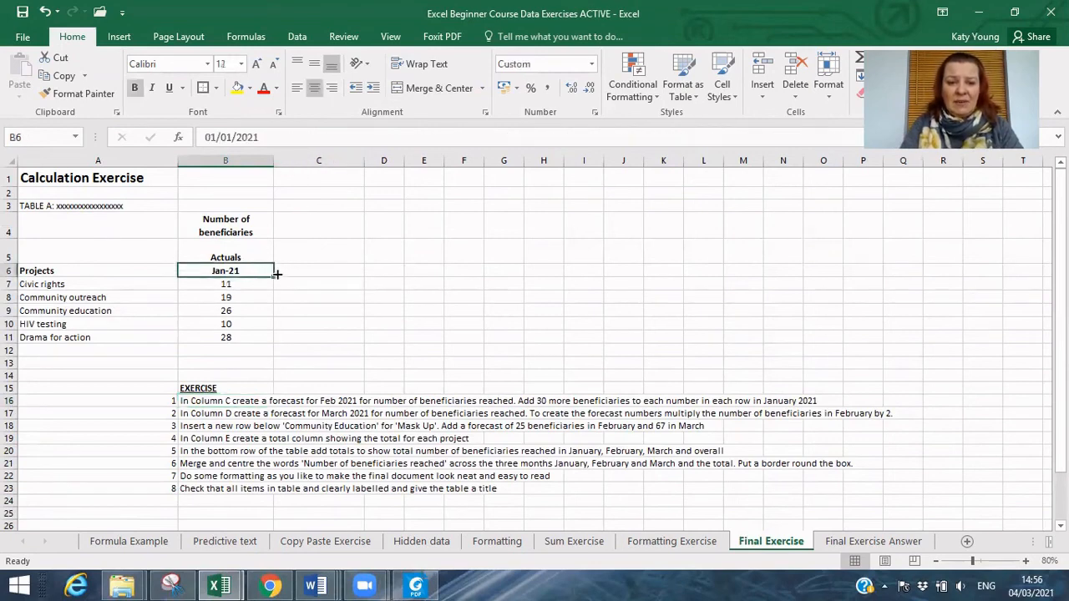
drag(273, 276, 347, 278)
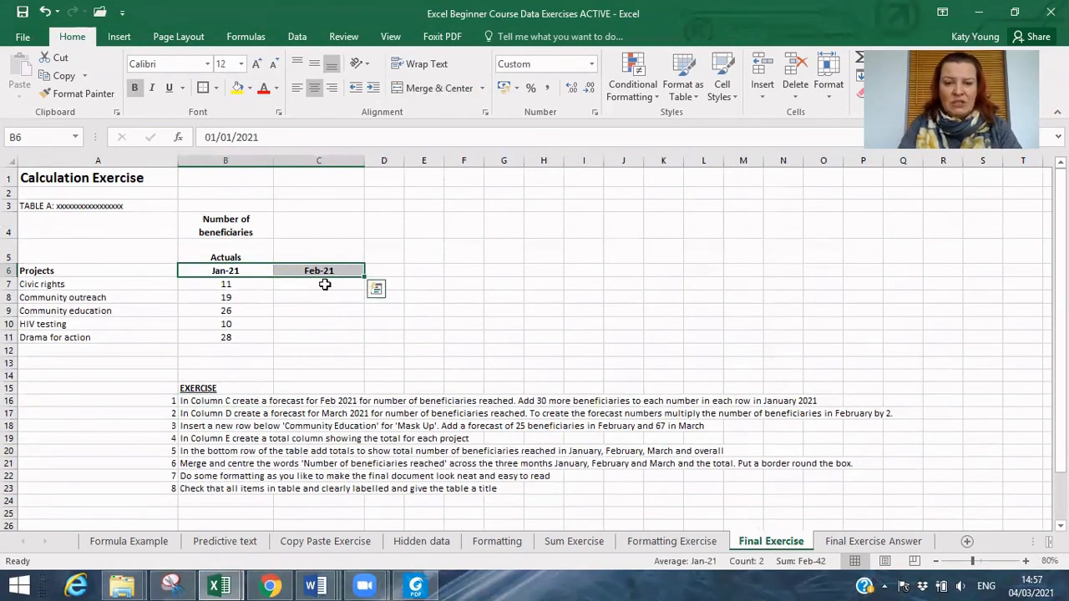
Enter the February forecast formula =B7+30 in C7 and fill it down to C11 for all projects.
click(325, 285)
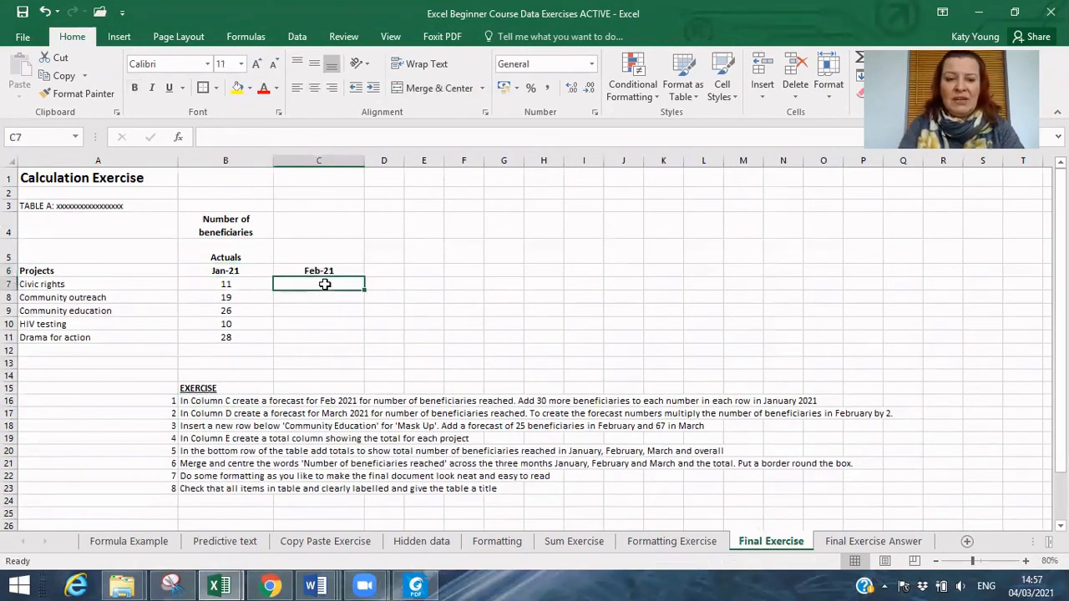
text(=)
key(Left)
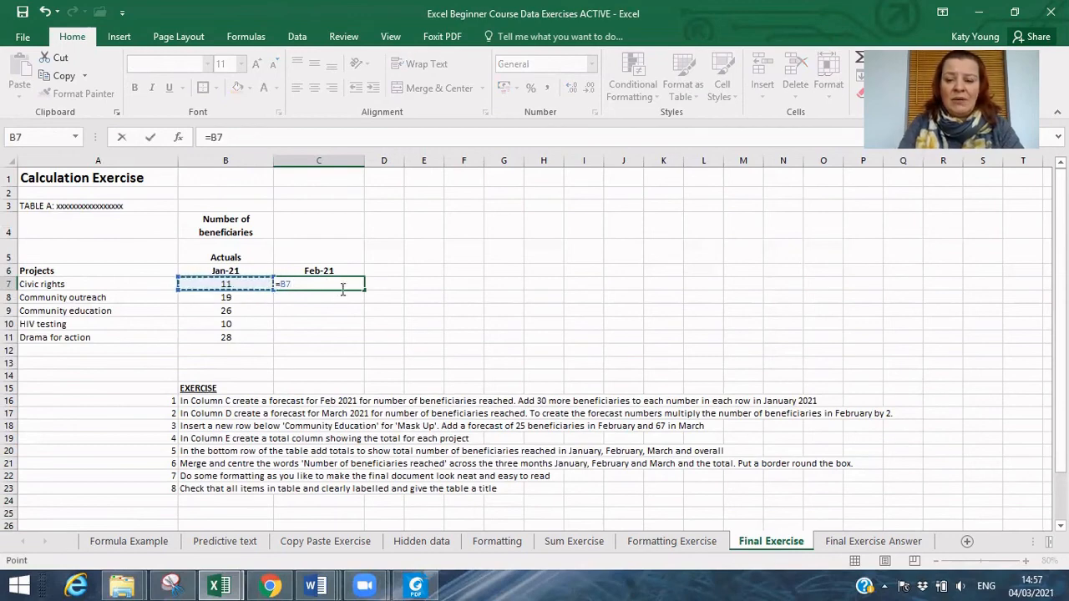
text(+30)
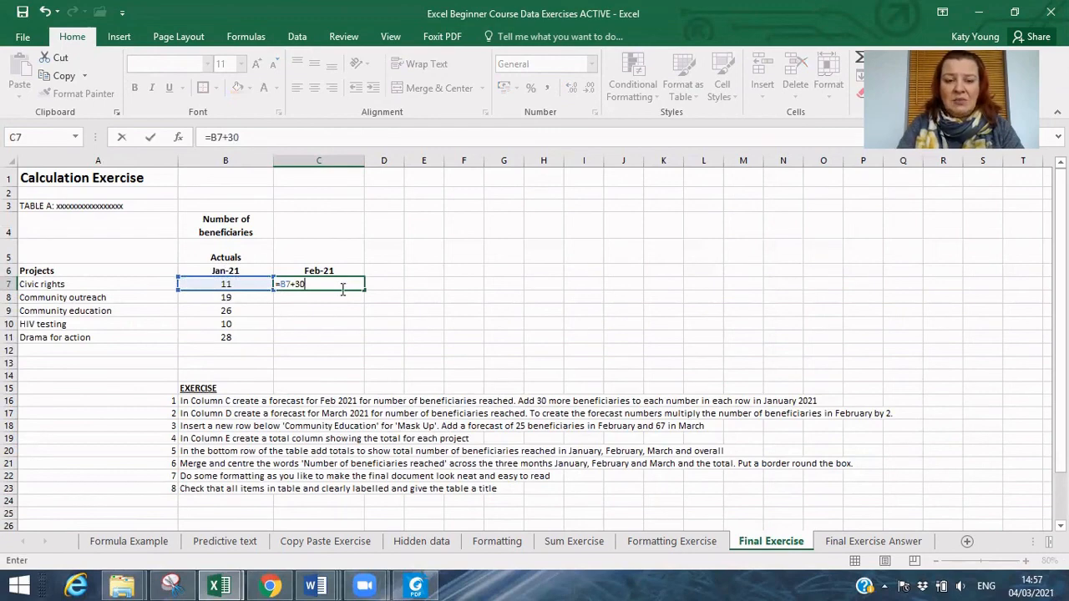
key(Return)
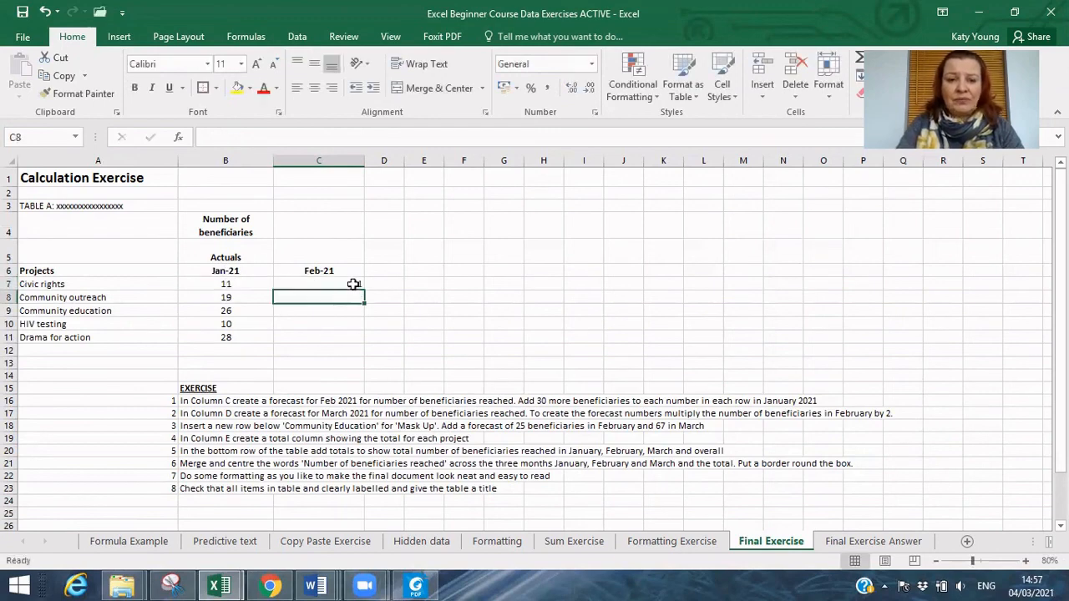
click(353, 285)
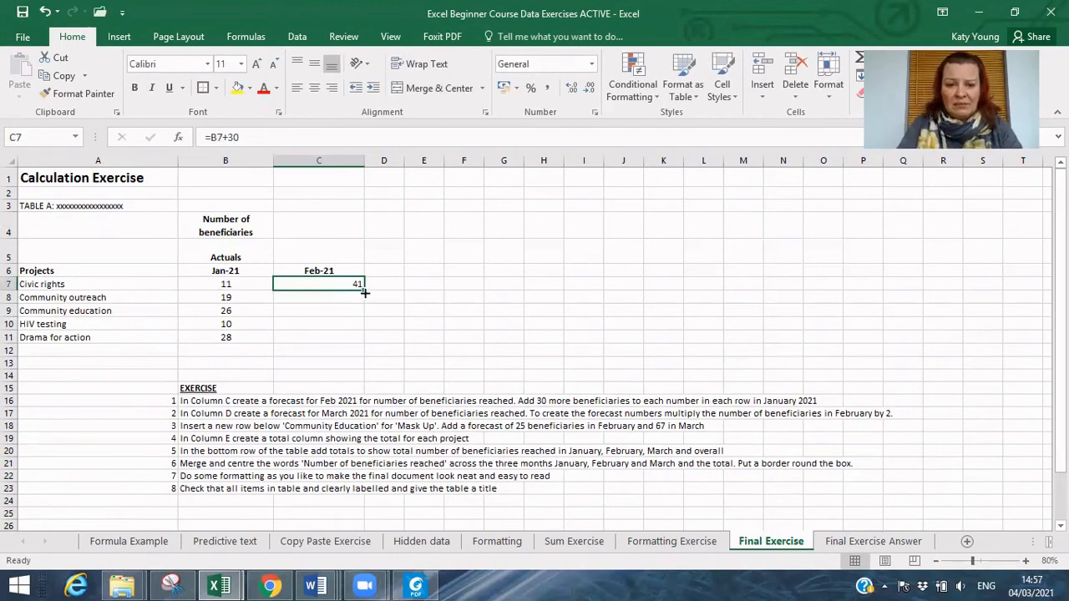
drag(364, 292, 359, 341)
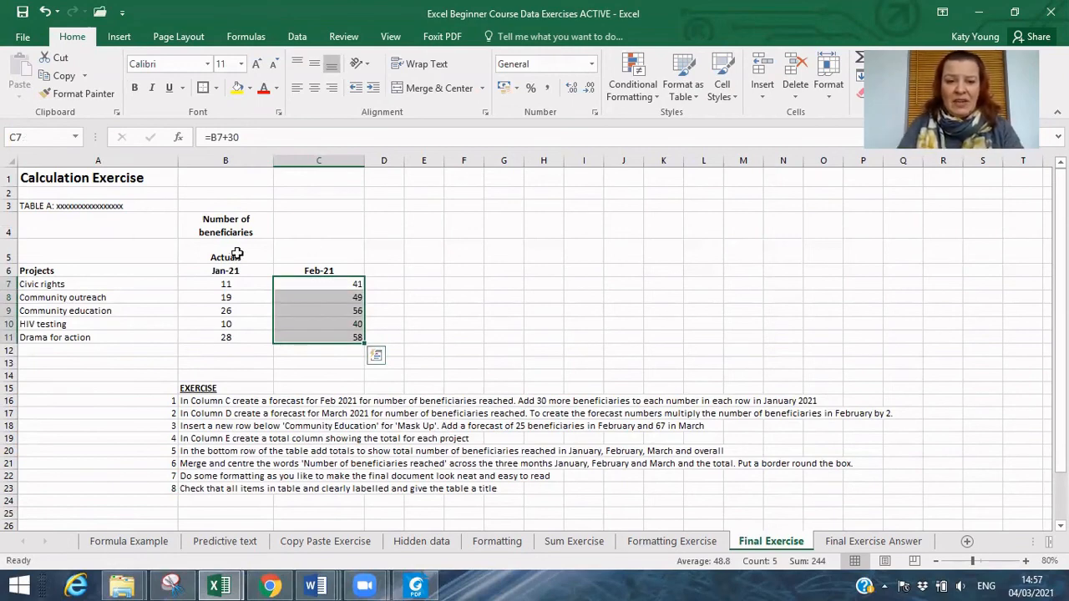
Label the Feb-21 column as Forecast in C5, in line with the Actuals label.
click(236, 254)
key(Right)
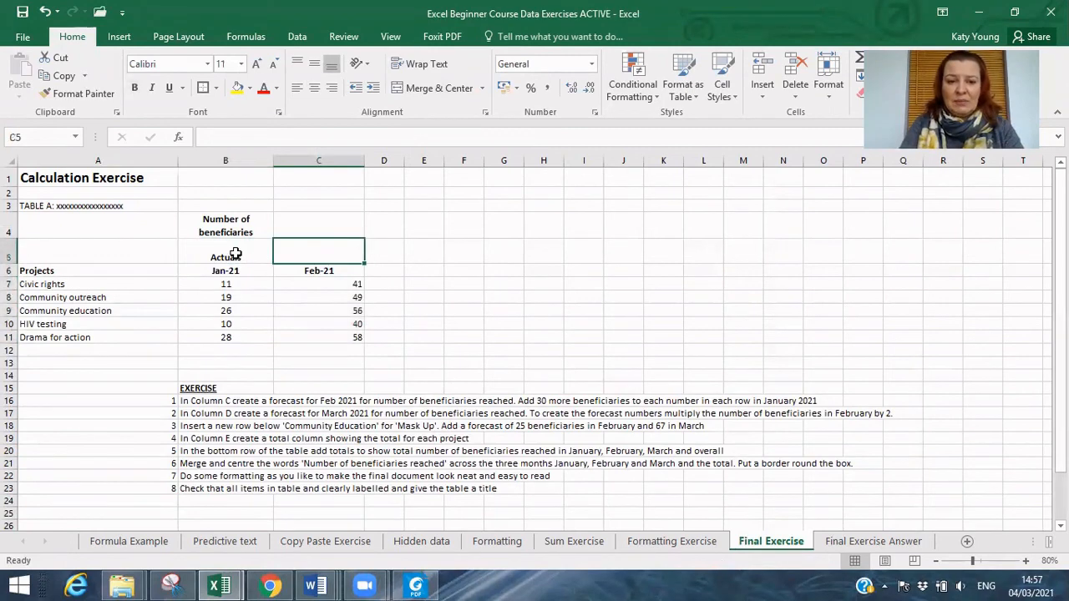
text(Fore)
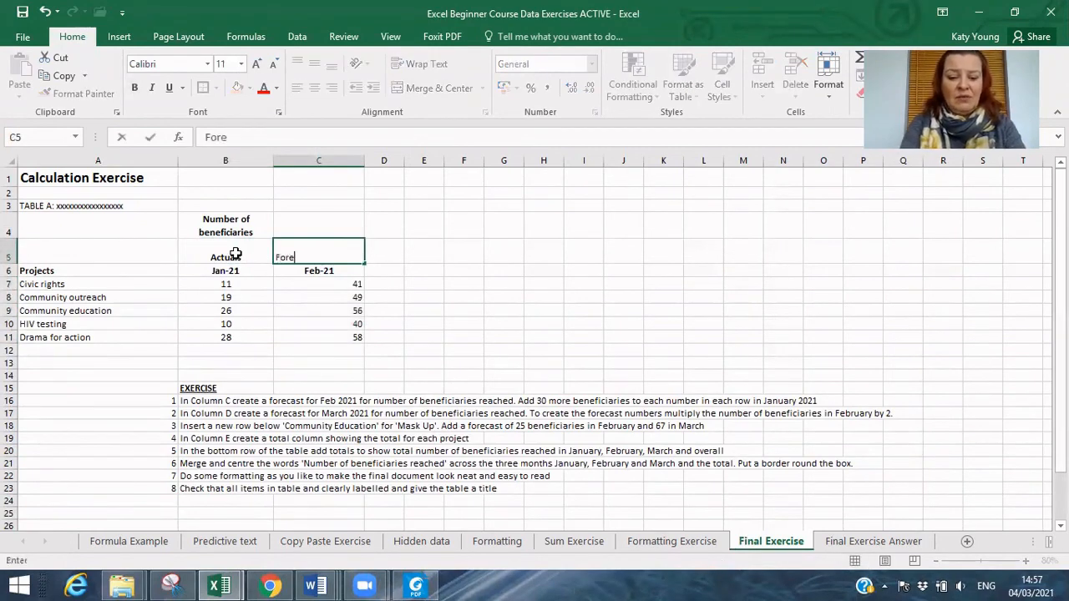
text(cast)
key(Return)
key(Up)
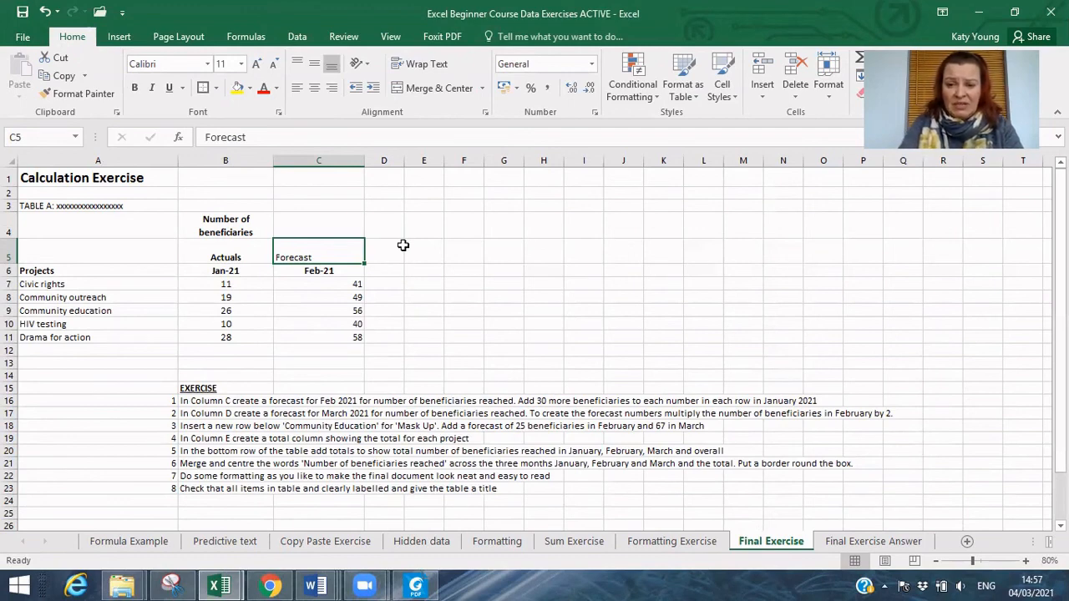
Extend the month headings to Mar-21 in D6 and label that column Forecast in D5.
click(337, 270)
drag(365, 277, 403, 275)
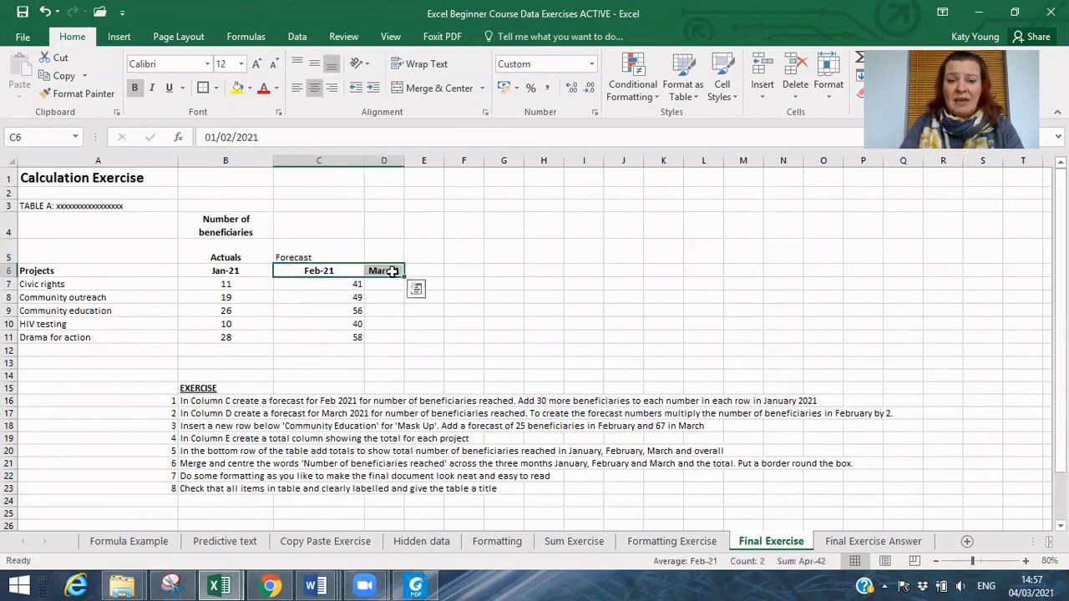
click(391, 254)
text(Fo)
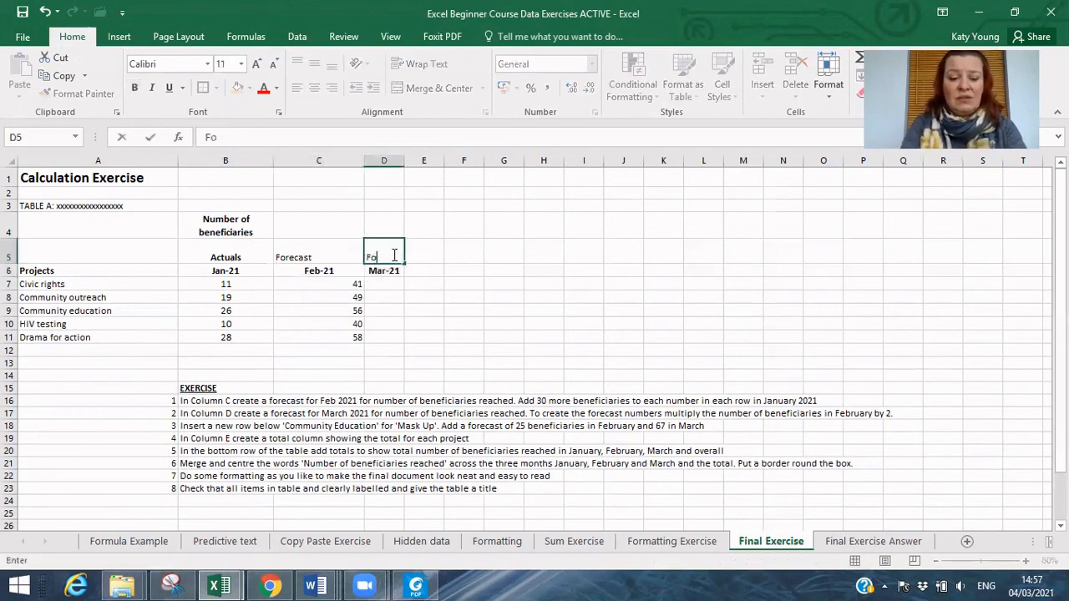
text(recast)
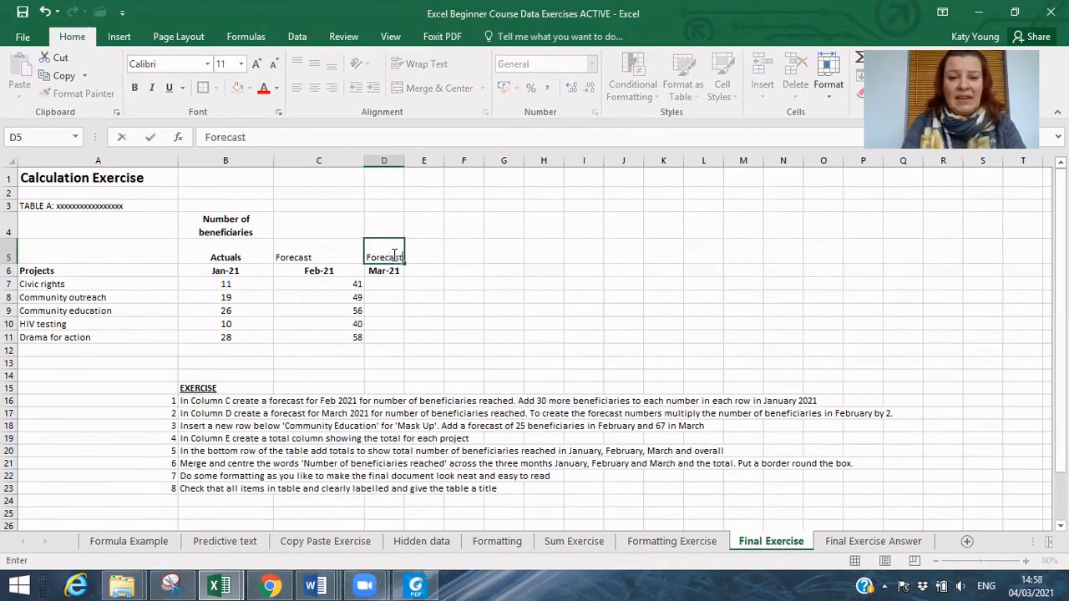
key(Return)
key(Return)
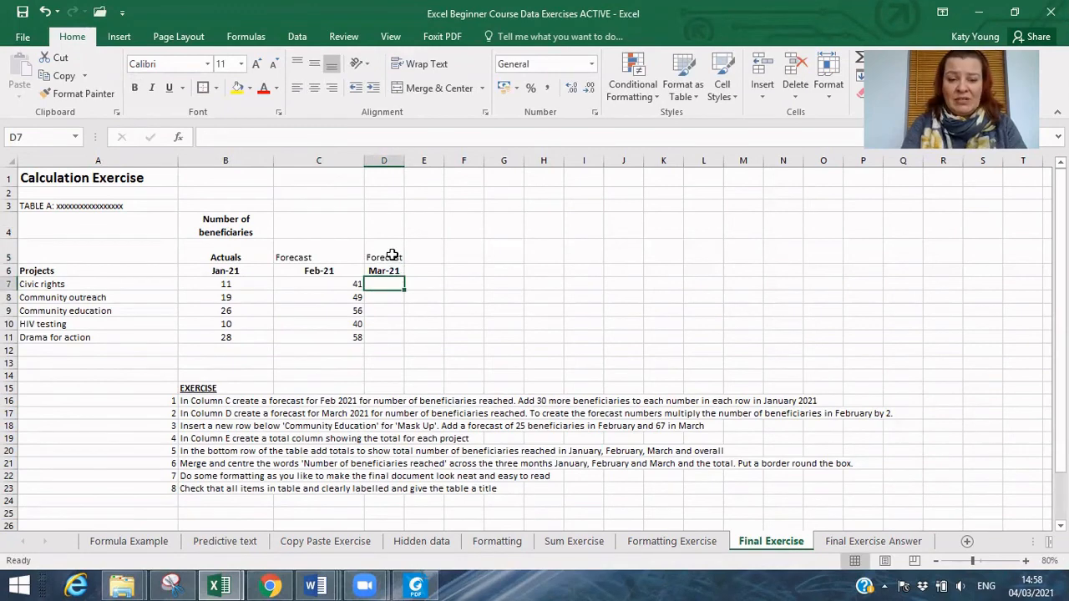
Enter the March forecast formula =C7*2 in D7 and fill it down to D11 for all projects.
text(=)
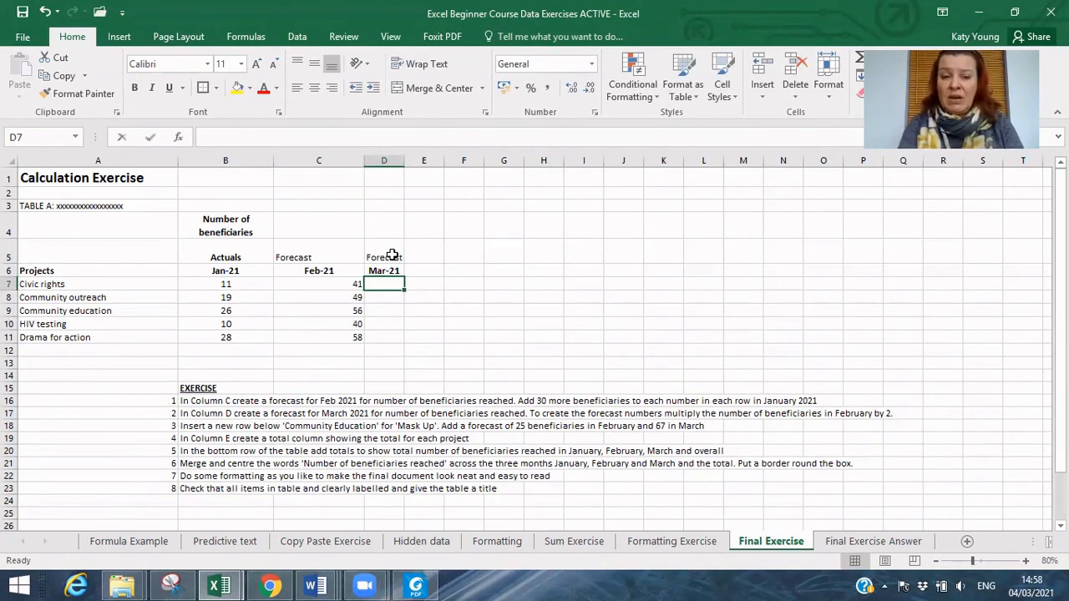
click(350, 284)
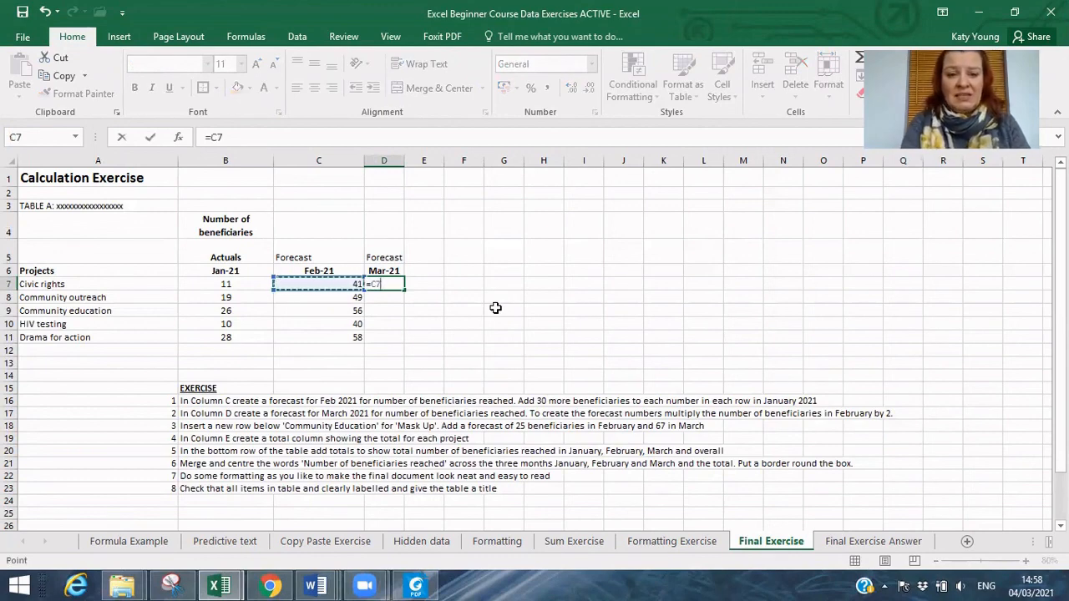
text(*)
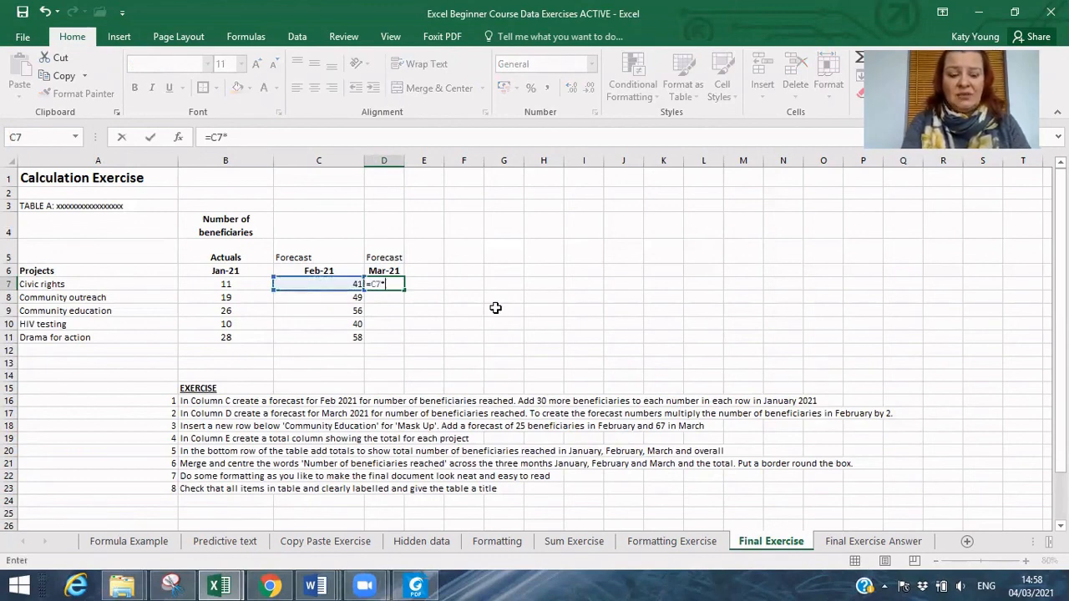
text(2)
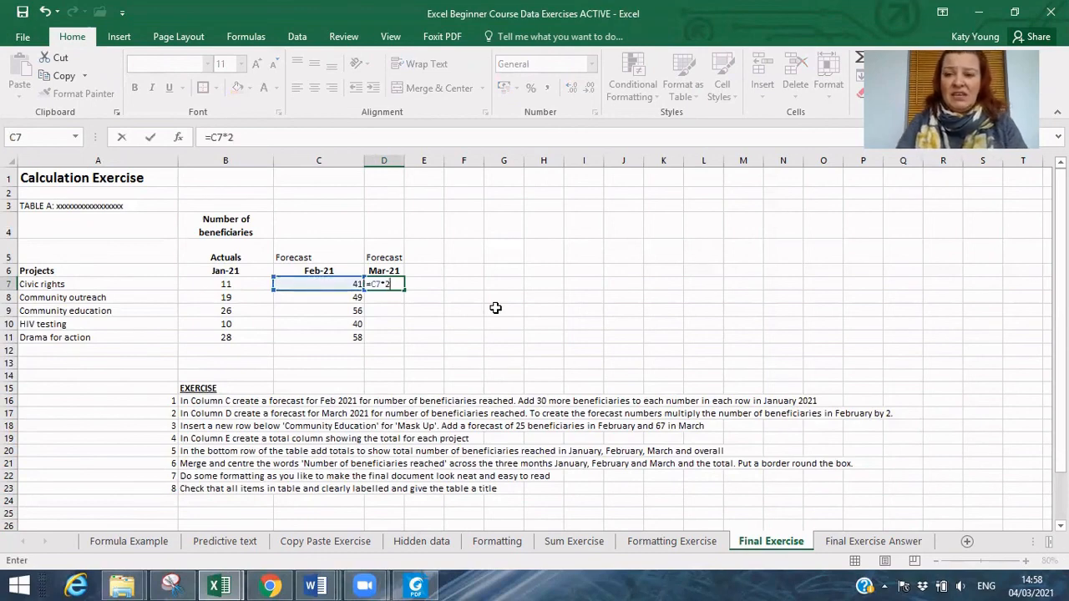
key(Return)
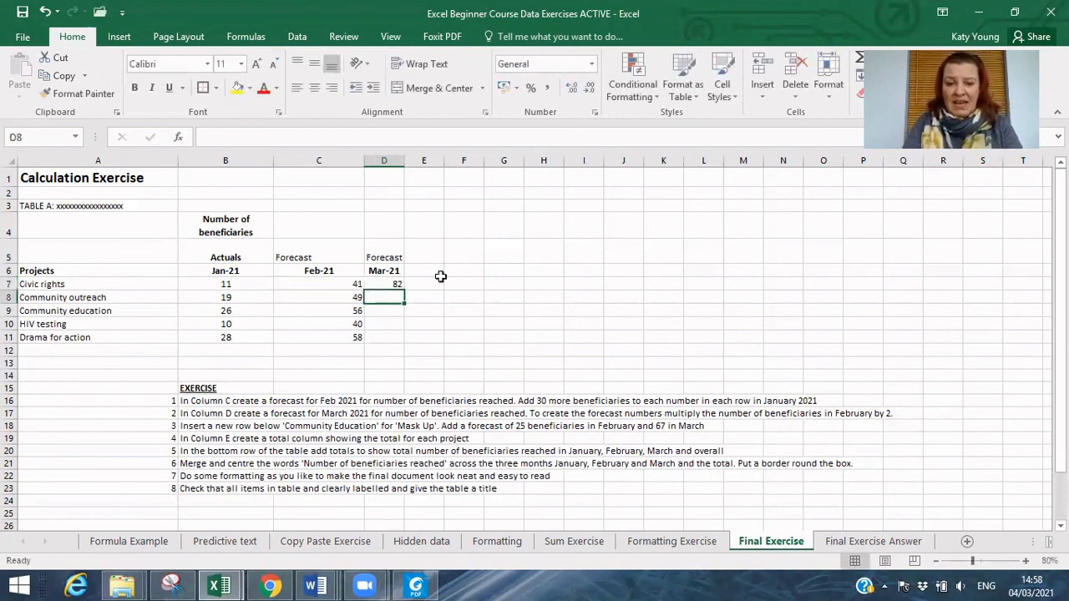
click(395, 284)
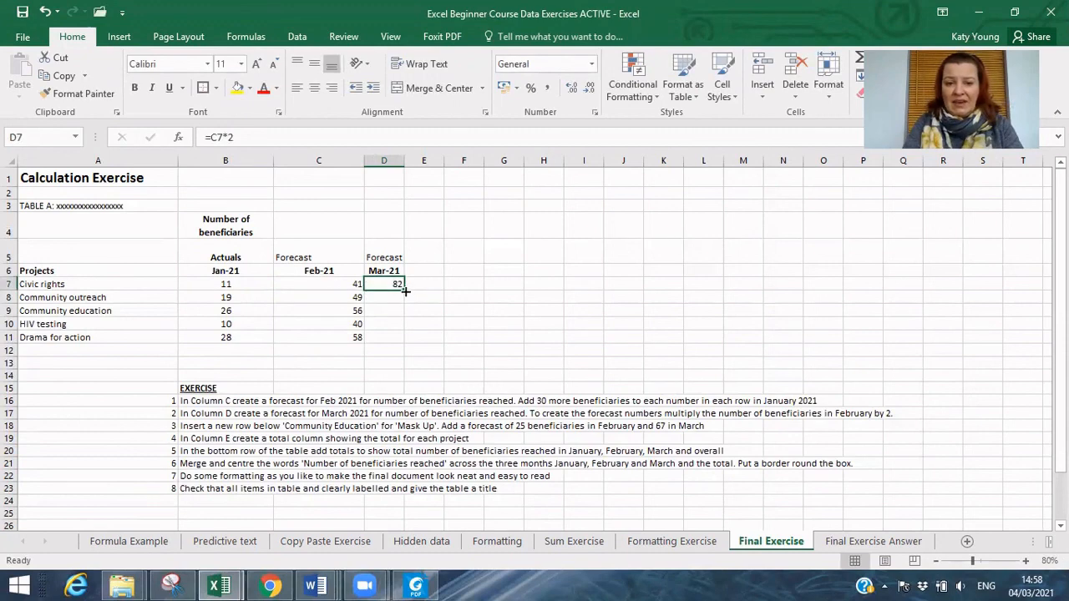
drag(404, 290, 403, 340)
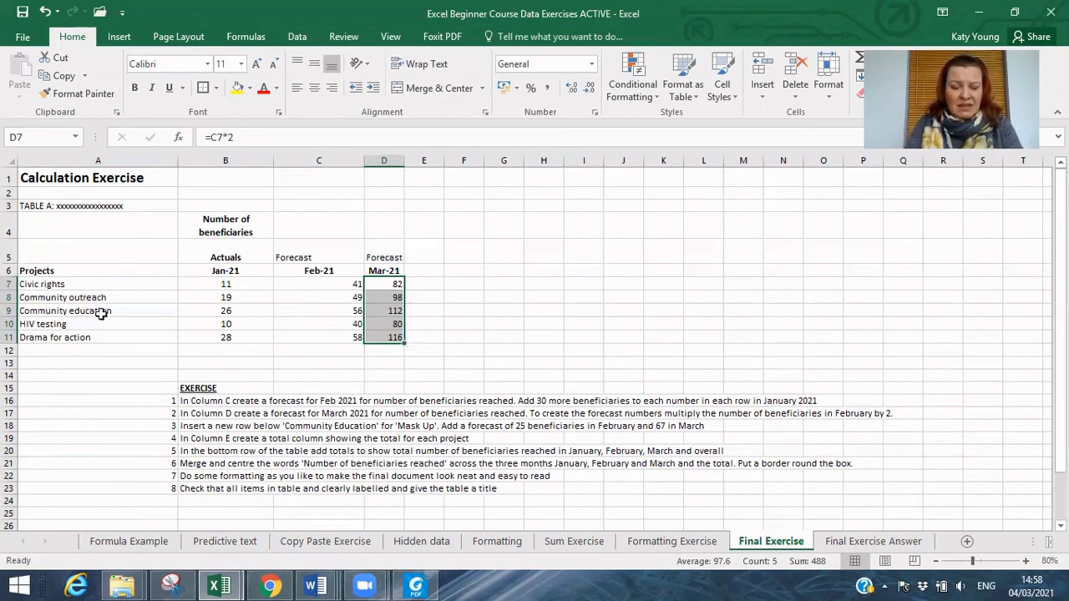
Insert a new row 10 below Community education and name the project Mask Up.
click(10, 324)
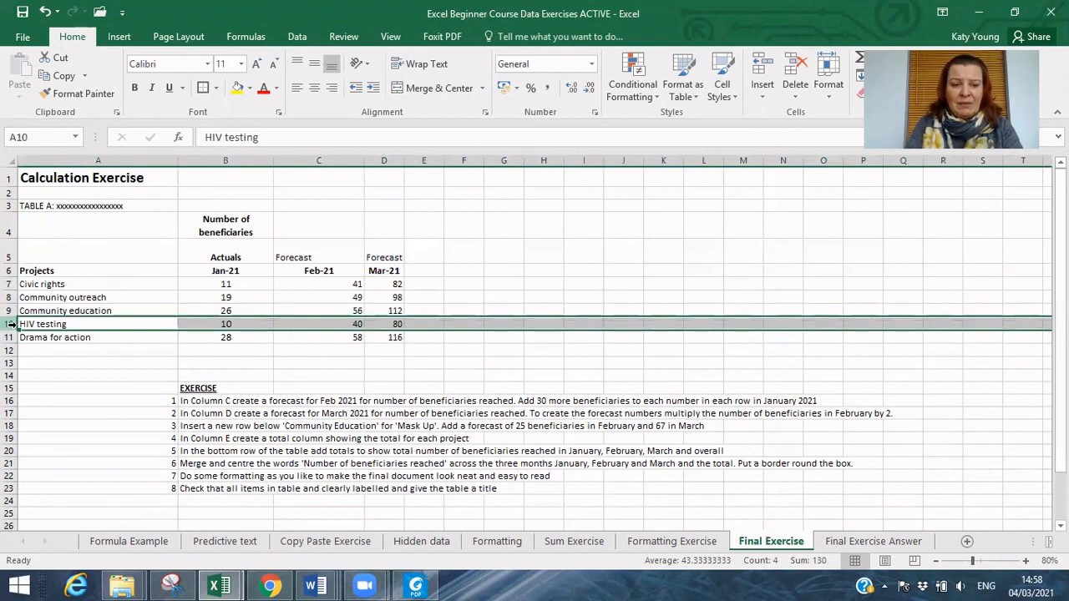
right_click(11, 324)
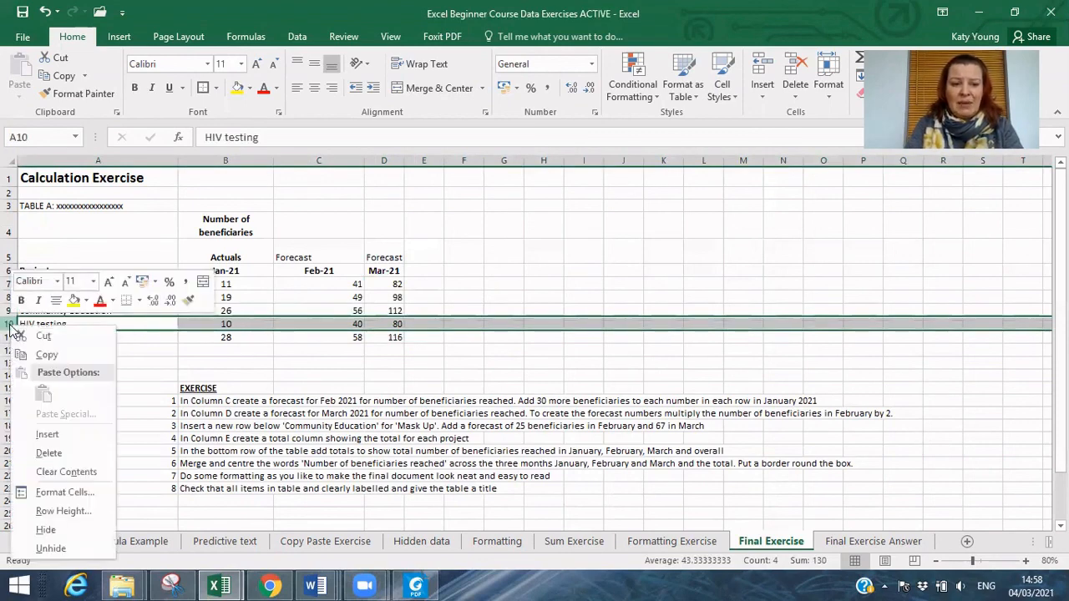
click(47, 435)
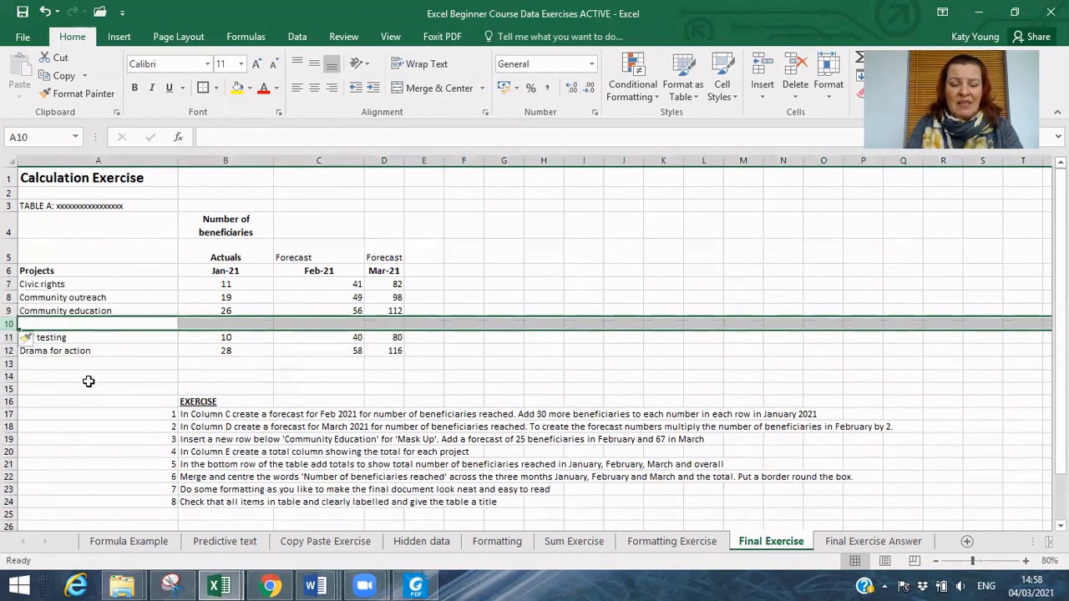
click(88, 364)
click(55, 324)
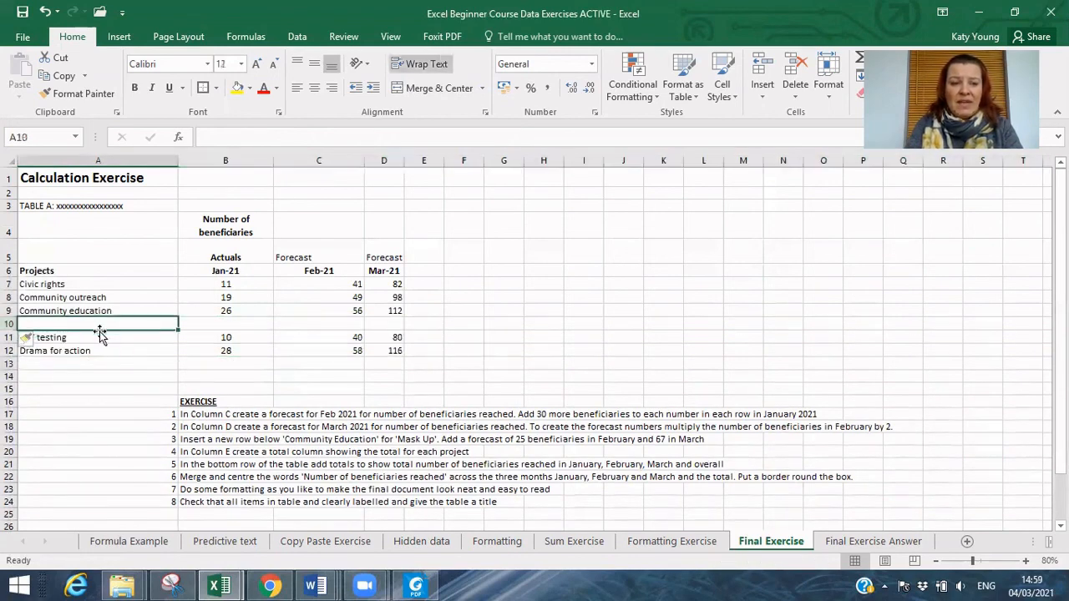
text(Mask U)
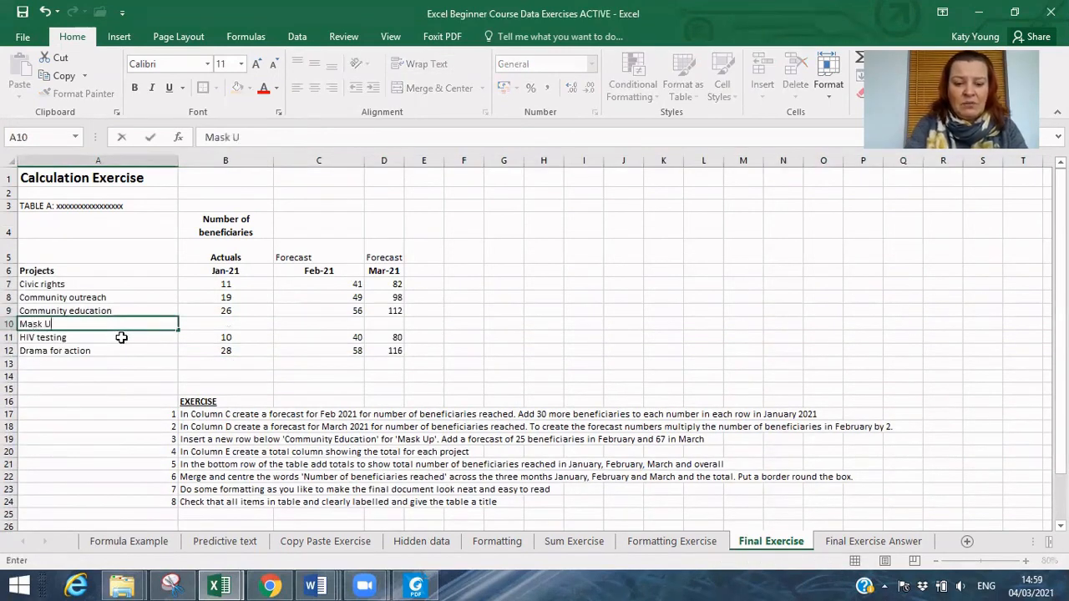
text(p)
key(Return)
key(Up)
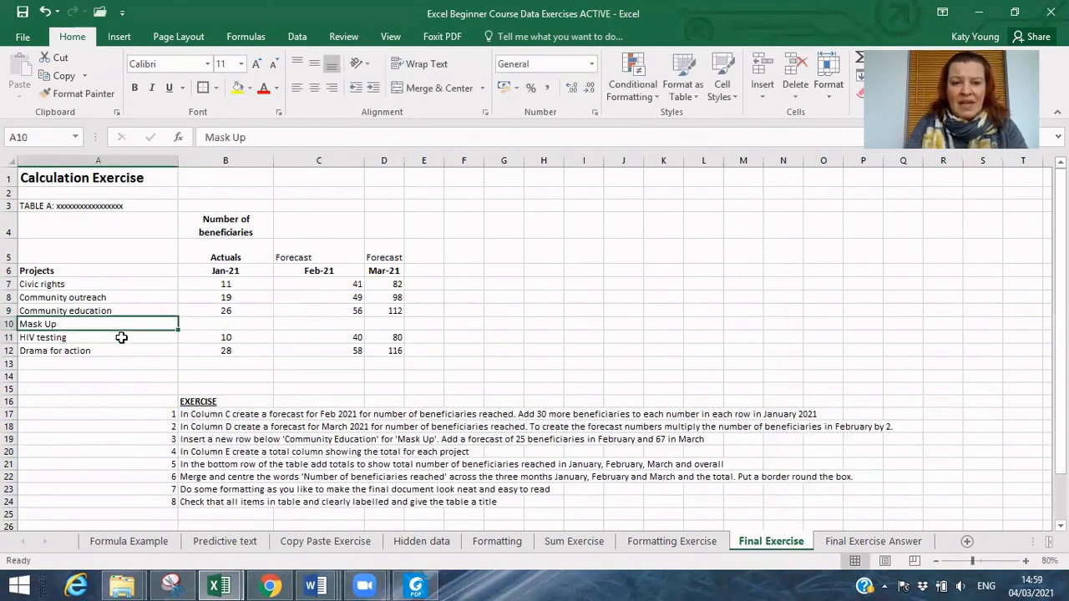
Enter 0 January beneficiaries and a February forecast of 25 in the Mask Up row.
key(Right)
text(0)
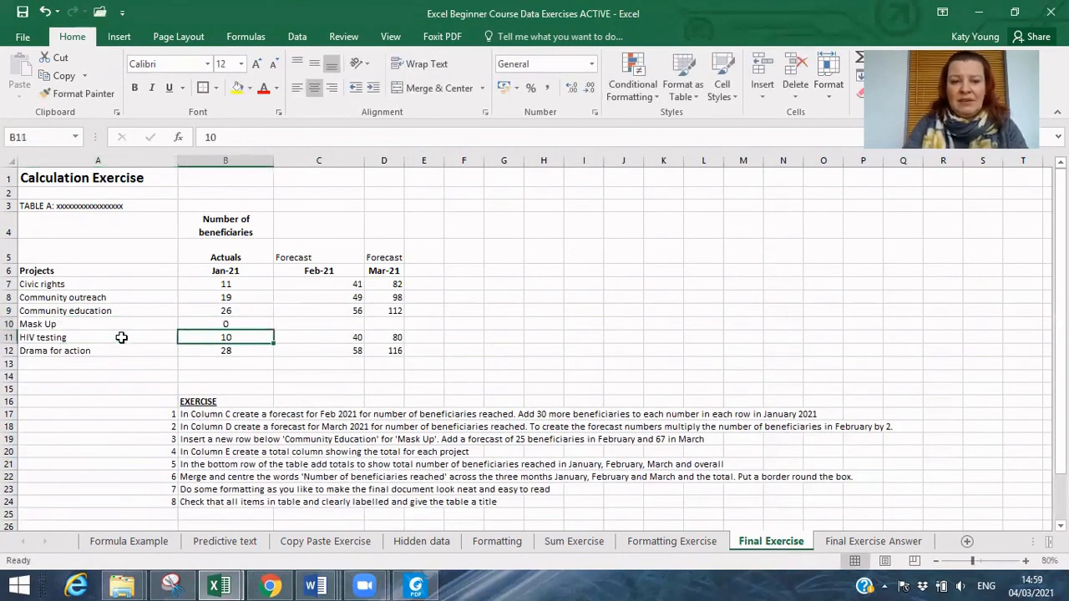
key(Right)
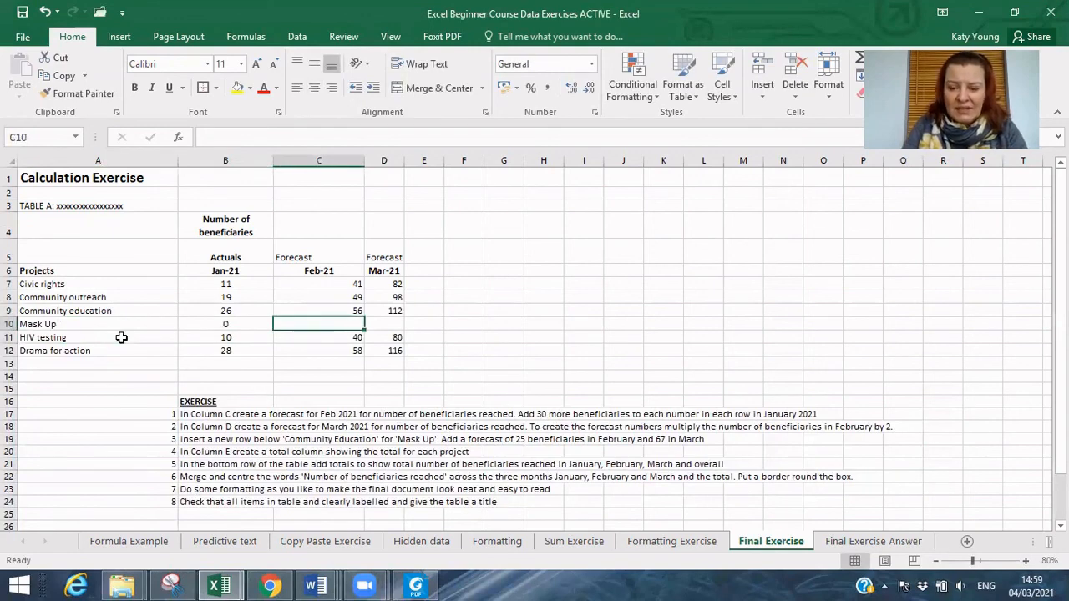
text(25)
key(Return)
key(Up)
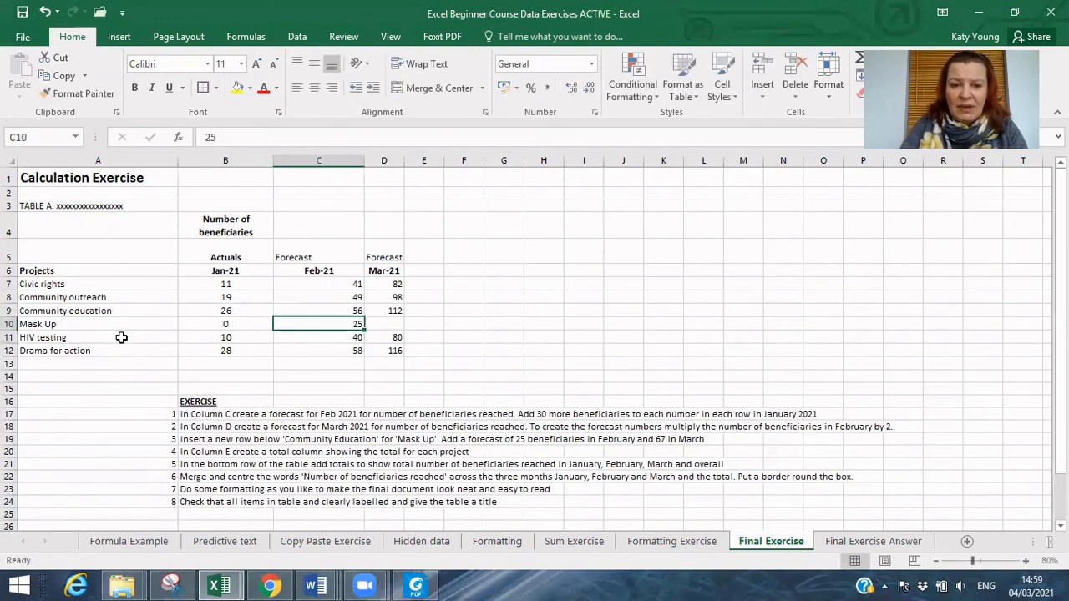
Enter a March forecast of 67 beneficiaries in the Mask Up row.
key(Right)
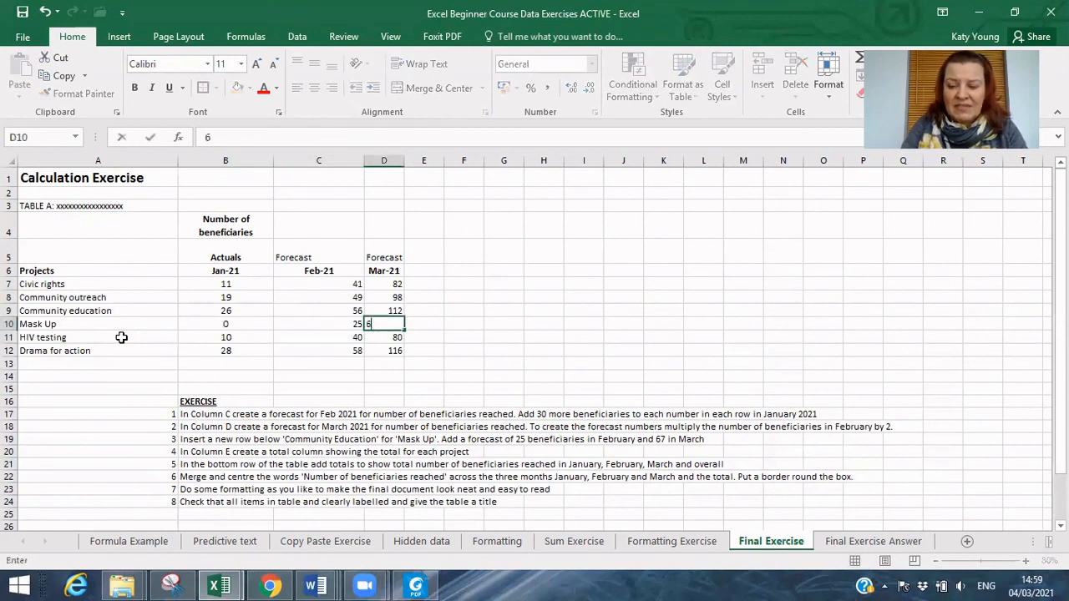
text(67)
key(Return)
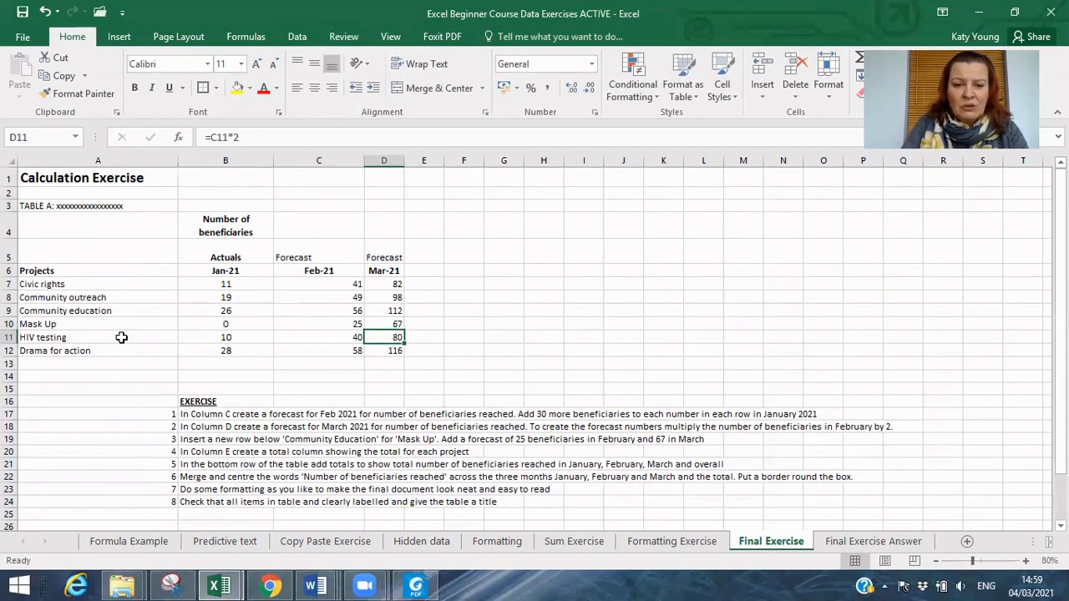
Add the heading TOTAL in E6, beside the Mar-21 column heading.
key(Right)
key(Up)
key(Up)
key(Up)
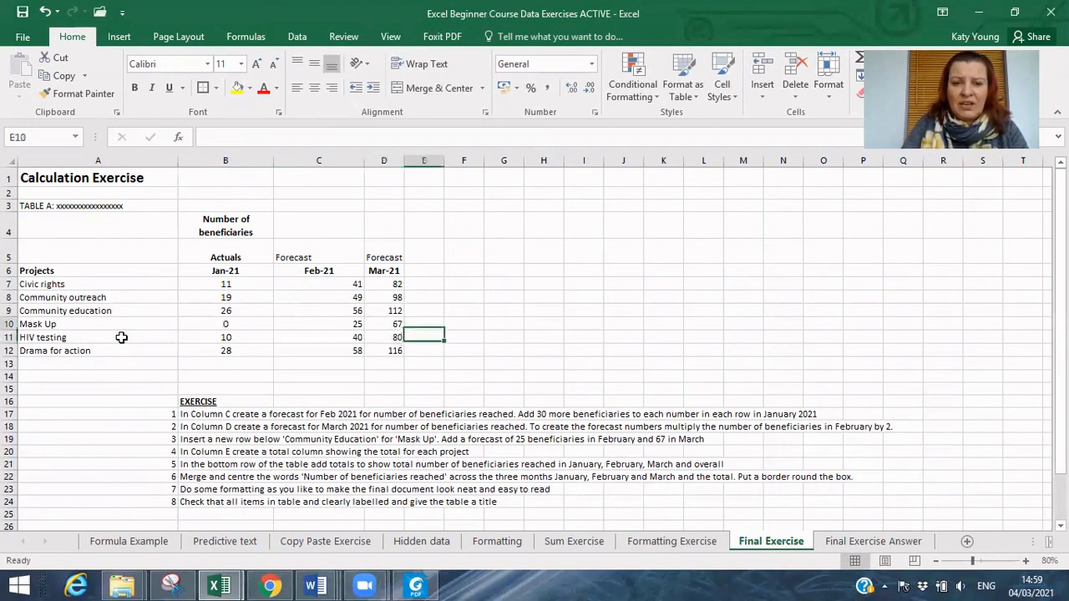
key(Up)
key(Up)
text(T)
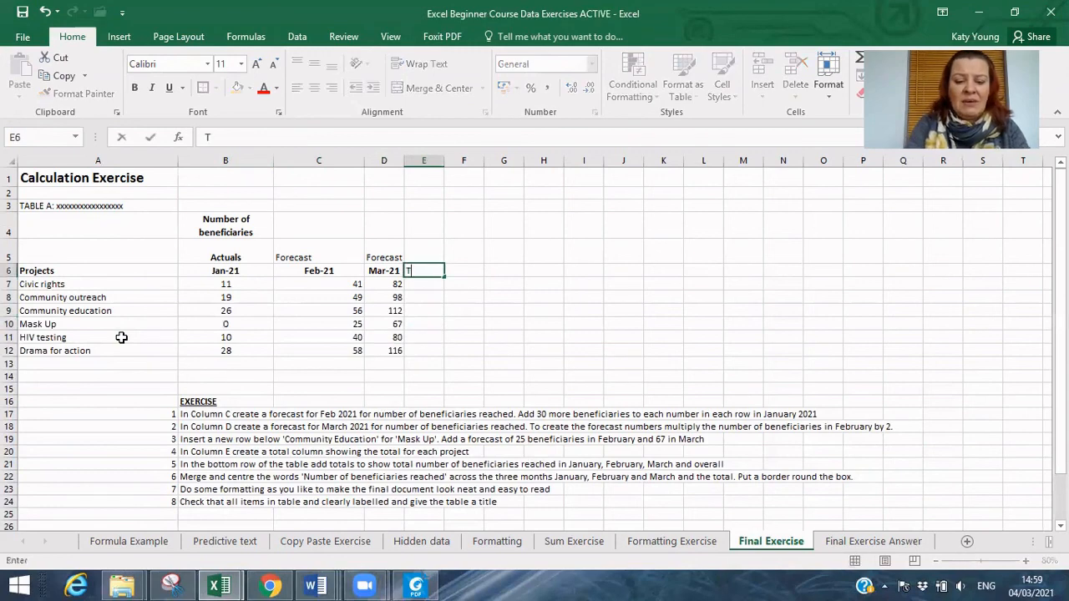
text(OTAL)
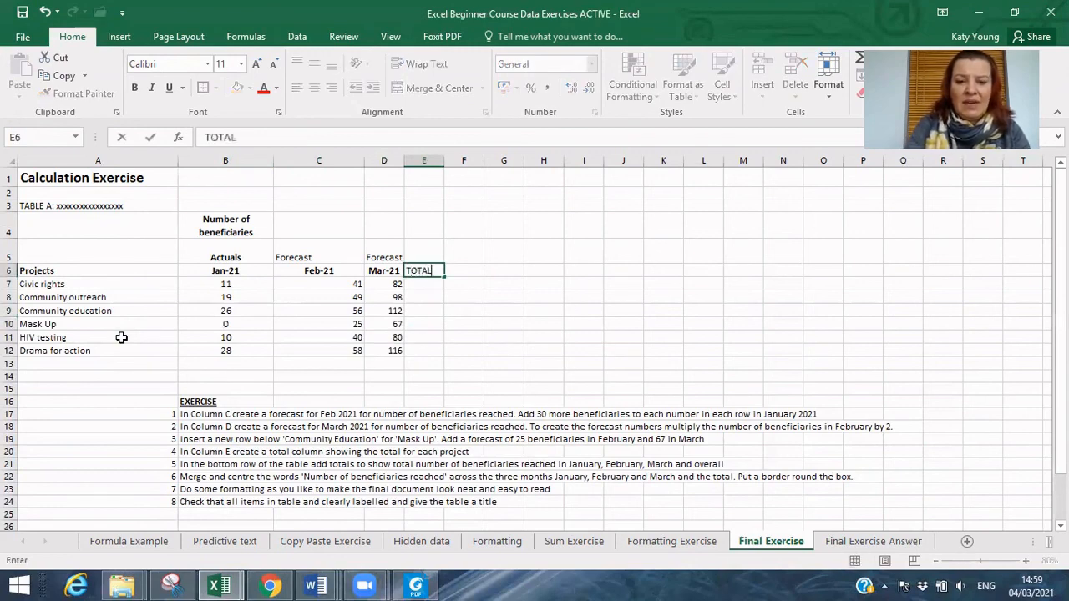
key(Return)
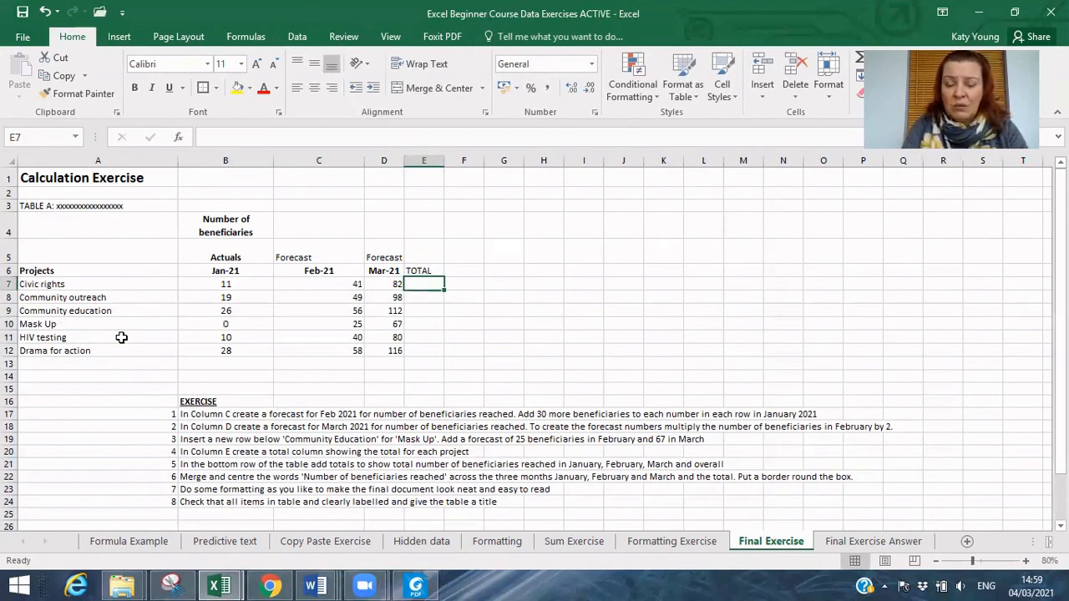
Total Civic rights in E7 with =SUM(B7:D7) and fill the formula down to E12 for all projects.
text(=)
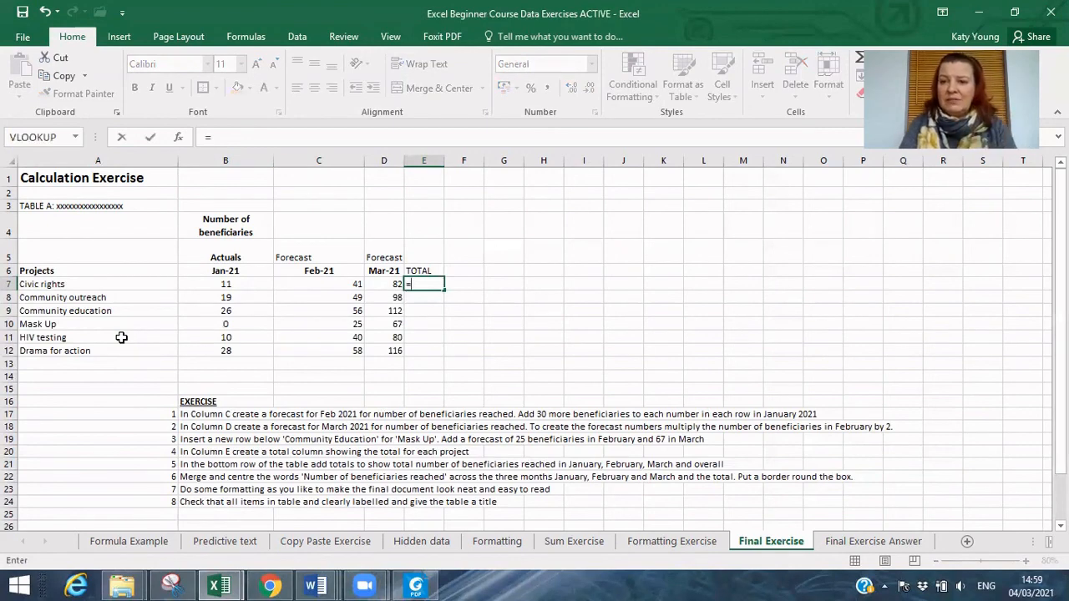
click(861, 60)
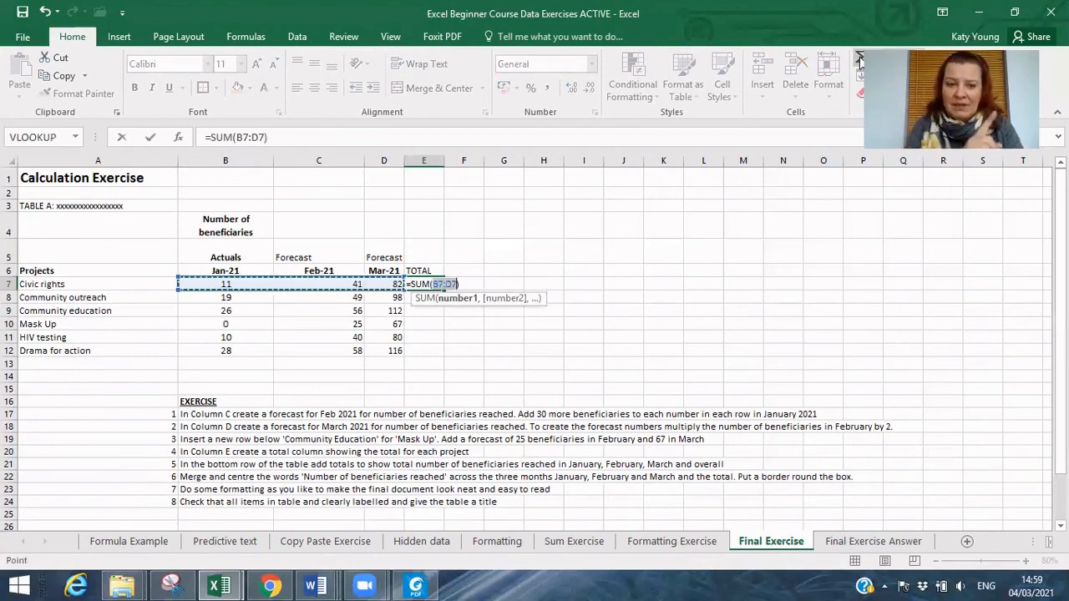
key(Return)
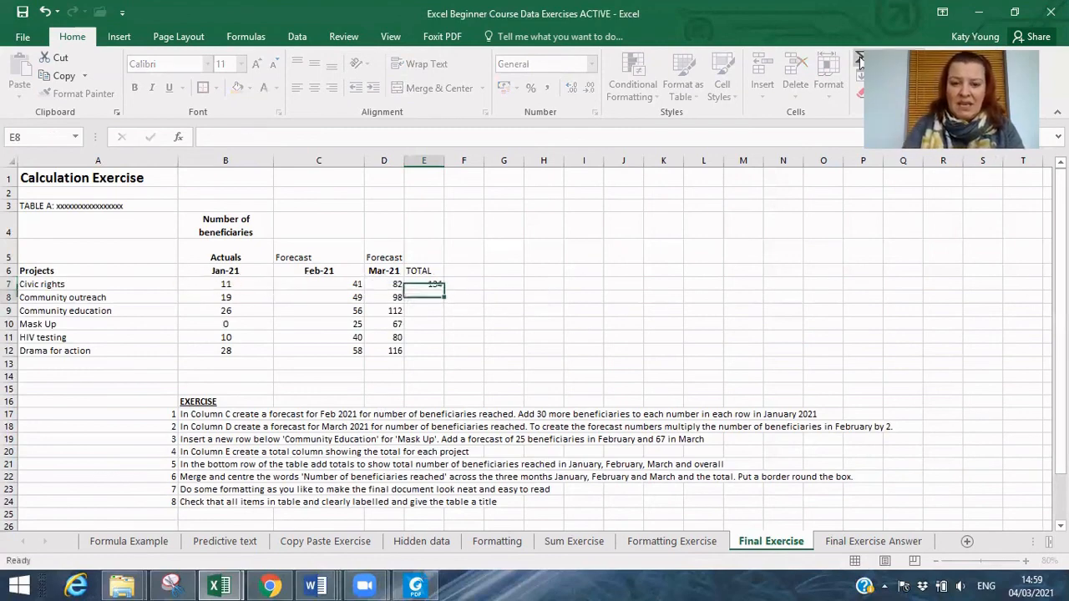
click(440, 284)
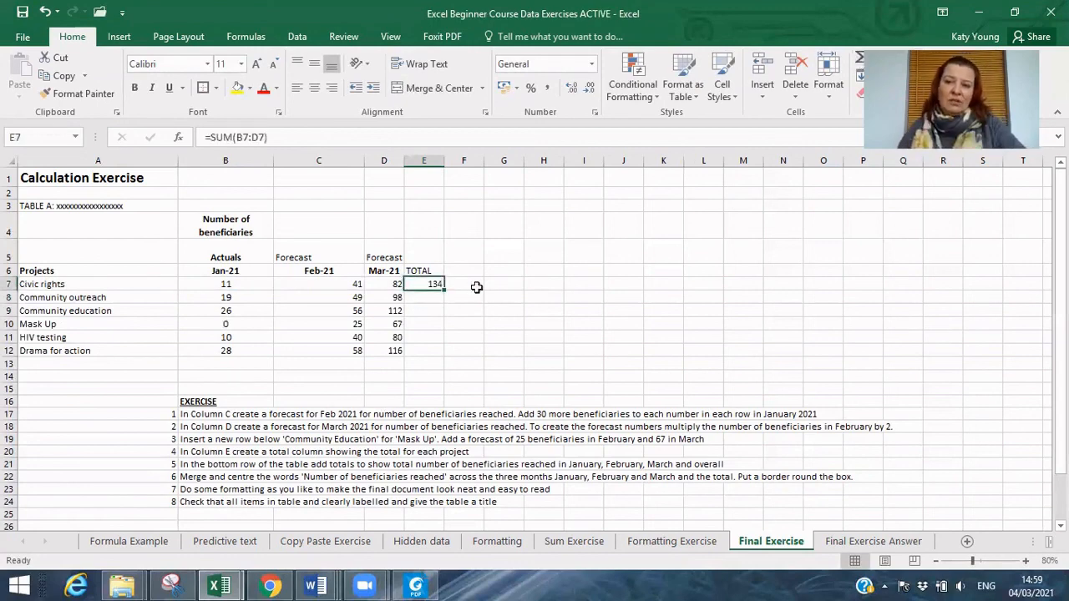
drag(445, 289, 444, 354)
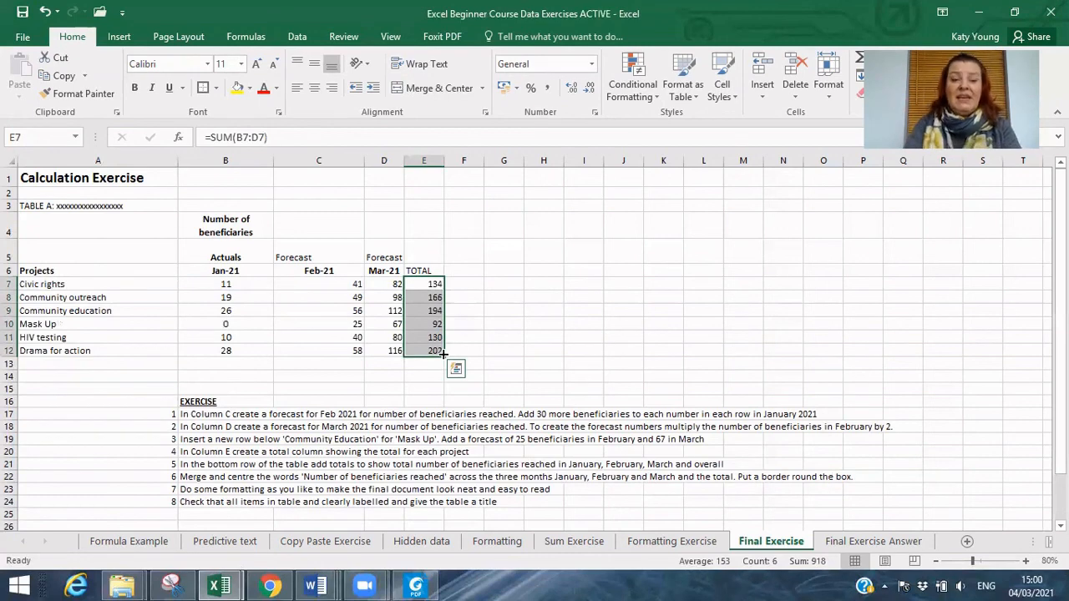
Label the row below Drama for action as TOTAL BENEFICIARIE in A13.
click(100, 364)
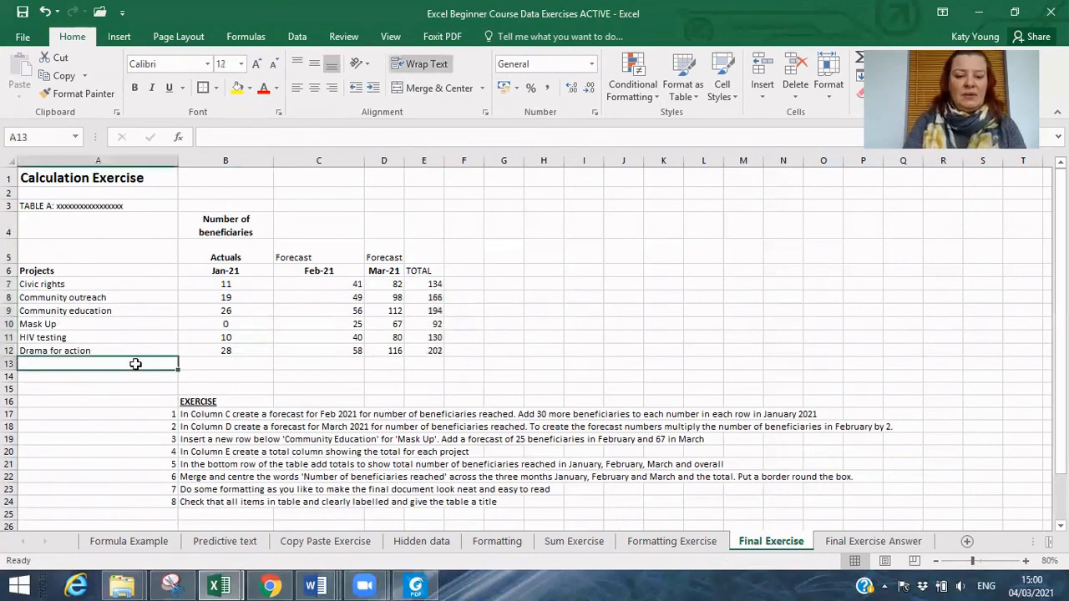
text(TOTAL)
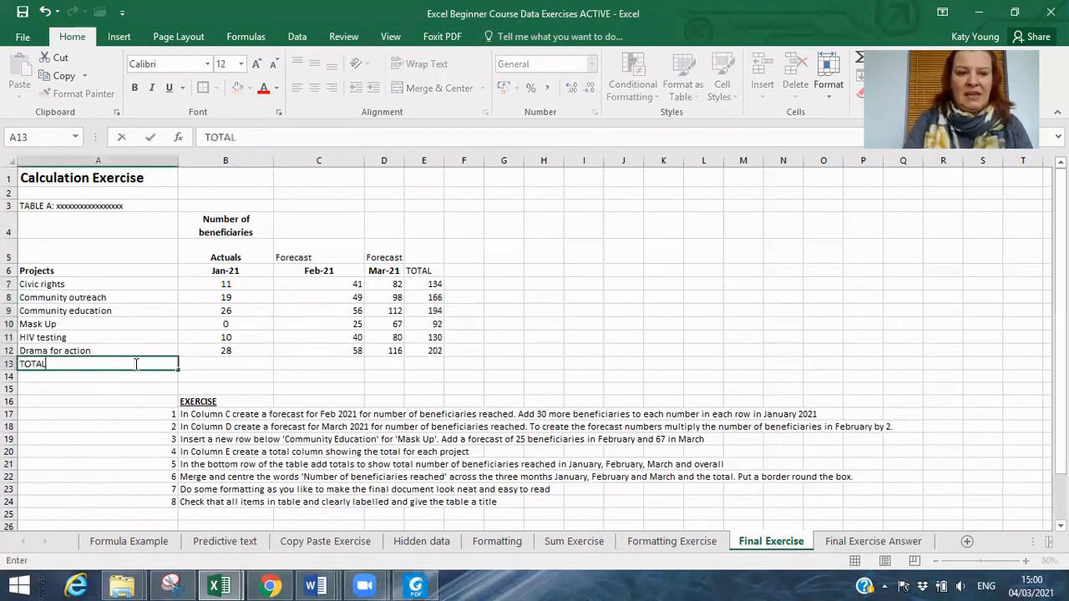
text( BENE)
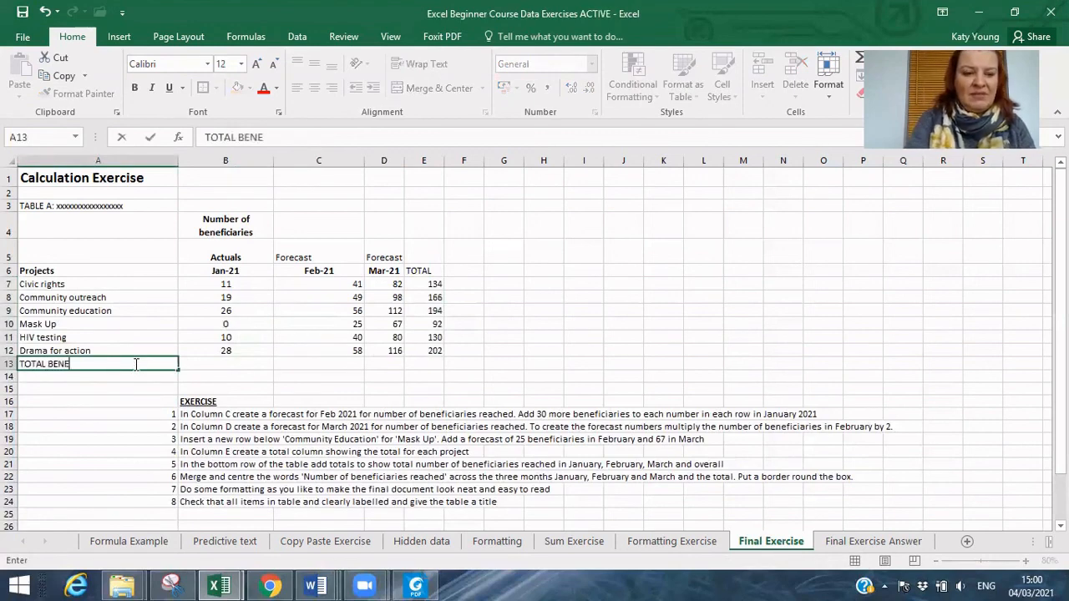
text(FIC)
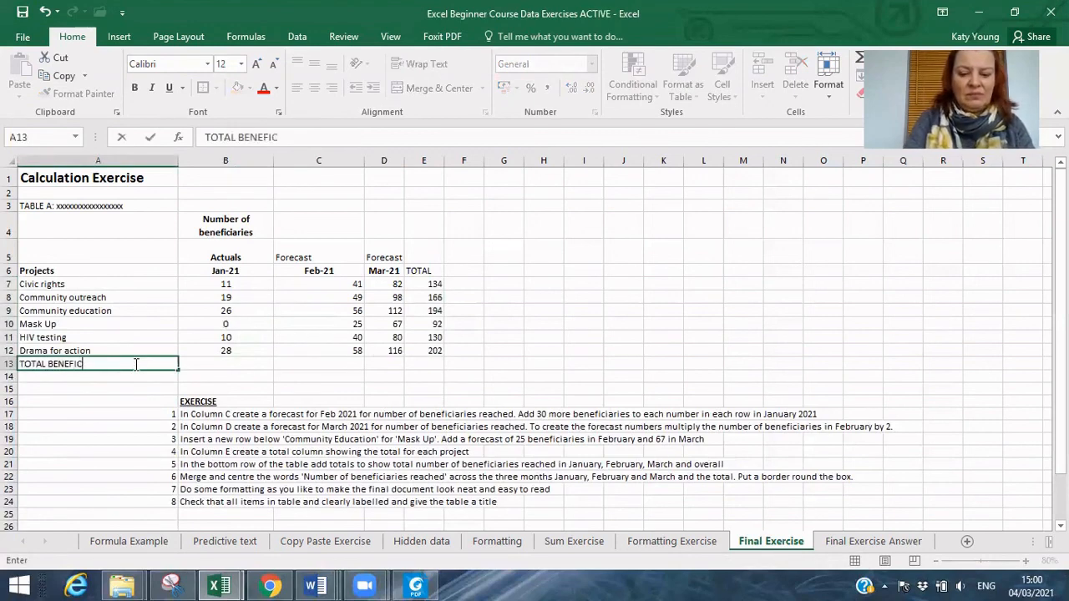
text(IARIE)
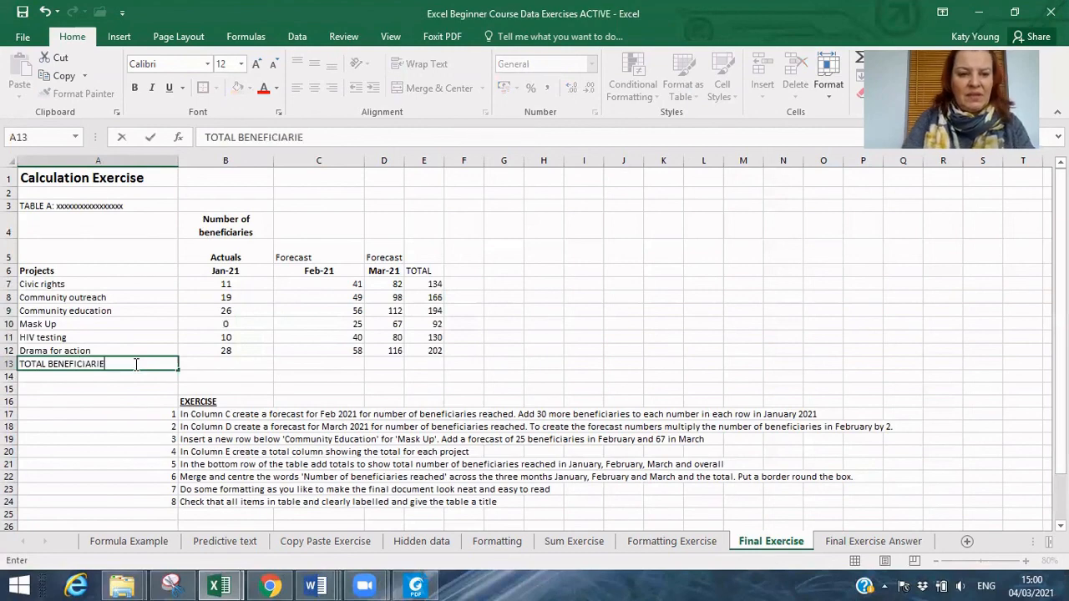
key(Tab)
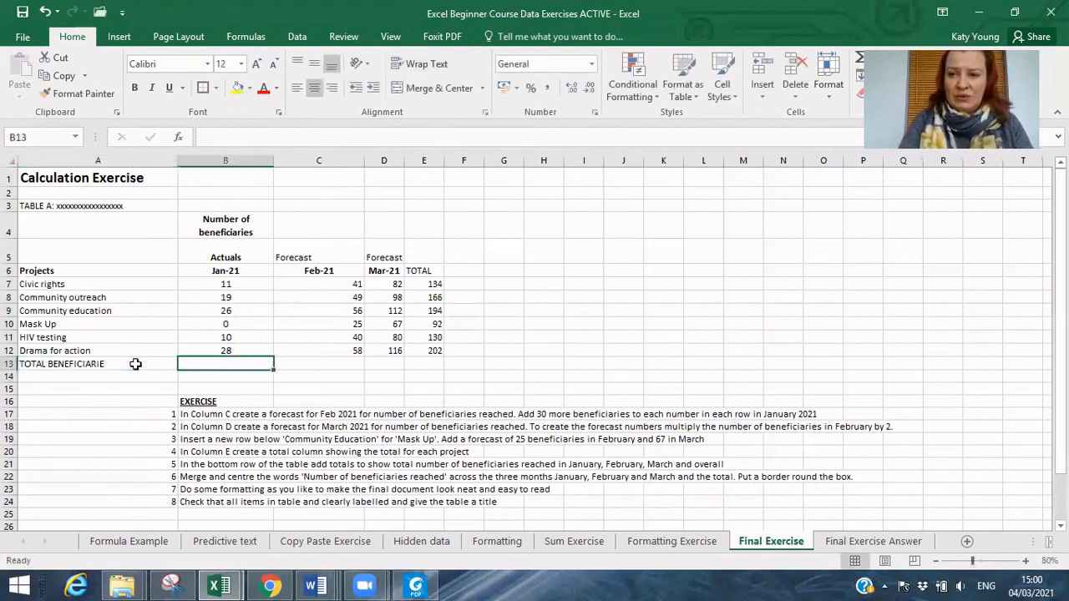
Total the January beneficiaries in B13 with =SUM(B7:B12) and fill the formula across to E13.
text(=)
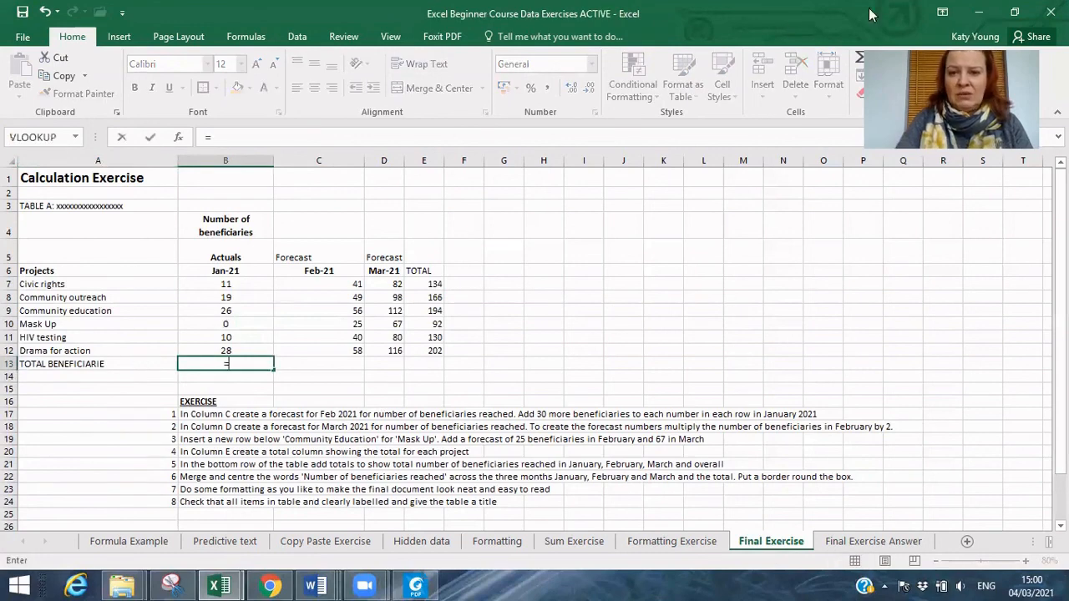
click(858, 60)
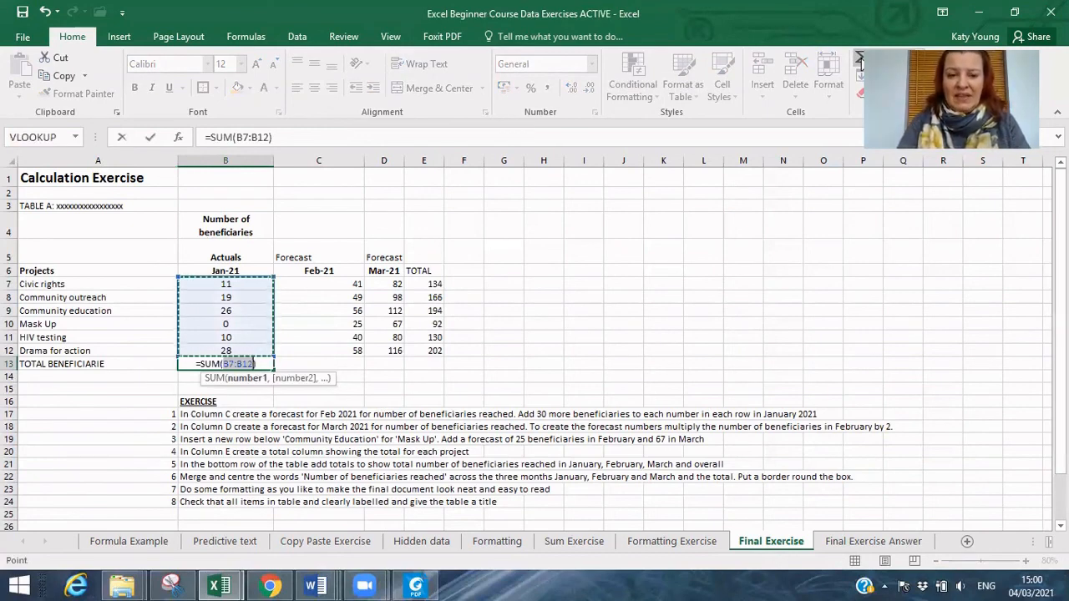
key(Return)
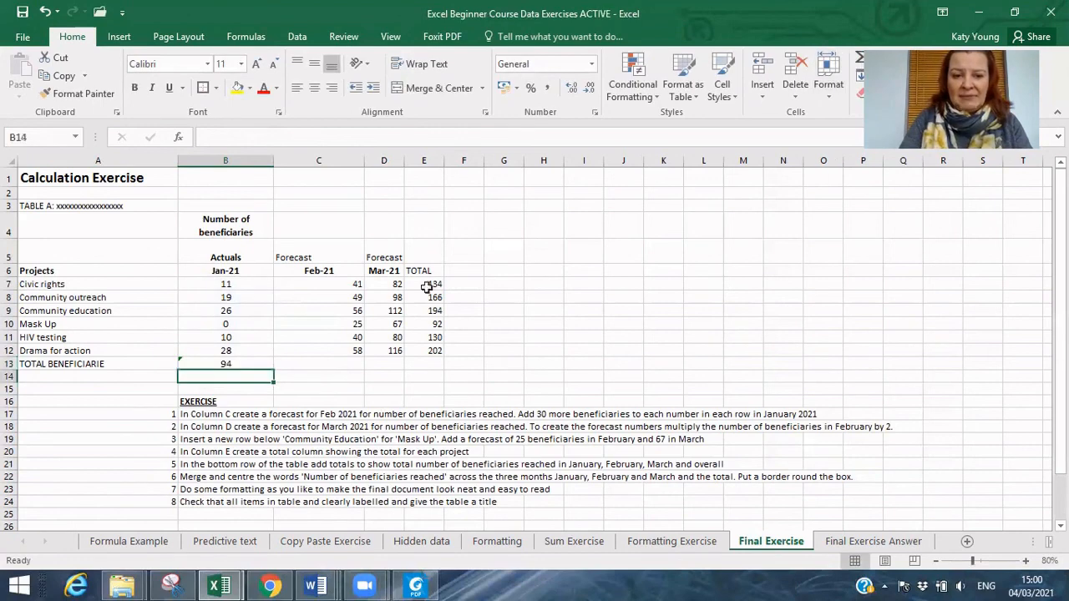
click(233, 361)
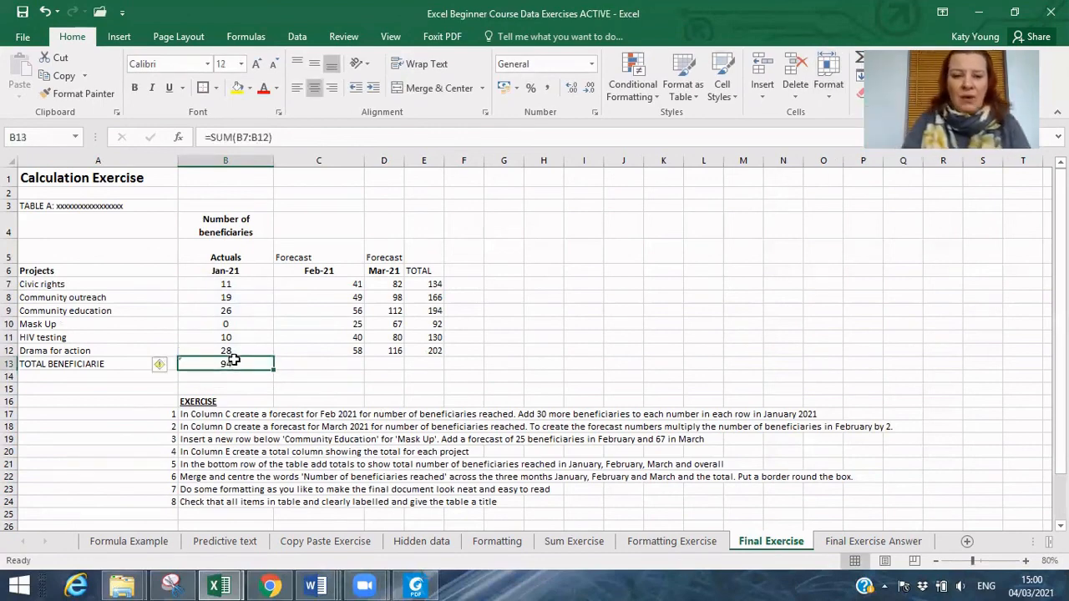
drag(273, 376, 447, 373)
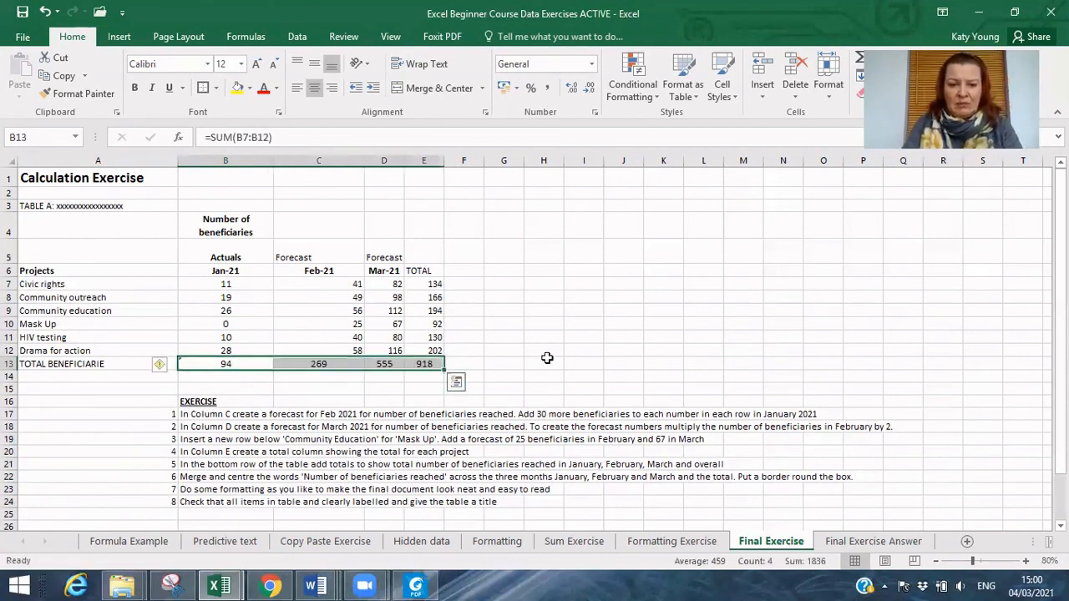
click(565, 352)
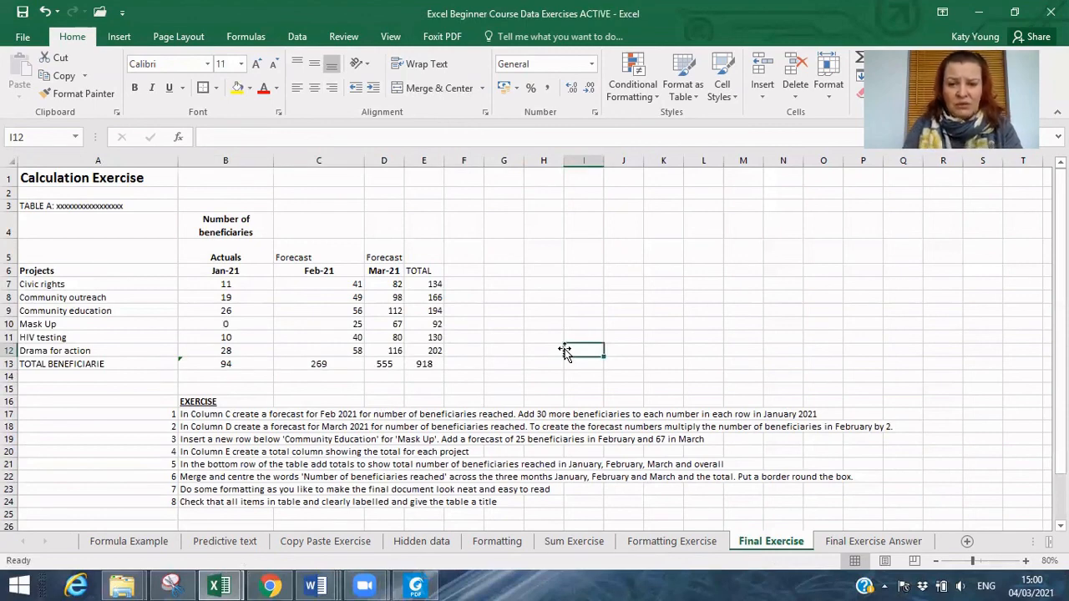
Merge and centre the Number of beneficiaries heading across B4:E4 and give it an outside border.
drag(222, 224, 402, 219)
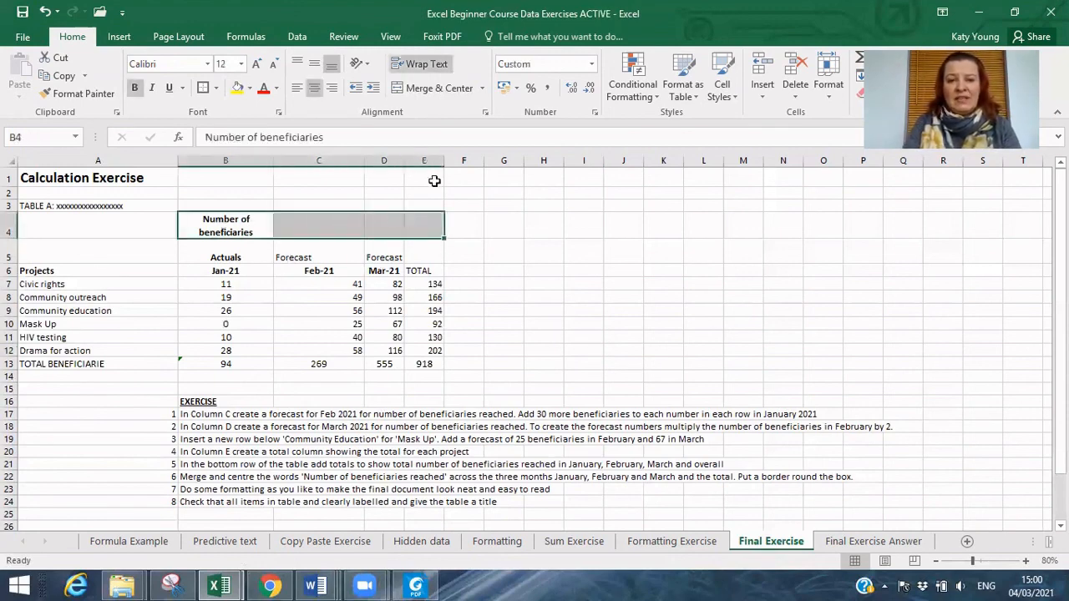
click(440, 90)
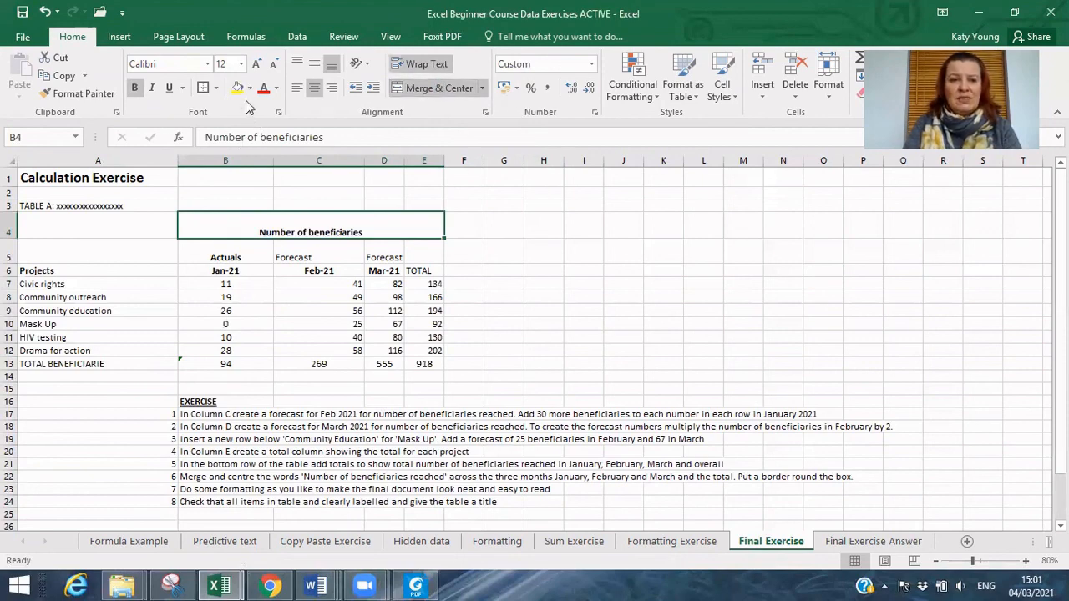
click(216, 93)
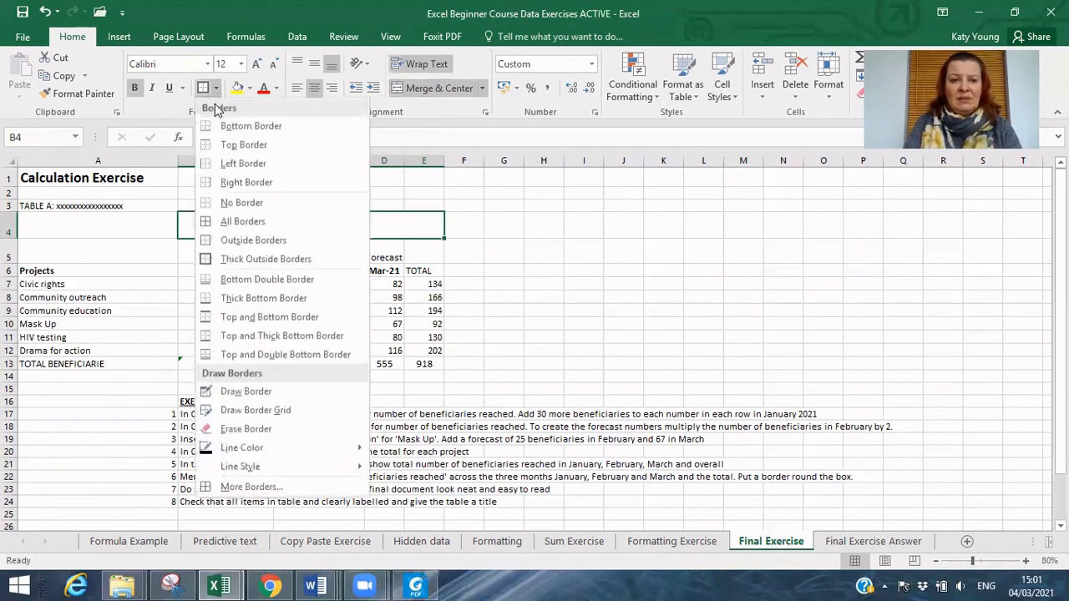
click(218, 247)
click(528, 322)
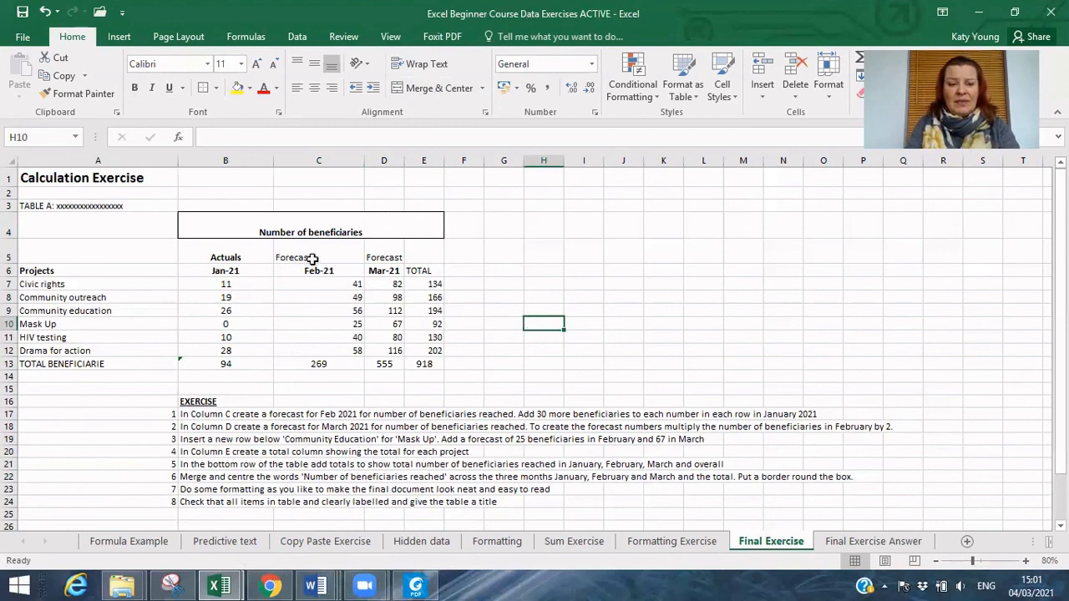
Make the two Forecast labels in C5:D5 bold and centre them.
drag(317, 258, 383, 256)
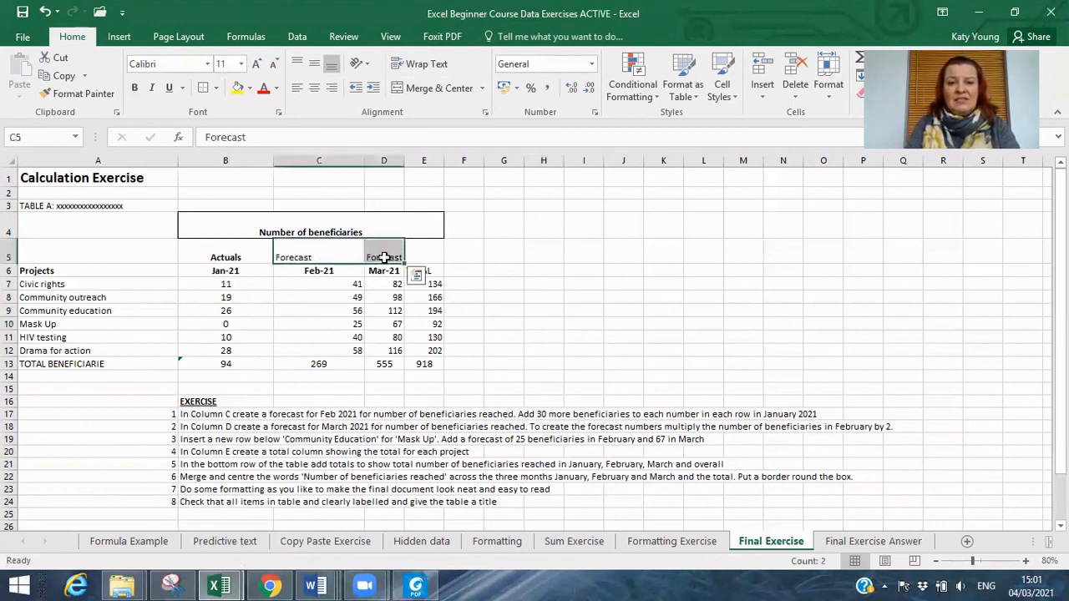
click(135, 88)
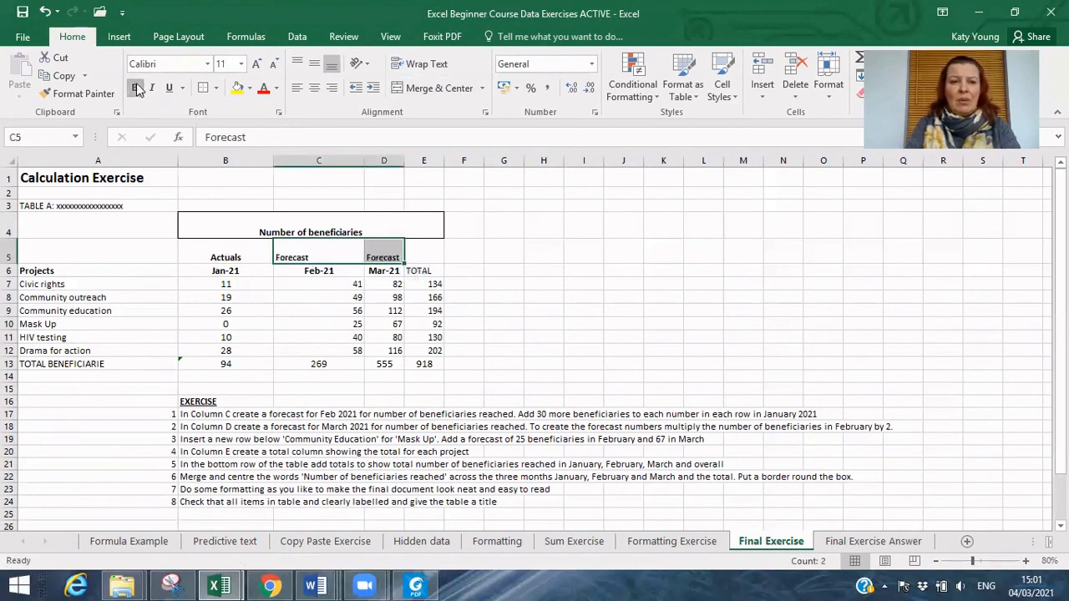
click(316, 90)
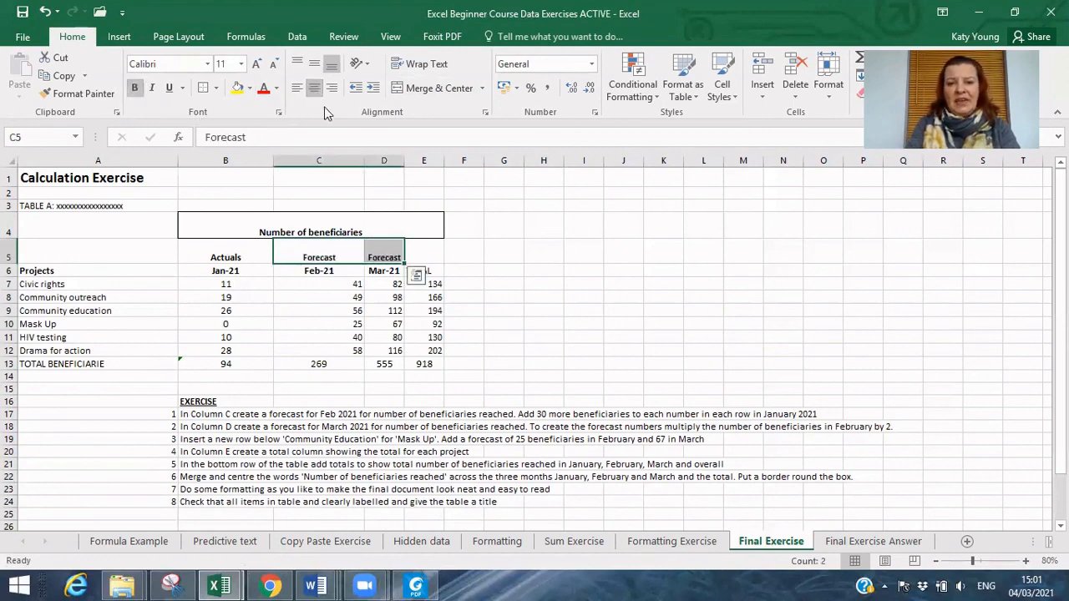
Make the TOTAL heading in E6 bold and right-align it.
key(Right)
key(Right)
key(Down)
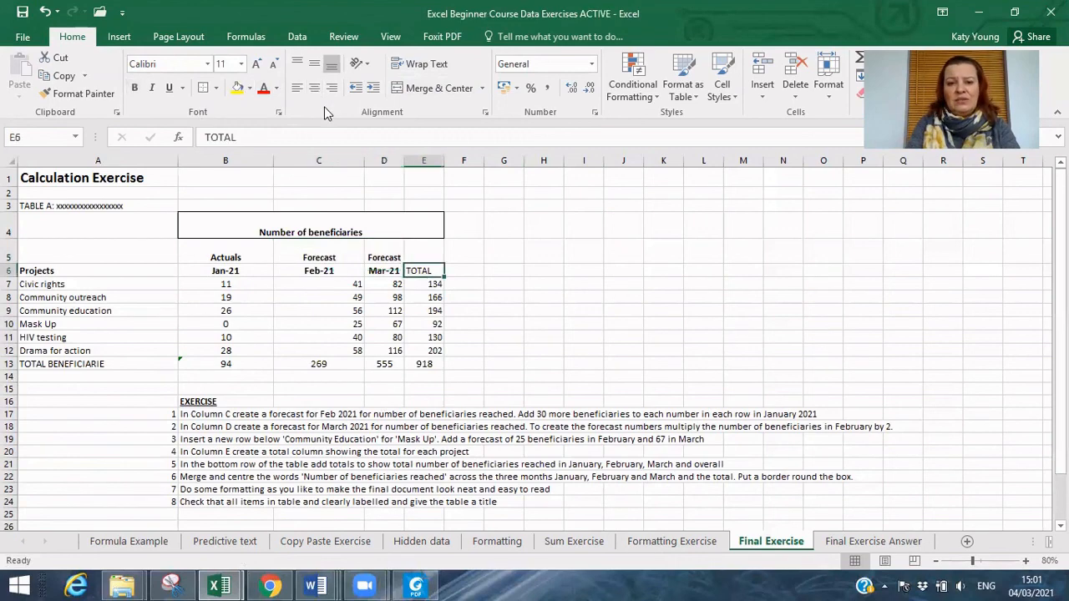
click(134, 88)
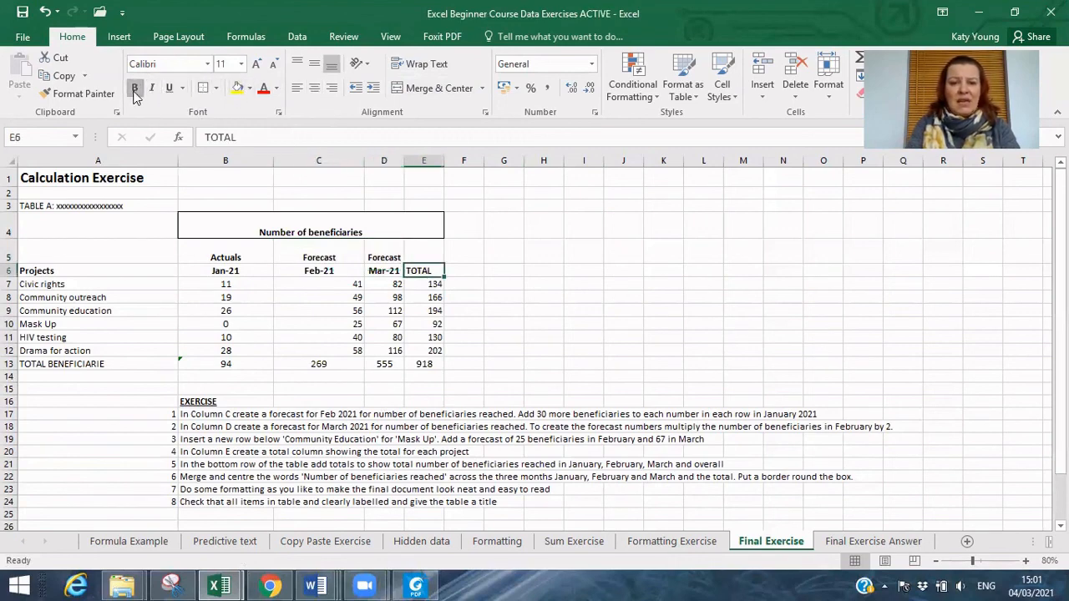
click(331, 88)
click(502, 250)
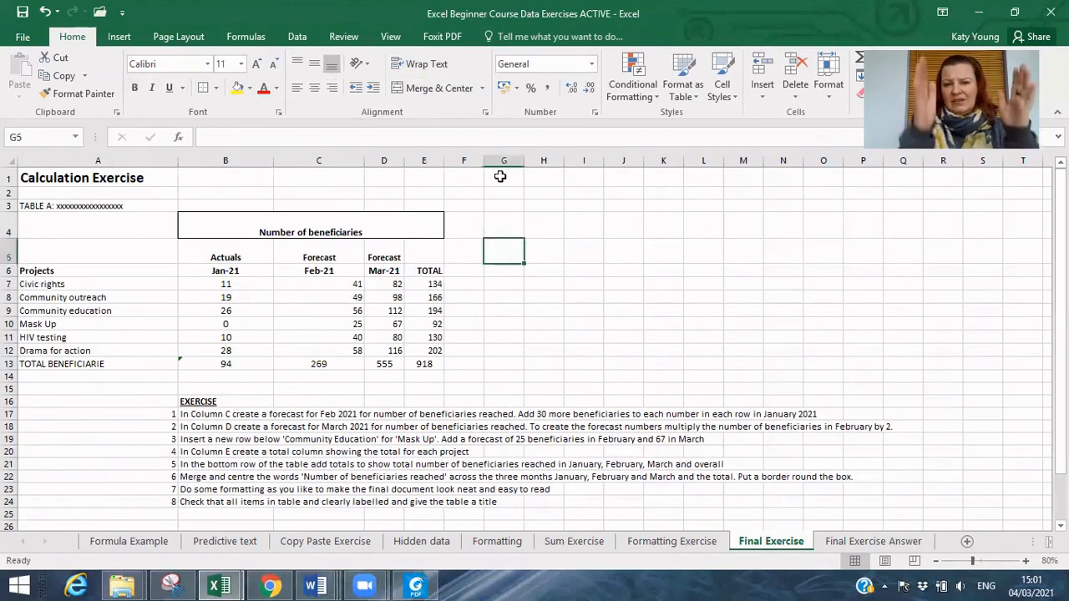
Centre the forecast and total figures in C7:E13 and the TOTAL heading in E6.
click(311, 365)
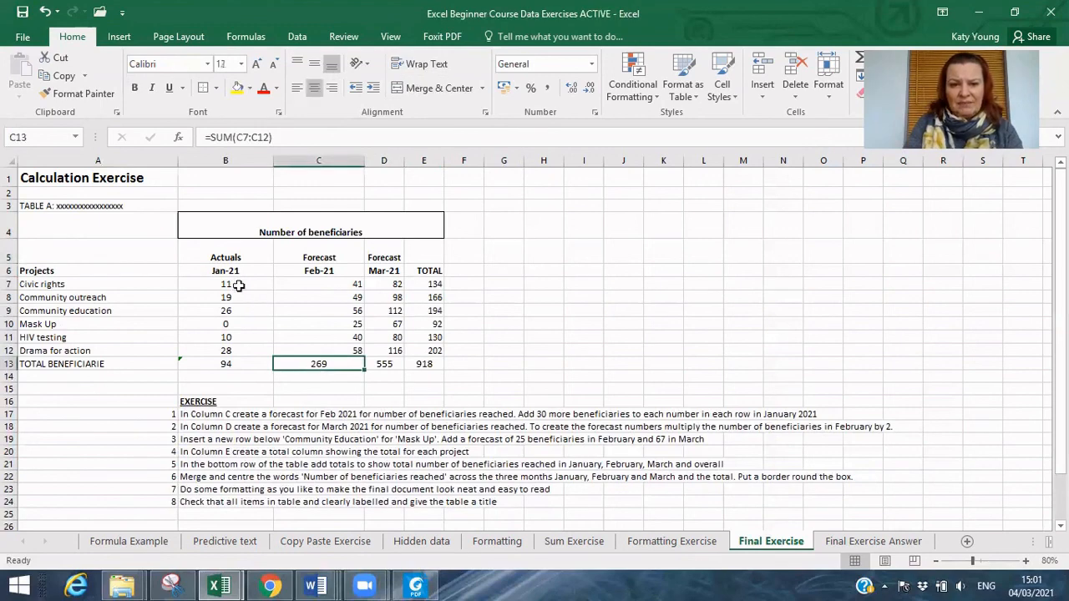
drag(237, 285, 232, 364)
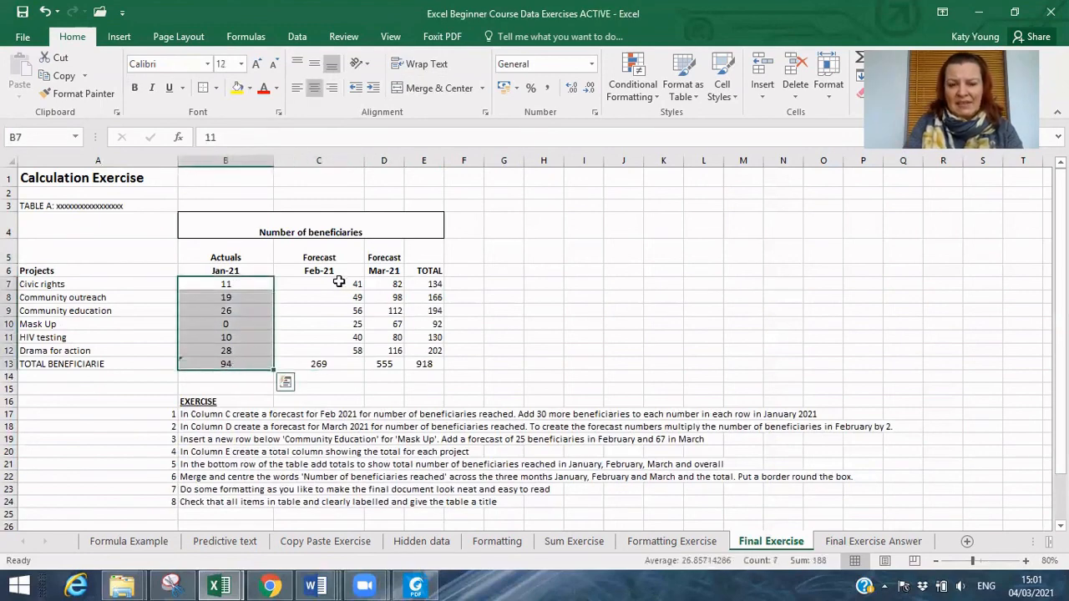
drag(338, 282, 428, 365)
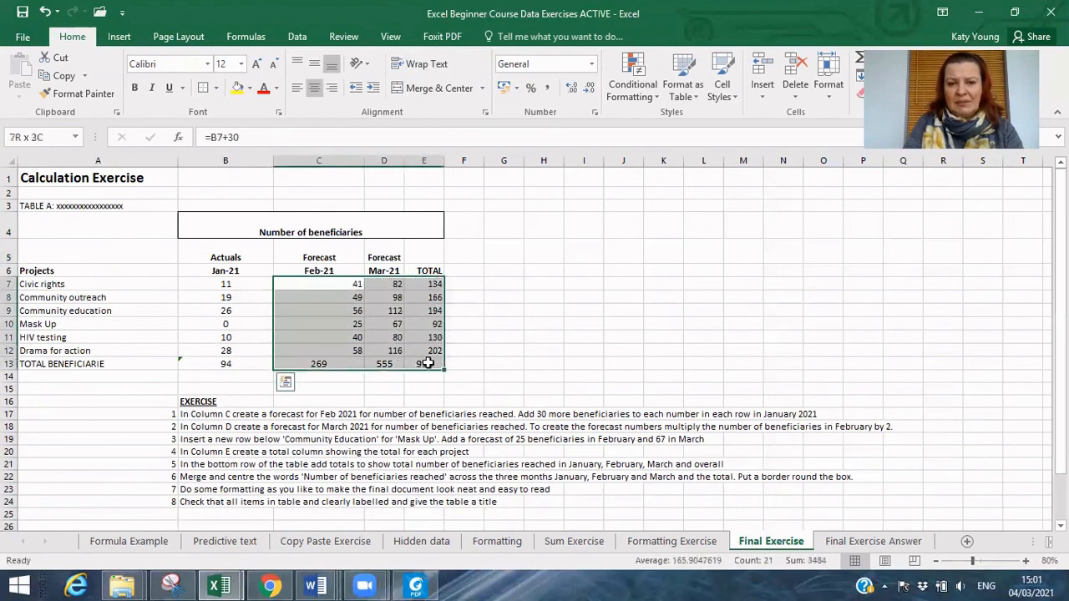
click(312, 89)
click(427, 272)
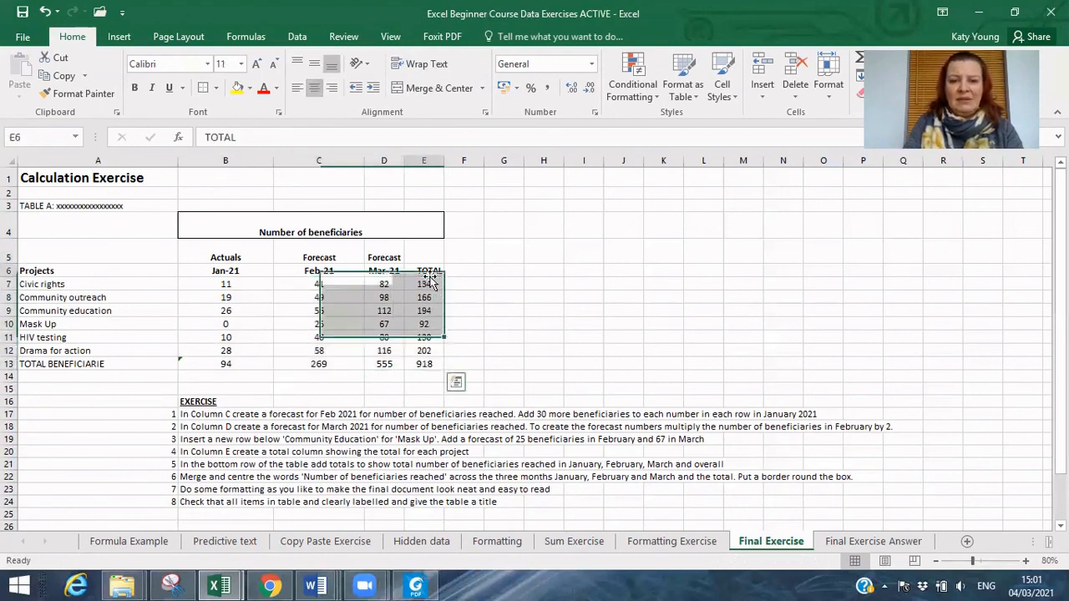
click(314, 88)
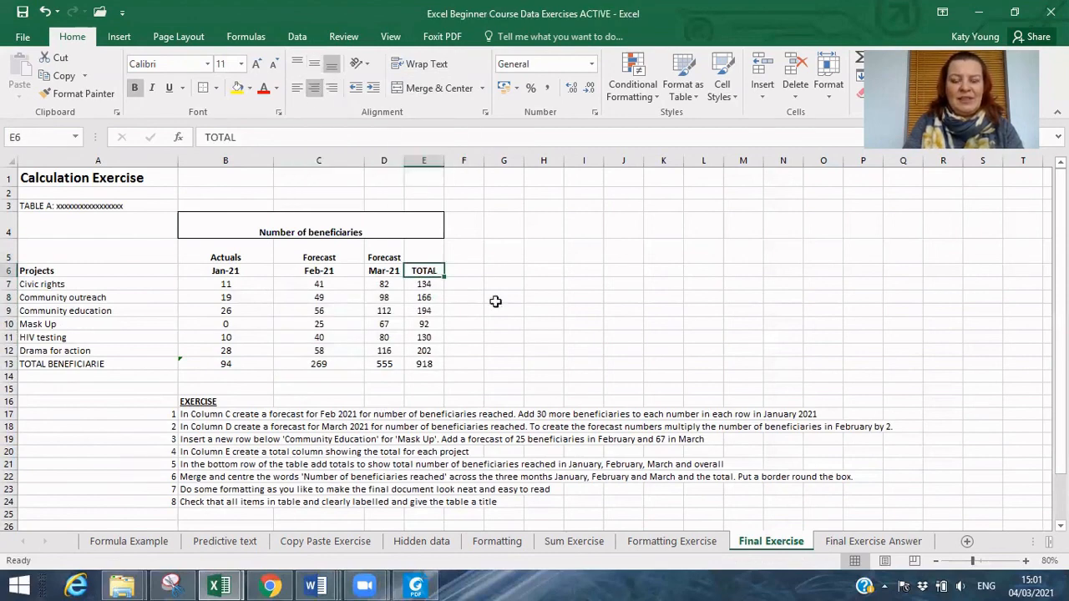
click(502, 314)
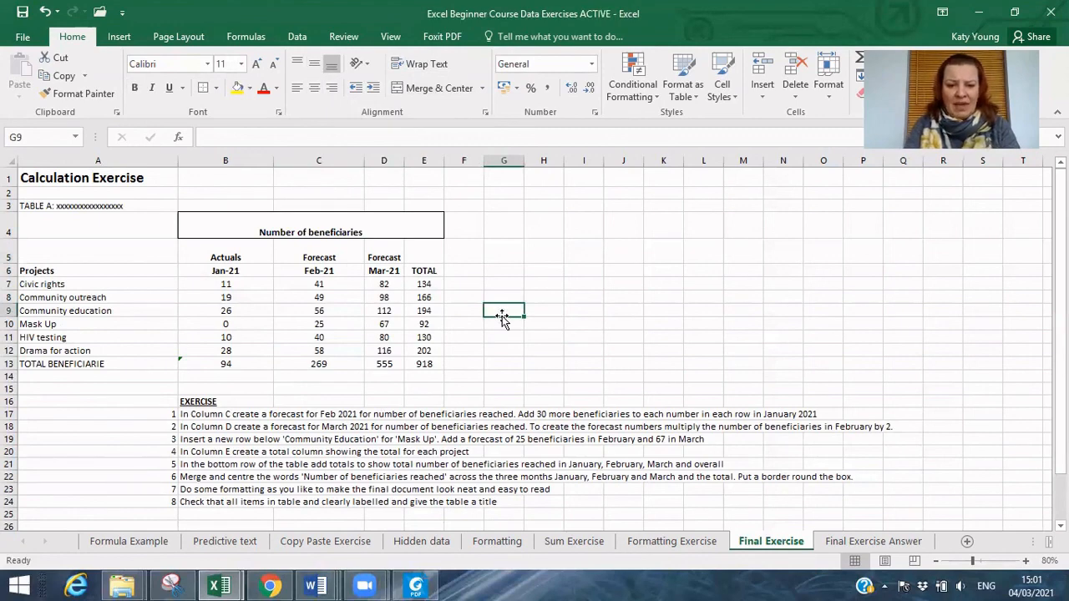
Correct the total row's label in A13 to TOTAL BENEFICIARIES.
click(198, 501)
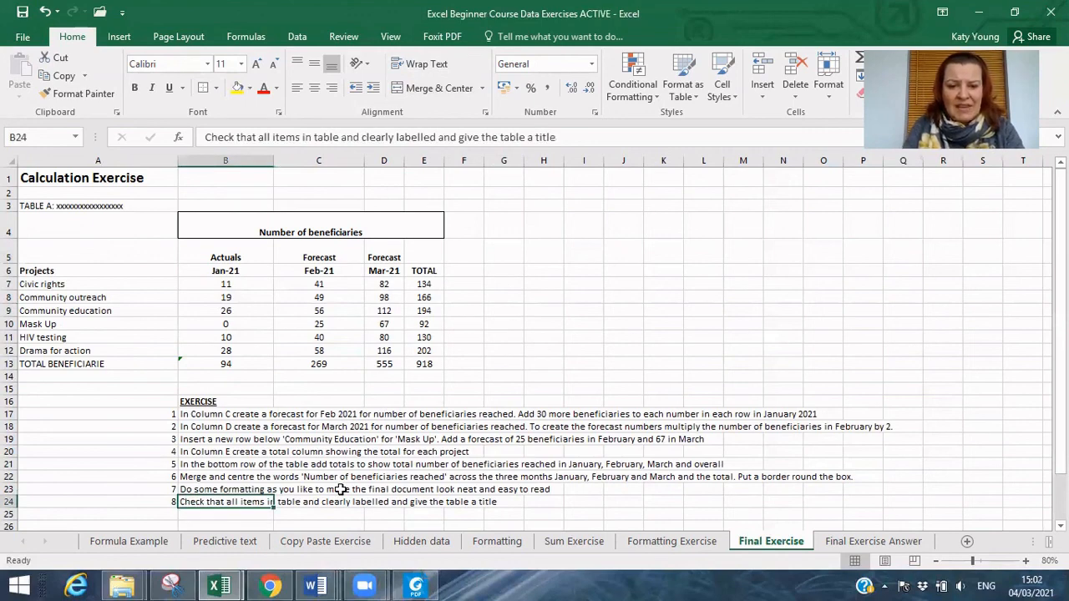
click(89, 364)
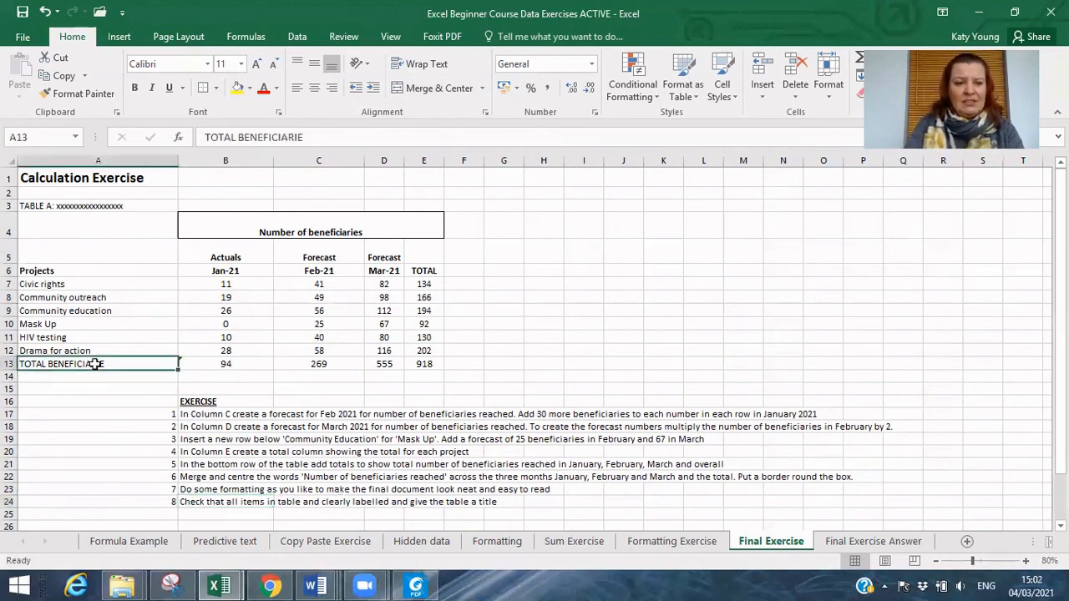
click(321, 139)
text(S)
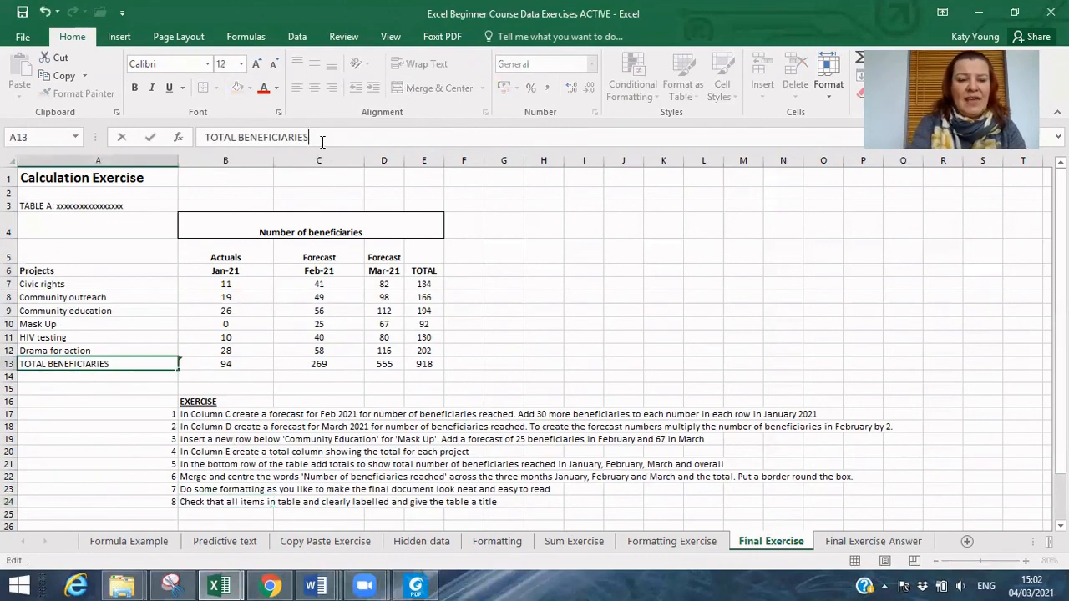
key(Return)
Check the project labels in column A down to the total row.
key(Up)
key(Up)
key(Up)
key(Up)
key(Up)
key(Up)
key(Up)
key(Up)
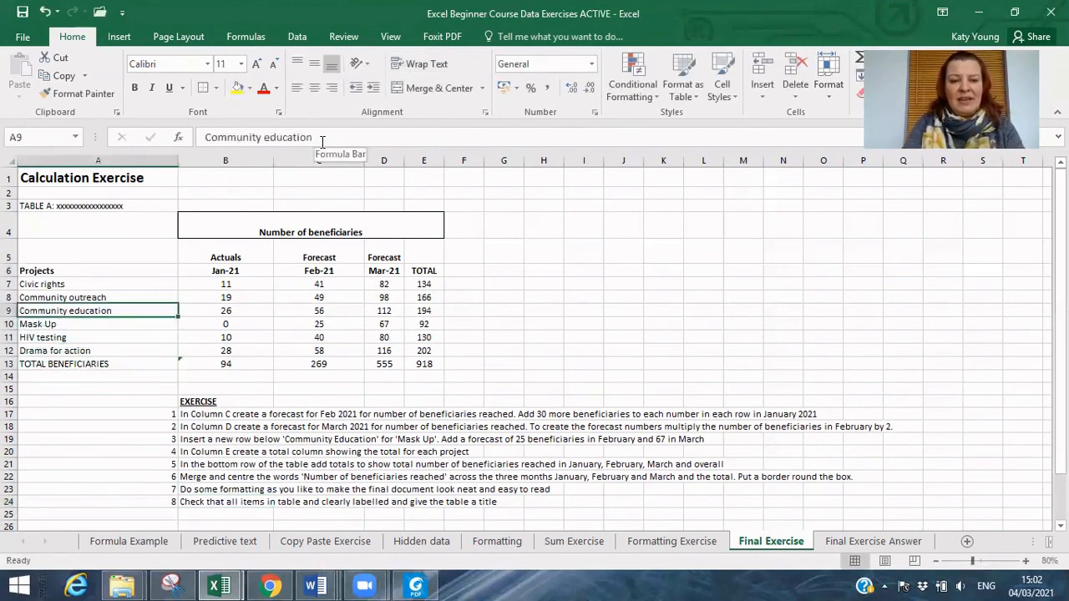
key(Down)
key(Down)
key(Down)
key(Down)
key(Down)
key(Down)
key(Down)
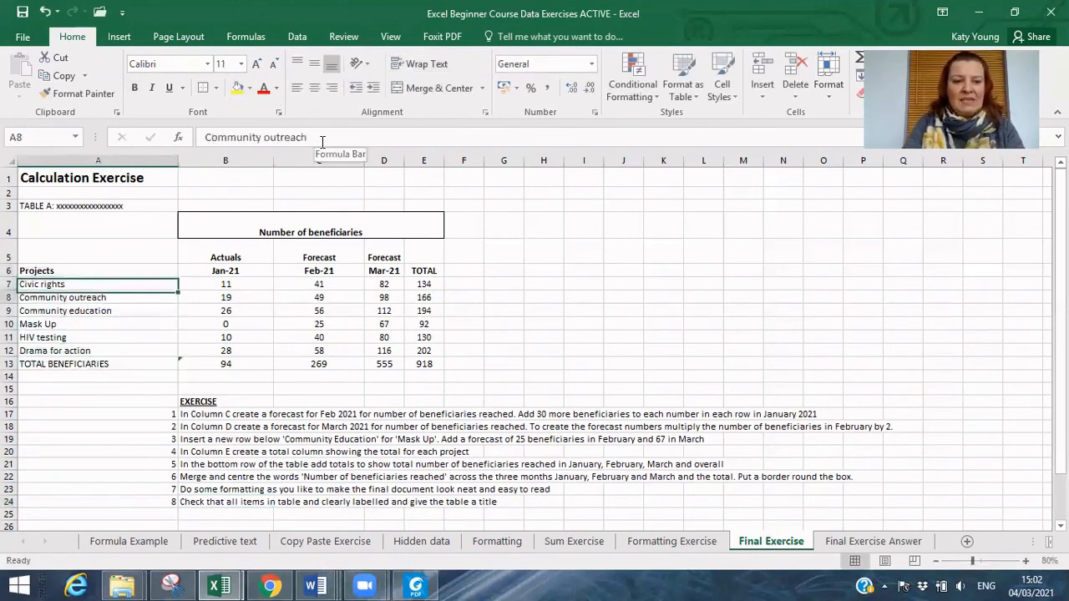
Make the TOTAL BENEFICIARIES label and its totals across A13:E13 bold.
key(shift+Right)
key(shift+Right)
key(shift+Right)
key(shift+Right)
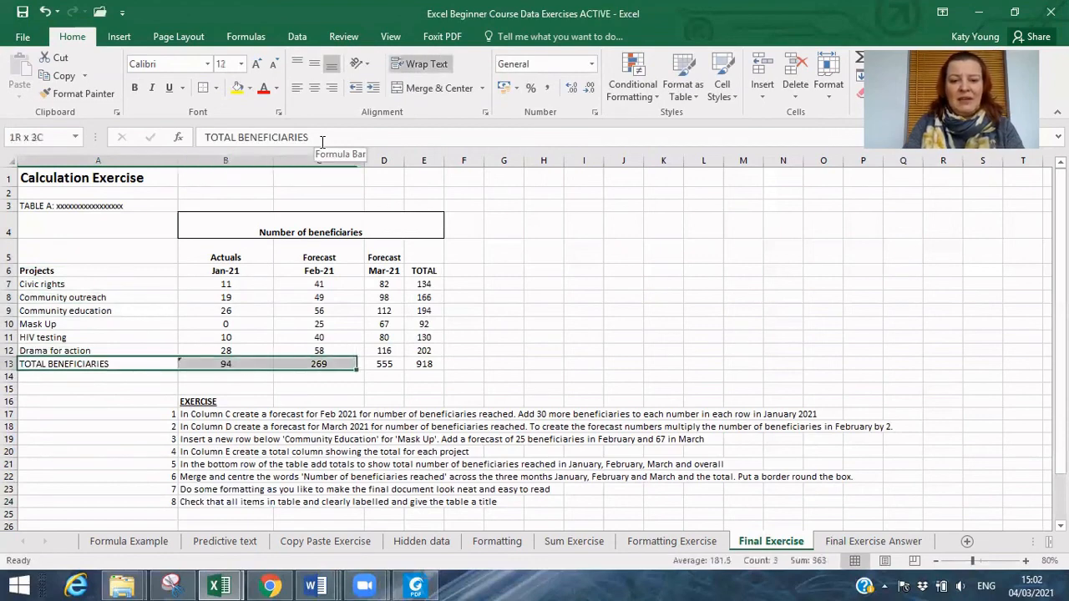
click(134, 87)
click(513, 339)
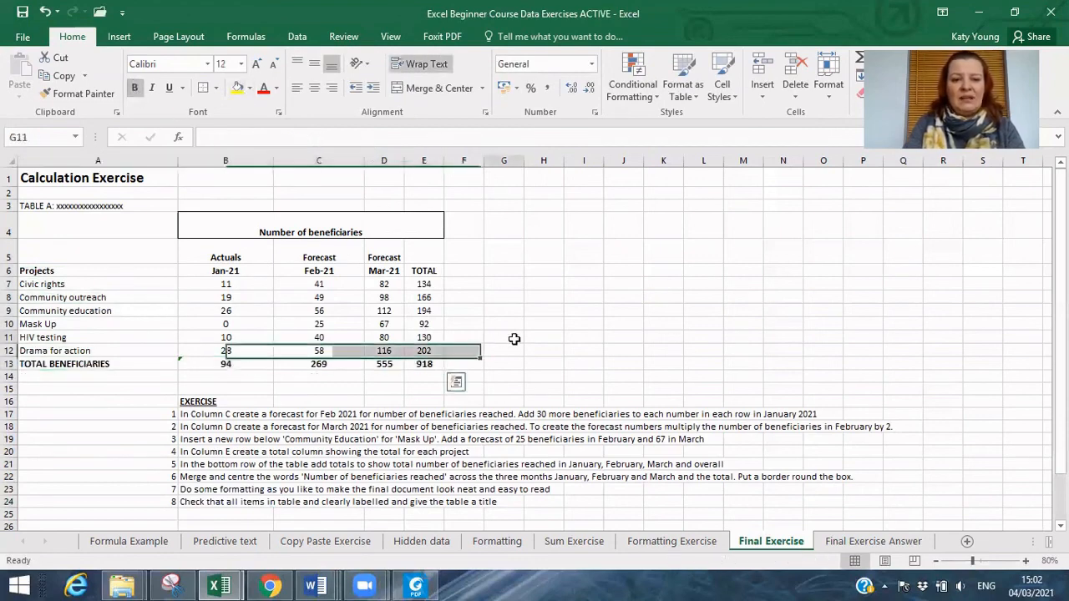
Check that the table's January figures, month and total headings, Actuals and Forecast labels, and merged heading are clearly labelled.
key(Left)
key(Left)
key(Left)
key(Left)
key(Left)
key(Up)
key(Up)
key(Up)
key(Up)
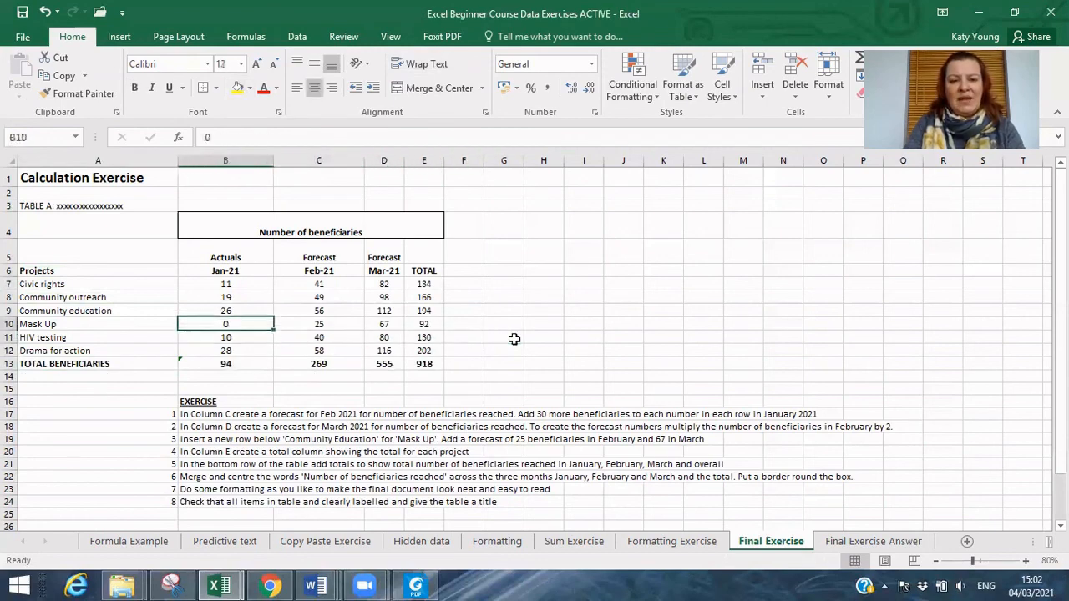
key(Up)
key(Up)
key(Down)
key(Right)
key(Right)
key(Right)
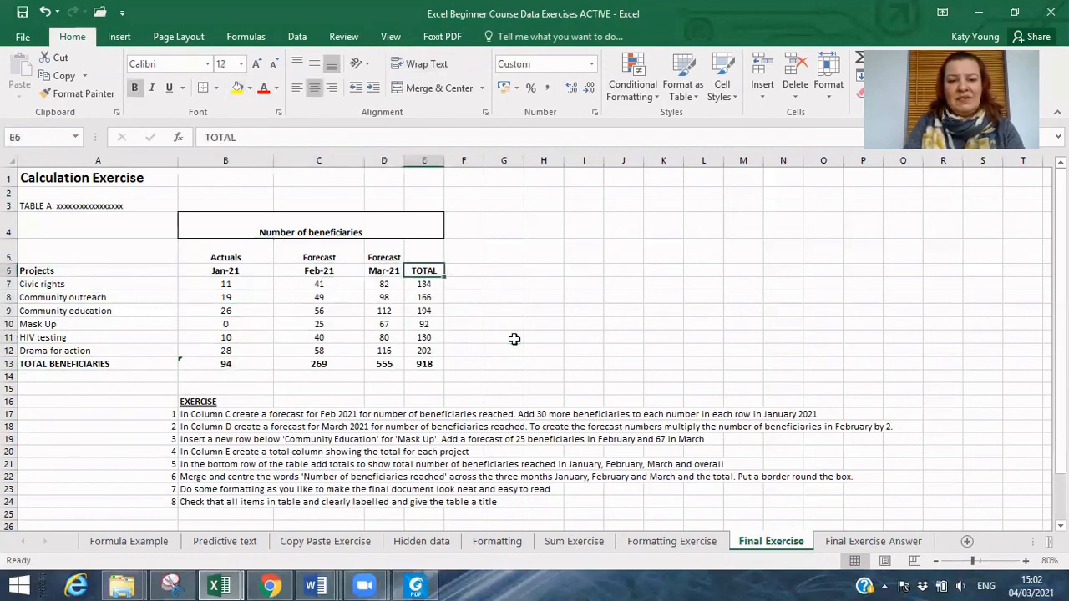
key(Up)
key(Left)
key(Left)
key(Left)
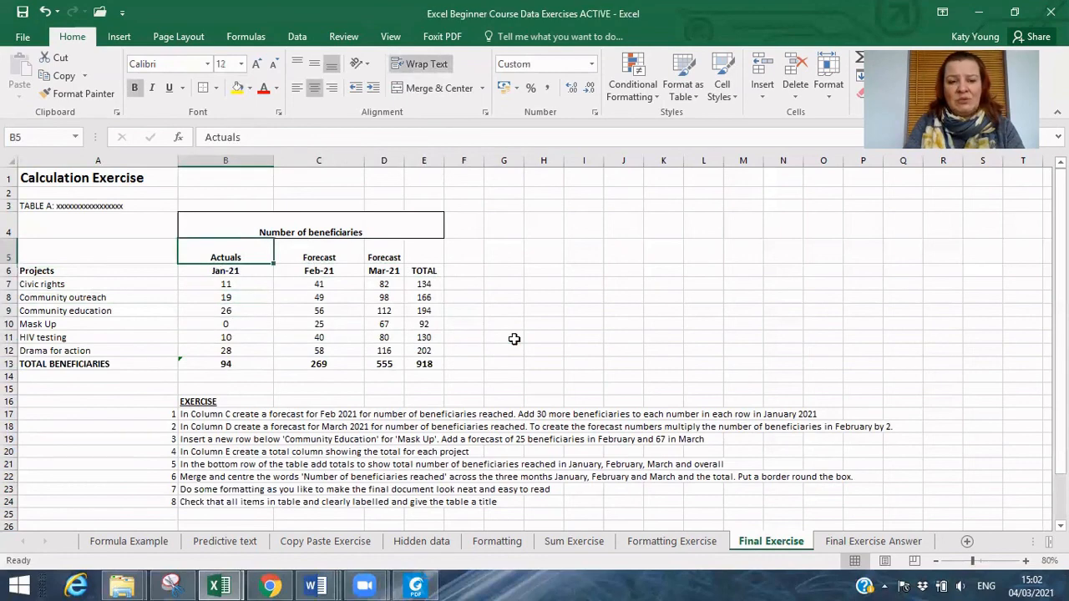
key(Right)
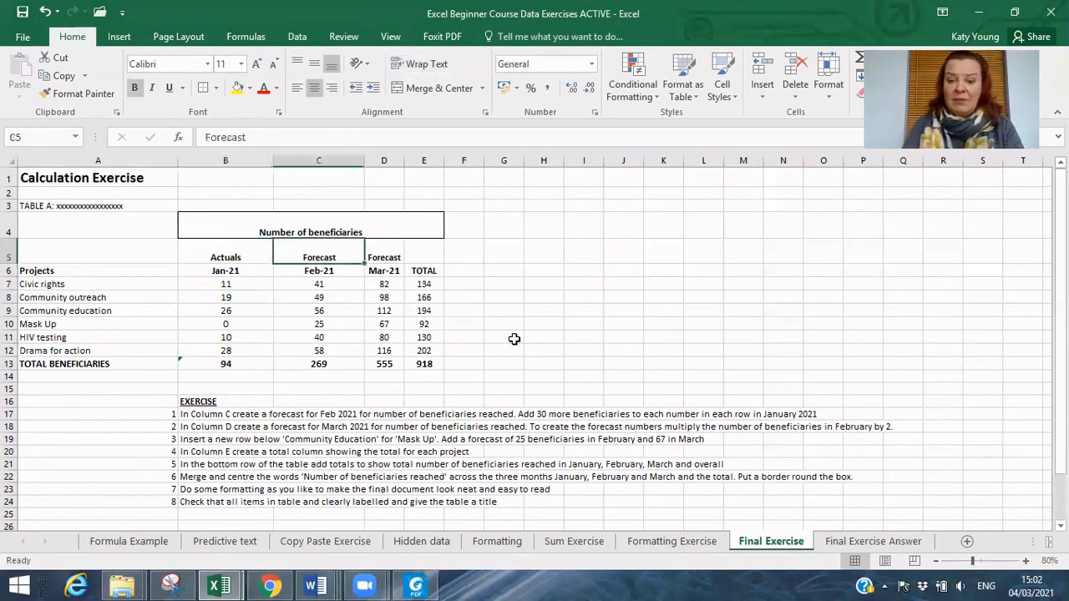
key(Up)
key(Up)
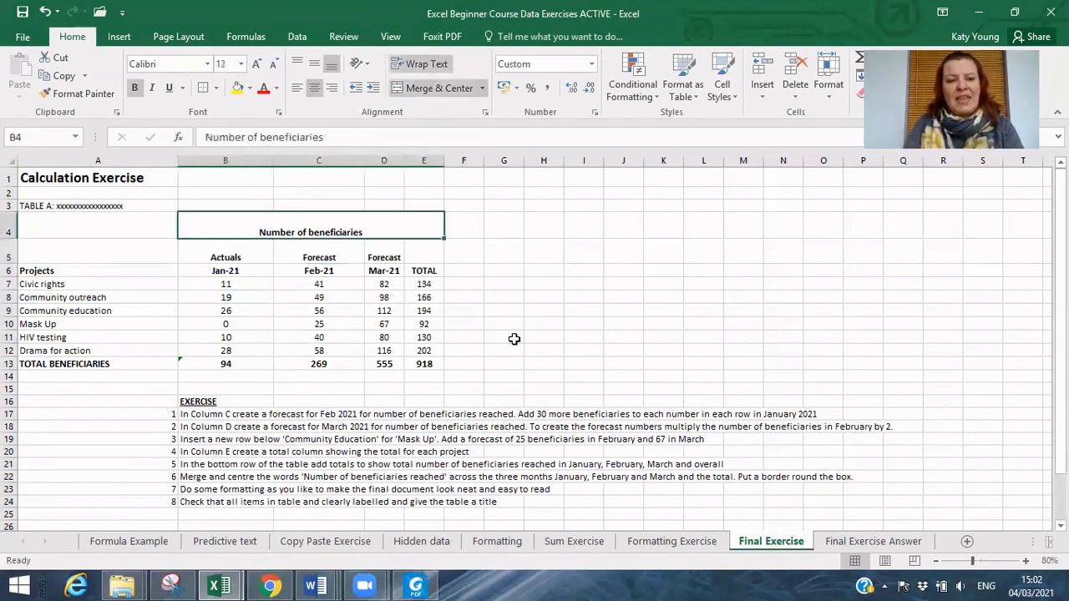
Replace the placeholder title in A3 so it reads "TABLE A: Number of beneficiaries by project Jan-March 2021".
key(Left)
key(Left)
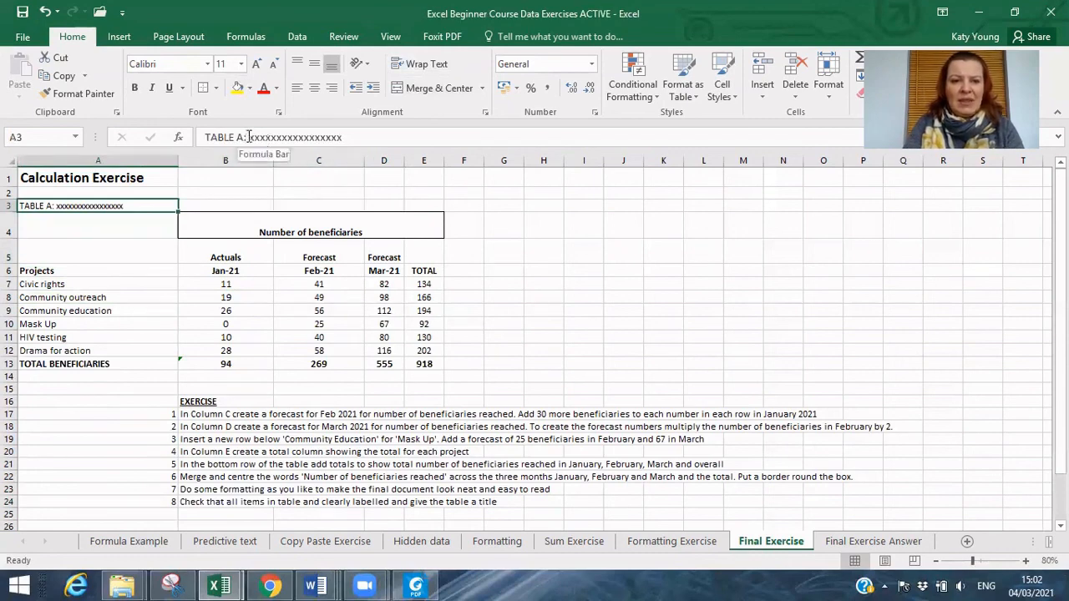
drag(248, 137, 399, 145)
text(Num)
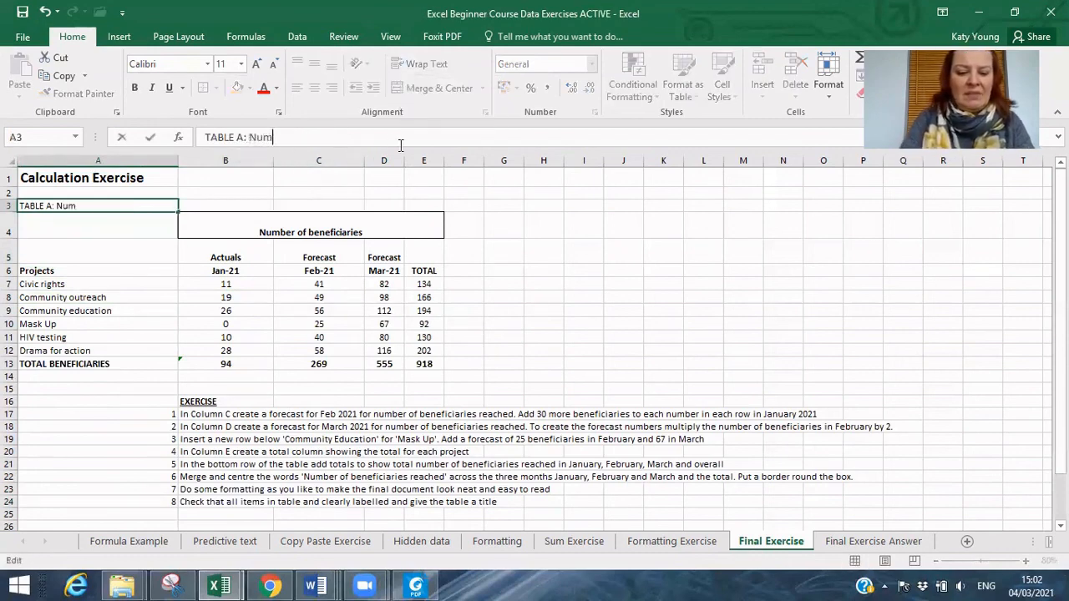
text(ber of benef)
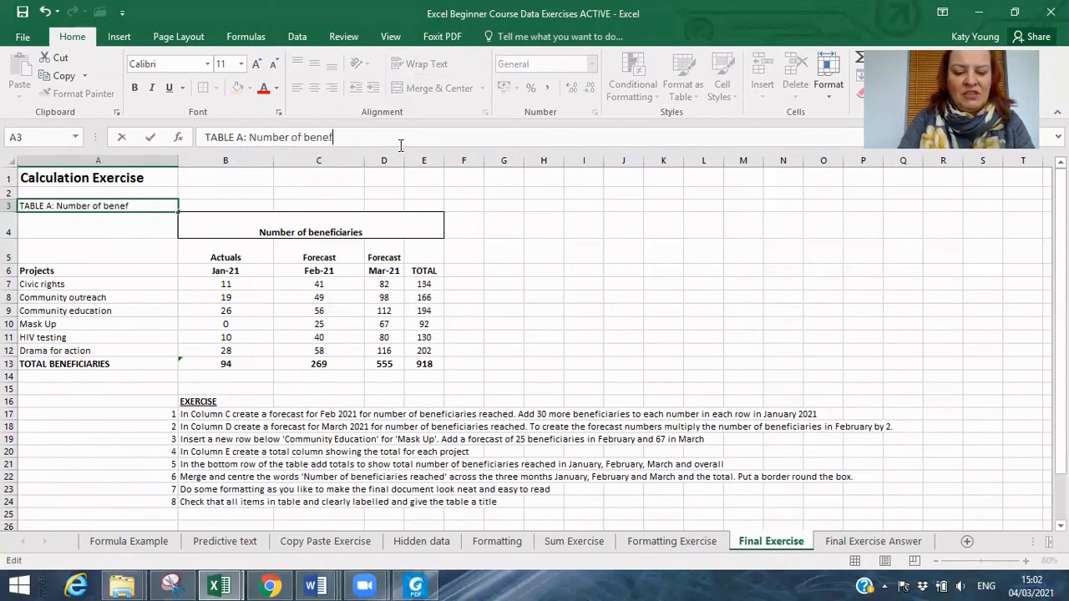
text(iciaries by )
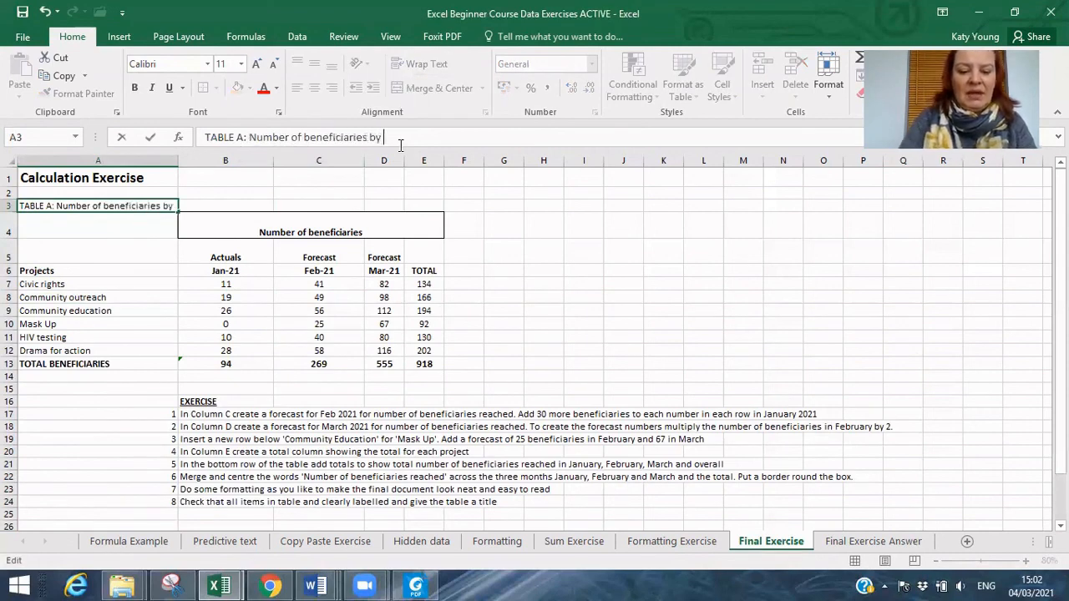
text(project )
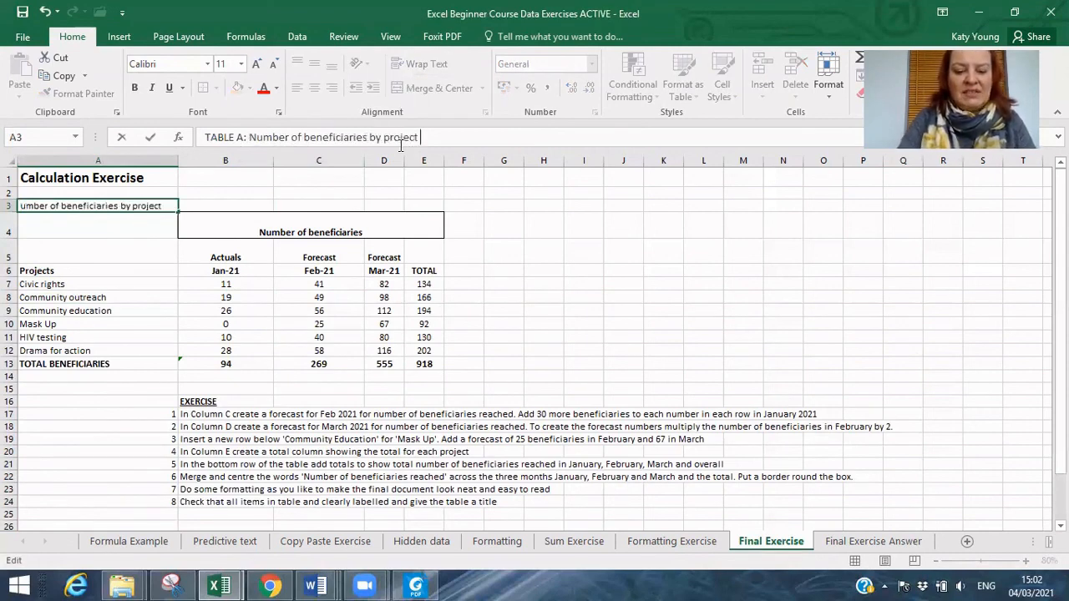
text(Jan-March)
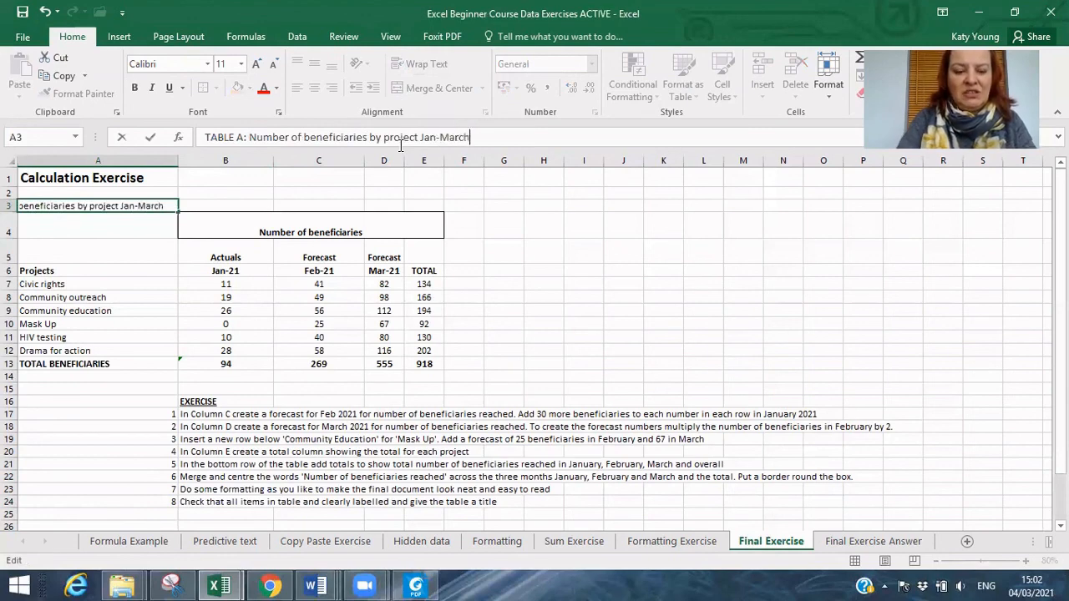
text( 2021)
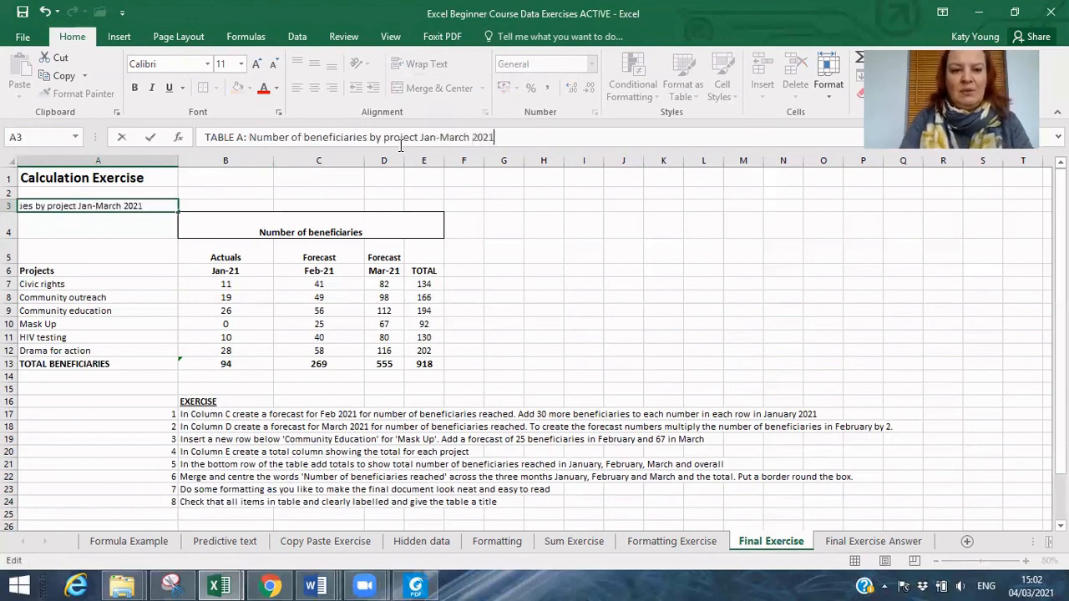
key(Return)
key(Right)
key(Right)
key(Right)
key(Right)
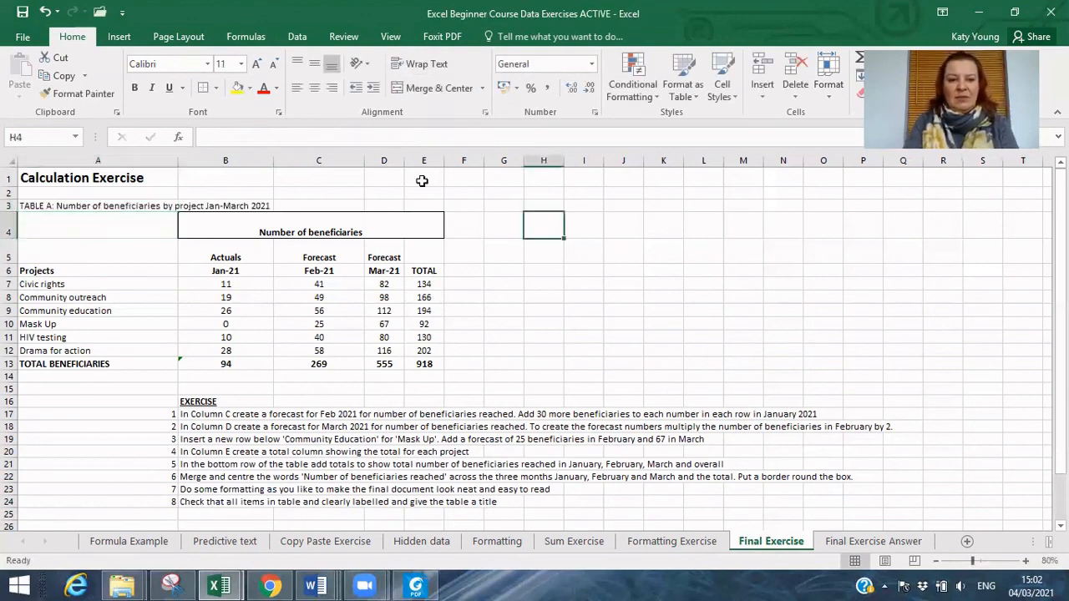